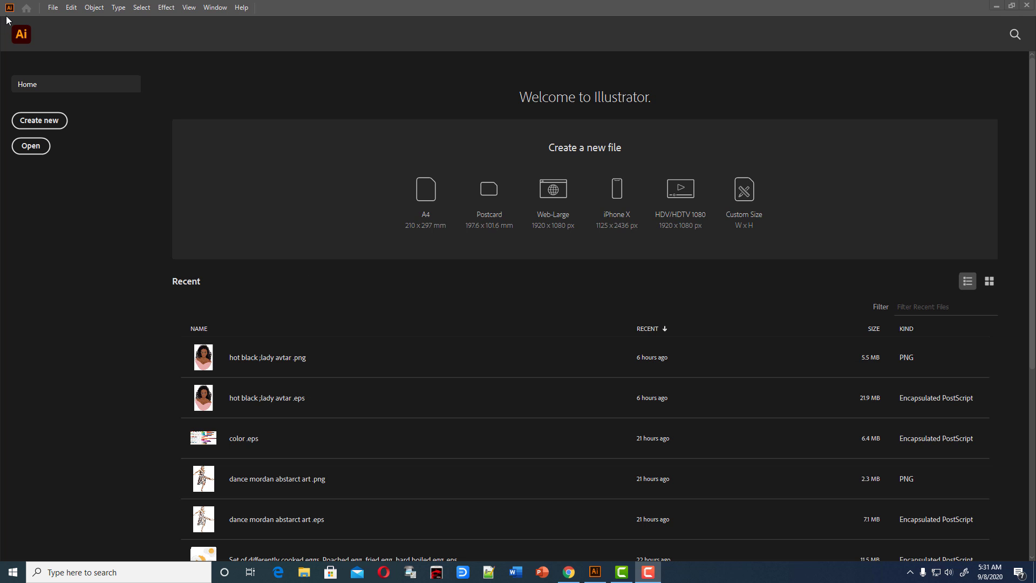
- Create a new blank 4000 × 4000 px document (Untitled-2)
{"action": "left_click", "coordinate": [49, 8]}
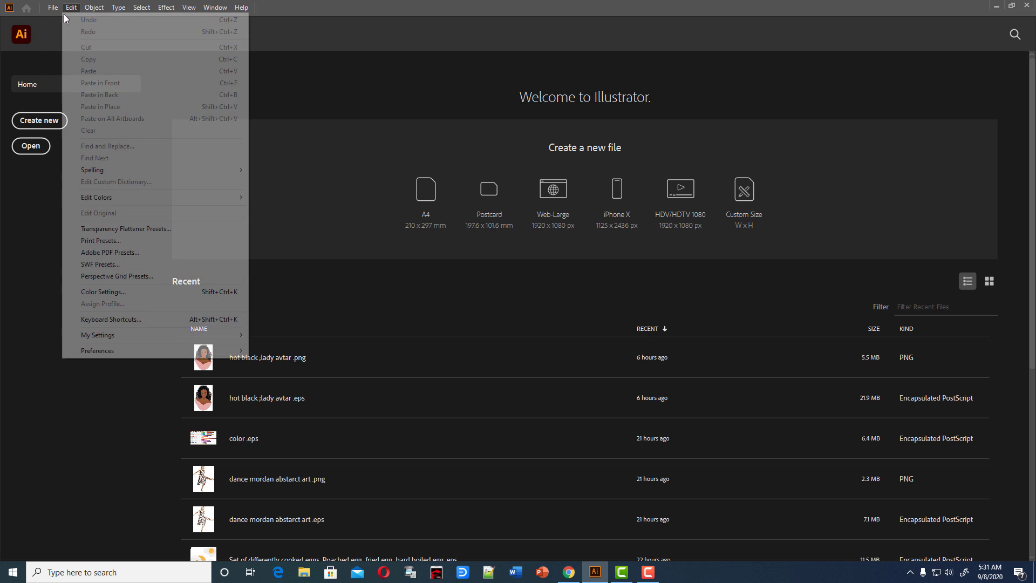
{"action": "left_click", "coordinate": [70, 20]}
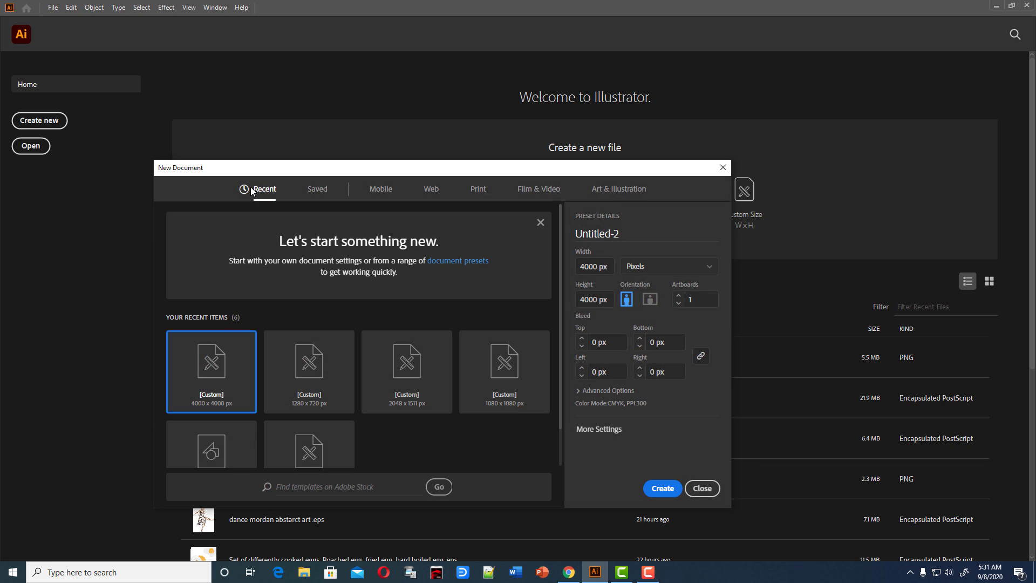
{"action": "left_click", "coordinate": [660, 491]}
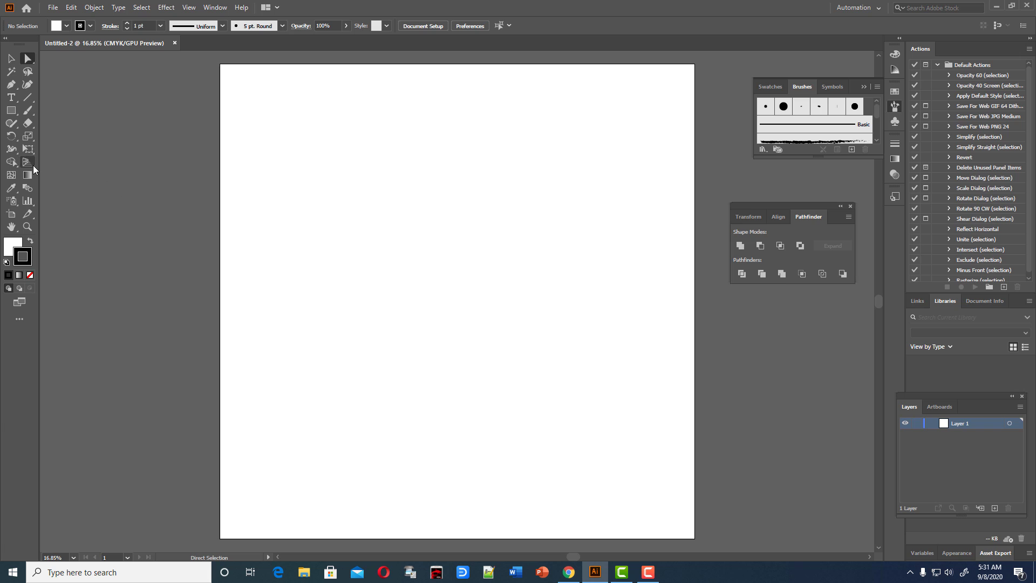
- Draw a long thin rectangle with black fill and no stroke left of the artboard
{"action": "left_click", "coordinate": [11, 112]}
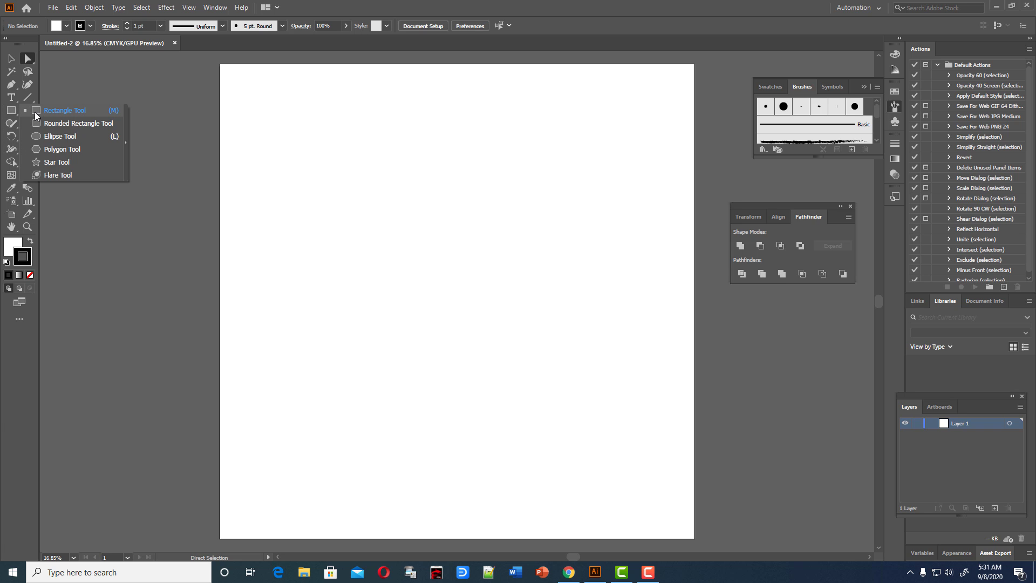
{"action": "left_click", "coordinate": [36, 111]}
{"action": "left_click_drag", "start_coordinate": [112, 165], "coordinate": [190, 168]}
{"action": "left_click", "coordinate": [30, 243]}
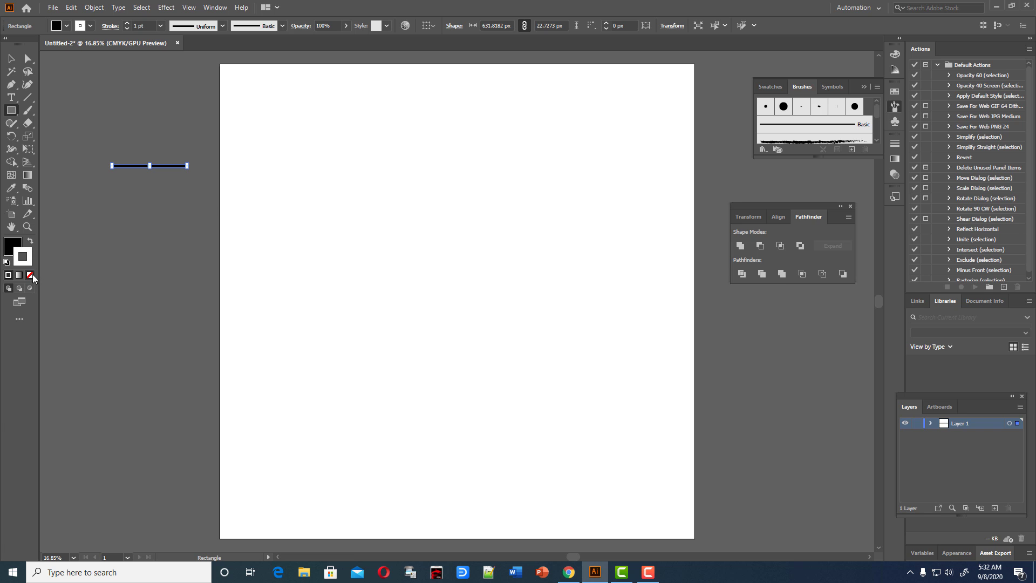
{"action": "left_click", "coordinate": [29, 275]}
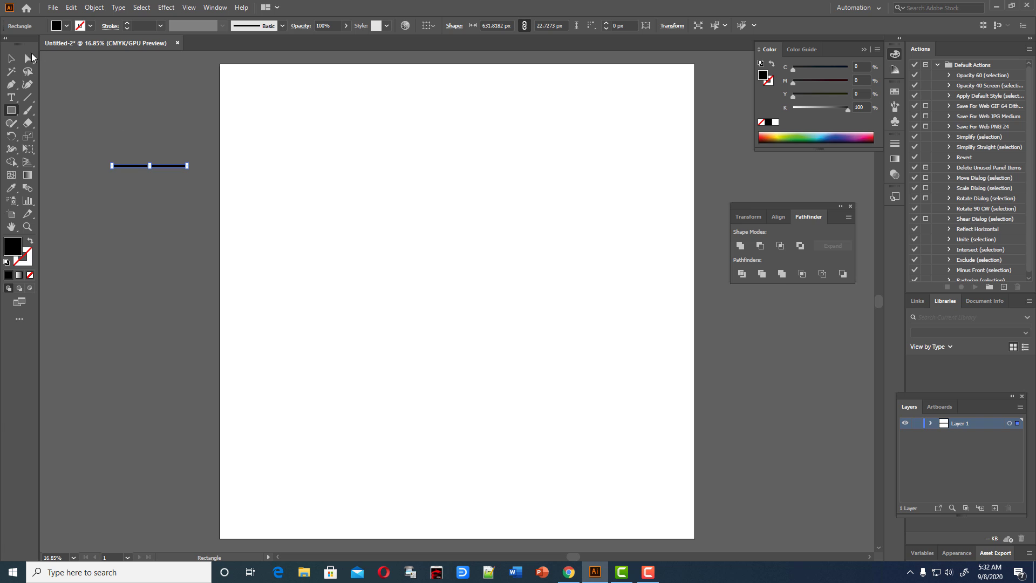
{"action": "left_click", "coordinate": [11, 58]}
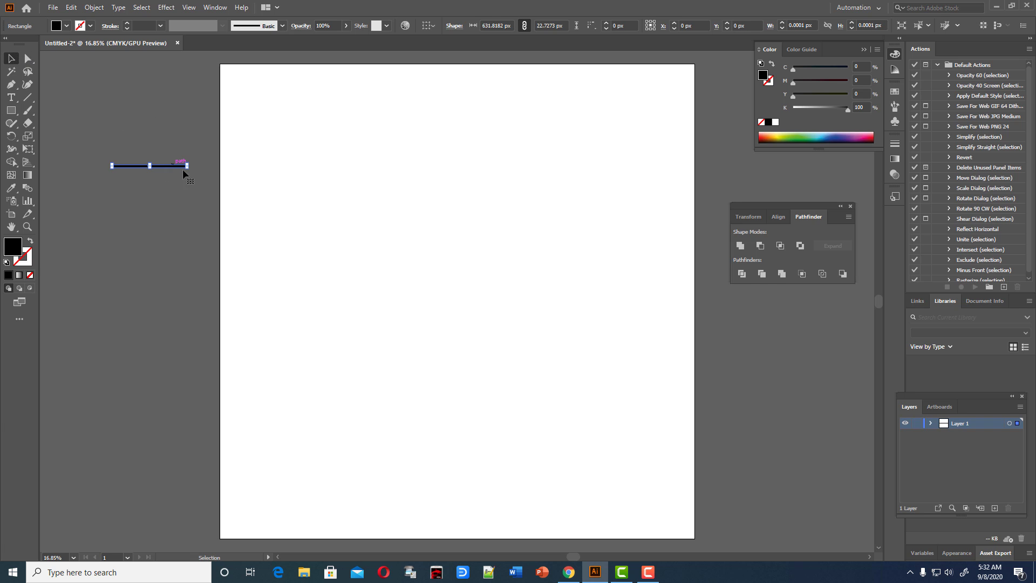
- Round the bar's corners to about 11 px, move it beside the artboard, and show the Brushes panel
{"action": "key", "text": "ctrl+plus"}
{"action": "key", "text": "ctrl+plus"}
{"action": "key", "text": "ctrl+plus"}
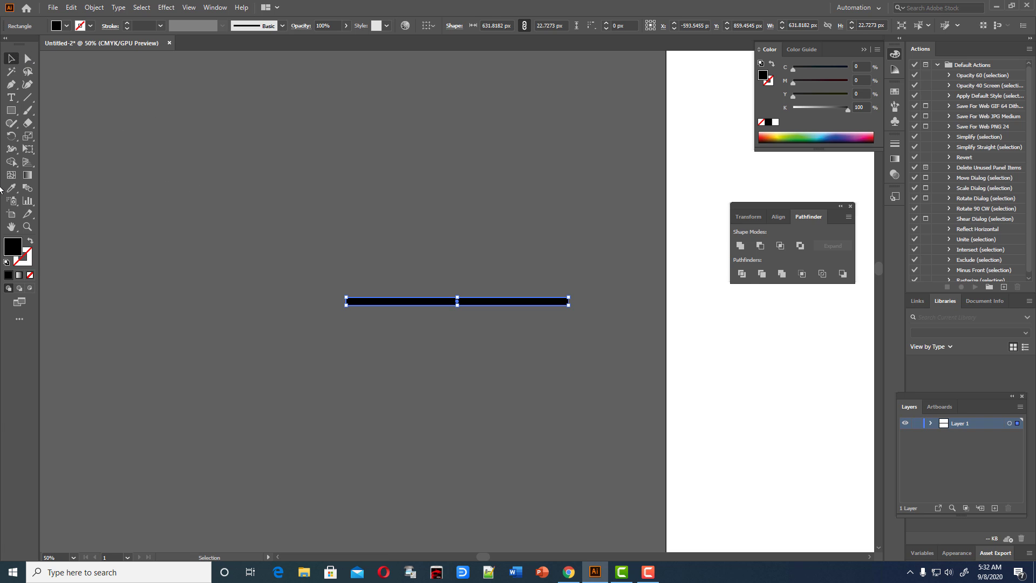
{"action": "left_click", "coordinate": [28, 58]}
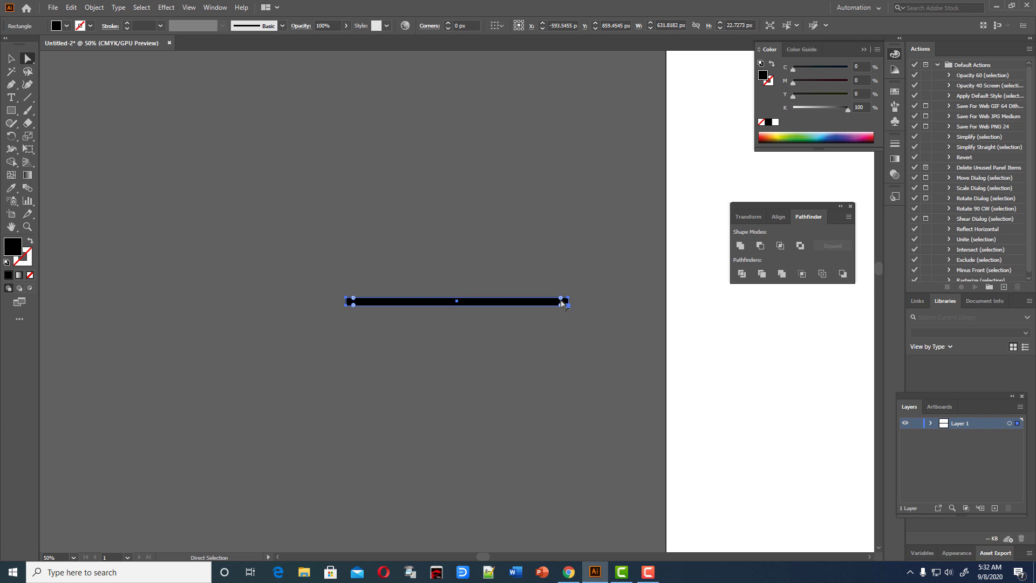
{"action": "left_click_drag", "start_coordinate": [562, 301], "coordinate": [528, 308]}
{"action": "left_click", "coordinate": [10, 58]}
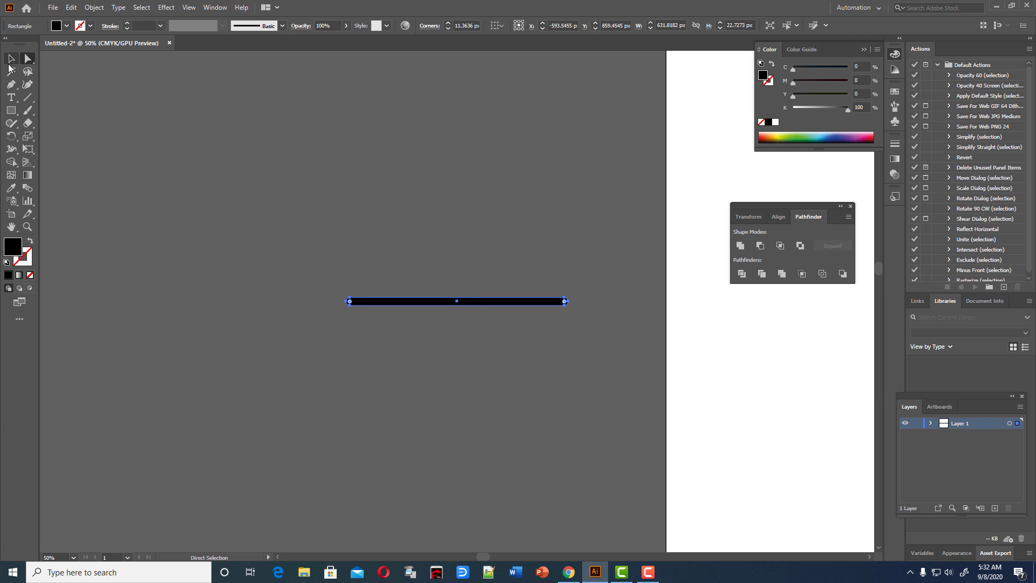
{"action": "left_click", "coordinate": [364, 176]}
{"action": "left_click_drag", "start_coordinate": [485, 555], "coordinate": [517, 557]}
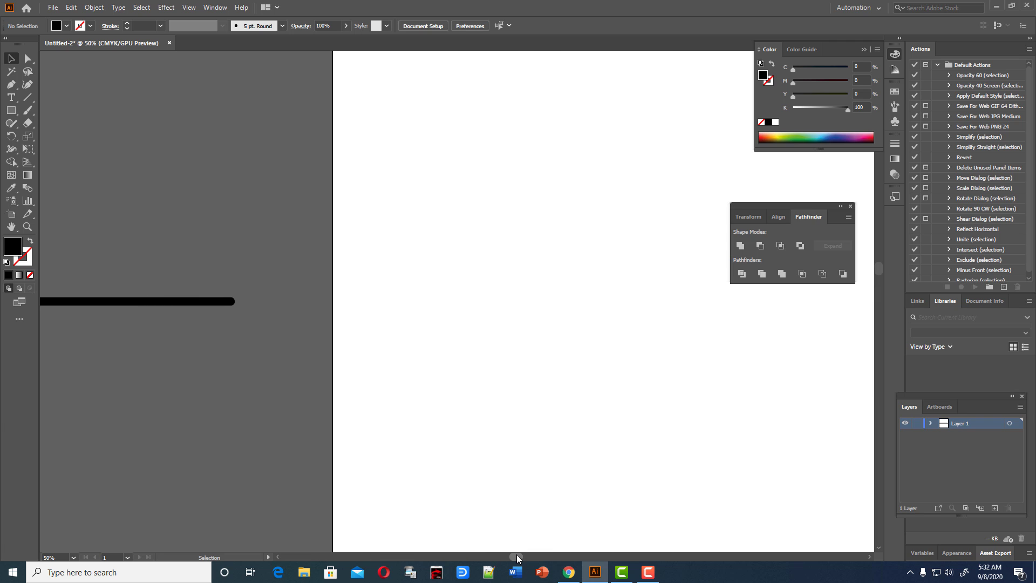
{"action": "left_click_drag", "start_coordinate": [144, 301], "coordinate": [210, 199]}
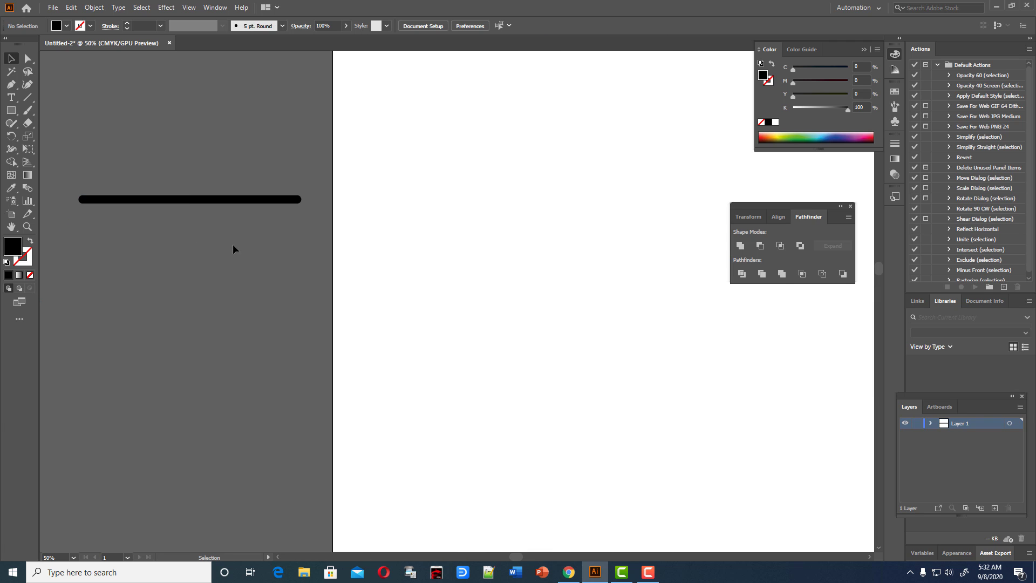
{"action": "left_click", "coordinate": [165, 301]}
{"action": "key", "text": "F5"}
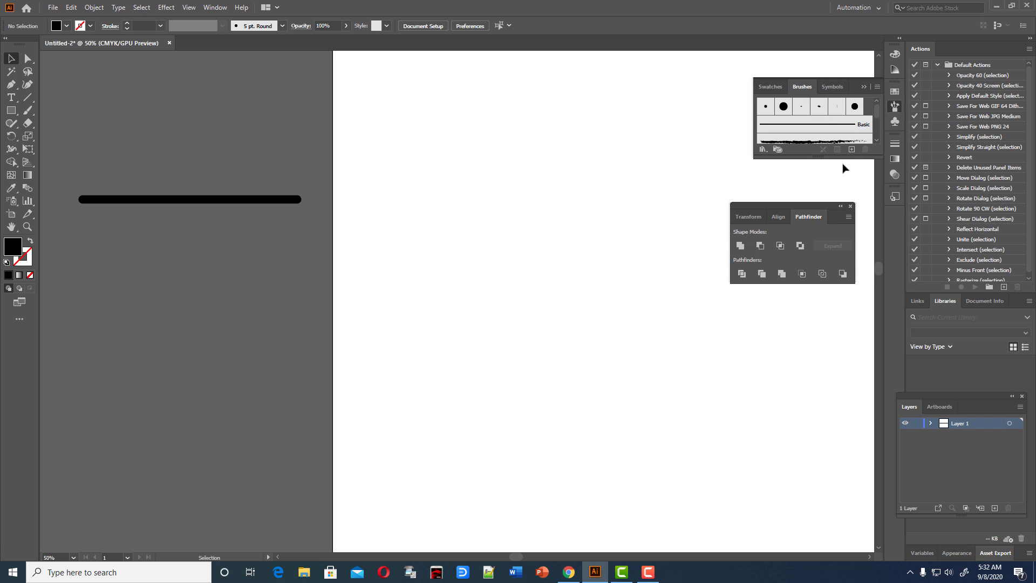
- Save the bar as Art Brush 1: reversed direction, fixed width, flipped along and across, no overlap adjustment
{"action": "left_click", "coordinate": [269, 200]}
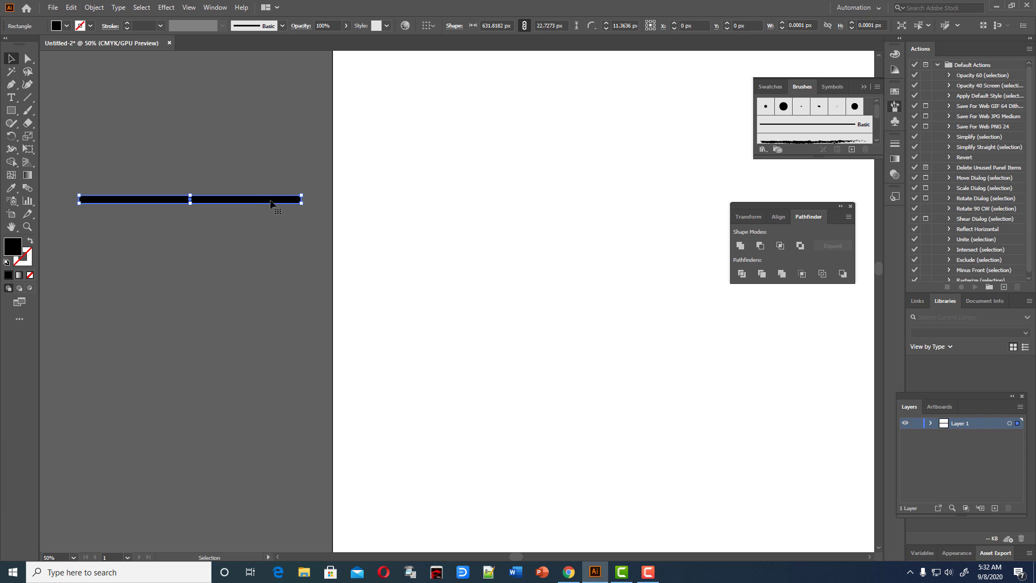
{"action": "left_click", "coordinate": [852, 150]}
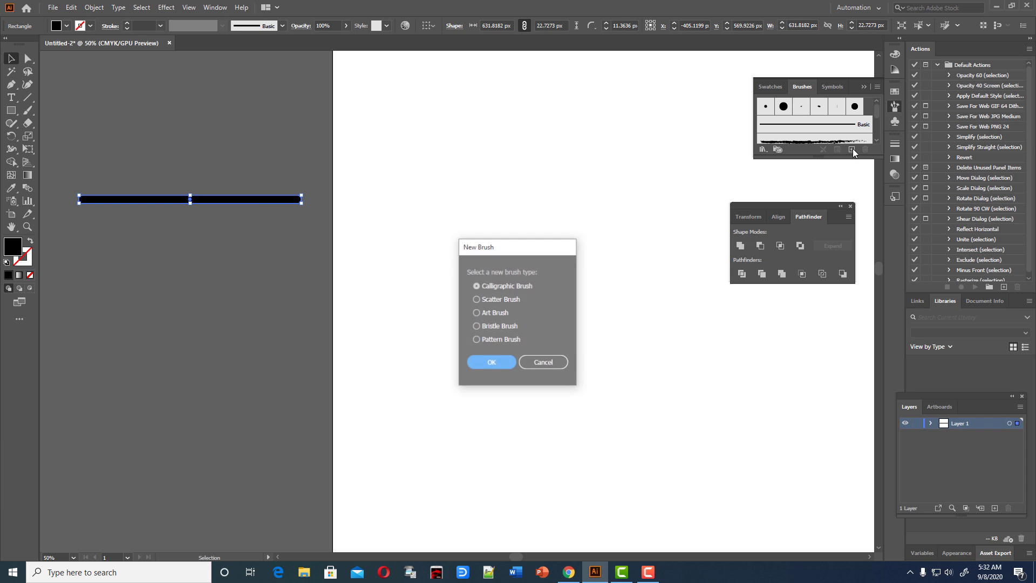
{"action": "left_click", "coordinate": [476, 313]}
{"action": "left_click", "coordinate": [492, 364]}
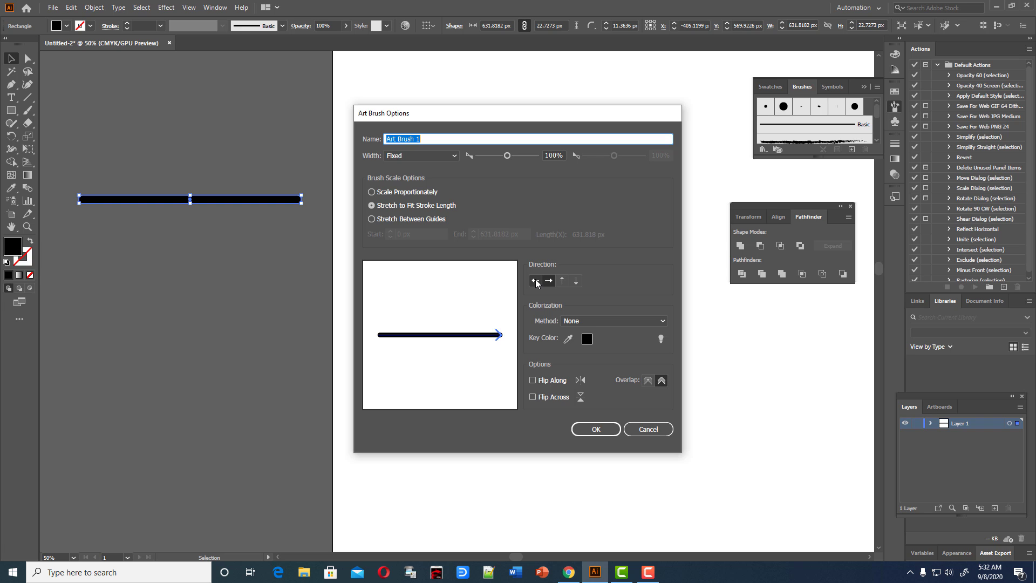
{"action": "left_click", "coordinate": [536, 281]}
{"action": "left_click", "coordinate": [453, 156]}
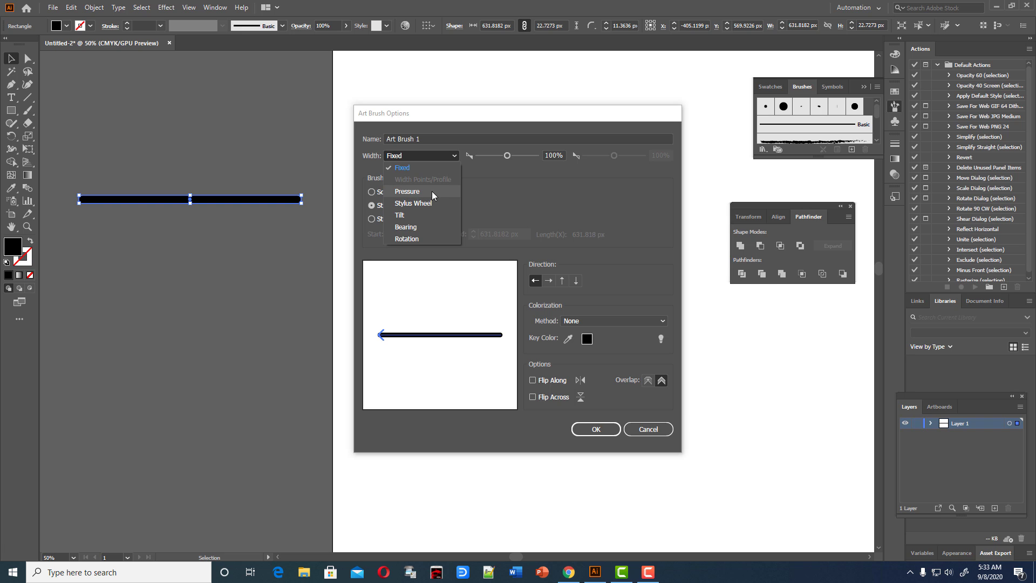
{"action": "left_click", "coordinate": [601, 189]}
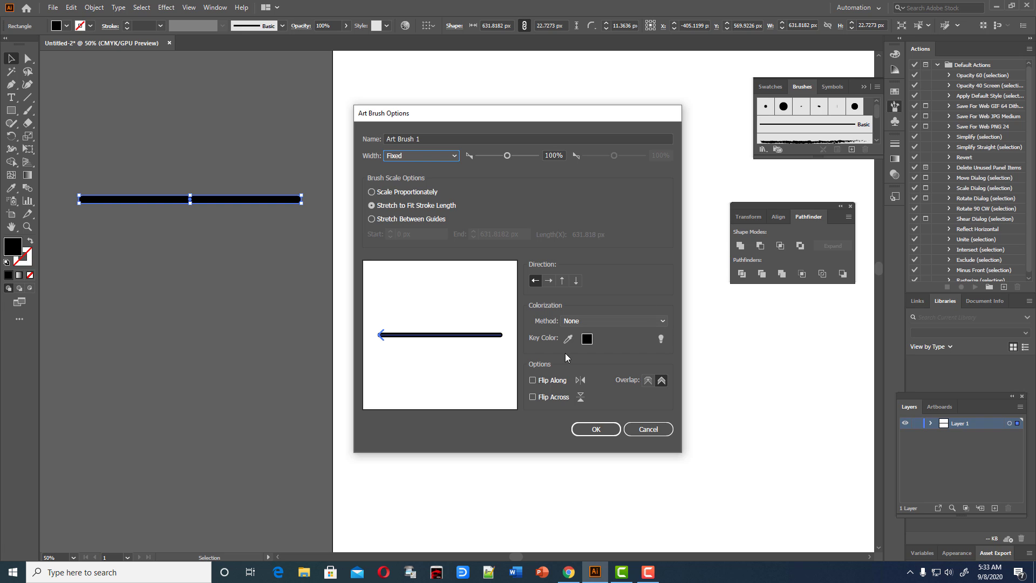
{"action": "left_click", "coordinate": [532, 380]}
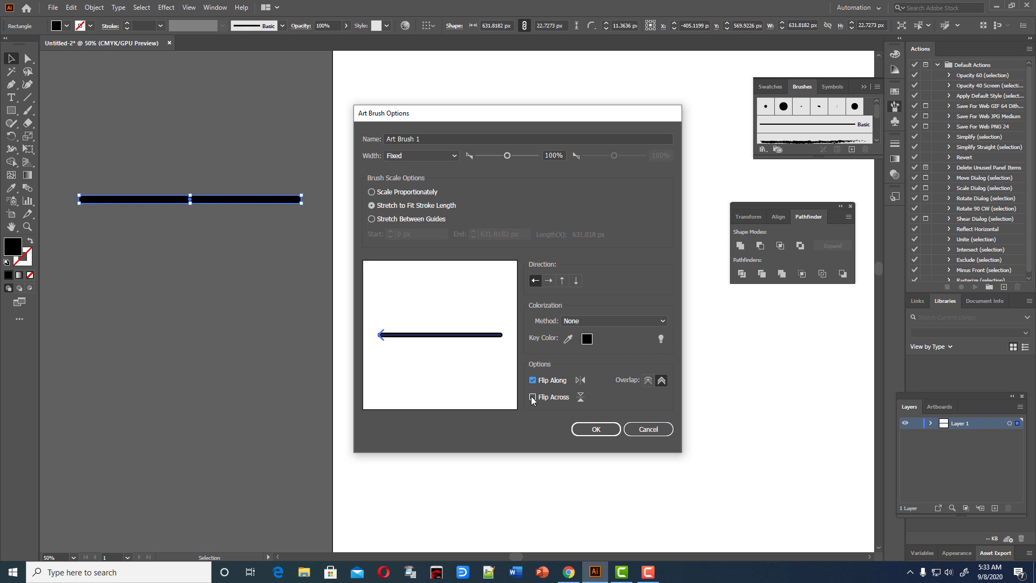
{"action": "left_click", "coordinate": [648, 381]}
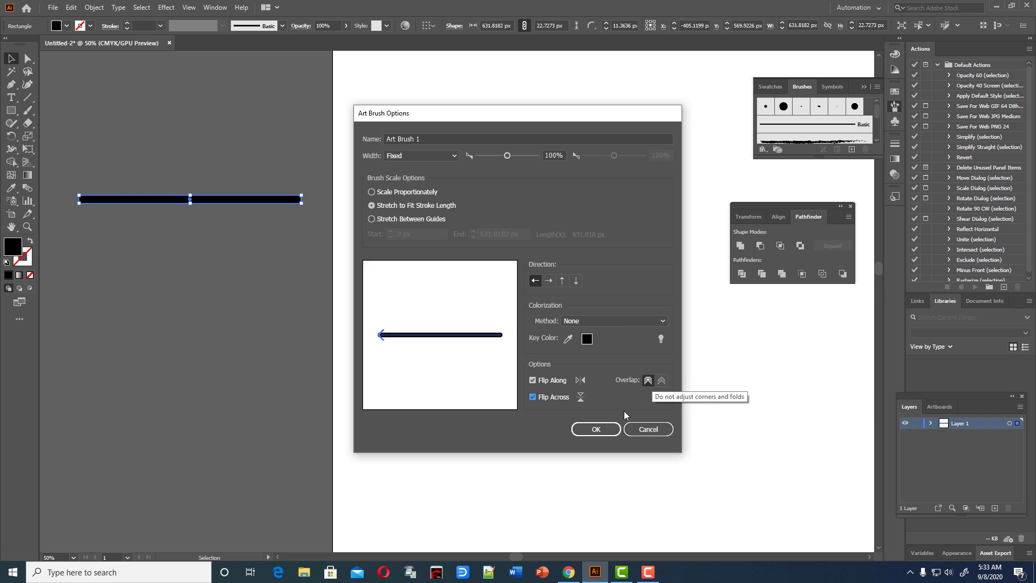
{"action": "left_click", "coordinate": [596, 429]}
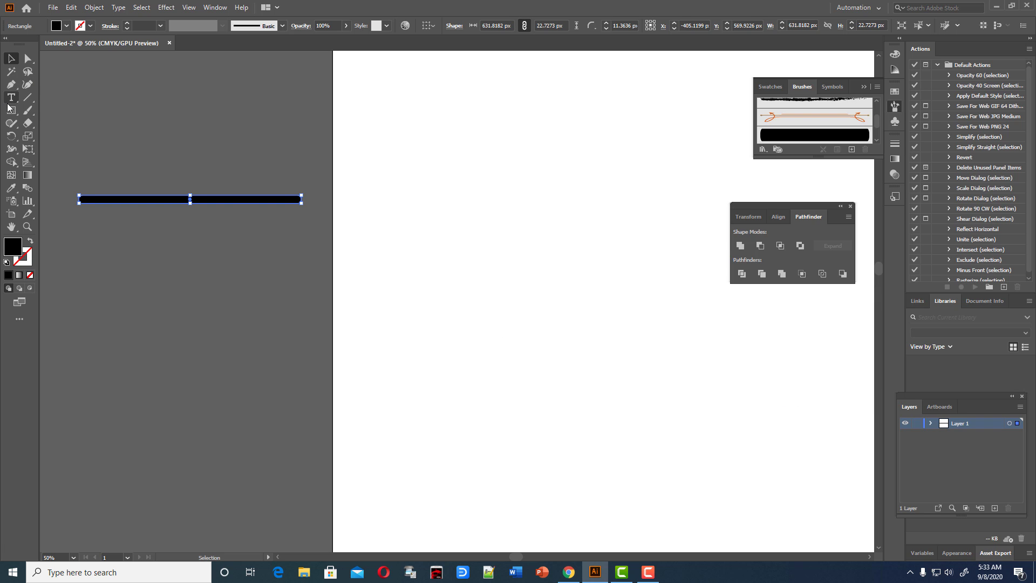
- Paint two crossing test strokes with Art Brush 1, then delete them
{"action": "left_click", "coordinate": [27, 110]}
{"action": "left_click_drag", "start_coordinate": [458, 192], "coordinate": [485, 285]}
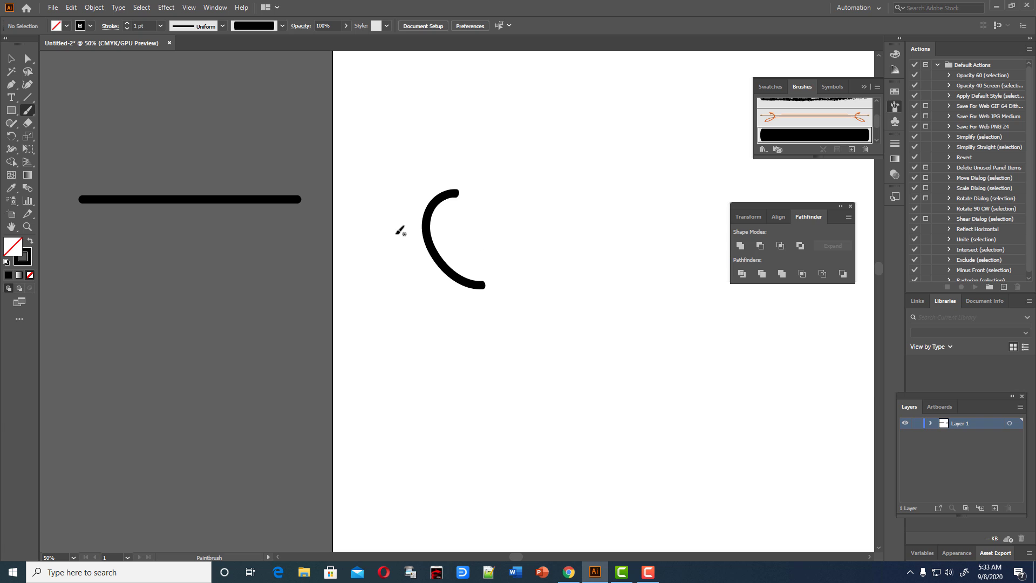
{"action": "left_click_drag", "start_coordinate": [397, 234], "coordinate": [432, 294]}
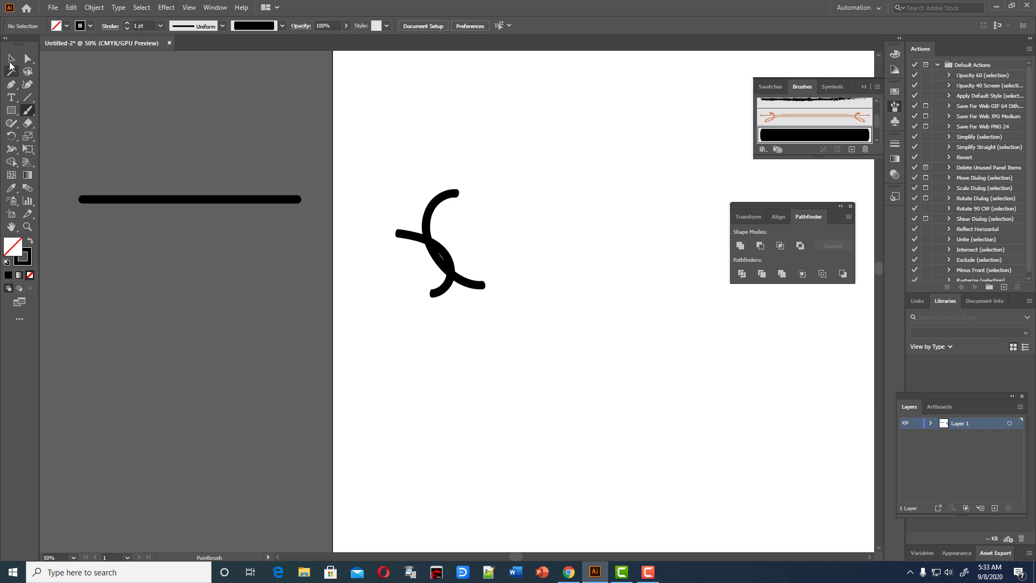
{"action": "left_click", "coordinate": [11, 58]}
{"action": "left_click_drag", "start_coordinate": [344, 132], "coordinate": [584, 342]}
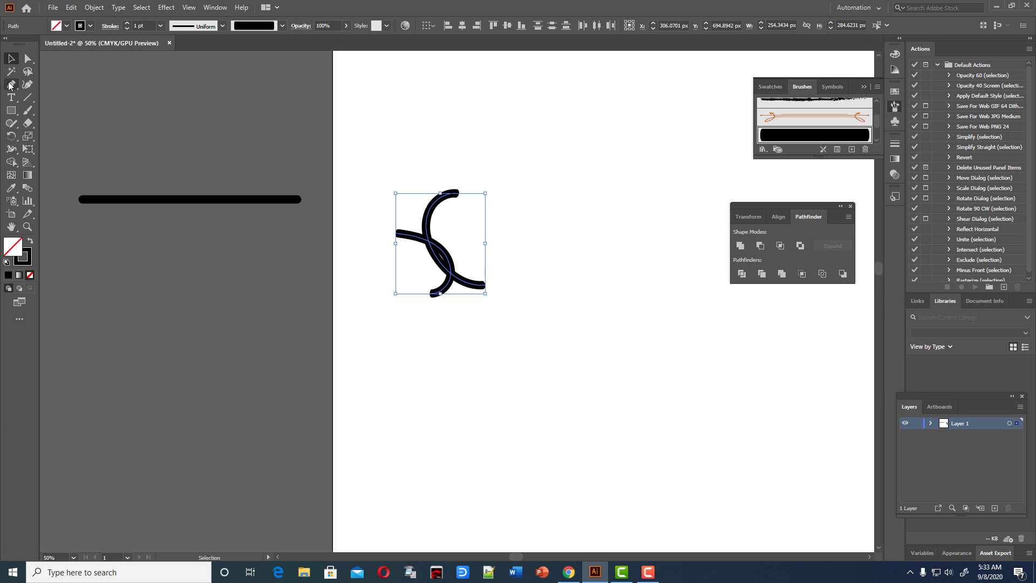
{"action": "key", "text": "Delete"}
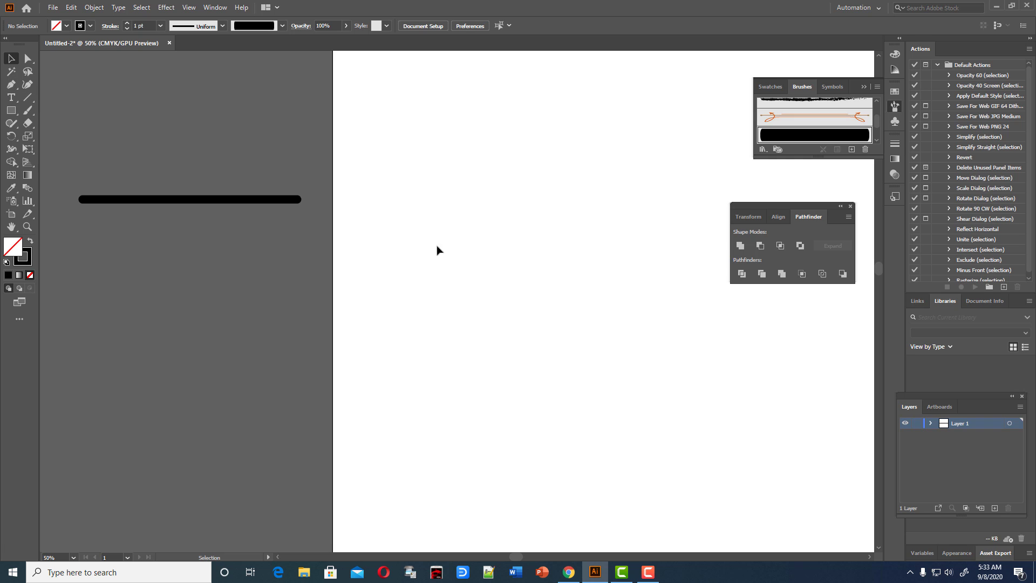
- Paint and undo a long curve, then set Paintbrush fidelity to midway
{"action": "left_click", "coordinate": [30, 111]}
{"action": "mouse_move", "coordinate": [560, 201]}
{"action": "left_mouse_down"}
{"action": "mouse_move", "coordinate": [533, 237]}
{"action": "mouse_move", "coordinate": [559, 351]}
{"action": "left_mouse_up"}
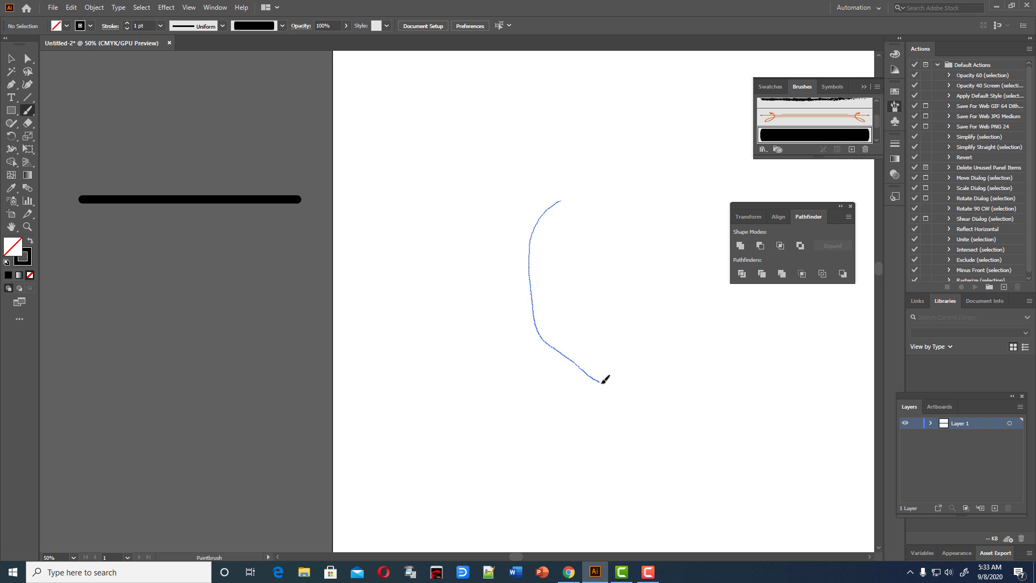
{"action": "left_click_drag", "start_coordinate": [559, 351], "coordinate": [612, 385]}
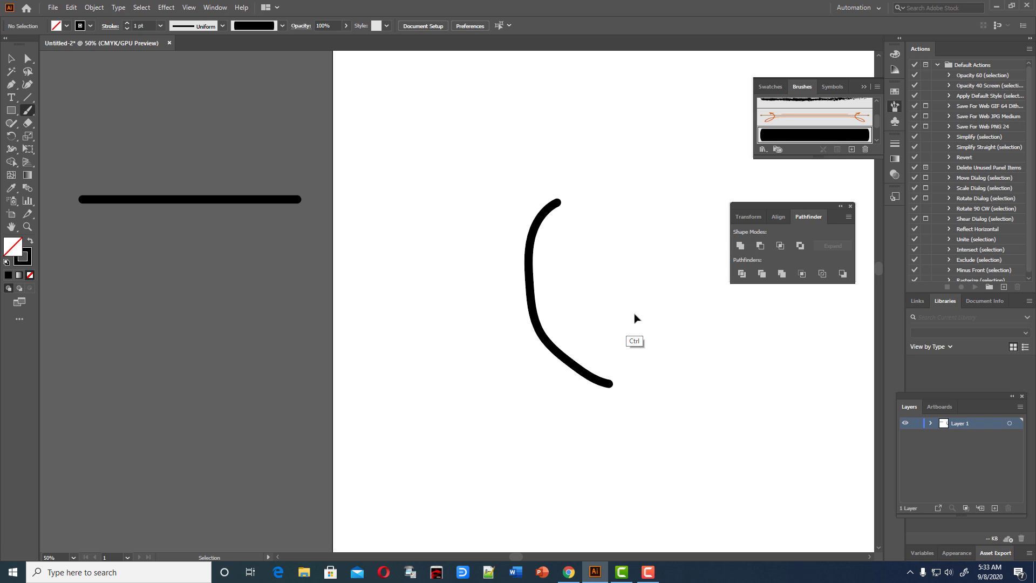
{"action": "key", "text": "ctrl+z"}
{"action": "double_click", "coordinate": [28, 109]}
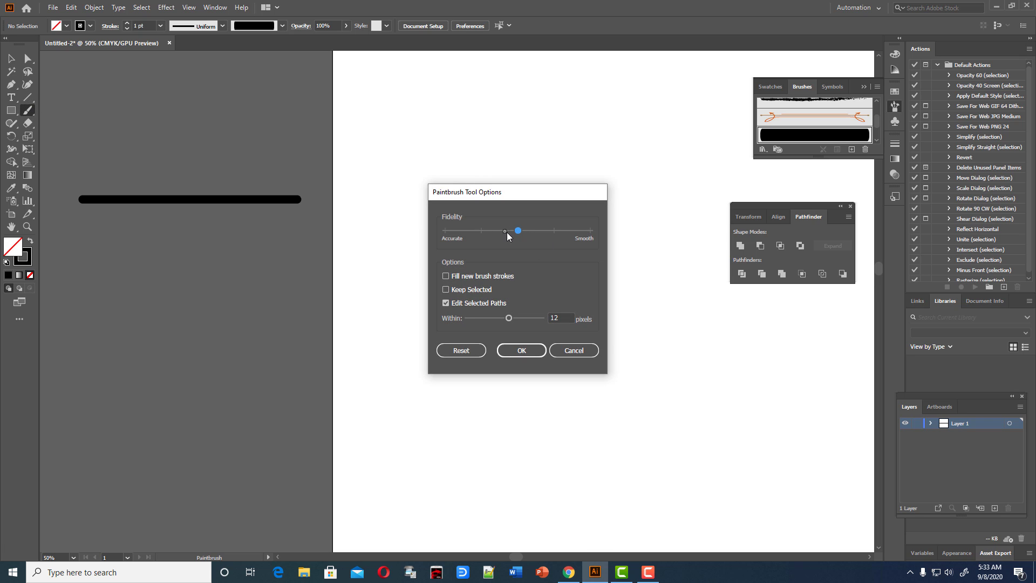
{"action": "left_click", "coordinate": [522, 351]}
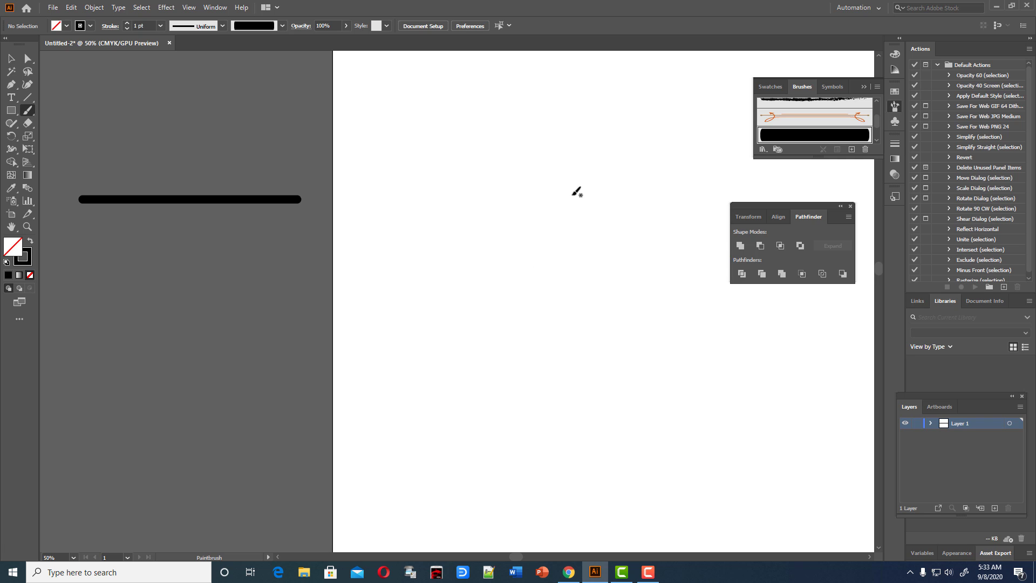
- Paint a bracket-shaped stroke and extend its lower end further right with the Curvature tool
{"action": "mouse_move", "coordinate": [562, 190]}
{"action": "left_mouse_down"}
{"action": "mouse_move", "coordinate": [533, 238]}
{"action": "mouse_move", "coordinate": [565, 345]}
{"action": "mouse_move", "coordinate": [585, 357]}
{"action": "left_mouse_up"}
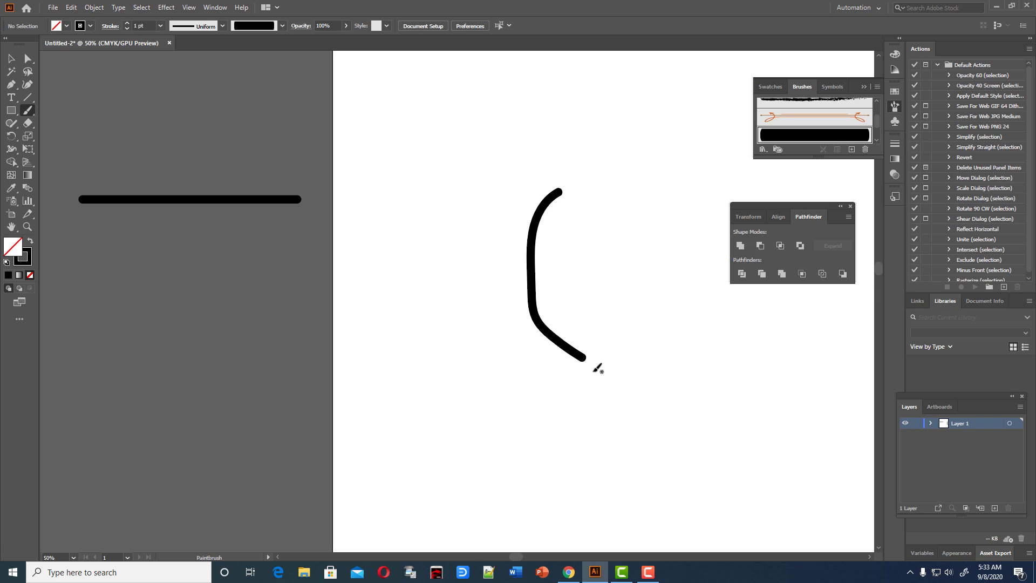
{"action": "left_click_drag", "start_coordinate": [513, 556], "coordinate": [531, 557]}
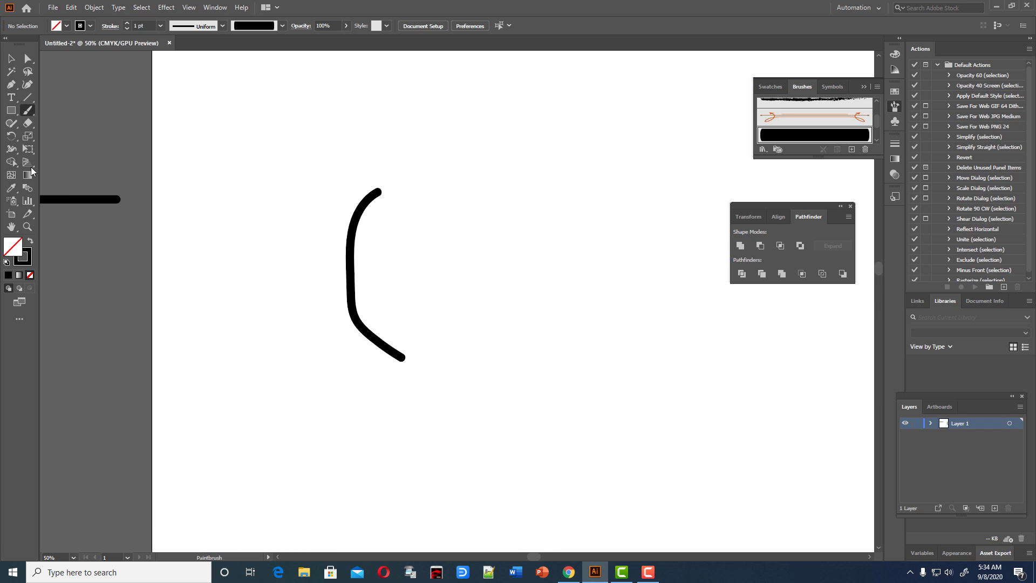
{"action": "left_click", "coordinate": [13, 58]}
{"action": "left_click", "coordinate": [398, 352]}
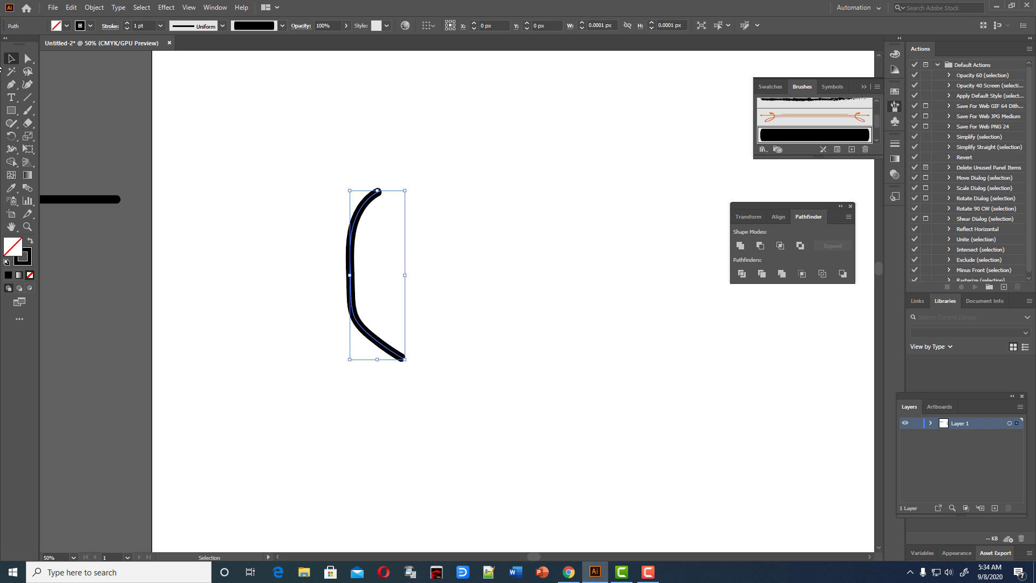
{"action": "left_click", "coordinate": [28, 84]}
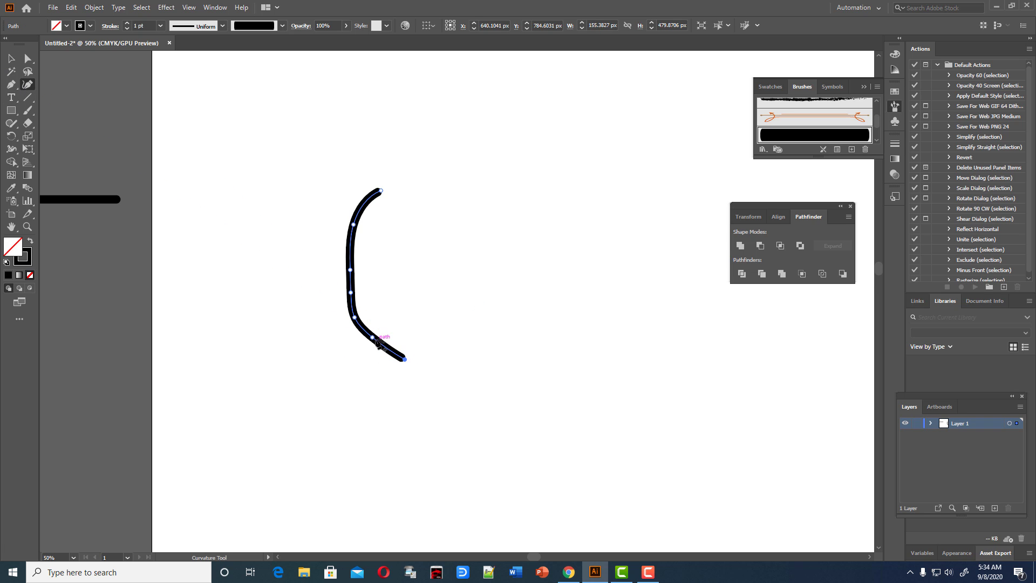
{"action": "mouse_move", "coordinate": [405, 359]}
{"action": "left_mouse_down"}
{"action": "mouse_move", "coordinate": [424, 360]}
{"action": "mouse_move", "coordinate": [386, 339]}
{"action": "left_mouse_up"}
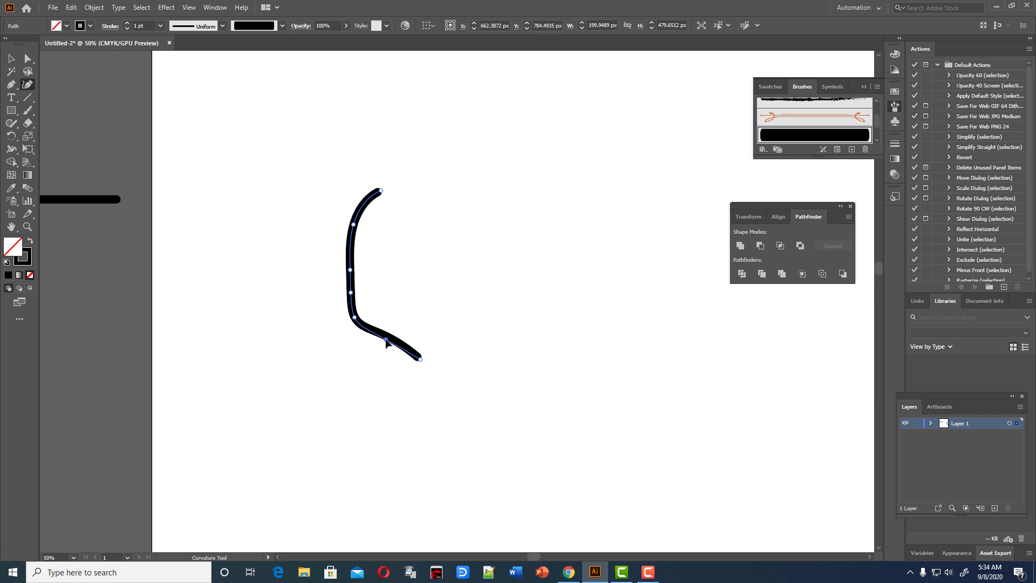
{"action": "left_click", "coordinate": [421, 359]}
{"action": "left_click", "coordinate": [406, 353]}
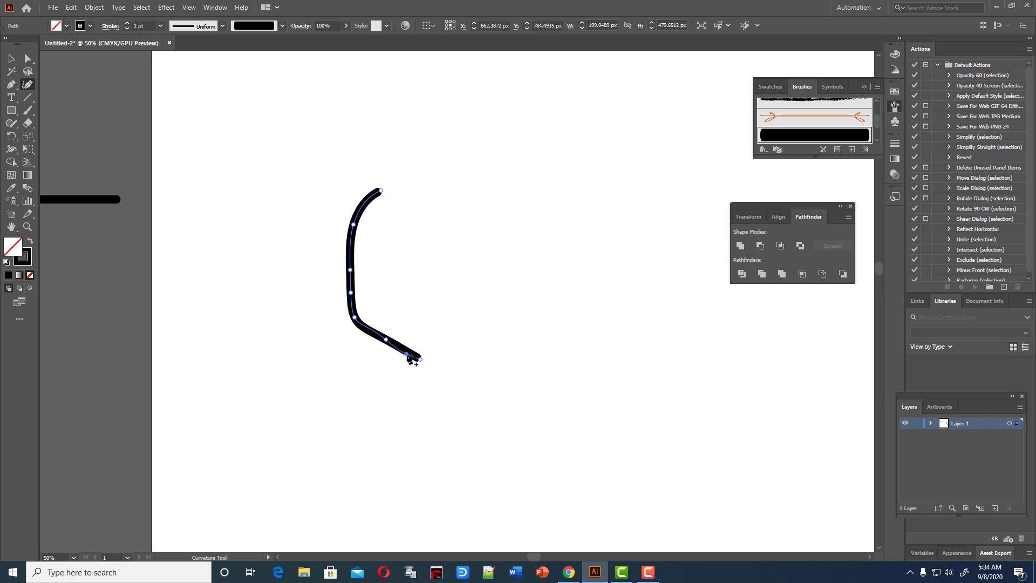
{"action": "left_click", "coordinate": [436, 362]}
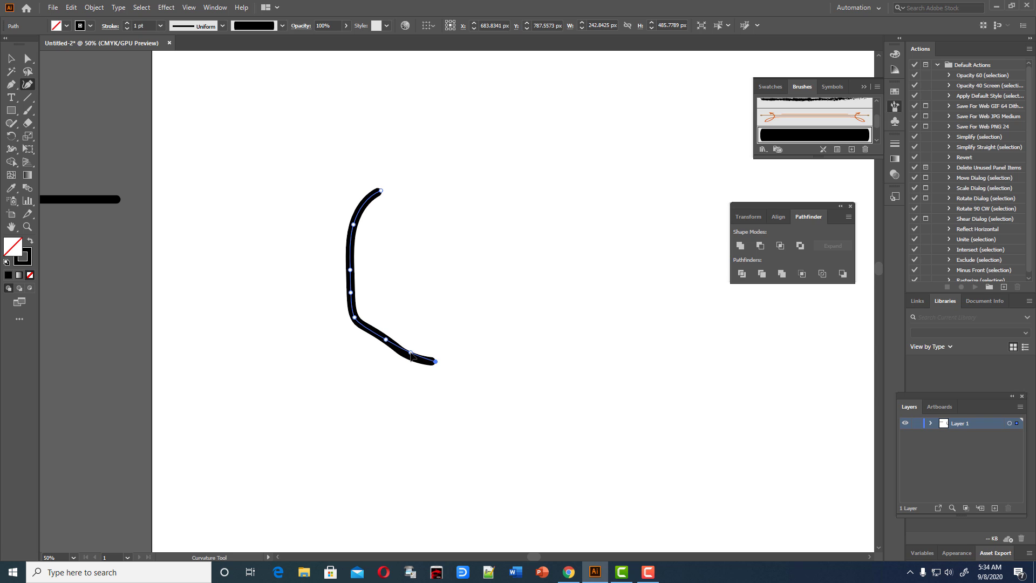
- Curve the stroke's top end up and over toward the right
{"action": "key", "text": "v"}
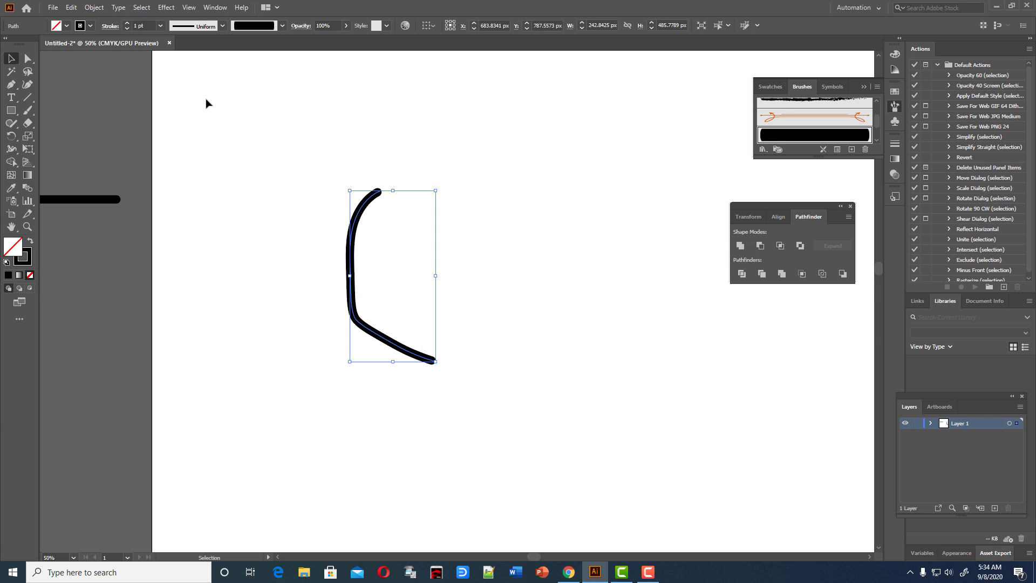
{"action": "left_click", "coordinate": [206, 102]}
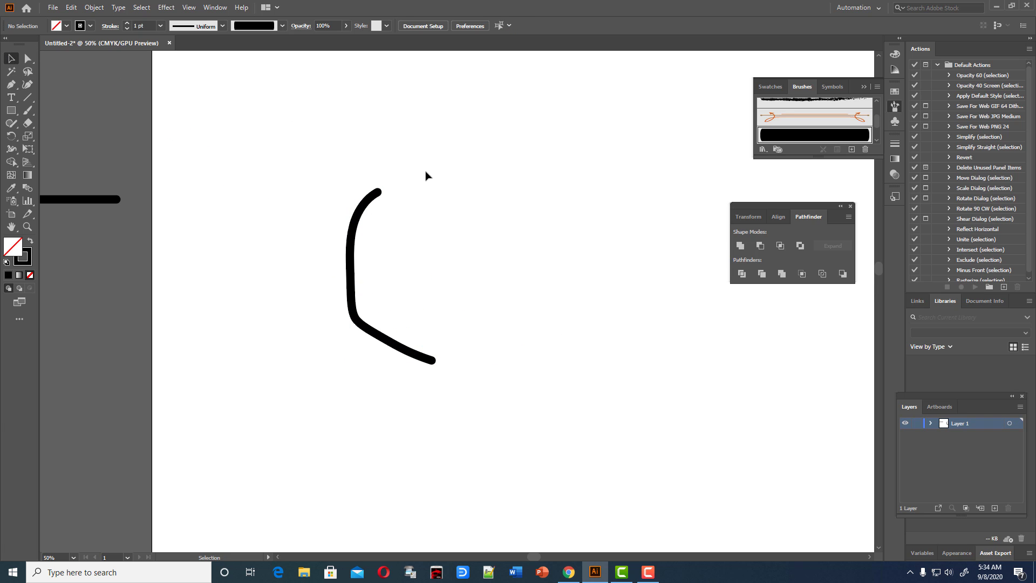
{"action": "left_click", "coordinate": [366, 205]}
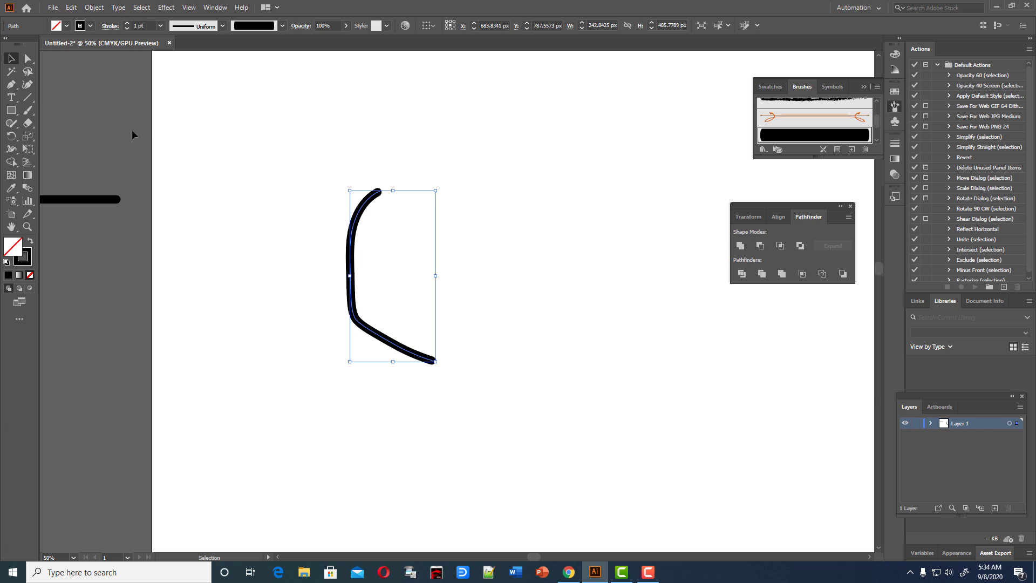
{"action": "left_click", "coordinate": [30, 85]}
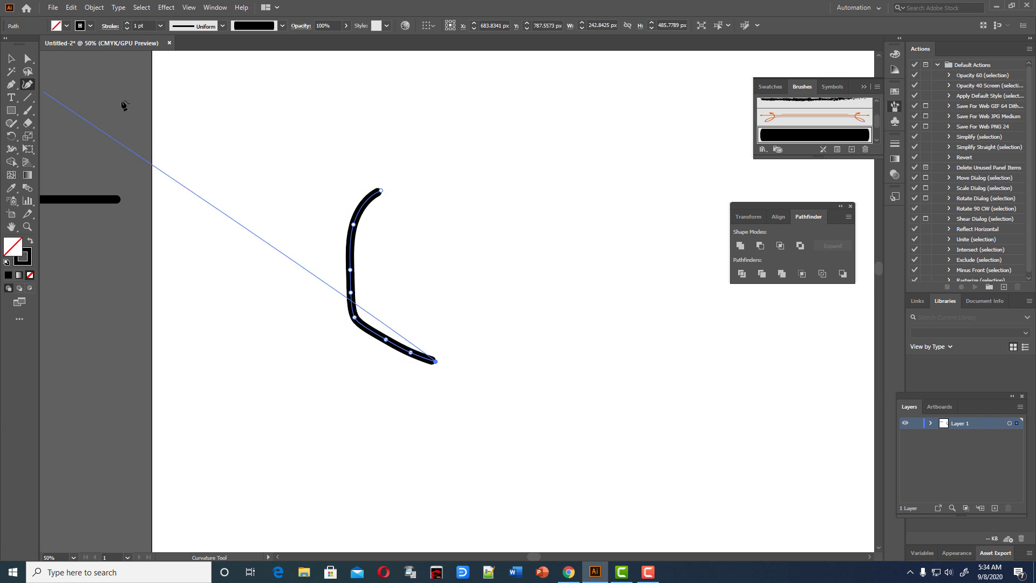
{"action": "left_click", "coordinate": [408, 176]}
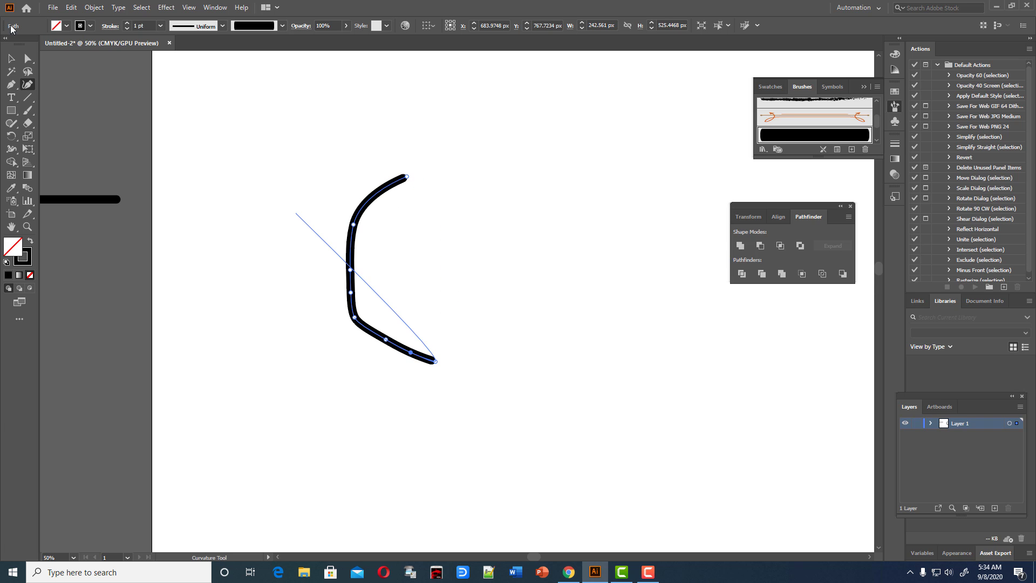
{"action": "key", "text": "v"}
{"action": "left_click", "coordinate": [359, 146]}
- Make a vertically reflected copy of the curved stroke
{"action": "left_click", "coordinate": [389, 184]}
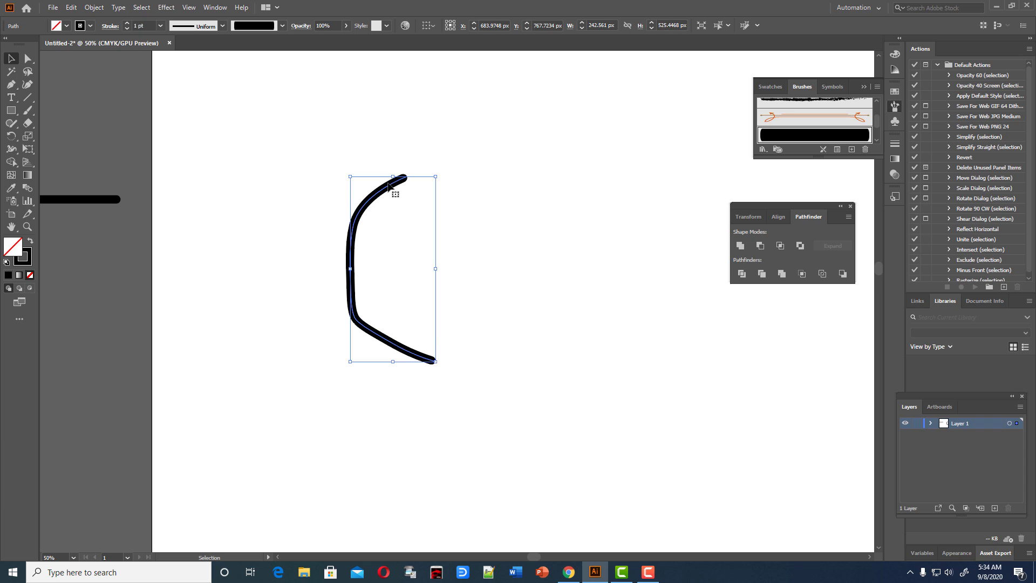
{"action": "right_click", "coordinate": [388, 184]}
{"action": "mouse_move", "coordinate": [421, 352]}
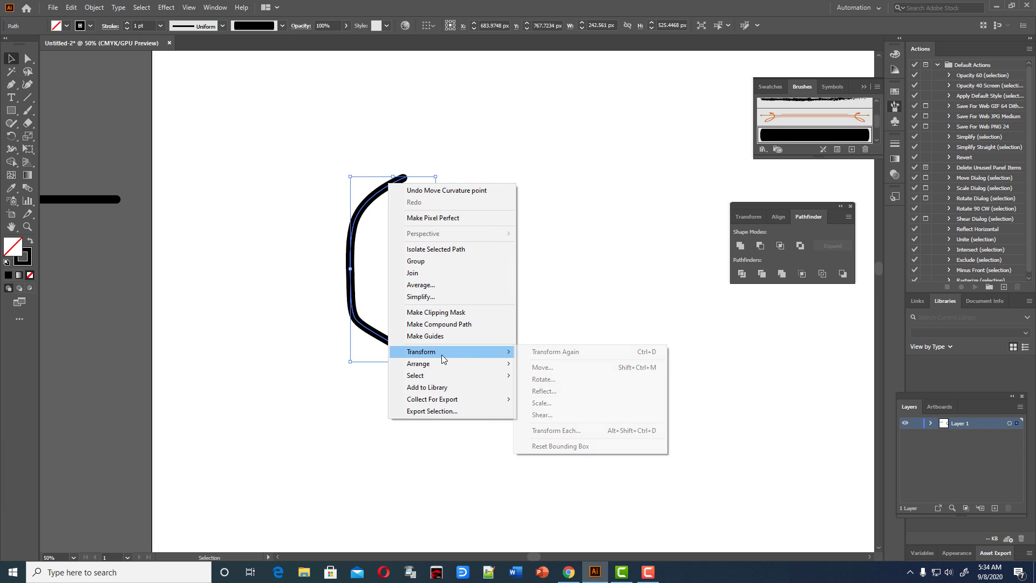
{"action": "left_click", "coordinate": [568, 391]}
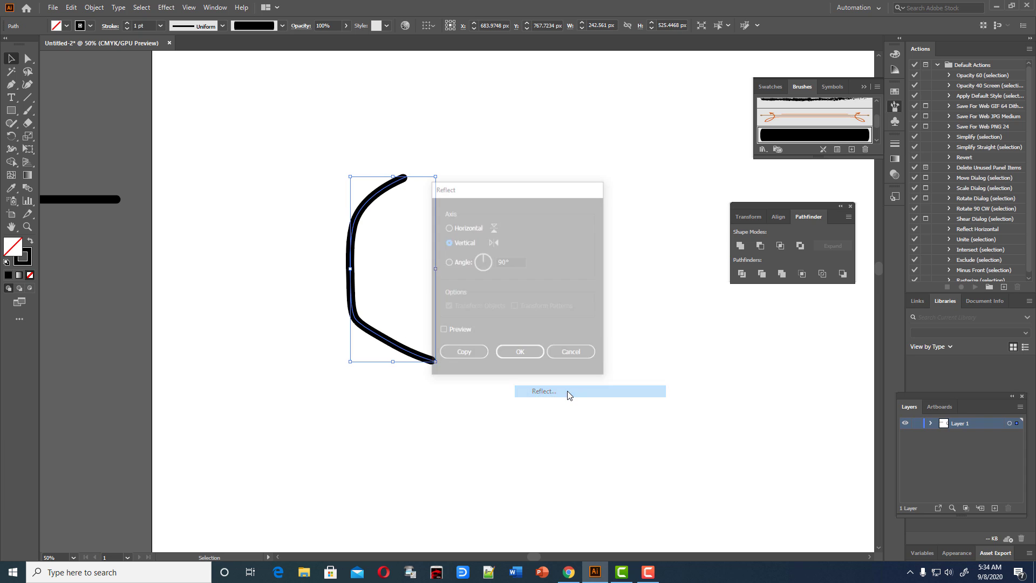
{"action": "left_click", "coordinate": [443, 332]}
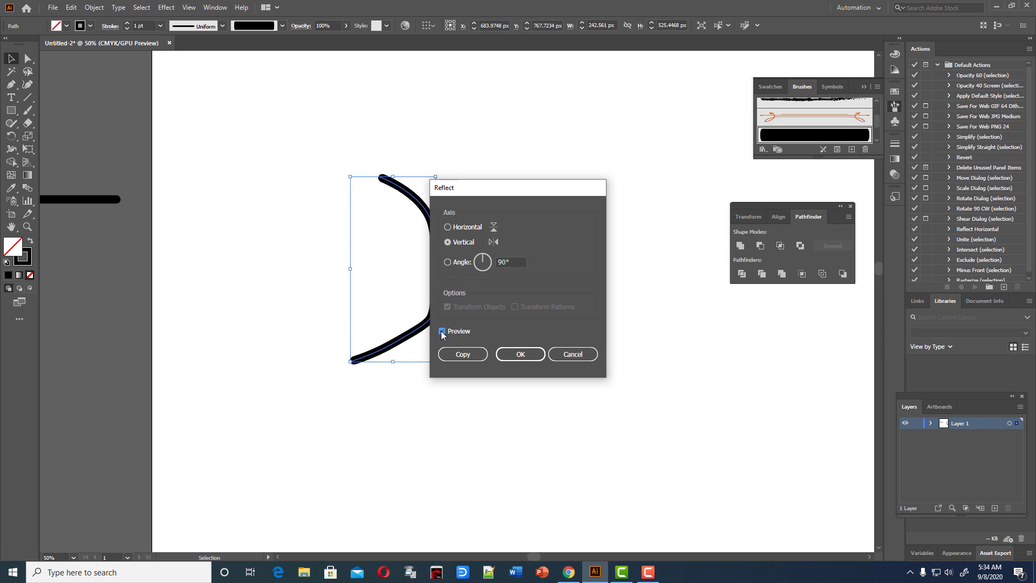
{"action": "left_click", "coordinate": [459, 354]}
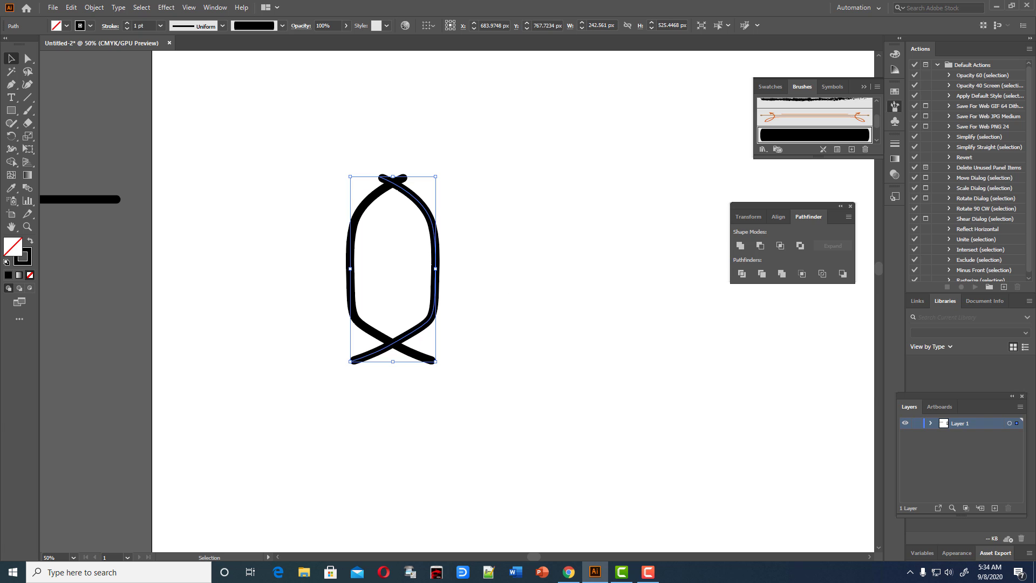
- Nudge the mirrored copy right four times so both halves meet at the bottom
{"action": "key", "text": "shift+Right"}
{"action": "key", "text": "shift+Right"}
{"action": "key", "text": "shift+Right"}
{"action": "key", "text": "shift+Right"}
{"action": "key", "text": "shift+Right"}
{"action": "key", "text": "shift+Right"}
{"action": "key", "text": "shift+Right"}
{"action": "key", "text": "shift+Right"}
{"action": "key", "text": "shift+Right"}
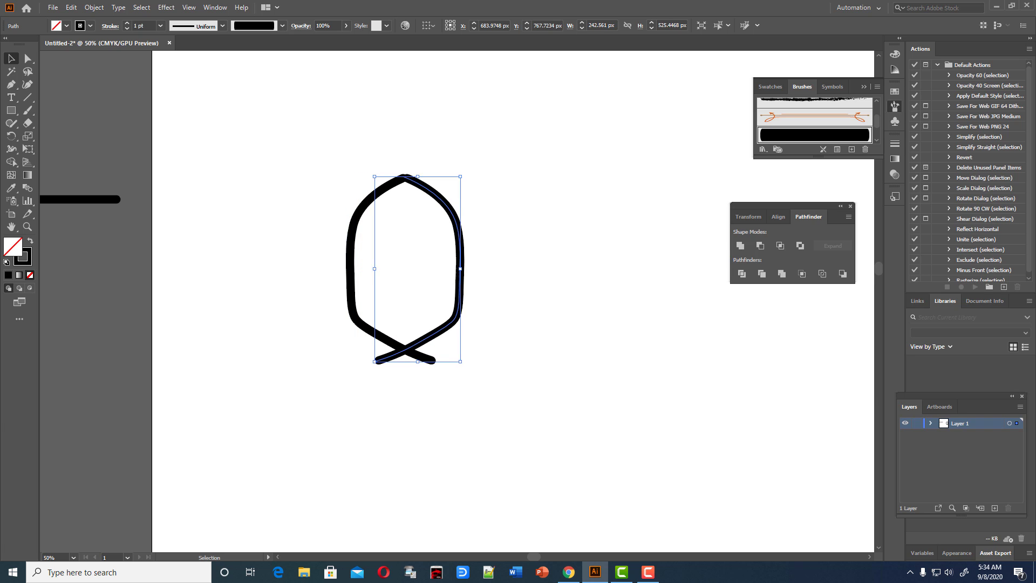
{"action": "key", "text": "shift+Right"}
{"action": "key", "text": "shift+Right"}
{"action": "key", "text": "shift+Right"}
{"action": "key", "text": "shift+Right"}
{"action": "key", "text": "shift+Right"}
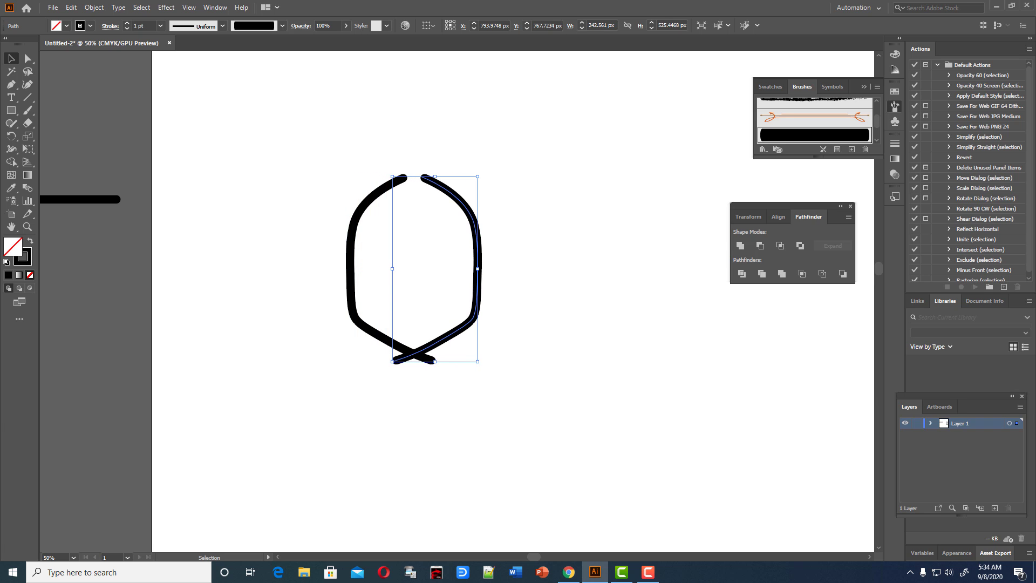
{"action": "key", "text": "shift+Right"}
{"action": "key", "text": "shift+Right"}
{"action": "key", "text": "shift+Right"}
{"action": "key", "text": "shift+Right"}
{"action": "key", "text": "shift+Right"}
{"action": "key", "text": "shift+Right"}
{"action": "key", "text": "shift+Right"}
{"action": "key", "text": "shift+Right"}
{"action": "key", "text": "shift+Right"}
{"action": "key", "text": "shift+Right"}
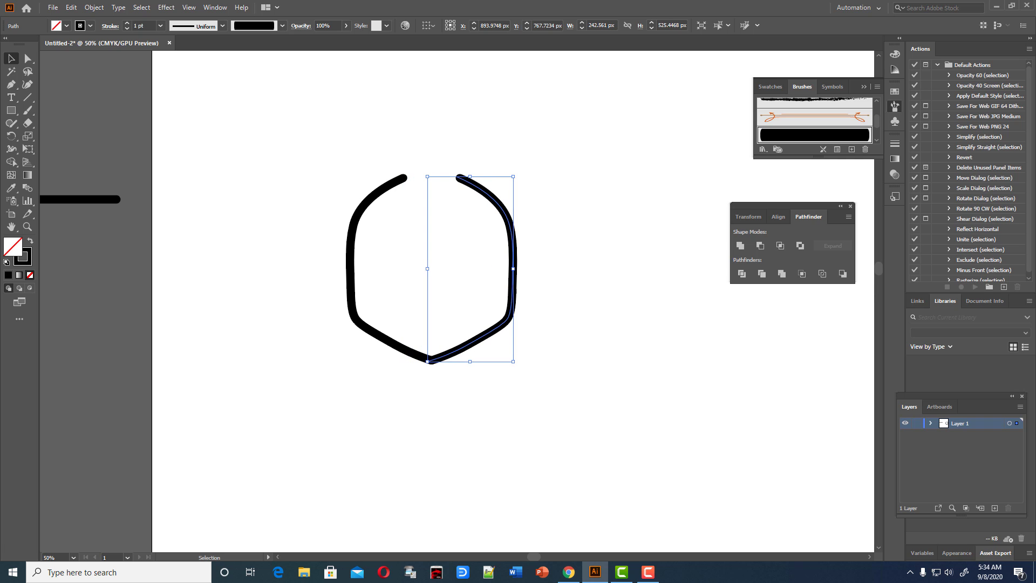
{"action": "key", "text": "shift+Right"}
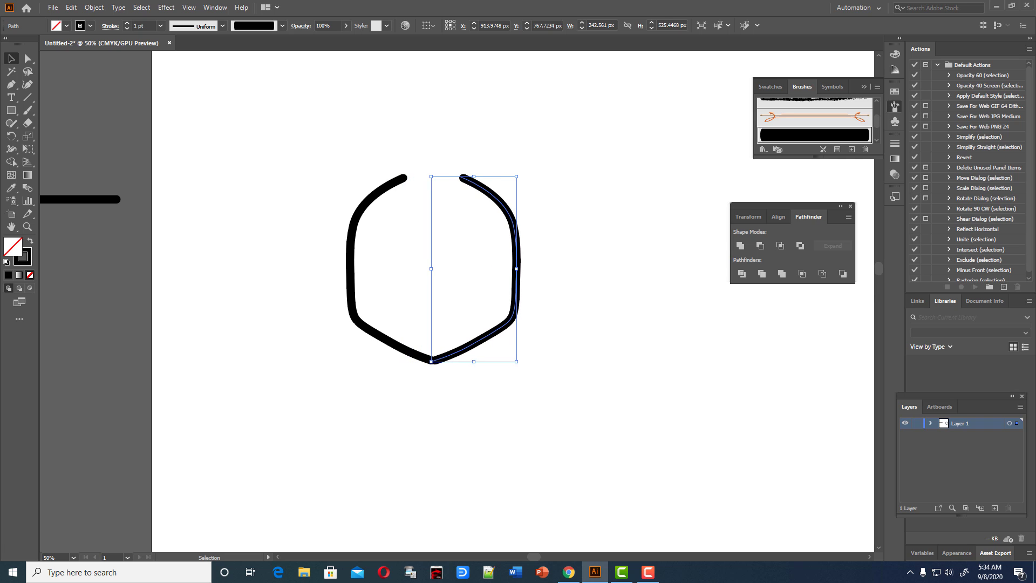
- Turn on Keep Selected for the Paintbrush and paint a stroke across the top gap
{"action": "left_click", "coordinate": [594, 246]}
{"action": "left_click", "coordinate": [492, 189]}
{"action": "double_click", "coordinate": [28, 111]}
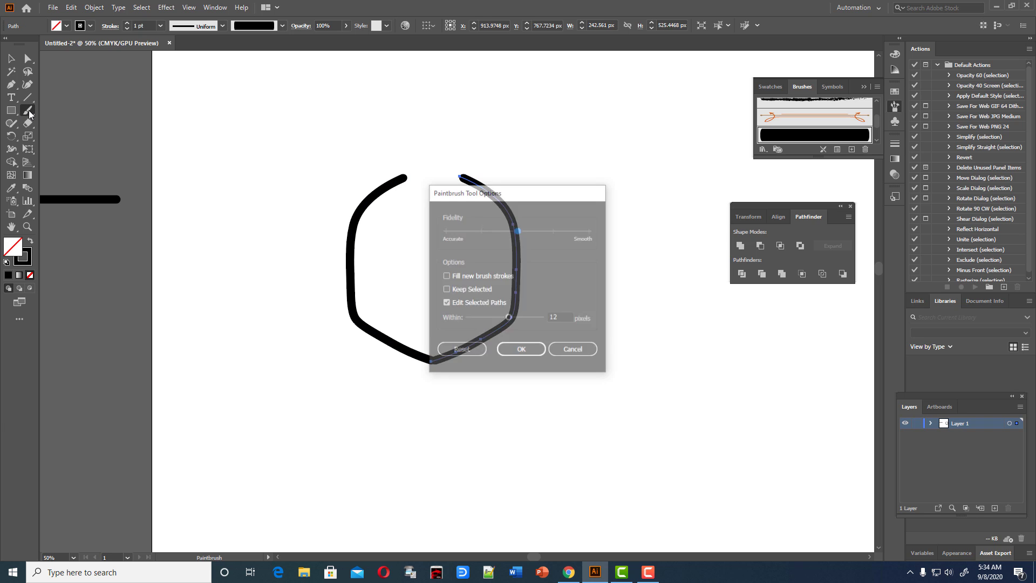
{"action": "left_click", "coordinate": [447, 290]}
{"action": "left_click", "coordinate": [522, 348]}
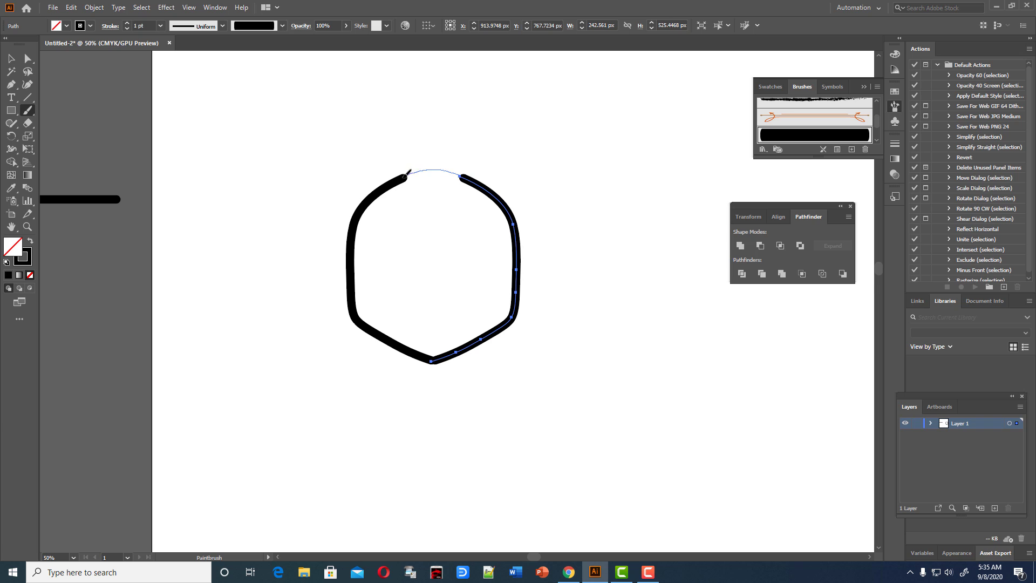
{"action": "left_click_drag", "start_coordinate": [408, 172], "coordinate": [402, 171]}
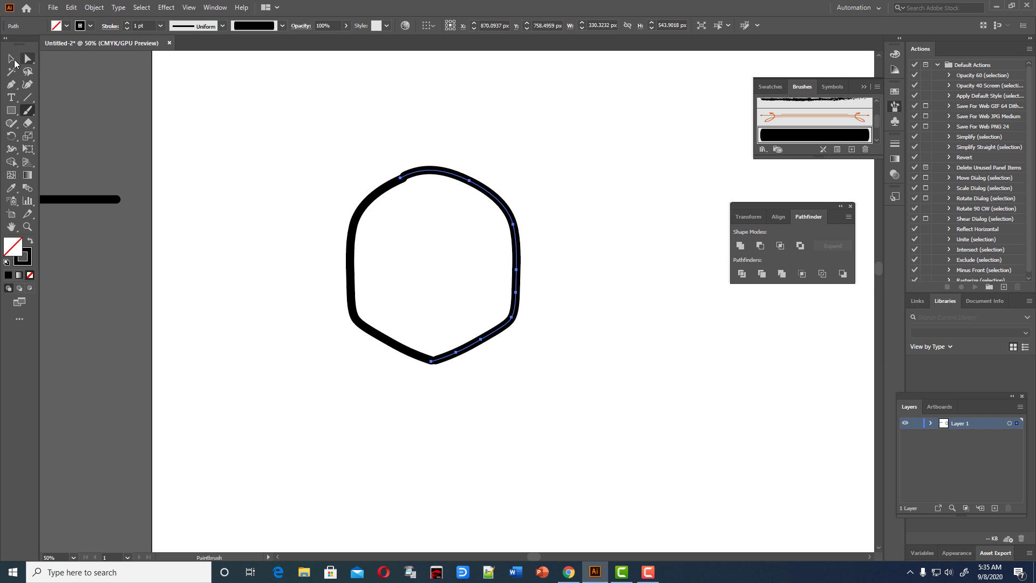
- Join both halves of the face outline into one path and reselect it
{"action": "left_click", "coordinate": [12, 58]}
{"action": "left_click", "coordinate": [190, 130]}
{"action": "left_click_drag", "start_coordinate": [336, 178], "coordinate": [540, 378]}
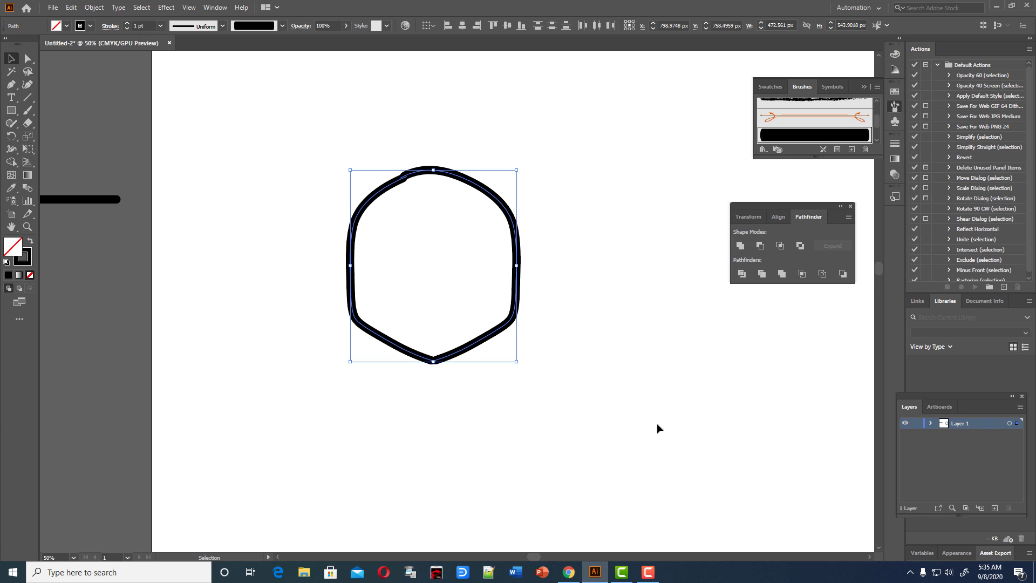
{"action": "right_click", "coordinate": [519, 234]}
{"action": "left_click", "coordinate": [565, 311]}
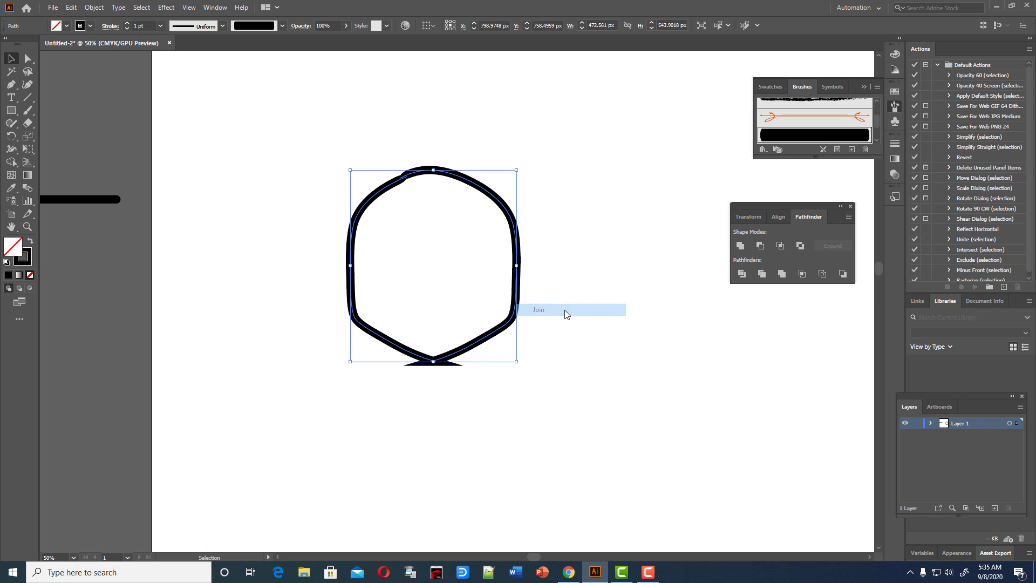
{"action": "left_click", "coordinate": [581, 313]}
{"action": "left_click", "coordinate": [424, 176]}
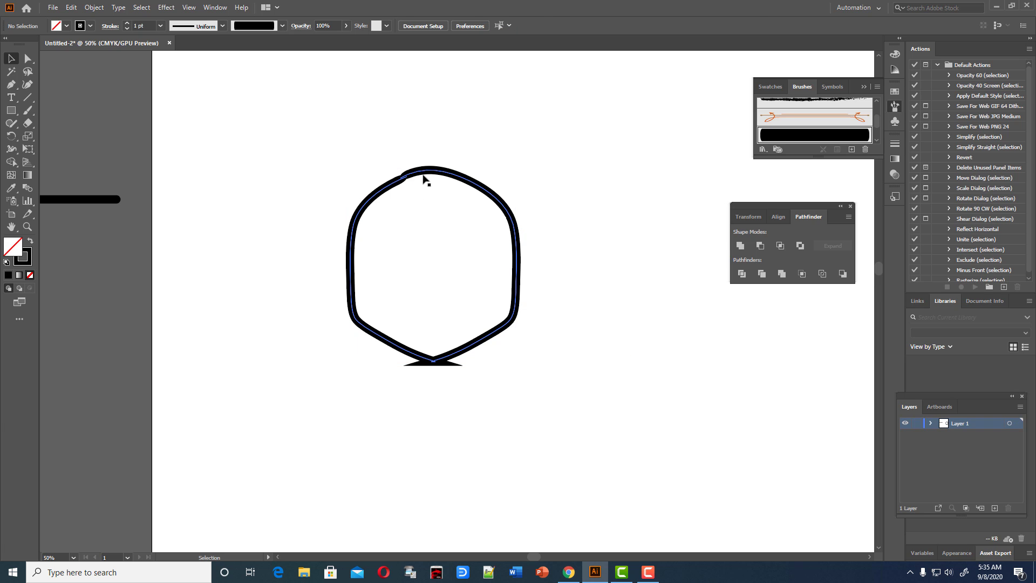
{"action": "left_click", "coordinate": [28, 86]}
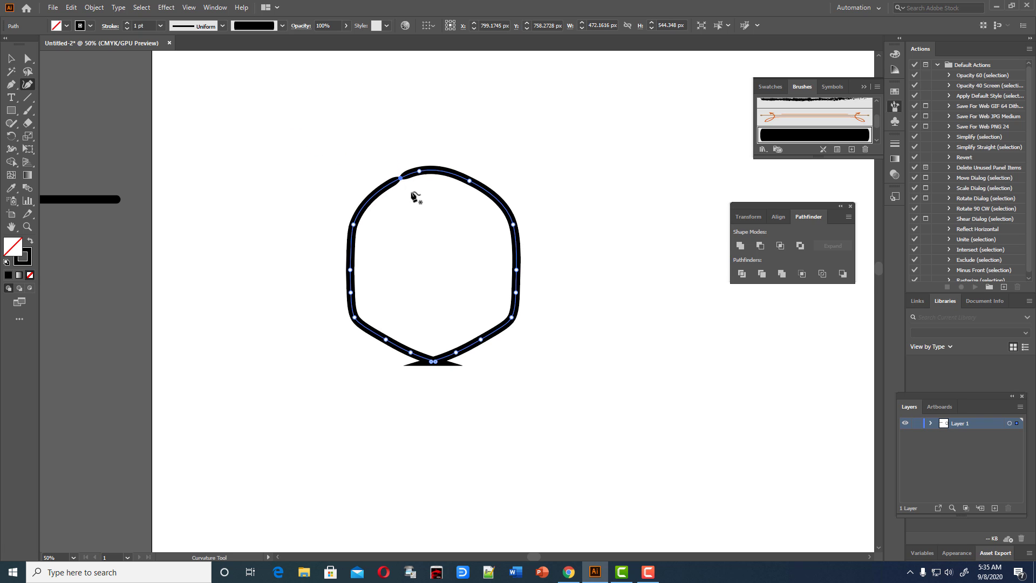
- Smooth the outline's top-left join and bottom spike with the Curvature tool, then reselect it
{"action": "left_click_drag", "start_coordinate": [405, 178], "coordinate": [434, 173]}
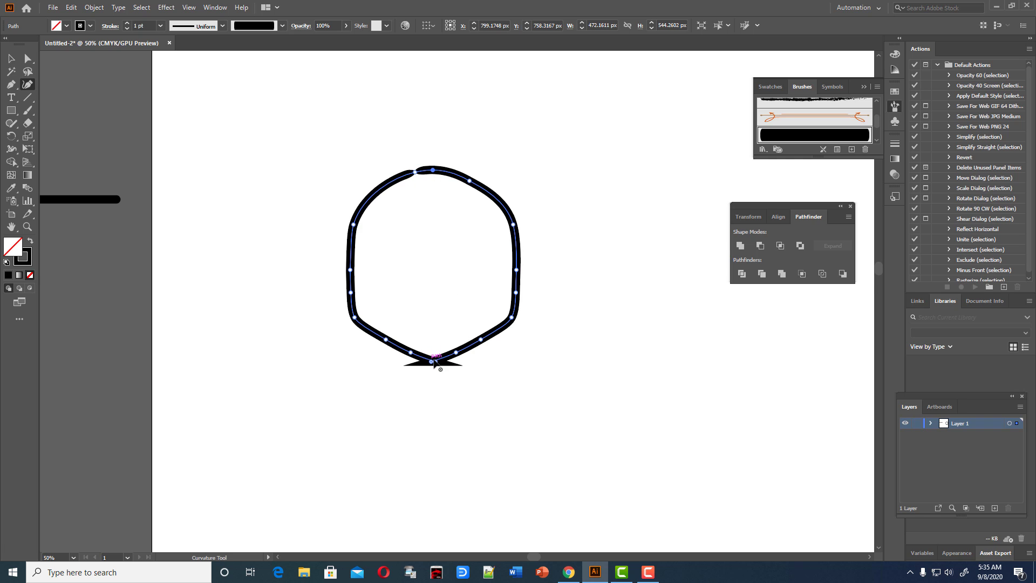
{"action": "left_click_drag", "start_coordinate": [435, 361], "coordinate": [440, 359]}
{"action": "key", "text": "v"}
{"action": "left_click", "coordinate": [435, 178]}
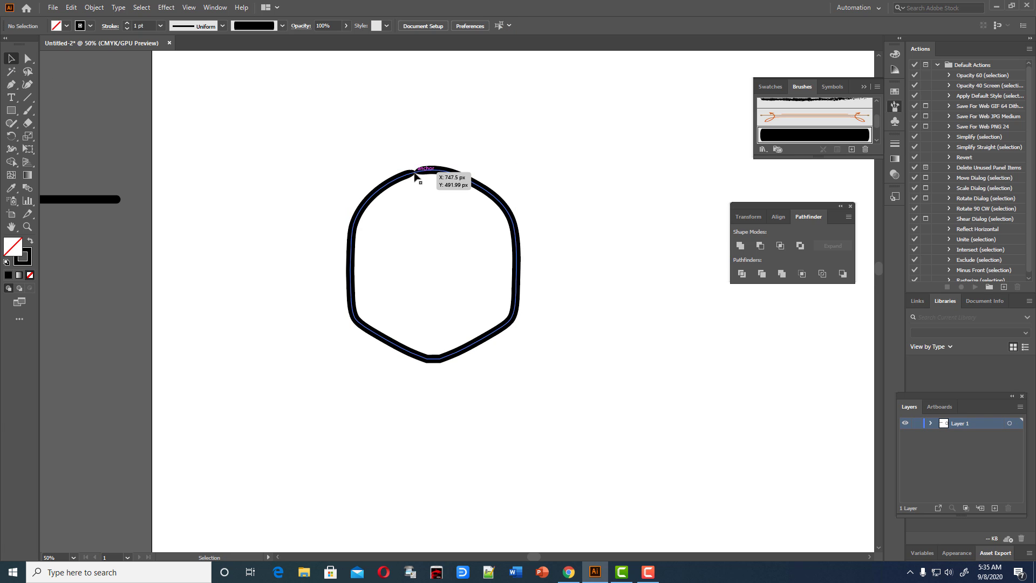
{"action": "left_click", "coordinate": [415, 175]}
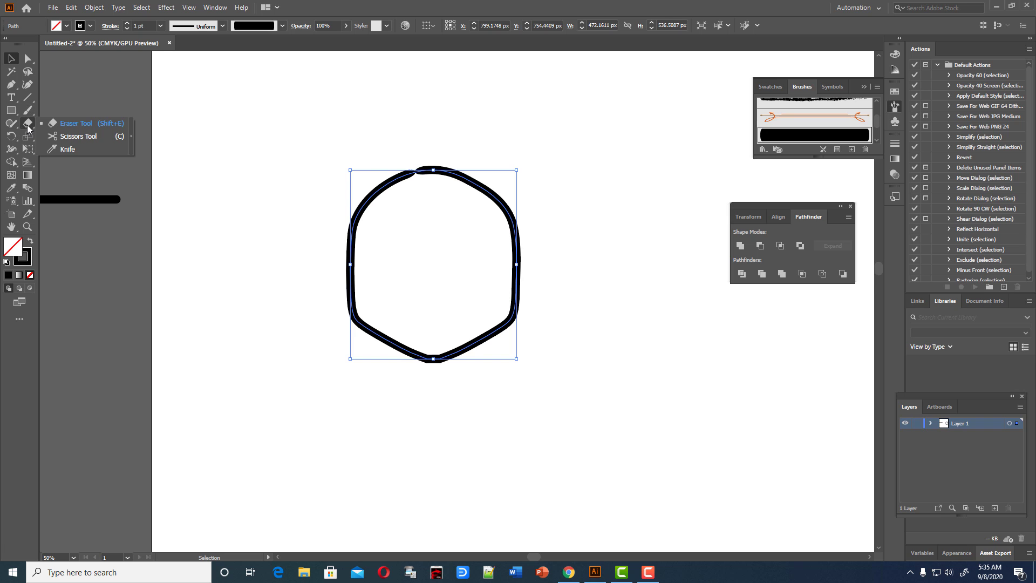
- Cut the outline near its top with the Scissors tool and delete the small piece
{"action": "left_click_drag", "start_coordinate": [29, 128], "coordinate": [53, 136]}
{"action": "left_click", "coordinate": [415, 172]}
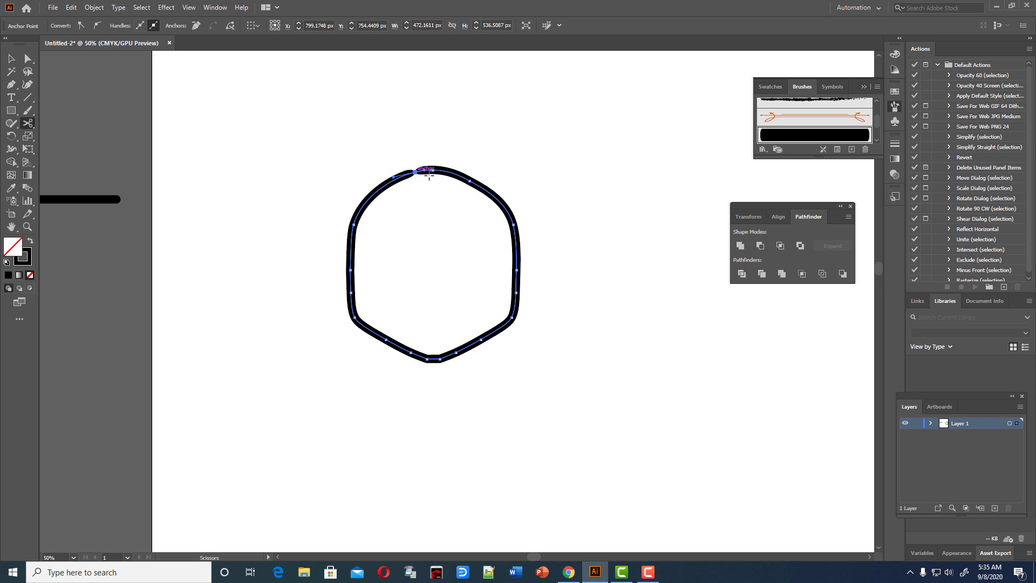
{"action": "left_click", "coordinate": [433, 171]}
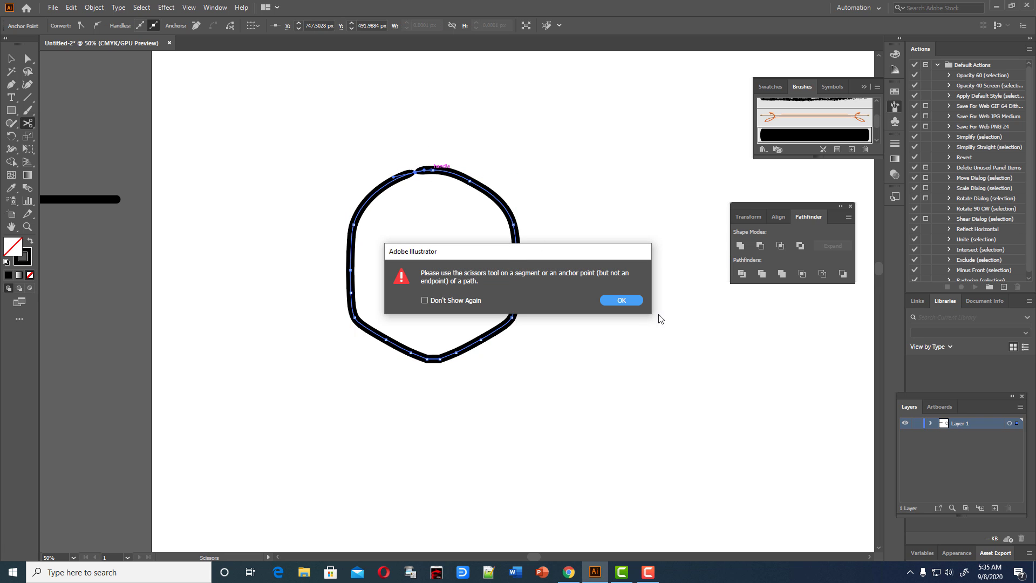
{"action": "left_click", "coordinate": [626, 300]}
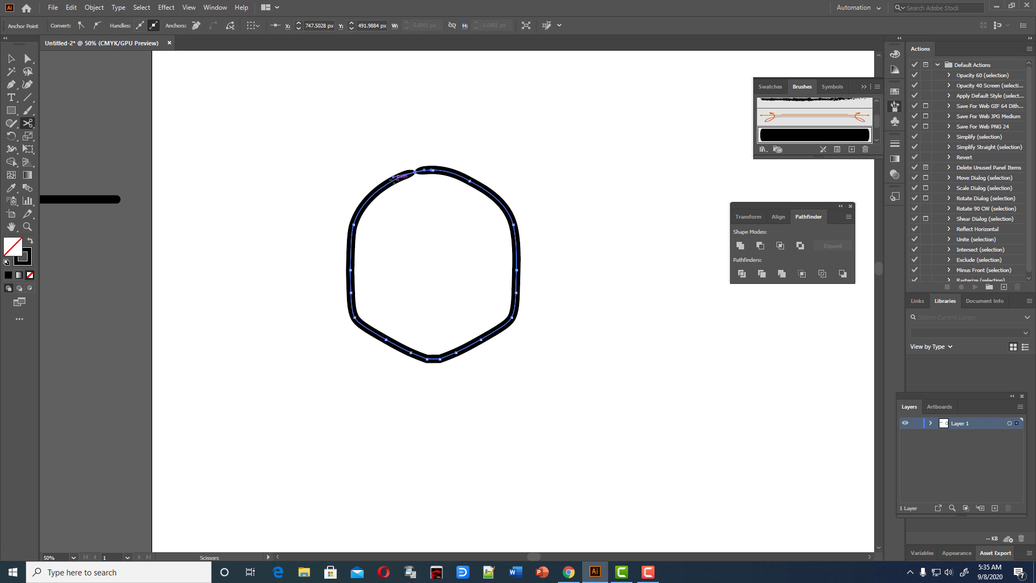
{"action": "left_click", "coordinate": [394, 182]}
{"action": "key", "text": "v"}
{"action": "left_click", "coordinate": [493, 192]}
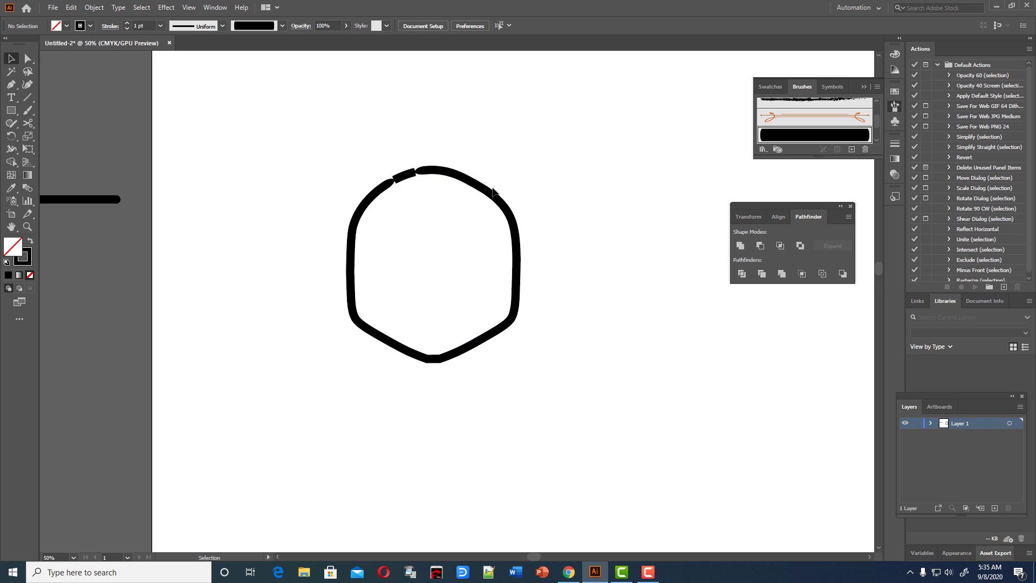
{"action": "left_click", "coordinate": [409, 176]}
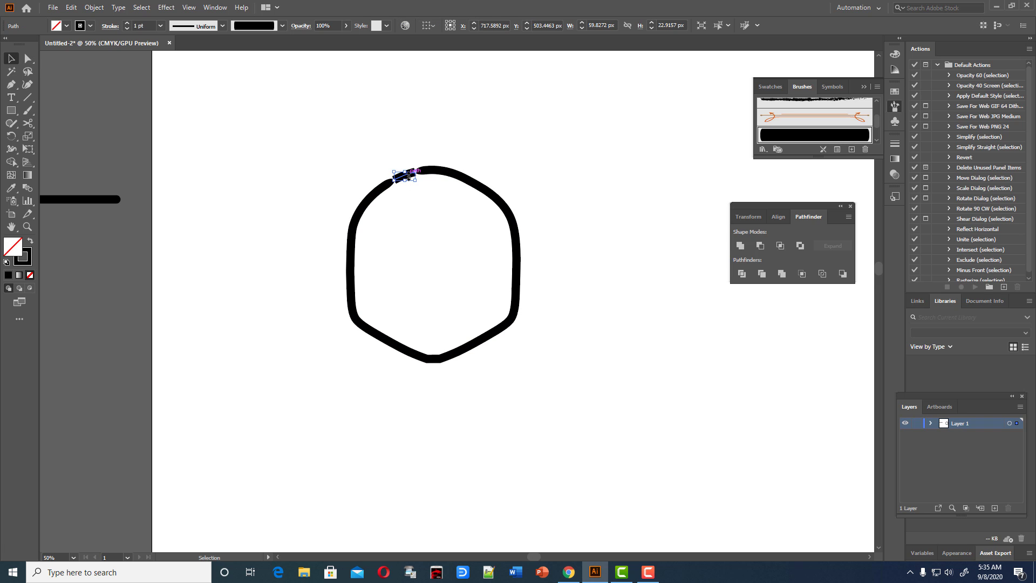
{"action": "key", "text": "Delete"}
- Rejoin the open ends of the outline into a closed hexagon
{"action": "left_click", "coordinate": [434, 170]}
{"action": "right_click", "coordinate": [434, 171]}
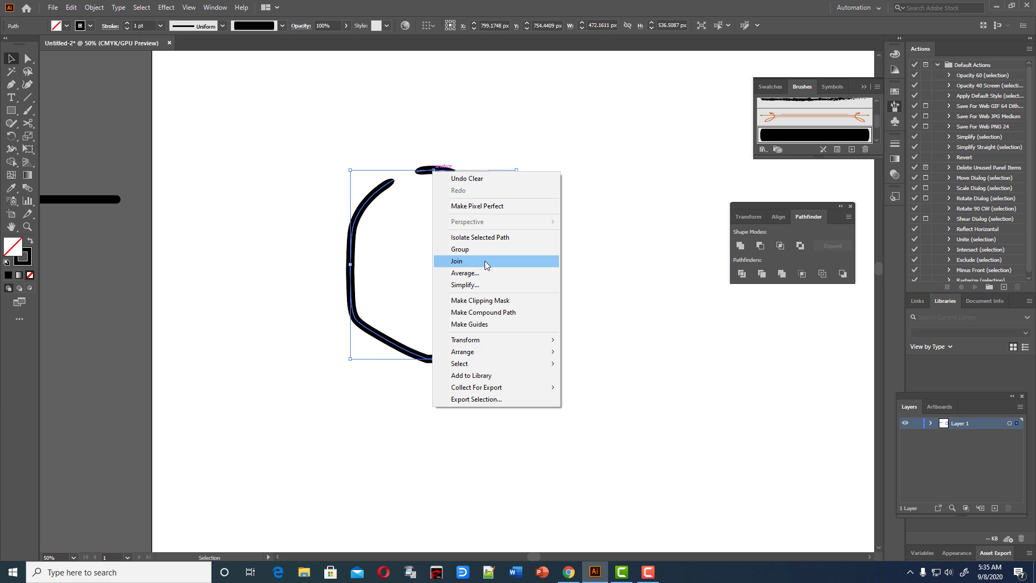
{"action": "left_click", "coordinate": [478, 262]}
{"action": "left_click", "coordinate": [546, 225]}
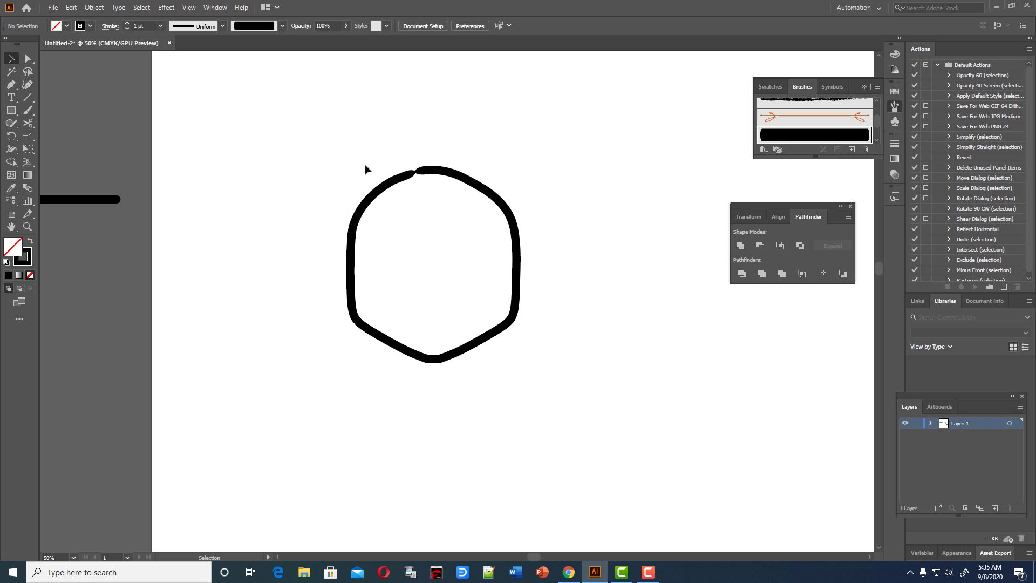
{"action": "left_click_drag", "start_coordinate": [365, 169], "coordinate": [609, 330]}
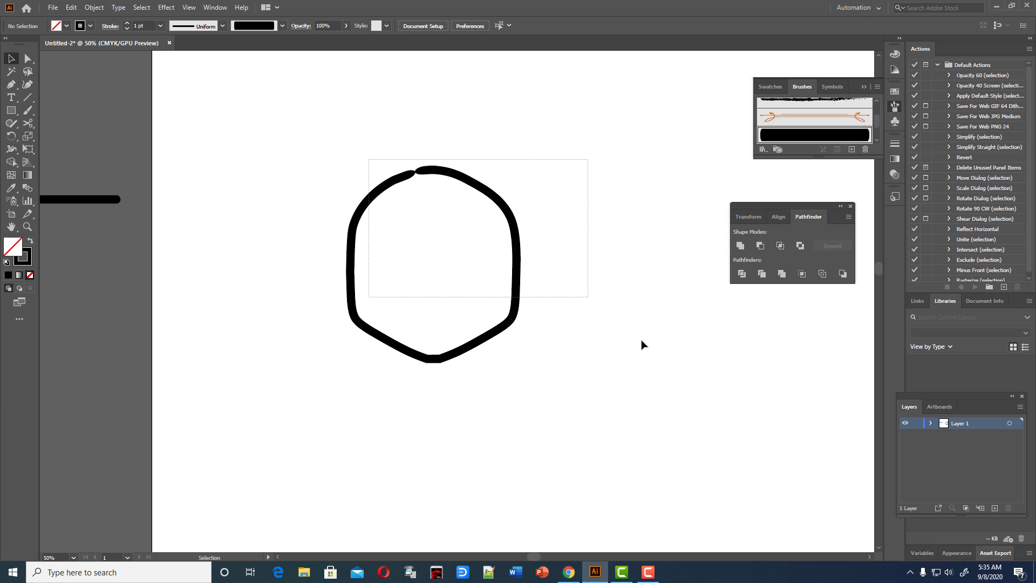
{"action": "left_click", "coordinate": [606, 328]}
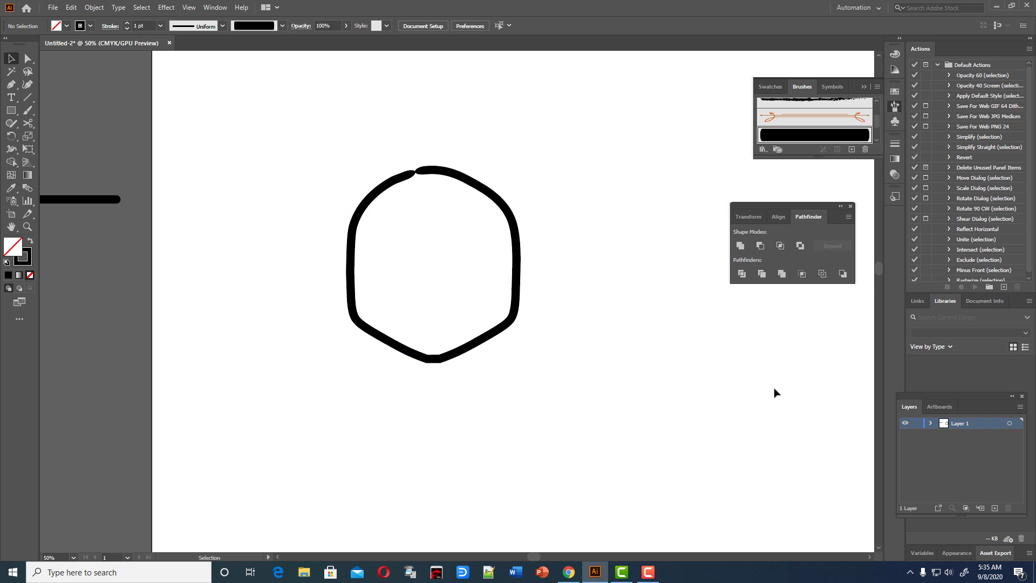
- Paint a curved hair stroke diagonally across the head, then draw a circle around it
{"action": "left_click", "coordinate": [28, 110]}
{"action": "mouse_move", "coordinate": [362, 155]}
{"action": "left_mouse_down"}
{"action": "mouse_move", "coordinate": [532, 261]}
{"action": "mouse_move", "coordinate": [570, 299]}
{"action": "left_mouse_up"}
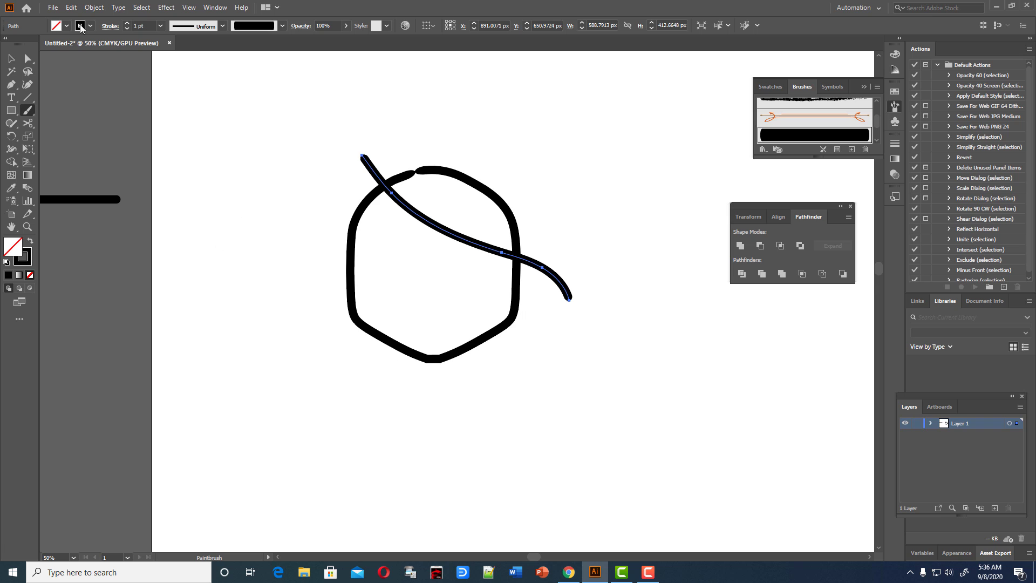
{"action": "left_click", "coordinate": [11, 58]}
{"action": "left_click", "coordinate": [282, 148]}
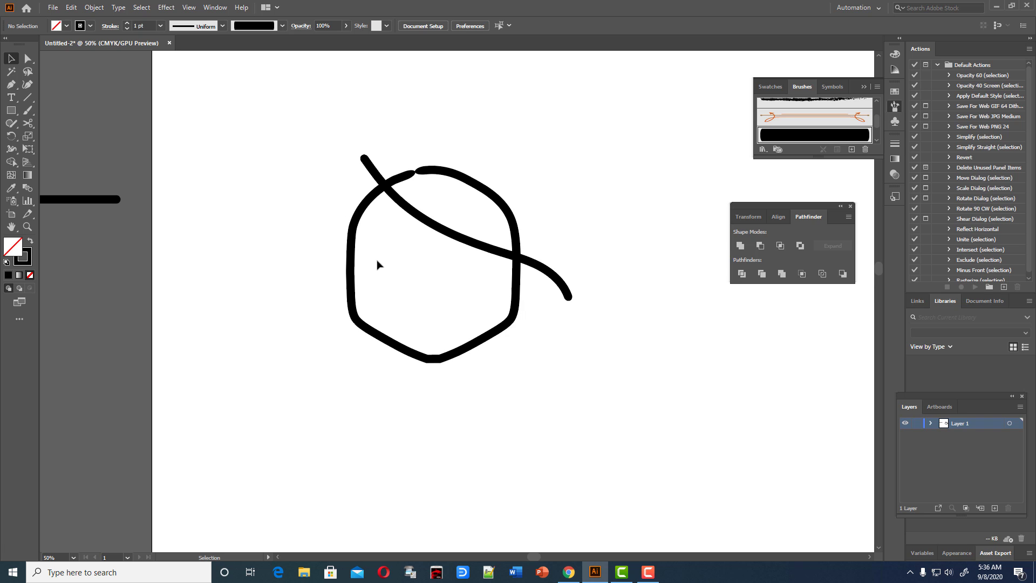
{"action": "mouse_move", "coordinate": [10, 110]}
{"action": "left_mouse_down"}
{"action": "mouse_move", "coordinate": [42, 153]}
{"action": "mouse_move", "coordinate": [42, 136]}
{"action": "left_mouse_up"}
{"action": "left_click_drag", "start_coordinate": [432, 273], "coordinate": [557, 373]}
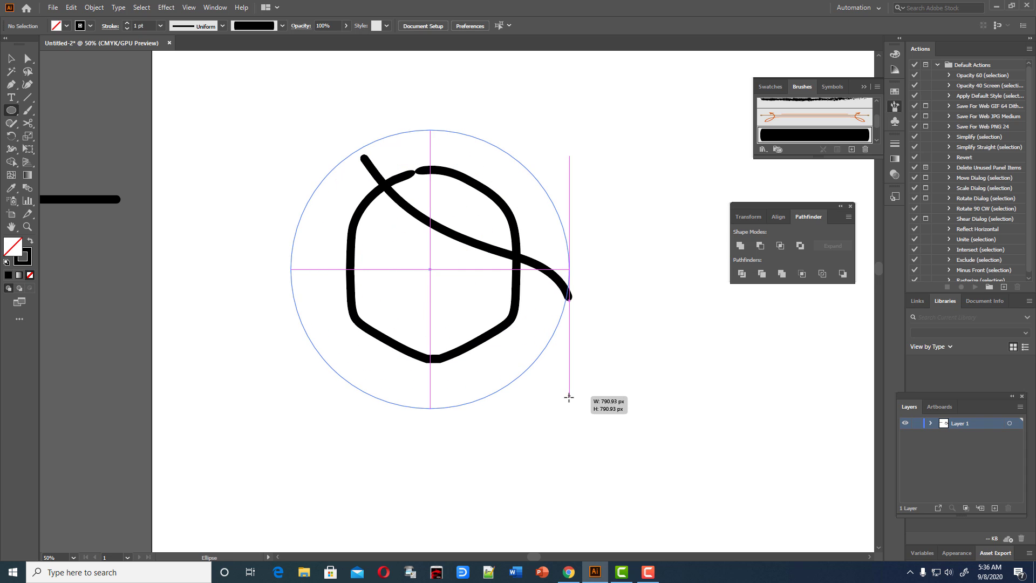
- Finish the 790.93 px circle around the head, raise it slightly, and shorten the hair stroke
{"action": "left_click_drag", "start_coordinate": [558, 373], "coordinate": [570, 408]}
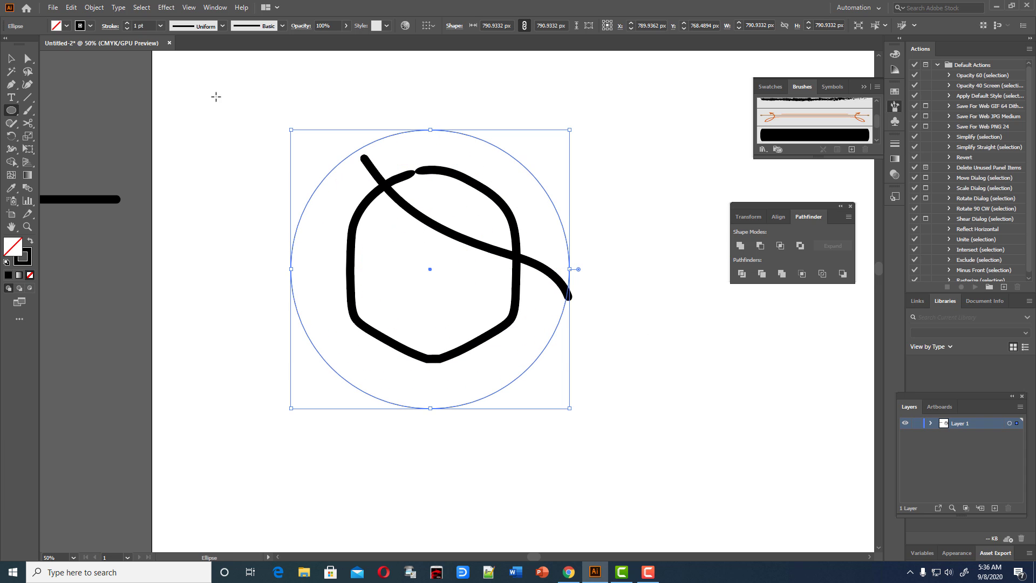
{"action": "left_click", "coordinate": [11, 59]}
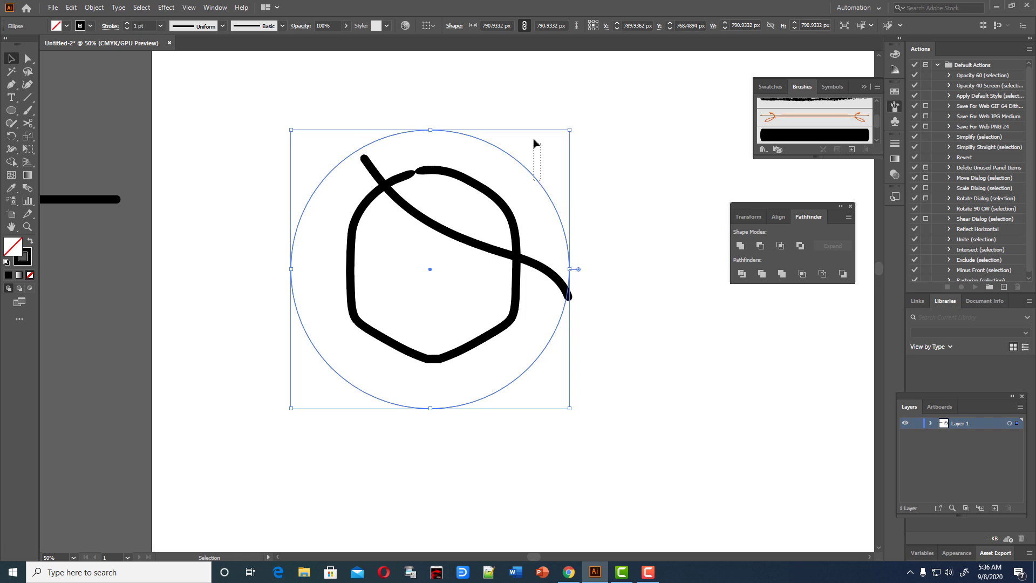
{"action": "left_click_drag", "start_coordinate": [532, 175], "coordinate": [537, 140]}
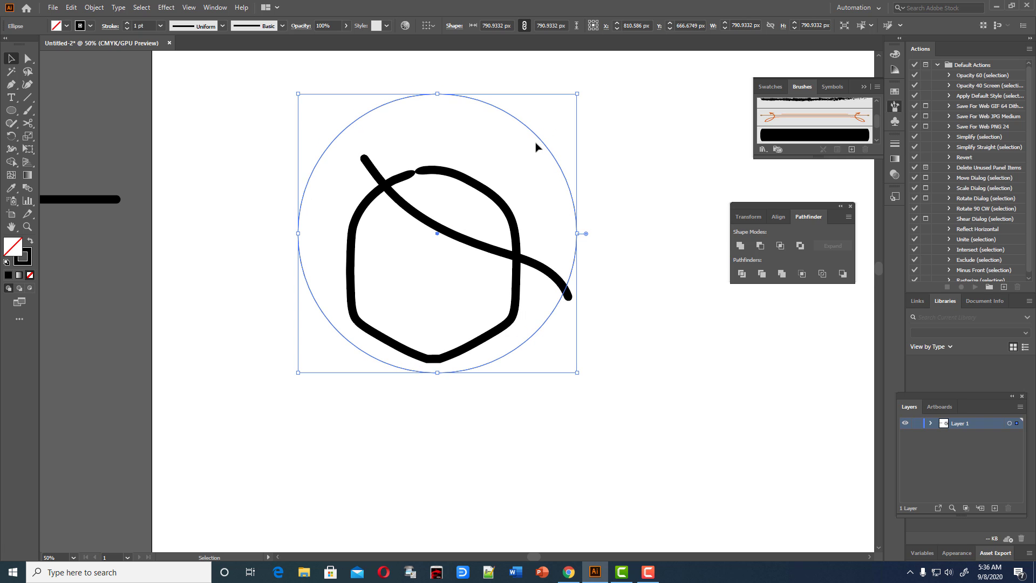
{"action": "left_click", "coordinate": [565, 290]}
{"action": "left_click_drag", "start_coordinate": [570, 299], "coordinate": [548, 280]}
- Join the hair stroke into a closed shape, curve its top upward, and make it solid black
{"action": "left_click", "coordinate": [578, 282]}
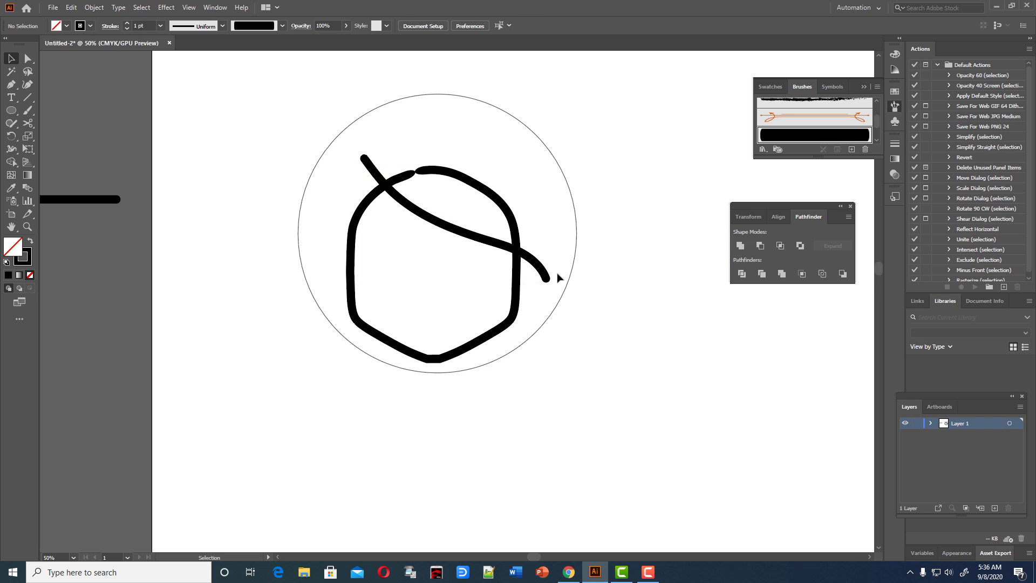
{"action": "left_click", "coordinate": [547, 279]}
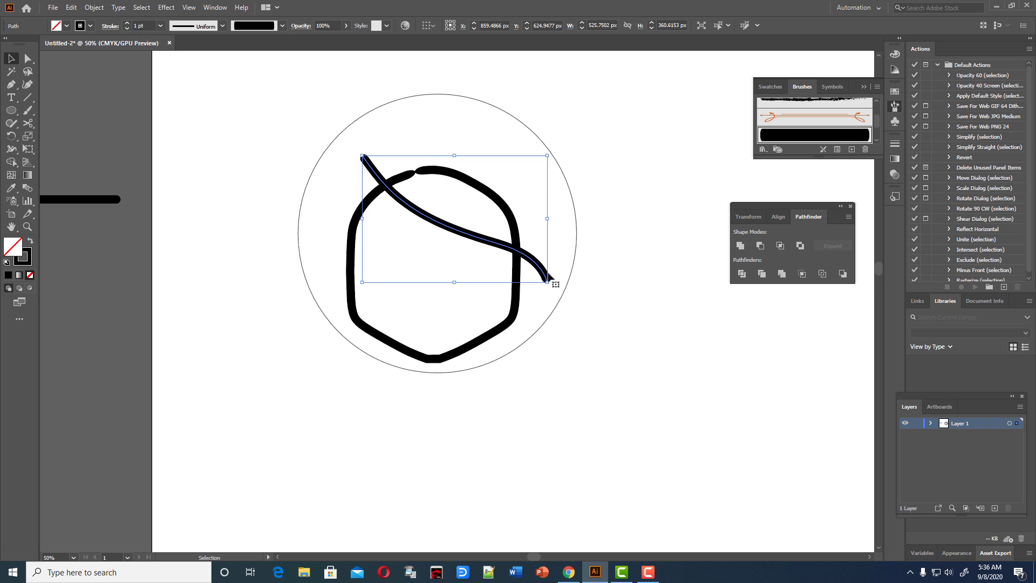
{"action": "right_click", "coordinate": [522, 254]}
{"action": "left_click", "coordinate": [561, 341]}
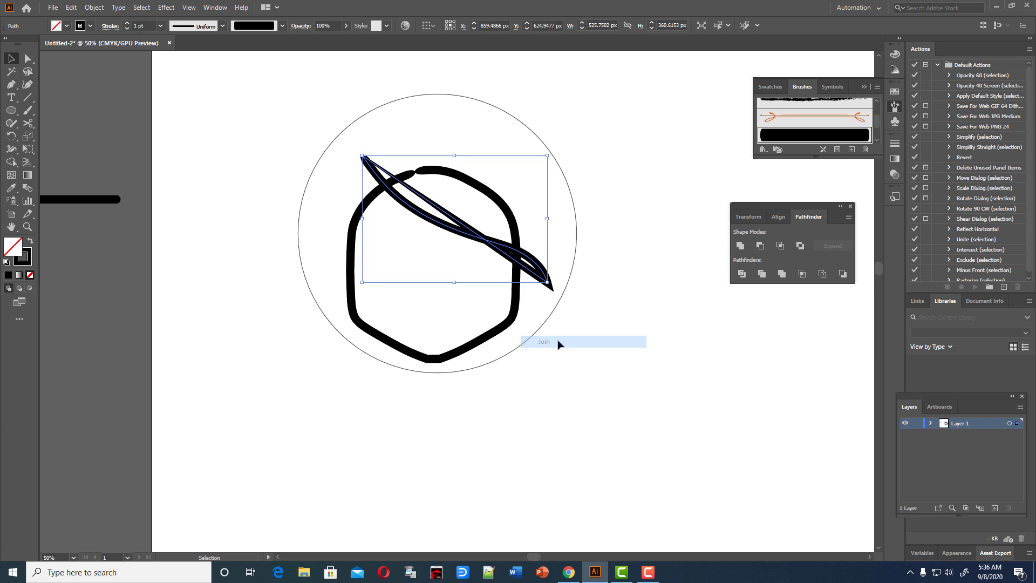
{"action": "left_click", "coordinate": [27, 84]}
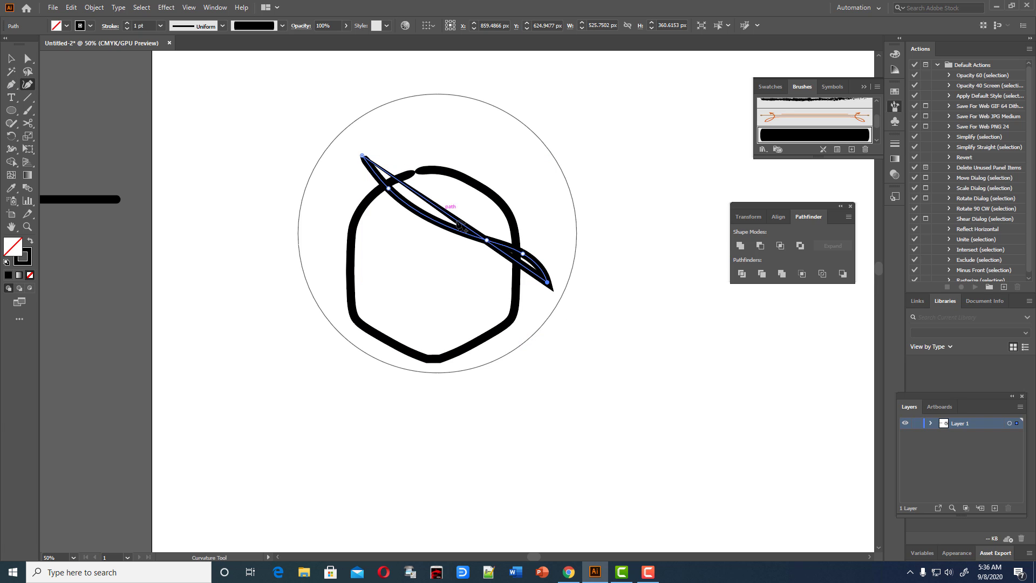
{"action": "mouse_move", "coordinate": [487, 244]}
{"action": "left_mouse_down"}
{"action": "mouse_move", "coordinate": [451, 233]}
{"action": "mouse_move", "coordinate": [501, 158]}
{"action": "left_mouse_up"}
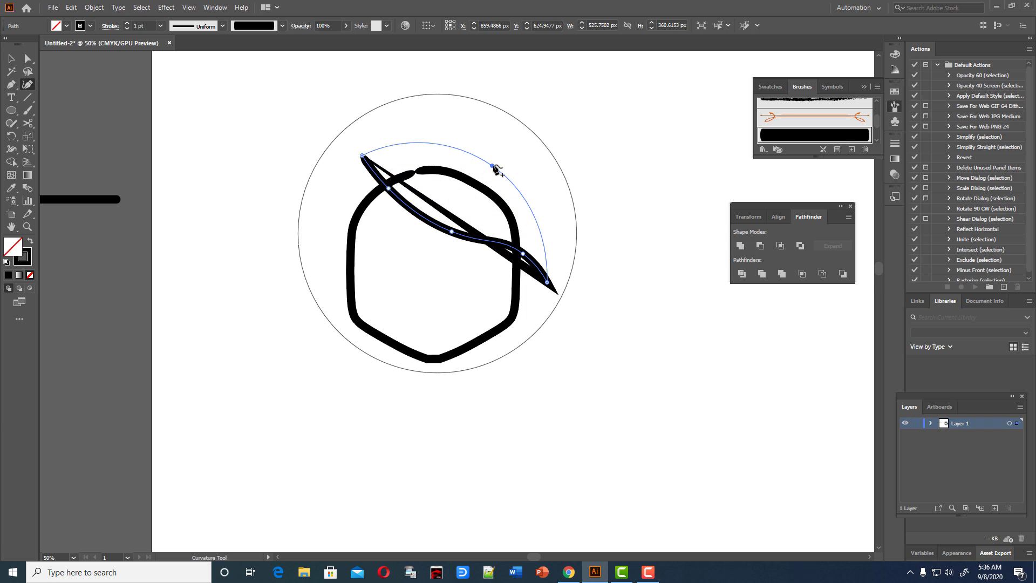
{"action": "left_click", "coordinate": [30, 240]}
{"action": "left_click", "coordinate": [11, 58]}
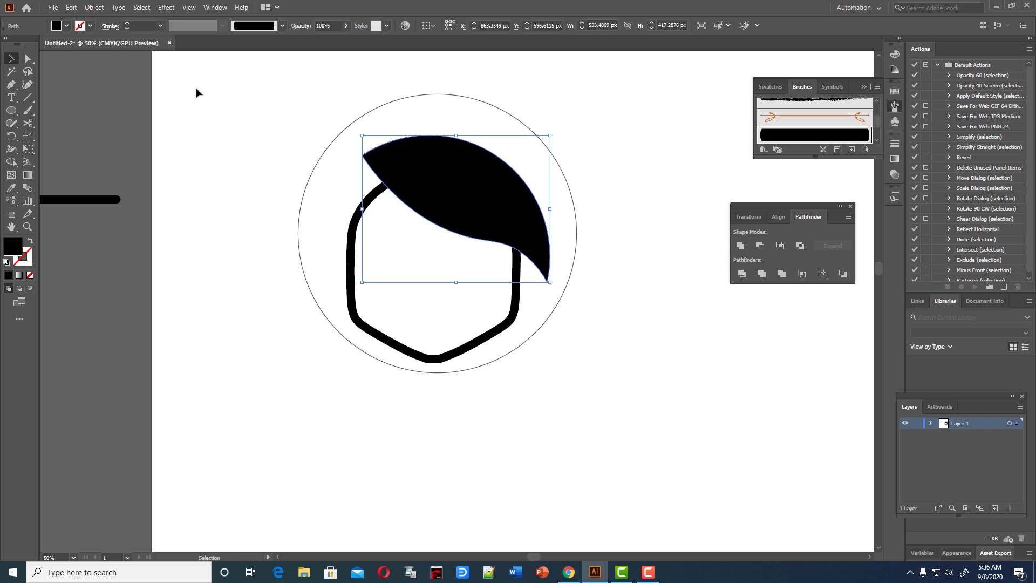
{"action": "left_click", "coordinate": [467, 134]}
- Apply a smooth Zig Zag effect to the head circle: 23 px absolute size, 4 ridges
{"action": "left_click", "coordinate": [525, 121]}
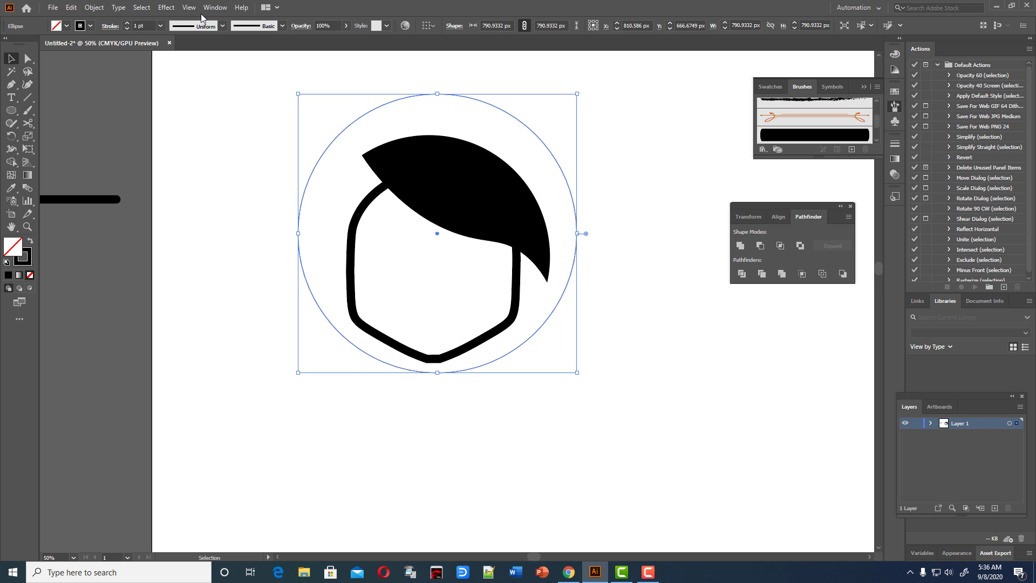
{"action": "left_click", "coordinate": [172, 9]}
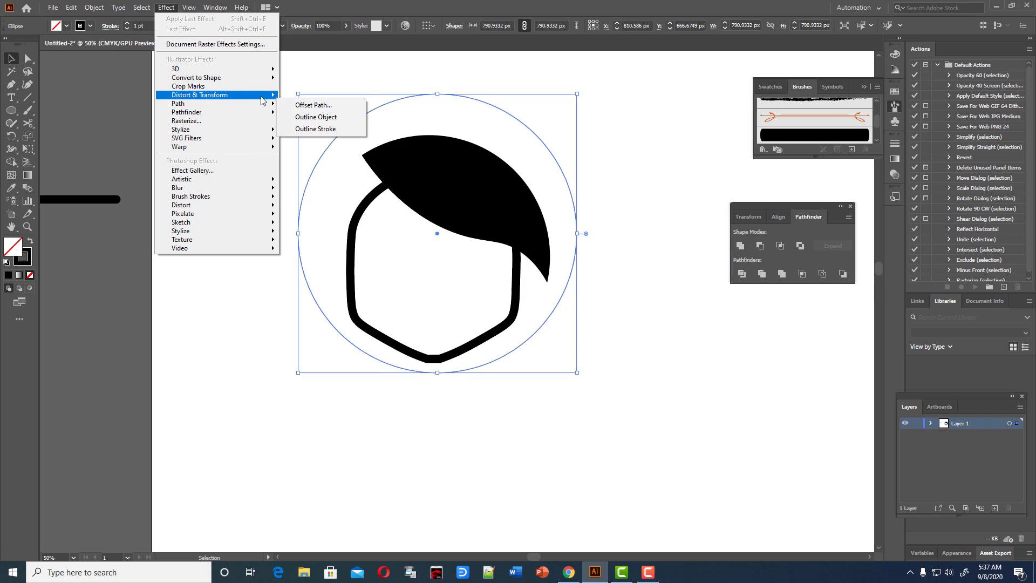
{"action": "mouse_move", "coordinate": [200, 95]}
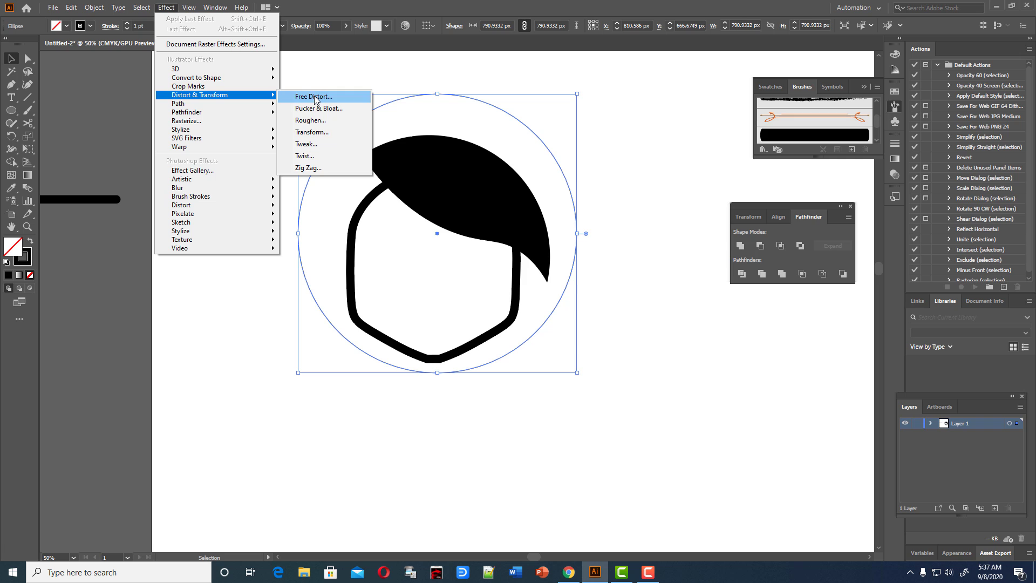
{"action": "left_click", "coordinate": [319, 167]}
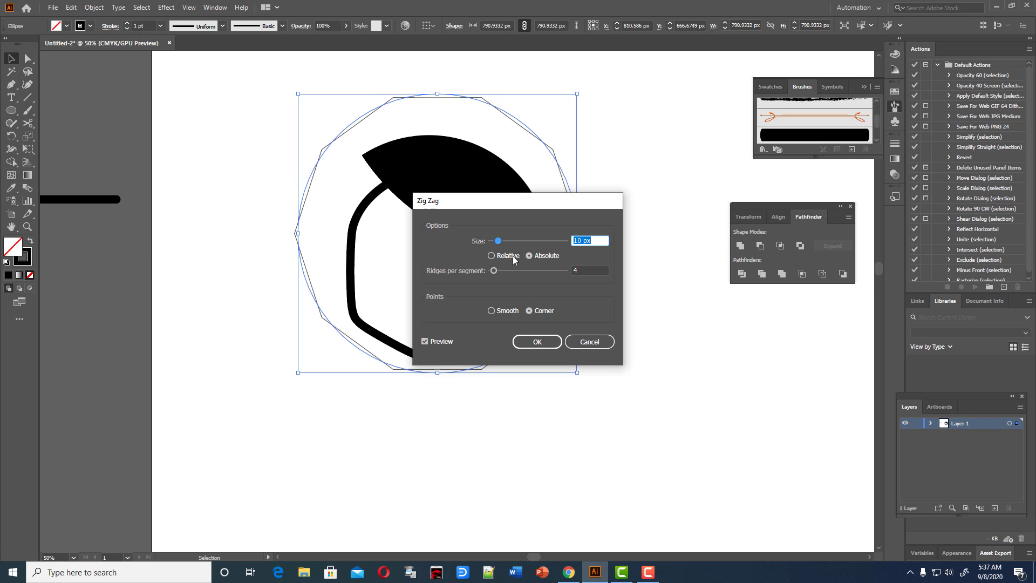
{"action": "left_click", "coordinate": [492, 312]}
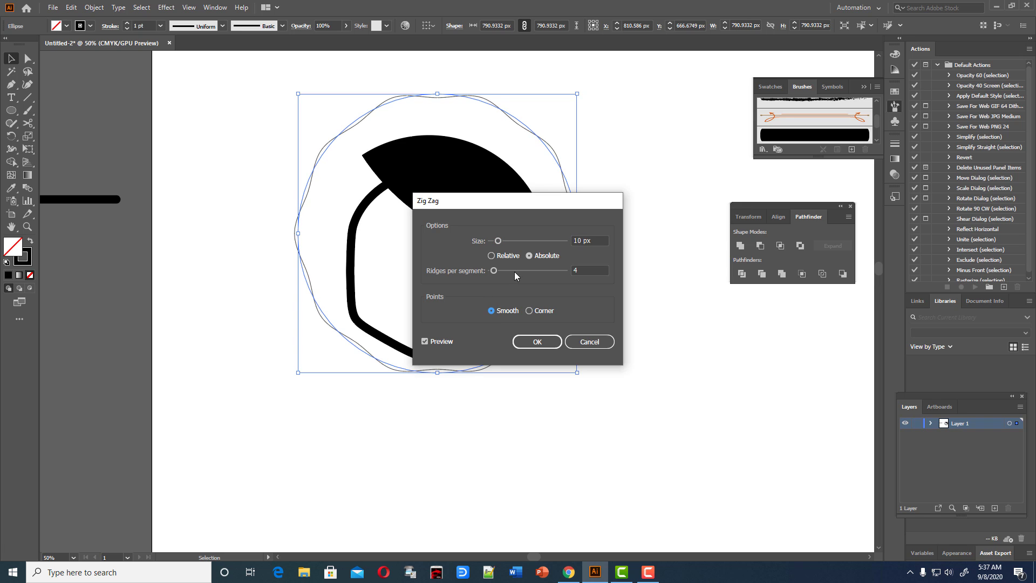
{"action": "left_click_drag", "start_coordinate": [499, 241], "coordinate": [514, 242]}
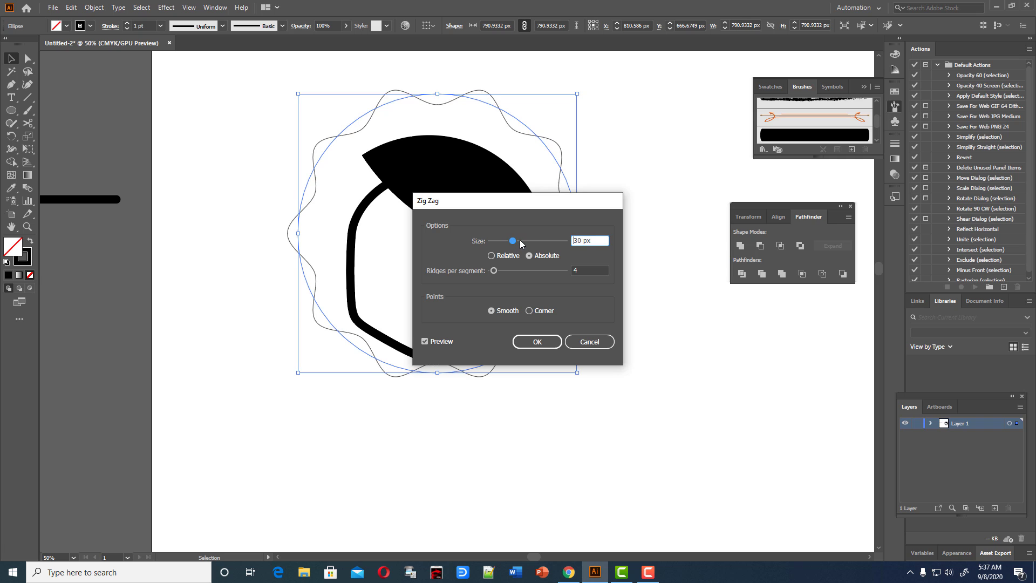
{"action": "left_click", "coordinate": [492, 256]}
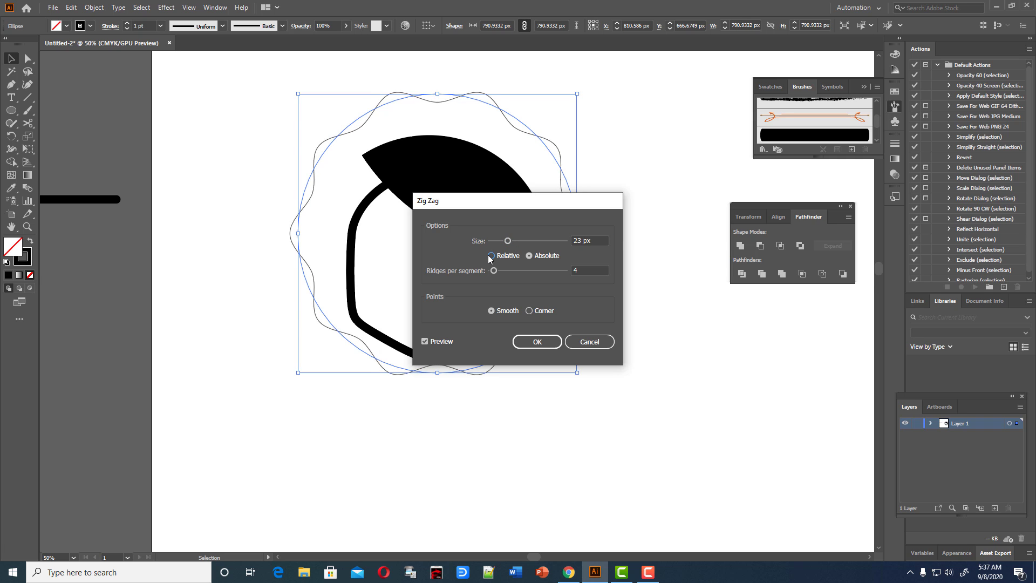
{"action": "left_click", "coordinate": [529, 256]}
{"action": "left_click", "coordinate": [538, 341]}
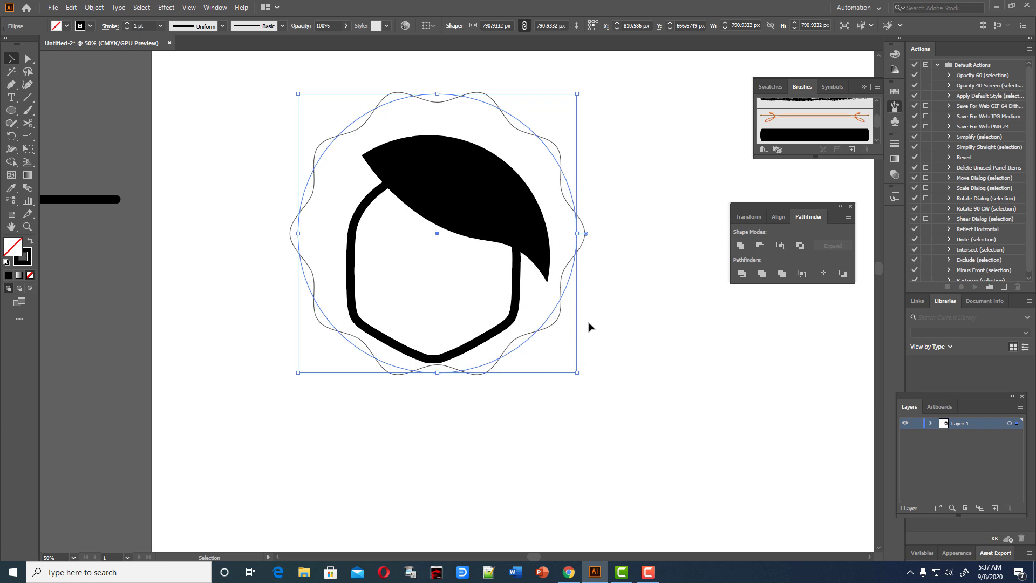
{"action": "left_click", "coordinate": [604, 309]}
{"action": "left_click", "coordinate": [576, 221]}
- Fill the wavy badge solid black and give the hexagonal face a medium brown fill
{"action": "left_click", "coordinate": [30, 242]}
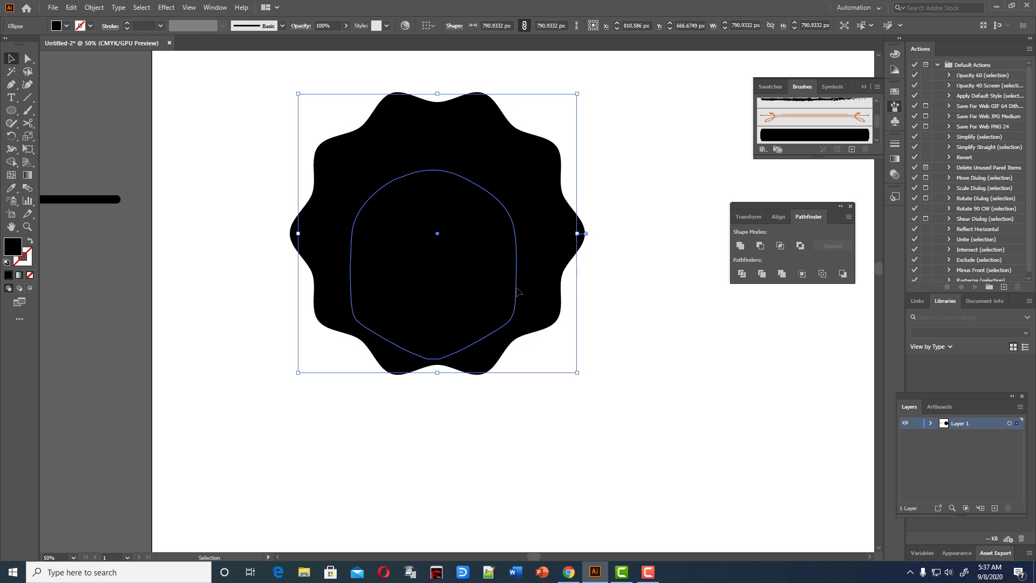
{"action": "left_click", "coordinate": [516, 293]}
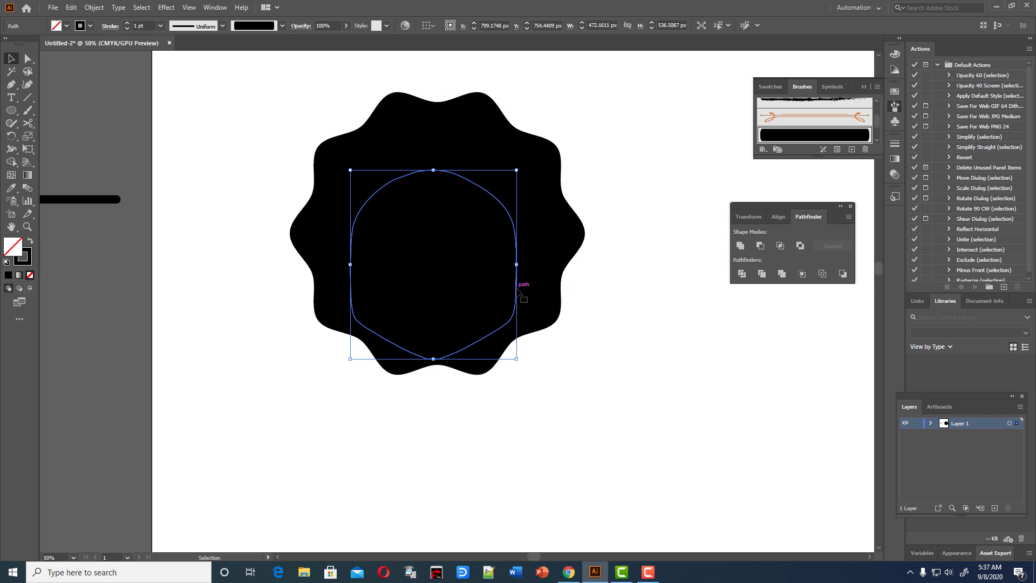
{"action": "double_click", "coordinate": [20, 254]}
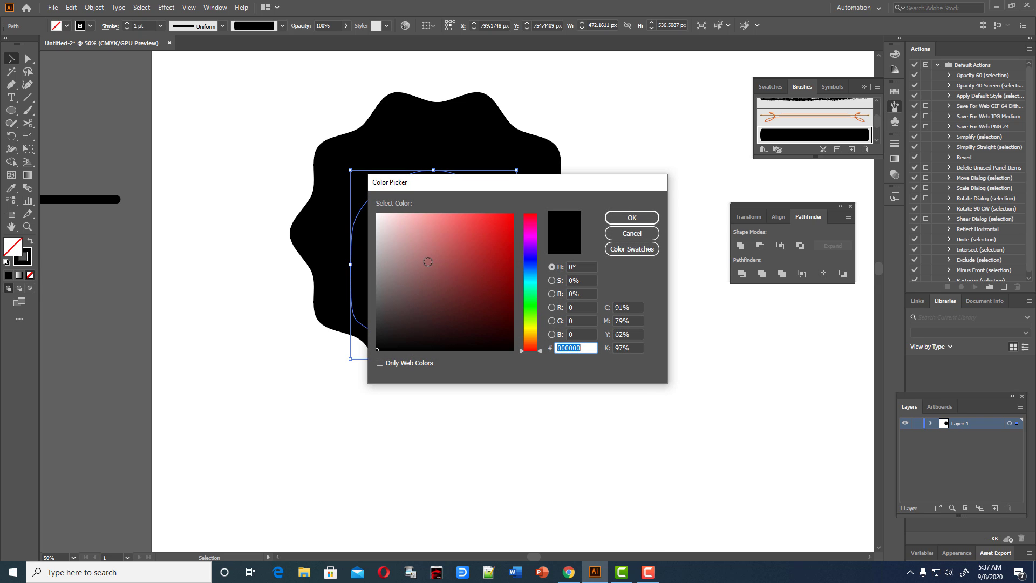
{"action": "mouse_move", "coordinate": [541, 354]}
{"action": "left_mouse_down"}
{"action": "mouse_move", "coordinate": [540, 330]}
{"action": "mouse_move", "coordinate": [541, 340]}
{"action": "left_mouse_up"}
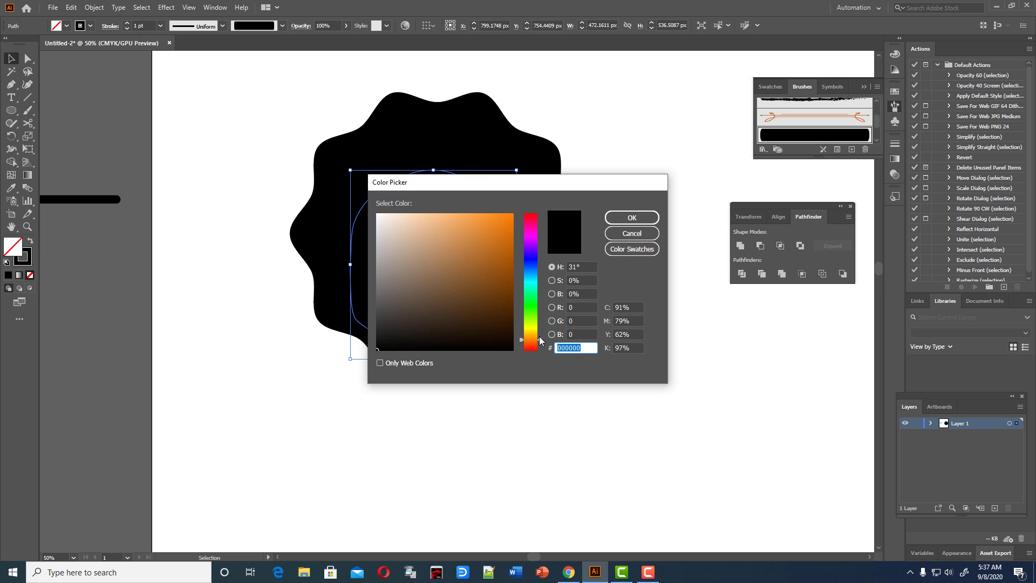
{"action": "left_click_drag", "start_coordinate": [488, 283], "coordinate": [485, 287]}
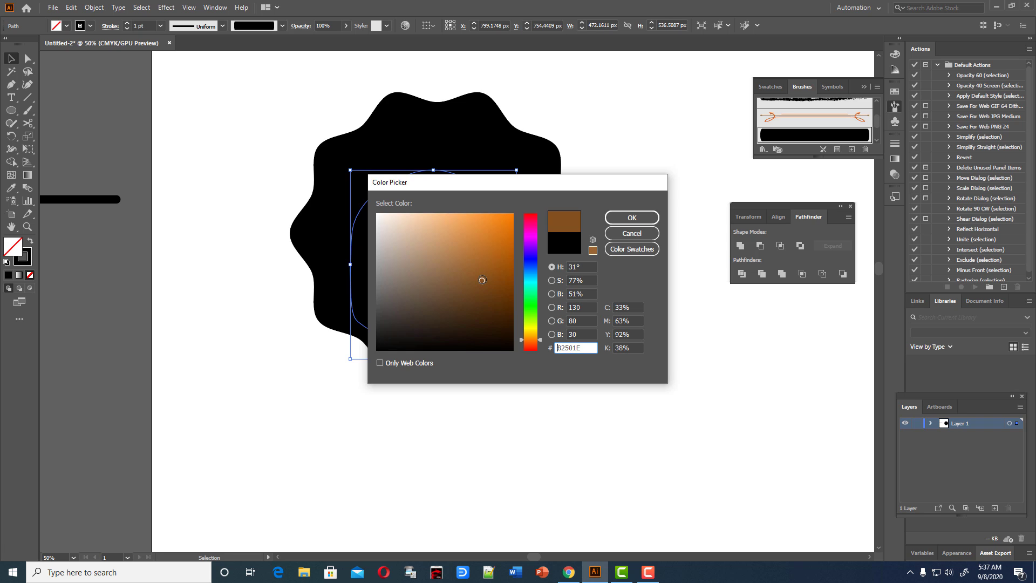
{"action": "left_click", "coordinate": [616, 217]}
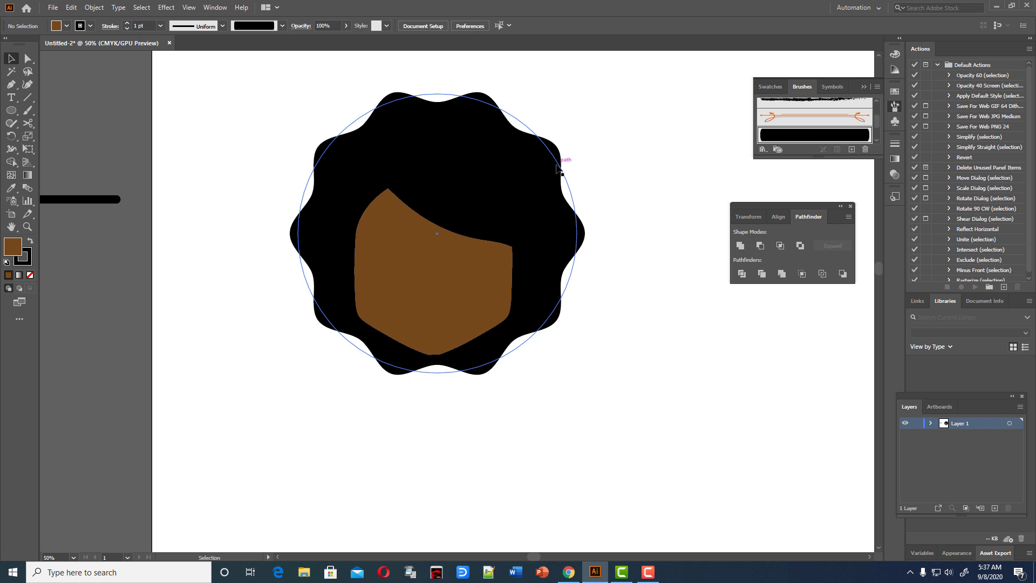
{"action": "left_click", "coordinate": [558, 169]}
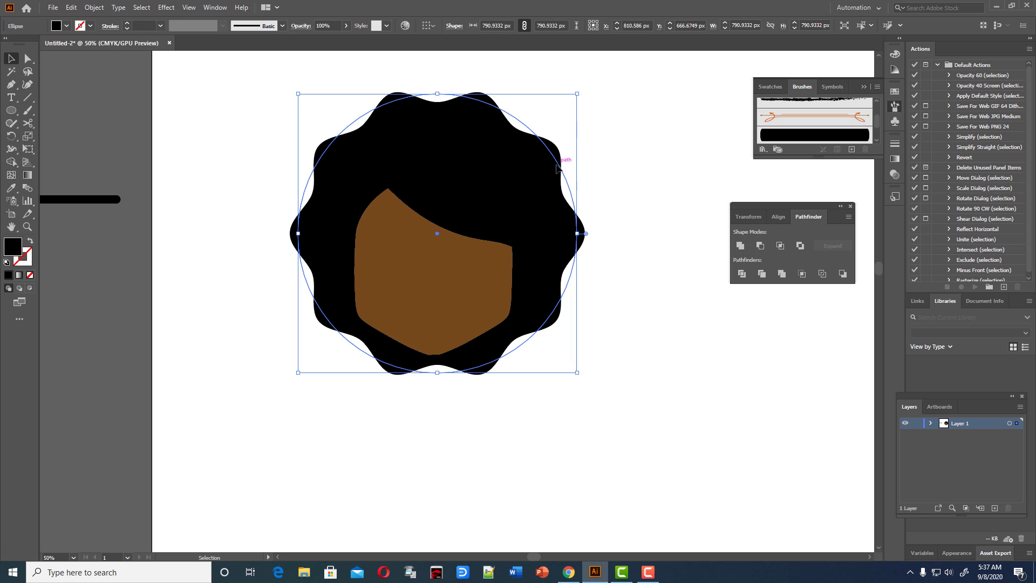
{"action": "left_click", "coordinate": [612, 184]}
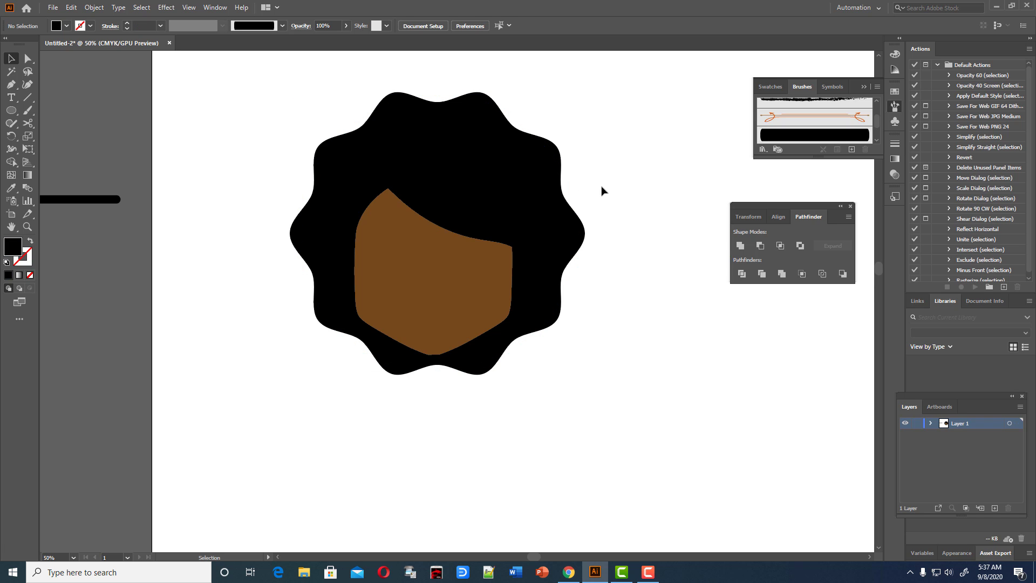
{"action": "scroll", "coordinate": [618, 208], "scroll_direction": "down", "scroll_amount": 1}
- Draw a large black circle below the head and shift it down and left
{"action": "left_click_drag", "start_coordinate": [11, 110], "coordinate": [59, 141]}
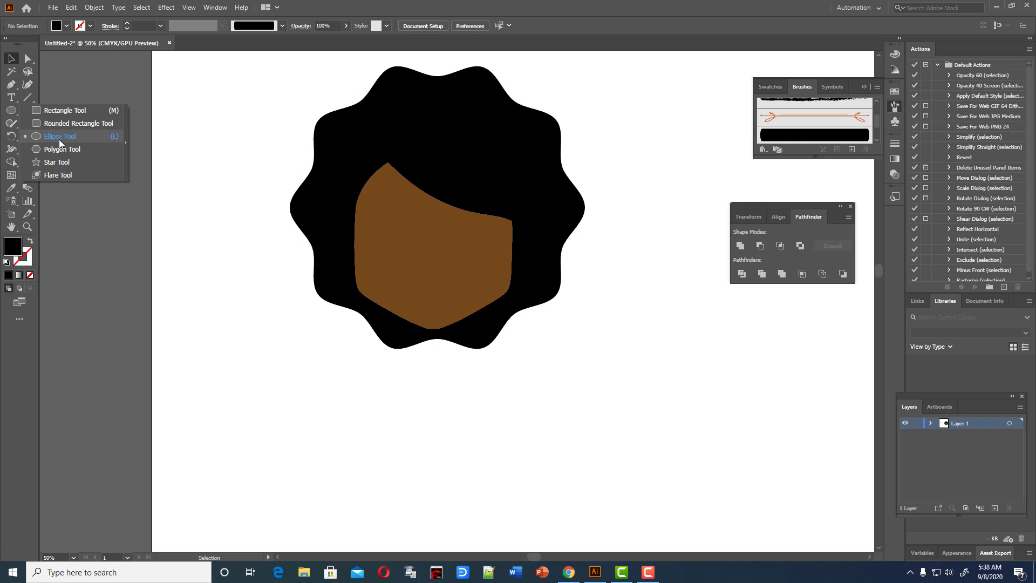
{"action": "left_click", "coordinate": [44, 140]}
{"action": "scroll", "coordinate": [432, 363], "scroll_direction": "down", "scroll_amount": 4}
{"action": "scroll", "coordinate": [431, 364], "scroll_direction": "down", "scroll_amount": 1}
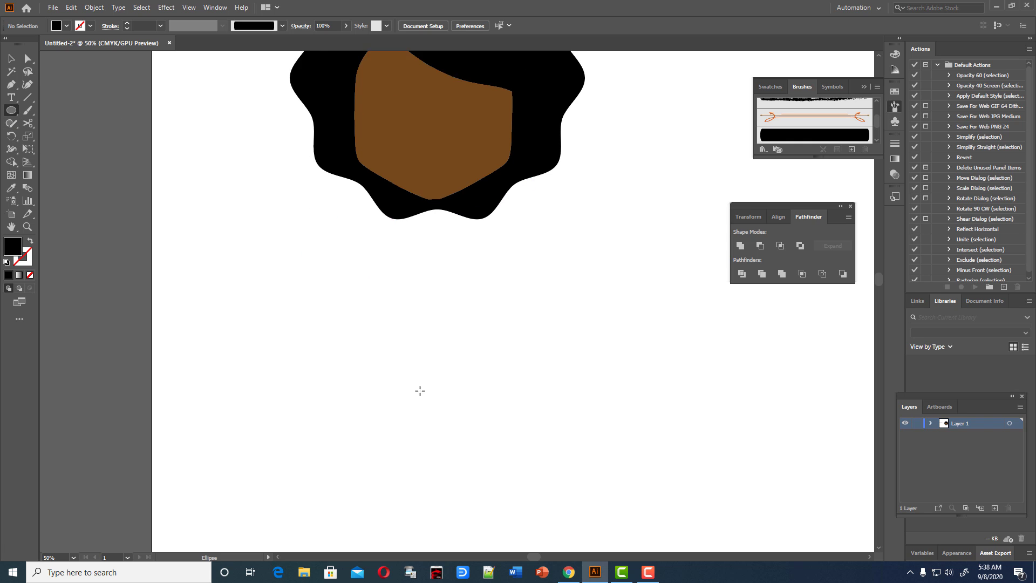
{"action": "scroll", "coordinate": [420, 391], "scroll_direction": "down", "scroll_amount": 2}
{"action": "left_click_drag", "start_coordinate": [466, 352], "coordinate": [548, 433]}
{"action": "left_click", "coordinate": [11, 59]}
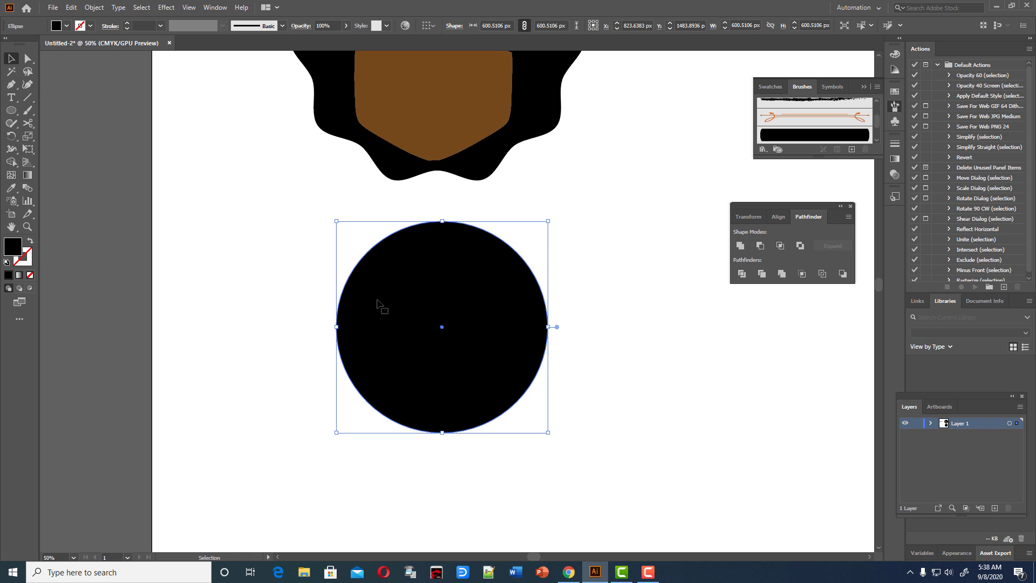
{"action": "left_click_drag", "start_coordinate": [427, 306], "coordinate": [375, 362]}
- Duplicate the circle, shrink the copy onto the big circle's upper-right rim, and select both
{"action": "key", "text": "ctrl+shift+a"}
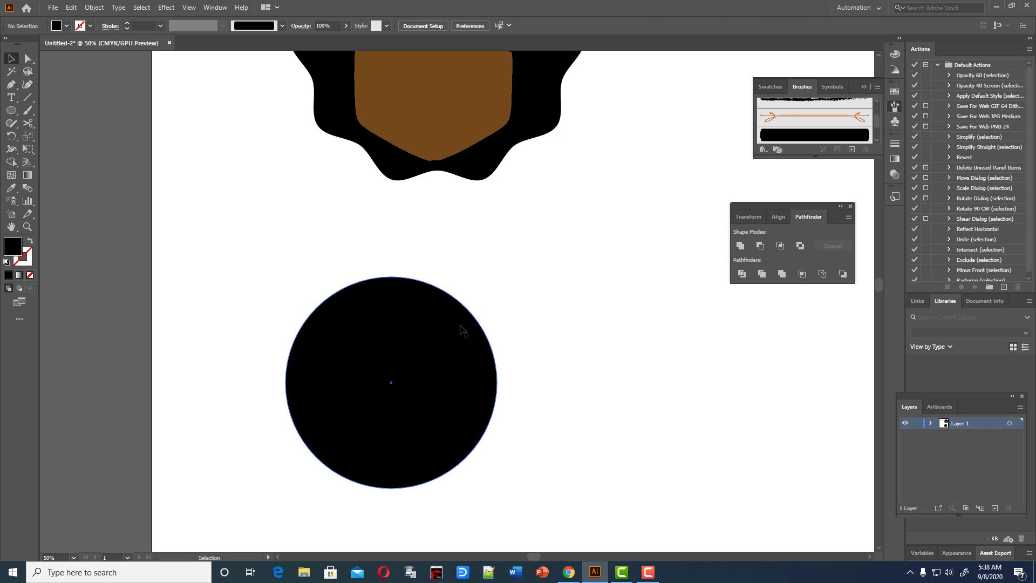
{"action": "left_click_drag", "start_coordinate": [455, 331], "coordinate": [557, 278]}
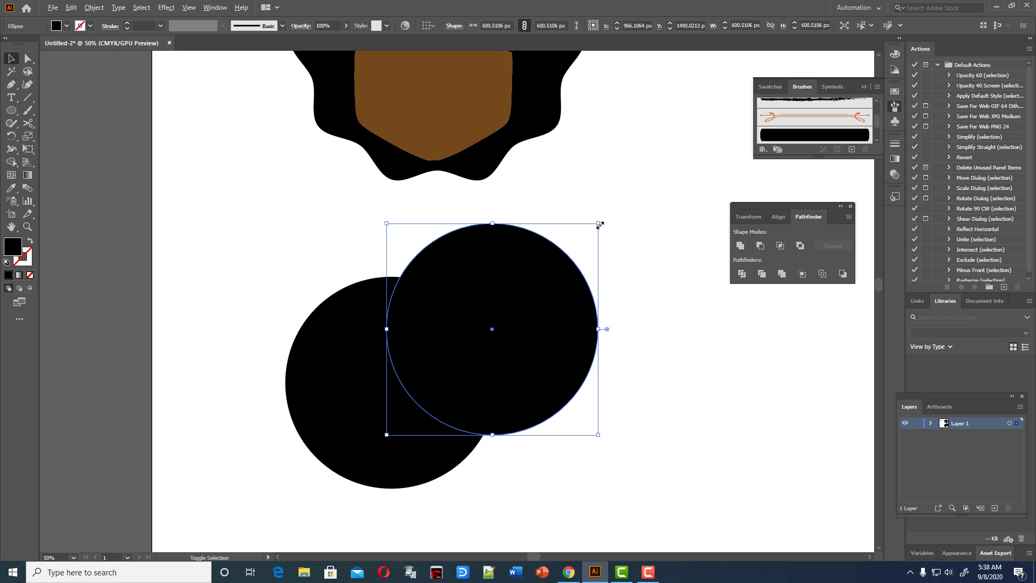
{"action": "mouse_move", "coordinate": [600, 225]}
{"action": "left_mouse_down"}
{"action": "mouse_move", "coordinate": [530, 291]}
{"action": "mouse_move", "coordinate": [482, 287]}
{"action": "mouse_move", "coordinate": [460, 273]}
{"action": "mouse_move", "coordinate": [471, 265]}
{"action": "mouse_move", "coordinate": [449, 290]}
{"action": "left_mouse_up"}
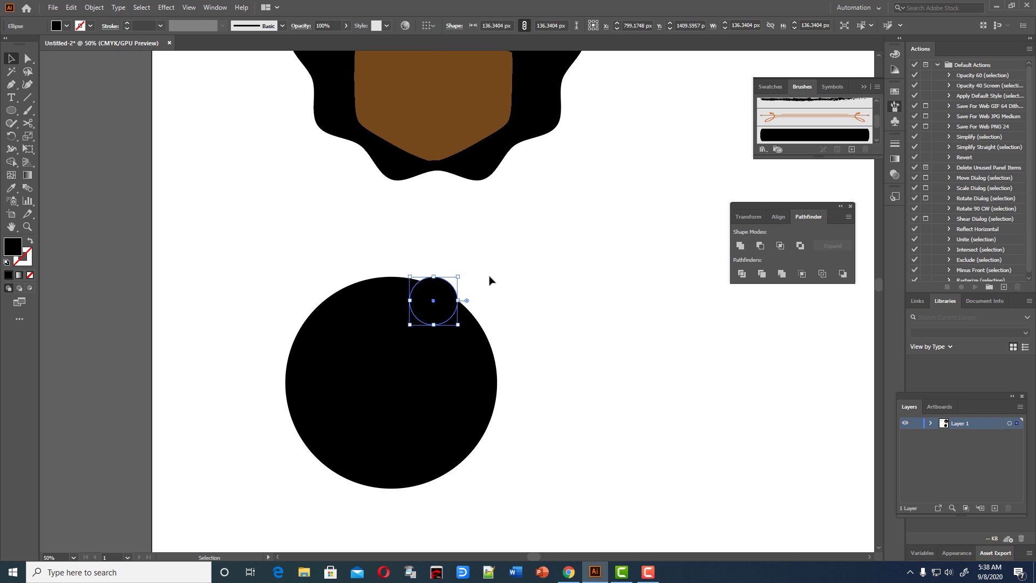
{"action": "left_click", "coordinate": [488, 280]}
{"action": "left_click", "coordinate": [452, 288]}
{"action": "left_click", "coordinate": [565, 349]}
{"action": "left_click", "coordinate": [447, 290]}
{"action": "left_click", "coordinate": [486, 293]}
{"action": "left_click_drag", "start_coordinate": [312, 266], "coordinate": [756, 526]}
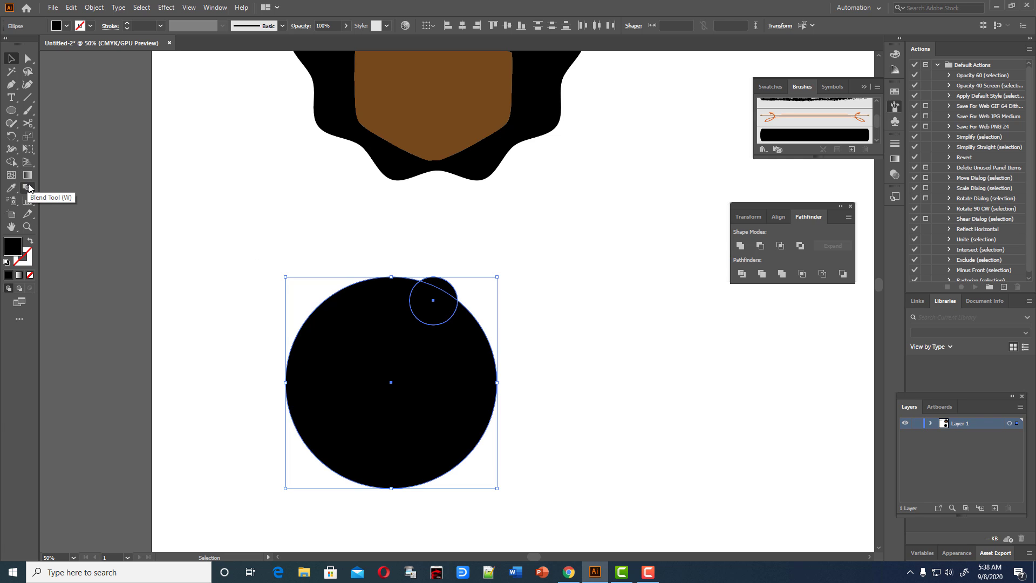
- Try a rotated copy of the small circle from the Rotate dialog, then undo it
{"action": "key", "text": "r"}
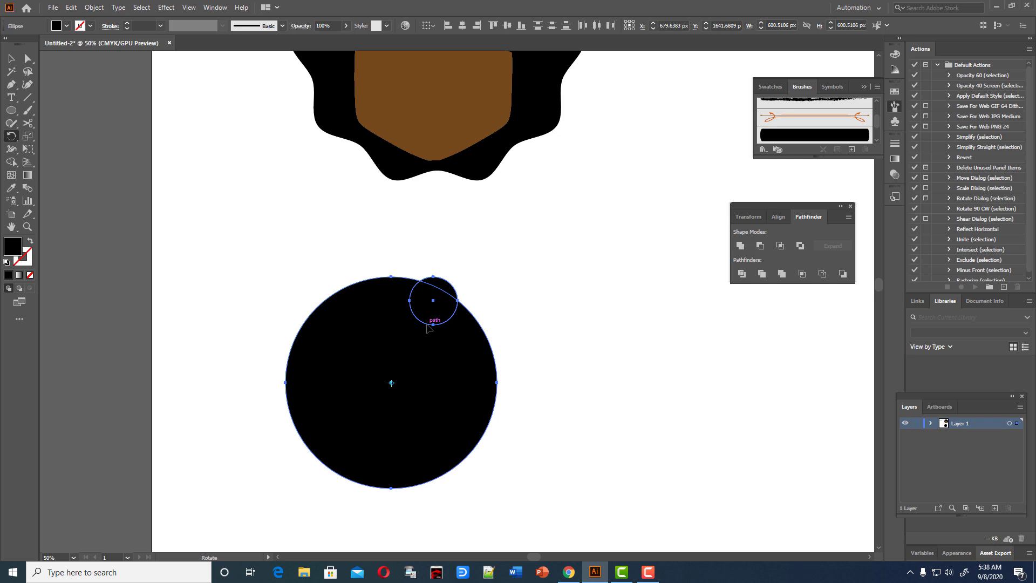
{"action": "key", "text": "ctrl"}
{"action": "double_click", "coordinate": [12, 139]}
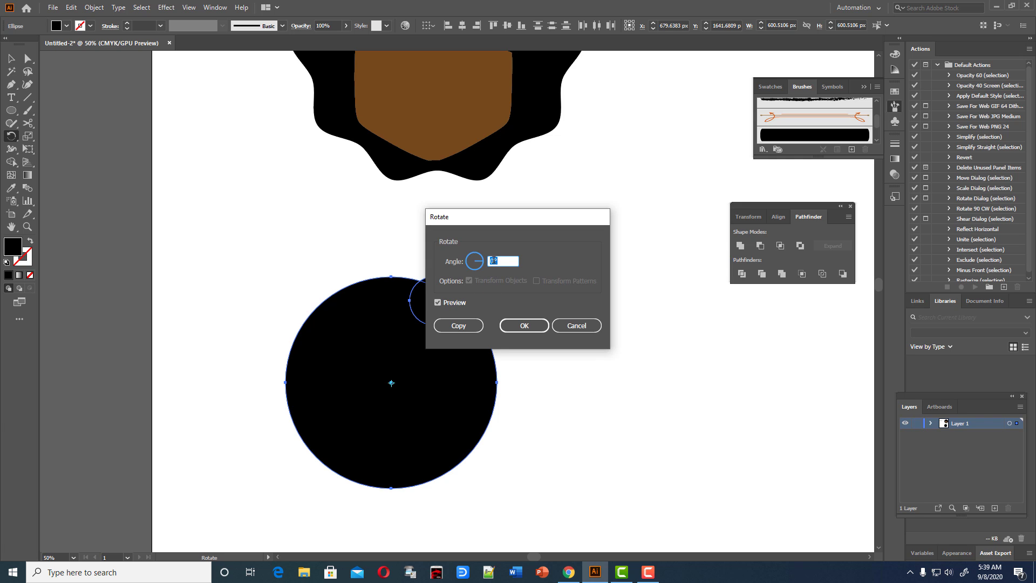
{"action": "scroll", "coordinate": [492, 261], "scroll_direction": "up", "scroll_amount": 3}
{"action": "scroll", "coordinate": [493, 261], "scroll_direction": "up", "scroll_amount": 4}
{"action": "scroll", "coordinate": [493, 261], "scroll_direction": "up", "scroll_amount": 4}
{"action": "scroll", "coordinate": [494, 260], "scroll_direction": "up", "scroll_amount": 4}
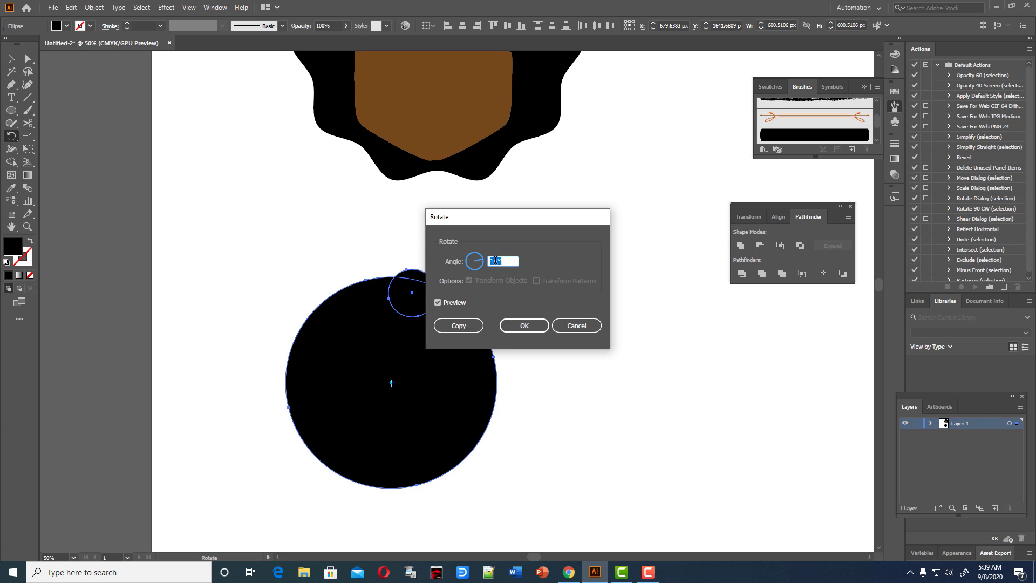
{"action": "scroll", "coordinate": [494, 260], "scroll_direction": "down", "scroll_amount": 1}
{"action": "scroll", "coordinate": [495, 261], "scroll_direction": "down", "scroll_amount": 1}
{"action": "scroll", "coordinate": [495, 261], "scroll_direction": "down", "scroll_amount": 1}
{"action": "scroll", "coordinate": [495, 261], "scroll_direction": "down", "scroll_amount": 3}
{"action": "left_click_drag", "start_coordinate": [528, 222], "coordinate": [629, 223]}
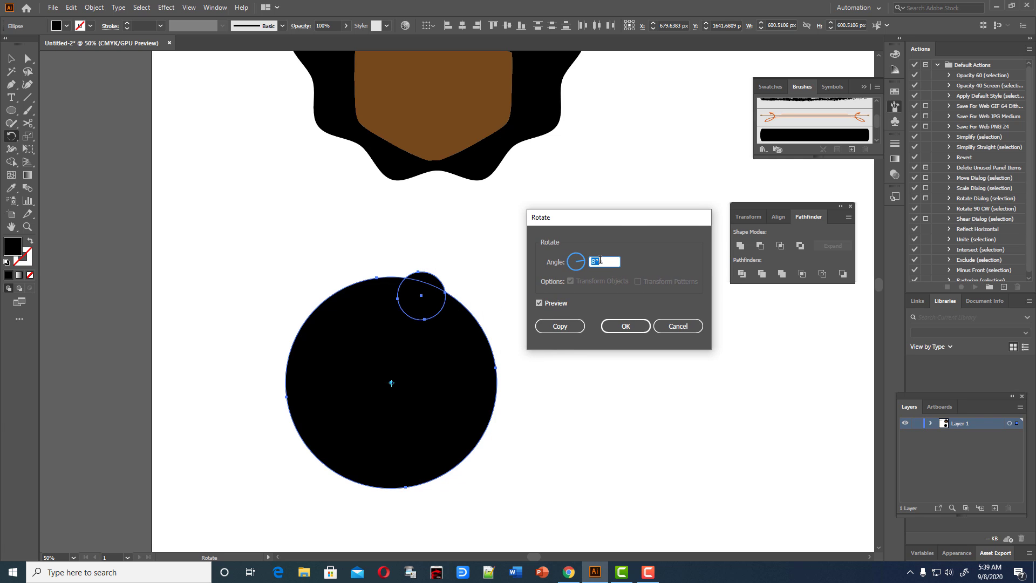
{"action": "scroll", "coordinate": [600, 261], "scroll_direction": "up", "scroll_amount": 1}
{"action": "scroll", "coordinate": [600, 261], "scroll_direction": "up", "scroll_amount": 1}
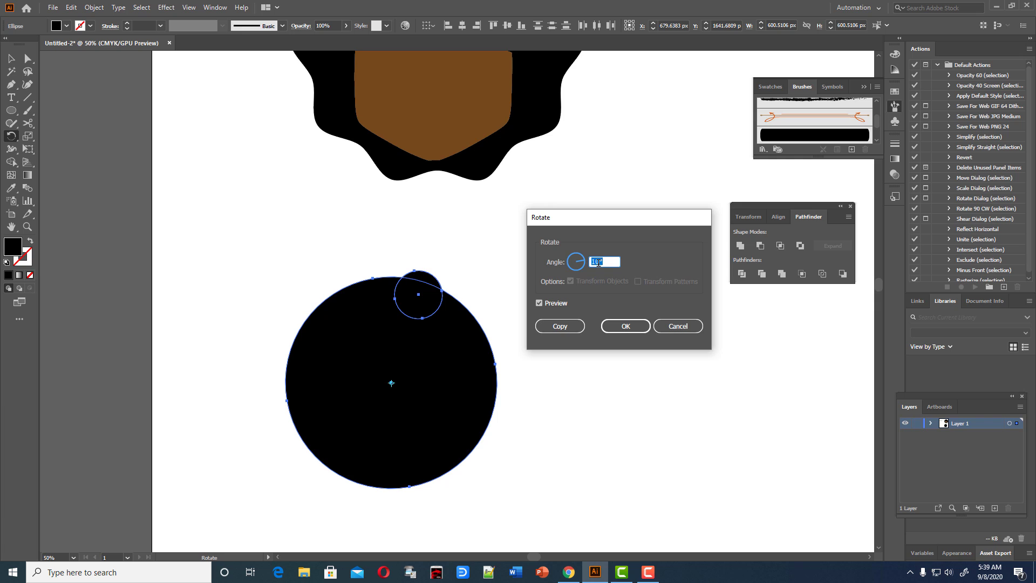
{"action": "left_click", "coordinate": [560, 326]}
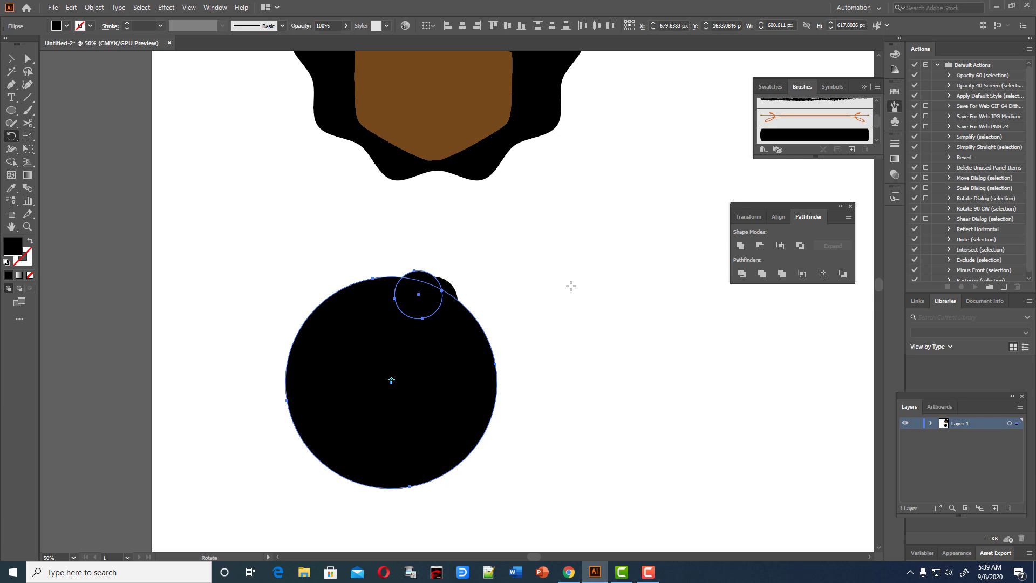
{"action": "key", "text": "ctrl+z"}
{"action": "key", "text": "ctrl+z"}
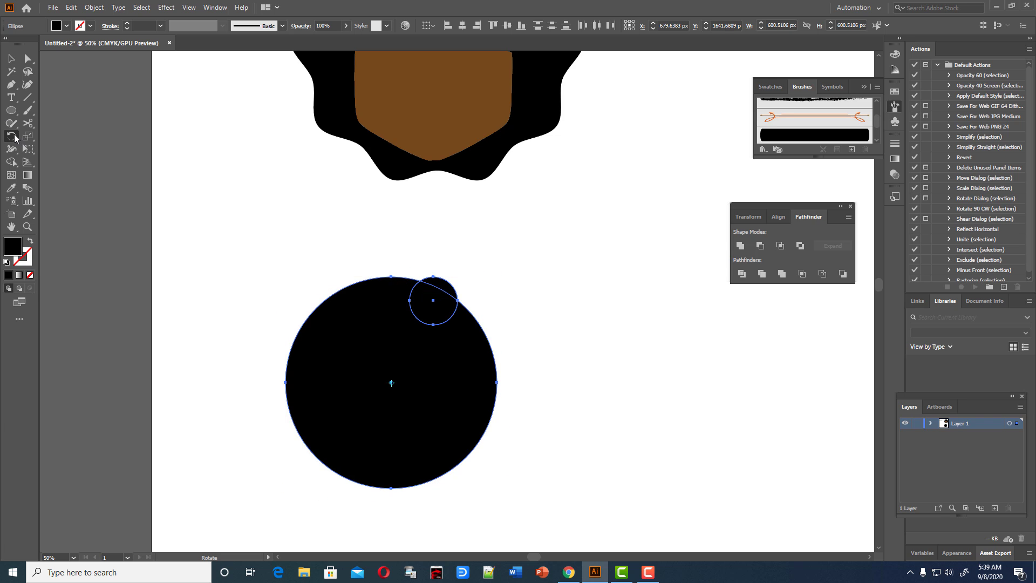
- Raise the rotation angle, copy the small circle, and repeat copies around the rim with Ctrl+D
{"action": "double_click", "coordinate": [11, 136]}
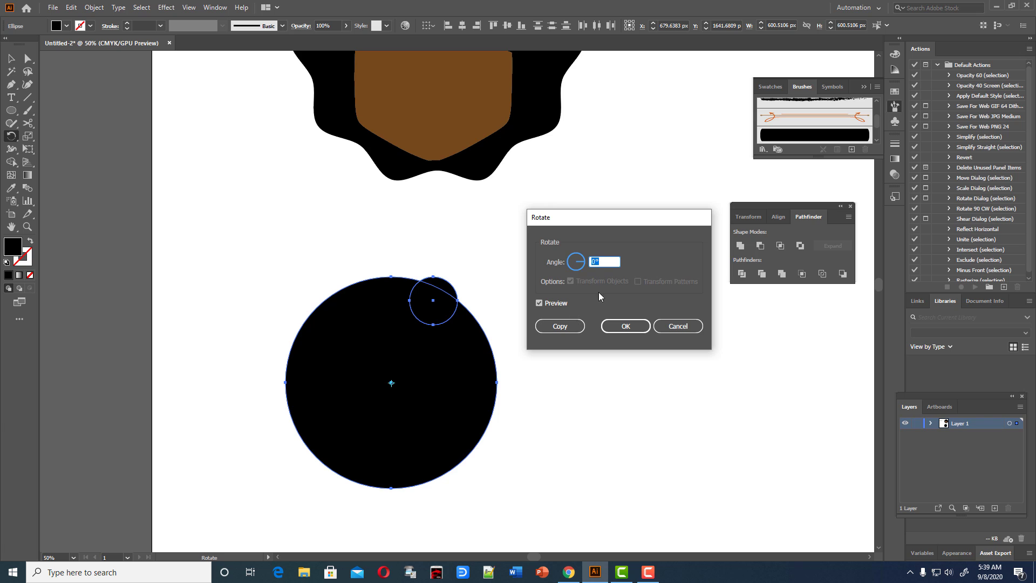
{"action": "key", "text": "Up"}
{"action": "key", "text": "Up"}
{"action": "key", "text": "Up"}
{"action": "key", "text": "Up"}
{"action": "key", "text": "Up"}
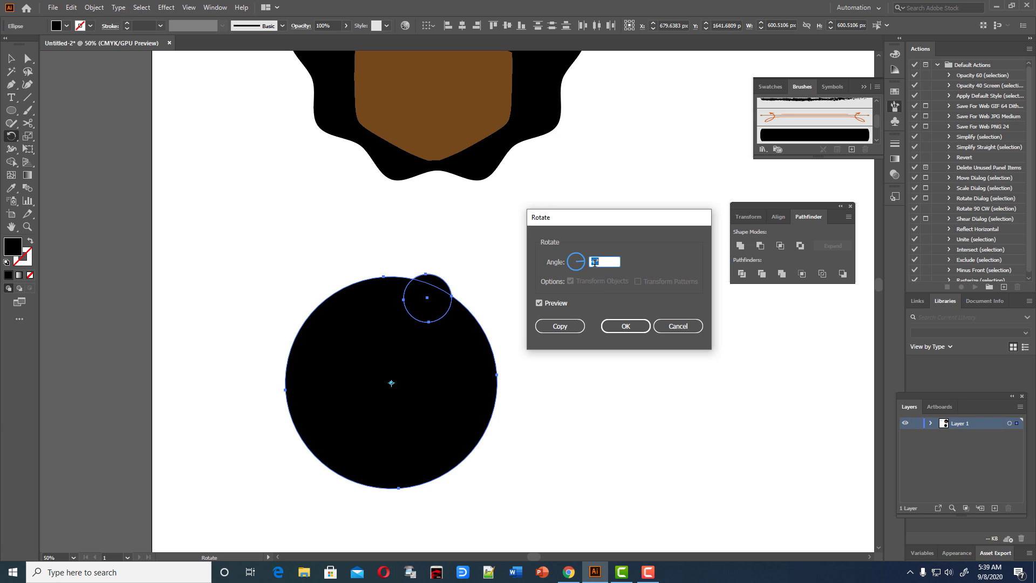
{"action": "key", "text": "Up"}
{"action": "key", "text": "Up"}
{"action": "key", "text": "Up"}
{"action": "key", "text": "Up"}
{"action": "key", "text": "Up"}
{"action": "key", "text": "Up"}
{"action": "key", "text": "Up"}
{"action": "key", "text": "Up"}
{"action": "key", "text": "Up"}
{"action": "key", "text": "Up"}
{"action": "key", "text": "Up"}
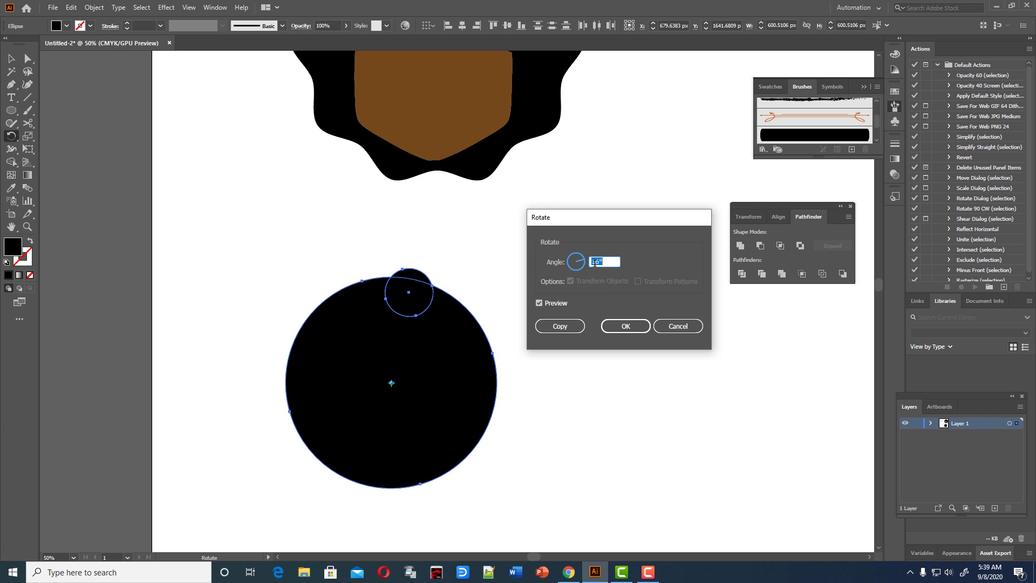
{"action": "key", "text": "Up"}
{"action": "key", "text": "Up"}
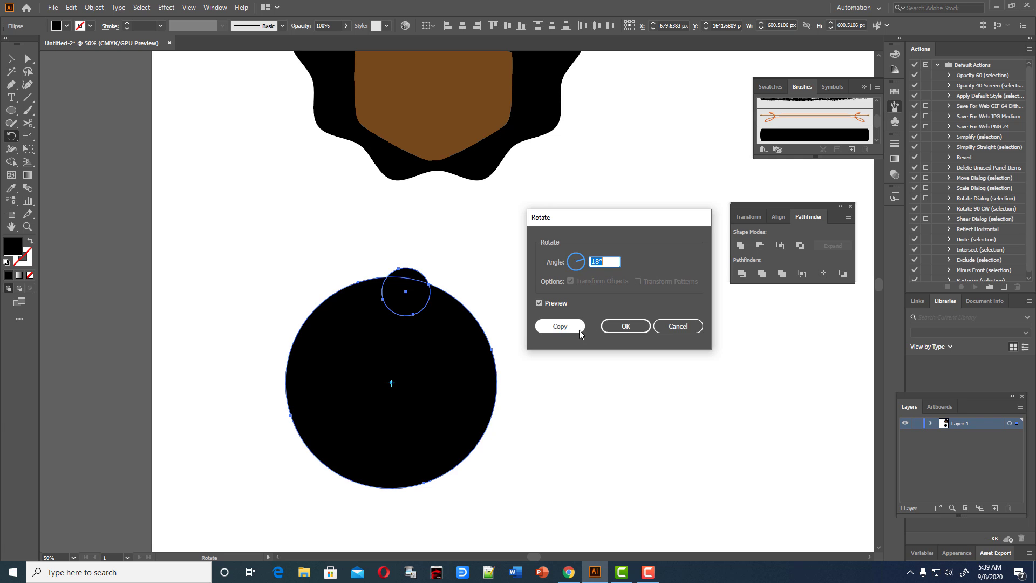
{"action": "left_click", "coordinate": [575, 326]}
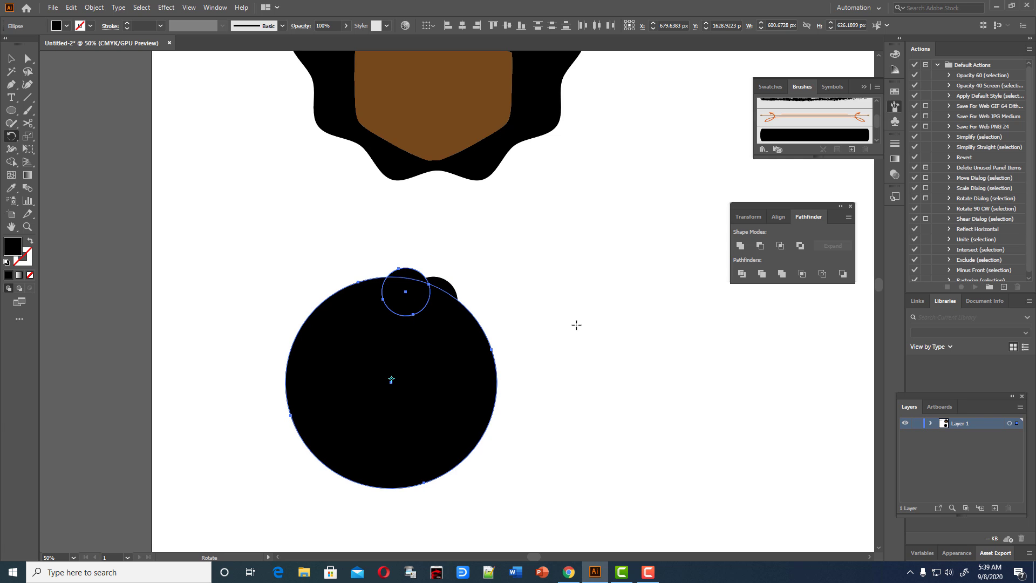
{"action": "key", "text": "ctrl+d"}
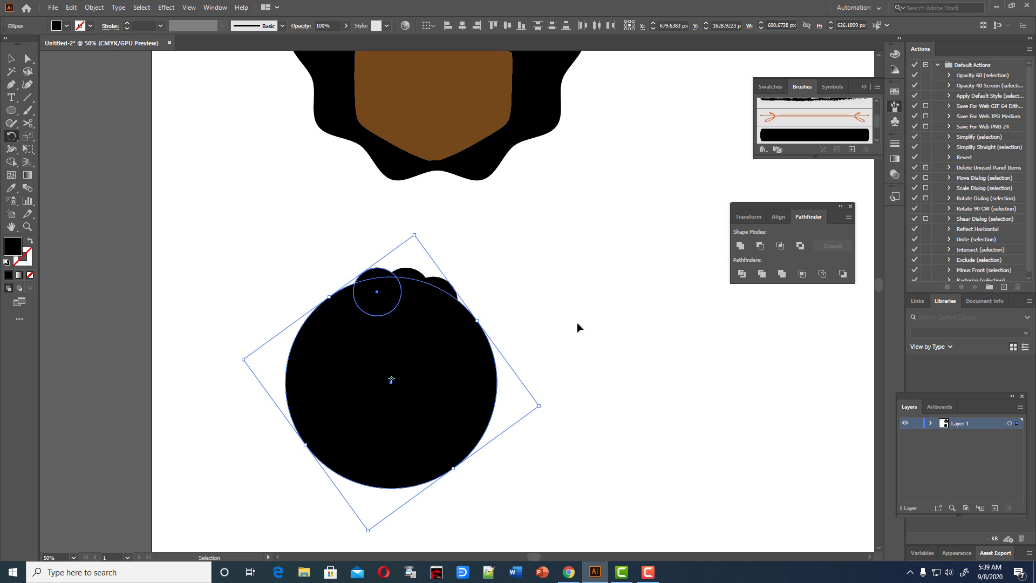
{"action": "key", "text": "ctrl+d"}
{"action": "key", "text": "ctrl+d"}
{"action": "key", "text": "ctrl+d"}
{"action": "key", "text": "ctrl+d"}
{"action": "key", "text": "ctrl+d"}
{"action": "key", "text": "ctrl+d"}
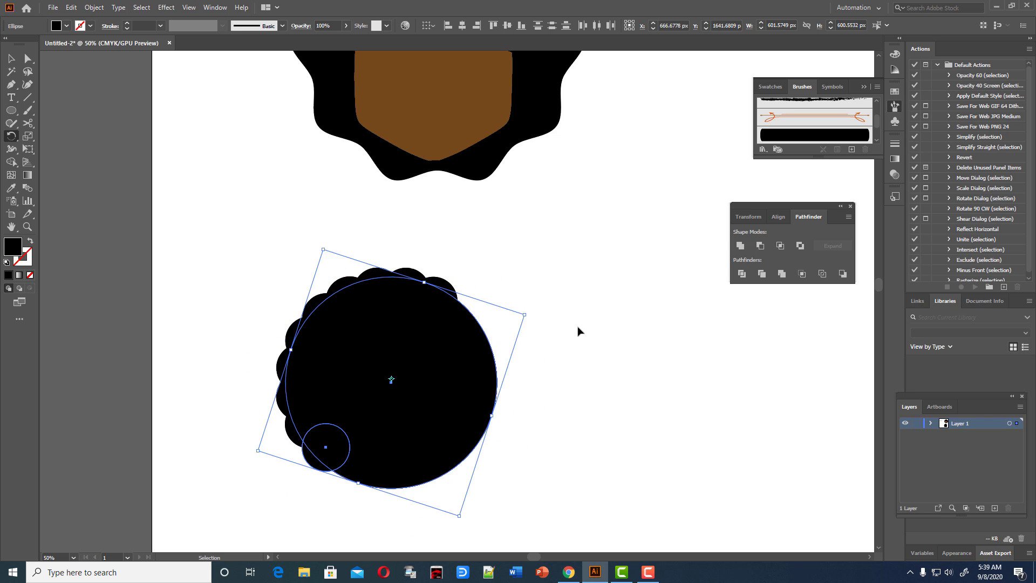
{"action": "key", "text": "ctrl+d"}
{"action": "key", "text": "ctrl+d"}
{"action": "key", "text": "ctrl+d"}
{"action": "key", "text": "ctrl+d"}
{"action": "key", "text": "ctrl+d"}
{"action": "key", "text": "ctrl+d"}
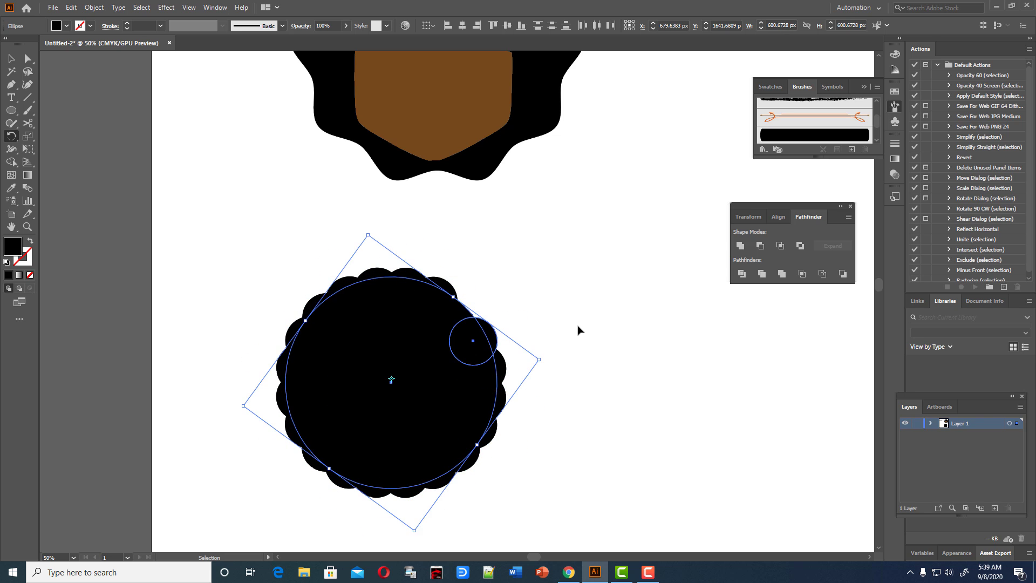
{"action": "key", "text": "ctrl+d"}
- Unite the ring of circles into one scalloped shape and delete the old scalloped shape
{"action": "key", "text": "v"}
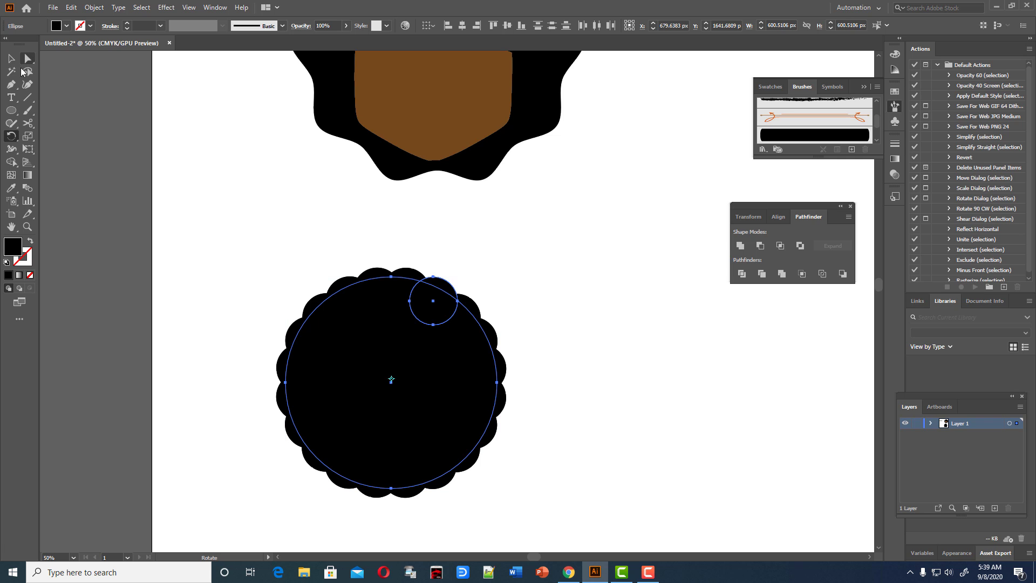
{"action": "left_click", "coordinate": [252, 284]}
{"action": "left_click_drag", "start_coordinate": [196, 259], "coordinate": [779, 536]}
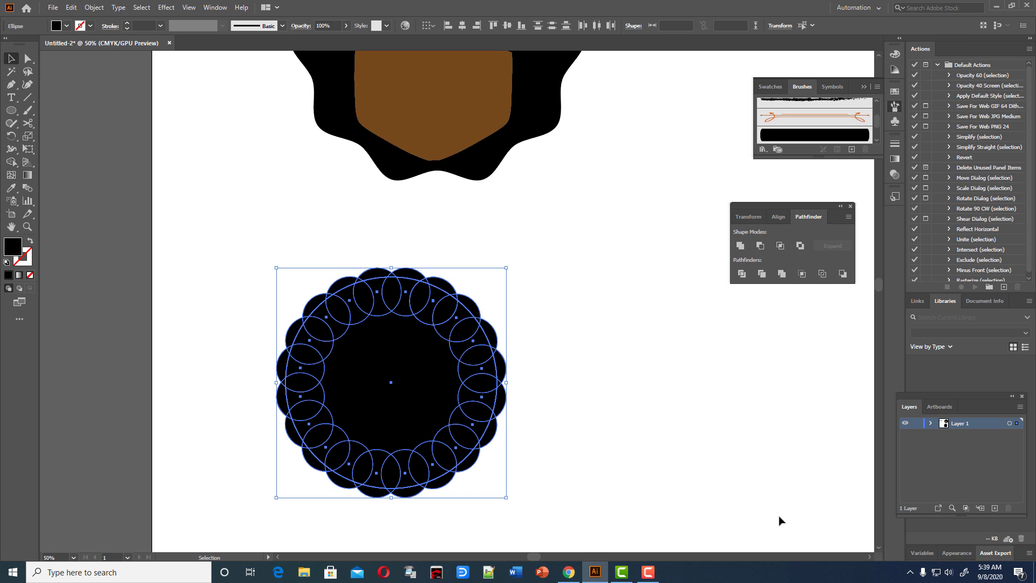
{"action": "left_click", "coordinate": [741, 247]}
{"action": "left_click", "coordinate": [604, 354]}
{"action": "scroll", "coordinate": [611, 353], "scroll_direction": "up", "scroll_amount": 1}
{"action": "left_click_drag", "start_coordinate": [454, 400], "coordinate": [589, 259]}
{"action": "scroll", "coordinate": [589, 259], "scroll_direction": "up", "scroll_amount": 1}
{"action": "scroll", "coordinate": [588, 356], "scroll_direction": "up", "scroll_amount": 1}
{"action": "left_click_drag", "start_coordinate": [588, 399], "coordinate": [218, 464]}
{"action": "scroll", "coordinate": [565, 365], "scroll_direction": "up", "scroll_amount": 1}
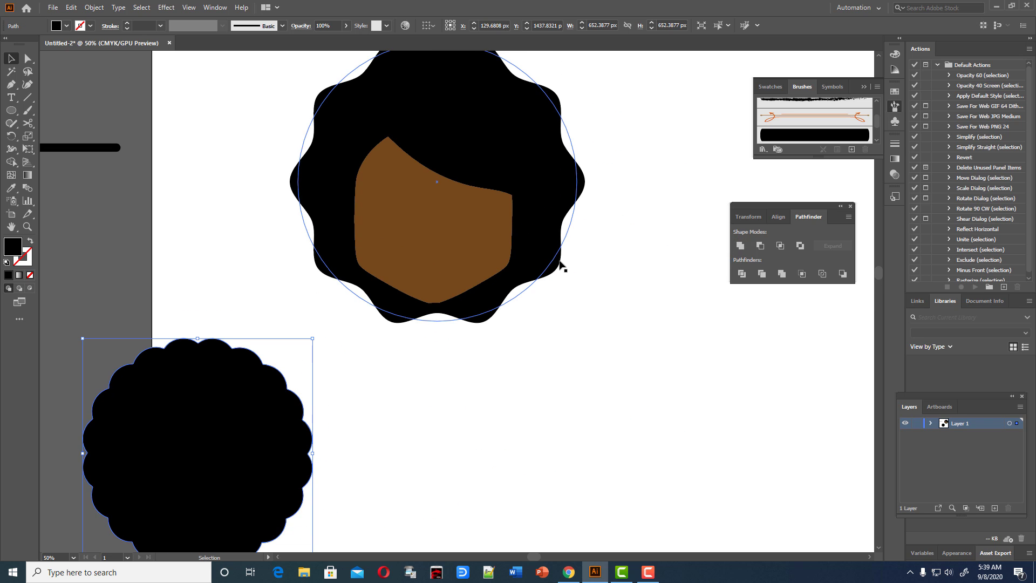
{"action": "left_click", "coordinate": [560, 263]}
{"action": "key", "text": "Delete"}
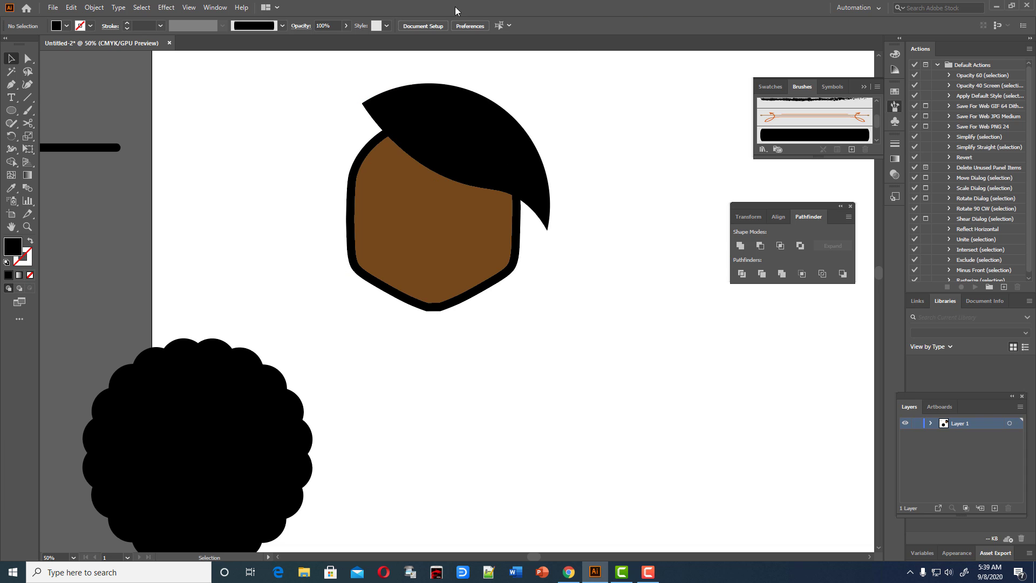
- Move and enlarge the scalloped afro over the face and send it behind the face
{"action": "left_click_drag", "start_coordinate": [281, 353], "coordinate": [468, 148]}
{"action": "scroll", "coordinate": [569, 97], "scroll_direction": "up", "scroll_amount": 1}
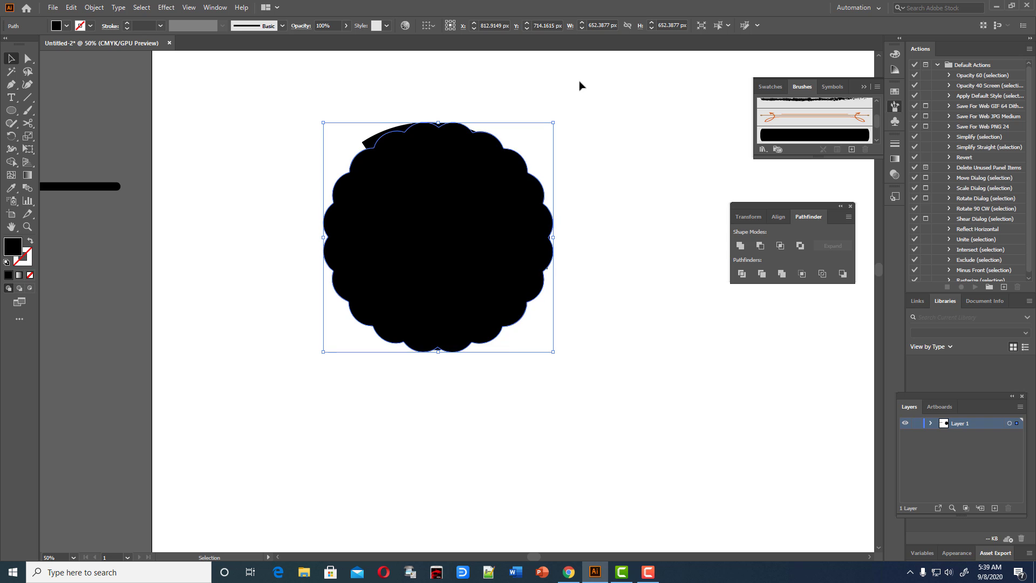
{"action": "left_click_drag", "start_coordinate": [553, 122], "coordinate": [573, 102]}
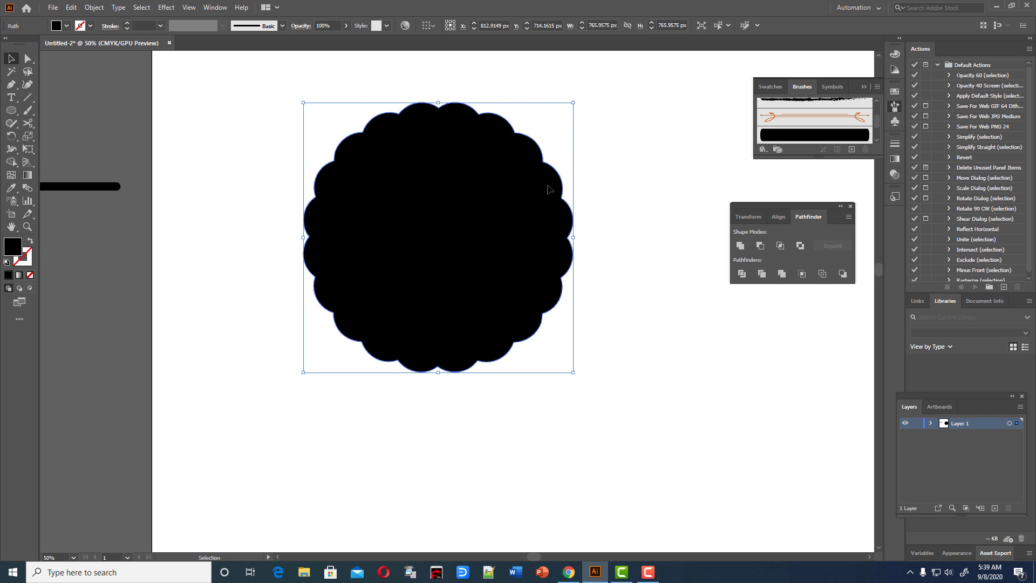
{"action": "left_click_drag", "start_coordinate": [550, 189], "coordinate": [551, 173]}
{"action": "key", "text": "a"}
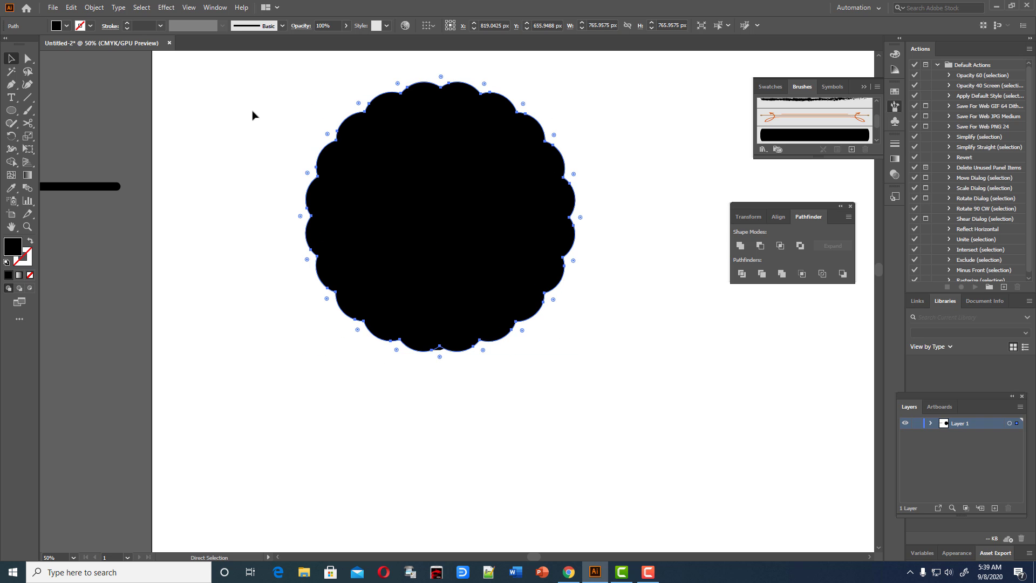
{"action": "key", "text": "ctrl+shift+bracketleft"}
{"action": "key", "text": "v"}
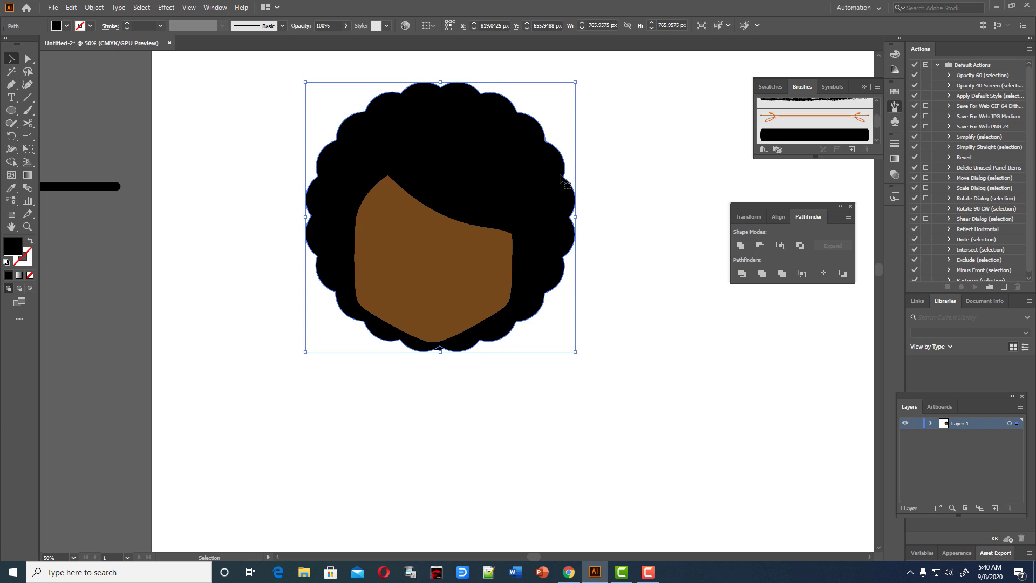
{"action": "left_click_drag", "start_coordinate": [559, 179], "coordinate": [554, 180]}
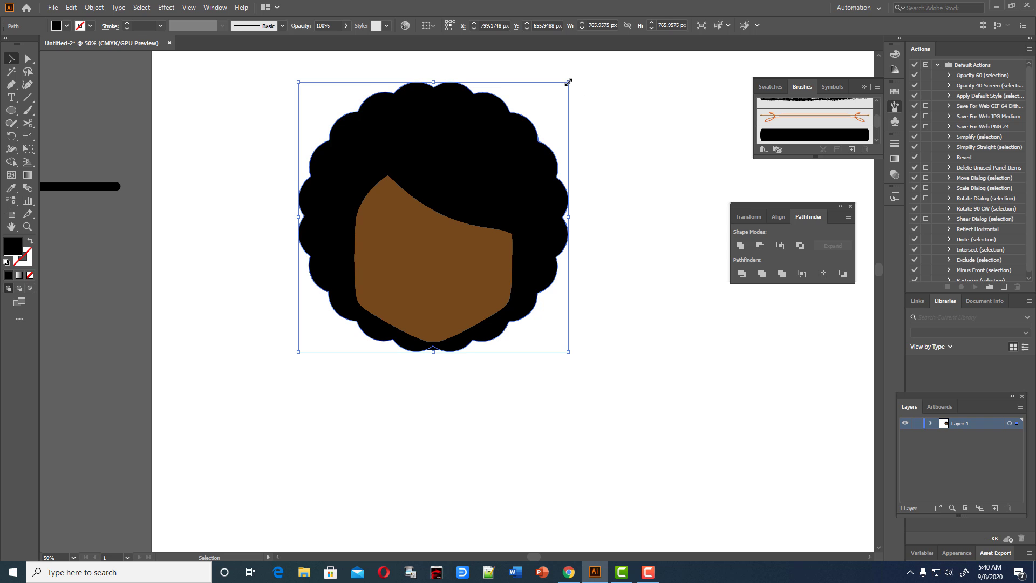
{"action": "left_click_drag", "start_coordinate": [569, 82], "coordinate": [575, 75]}
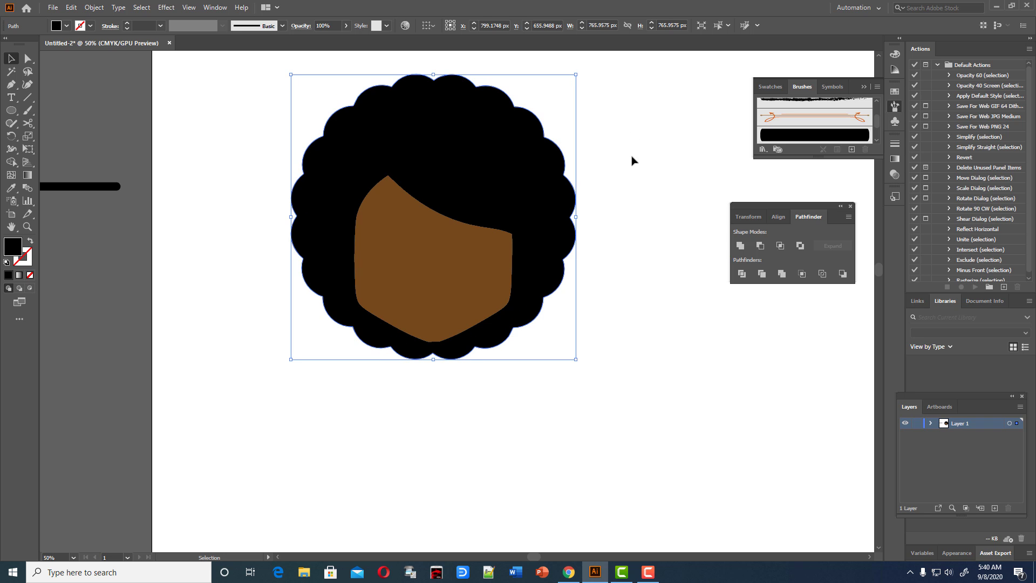
- Enlarge the brown face slightly around its centre
{"action": "scroll", "coordinate": [641, 188], "scroll_direction": "down", "scroll_amount": 1}
{"action": "scroll", "coordinate": [637, 192], "scroll_direction": "up", "scroll_amount": 3}
{"action": "left_click", "coordinate": [508, 319]}
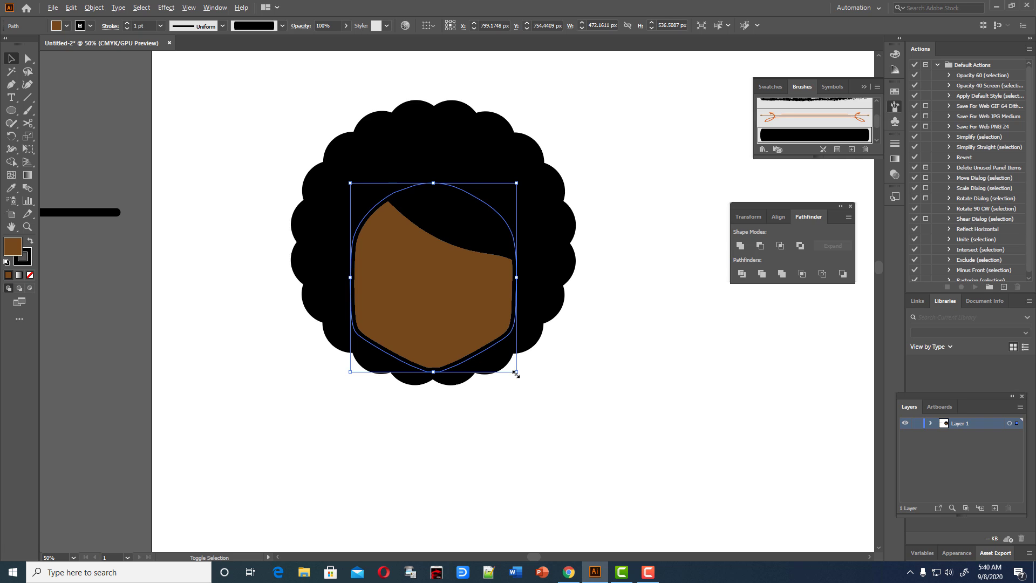
{"action": "left_click_drag", "start_coordinate": [515, 371], "coordinate": [519, 372]}
{"action": "left_click", "coordinate": [566, 359]}
{"action": "scroll", "coordinate": [595, 350], "scroll_direction": "down", "scroll_amount": 2}
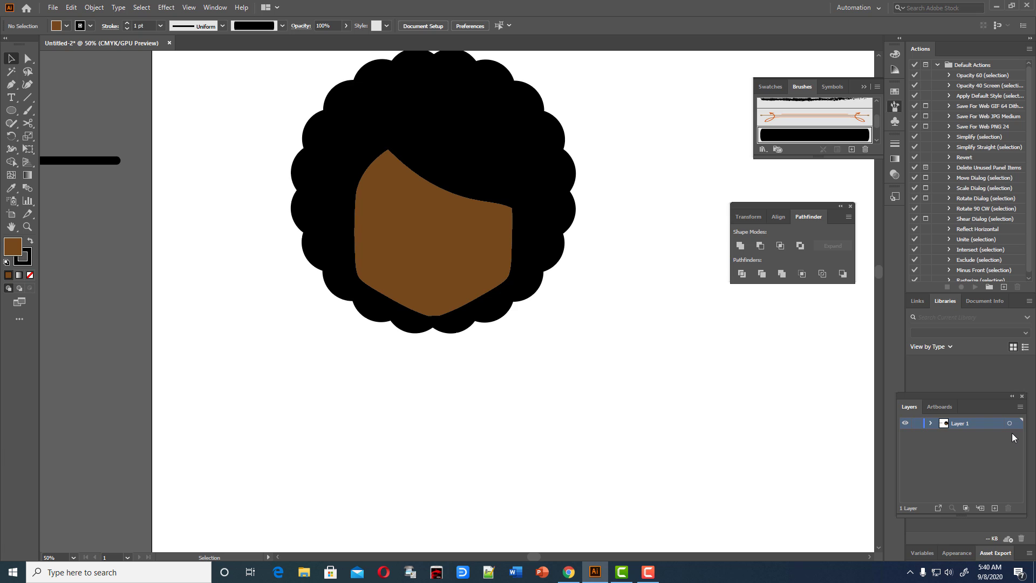
- Brush the left neck-and-shoulder line and place a vertically reflected copy on the right
{"action": "left_click", "coordinate": [27, 110]}
{"action": "left_click_drag", "start_coordinate": [408, 295], "coordinate": [329, 380]}
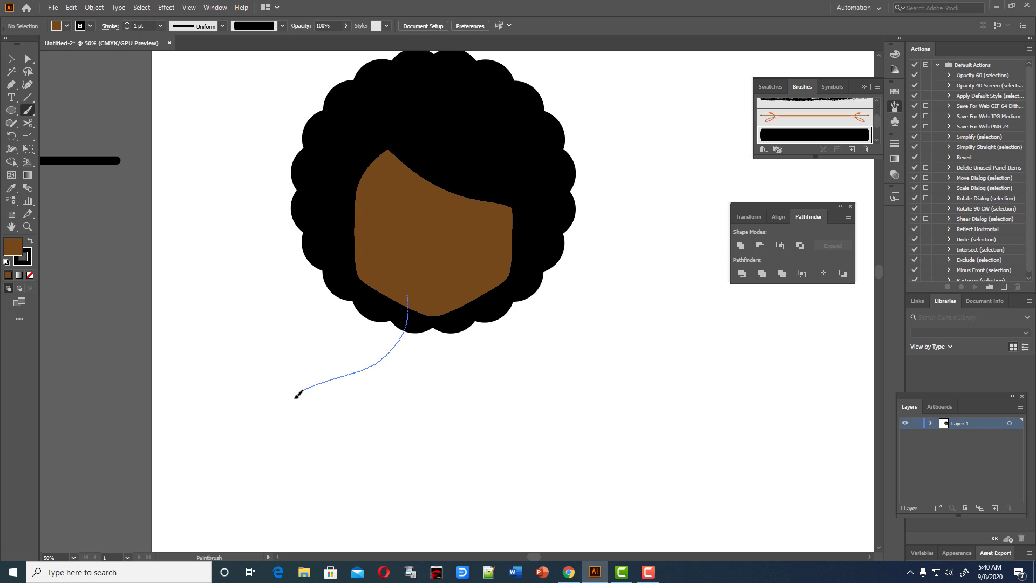
{"action": "left_click_drag", "start_coordinate": [329, 381], "coordinate": [275, 463]}
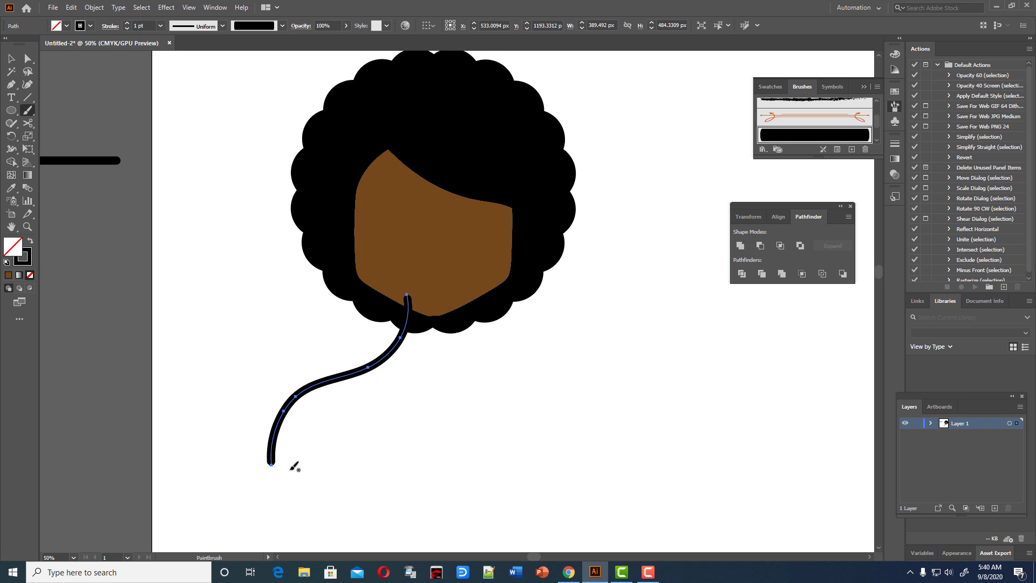
{"action": "left_click", "coordinate": [18, 59]}
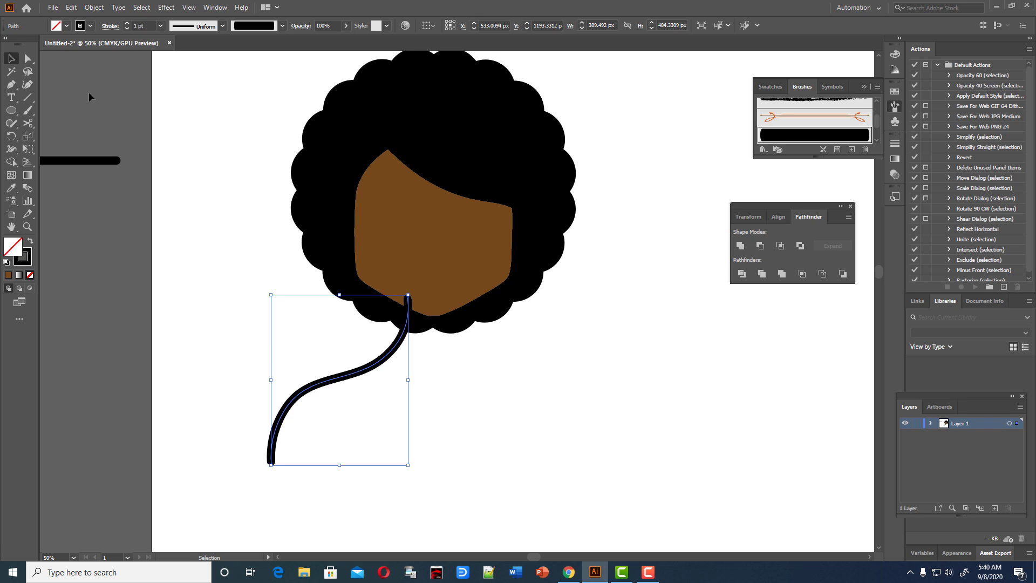
{"action": "right_click", "coordinate": [388, 359]}
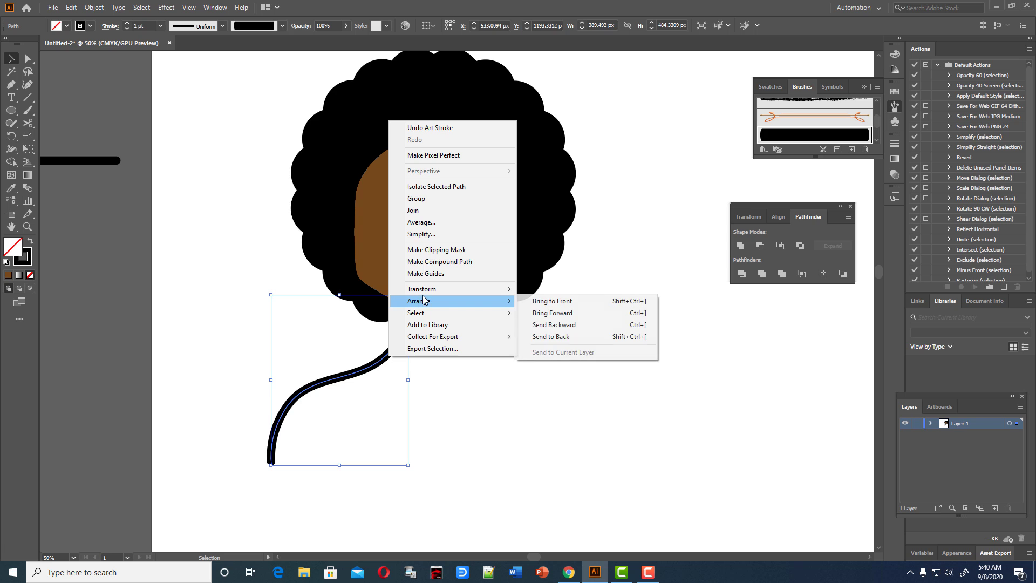
{"action": "mouse_move", "coordinate": [421, 289]}
{"action": "left_click", "coordinate": [576, 330]}
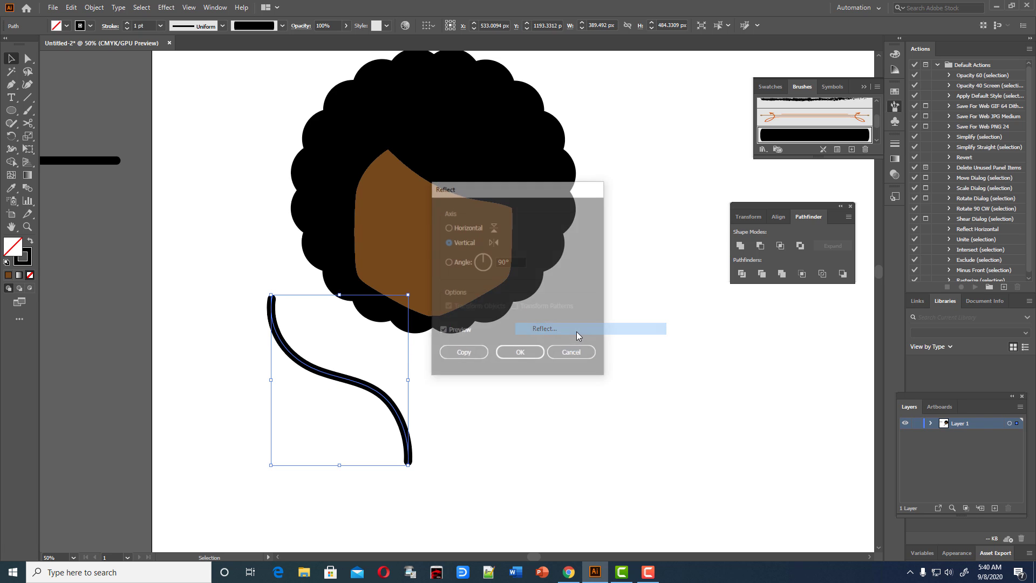
{"action": "left_click", "coordinate": [460, 357]}
{"action": "mouse_move", "coordinate": [397, 356]}
{"action": "left_mouse_down"}
{"action": "mouse_move", "coordinate": [510, 357]}
{"action": "mouse_move", "coordinate": [393, 357]}
{"action": "left_mouse_up"}
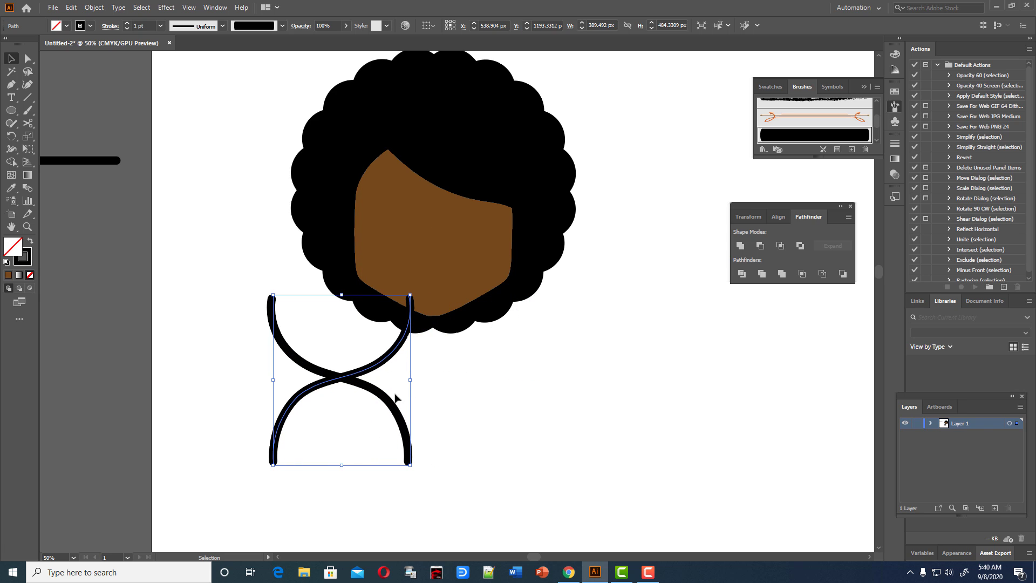
{"action": "left_click_drag", "start_coordinate": [282, 409], "coordinate": [596, 403]}
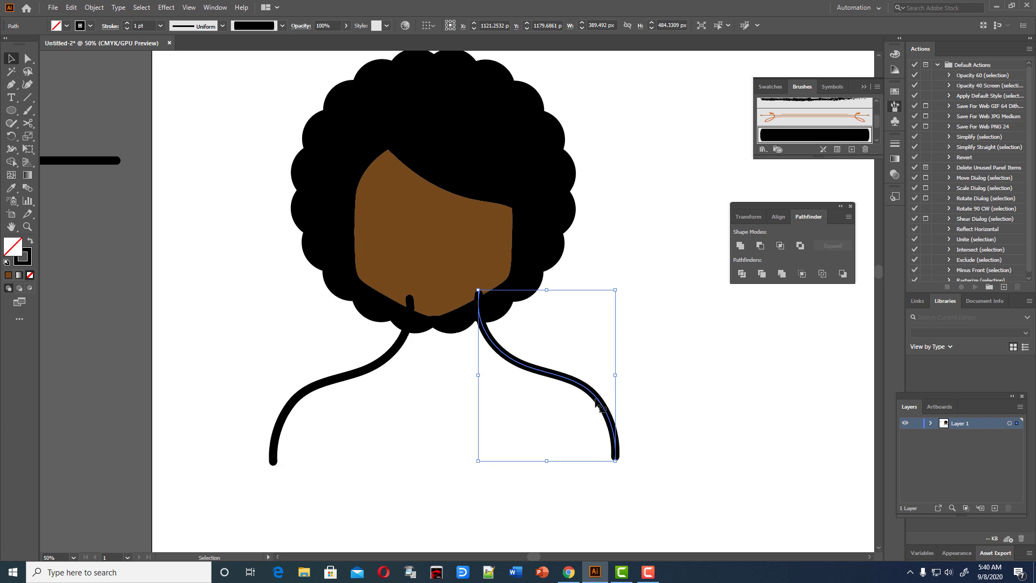
{"action": "left_click", "coordinate": [631, 412]}
- Join the two neck strokes into a single path
{"action": "scroll", "coordinate": [632, 387], "scroll_direction": "down", "scroll_amount": 2}
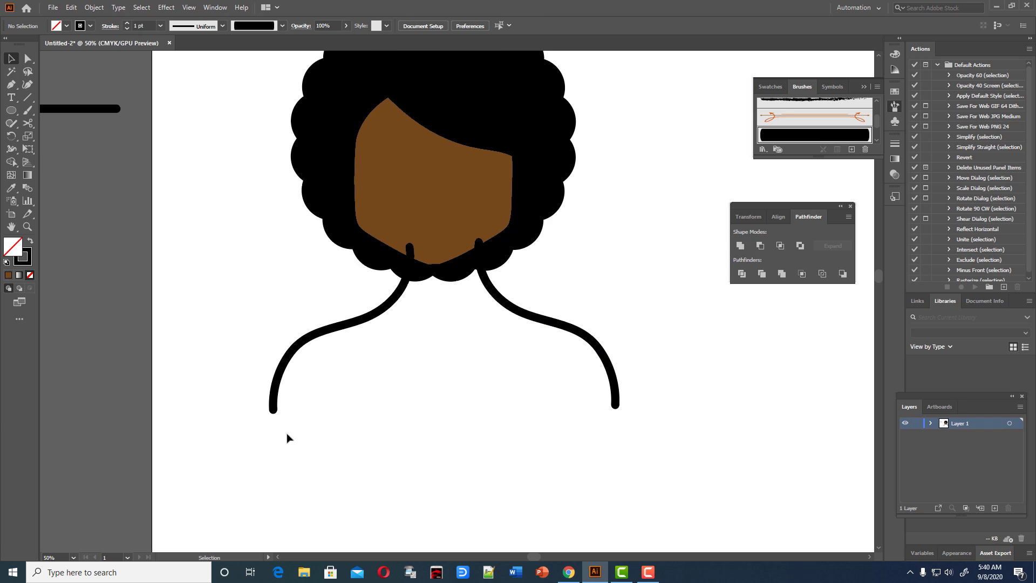
{"action": "left_click_drag", "start_coordinate": [205, 343], "coordinate": [731, 481]}
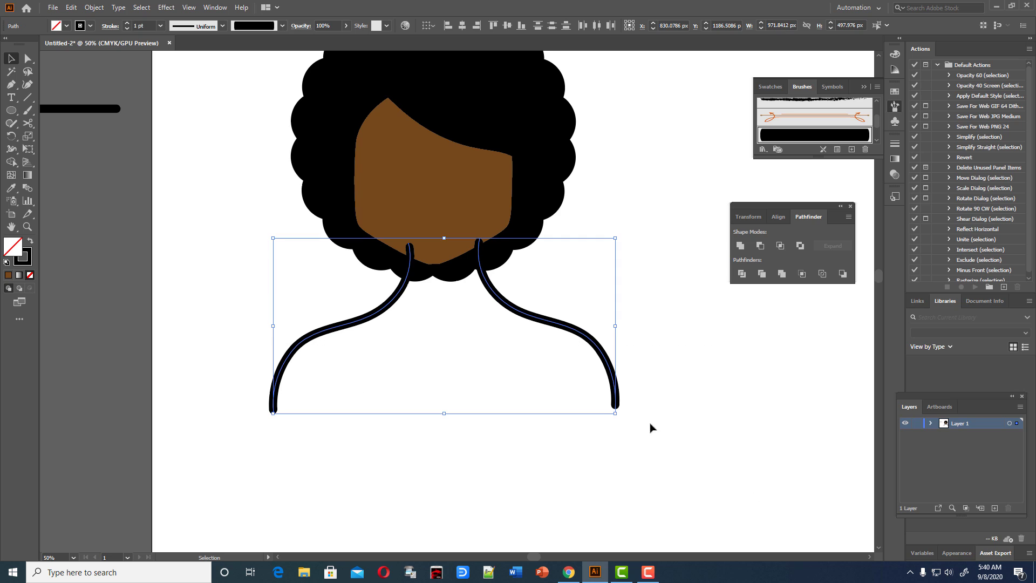
{"action": "right_click", "coordinate": [579, 335]}
{"action": "left_click", "coordinate": [619, 409]}
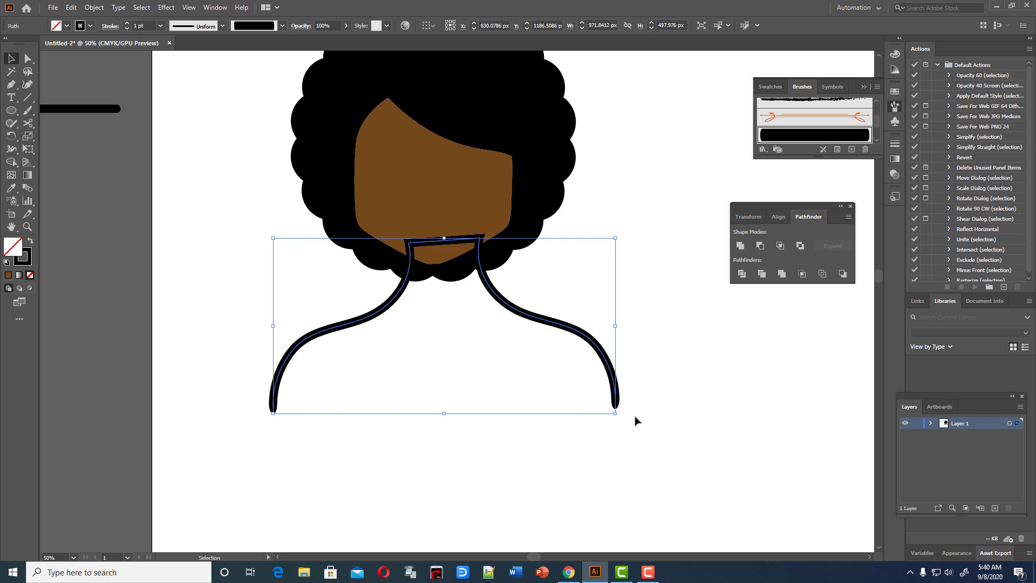
{"action": "left_click", "coordinate": [657, 419]}
{"action": "key", "text": "ctrl+z"}
- Flatten the neck top and close the bust bottom with a downward curve
{"action": "left_click", "coordinate": [32, 87]}
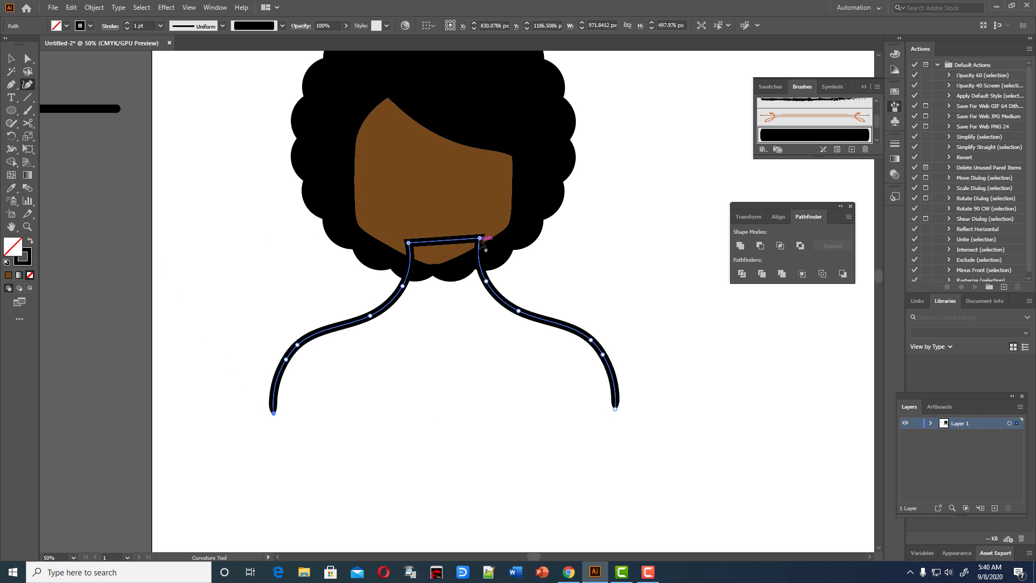
{"action": "left_click_drag", "start_coordinate": [480, 239], "coordinate": [472, 243]}
{"action": "left_click_drag", "start_coordinate": [408, 244], "coordinate": [403, 245]}
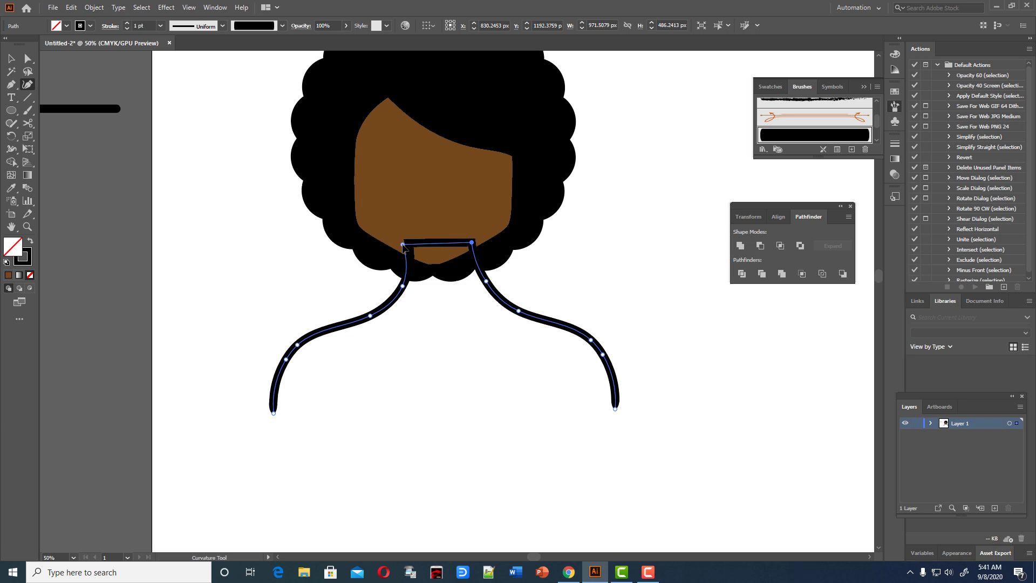
{"action": "left_click_drag", "start_coordinate": [472, 243], "coordinate": [475, 241]}
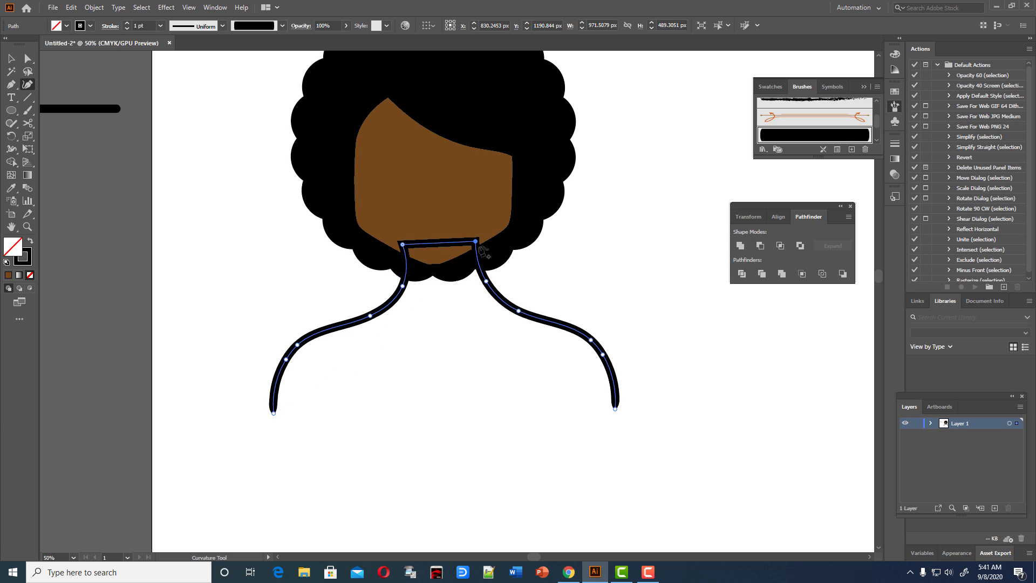
{"action": "left_click", "coordinate": [273, 414]}
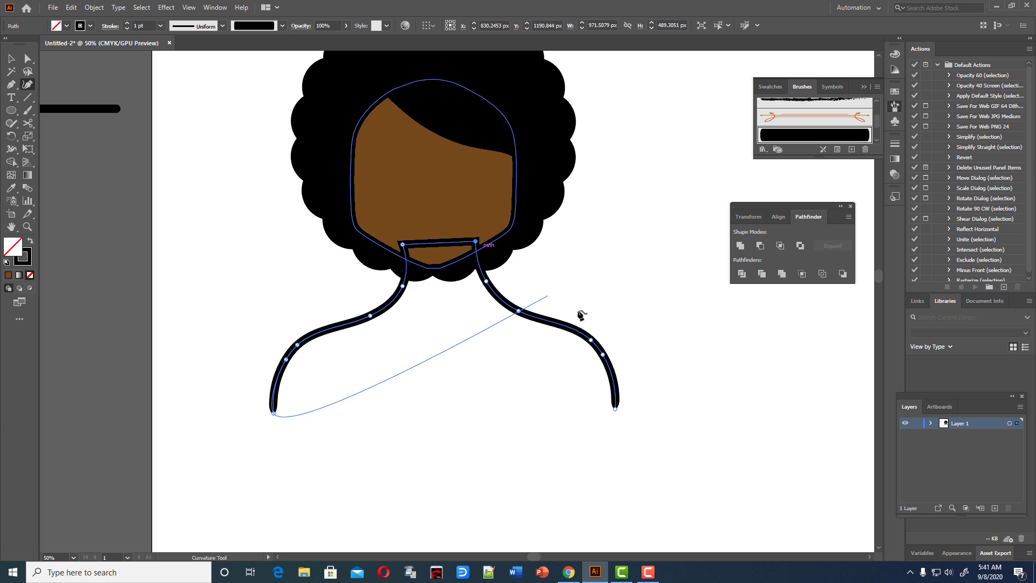
{"action": "left_click", "coordinate": [616, 409]}
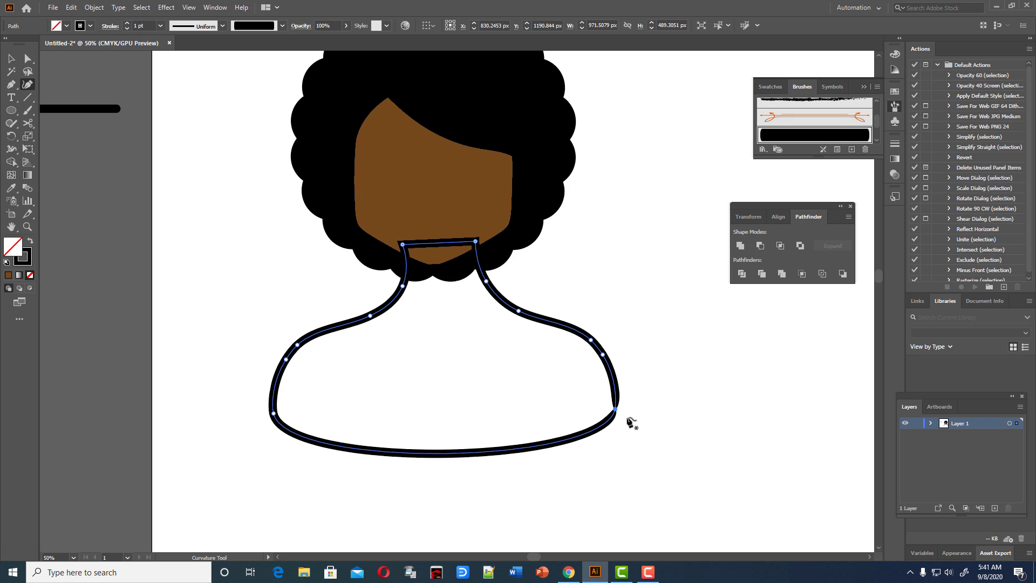
{"action": "left_click", "coordinate": [27, 84]}
{"action": "left_click", "coordinate": [456, 456]}
{"action": "left_click_drag", "start_coordinate": [457, 457], "coordinate": [458, 465]}
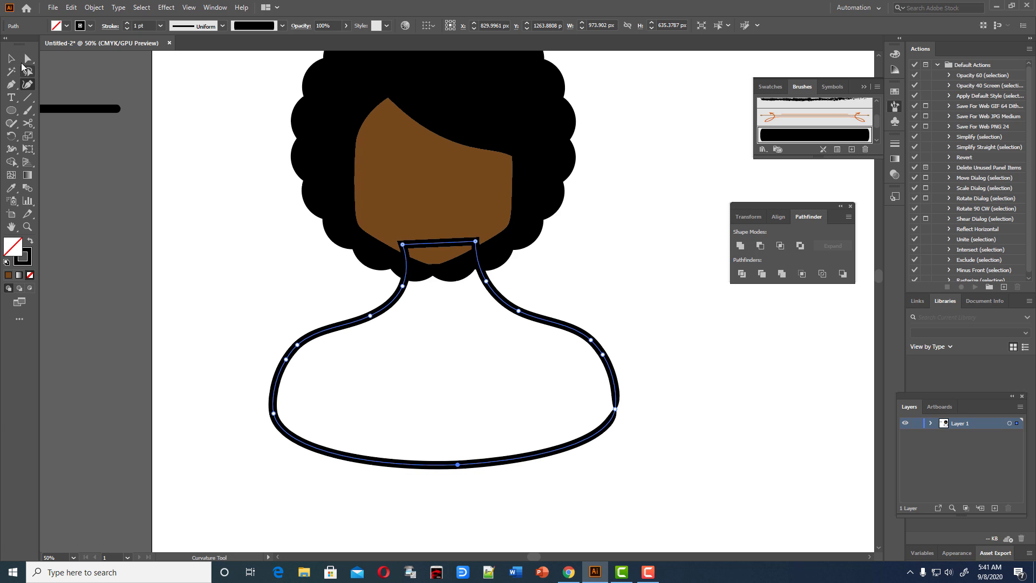
- Zoom to 100% on the bust outline and delete it from the canvas
{"action": "left_click", "coordinate": [11, 58]}
{"action": "left_click", "coordinate": [662, 295]}
{"action": "left_click", "coordinate": [616, 409]}
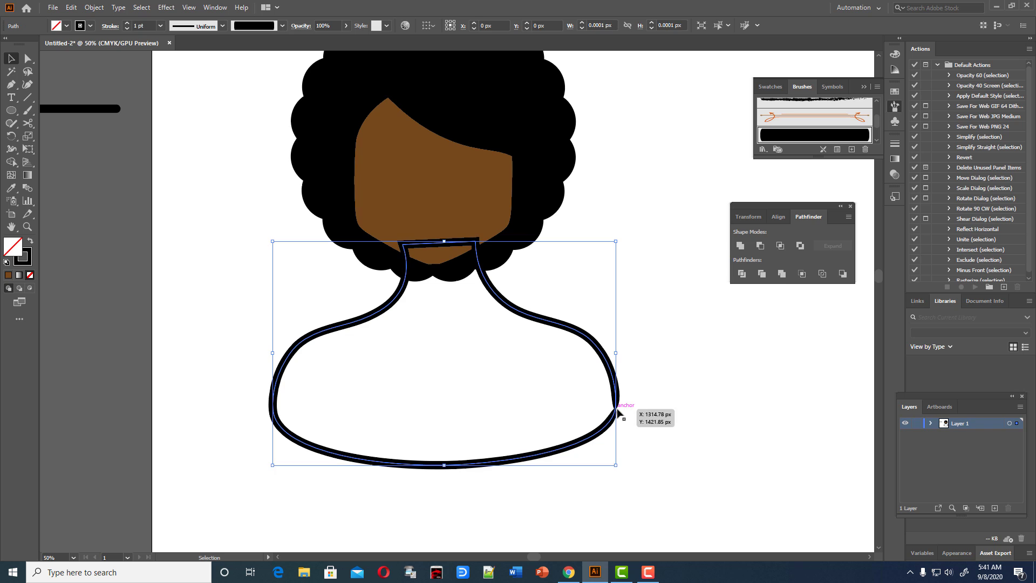
{"action": "key", "text": "ctrl+1"}
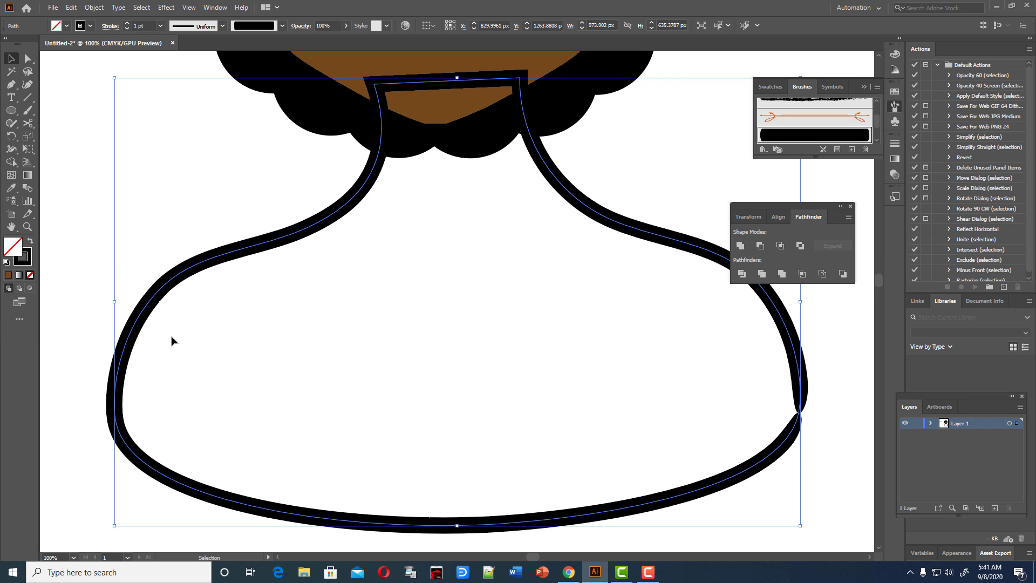
{"action": "key", "text": "Delete"}
- Pen-draw the left bust edge from the chin out over the shoulder to a lower-left corner
{"action": "scroll", "coordinate": [102, 342], "scroll_direction": "up", "scroll_amount": 1}
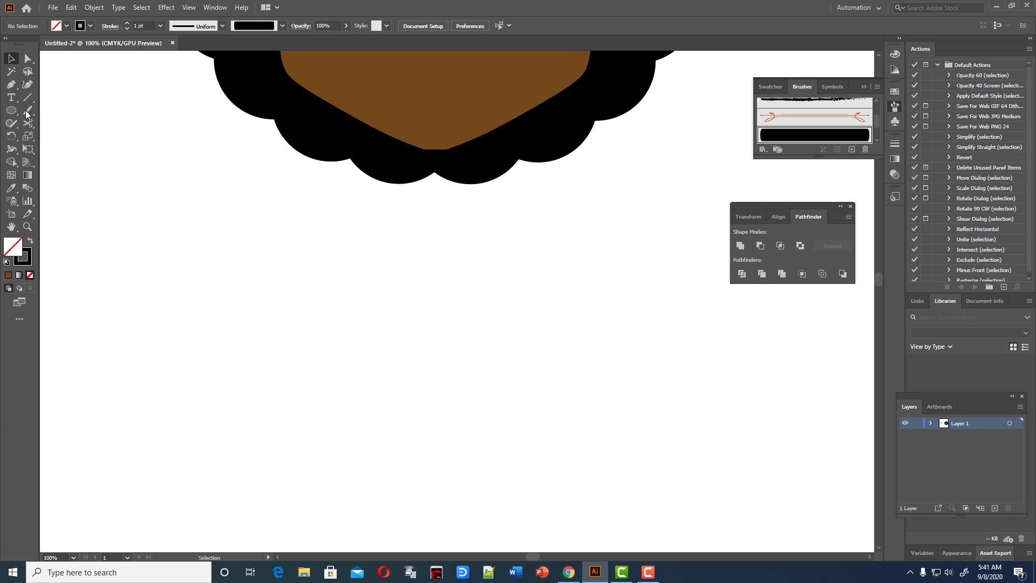
{"action": "left_click", "coordinate": [11, 84]}
{"action": "scroll", "coordinate": [351, 207], "scroll_direction": "up", "scroll_amount": 2}
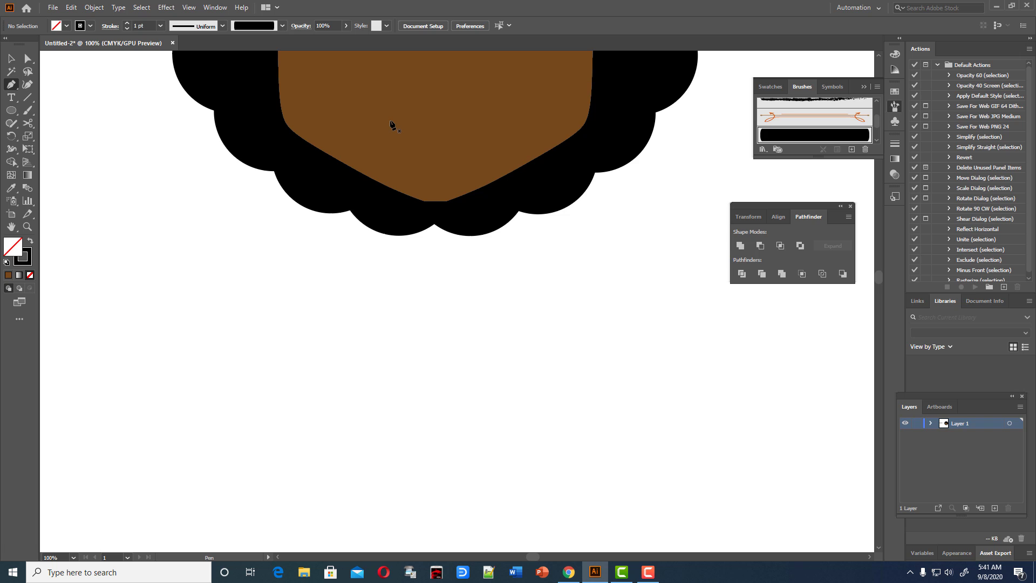
{"action": "left_click_drag", "start_coordinate": [351, 231], "coordinate": [294, 300]}
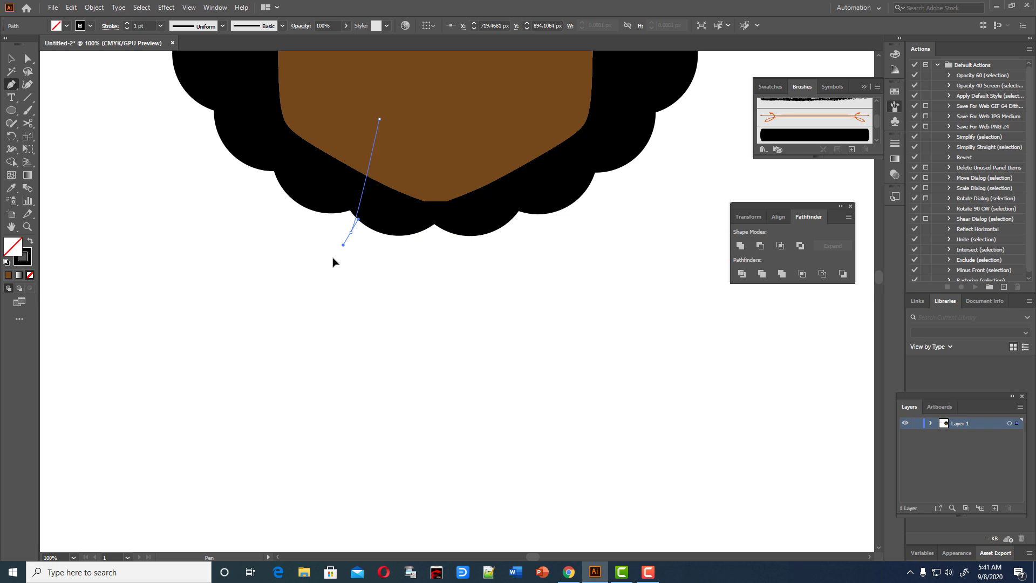
{"action": "left_click_drag", "start_coordinate": [198, 318], "coordinate": [161, 340]}
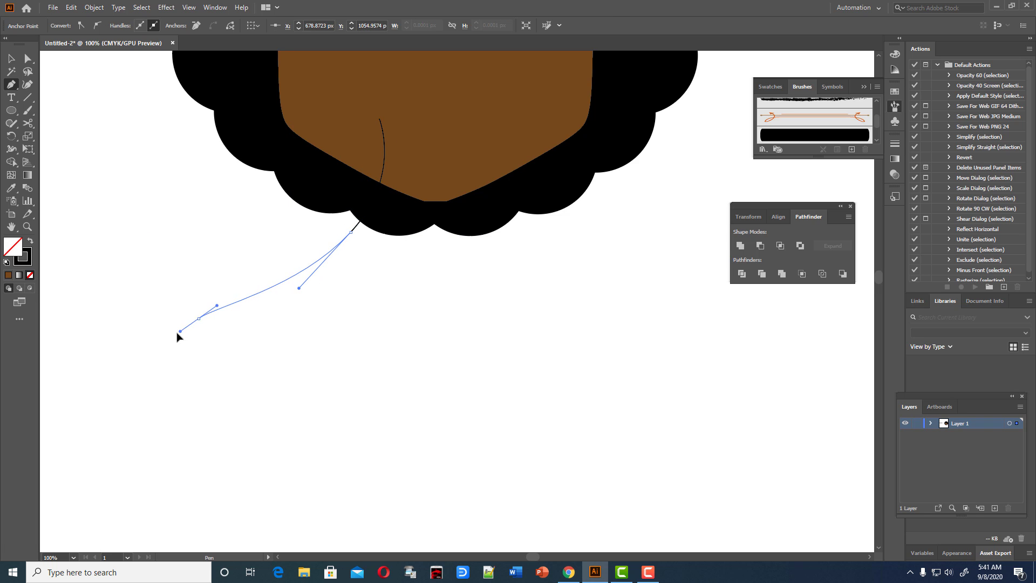
{"action": "scroll", "coordinate": [98, 380], "scroll_direction": "down", "scroll_amount": 1}
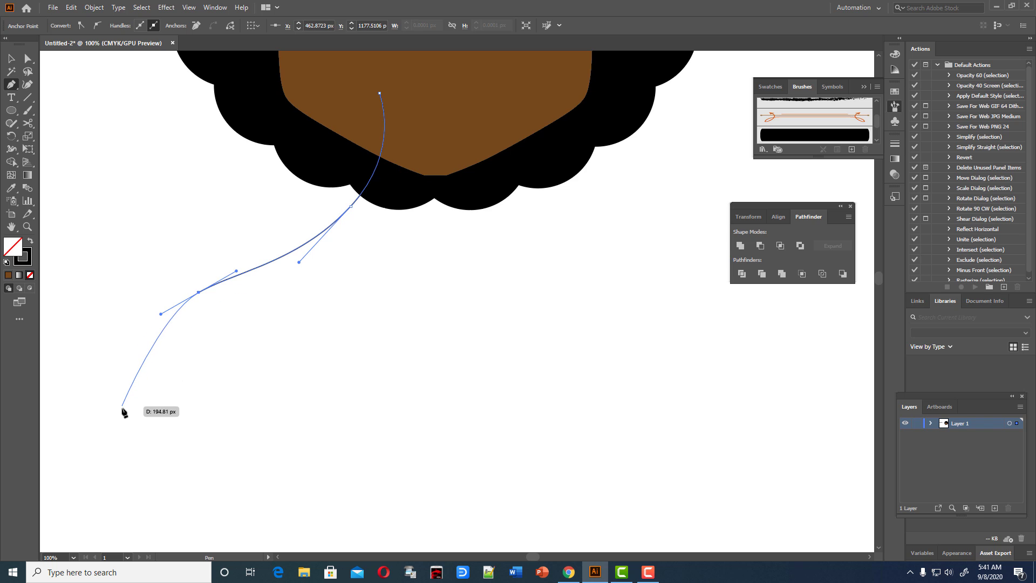
{"action": "left_click_drag", "start_coordinate": [120, 410], "coordinate": [113, 468]}
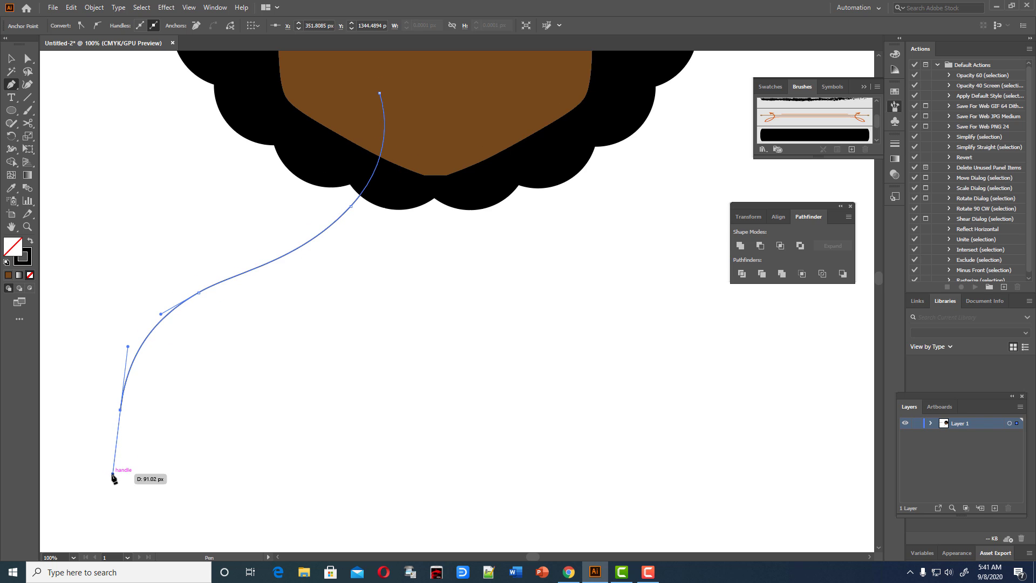
{"action": "scroll", "coordinate": [112, 466], "scroll_direction": "down", "scroll_amount": 1}
{"action": "left_click", "coordinate": [110, 476]}
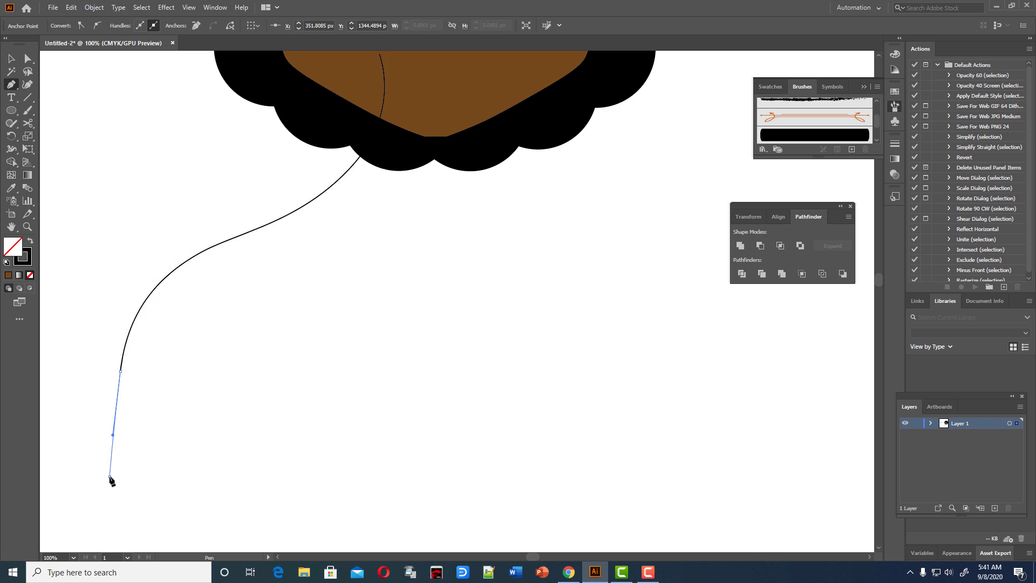
- Curve the bottom edge to the centre line, run it up to the neck, and close the path
{"action": "left_click_drag", "start_coordinate": [200, 531], "coordinate": [247, 548]}
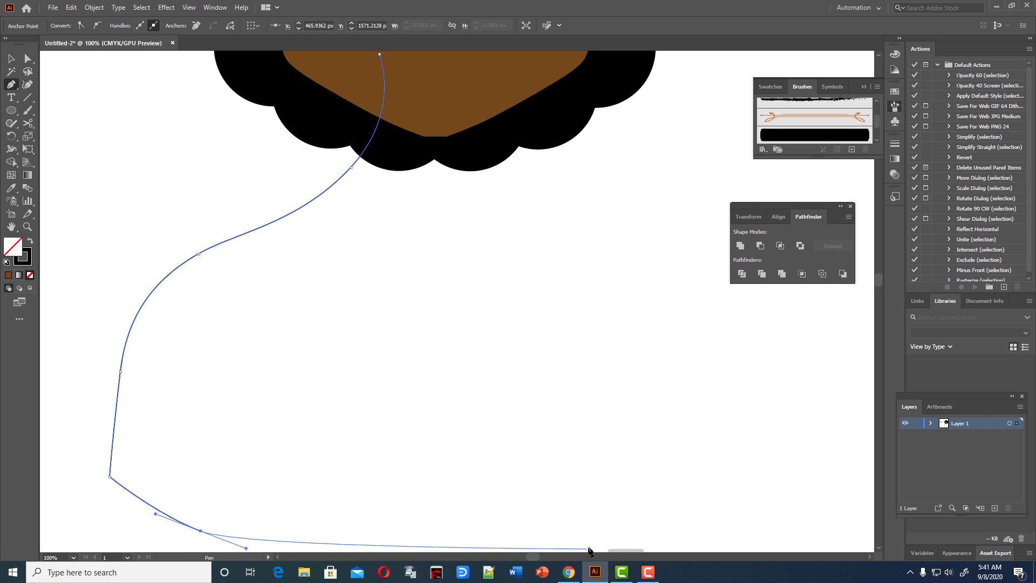
{"action": "left_click", "coordinate": [495, 533]}
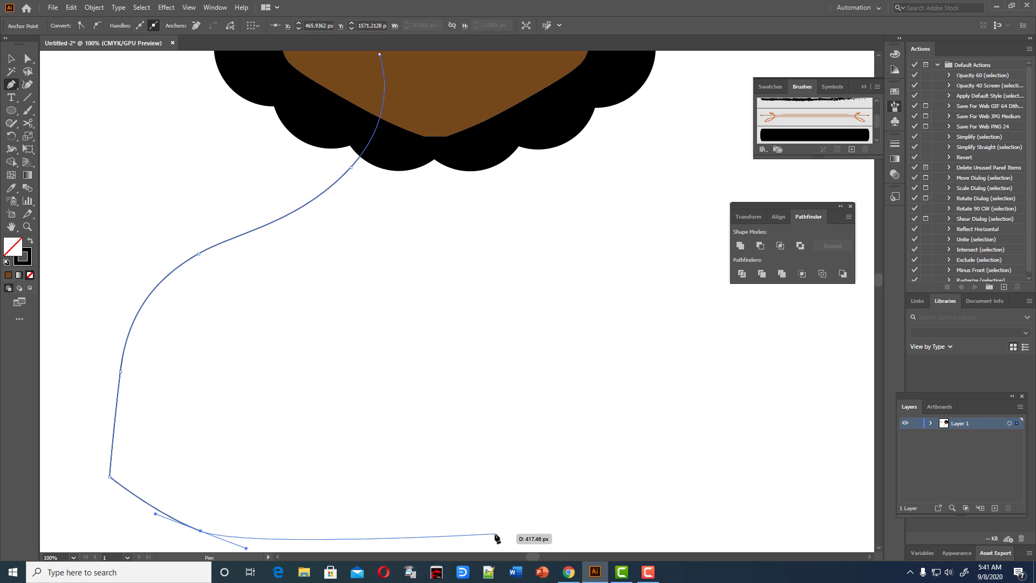
{"action": "scroll", "coordinate": [489, 133], "scroll_direction": "up", "scroll_amount": 2}
{"action": "scroll", "coordinate": [489, 132], "scroll_direction": "up", "scroll_amount": 3}
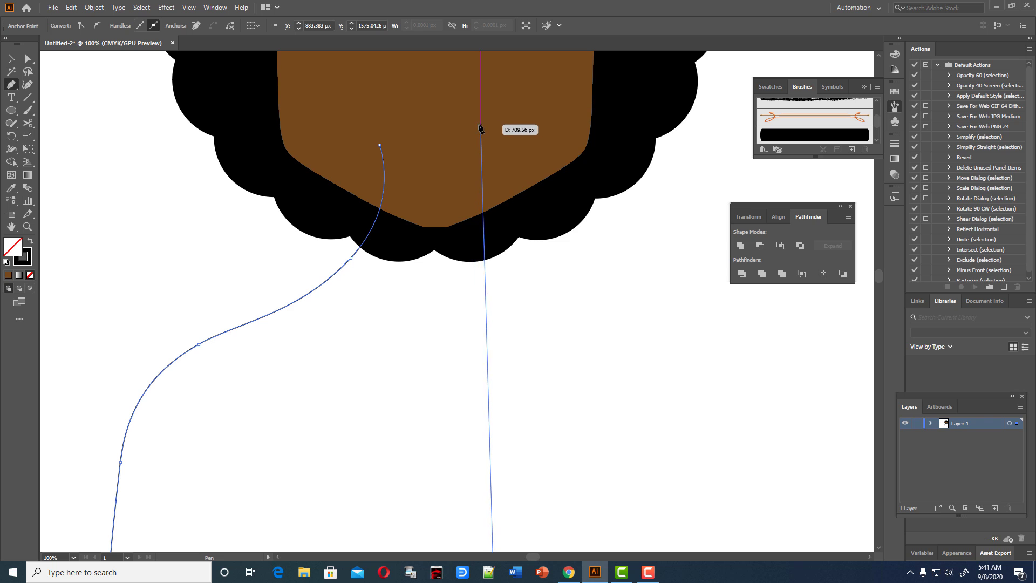
{"action": "left_click", "coordinate": [481, 123]}
{"action": "left_click", "coordinate": [380, 144]}
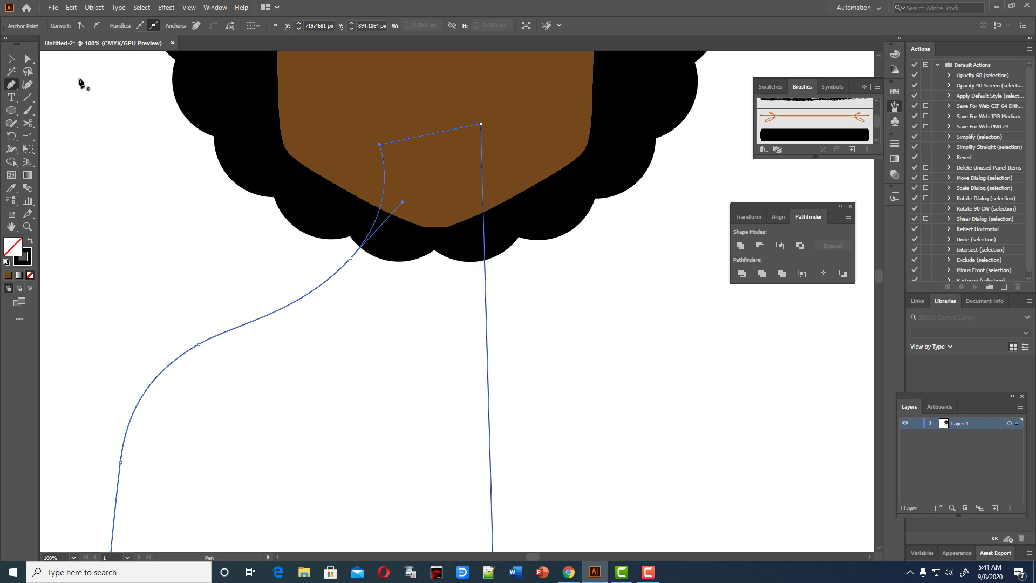
{"action": "left_click", "coordinate": [10, 59]}
{"action": "left_click", "coordinate": [594, 305]}
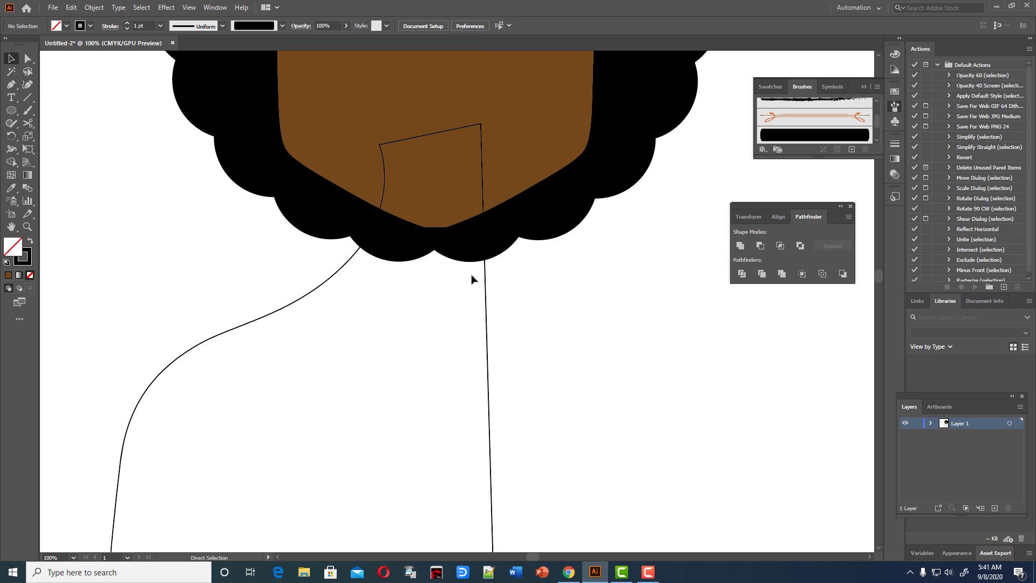
{"action": "key", "text": "ctrl+minus"}
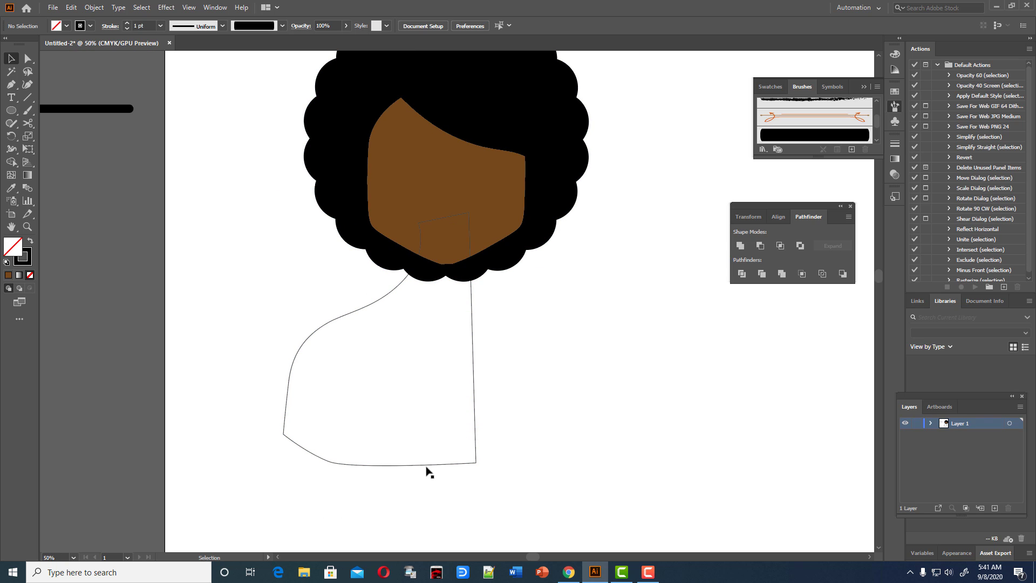
- Bow the half-bust's bottom edge downward with the Curvature tool
{"action": "left_click", "coordinate": [427, 465]}
{"action": "left_click", "coordinate": [27, 84]}
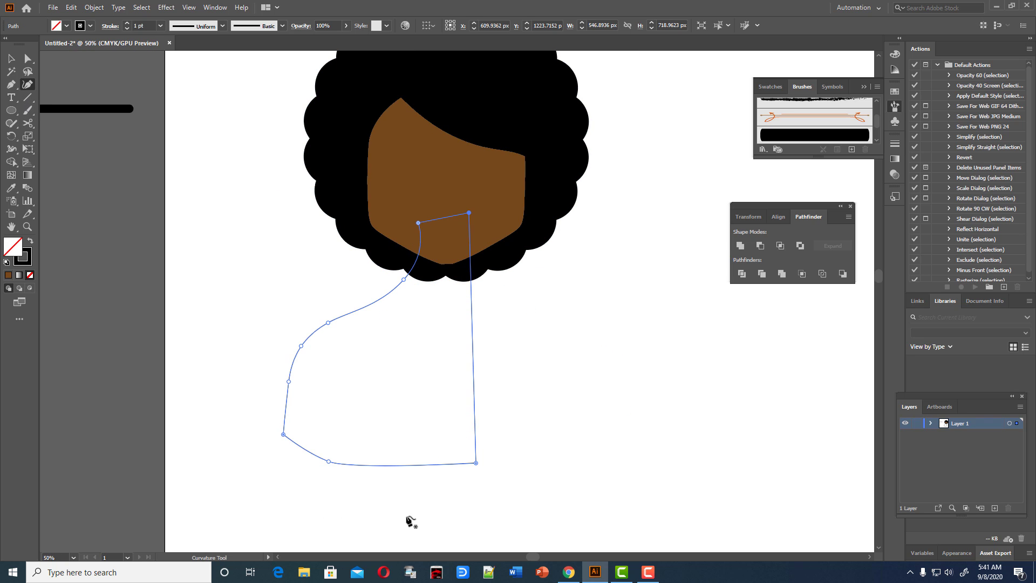
{"action": "left_click_drag", "start_coordinate": [381, 466], "coordinate": [381, 476]}
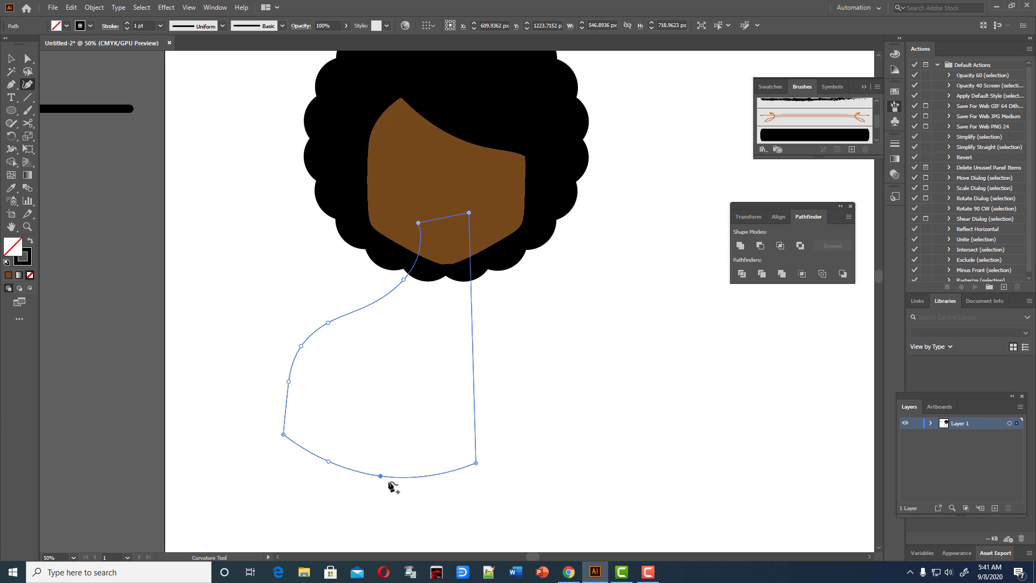
- Paste a copy of the half-bust in front and reflect it vertically
{"action": "left_click", "coordinate": [12, 60]}
{"action": "left_click", "coordinate": [521, 329]}
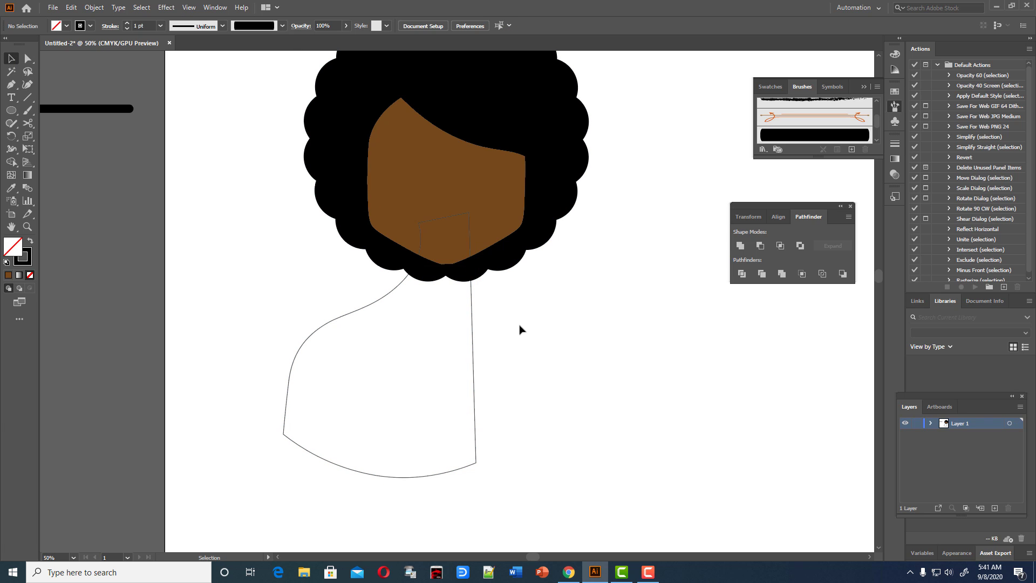
{"action": "left_click", "coordinate": [474, 343]}
{"action": "key", "text": "a"}
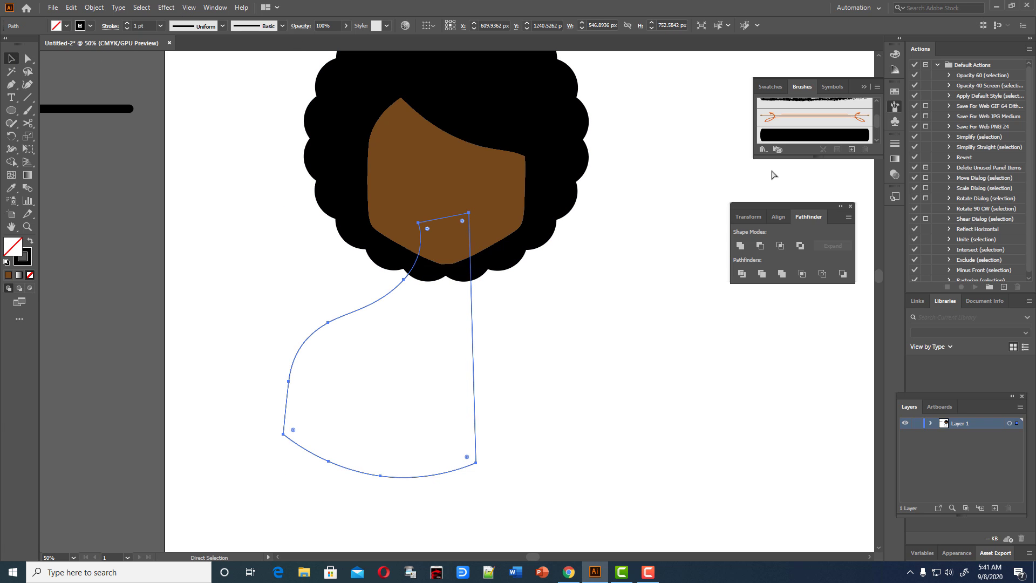
{"action": "key", "text": "v"}
{"action": "right_click", "coordinate": [461, 326]}
{"action": "mouse_move", "coordinate": [494, 490]}
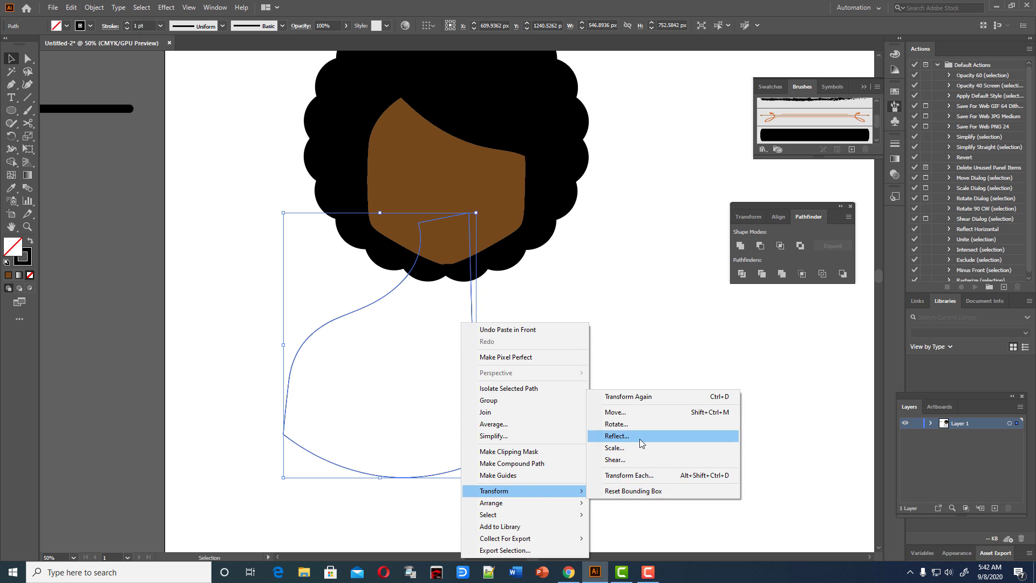
{"action": "left_click", "coordinate": [639, 438]}
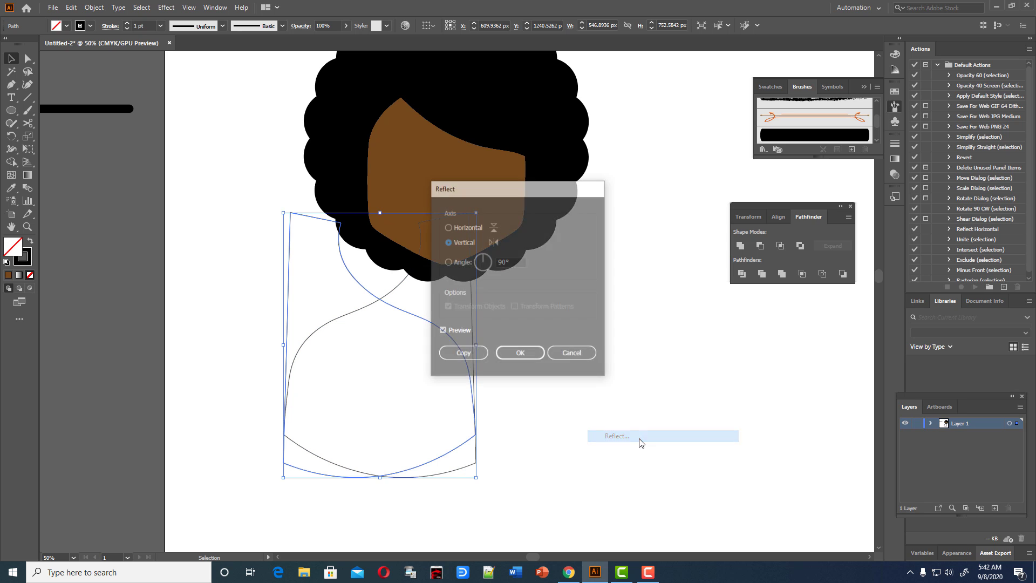
{"action": "left_click", "coordinate": [518, 357]}
- Move the mirrored copy right to form the right shoulder
{"action": "mouse_move", "coordinate": [383, 298]}
{"action": "left_mouse_down"}
{"action": "mouse_move", "coordinate": [512, 311]}
{"action": "mouse_move", "coordinate": [383, 302]}
{"action": "left_mouse_up"}
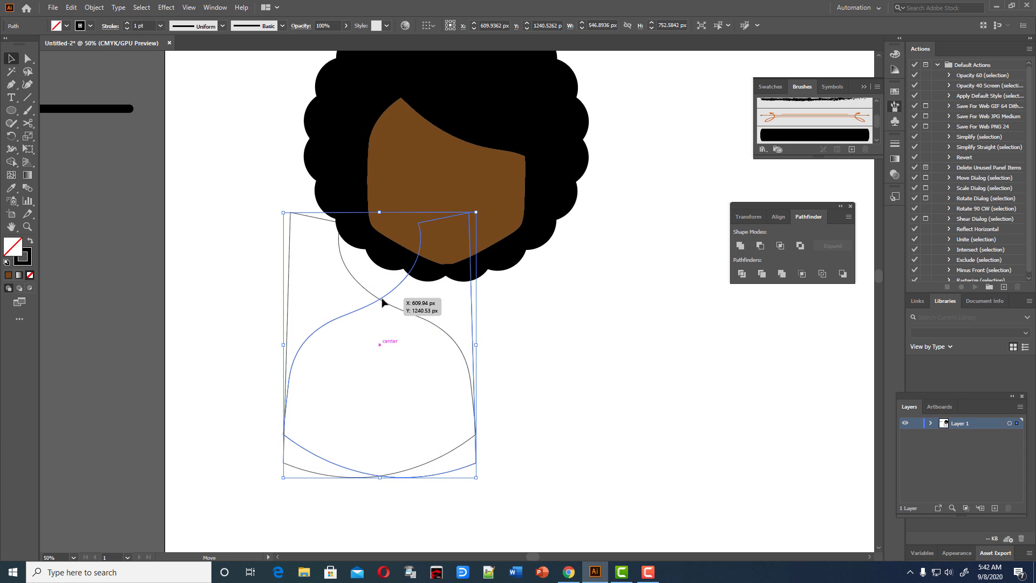
{"action": "left_click", "coordinate": [546, 333]}
{"action": "mouse_move", "coordinate": [402, 288]}
{"action": "left_mouse_down"}
{"action": "mouse_move", "coordinate": [543, 294]}
{"action": "mouse_move", "coordinate": [527, 280]}
{"action": "mouse_move", "coordinate": [469, 288]}
{"action": "mouse_move", "coordinate": [488, 290]}
{"action": "left_mouse_up"}
{"action": "left_click", "coordinate": [637, 327]}
- Select both bust halves and unite them into one shape
{"action": "scroll", "coordinate": [638, 329], "scroll_direction": "down", "scroll_amount": 2}
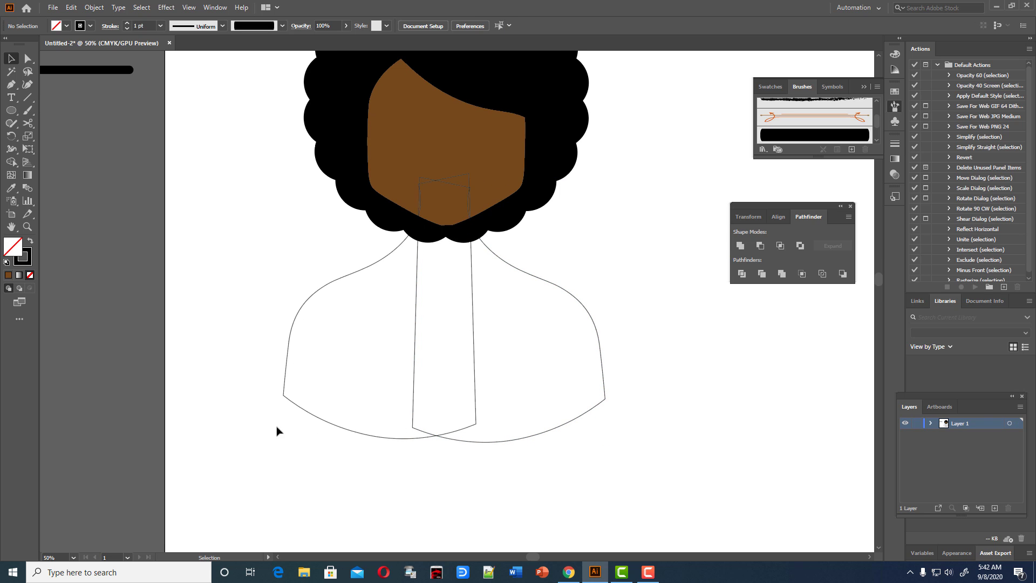
{"action": "left_click_drag", "start_coordinate": [469, 397], "coordinate": [630, 412]}
{"action": "right_click", "coordinate": [569, 347]}
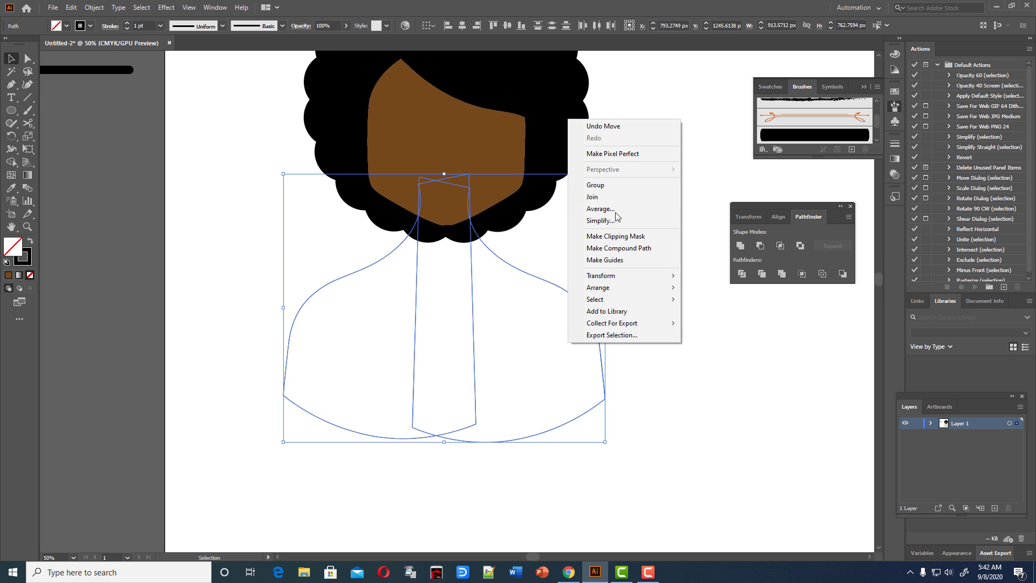
{"action": "left_click", "coordinate": [595, 184]}
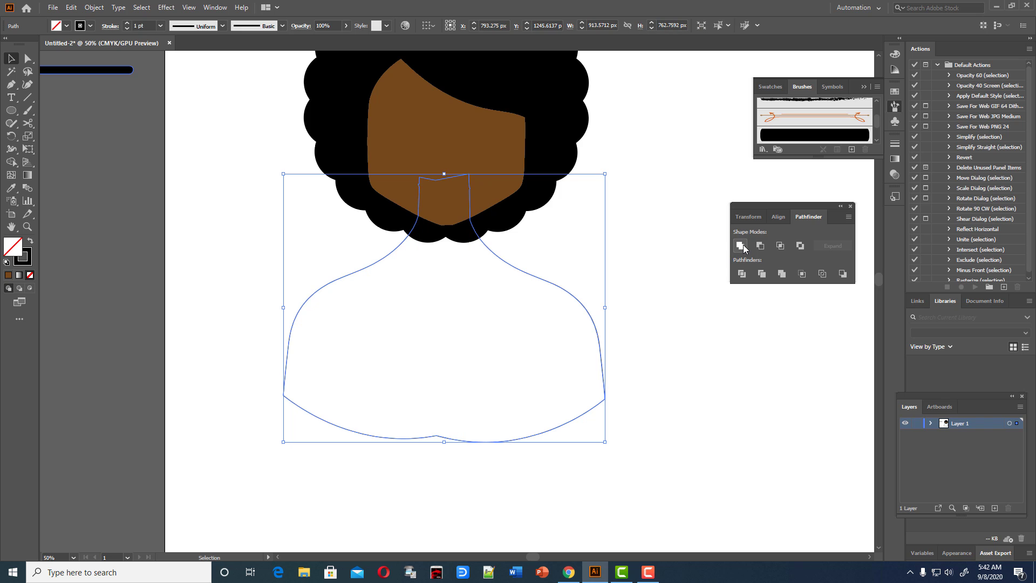
{"action": "left_click", "coordinate": [635, 394]}
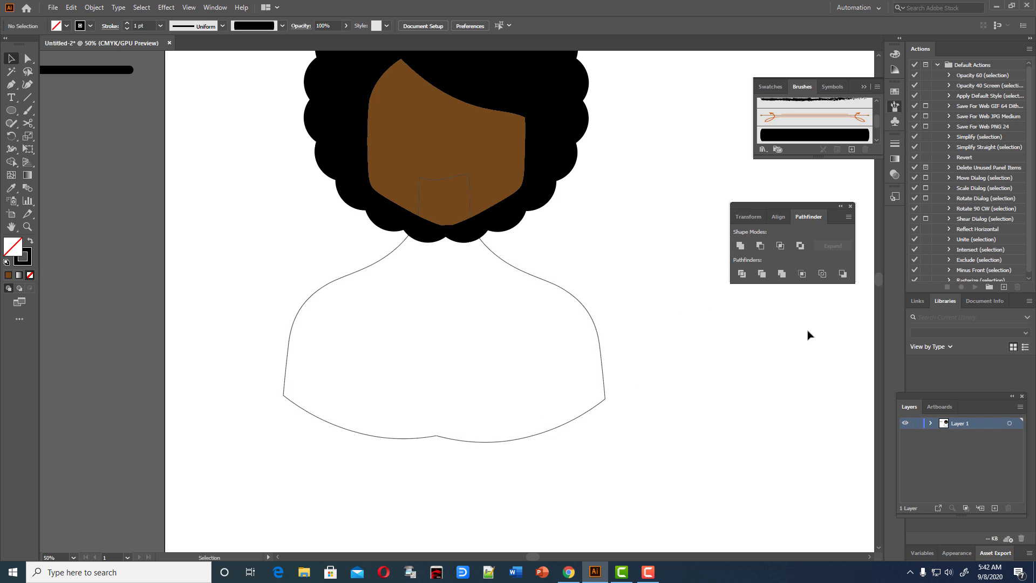
- Show the Pathfinder panel via Window and reselect the merged bust outline
{"action": "left_click", "coordinate": [215, 7]}
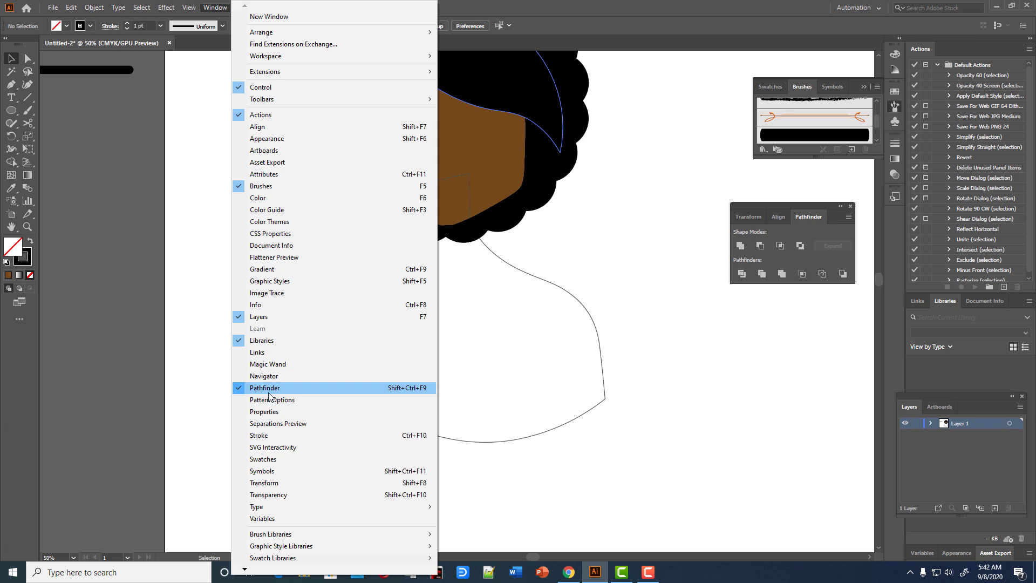
{"action": "left_click", "coordinate": [414, 389]}
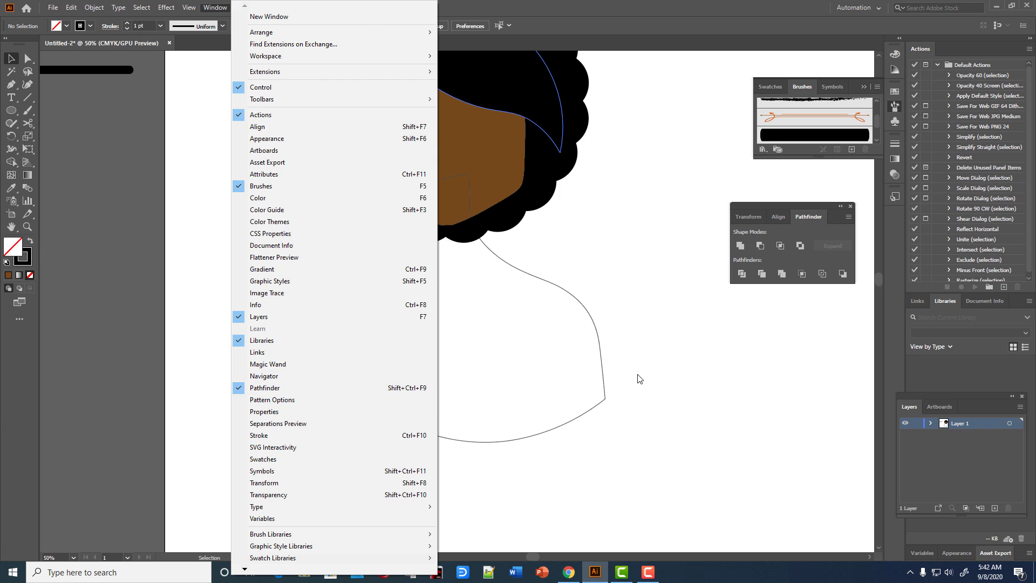
{"action": "left_click", "coordinate": [549, 431]}
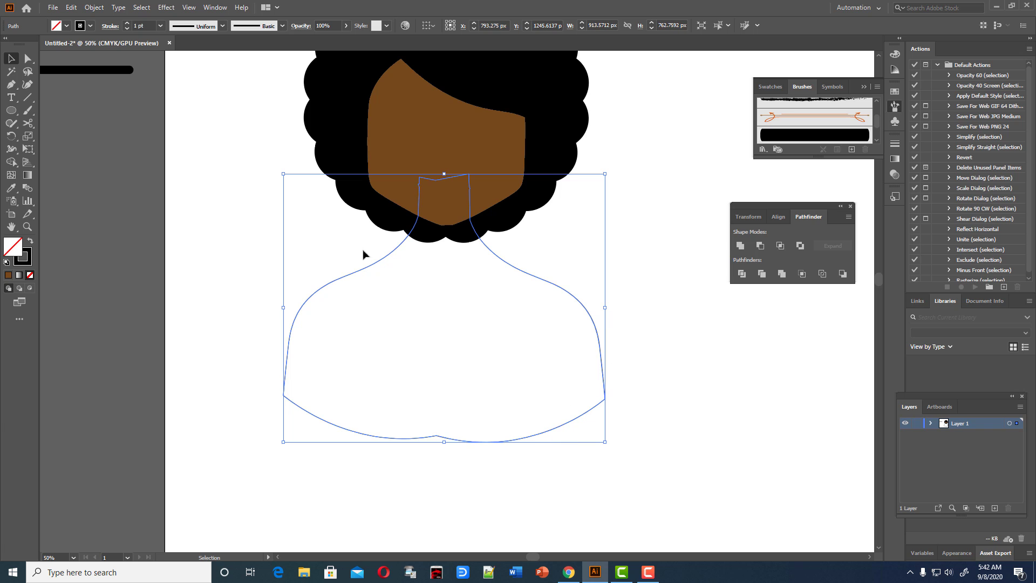
{"action": "left_click", "coordinate": [28, 84]}
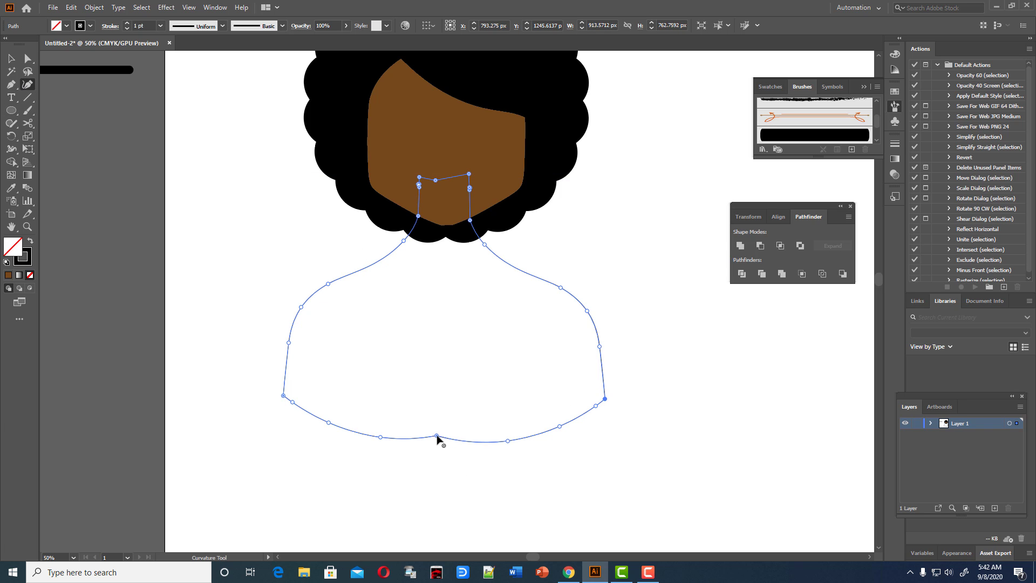
- Lower the bust's bottom curve, adjust the neck points, and reselect the body outline
{"action": "left_click_drag", "start_coordinate": [437, 435], "coordinate": [439, 447]}
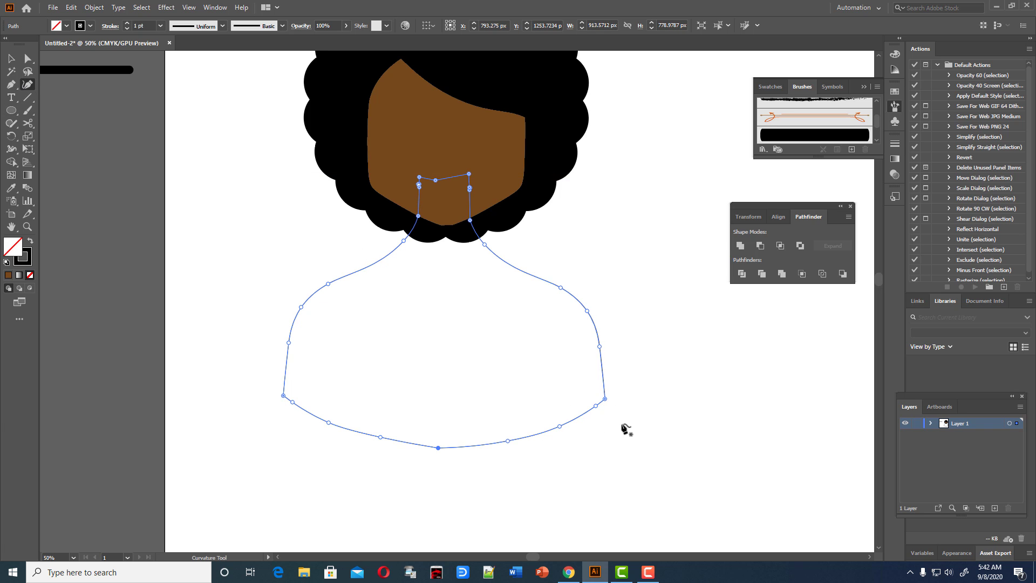
{"action": "scroll", "coordinate": [626, 429], "scroll_direction": "up", "scroll_amount": 3}
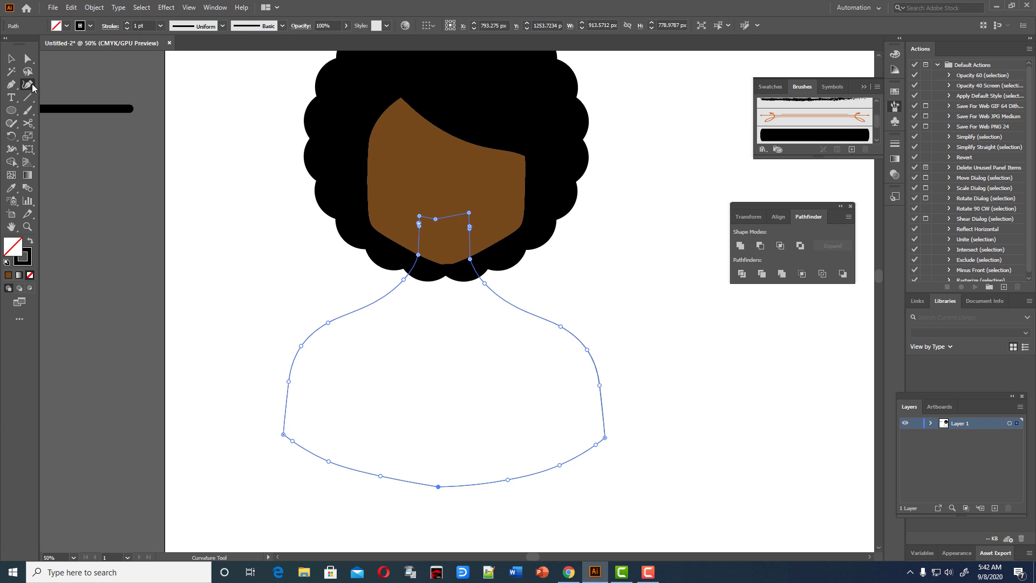
{"action": "left_click", "coordinate": [474, 261]}
{"action": "left_click_drag", "start_coordinate": [420, 255], "coordinate": [413, 263]}
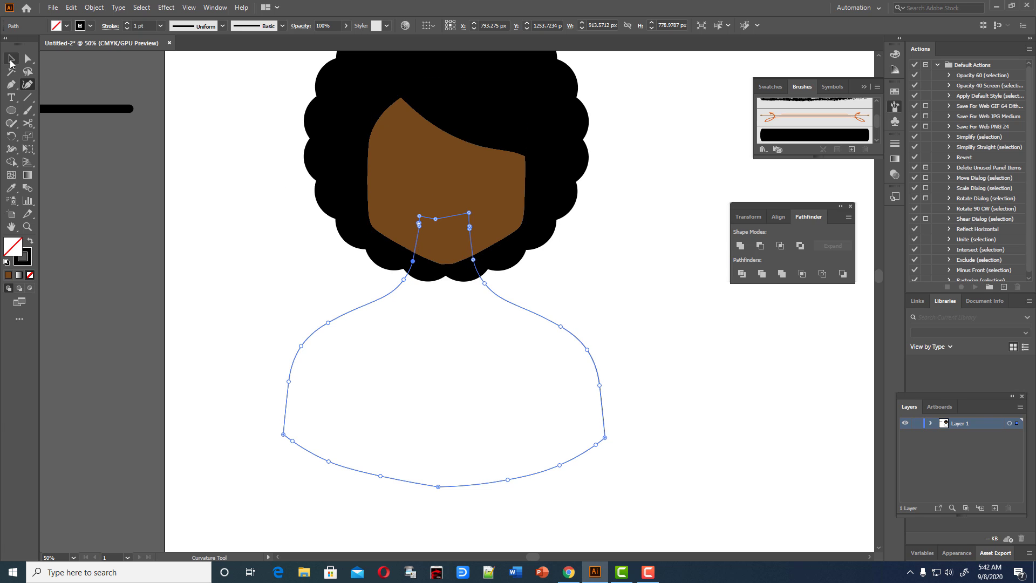
{"action": "left_click", "coordinate": [10, 60]}
{"action": "left_click", "coordinate": [562, 344]}
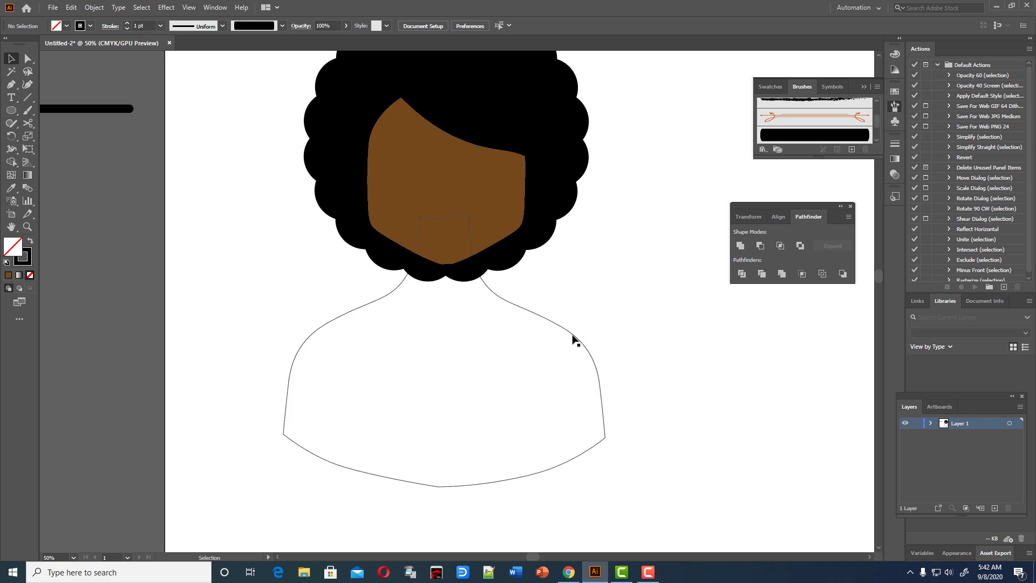
{"action": "left_click", "coordinate": [574, 339]}
- Eyedropper the face's brown fill onto the body shape
{"action": "key", "text": "i"}
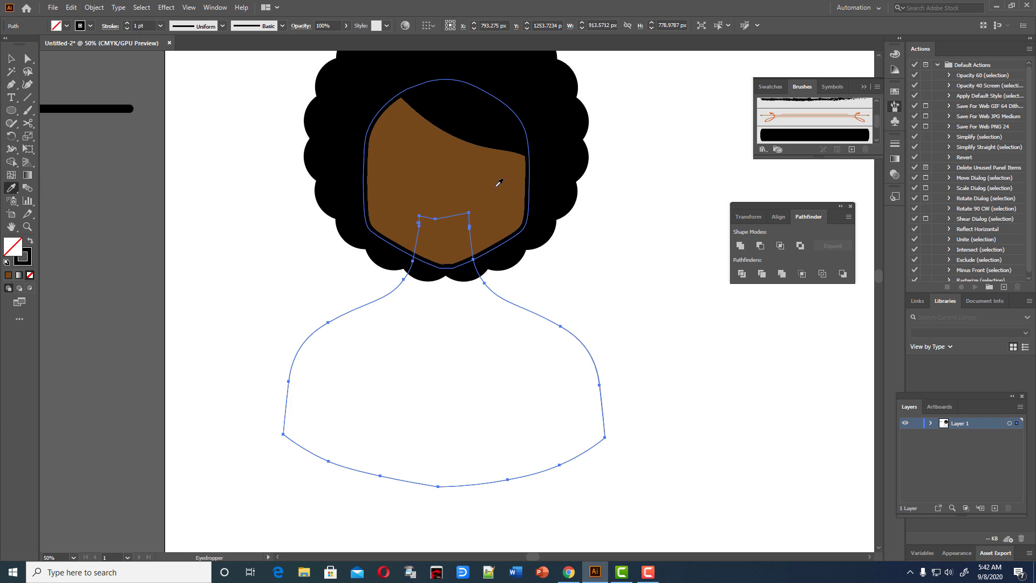
{"action": "left_click", "coordinate": [499, 183]}
{"action": "left_click", "coordinate": [10, 60]}
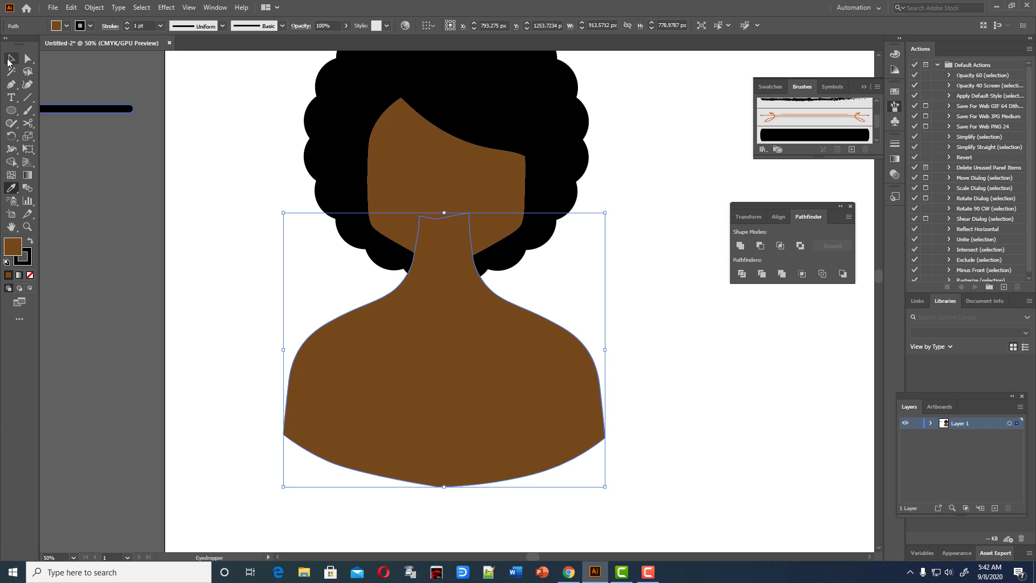
{"action": "left_click", "coordinate": [523, 224]}
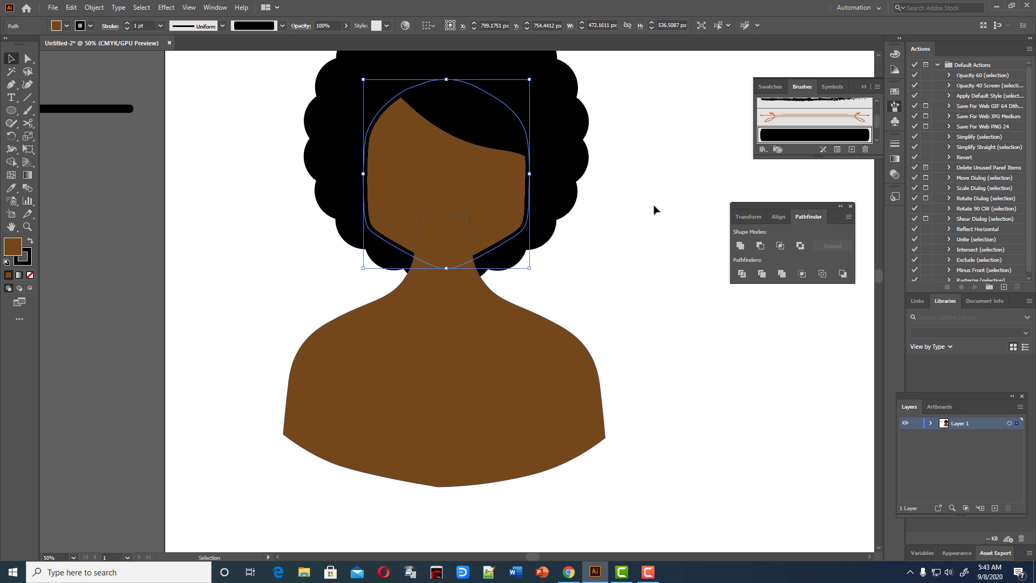
- Give the body outline the thick black brush from the Brushes panel
{"action": "left_click", "coordinate": [640, 216]}
{"action": "left_click", "coordinate": [526, 318]}
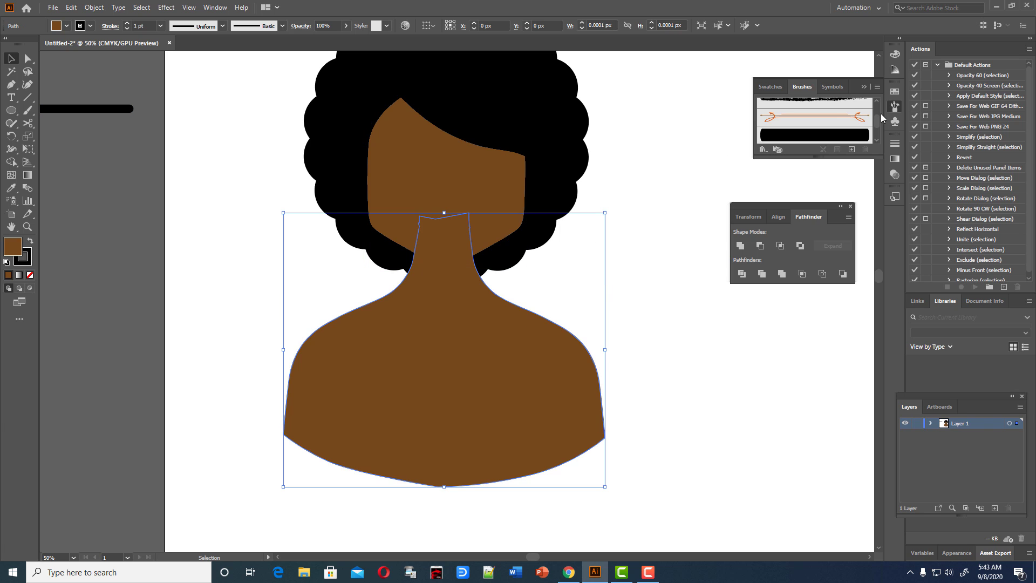
{"action": "left_click", "coordinate": [814, 134]}
{"action": "left_click", "coordinate": [674, 230]}
{"action": "left_click", "coordinate": [533, 311]}
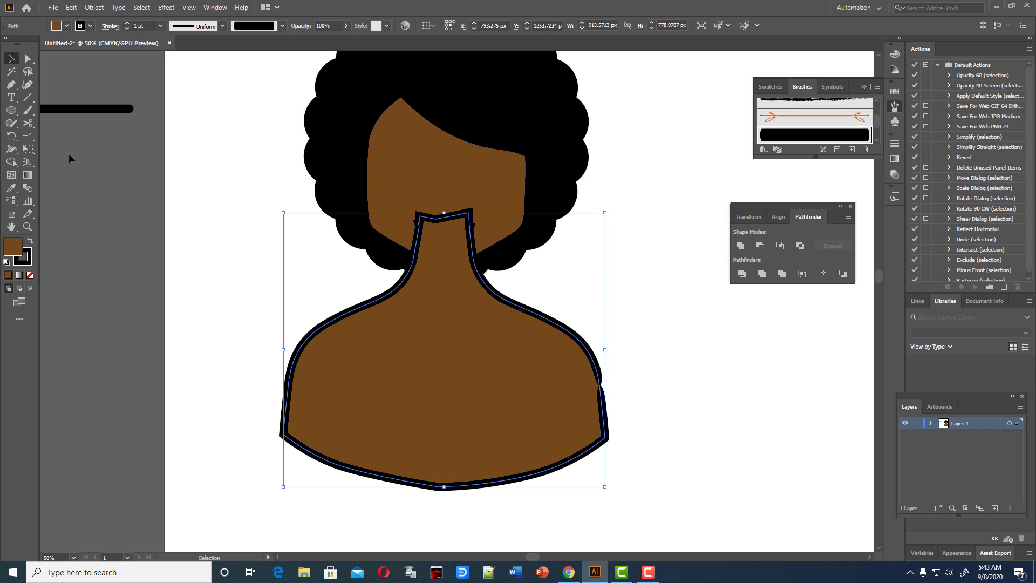
{"action": "left_click", "coordinate": [695, 392]}
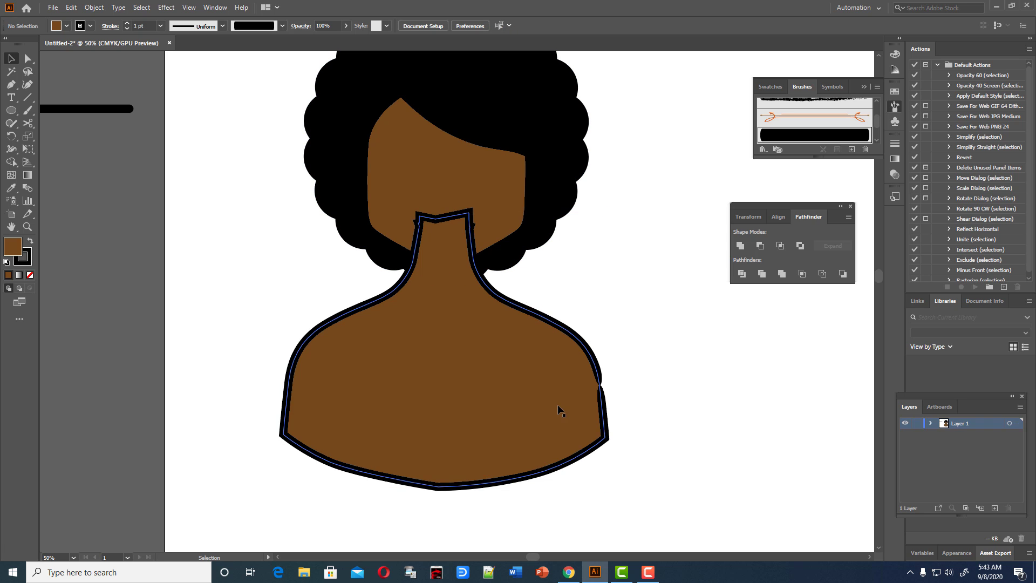
{"action": "left_click", "coordinate": [601, 389]}
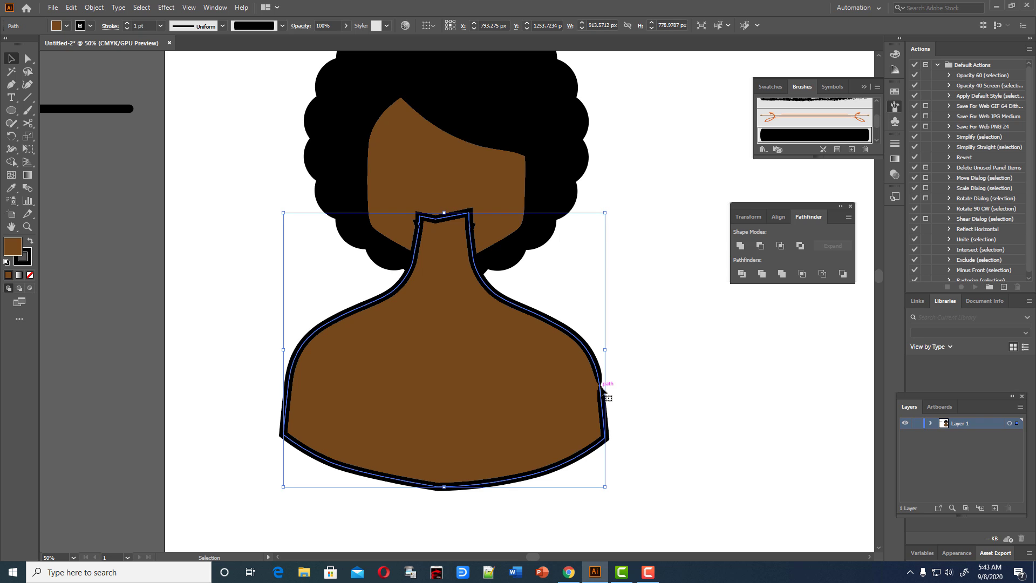
- Join the open ends of the body path, accepting the warning
{"action": "right_click", "coordinate": [602, 387]}
{"action": "left_click", "coordinate": [628, 244]}
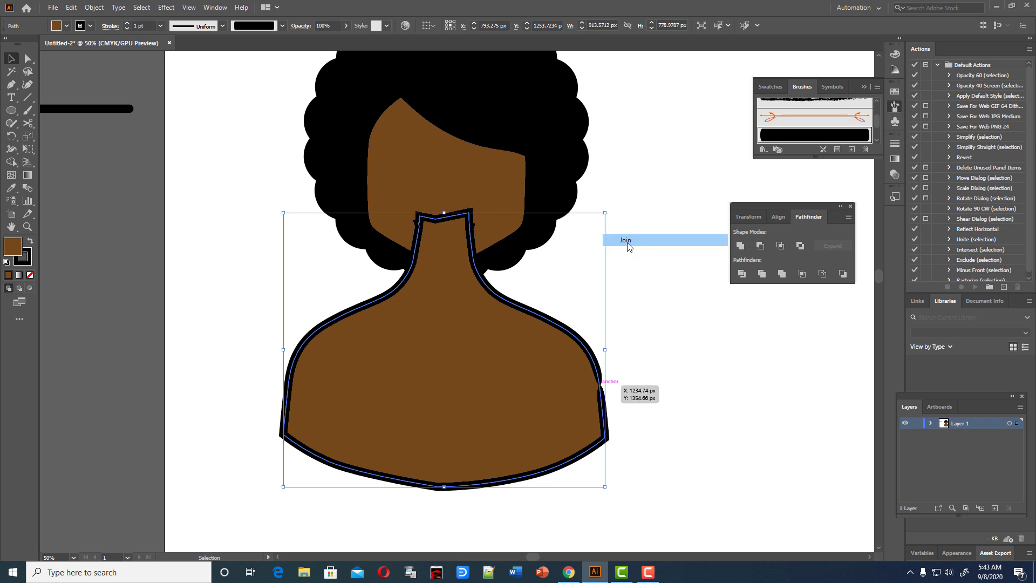
{"action": "left_click", "coordinate": [624, 311]}
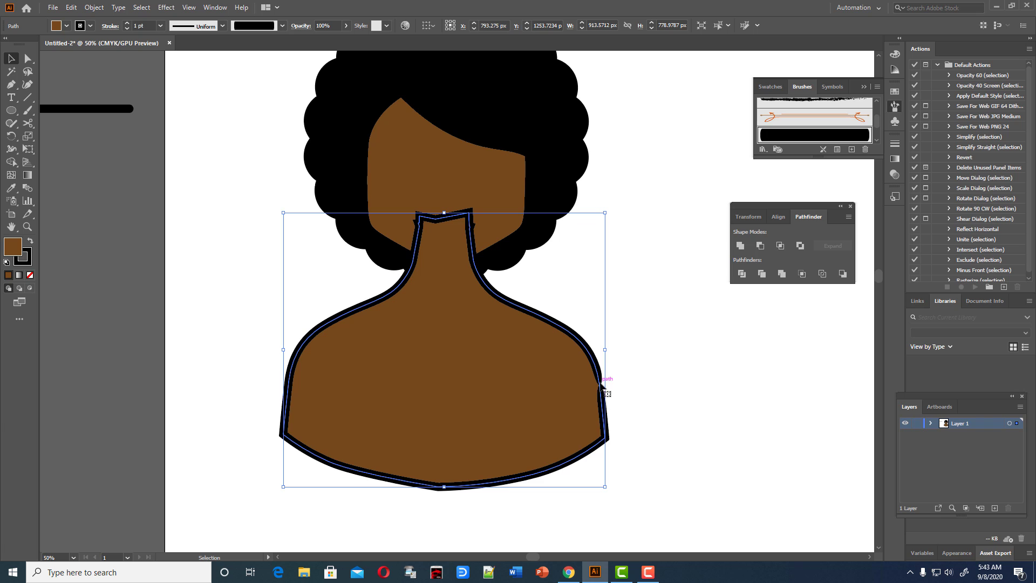
- Delete the right shoulder anchors so that side becomes one straight edge
{"action": "left_click_drag", "start_coordinate": [11, 84], "coordinate": [33, 112]}
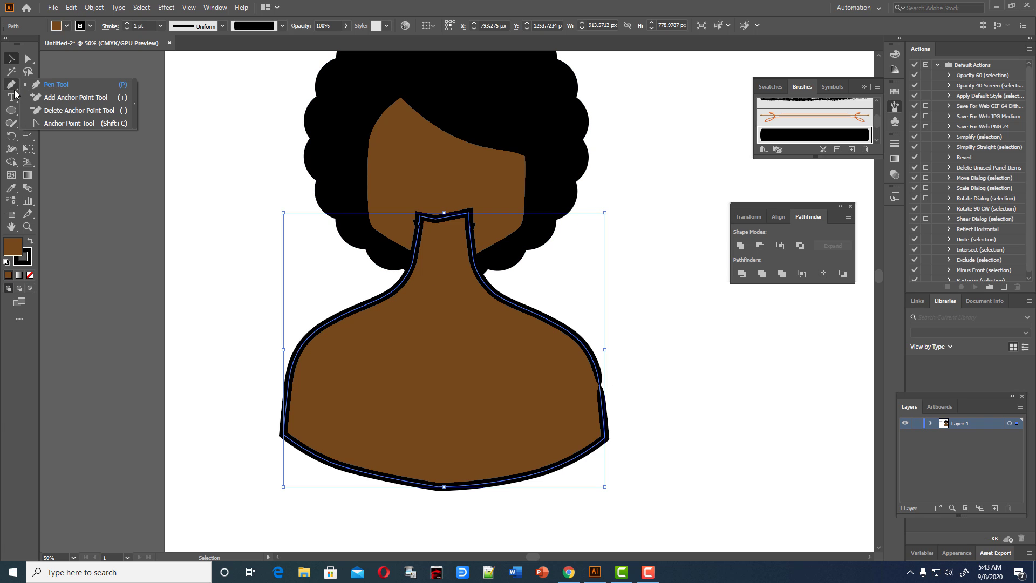
{"action": "left_click", "coordinate": [41, 111]}
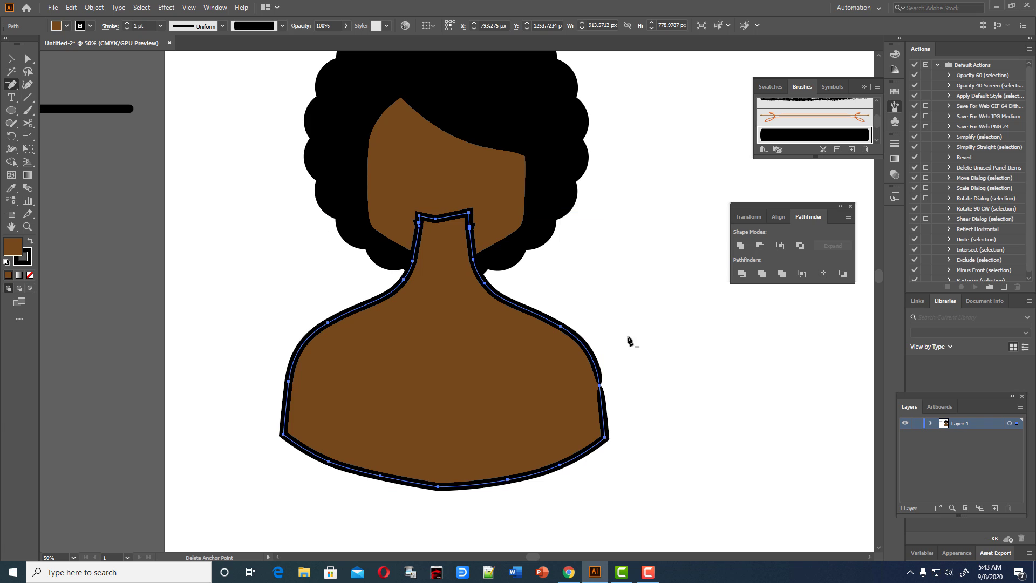
{"action": "left_click", "coordinate": [602, 384]}
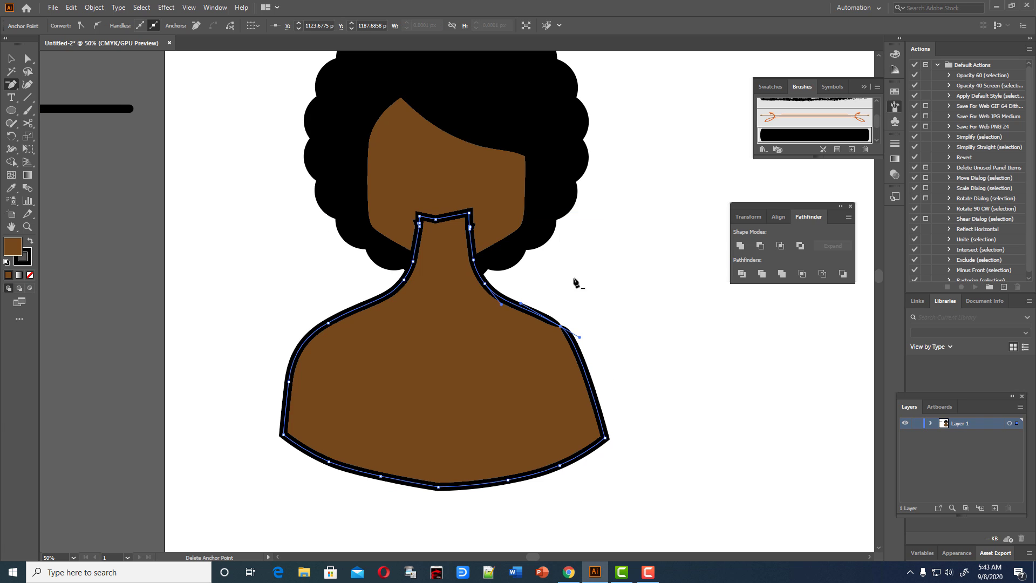
{"action": "left_click", "coordinate": [562, 327]}
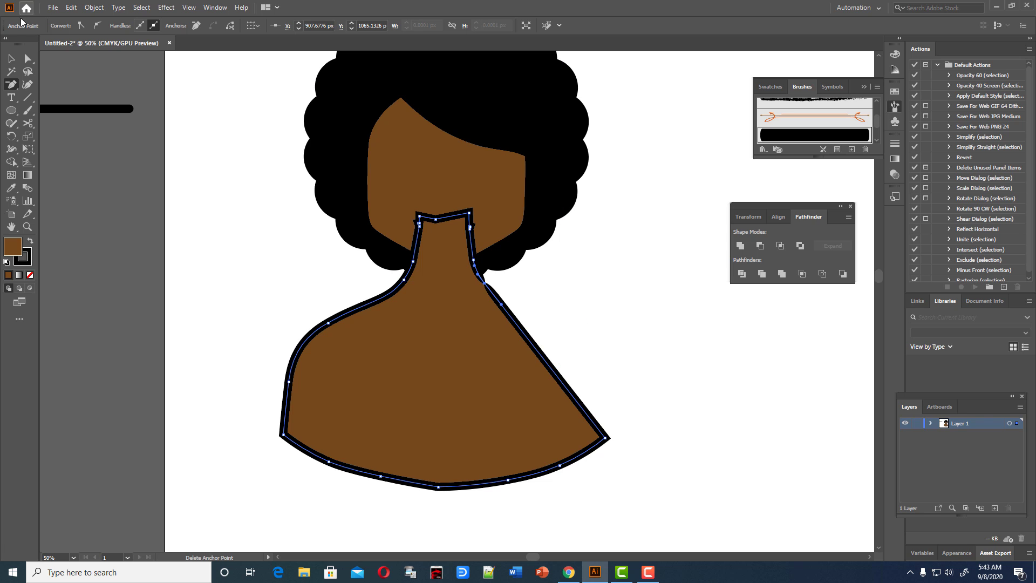
- Move the body shape down below the head
{"action": "left_click", "coordinate": [11, 58]}
{"action": "left_click", "coordinate": [641, 279]}
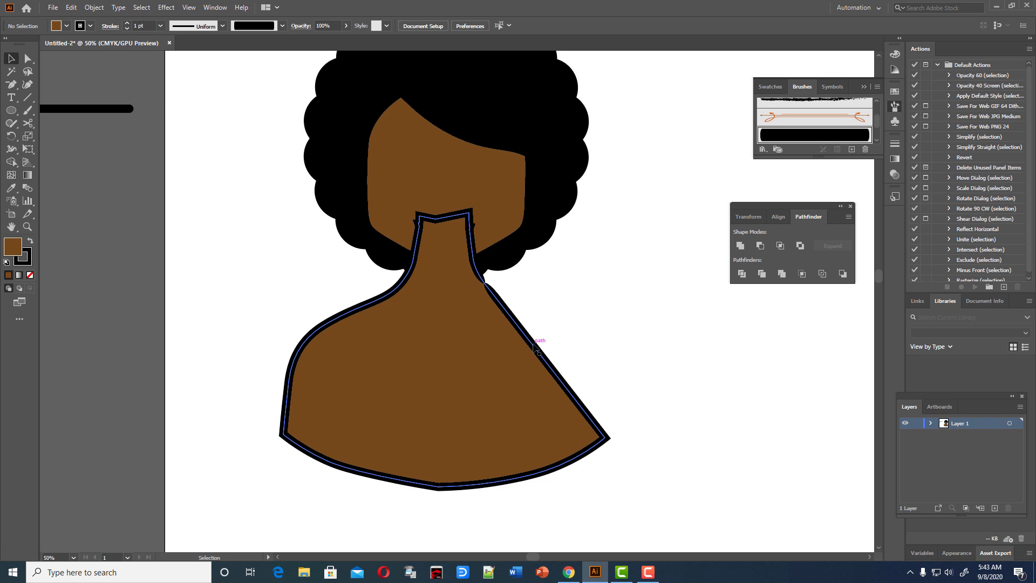
{"action": "left_click", "coordinate": [536, 348]}
{"action": "scroll", "coordinate": [552, 320], "scroll_direction": "down", "scroll_amount": 1}
{"action": "scroll", "coordinate": [551, 326], "scroll_direction": "down", "scroll_amount": 1}
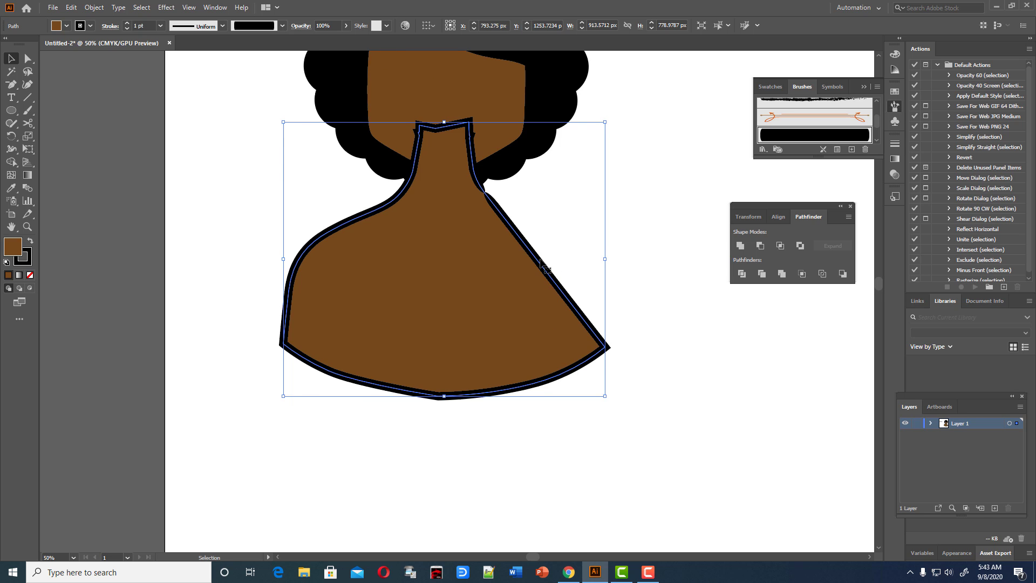
{"action": "left_click_drag", "start_coordinate": [544, 265], "coordinate": [551, 417]}
{"action": "scroll", "coordinate": [572, 377], "scroll_direction": "down", "scroll_amount": 1}
{"action": "scroll", "coordinate": [656, 361], "scroll_direction": "down", "scroll_amount": 1}
{"action": "left_click", "coordinate": [655, 361]}
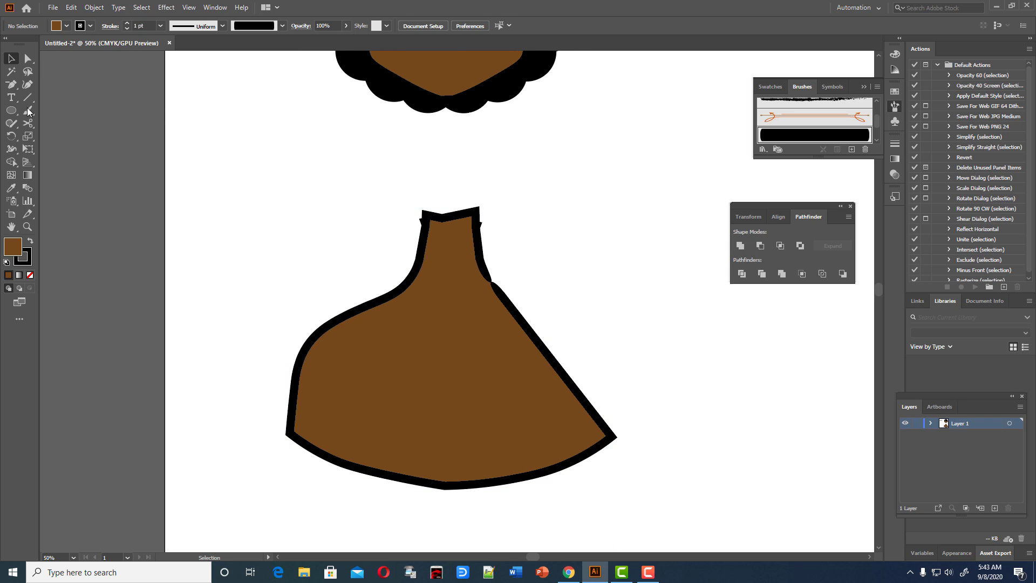
{"action": "left_click", "coordinate": [28, 112]}
- Draw a brown rectangle over the body's right half and move it aside
{"action": "left_click", "coordinate": [50, 112]}
{"action": "scroll", "coordinate": [407, 238], "scroll_direction": "down", "scroll_amount": 1}
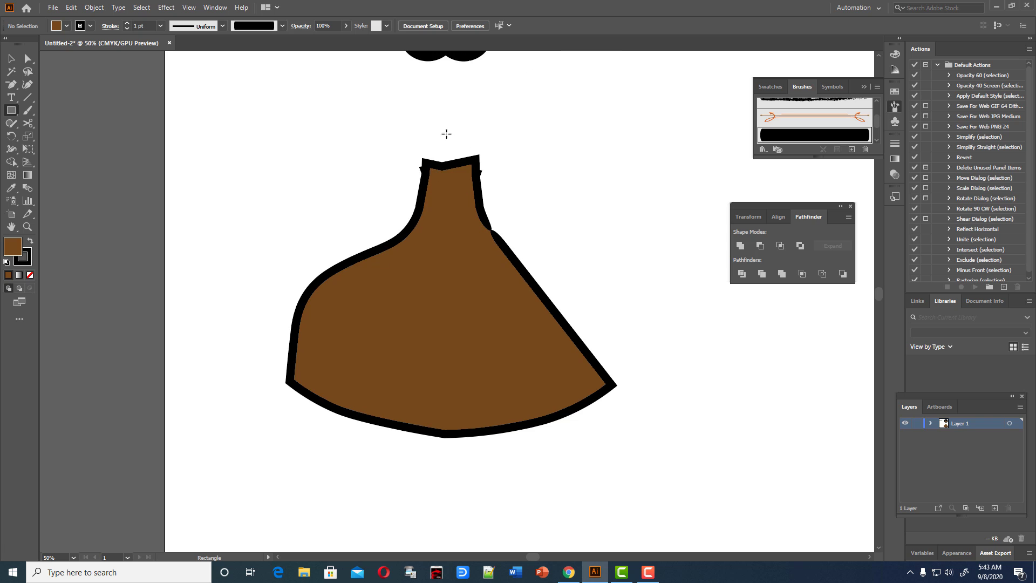
{"action": "left_click_drag", "start_coordinate": [441, 124], "coordinate": [649, 465]}
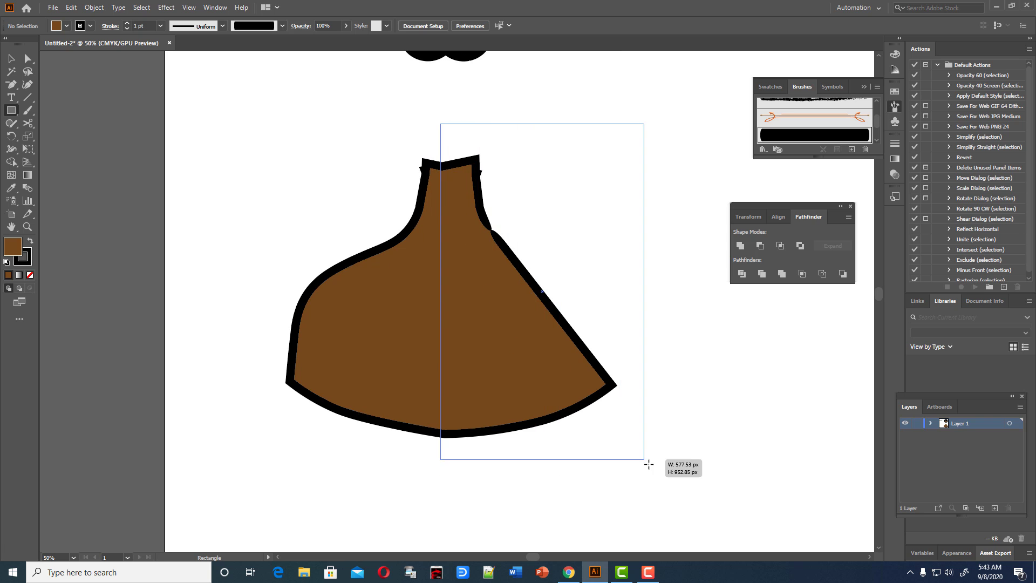
{"action": "left_click", "coordinate": [11, 59]}
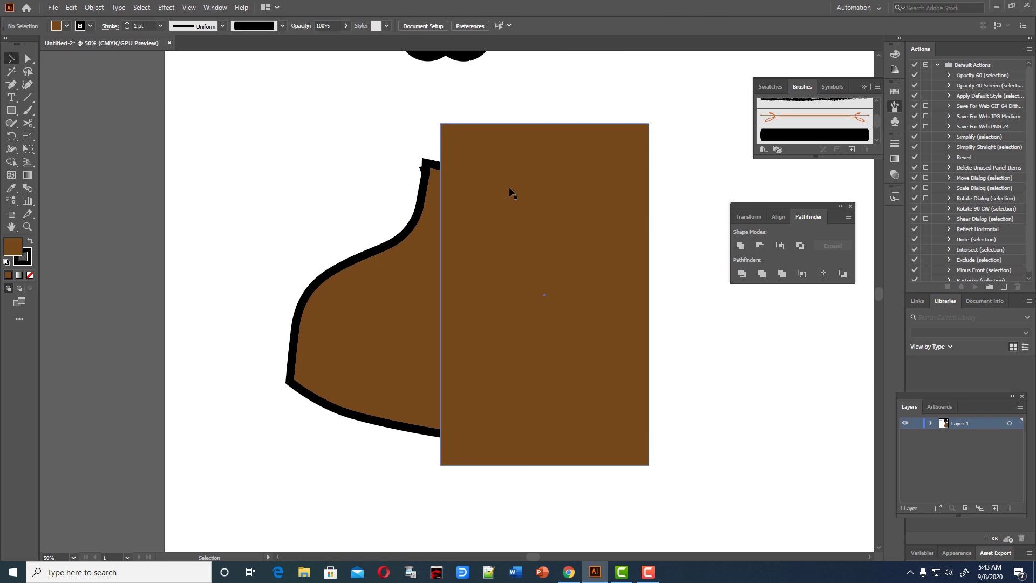
{"action": "left_click_drag", "start_coordinate": [529, 213], "coordinate": [665, 235]}
- Round the top-left neck corner and smooth the kink on the neck's left side
{"action": "left_click", "coordinate": [440, 181]}
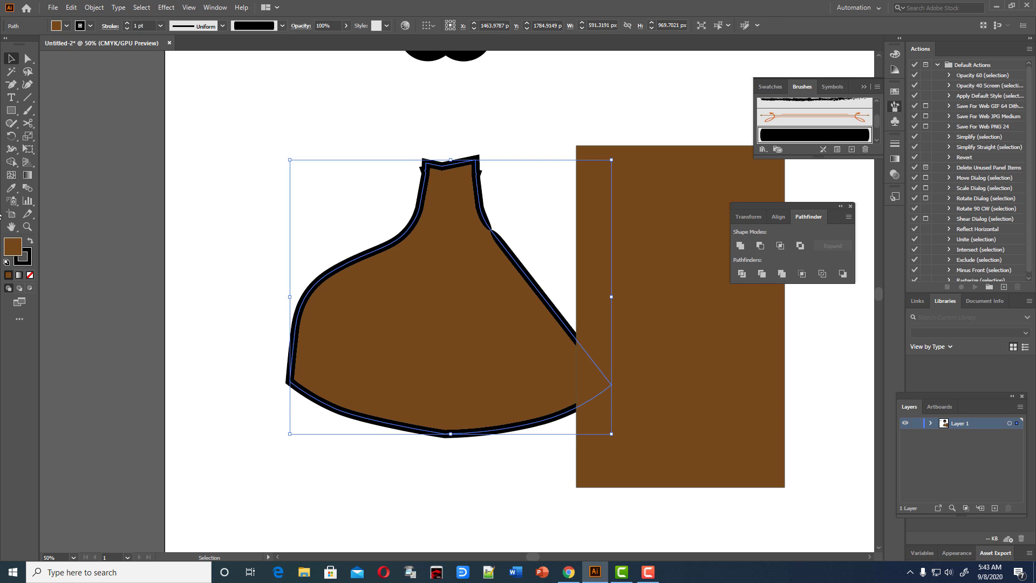
{"action": "left_click", "coordinate": [26, 86]}
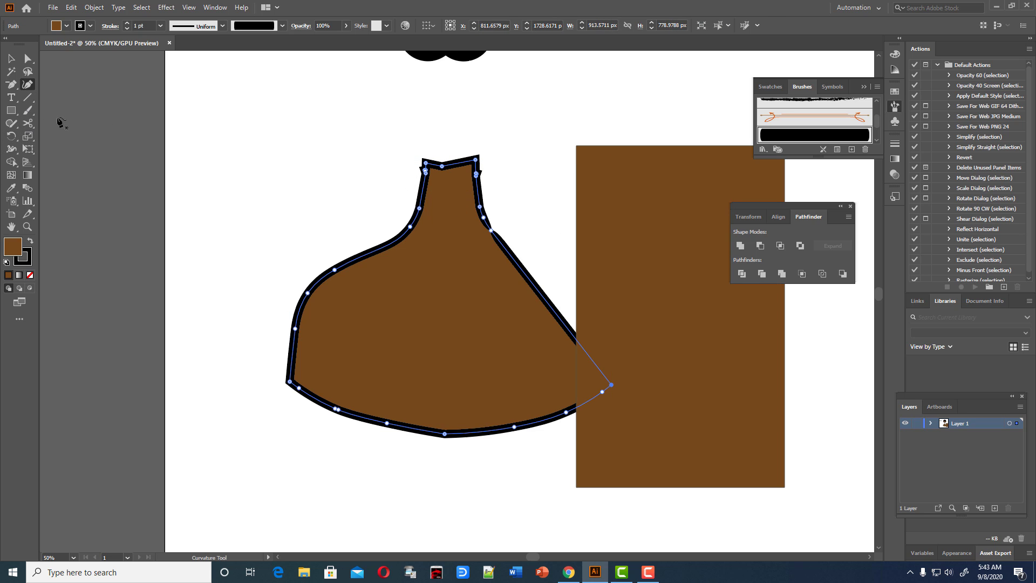
{"action": "left_click", "coordinate": [10, 90]}
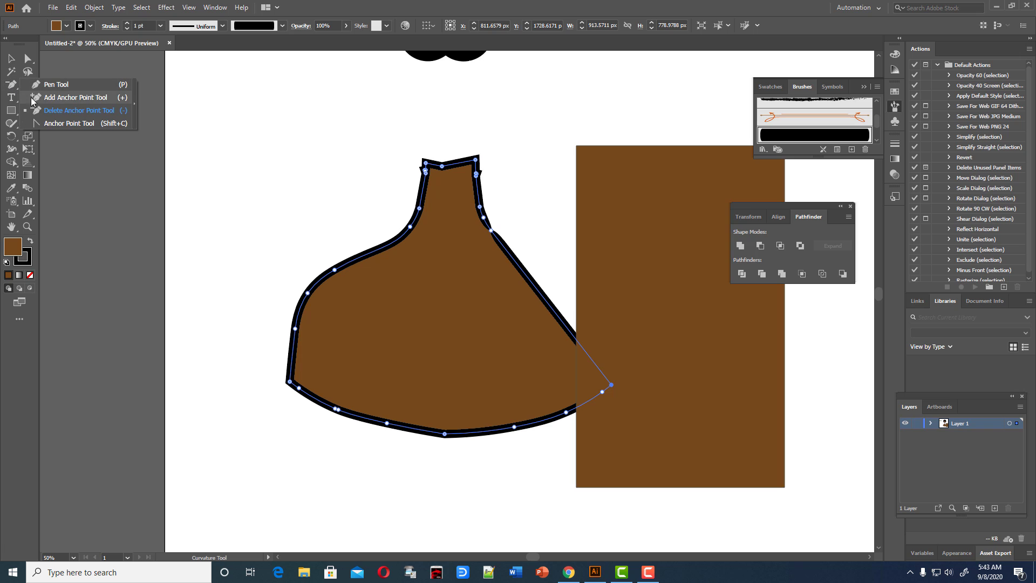
{"action": "left_click", "coordinate": [12, 125]}
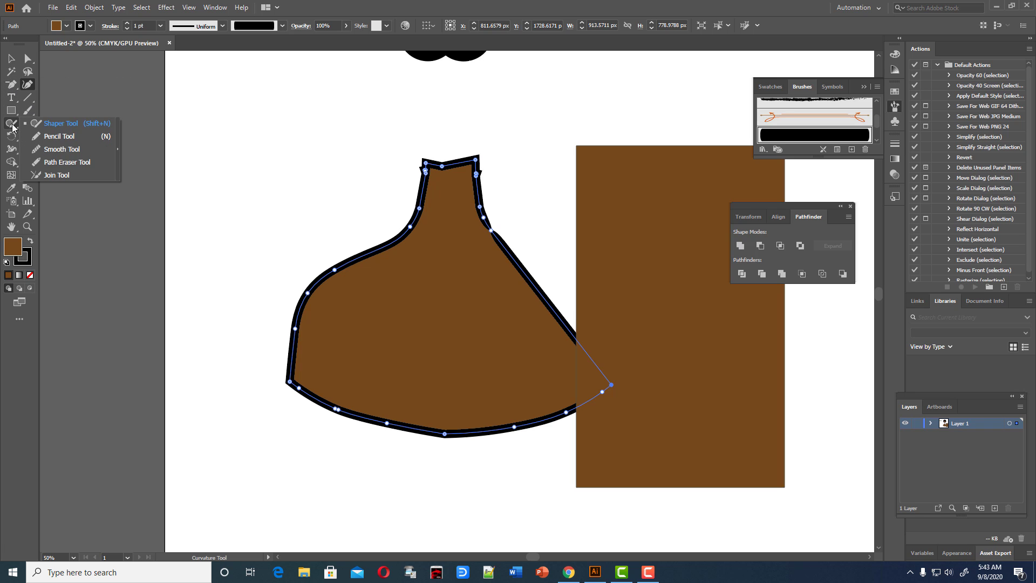
{"action": "left_click", "coordinate": [49, 151]}
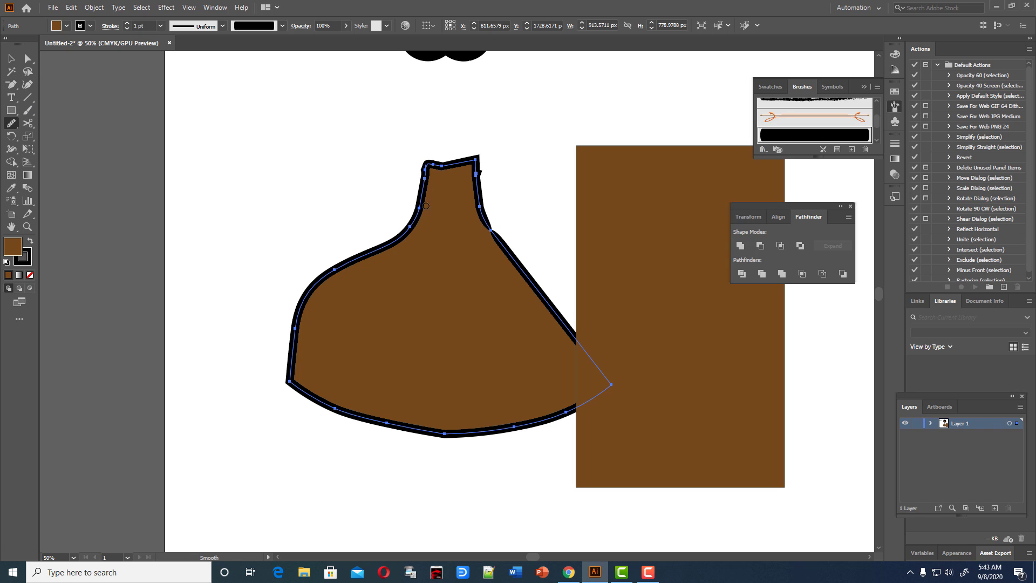
{"action": "left_click", "coordinate": [27, 87]}
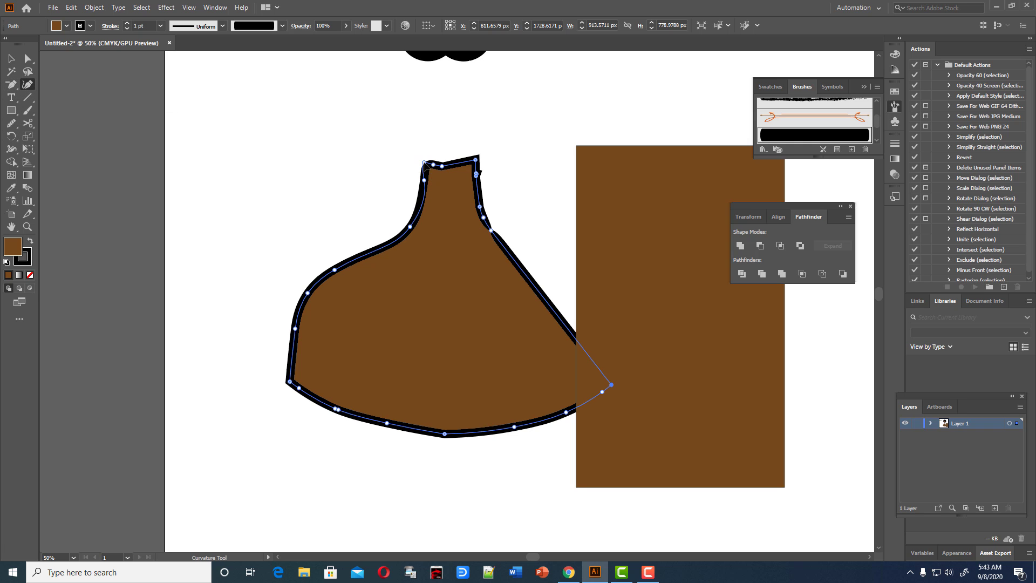
{"action": "double_click", "coordinate": [425, 164]}
{"action": "double_click", "coordinate": [424, 163]}
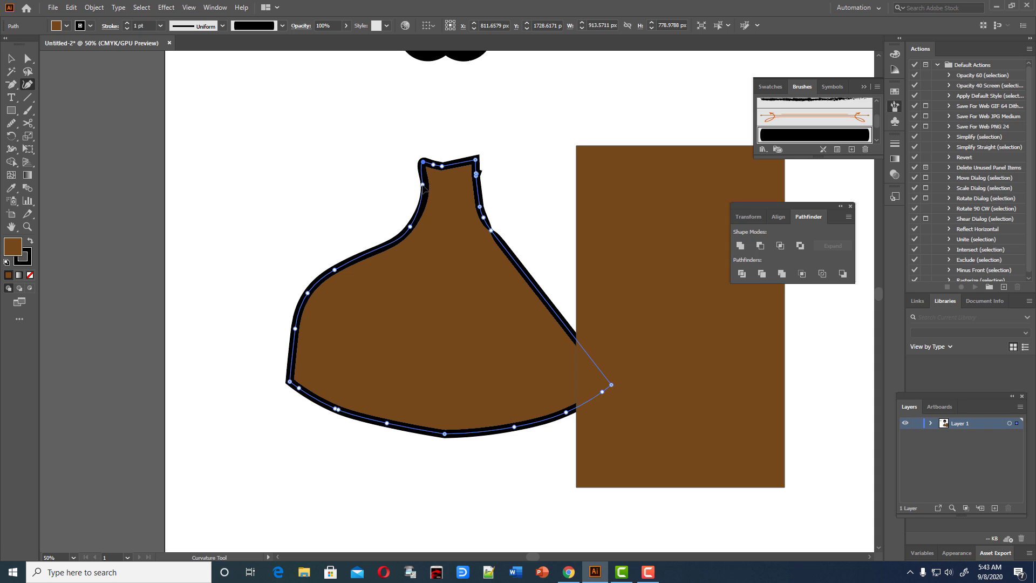
{"action": "double_click", "coordinate": [423, 185]}
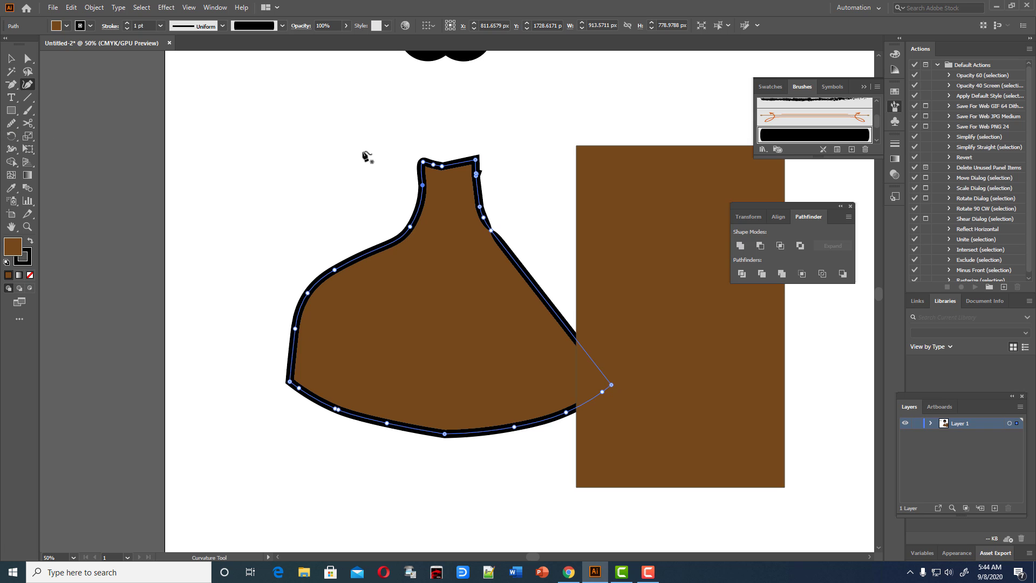
{"action": "double_click", "coordinate": [426, 162]}
- Put the rectangle back over the right half and select it with the bust
{"action": "left_click", "coordinate": [11, 58]}
{"action": "left_click", "coordinate": [540, 108]}
{"action": "left_click_drag", "start_coordinate": [692, 292], "coordinate": [561, 268]}
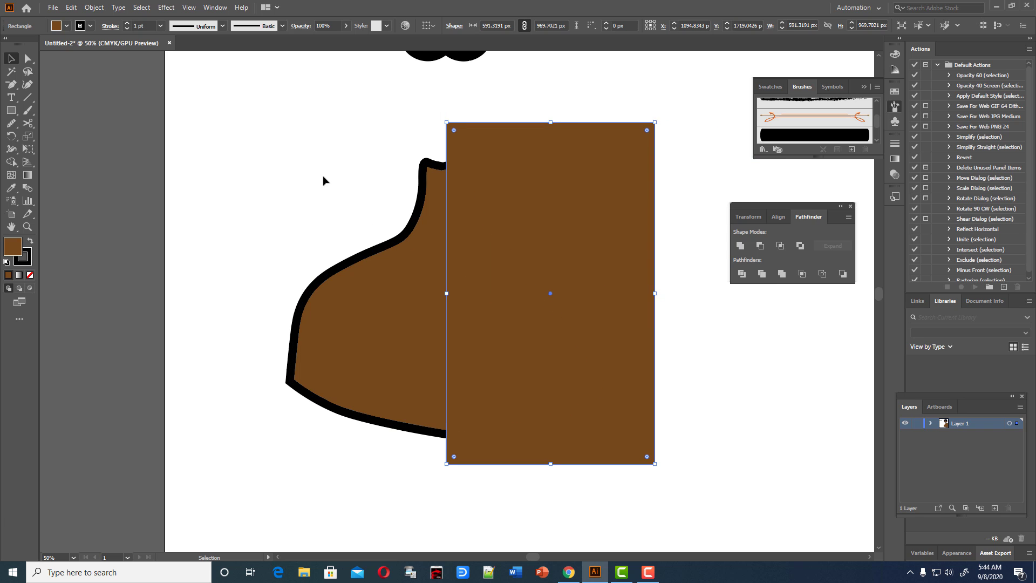
{"action": "left_click_drag", "start_coordinate": [285, 170], "coordinate": [718, 450]}
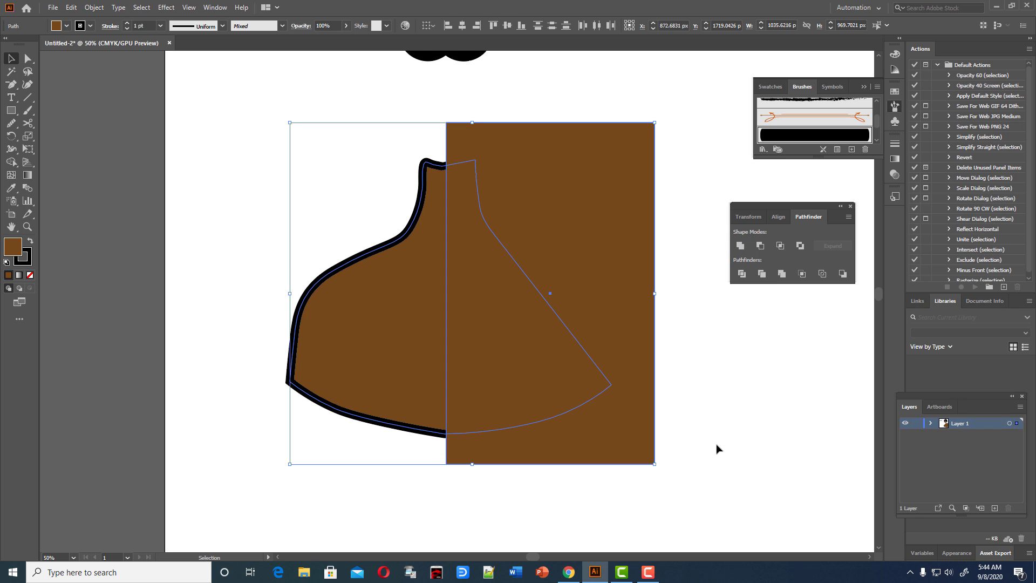
- Trim the bust to its left half with Pathfinder Minus Front
{"action": "left_click", "coordinate": [761, 246]}
{"action": "left_click", "coordinate": [660, 367]}
{"action": "left_click", "coordinate": [448, 298]}
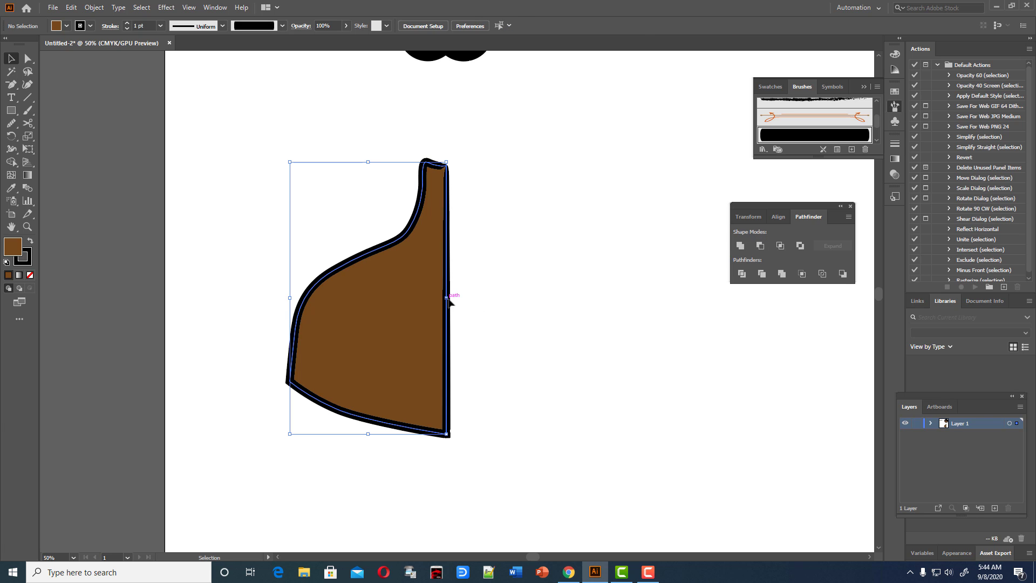
{"action": "key", "text": "a"}
{"action": "key", "text": "v"}
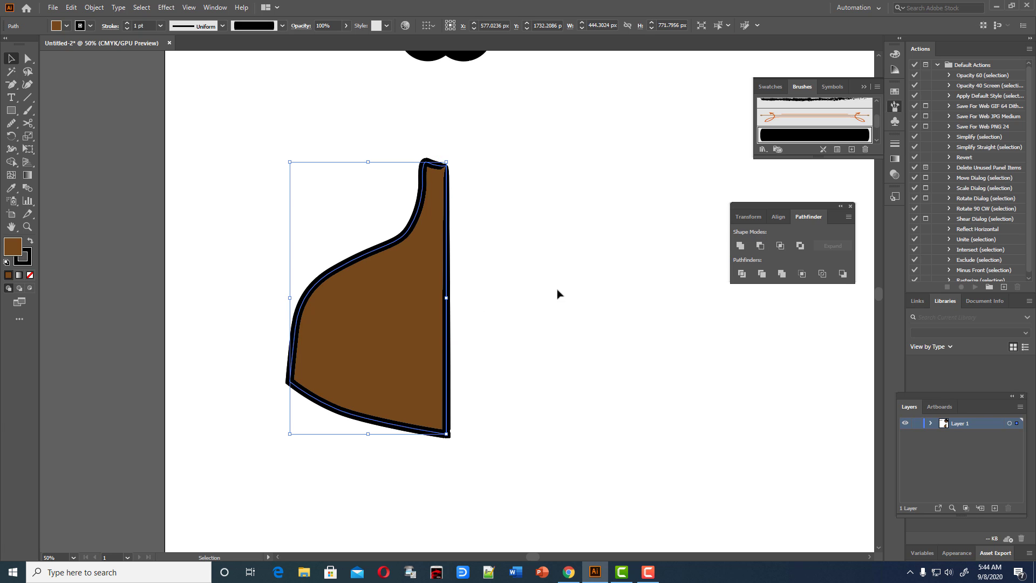
- Make a vertically reflected copy of the half-bust and move it to the right
{"action": "right_click", "coordinate": [444, 271]}
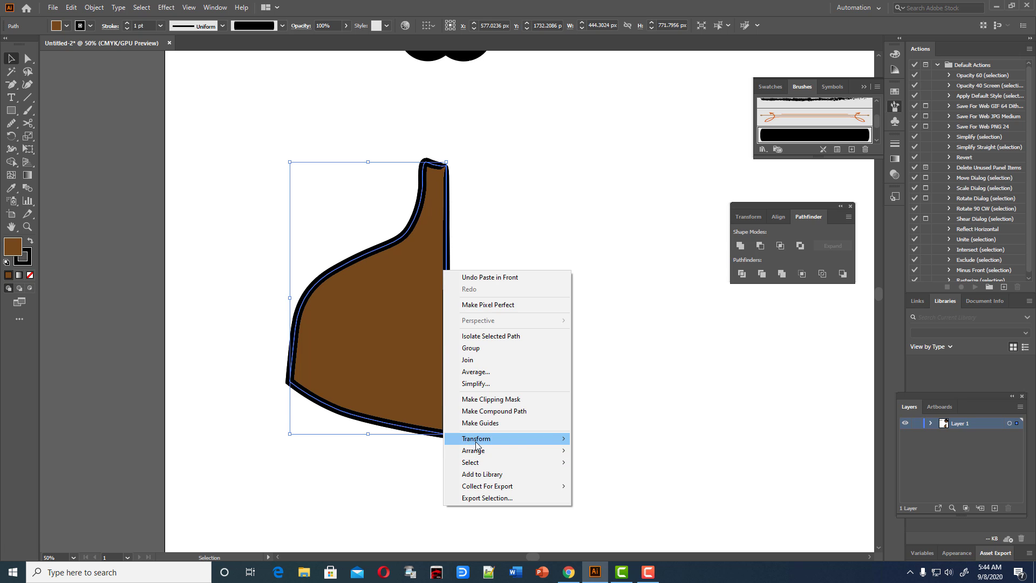
{"action": "mouse_move", "coordinate": [476, 438]}
{"action": "left_click", "coordinate": [611, 479]}
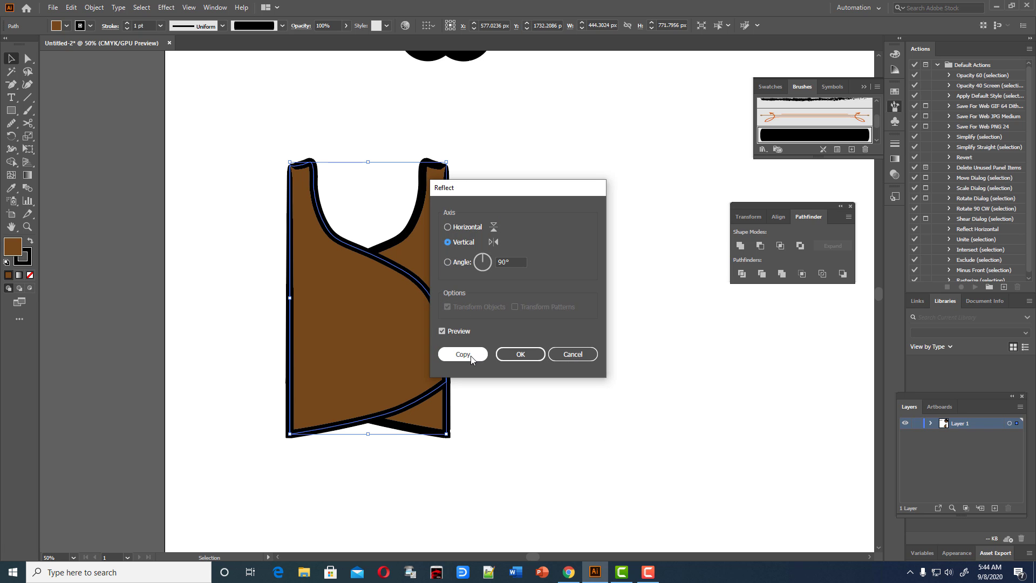
{"action": "left_click", "coordinate": [522, 357]}
{"action": "mouse_move", "coordinate": [435, 279]}
{"action": "left_mouse_down"}
{"action": "mouse_move", "coordinate": [592, 283]}
{"action": "mouse_move", "coordinate": [566, 278]}
{"action": "left_mouse_up"}
- Nudge the right half against the left and unite both into one shape
{"action": "left_click", "coordinate": [677, 414]}
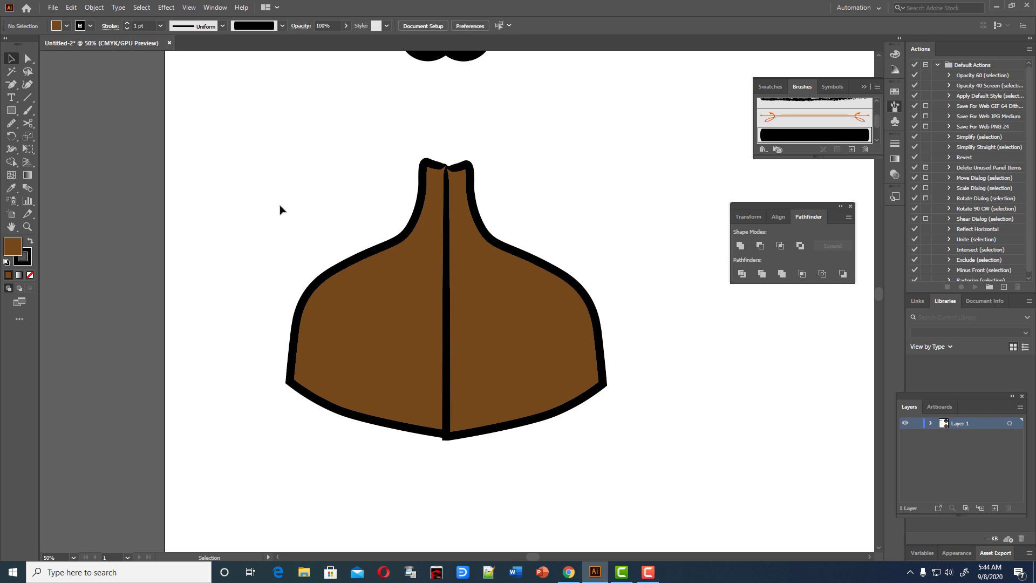
{"action": "left_click_drag", "start_coordinate": [605, 357], "coordinate": [597, 359]}
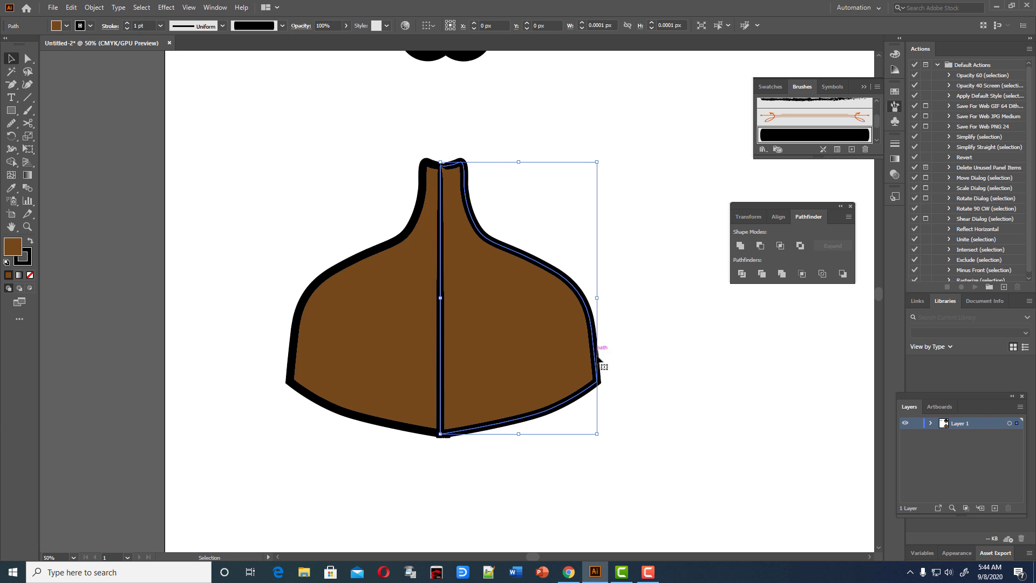
{"action": "left_click", "coordinate": [616, 384]}
{"action": "left_click_drag", "start_coordinate": [281, 153], "coordinate": [705, 429]}
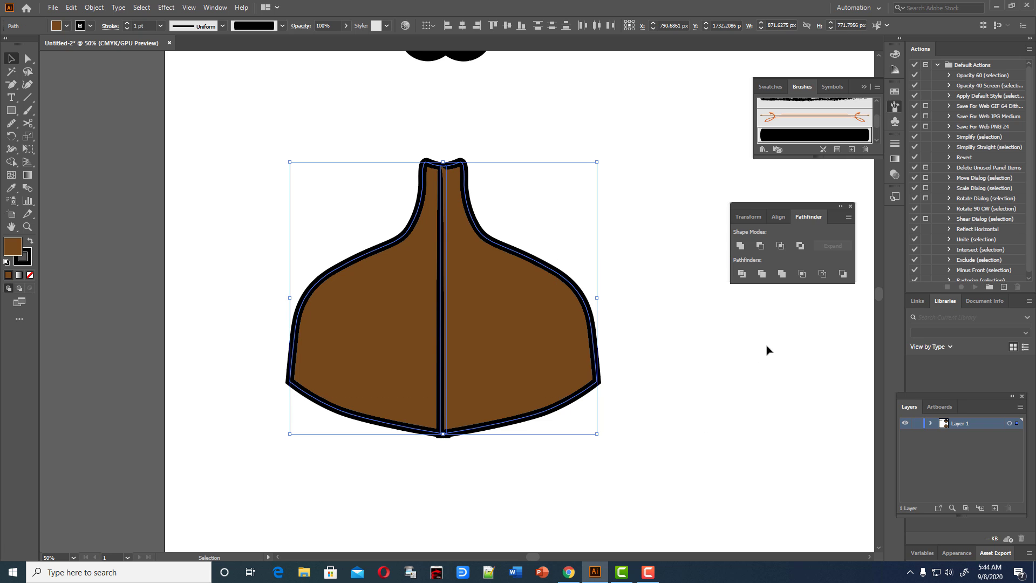
{"action": "left_click", "coordinate": [743, 248]}
{"action": "left_click", "coordinate": [657, 369]}
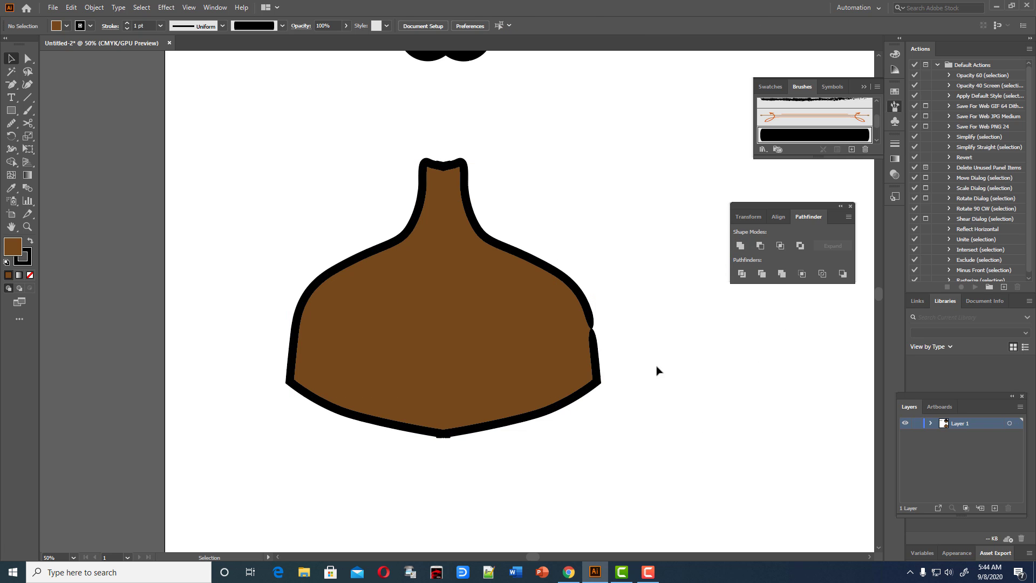
- Smooth away the notch at the bust's bottom centre with the Smooth tool
{"action": "left_click", "coordinate": [402, 275]}
{"action": "left_click", "coordinate": [10, 123]}
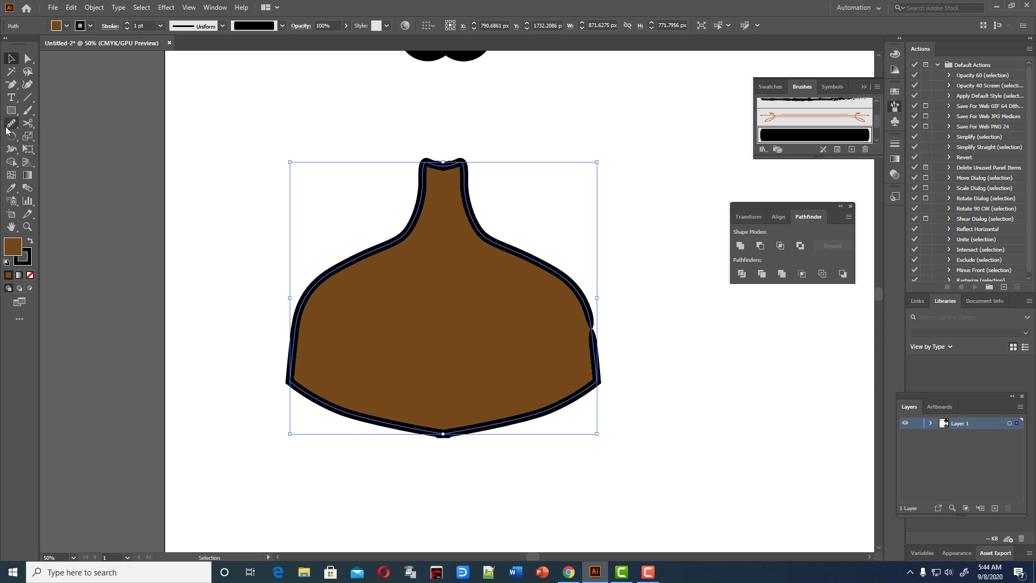
{"action": "left_click_drag", "start_coordinate": [429, 435], "coordinate": [434, 430]}
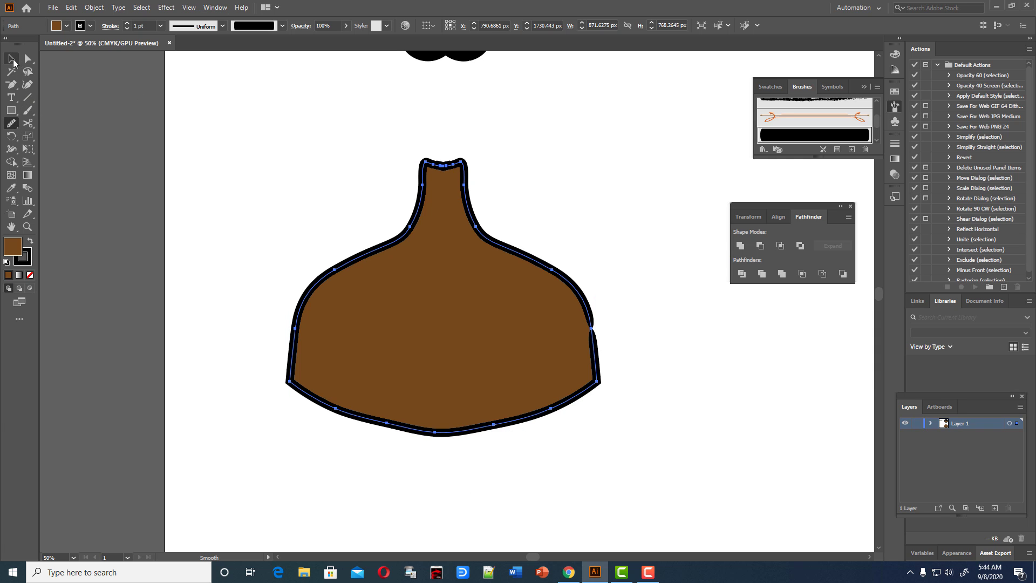
{"action": "left_click", "coordinate": [12, 60]}
{"action": "left_click", "coordinate": [363, 170]}
{"action": "scroll", "coordinate": [446, 267], "scroll_direction": "up", "scroll_amount": 4}
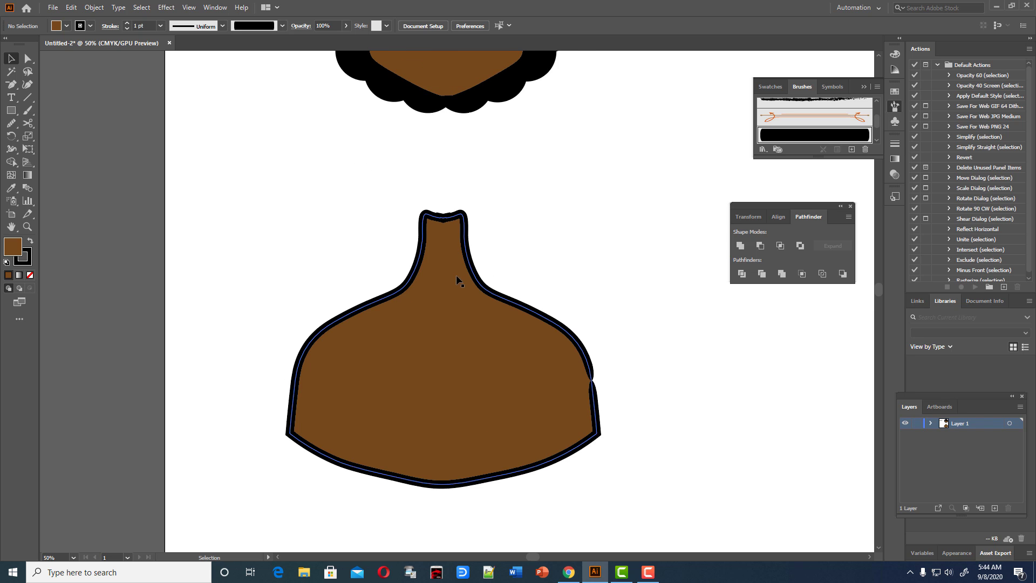
- Drag the bust up under the chin, trying then undoing sending it to the back
{"action": "mouse_move", "coordinate": [477, 326]}
{"action": "left_mouse_down"}
{"action": "mouse_move", "coordinate": [542, 60]}
{"action": "mouse_move", "coordinate": [493, 155]}
{"action": "left_mouse_up"}
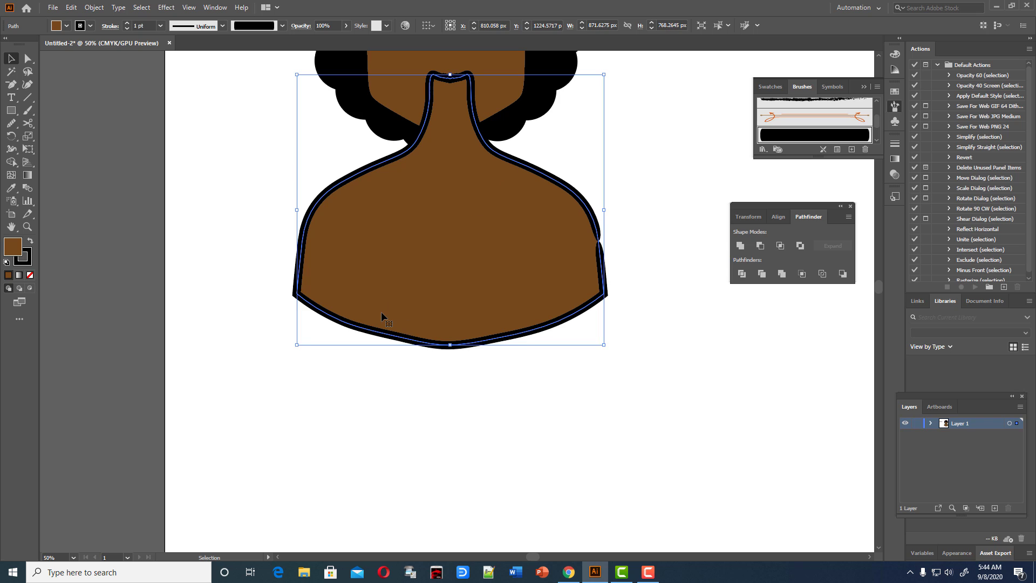
{"action": "key", "text": "a"}
{"action": "key", "text": "ctrl+shift+bracketleft"}
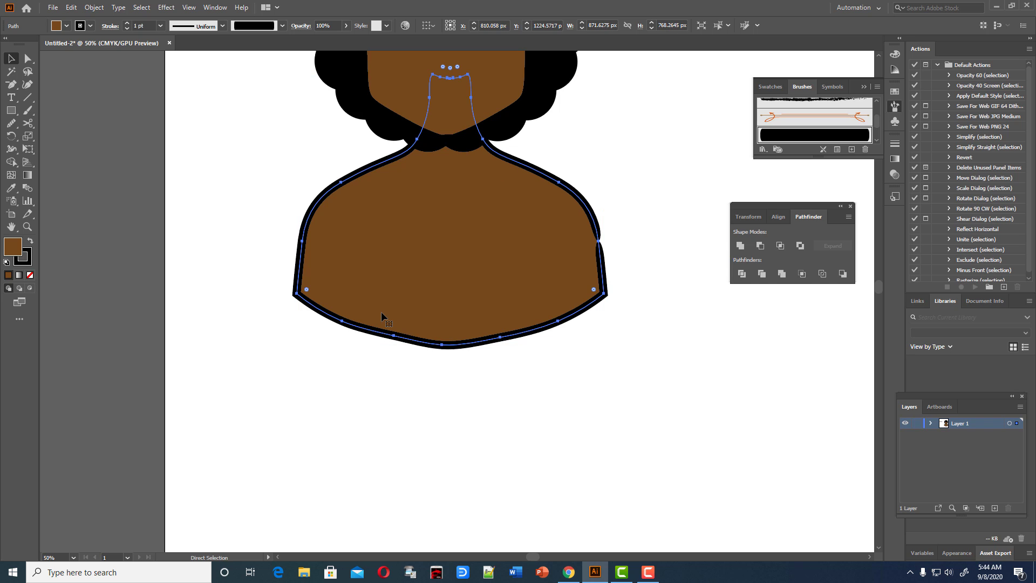
{"action": "key", "text": "ctrl+z"}
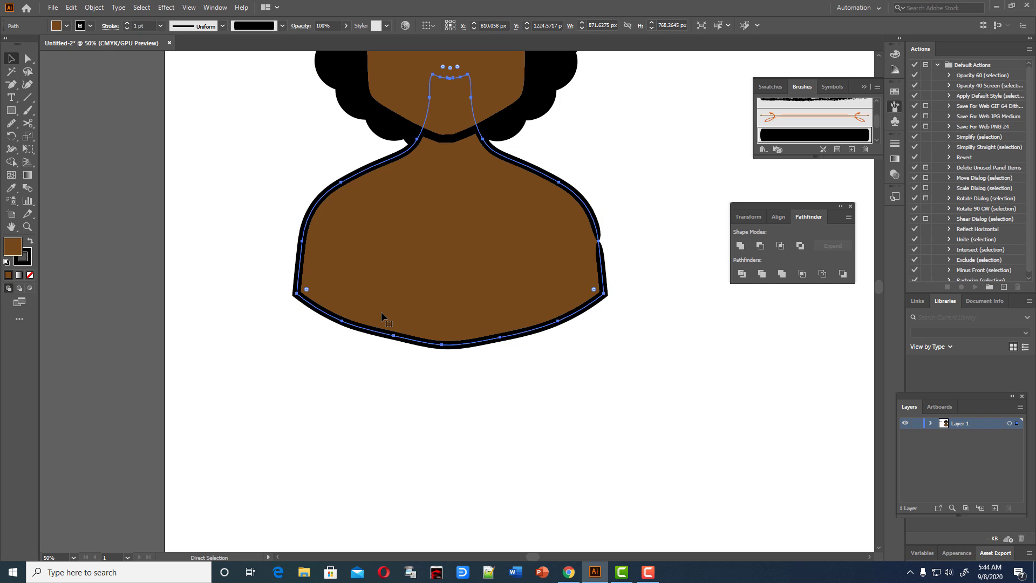
{"action": "key", "text": "v"}
{"action": "scroll", "coordinate": [787, 403], "scroll_direction": "up", "scroll_amount": 2}
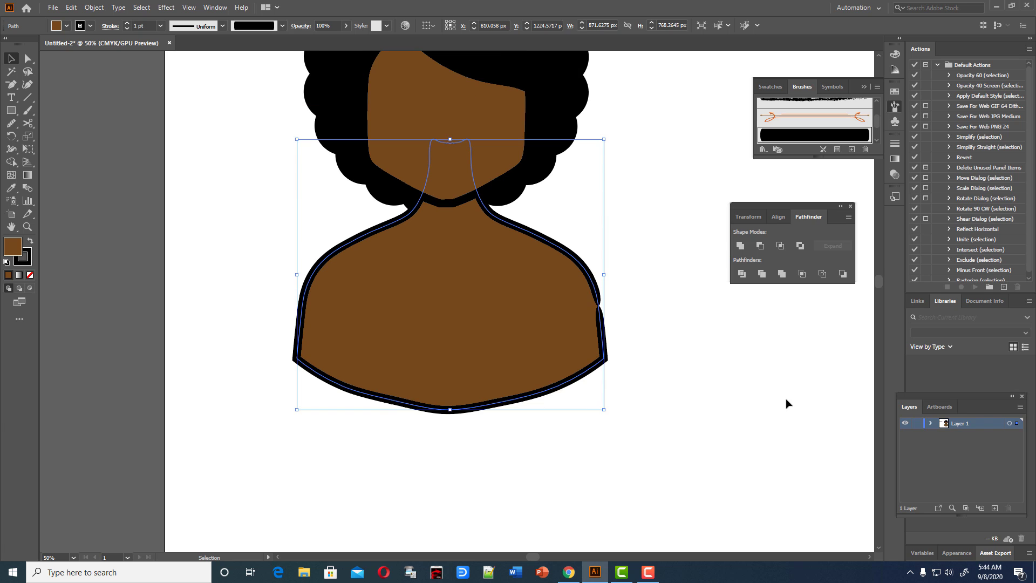
{"action": "scroll", "coordinate": [762, 389], "scroll_direction": "up", "scroll_amount": 3}
- Thin the face outline's stroke weight to 0.5 pt, stepping through 0.75 pt
{"action": "left_click", "coordinate": [650, 295]}
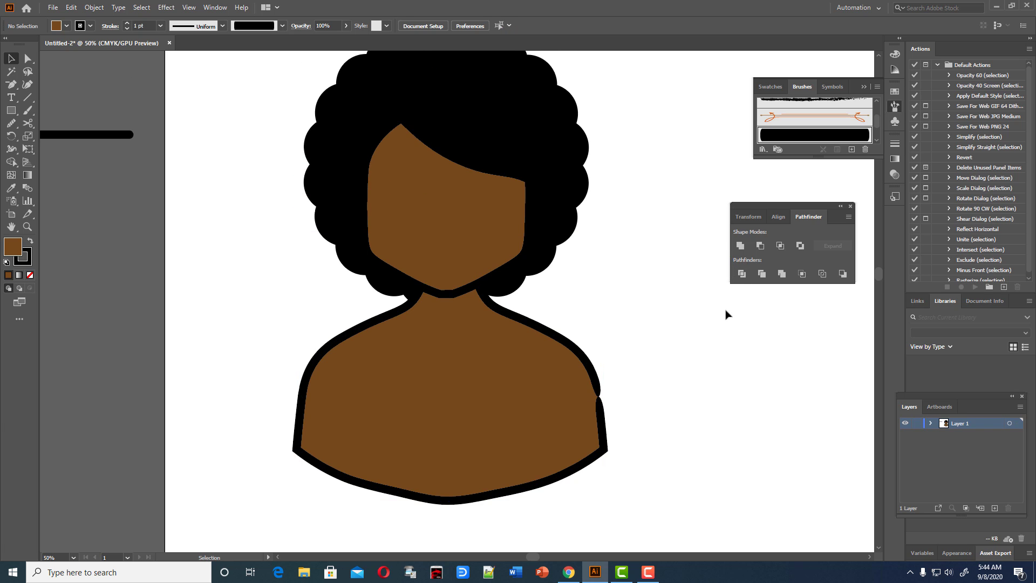
{"action": "left_click", "coordinate": [441, 294]}
{"action": "left_click", "coordinate": [161, 25]}
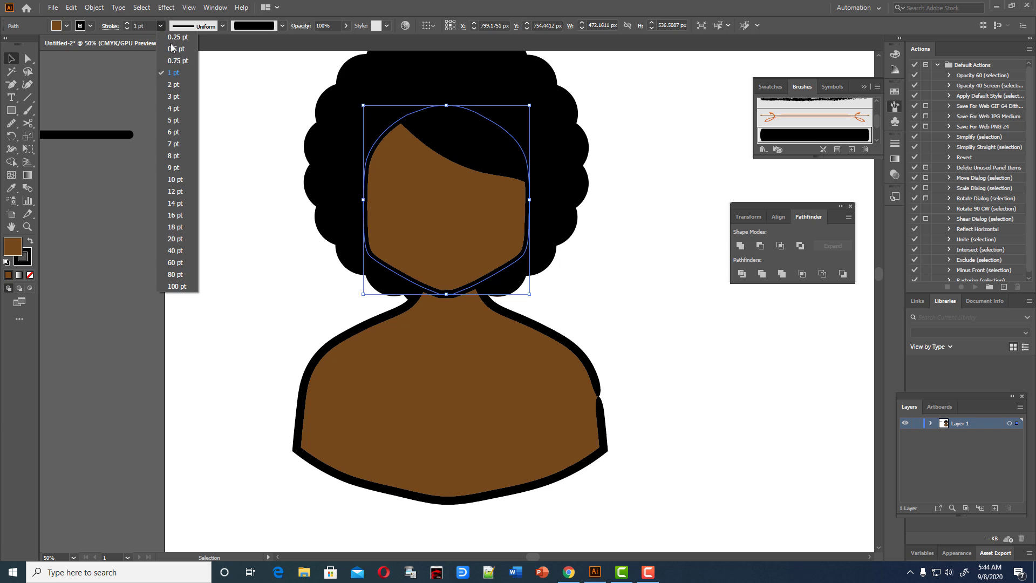
{"action": "left_click", "coordinate": [176, 61]}
{"action": "left_click", "coordinate": [161, 25]}
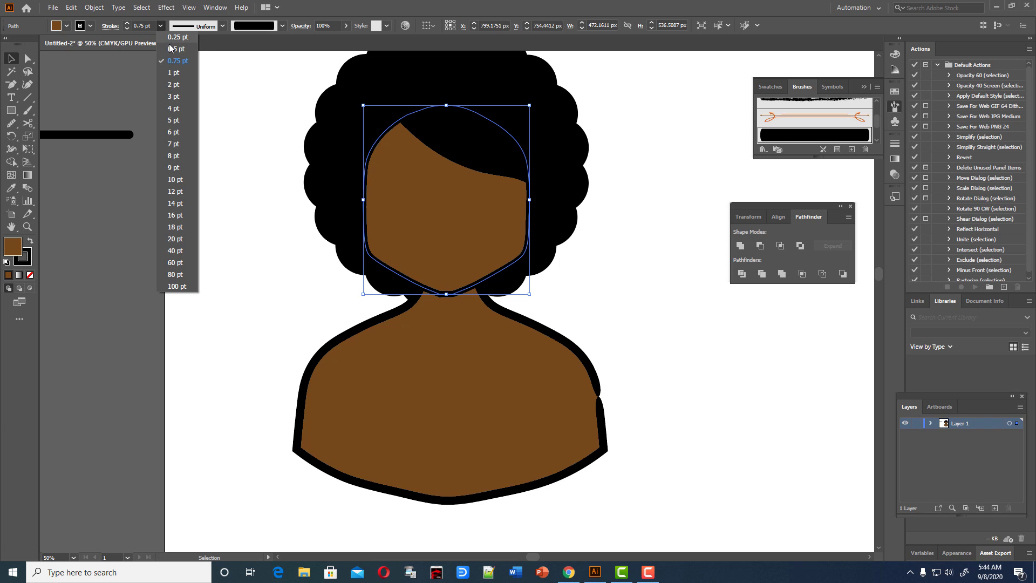
{"action": "left_click", "coordinate": [175, 52]}
- Check the bust outline against the face, then switch to the Paintbrush tool
{"action": "left_click", "coordinate": [218, 122]}
{"action": "scroll", "coordinate": [623, 285], "scroll_direction": "up", "scroll_amount": 2}
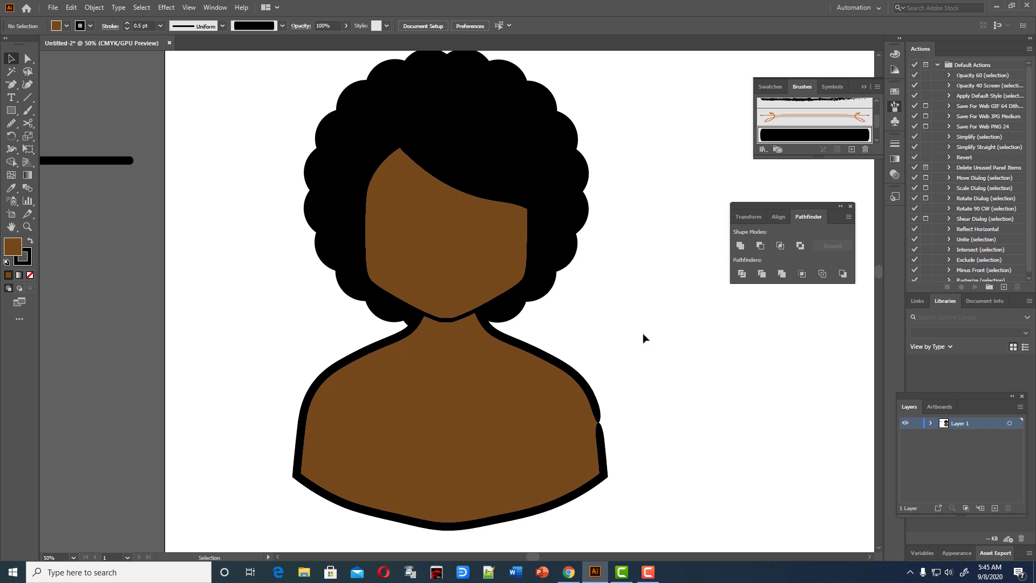
{"action": "left_click", "coordinate": [600, 419]}
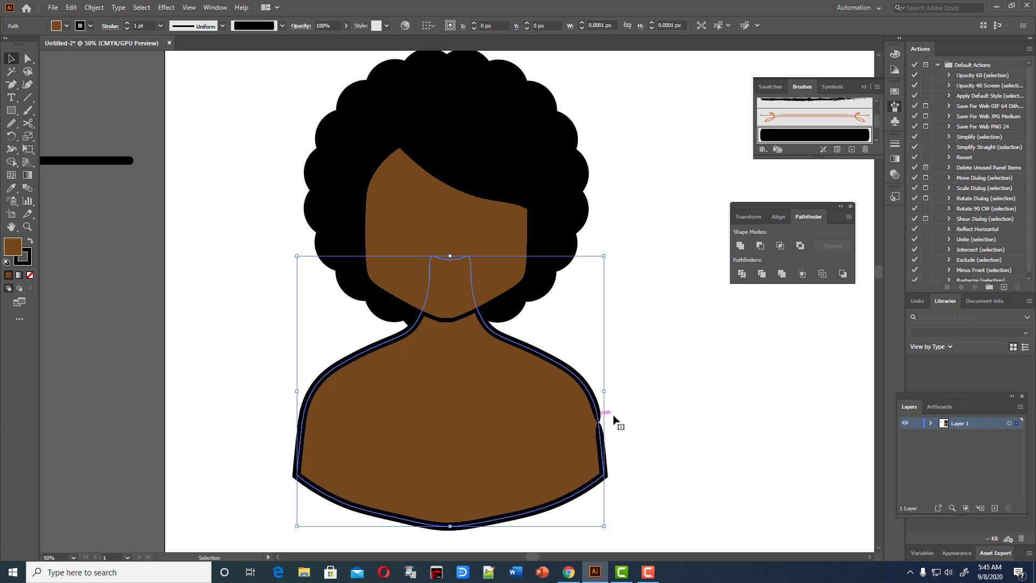
{"action": "left_click", "coordinate": [679, 372]}
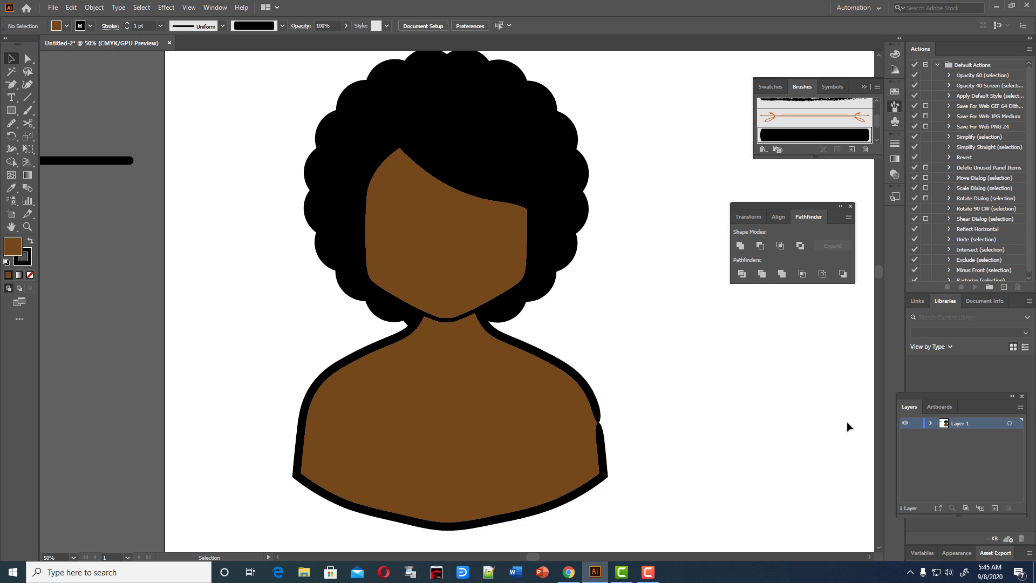
{"action": "left_click", "coordinate": [28, 112]}
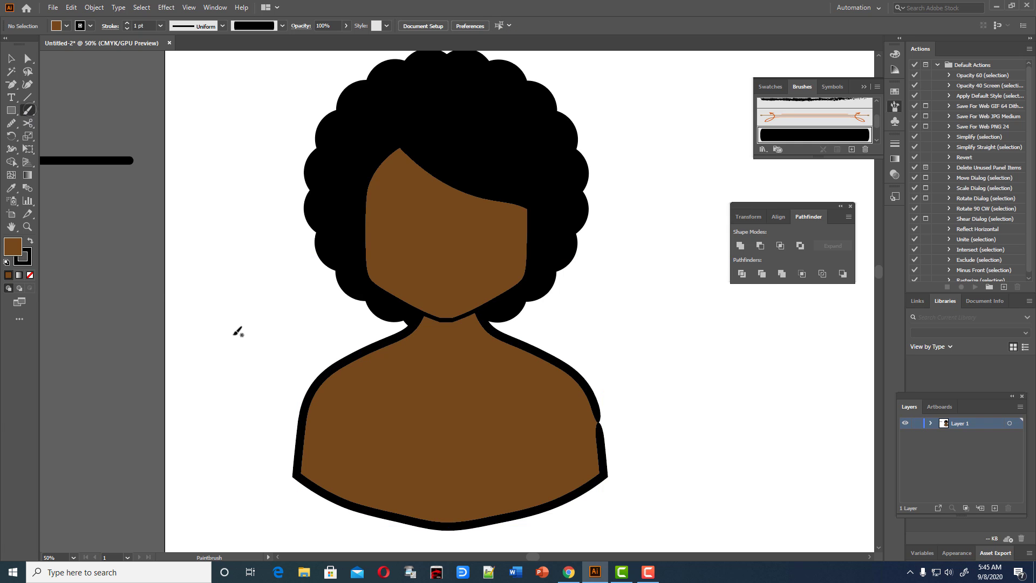
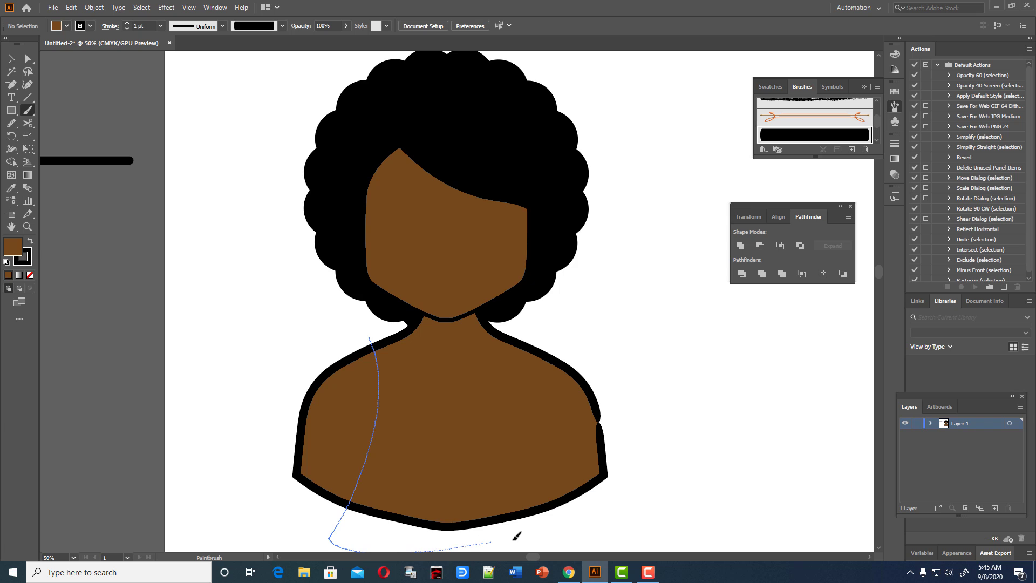
- Paint the tank top outline along the shoulders and up to the right strap with the Paintbrush
{"action": "left_click_drag", "start_coordinate": [514, 538], "coordinate": [596, 523]}
{"action": "left_click_drag", "start_coordinate": [552, 403], "coordinate": [565, 320]}
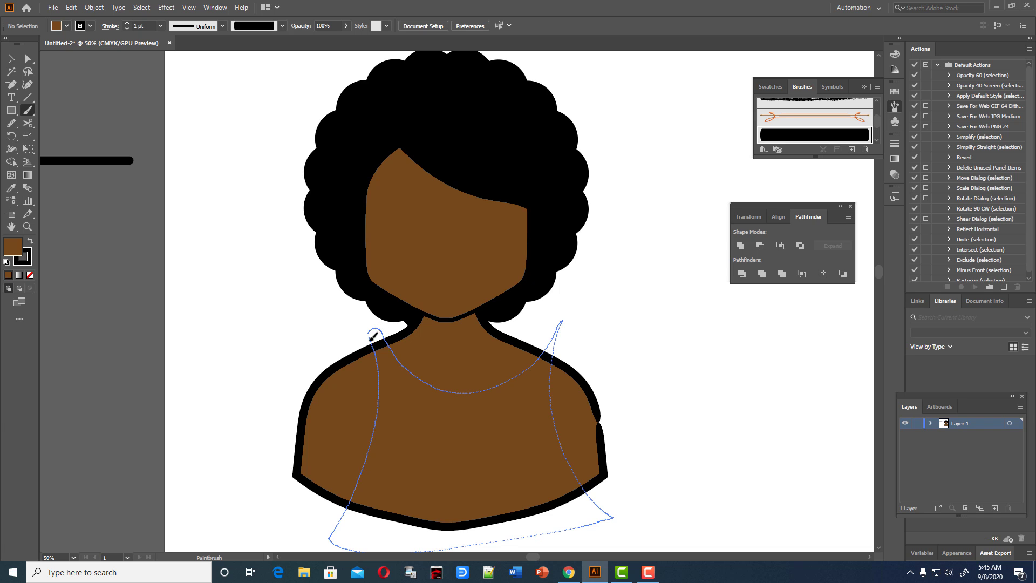
{"action": "left_click_drag", "start_coordinate": [373, 337], "coordinate": [376, 349]}
{"action": "left_click", "coordinate": [10, 58]}
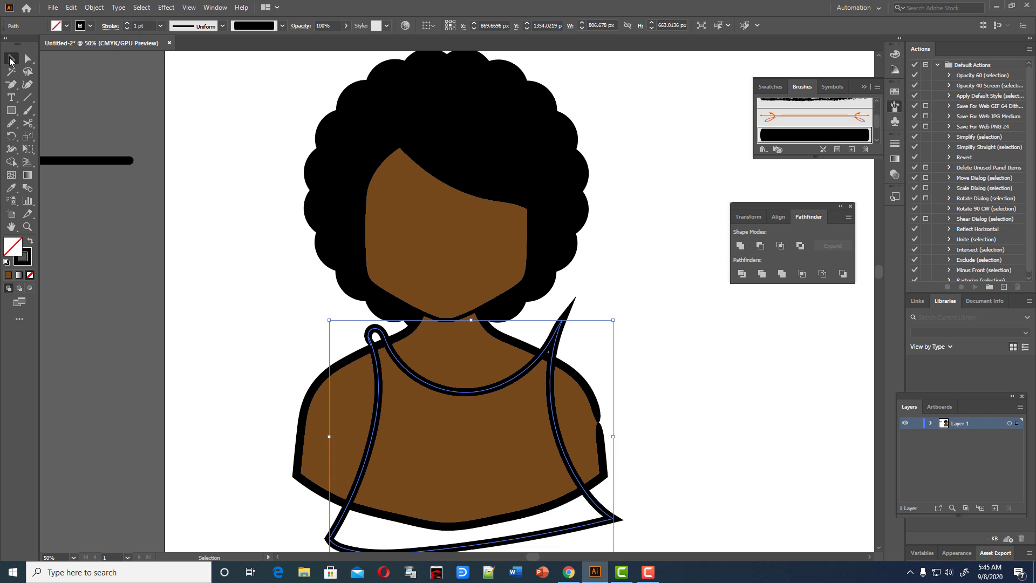
- Turn the tank top outline into a solid black fill and shift it down below the body
{"action": "left_click", "coordinate": [30, 241]}
{"action": "scroll", "coordinate": [608, 339], "scroll_direction": "down", "scroll_amount": 2}
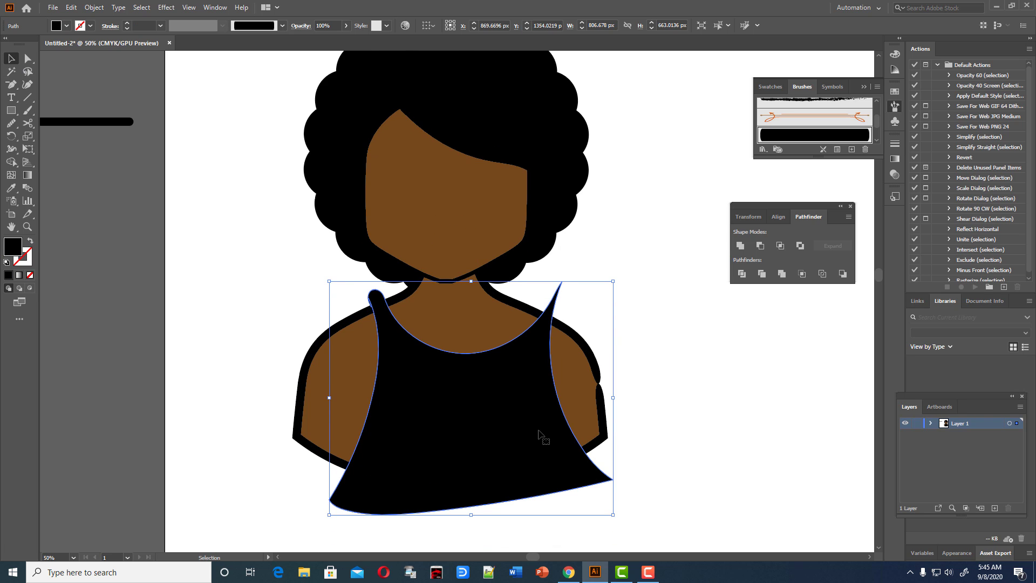
{"action": "left_click_drag", "start_coordinate": [533, 459], "coordinate": [529, 457]}
{"action": "scroll", "coordinate": [490, 387], "scroll_direction": "down", "scroll_amount": 3}
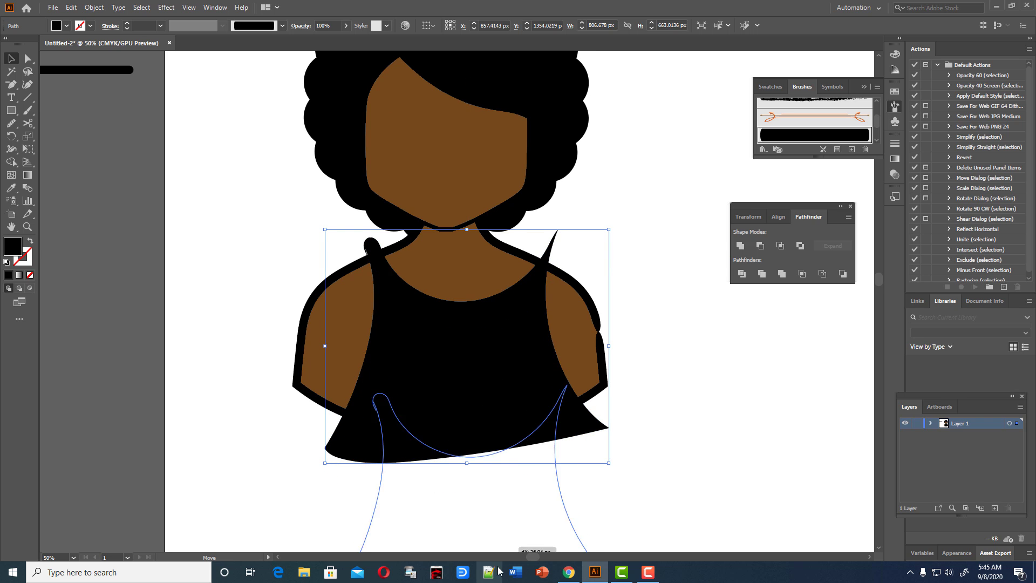
{"action": "scroll", "coordinate": [528, 530], "scroll_direction": "down", "scroll_amount": 3}
{"action": "left_click_drag", "start_coordinate": [502, 388], "coordinate": [495, 472]}
{"action": "scroll", "coordinate": [505, 464], "scroll_direction": "down", "scroll_amount": 5}
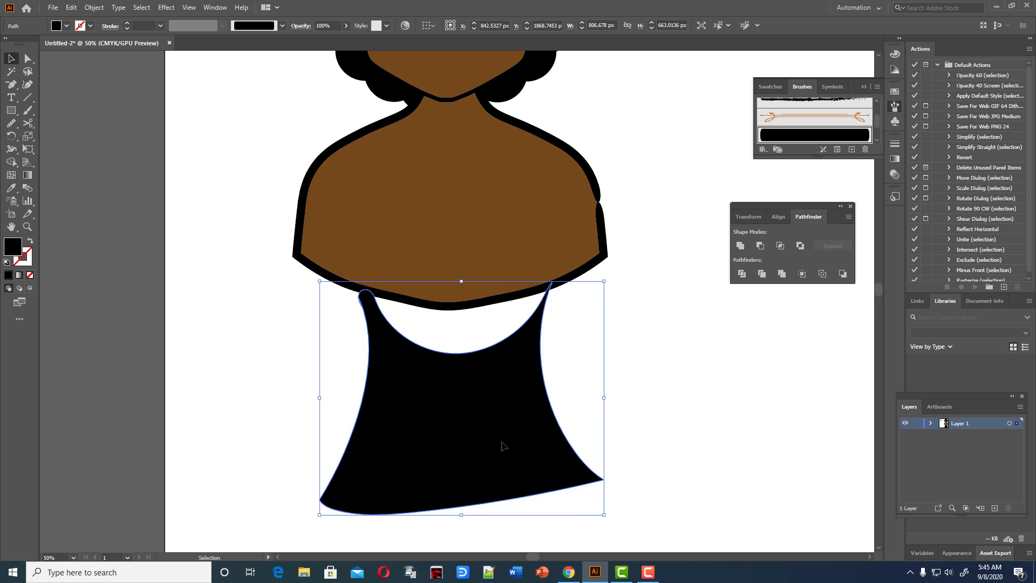
{"action": "scroll", "coordinate": [515, 465], "scroll_direction": "down", "scroll_amount": 2}
{"action": "left_click", "coordinate": [694, 416]}
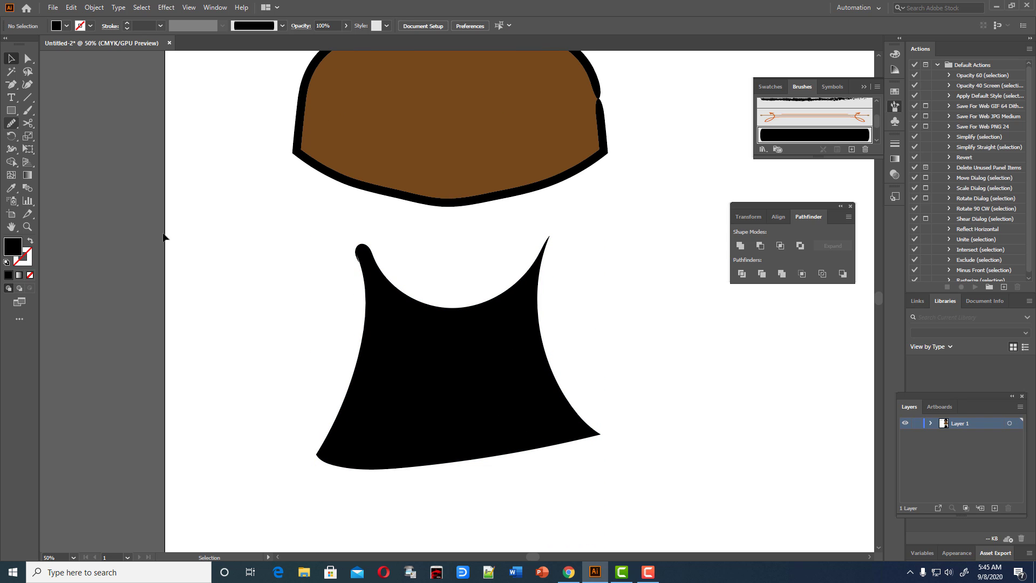
- Zoom in and reshape the tank top's left edge with new Curvature anchors
{"action": "left_click", "coordinate": [366, 298]}
{"action": "key", "text": "ctrl+plus"}
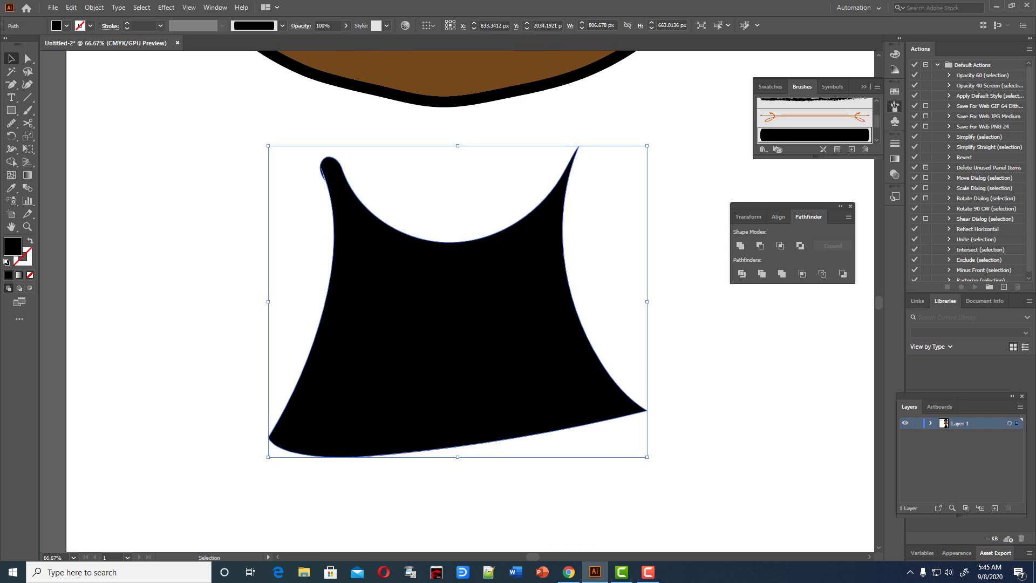
{"action": "key", "text": "ctrl+plus"}
{"action": "key", "text": "ctrl+plus"}
{"action": "scroll", "coordinate": [59, 64], "scroll_direction": "up", "scroll_amount": 3}
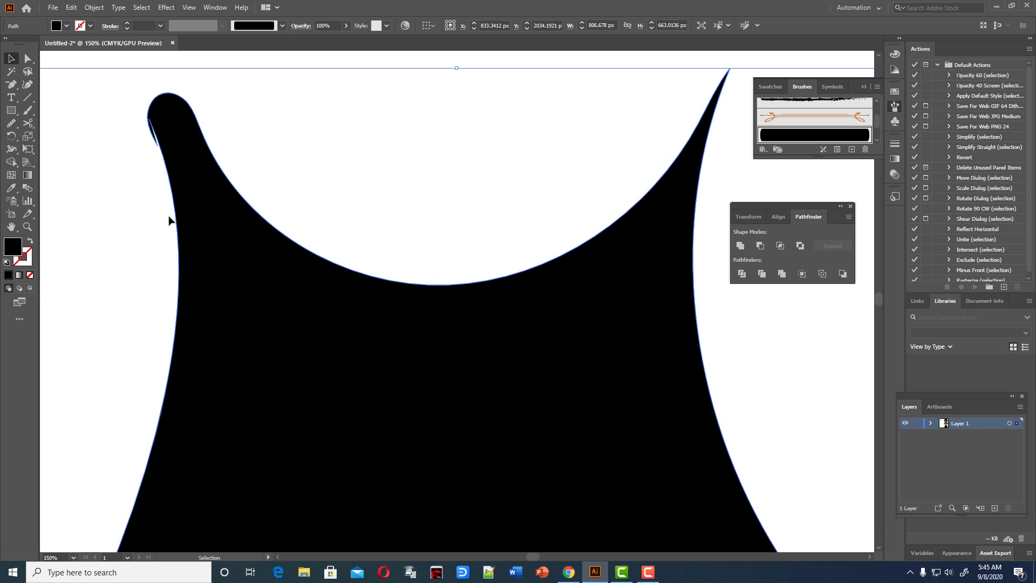
{"action": "left_click", "coordinate": [28, 84]}
{"action": "left_click_drag", "start_coordinate": [156, 142], "coordinate": [152, 130]}
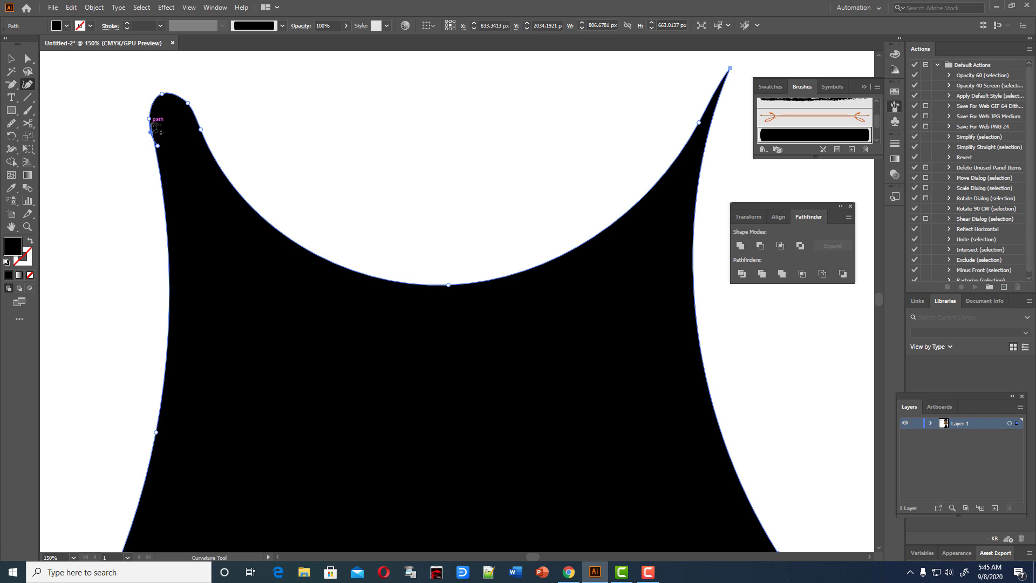
{"action": "left_click", "coordinate": [150, 111]}
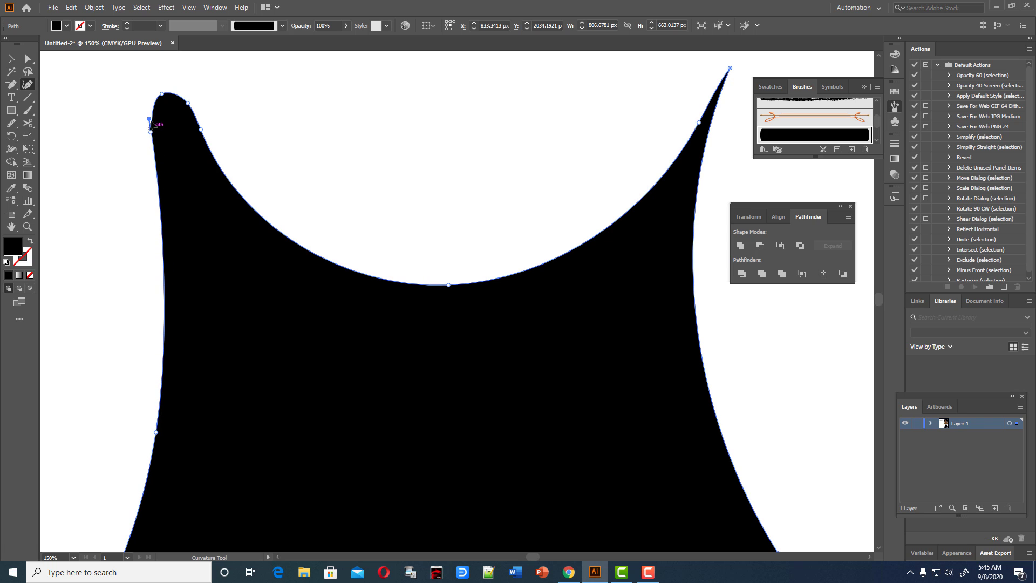
{"action": "left_click", "coordinate": [156, 130]}
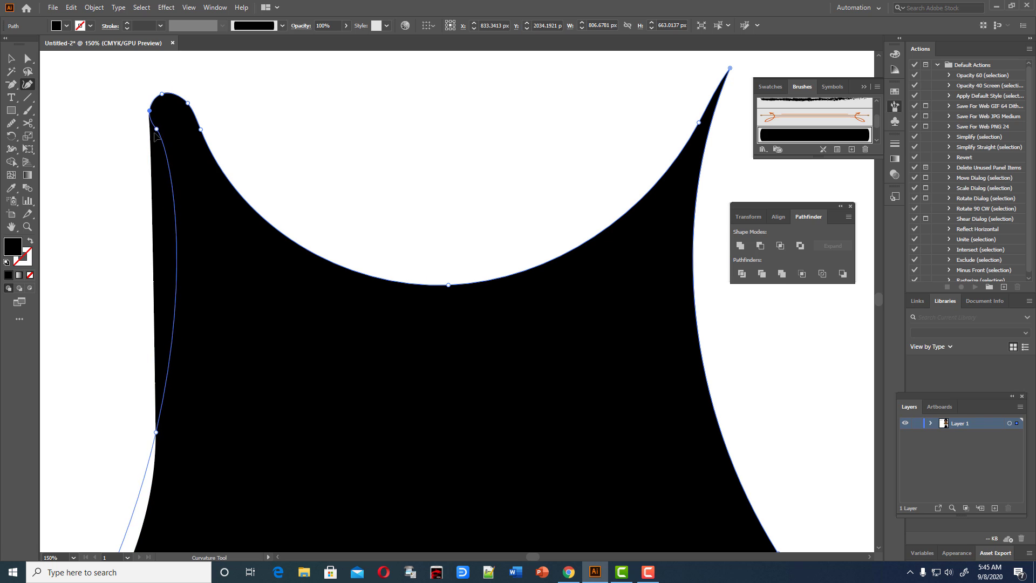
{"action": "left_click_drag", "start_coordinate": [175, 204], "coordinate": [179, 213]}
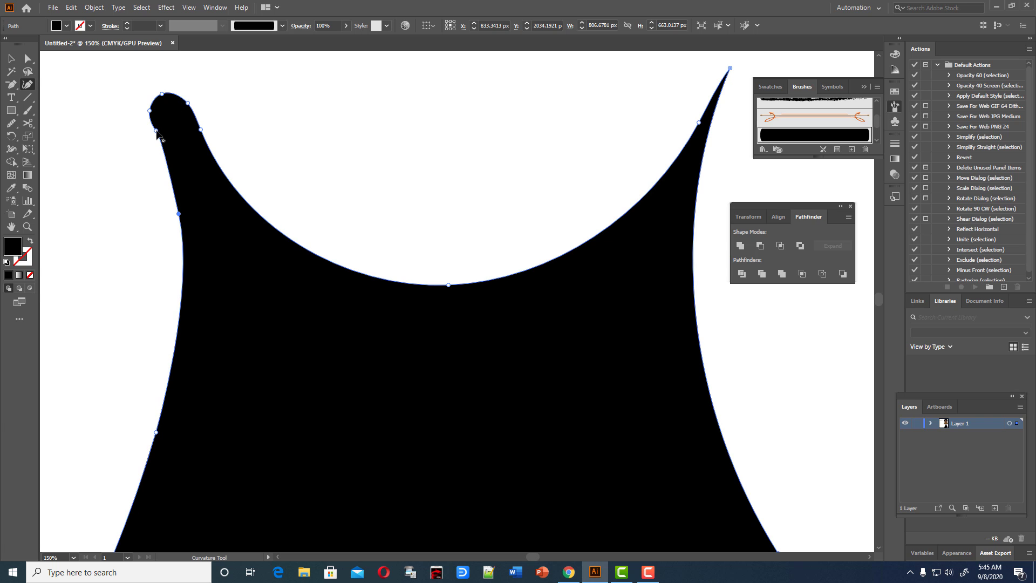
{"action": "left_click_drag", "start_coordinate": [179, 215], "coordinate": [189, 226]}
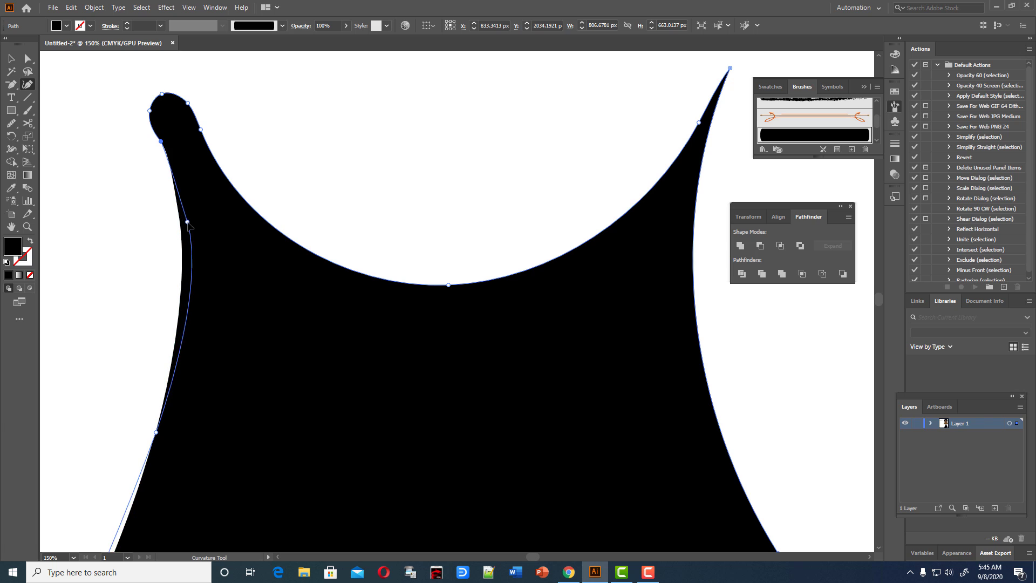
{"action": "left_click_drag", "start_coordinate": [161, 141], "coordinate": [170, 154]}
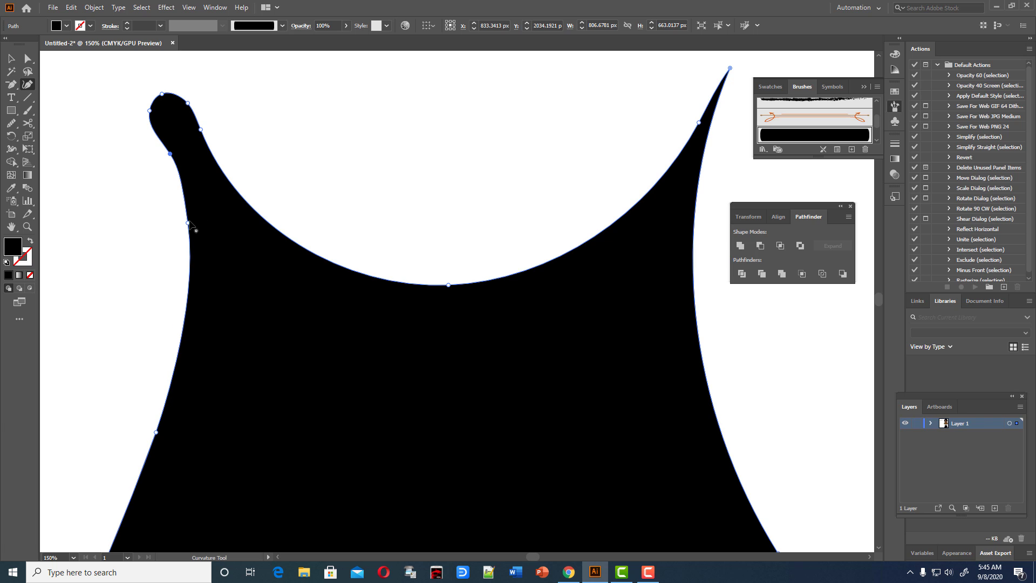
{"action": "left_click", "coordinate": [170, 154]}
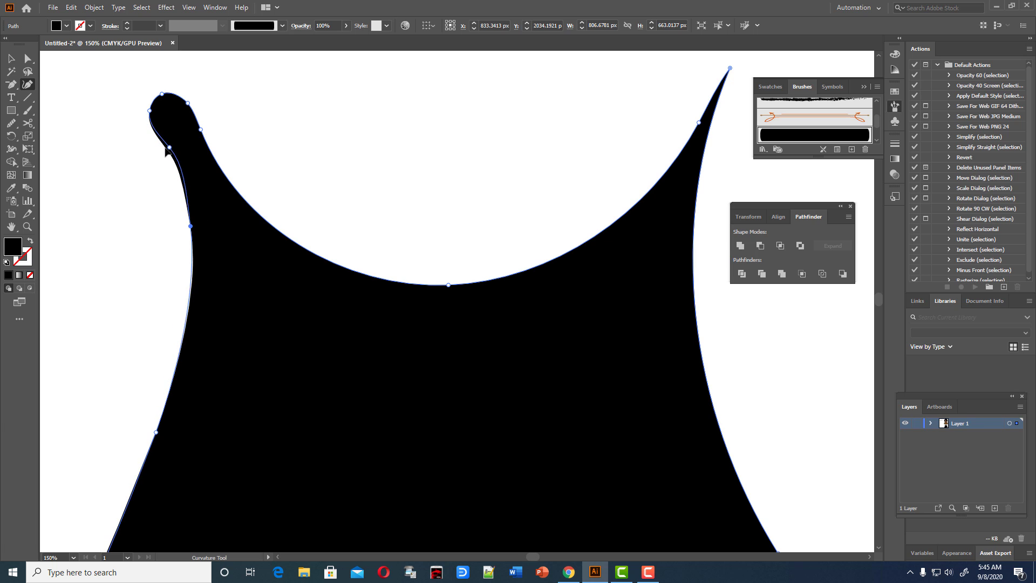
- Smooth the tank top's left edge, then zoom back out to the whole figure
{"action": "left_click", "coordinate": [11, 123]}
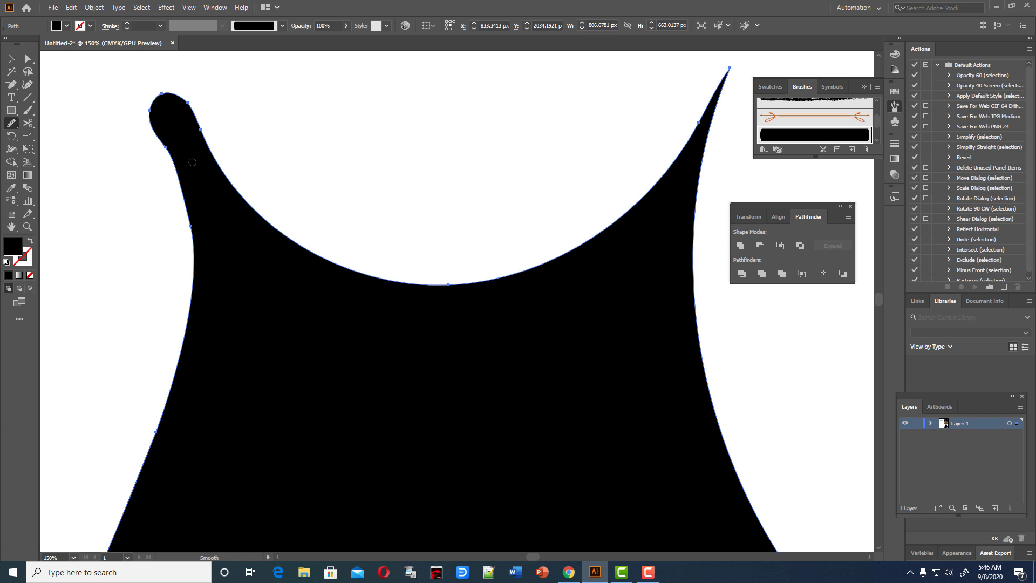
{"action": "left_click_drag", "start_coordinate": [154, 118], "coordinate": [169, 236]}
{"action": "left_click_drag", "start_coordinate": [165, 149], "coordinate": [176, 269]}
{"action": "left_click", "coordinate": [13, 59]}
{"action": "left_click", "coordinate": [394, 203]}
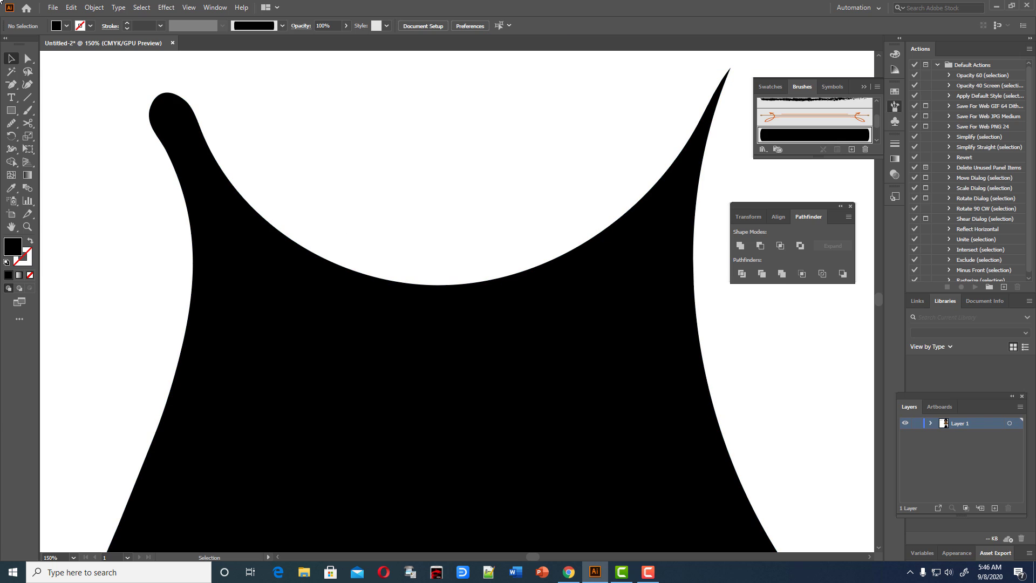
{"action": "key", "text": "ctrl+minus"}
{"action": "key", "text": "ctrl+minus"}
{"action": "key", "text": "ctrl+minus"}
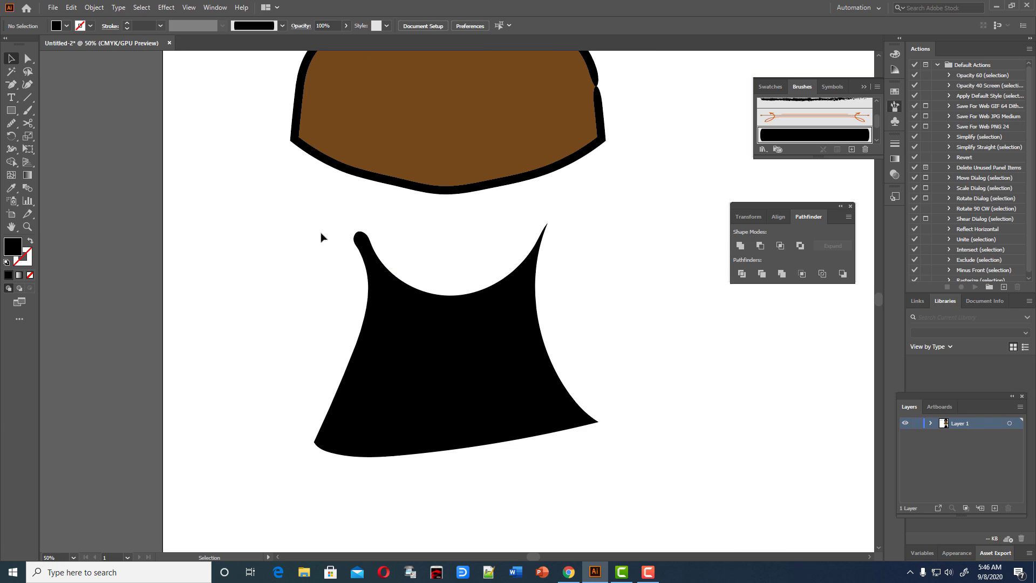
{"action": "left_click", "coordinate": [11, 110]}
- Cut away the tank top's right half using a covering rectangle and Minus Front
{"action": "left_click_drag", "start_coordinate": [452, 225], "coordinate": [604, 466]}
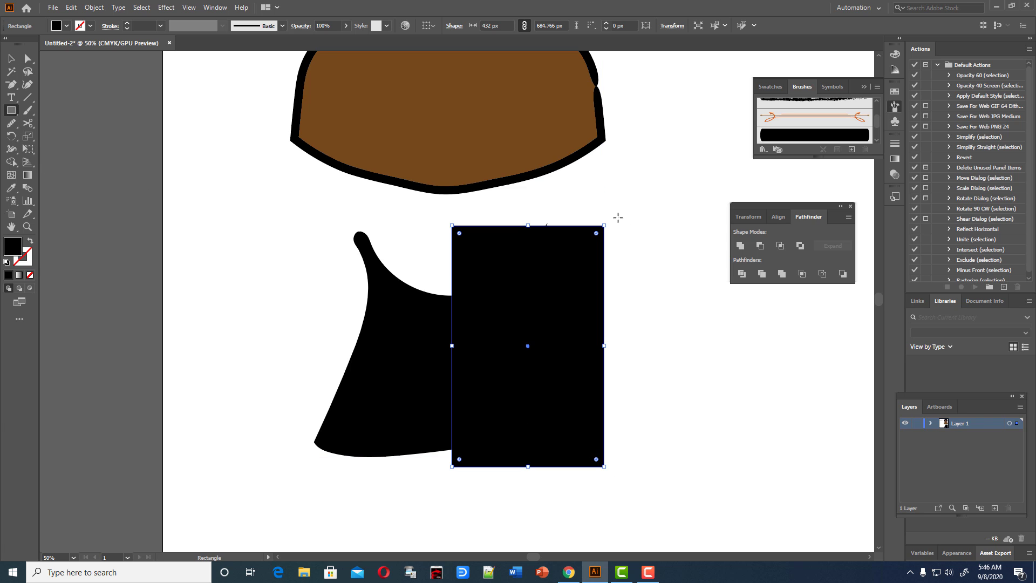
{"action": "left_click_drag", "start_coordinate": [605, 225], "coordinate": [609, 217]}
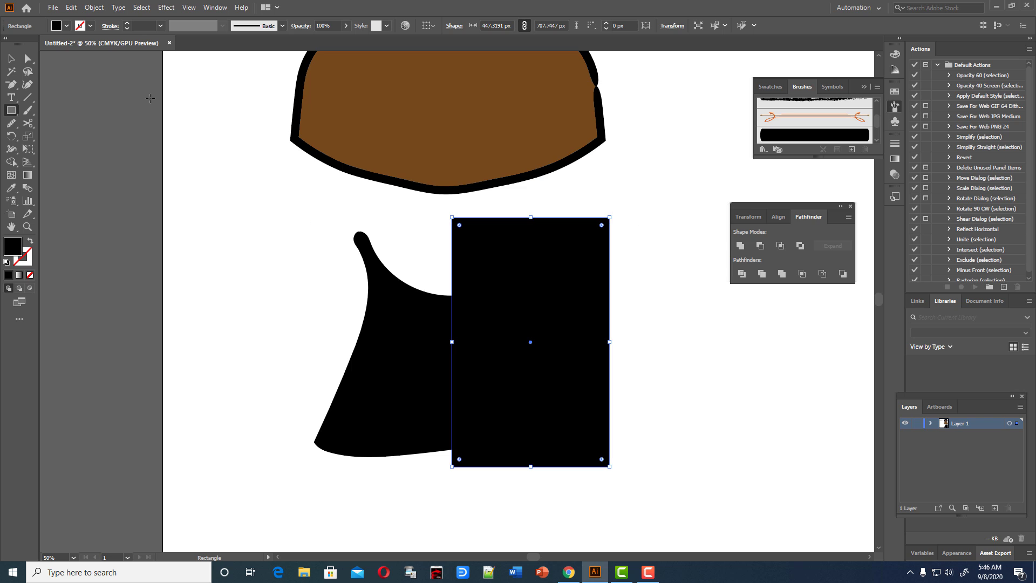
{"action": "key", "text": "v"}
{"action": "left_click_drag", "start_coordinate": [294, 249], "coordinate": [816, 539]}
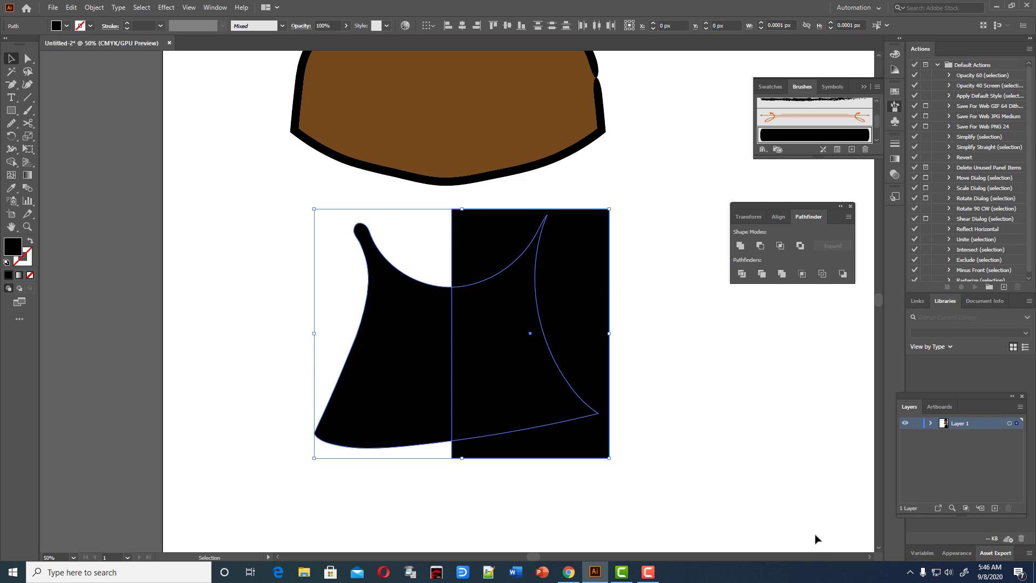
{"action": "left_click", "coordinate": [760, 246]}
{"action": "left_click", "coordinate": [697, 432]}
- Reflect a vertical copy of the left half, align it on the right, and Unite both halves
{"action": "scroll", "coordinate": [697, 435], "scroll_direction": "up", "scroll_amount": 3}
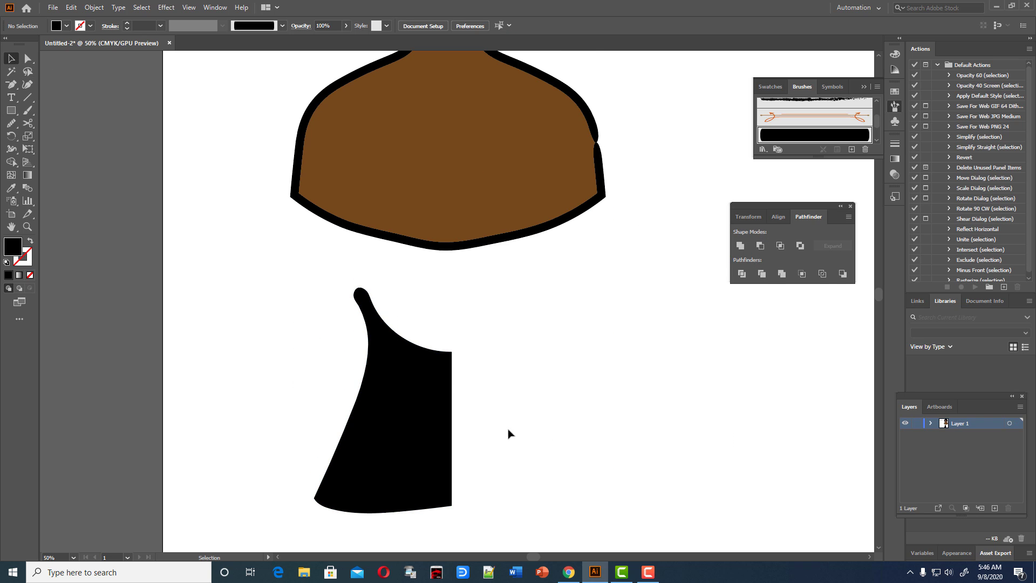
{"action": "left_click", "coordinate": [421, 428]}
{"action": "key", "text": "a"}
{"action": "key", "text": "v"}
{"action": "right_click", "coordinate": [416, 420]}
{"action": "mouse_move", "coordinate": [444, 353]}
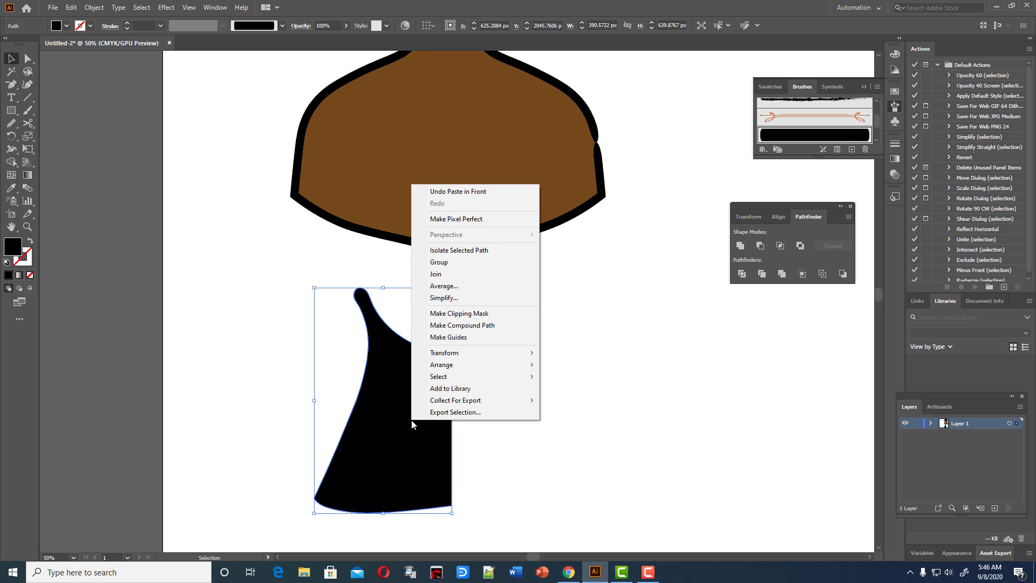
{"action": "left_click", "coordinate": [581, 392]}
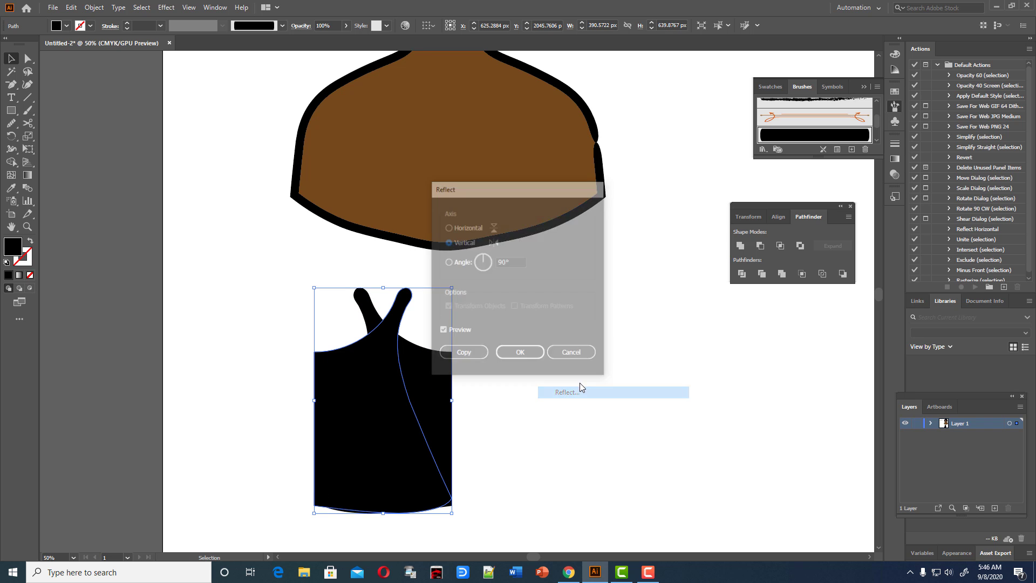
{"action": "left_click", "coordinate": [471, 352]}
{"action": "left_click_drag", "start_coordinate": [353, 381], "coordinate": [495, 381]}
{"action": "left_click", "coordinate": [393, 377], "text": "shift"}
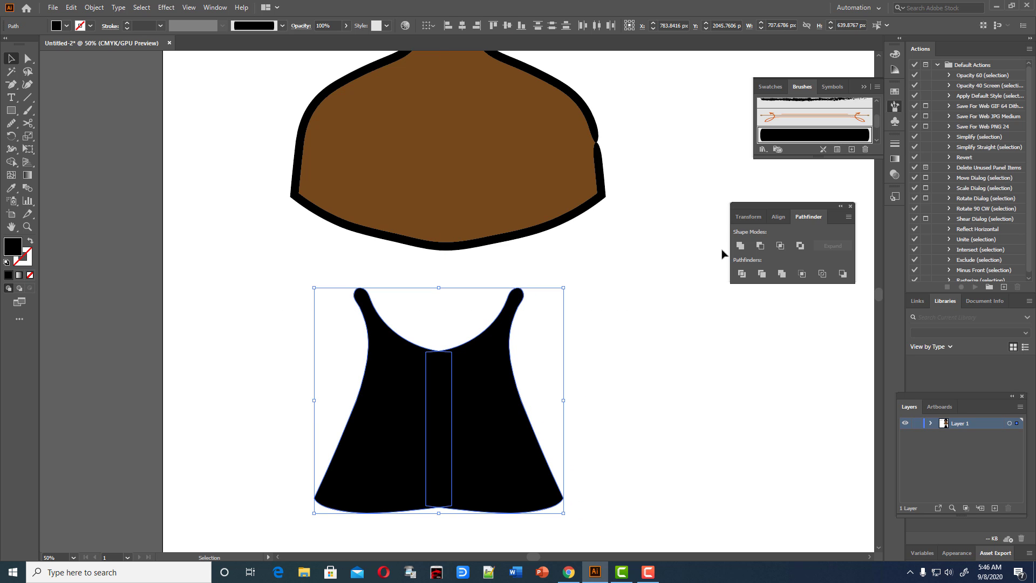
{"action": "left_click", "coordinate": [742, 246]}
{"action": "left_click", "coordinate": [642, 370]}
- Move the tank top up onto the body and select it together with the torso
{"action": "mouse_move", "coordinate": [480, 404]}
{"action": "left_mouse_down"}
{"action": "mouse_move", "coordinate": [504, 144]}
{"action": "mouse_move", "coordinate": [494, 199]}
{"action": "left_mouse_up"}
{"action": "scroll", "coordinate": [495, 200], "scroll_direction": "up", "scroll_amount": 3}
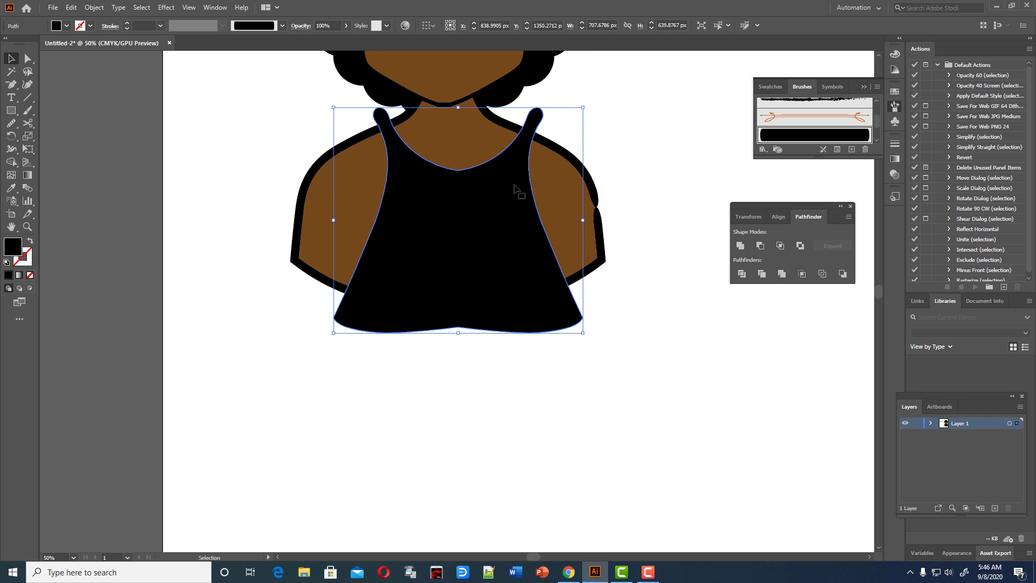
{"action": "left_click_drag", "start_coordinate": [502, 282], "coordinate": [495, 281]}
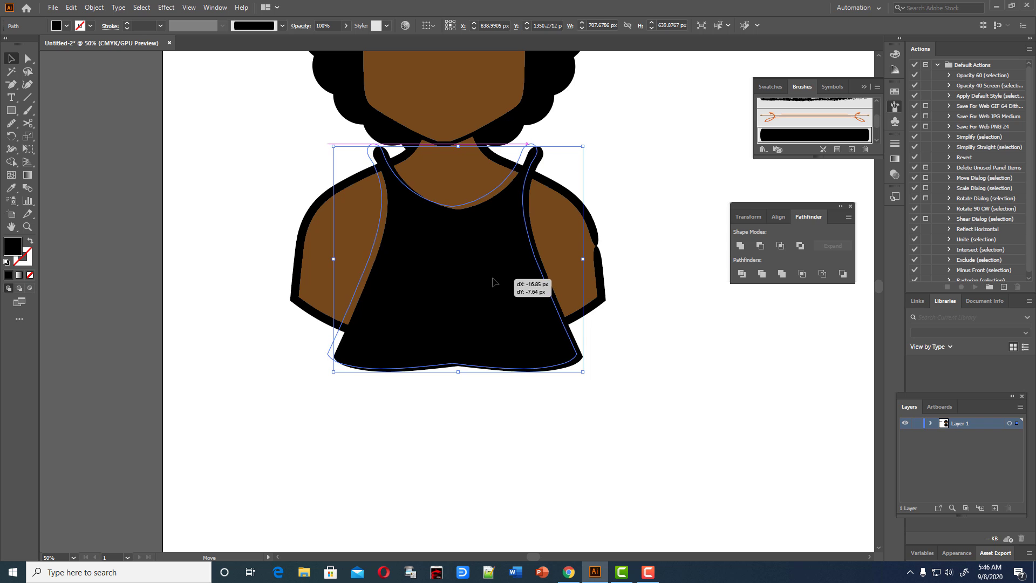
{"action": "left_click", "coordinate": [616, 380]}
{"action": "scroll", "coordinate": [614, 384], "scroll_direction": "up", "scroll_amount": 2}
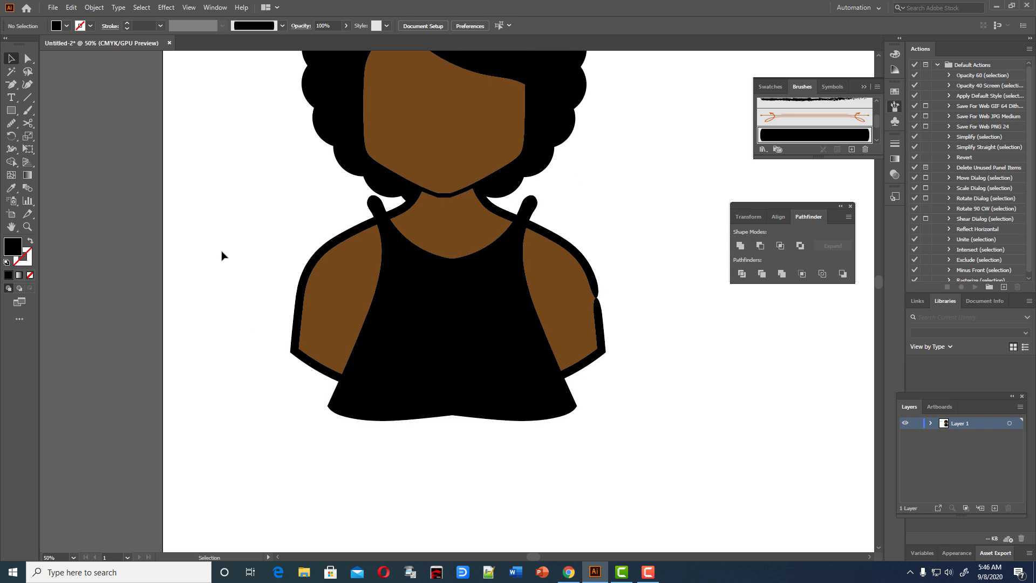
{"action": "left_click_drag", "start_coordinate": [222, 254], "coordinate": [739, 508]}
{"action": "scroll", "coordinate": [737, 475], "scroll_direction": "up", "scroll_amount": 2}
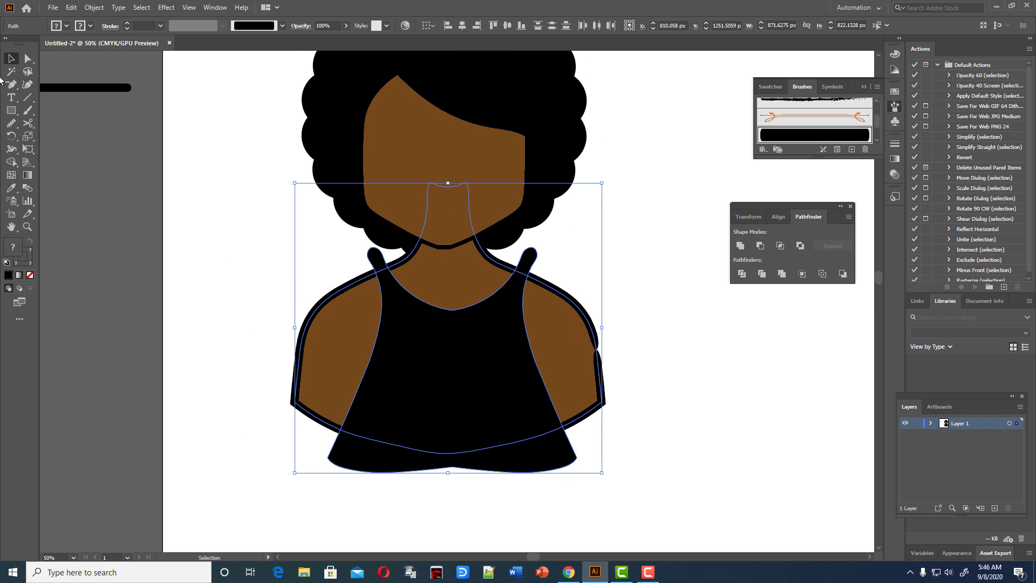
- Delete both strap tips and the overhanging hem with the Shape Builder, then reselect the tank top
{"action": "left_click", "coordinate": [11, 161]}
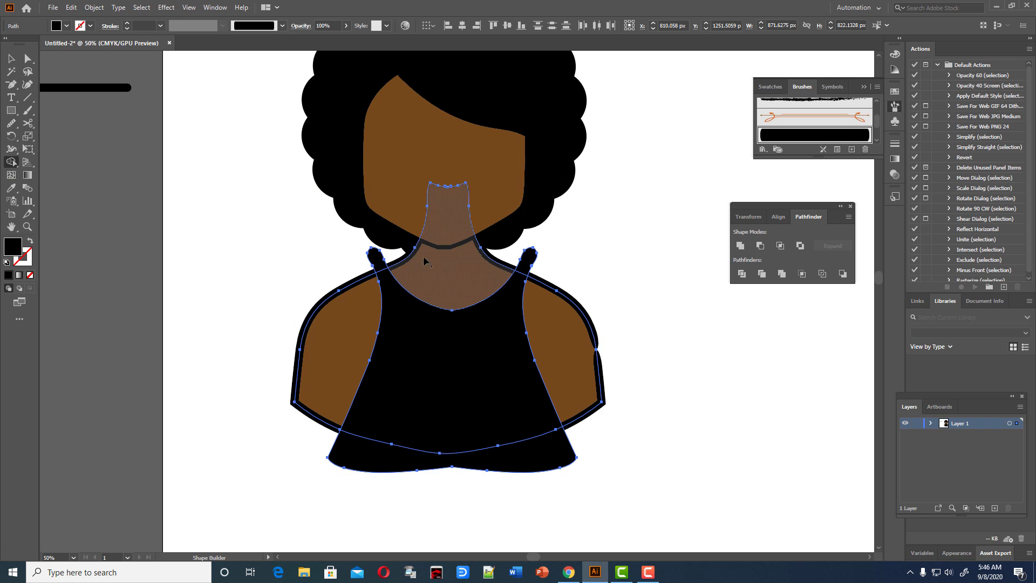
{"action": "left_click", "coordinate": [377, 257], "text": "alt"}
{"action": "left_click", "coordinate": [530, 257], "text": "alt"}
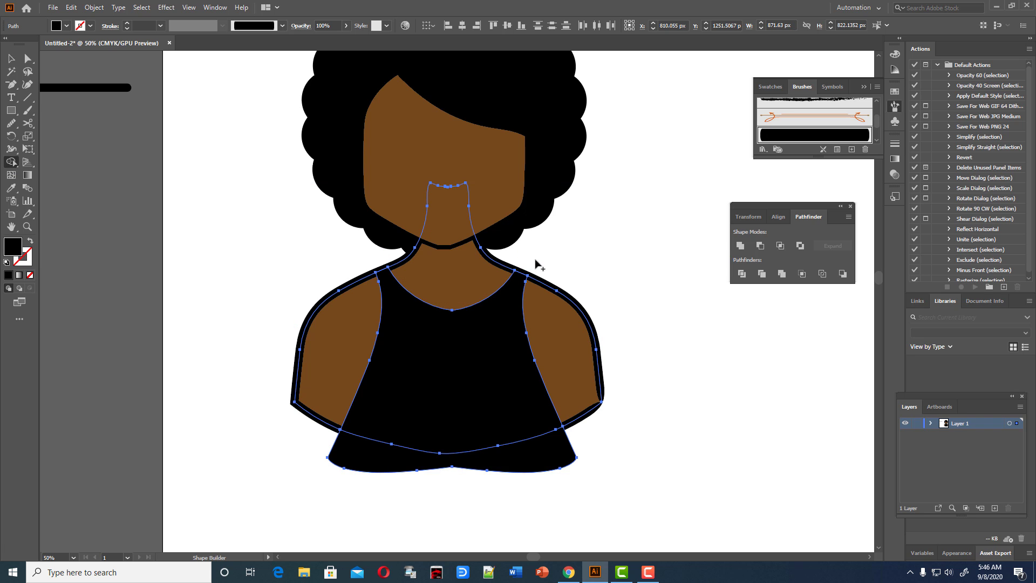
{"action": "scroll", "coordinate": [539, 454], "scroll_direction": "down", "scroll_amount": 2}
{"action": "left_click", "coordinate": [543, 425], "text": "alt"}
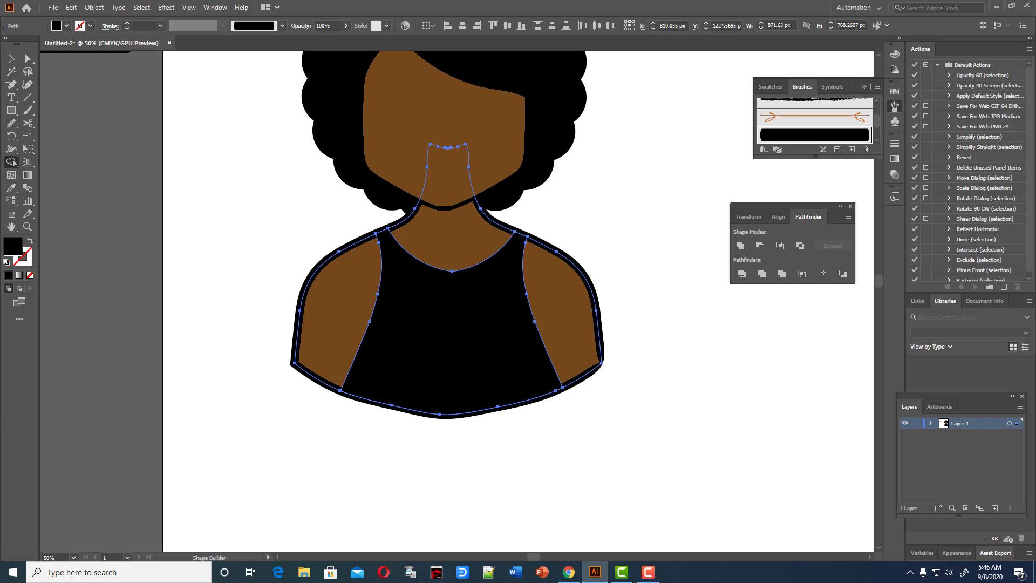
{"action": "scroll", "coordinate": [543, 425], "scroll_direction": "up", "scroll_amount": 2}
{"action": "left_click", "coordinate": [11, 58]}
{"action": "left_click", "coordinate": [142, 250]}
{"action": "scroll", "coordinate": [142, 250], "scroll_direction": "up", "scroll_amount": 2}
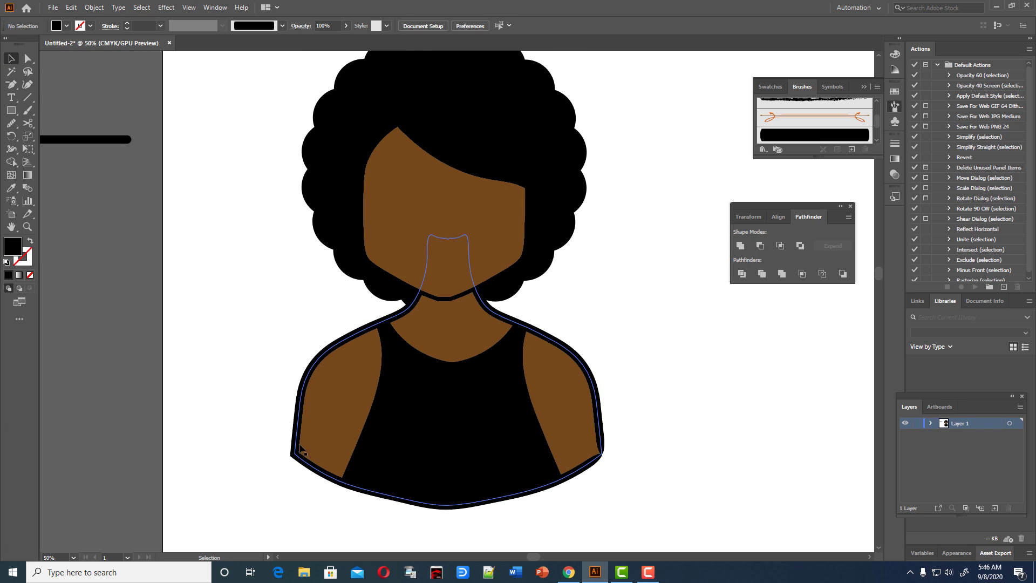
{"action": "scroll", "coordinate": [423, 457], "scroll_direction": "up", "scroll_amount": 1}
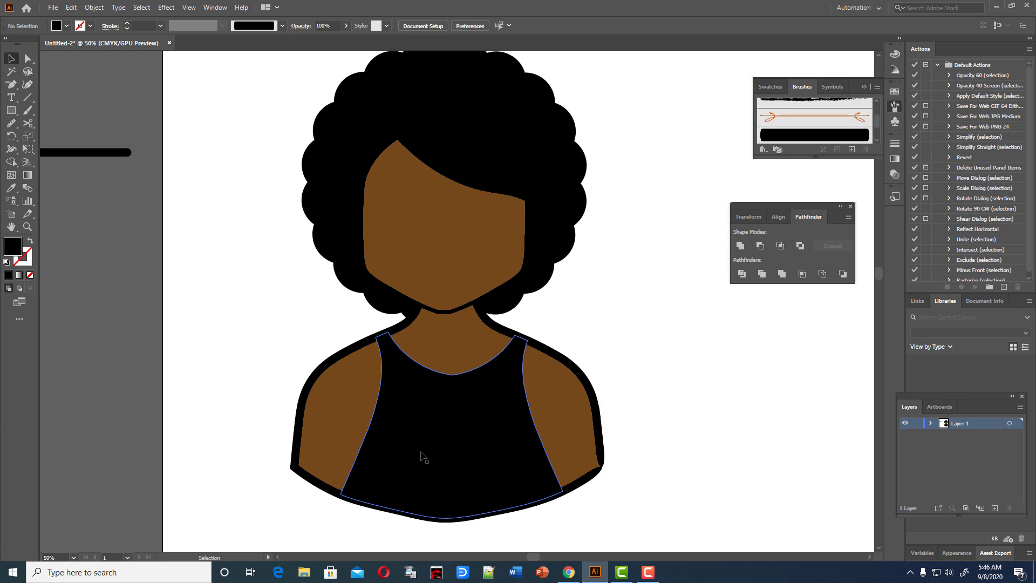
{"action": "left_click", "coordinate": [484, 482]}
- Pull the tank top's lower strap points outward to the shoulder edges
{"action": "left_click", "coordinate": [27, 84]}
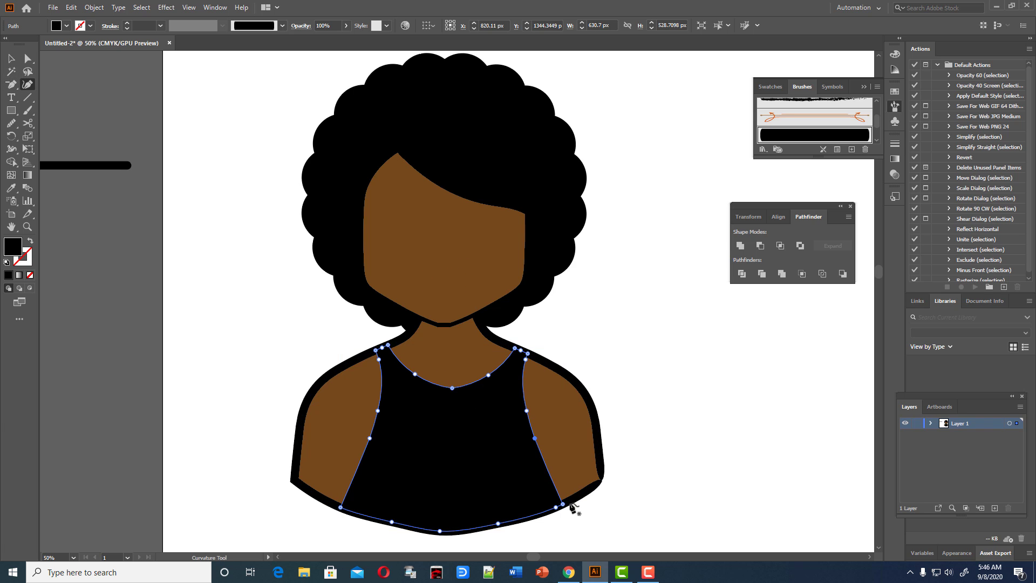
{"action": "left_click_drag", "start_coordinate": [563, 503], "coordinate": [575, 497]}
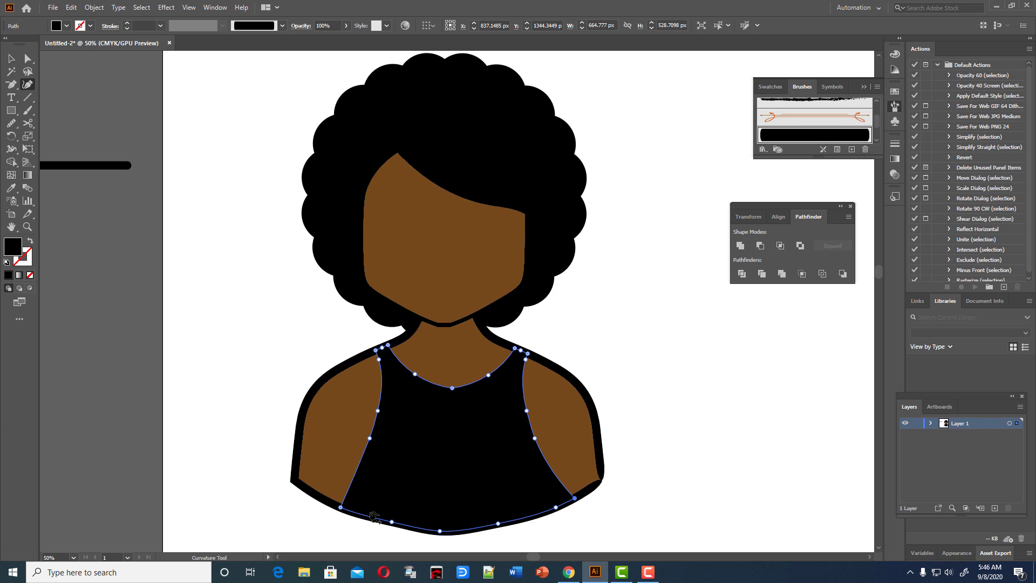
{"action": "left_click_drag", "start_coordinate": [341, 507], "coordinate": [301, 485]}
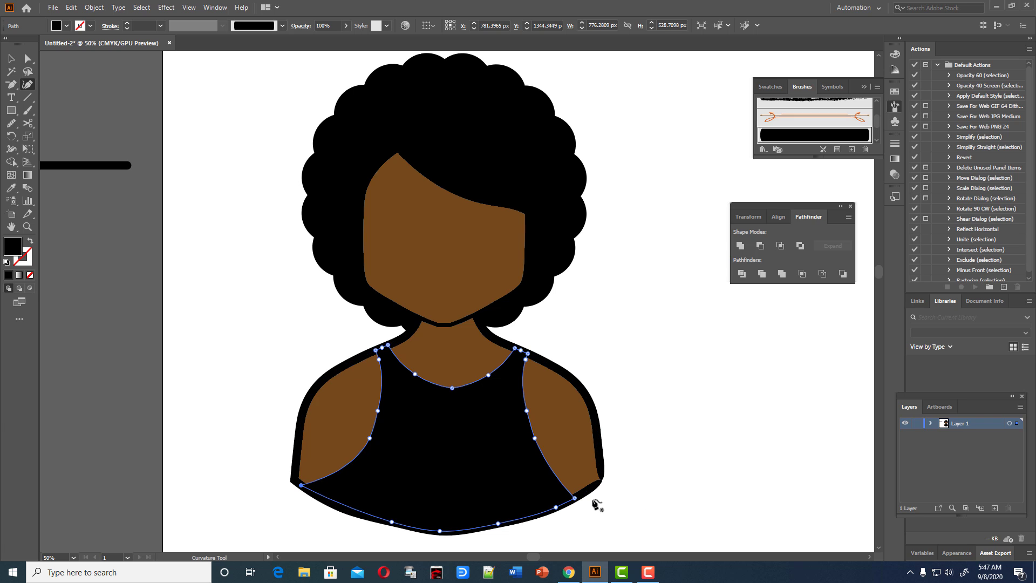
{"action": "left_click_drag", "start_coordinate": [574, 498], "coordinate": [599, 482]}
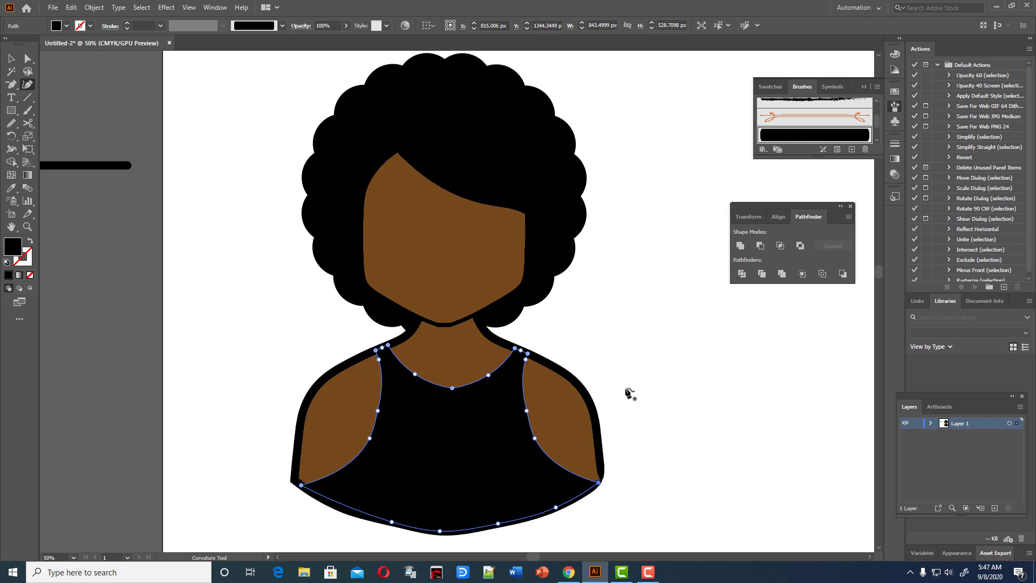
{"action": "key", "text": "v"}
{"action": "left_click", "coordinate": [668, 422]}
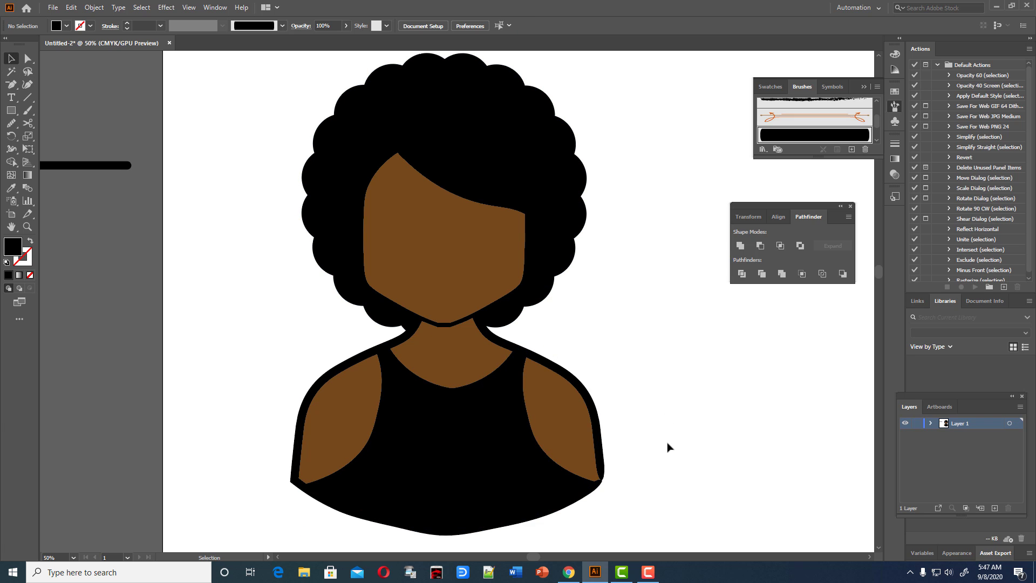
{"action": "scroll", "coordinate": [667, 446], "scroll_direction": "down", "scroll_amount": 2}
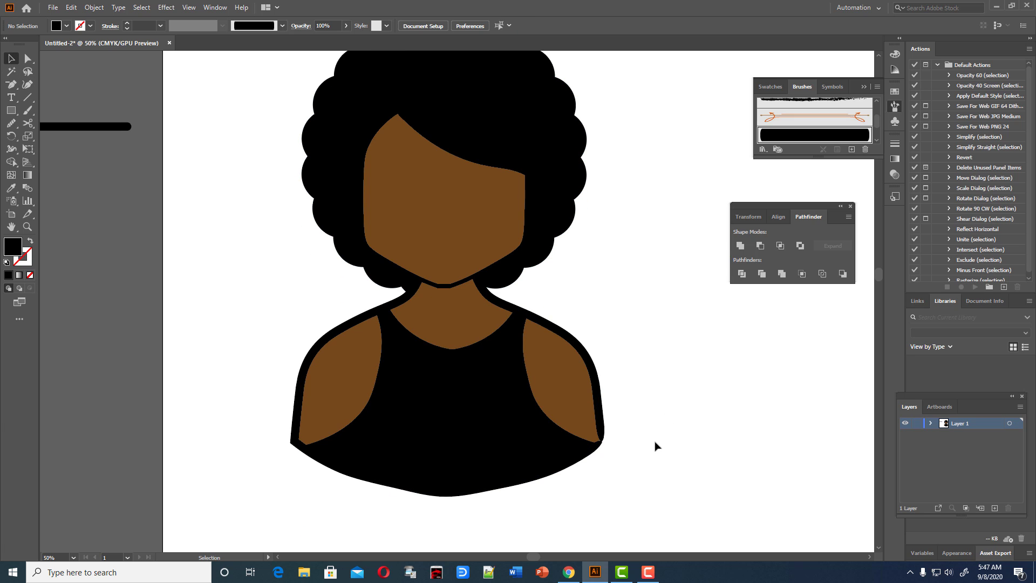
{"action": "scroll", "coordinate": [656, 446], "scroll_direction": "up", "scroll_amount": 3}
{"action": "scroll", "coordinate": [654, 446], "scroll_direction": "down", "scroll_amount": 2}
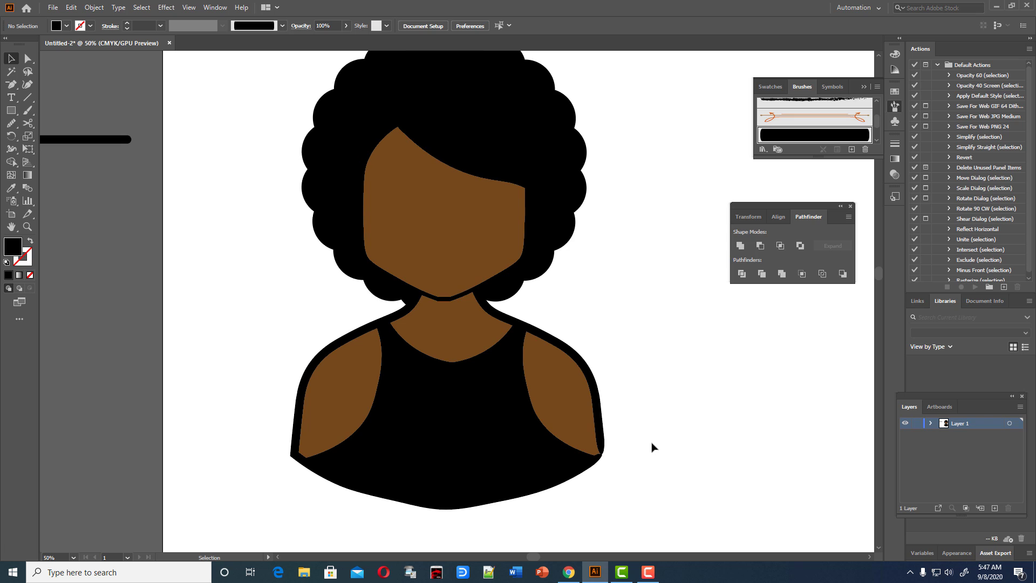
{"action": "left_click", "coordinate": [455, 382]}
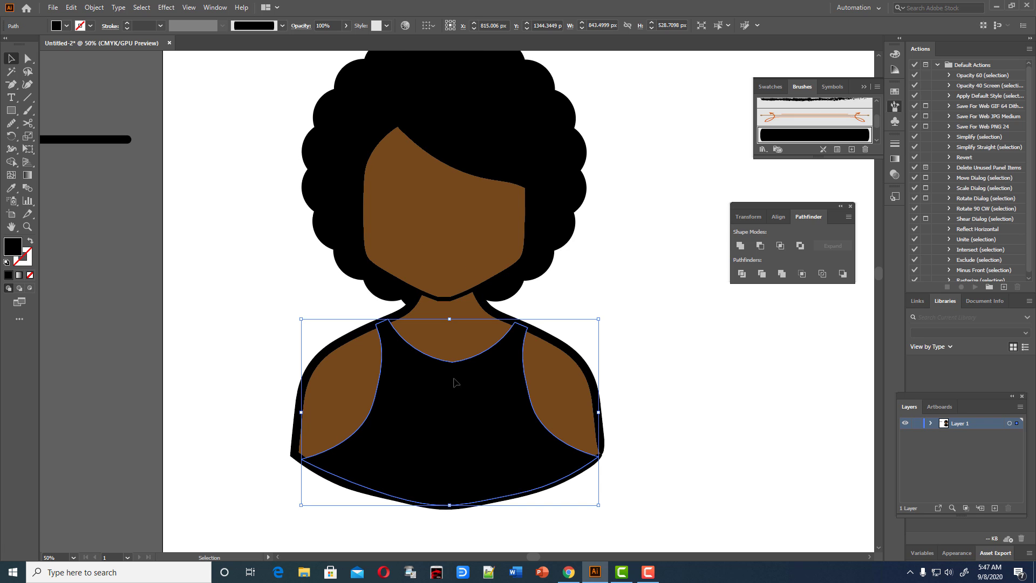
- Nudge the neckline's centre anchor down into a deep V
{"action": "left_click", "coordinate": [27, 85]}
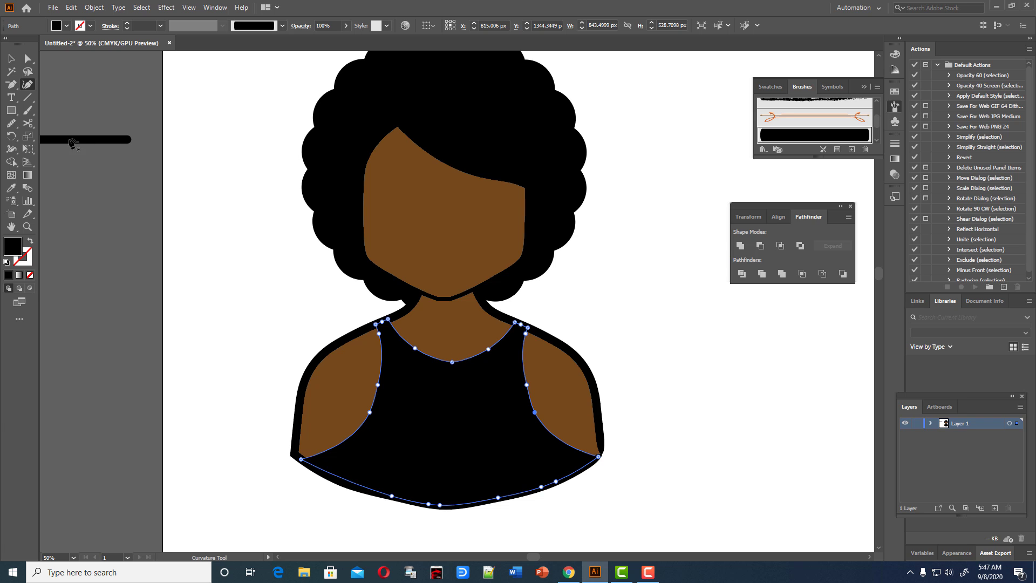
{"action": "left_click", "coordinate": [27, 58]}
{"action": "left_click", "coordinate": [453, 362]}
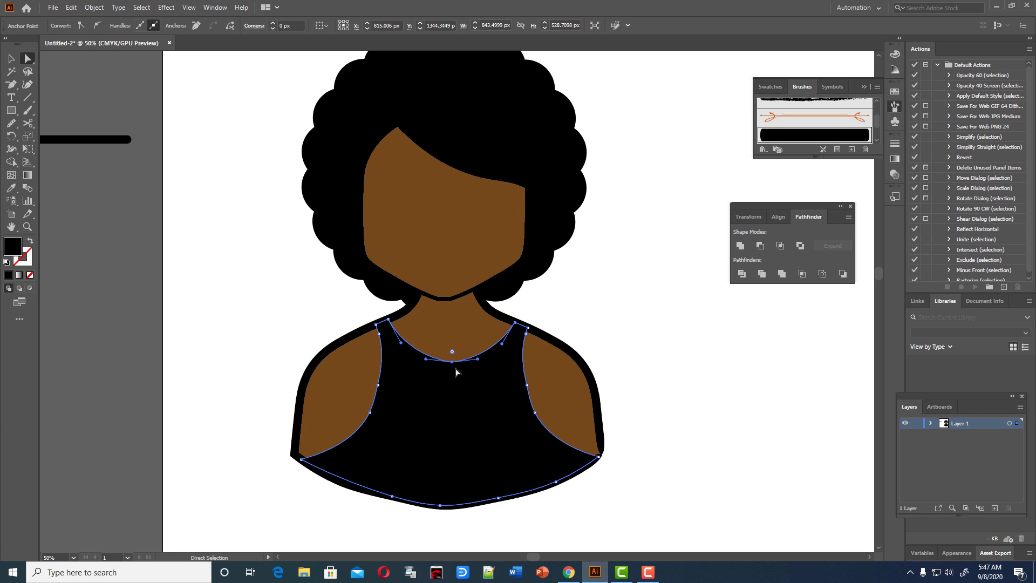
{"action": "key", "text": "shift+Down"}
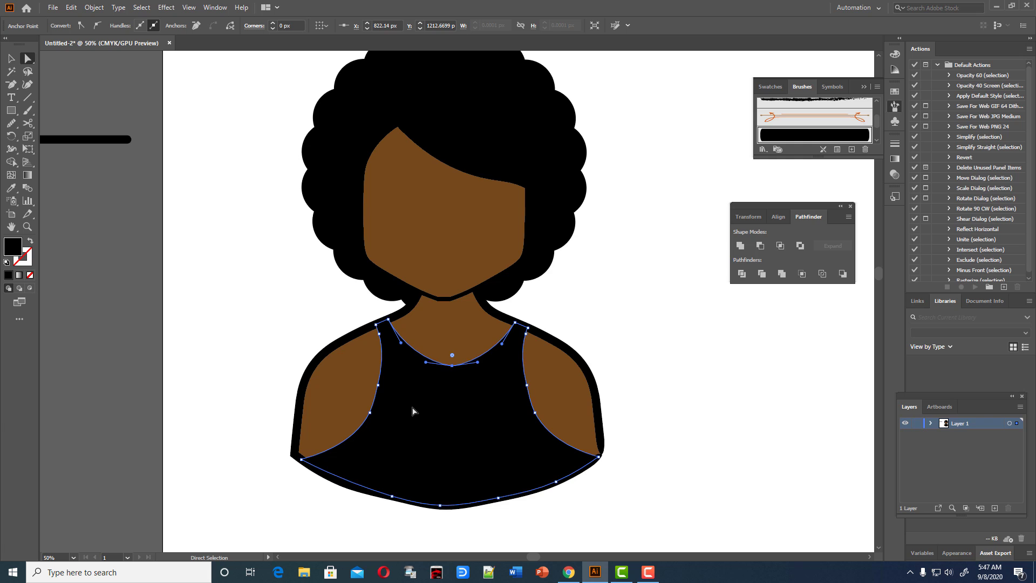
{"action": "key", "text": "shift+Down"}
{"action": "key", "text": "shift+Down"}
{"action": "key", "text": "shift+Down"}
{"action": "key", "text": "shift+Down"}
{"action": "key", "text": "shift+Down"}
{"action": "key", "text": "shift+Down"}
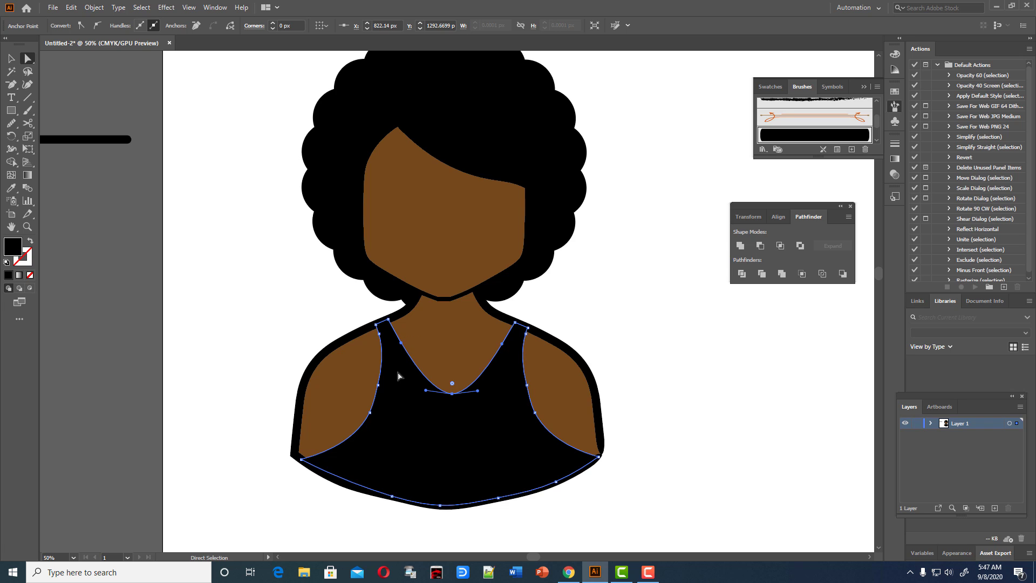
{"action": "key", "text": "shift+Left"}
{"action": "key", "text": "shift+Down"}
{"action": "key", "text": "shift+Right"}
{"action": "left_click_drag", "start_coordinate": [454, 400], "coordinate": [477, 405]}
{"action": "left_click", "coordinate": [653, 433]}
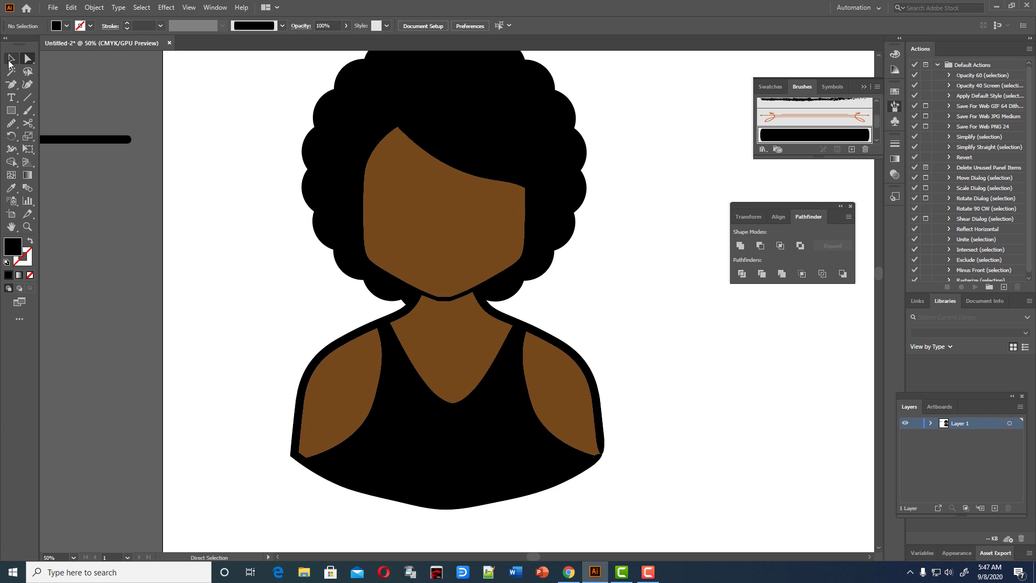
{"action": "left_click", "coordinate": [11, 58]}
- Raise the tank top's bottom-right corner and reshape the right armhole curve
{"action": "scroll", "coordinate": [678, 358], "scroll_direction": "up", "scroll_amount": 1}
{"action": "scroll", "coordinate": [678, 359], "scroll_direction": "up", "scroll_amount": 2}
{"action": "scroll", "coordinate": [680, 359], "scroll_direction": "down", "scroll_amount": 1}
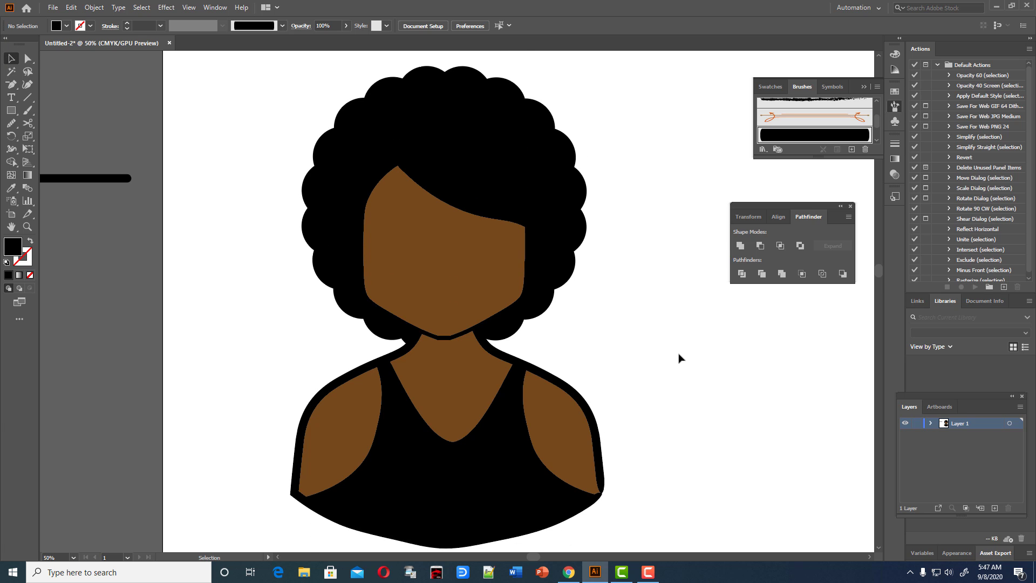
{"action": "scroll", "coordinate": [680, 358], "scroll_direction": "down", "scroll_amount": 1}
{"action": "left_click", "coordinate": [574, 486]}
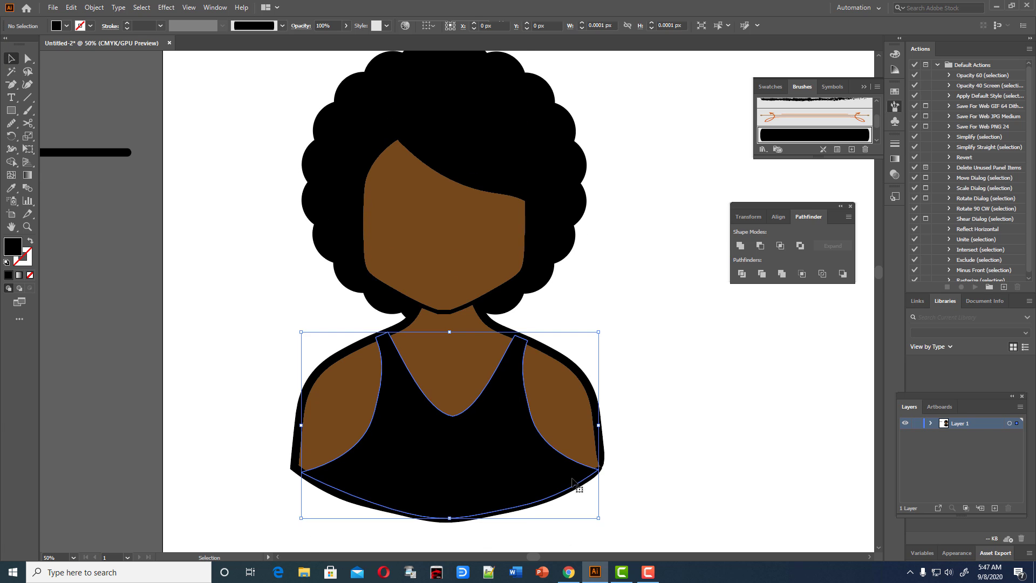
{"action": "key", "text": "shift+grave"}
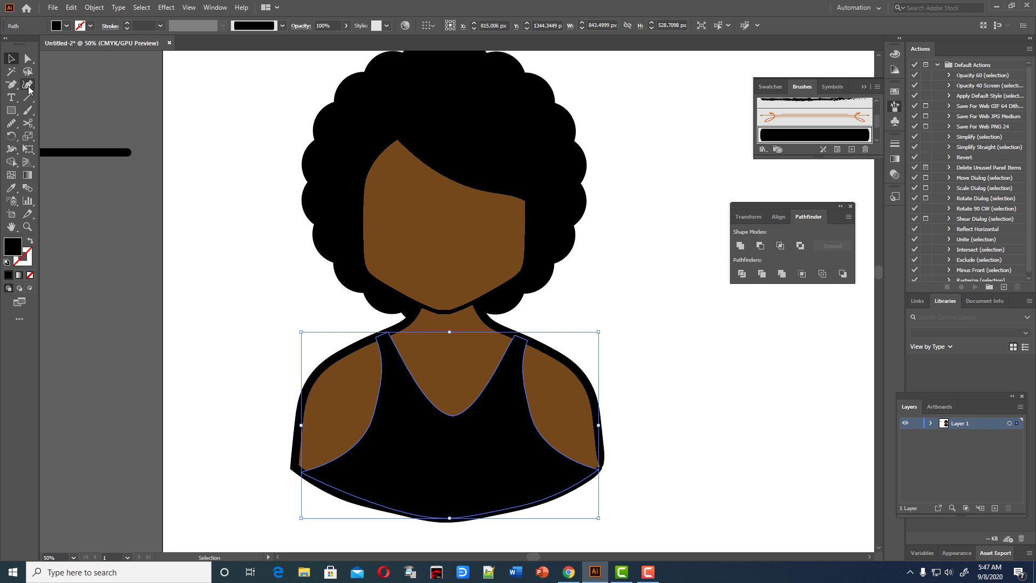
{"action": "left_click_drag", "start_coordinate": [598, 469], "coordinate": [602, 459]}
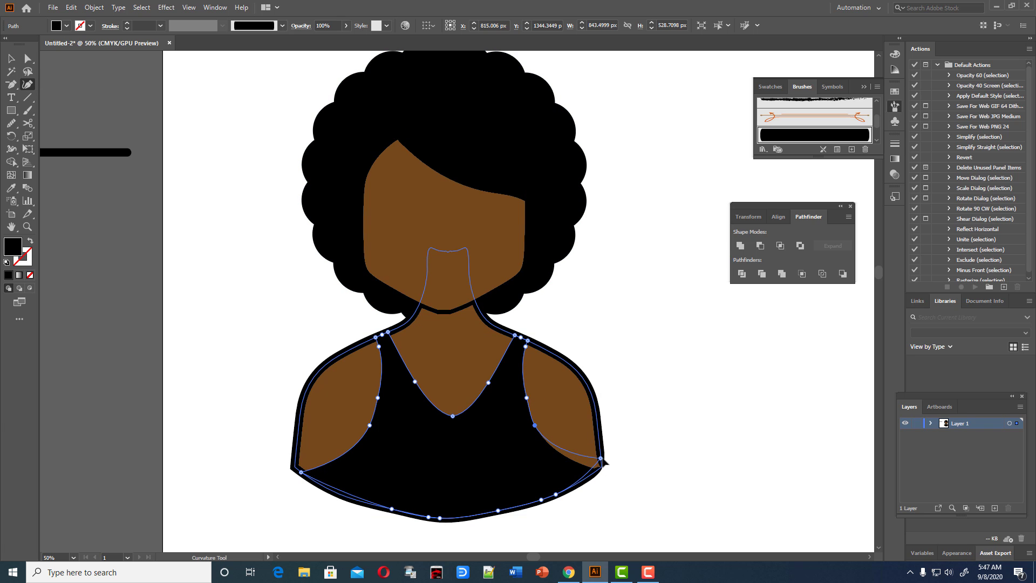
{"action": "left_click_drag", "start_coordinate": [535, 426], "coordinate": [541, 423]}
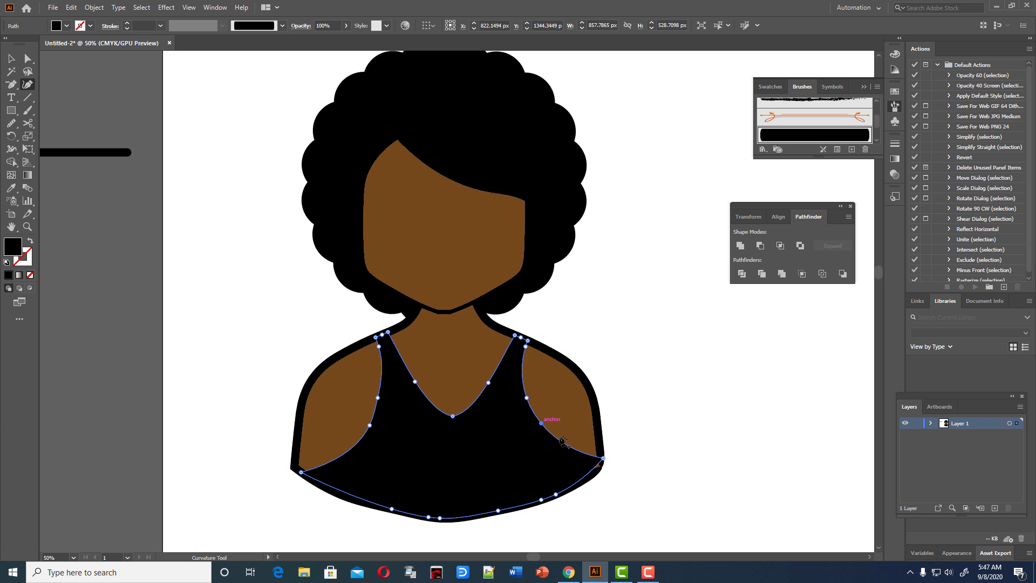
{"action": "left_click_drag", "start_coordinate": [603, 459], "coordinate": [604, 450]}
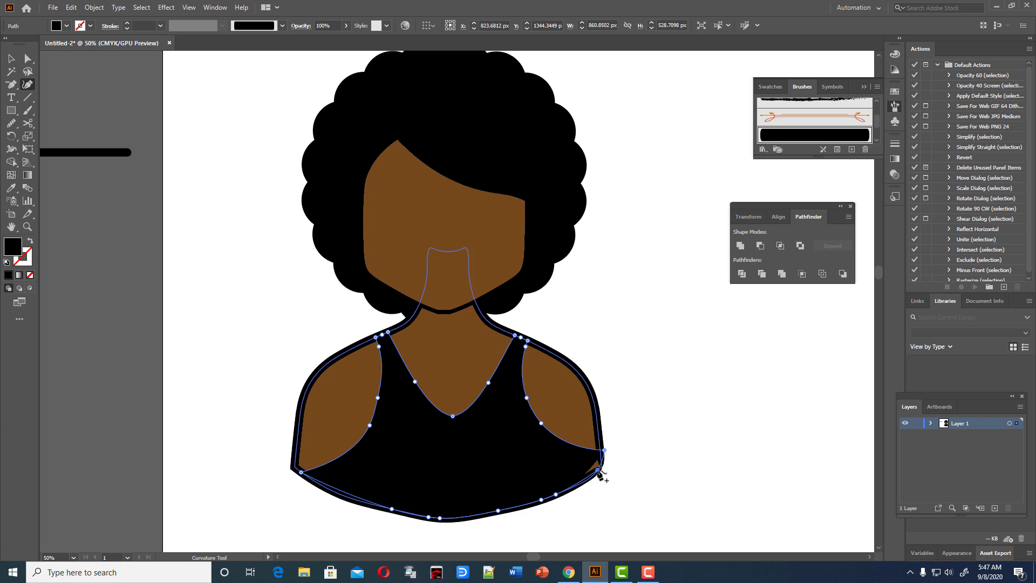
{"action": "left_click", "coordinate": [597, 470]}
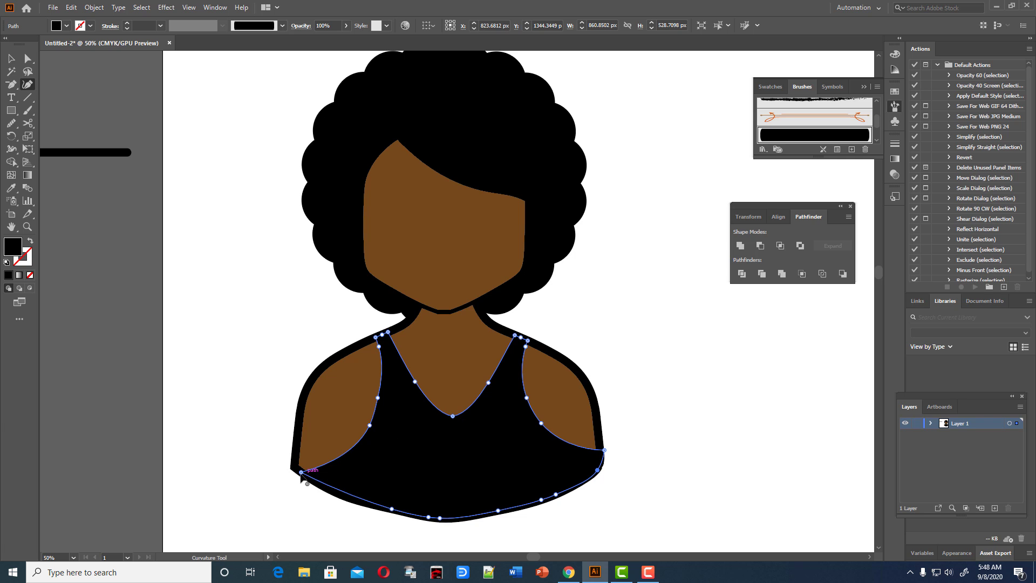
- Move the bottom-left corner to the body edge and refine the left armhole curve
{"action": "left_click_drag", "start_coordinate": [301, 473], "coordinate": [290, 465]}
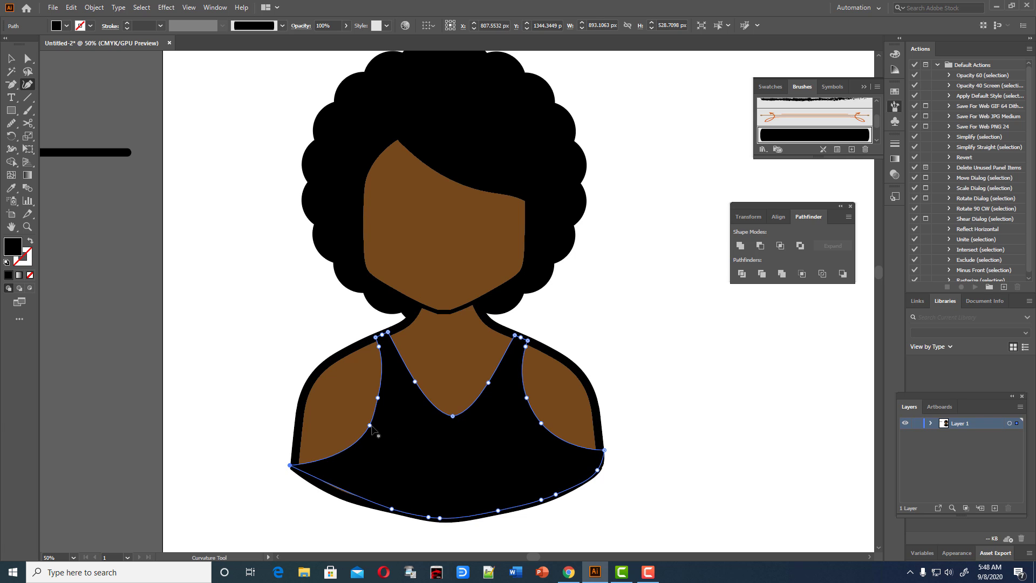
{"action": "left_click_drag", "start_coordinate": [370, 426], "coordinate": [363, 421]}
{"action": "left_click_drag", "start_coordinate": [290, 466], "coordinate": [295, 467]}
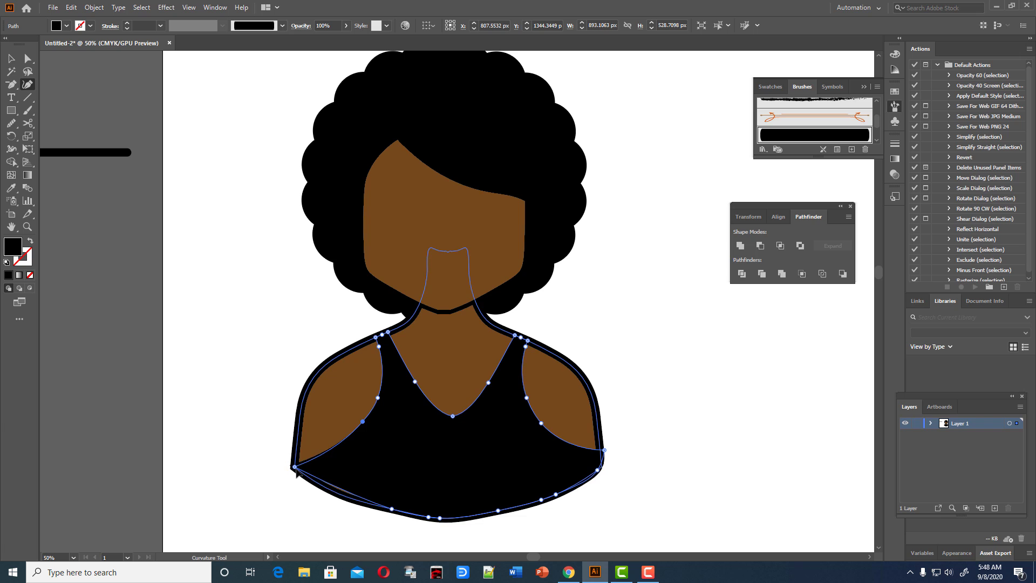
{"action": "left_click", "coordinate": [340, 494]}
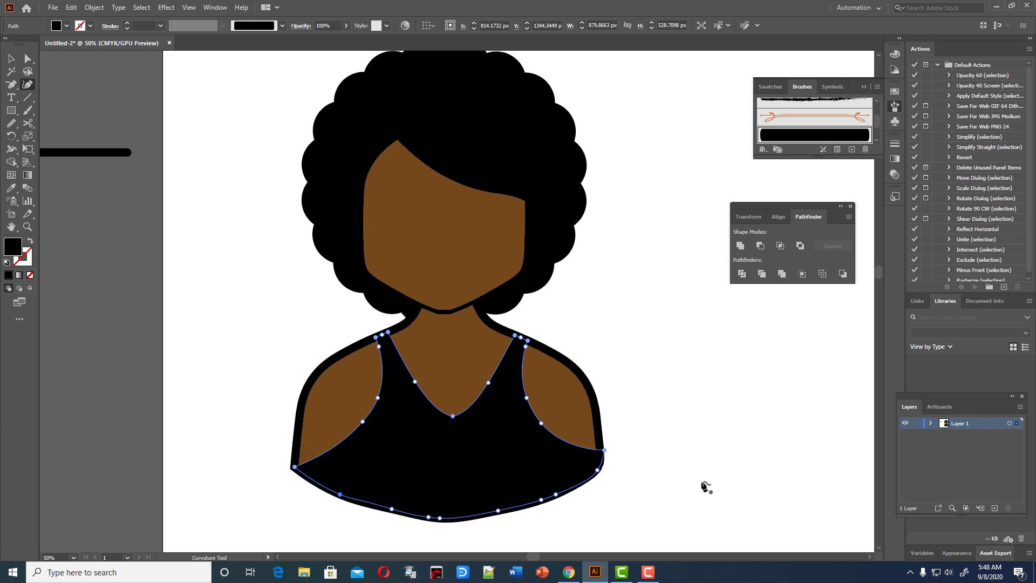
{"action": "left_click_drag", "start_coordinate": [362, 421], "coordinate": [362, 430]}
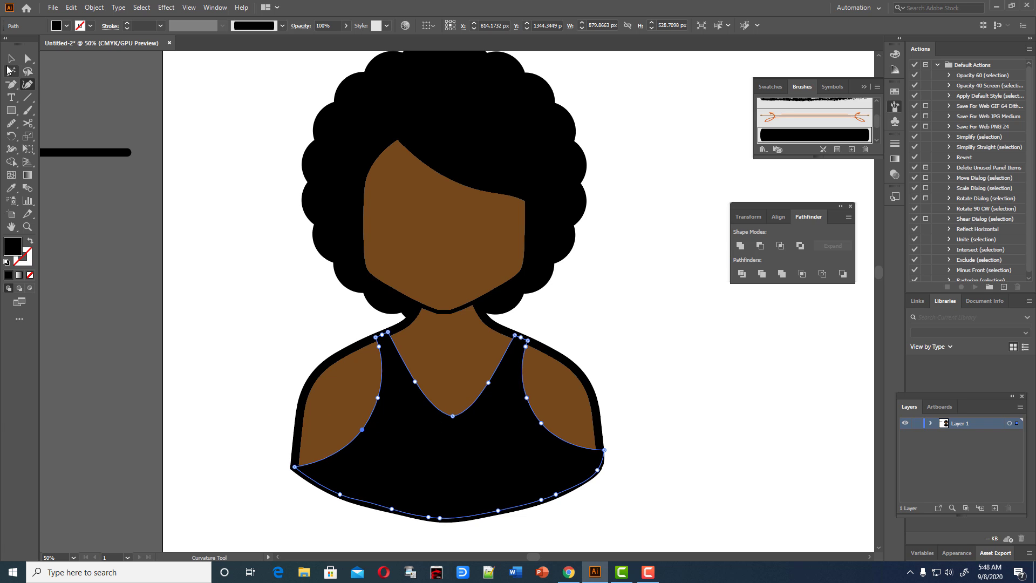
{"action": "left_click", "coordinate": [11, 58]}
{"action": "left_click", "coordinate": [224, 167]}
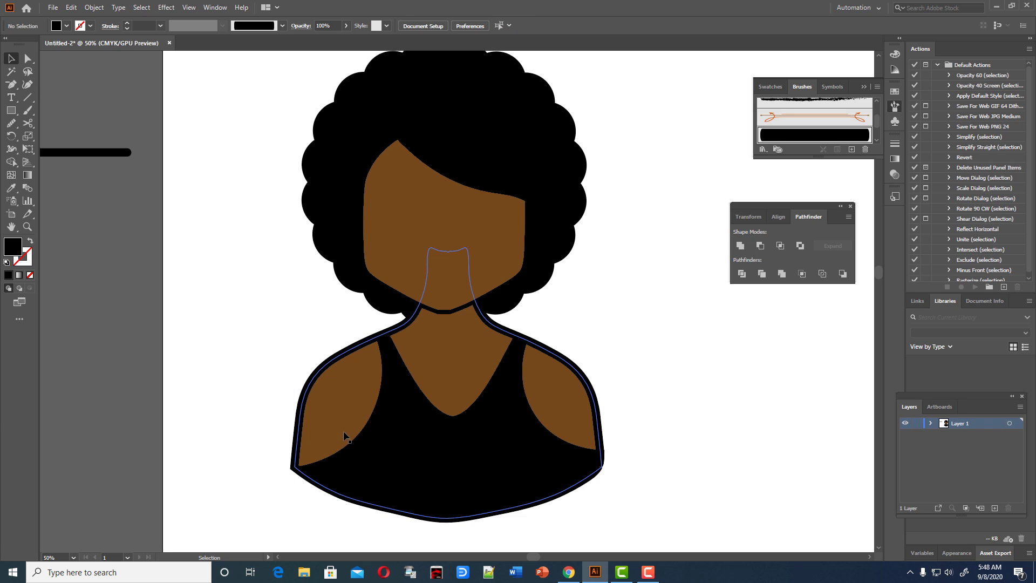
- Delete the tank top and widen the brown shoulders shape on both sides
{"action": "left_click", "coordinate": [487, 431]}
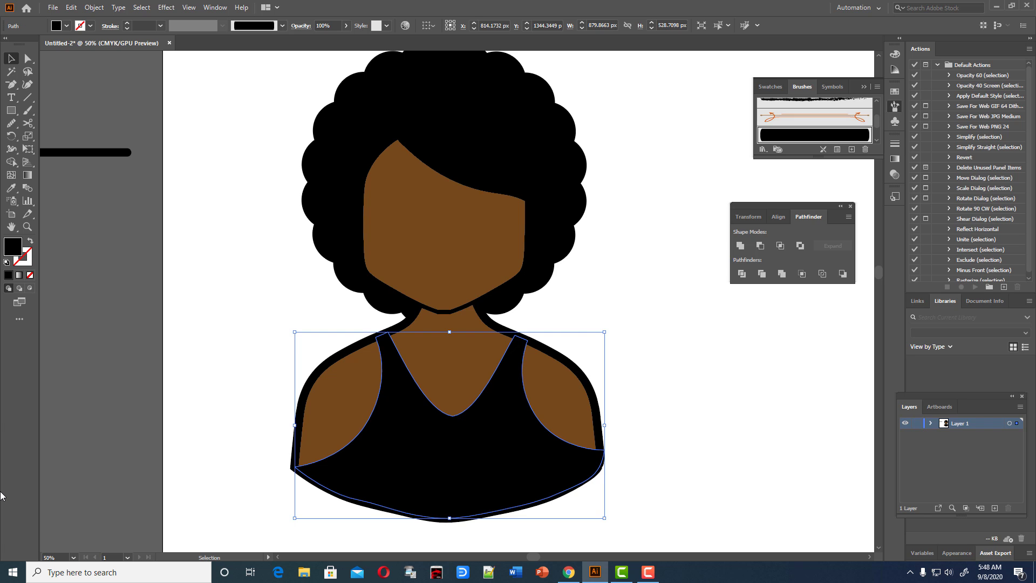
{"action": "key", "text": "Delete"}
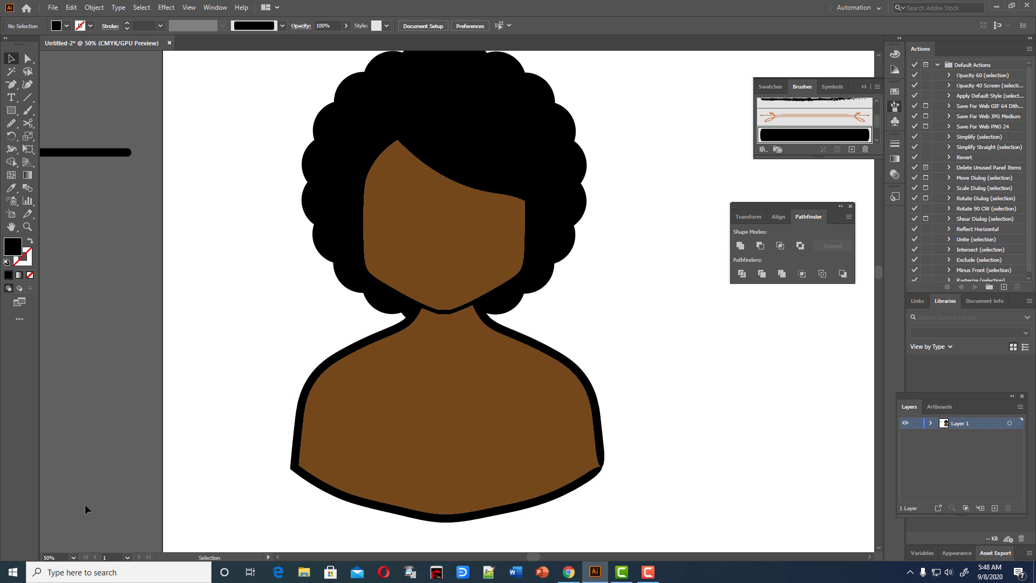
{"action": "scroll", "coordinate": [222, 389], "scroll_direction": "down", "scroll_amount": 2}
{"action": "left_click_drag", "start_coordinate": [213, 341], "coordinate": [712, 471]}
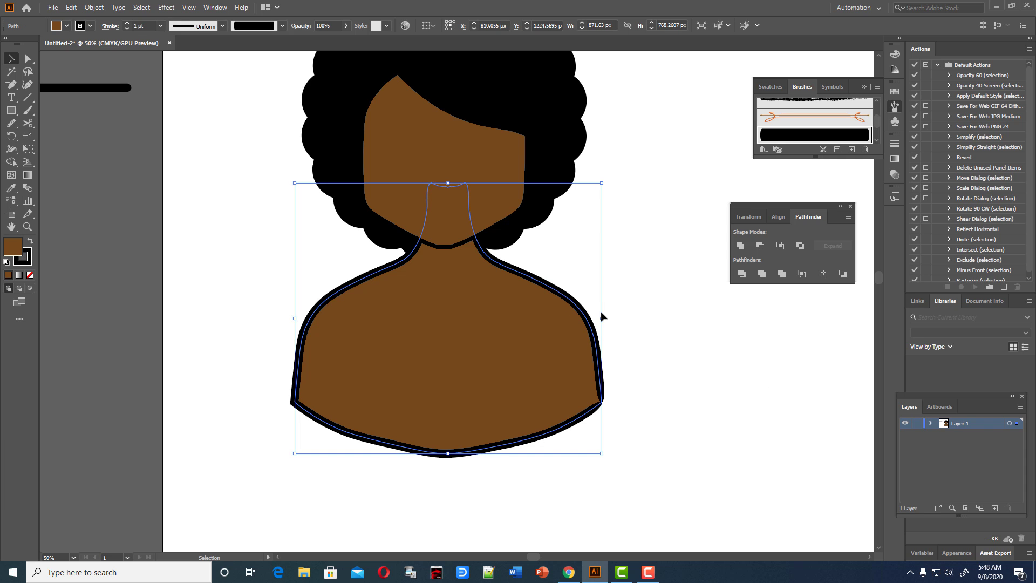
{"action": "left_click_drag", "start_coordinate": [602, 318], "coordinate": [653, 318]}
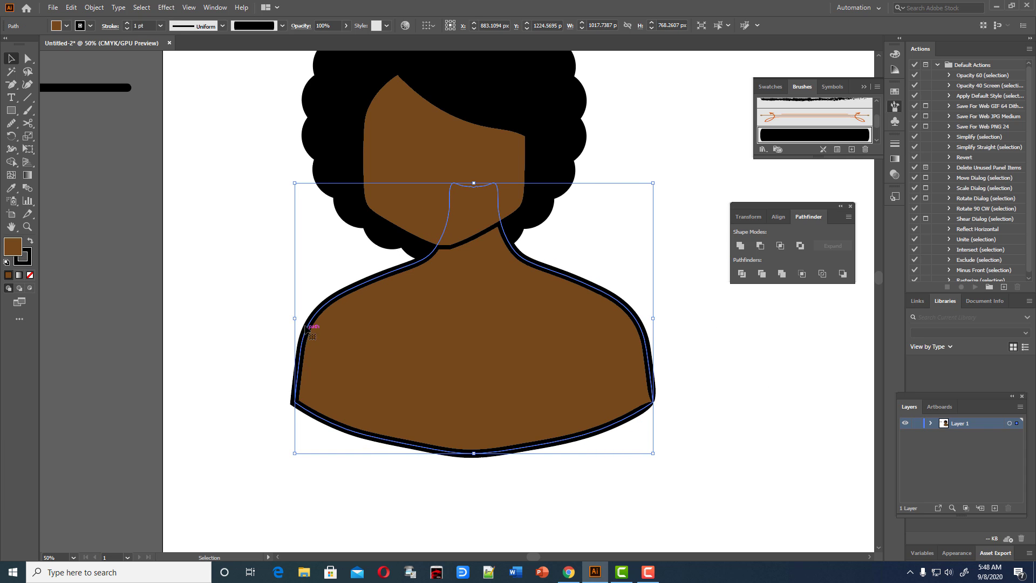
{"action": "left_click_drag", "start_coordinate": [296, 320], "coordinate": [254, 319]}
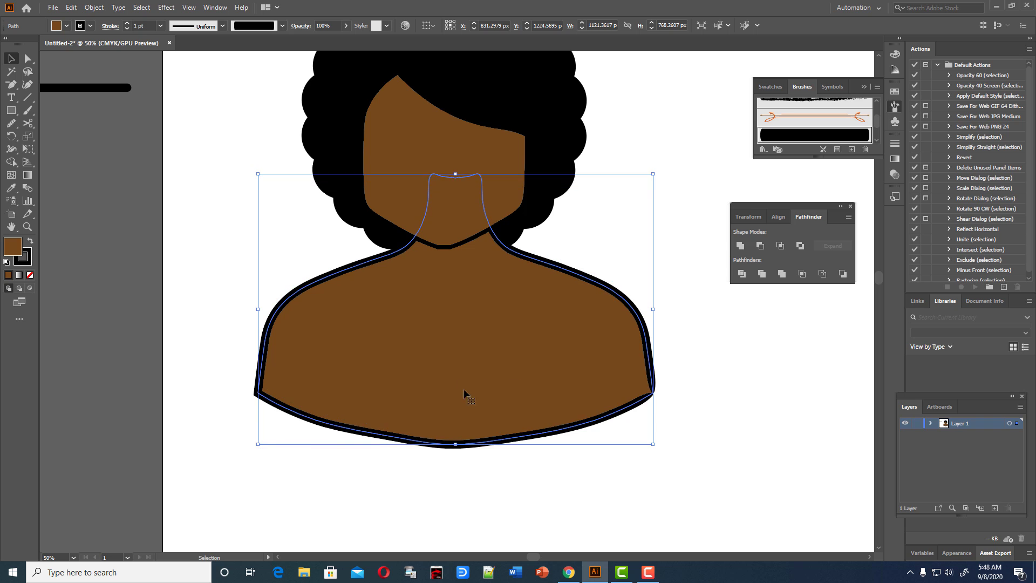
{"action": "left_click", "coordinate": [539, 503]}
- Shift the widened shoulders shape slightly to centre it under the head
{"action": "scroll", "coordinate": [540, 494], "scroll_direction": "down", "scroll_amount": 3}
{"action": "scroll", "coordinate": [537, 475], "scroll_direction": "up", "scroll_amount": 4}
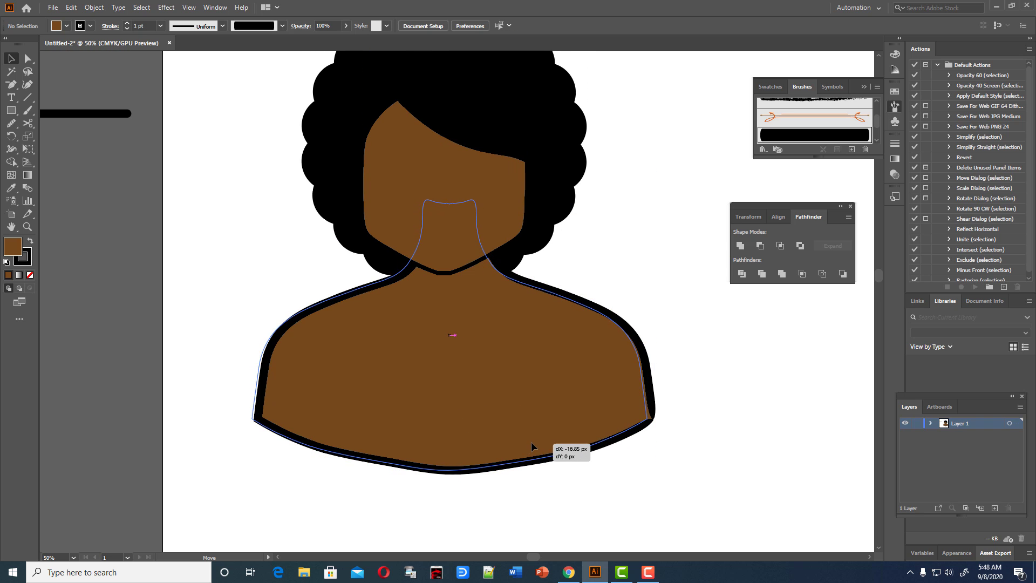
{"action": "left_click_drag", "start_coordinate": [536, 445], "coordinate": [542, 456]}
{"action": "left_click", "coordinate": [545, 524]}
{"action": "left_click", "coordinate": [618, 500]}
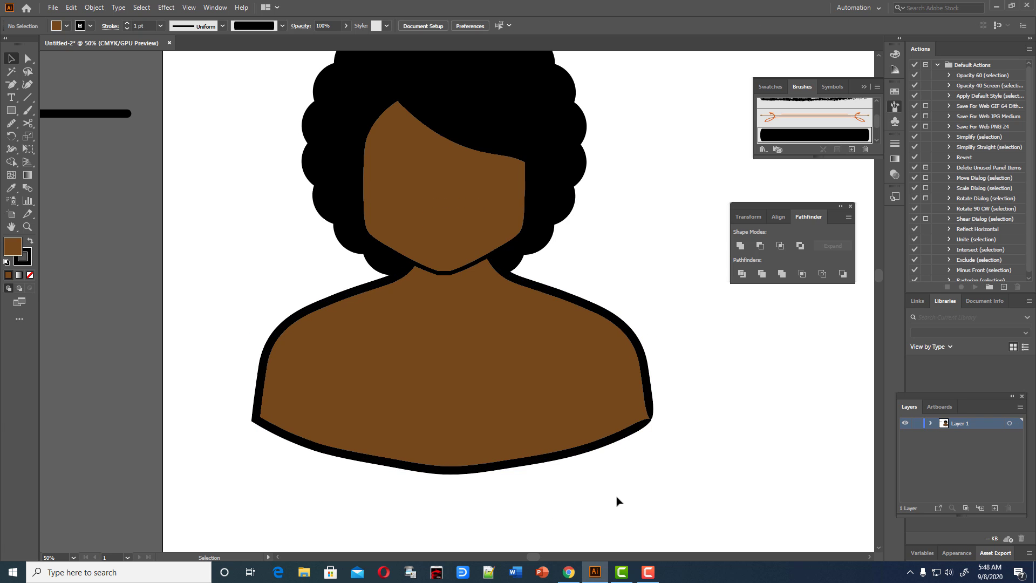
{"action": "scroll", "coordinate": [618, 499], "scroll_direction": "down", "scroll_amount": 2}
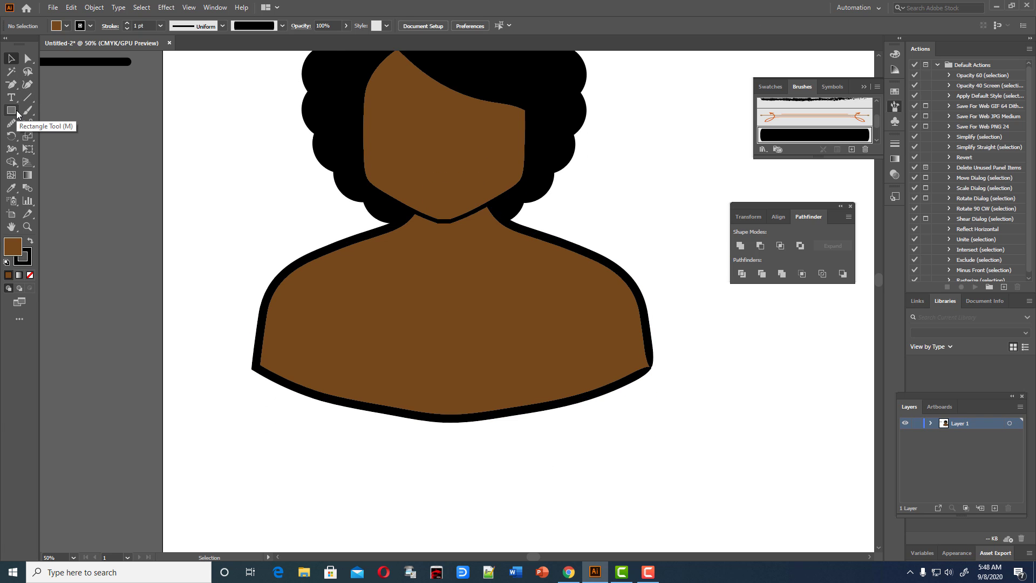
- Draw a brown ellipse over the neck, enlarged to about 522 by 424 px
{"action": "left_click_drag", "start_coordinate": [16, 113], "coordinate": [54, 136]}
{"action": "scroll", "coordinate": [380, 262], "scroll_direction": "up", "scroll_amount": 1}
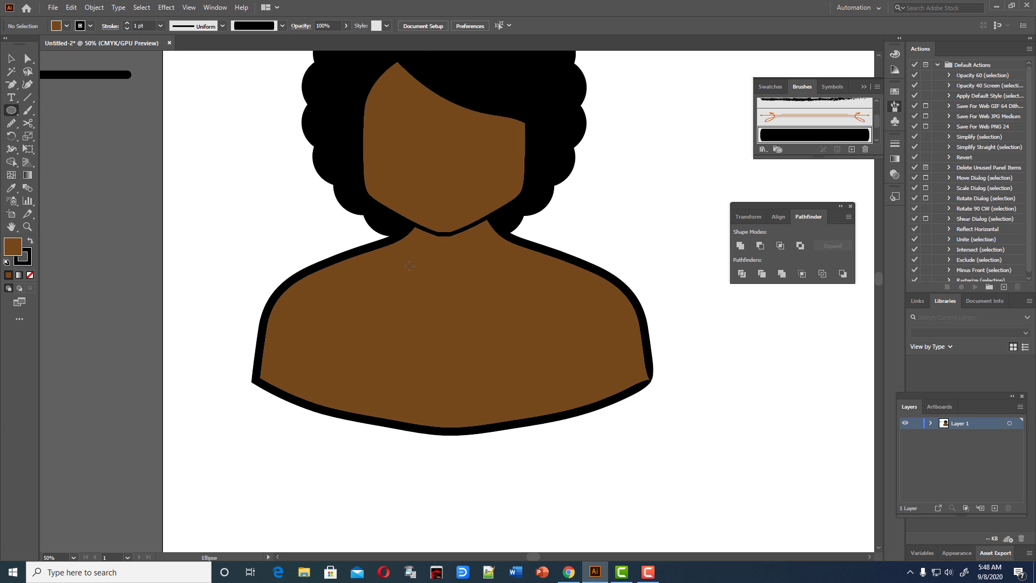
{"action": "left_click_drag", "start_coordinate": [384, 196], "coordinate": [545, 327]}
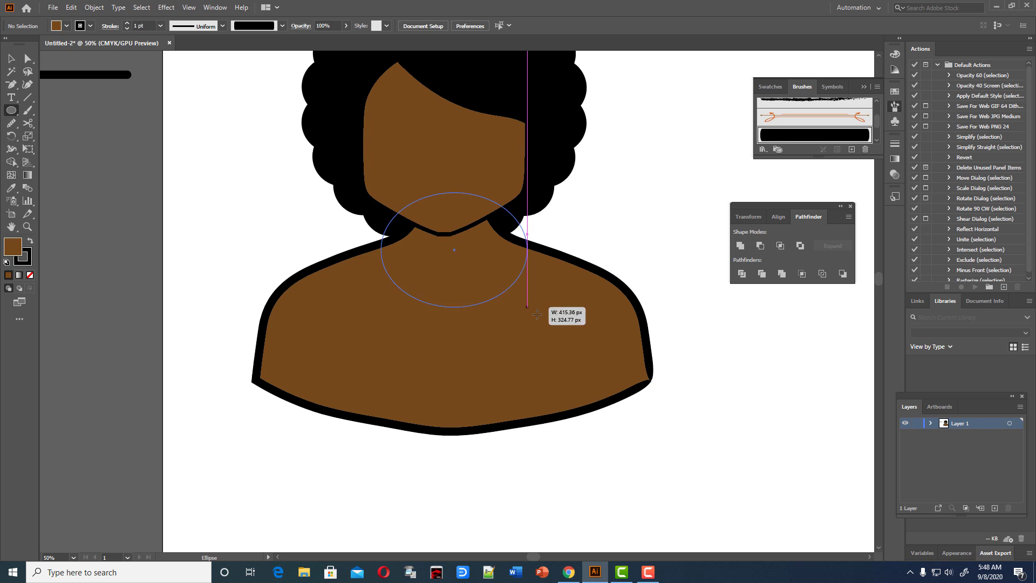
{"action": "left_click_drag", "start_coordinate": [545, 192], "coordinate": [551, 185]}
{"action": "left_click_drag", "start_coordinate": [382, 185], "coordinate": [366, 177]}
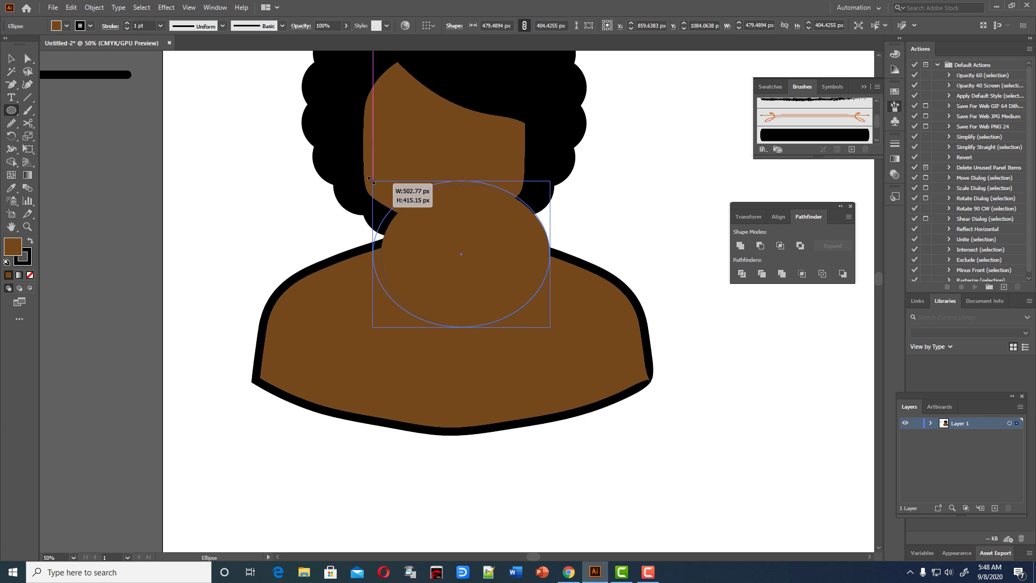
{"action": "key", "text": "v"}
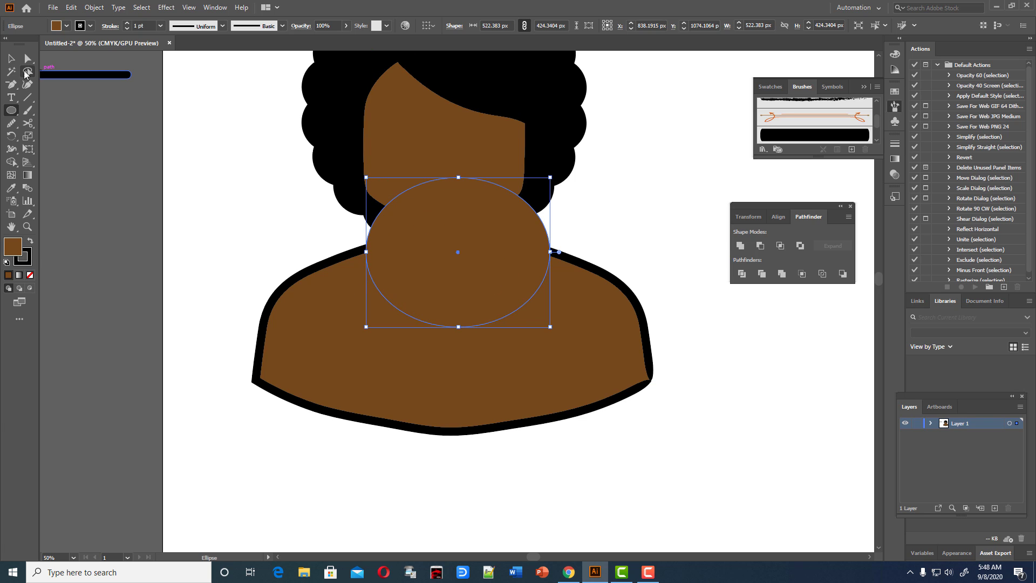
- Nudge the oval left and widen it on both sides to about 603 px
{"action": "left_click_drag", "start_coordinate": [446, 299], "coordinate": [441, 291]}
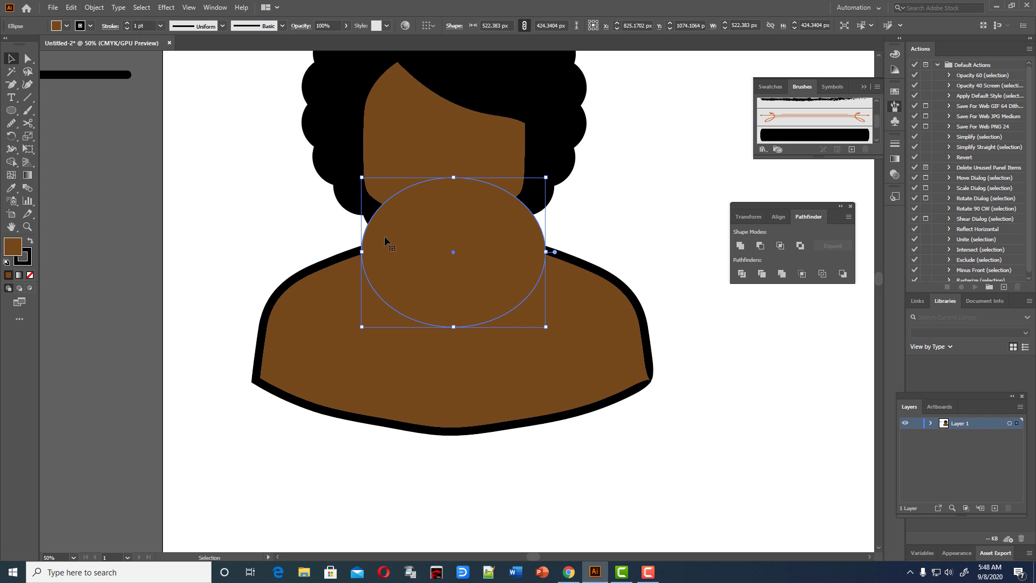
{"action": "left_click_drag", "start_coordinate": [363, 252], "coordinate": [343, 253]}
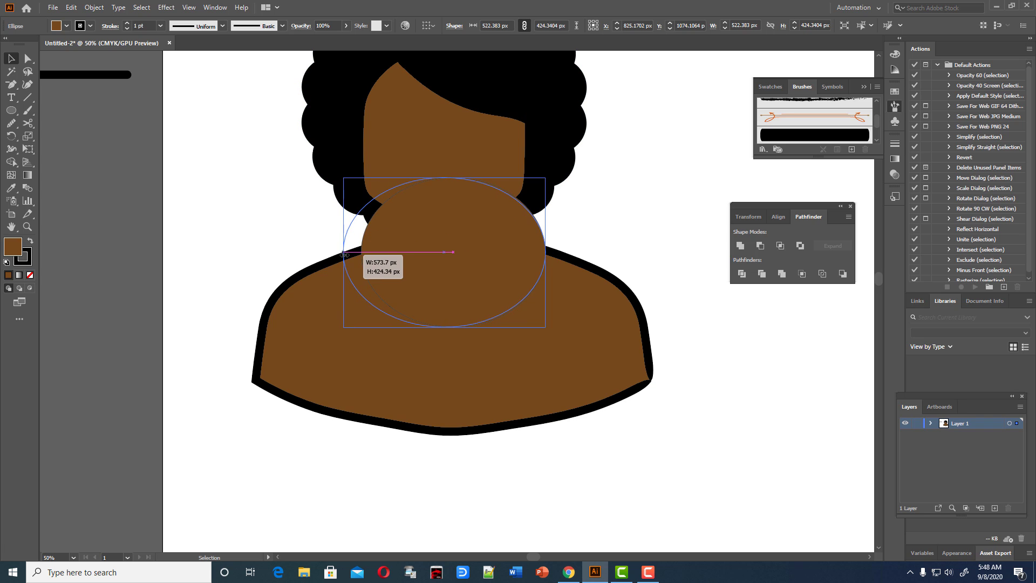
{"action": "left_click_drag", "start_coordinate": [547, 252], "coordinate": [556, 252]}
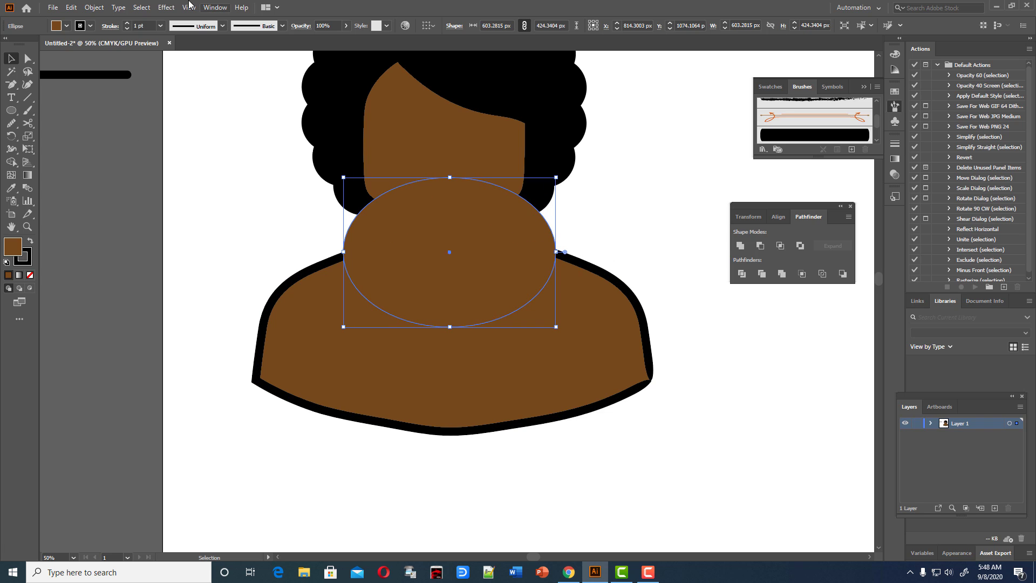
{"action": "scroll", "coordinate": [141, 26], "scroll_direction": "up", "scroll_amount": 3}
{"action": "scroll", "coordinate": [141, 26], "scroll_direction": "up", "scroll_amount": 4}
{"action": "scroll", "coordinate": [141, 27], "scroll_direction": "up", "scroll_amount": 4}
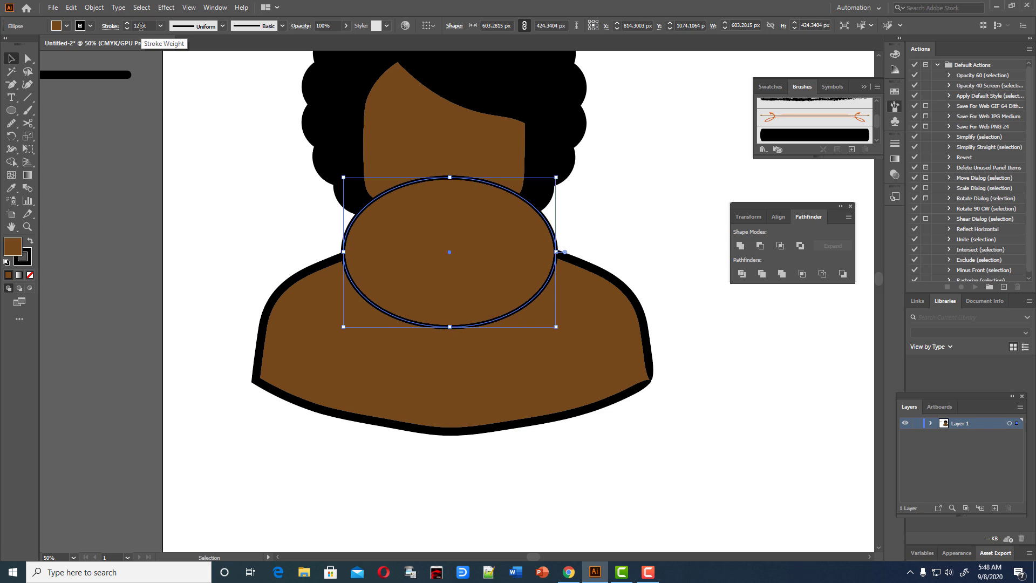
{"action": "scroll", "coordinate": [142, 26], "scroll_direction": "up", "scroll_amount": 3}
{"action": "left_click", "coordinate": [239, 185]}
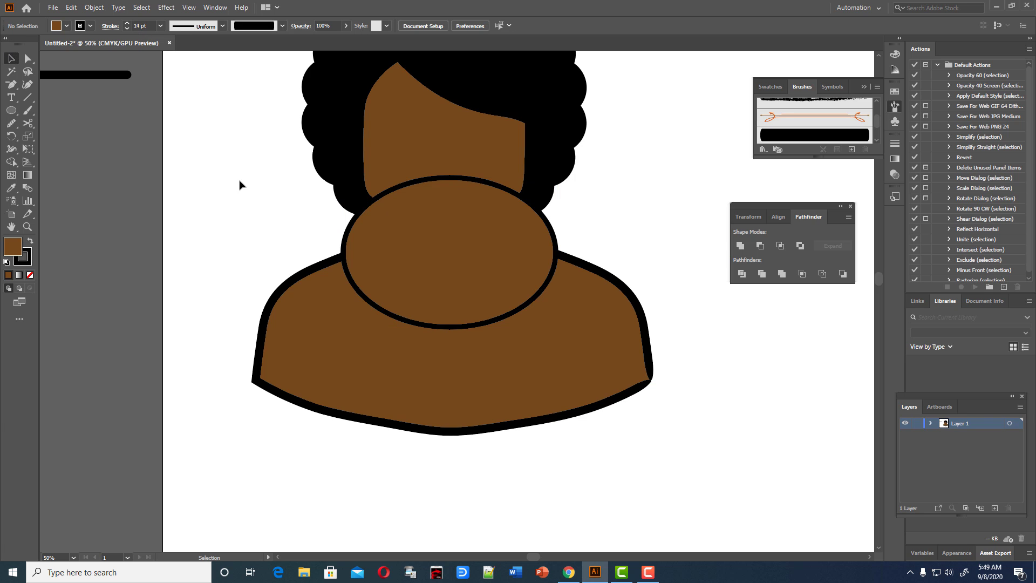
- Use Shape Builder to merge both crescents above the oval into the body, leaving a curved neckline arc
{"action": "left_click", "coordinate": [536, 425]}
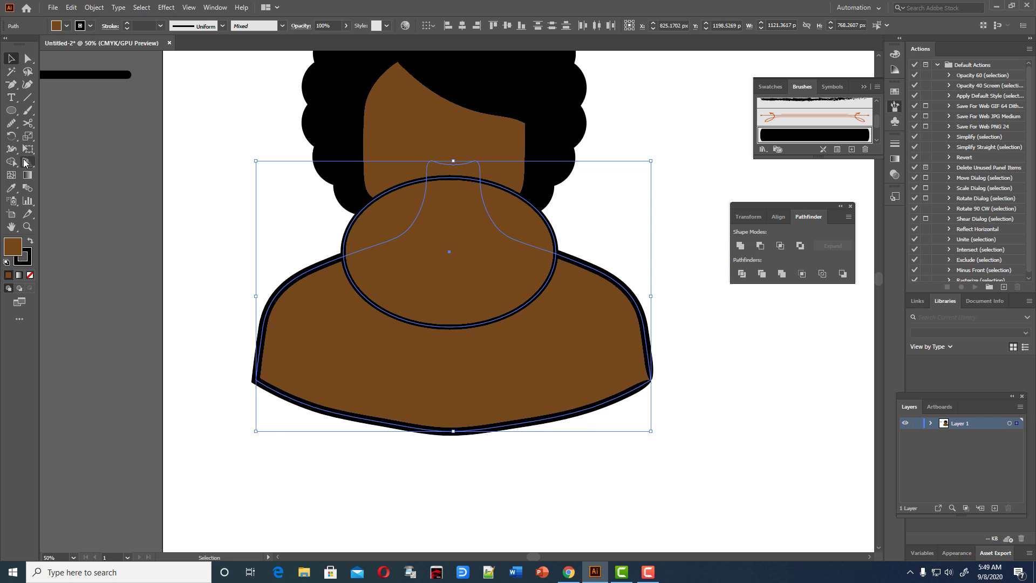
{"action": "left_click", "coordinate": [23, 161]}
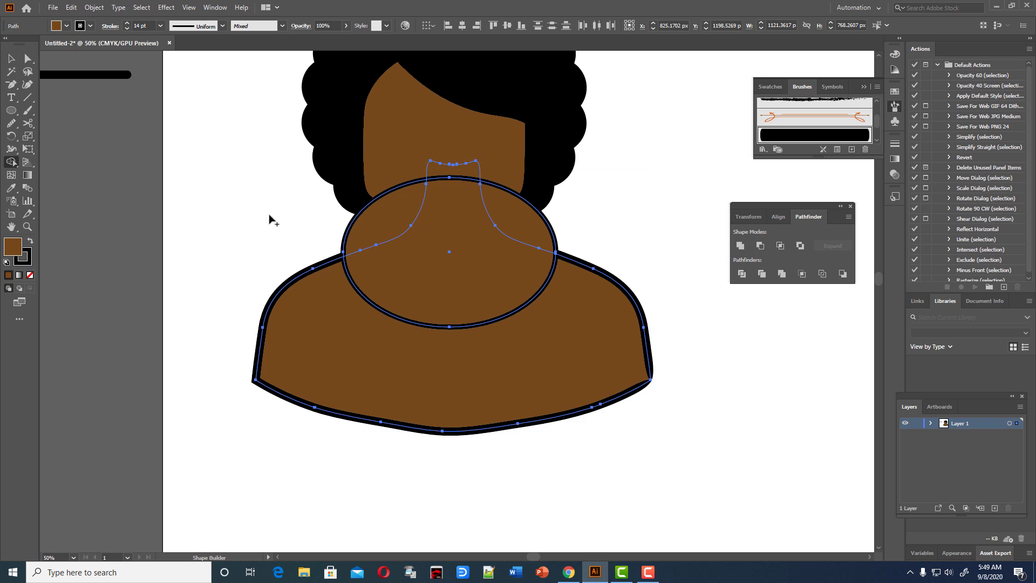
{"action": "left_click", "coordinate": [533, 233]}
{"action": "left_click", "coordinate": [417, 212]}
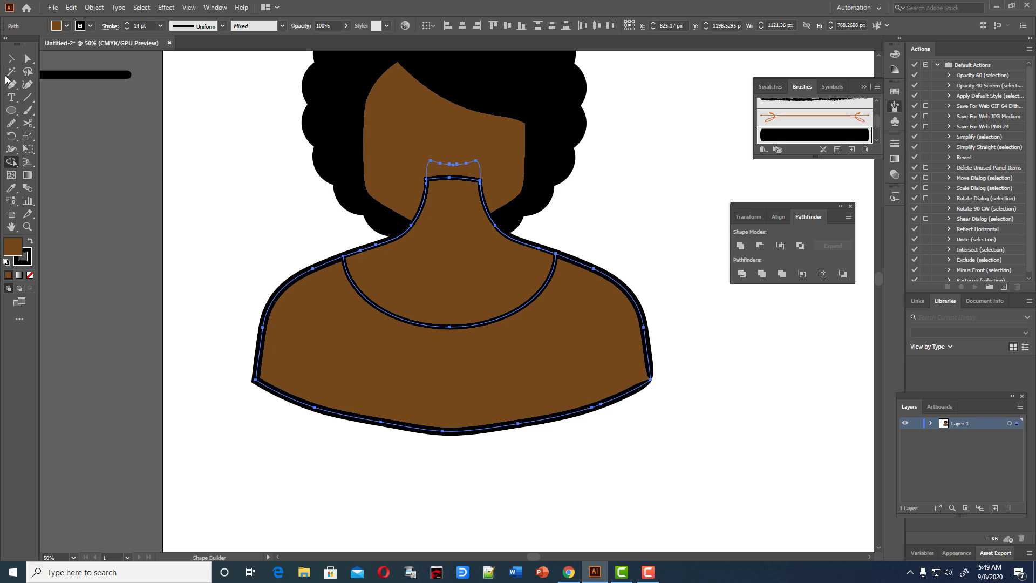
{"action": "left_click", "coordinate": [11, 58]}
{"action": "left_click", "coordinate": [205, 178]}
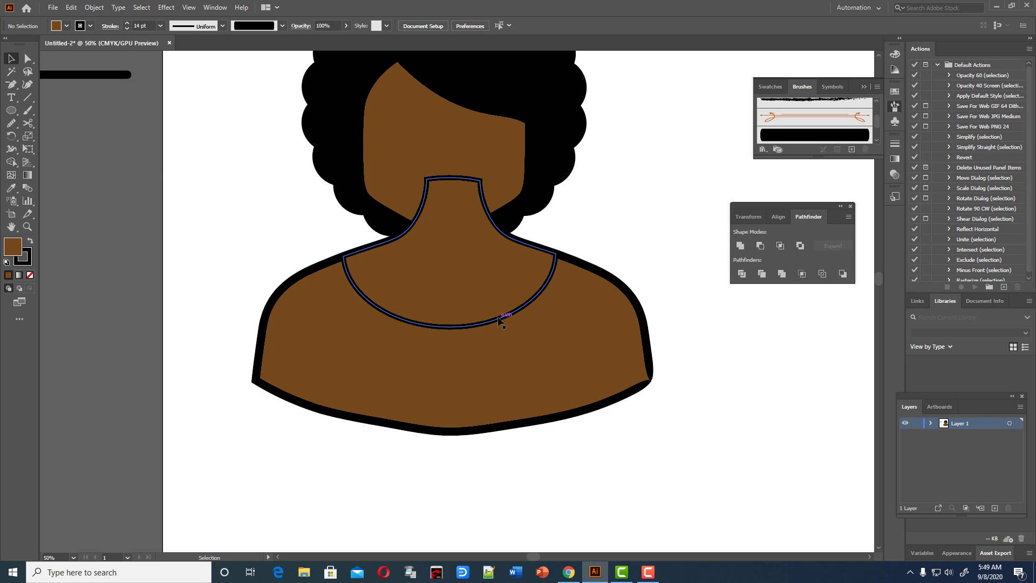
{"action": "mouse_move", "coordinate": [504, 316]}
{"action": "left_mouse_down"}
{"action": "mouse_move", "coordinate": [517, 444]}
{"action": "mouse_move", "coordinate": [510, 248]}
{"action": "left_mouse_up"}
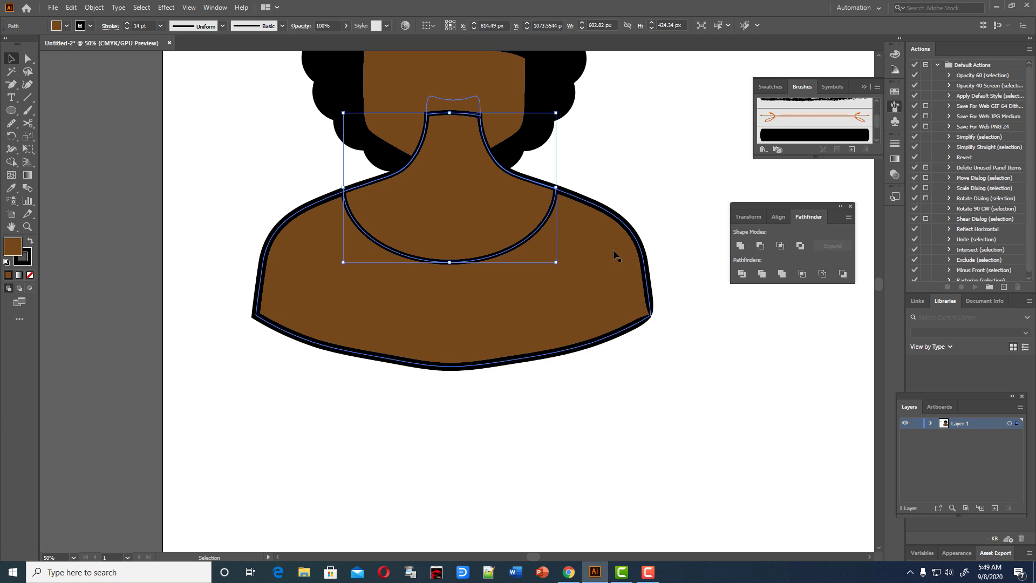
{"action": "scroll", "coordinate": [475, 285], "scroll_direction": "down", "scroll_amount": 2}
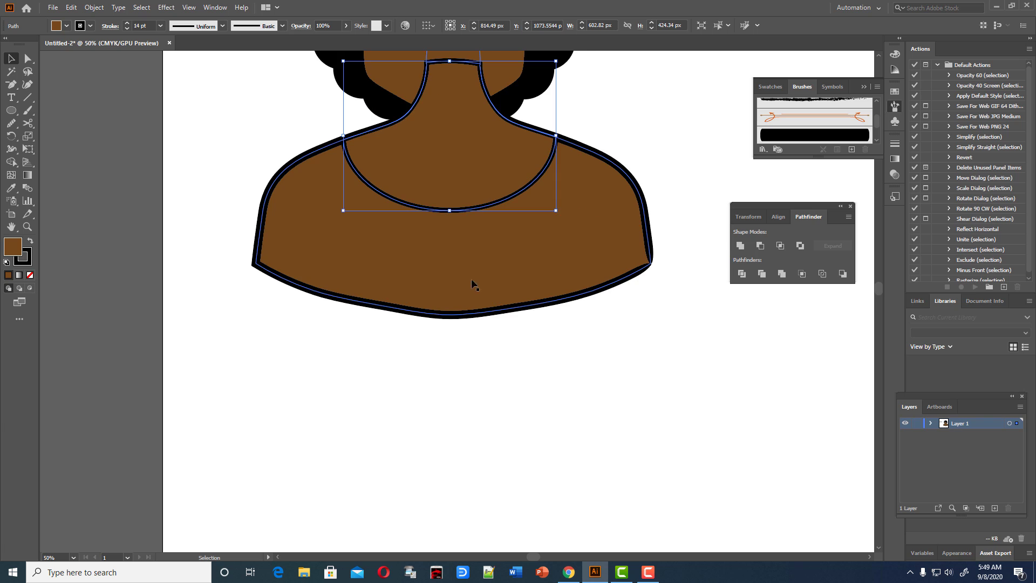
{"action": "left_click", "coordinate": [198, 319]}
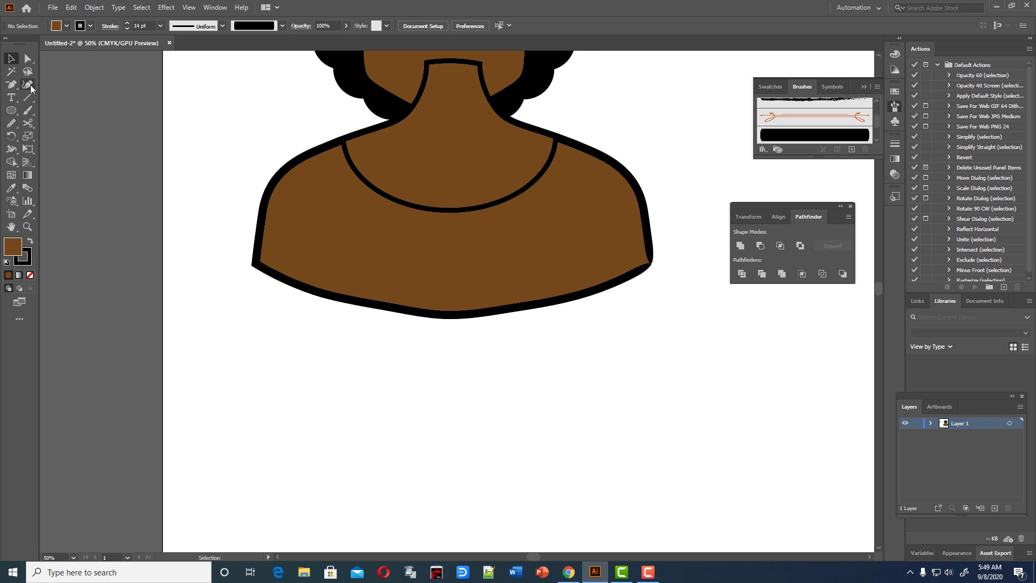
- Draw a closed left tank-top panel path from the left shoulder down to the chest centre line
{"action": "left_click_drag", "start_coordinate": [11, 84], "coordinate": [70, 84]}
{"action": "scroll", "coordinate": [316, 142], "scroll_direction": "down", "scroll_amount": 1}
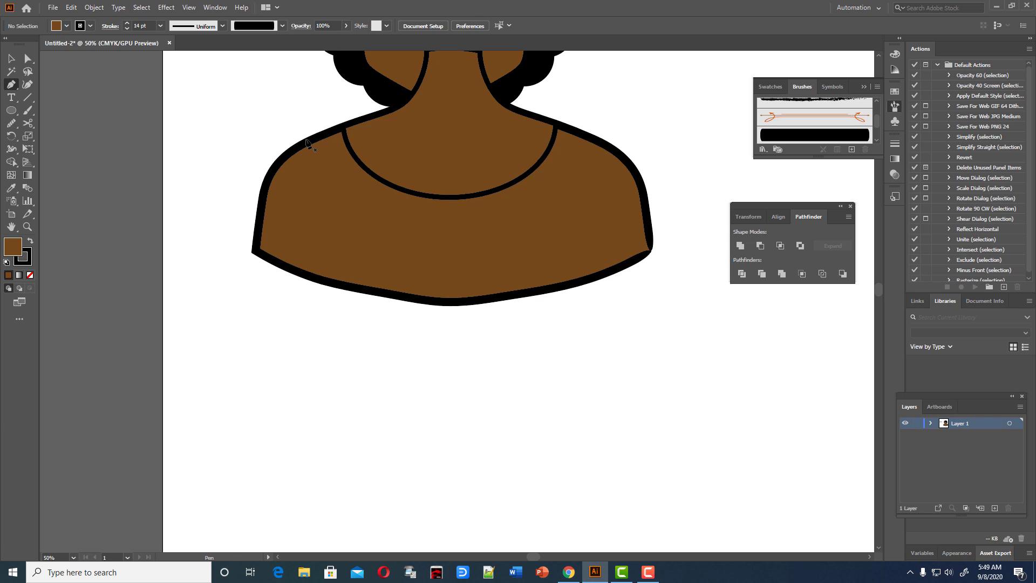
{"action": "left_click", "coordinate": [306, 139]}
{"action": "left_click", "coordinate": [317, 198]}
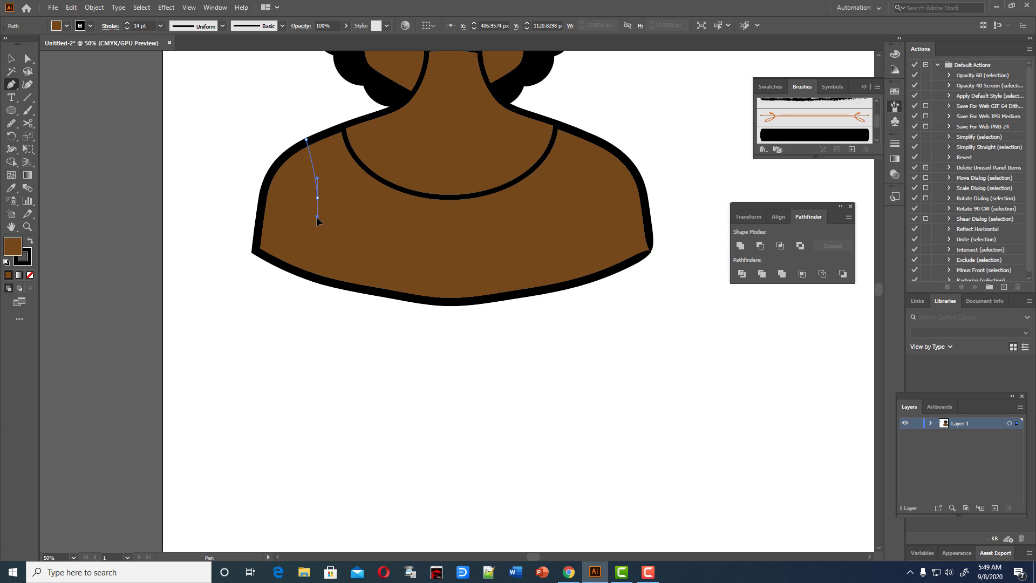
{"action": "left_click_drag", "start_coordinate": [317, 218], "coordinate": [317, 217]}
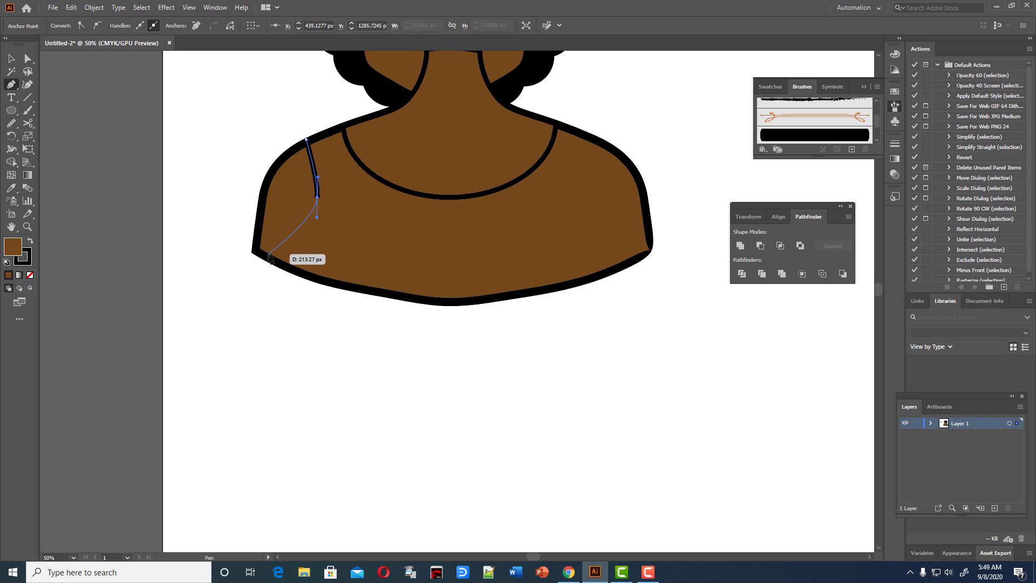
{"action": "left_click", "coordinate": [282, 264]}
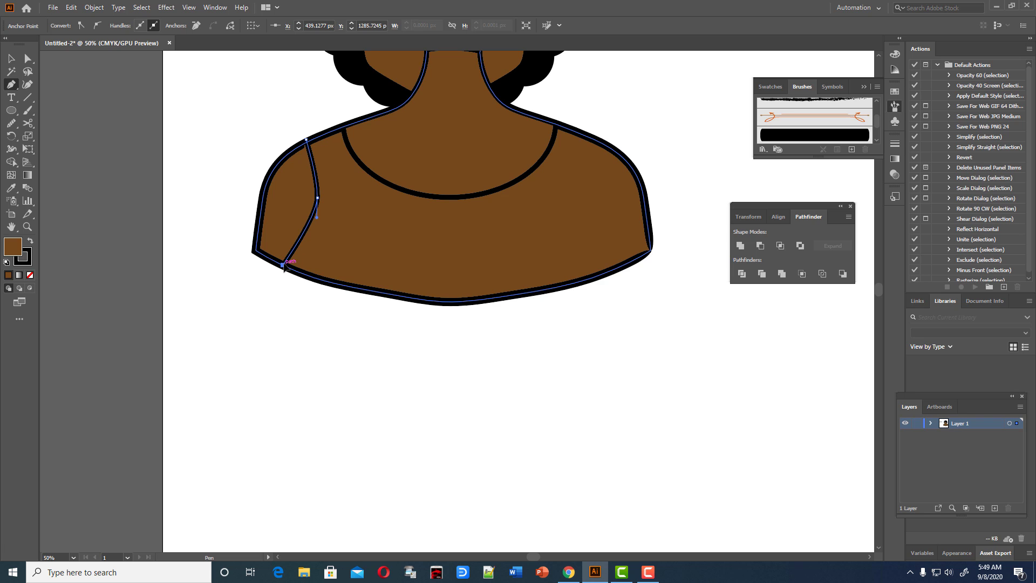
{"action": "left_click_drag", "start_coordinate": [361, 292], "coordinate": [373, 295]}
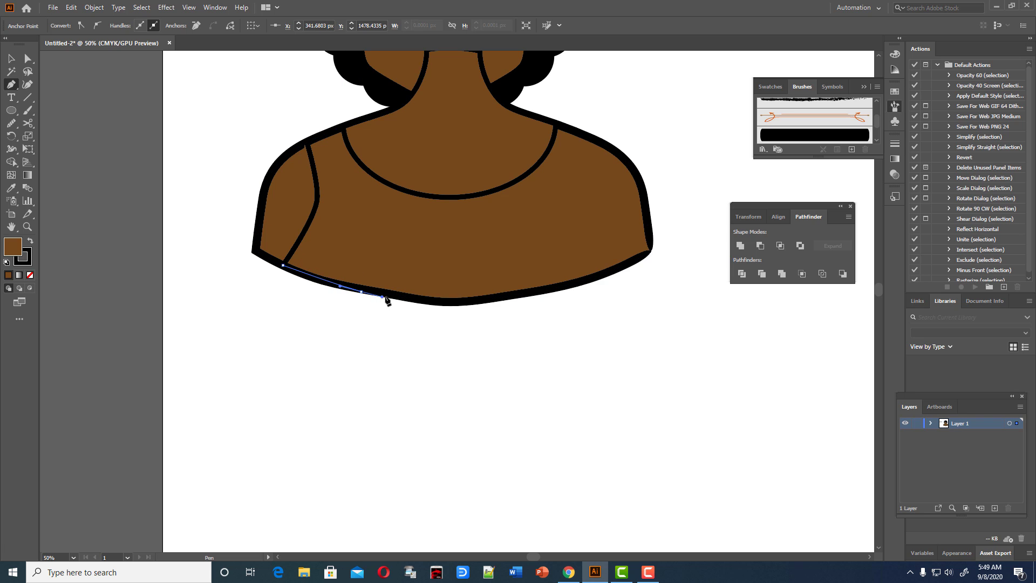
{"action": "left_click", "coordinate": [384, 297]}
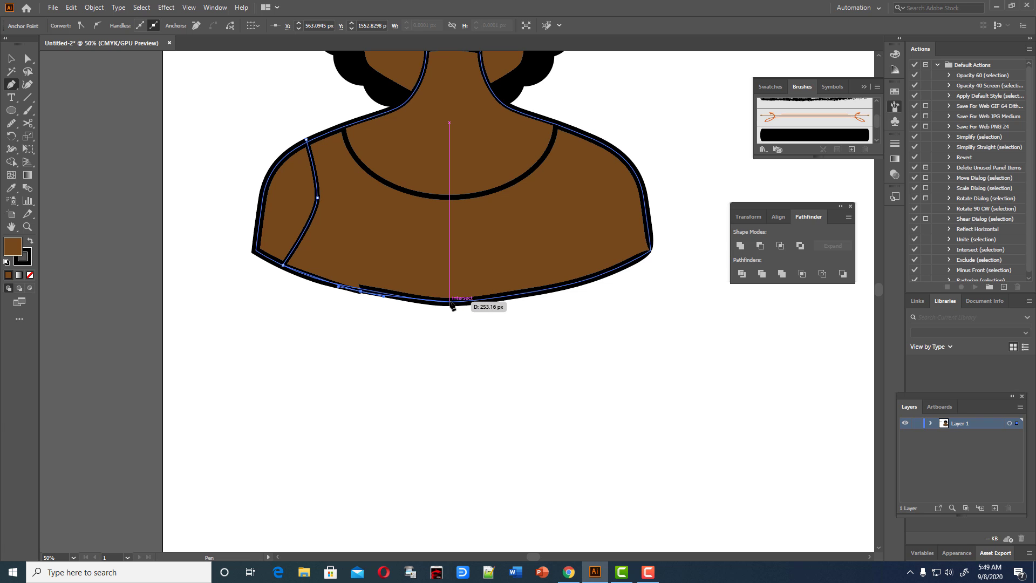
{"action": "left_click", "coordinate": [449, 300]}
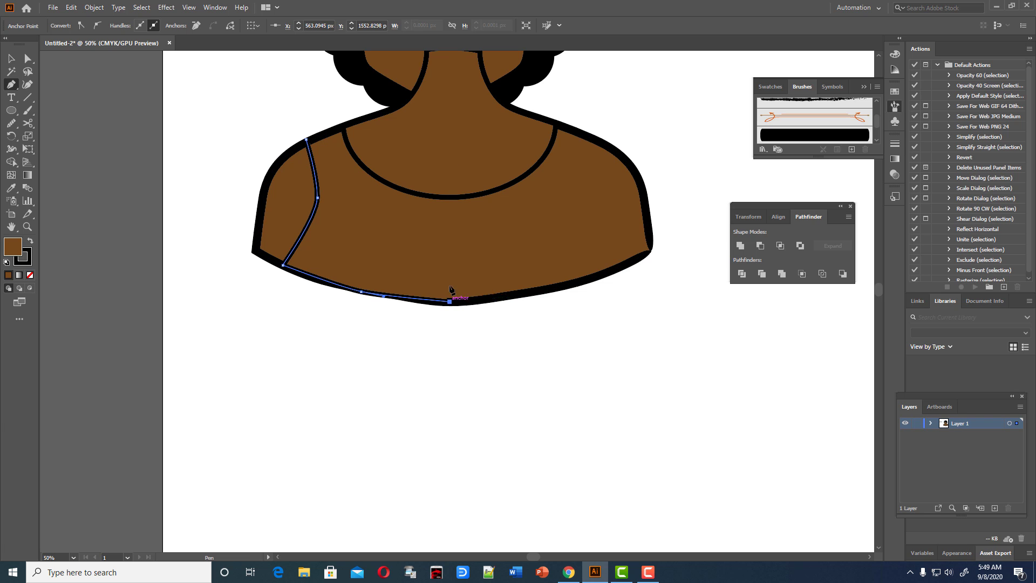
{"action": "left_click", "coordinate": [450, 197]}
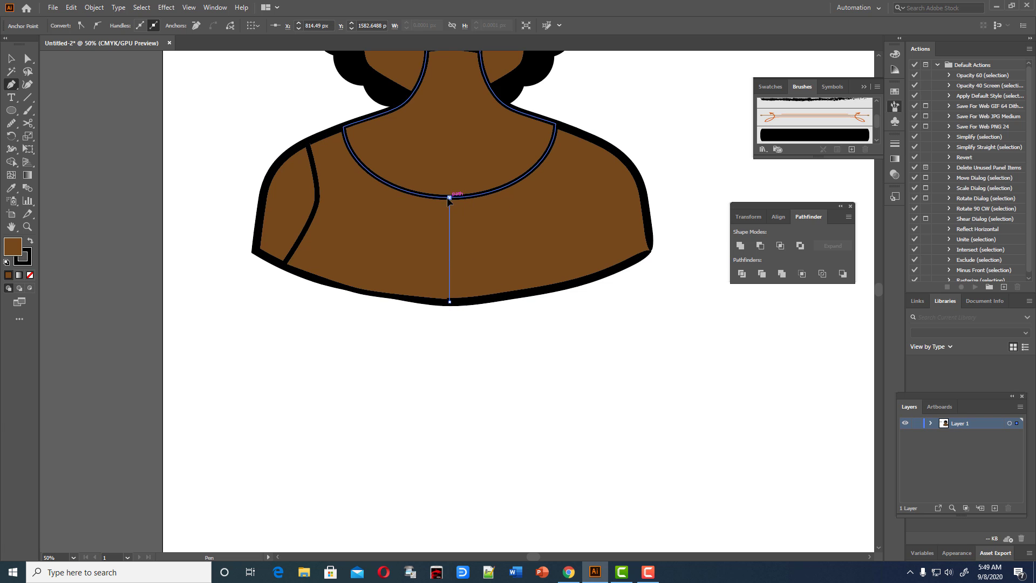
{"action": "left_click", "coordinate": [343, 127]}
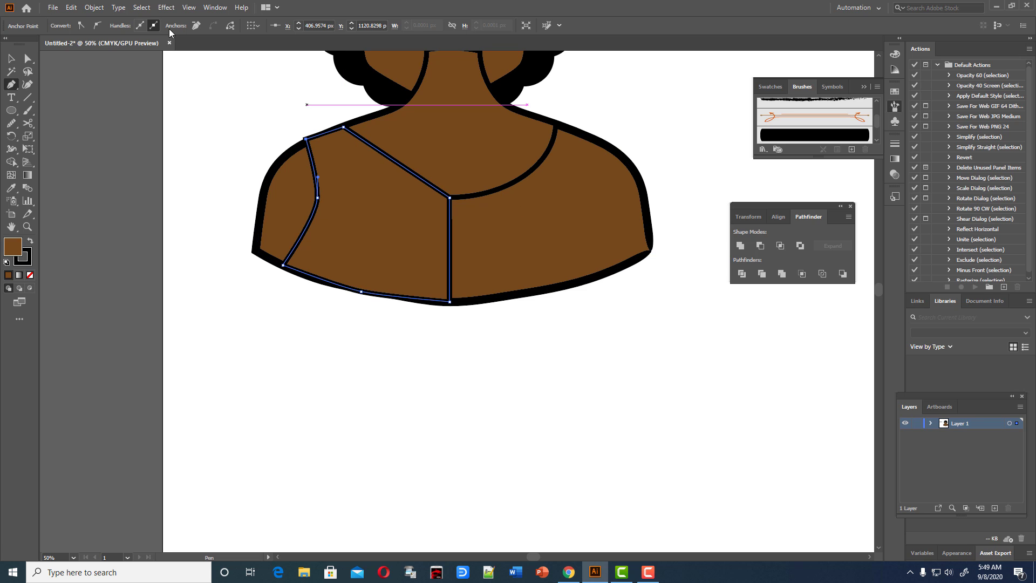
- Curve the panel's diagonal shoulder edge and reshape its left armhole edge into smooth curves
{"action": "left_click", "coordinate": [27, 85]}
{"action": "left_click_drag", "start_coordinate": [396, 162], "coordinate": [382, 173]}
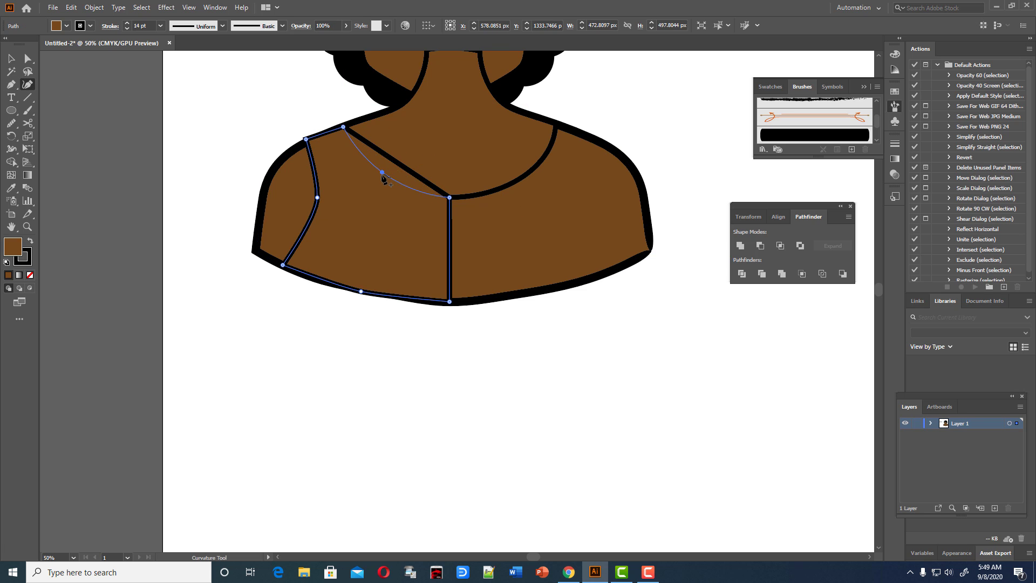
{"action": "left_click", "coordinate": [12, 58]}
{"action": "left_click", "coordinate": [89, 87]}
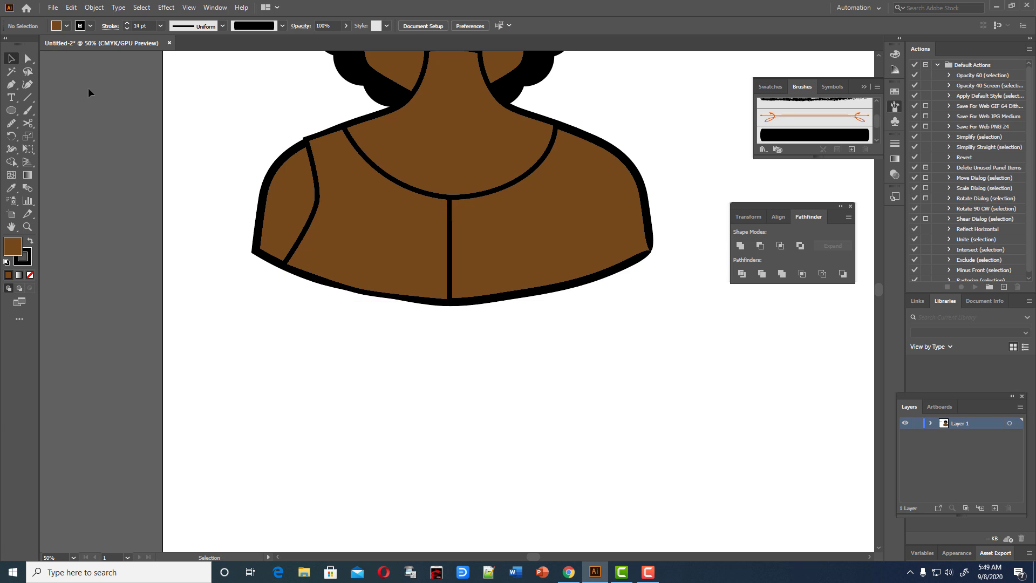
{"action": "scroll", "coordinate": [462, 201], "scroll_direction": "down", "scroll_amount": 2}
{"action": "left_click", "coordinate": [450, 200]}
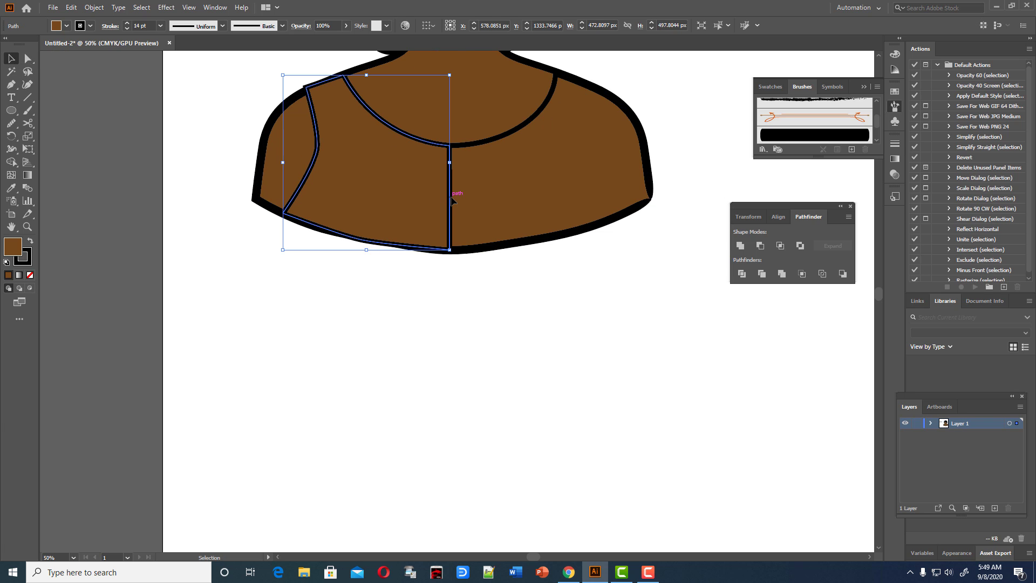
{"action": "left_click", "coordinate": [26, 86]}
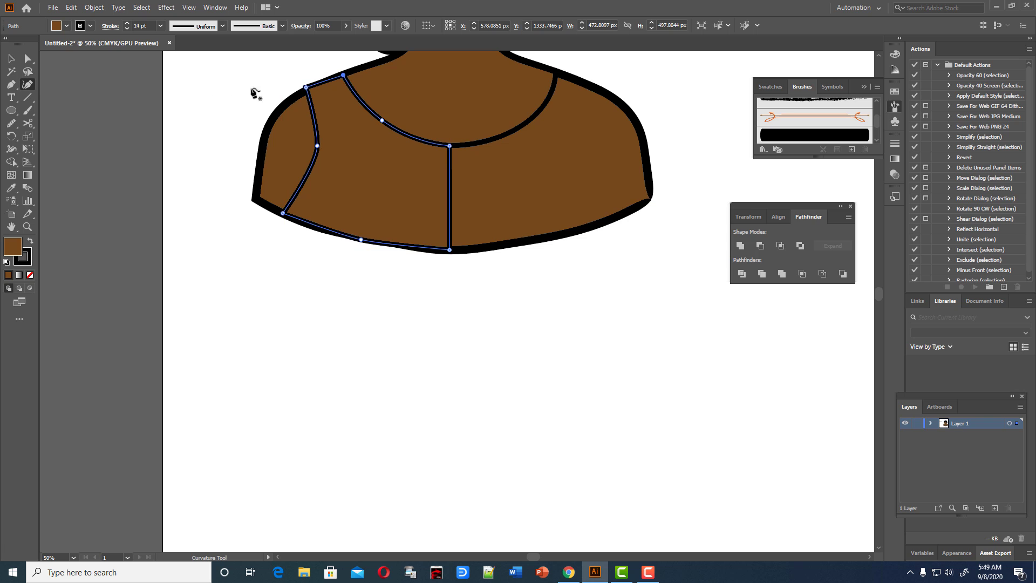
{"action": "left_click", "coordinate": [308, 91]}
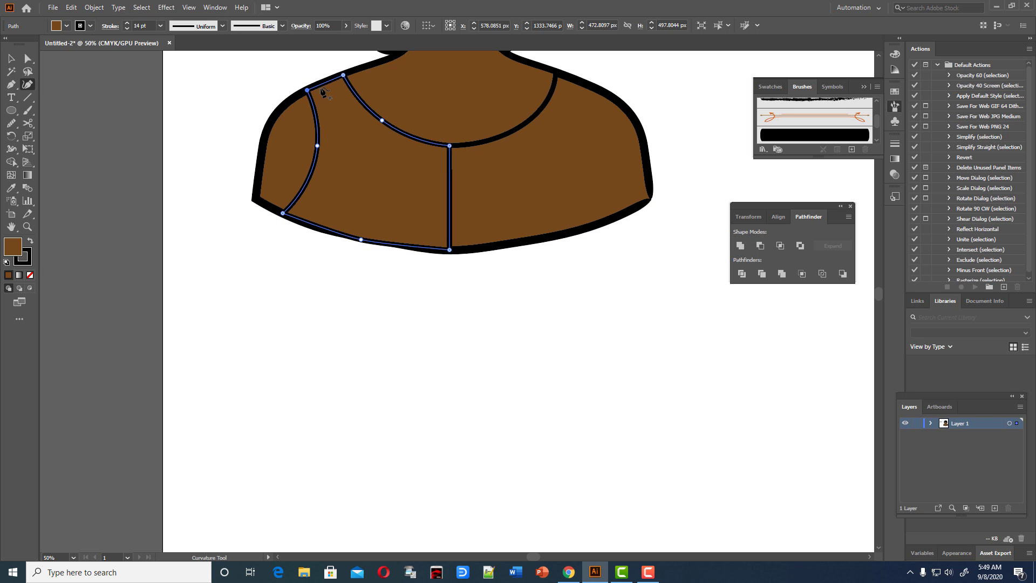
{"action": "left_click", "coordinate": [11, 58]}
{"action": "left_click", "coordinate": [206, 108]}
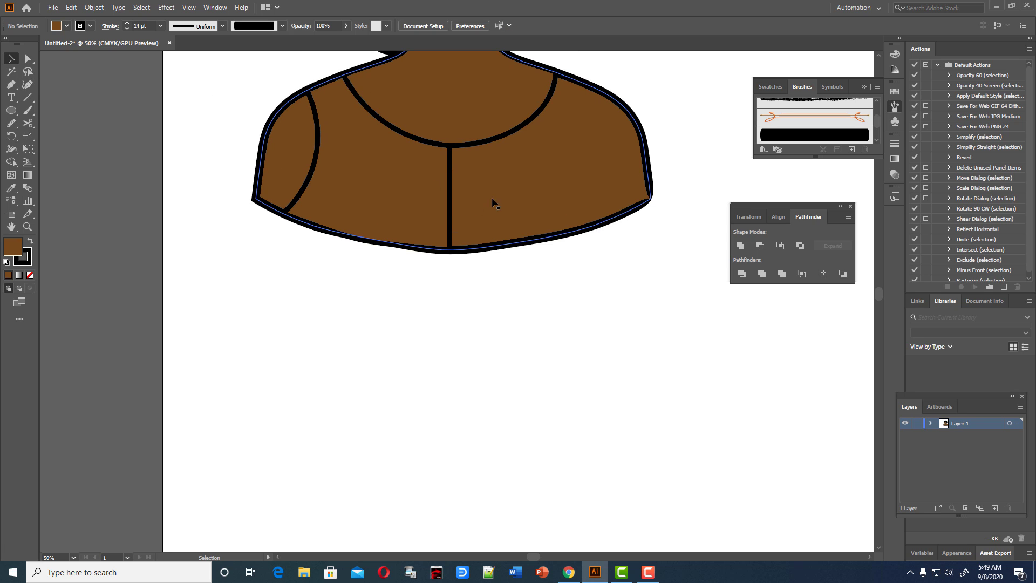
- Pull the left panel and collar pieces out below the body, moving the collar piece far left
{"action": "left_click_drag", "start_coordinate": [452, 197], "coordinate": [463, 341]}
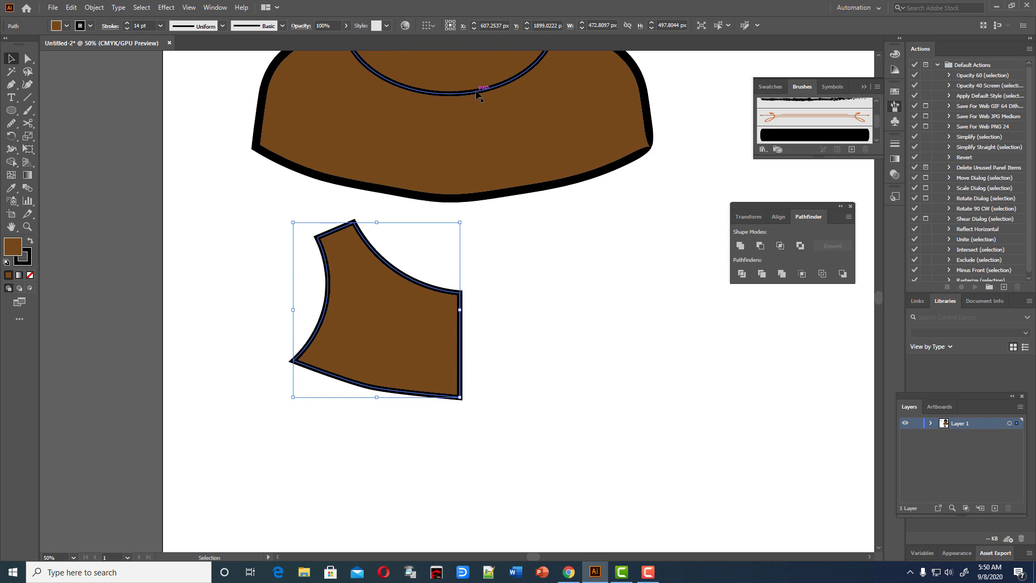
{"action": "mouse_move", "coordinate": [479, 93]}
{"action": "left_mouse_down"}
{"action": "mouse_move", "coordinate": [482, 289]}
{"action": "mouse_move", "coordinate": [491, 289]}
{"action": "left_mouse_up"}
{"action": "scroll", "coordinate": [535, 317], "scroll_direction": "down", "scroll_amount": 1}
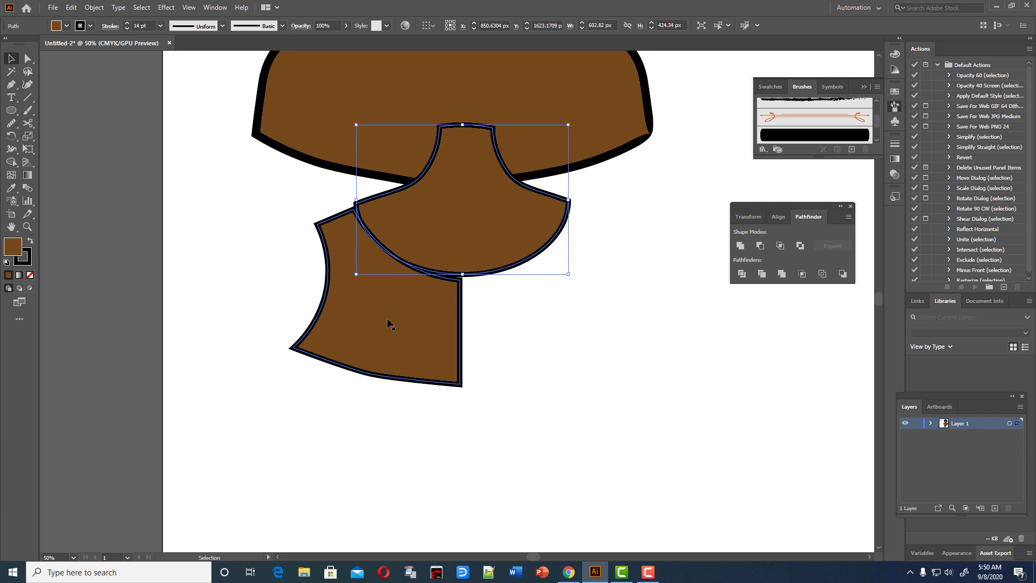
{"action": "left_click", "coordinate": [258, 247]}
{"action": "left_click_drag", "start_coordinate": [258, 247], "coordinate": [527, 374]}
{"action": "left_click_drag", "start_coordinate": [467, 278], "coordinate": [465, 402]}
{"action": "left_click", "coordinate": [642, 410]}
{"action": "scroll", "coordinate": [646, 405], "scroll_direction": "down", "scroll_amount": 3}
{"action": "left_click_drag", "start_coordinate": [497, 347], "coordinate": [535, 322]}
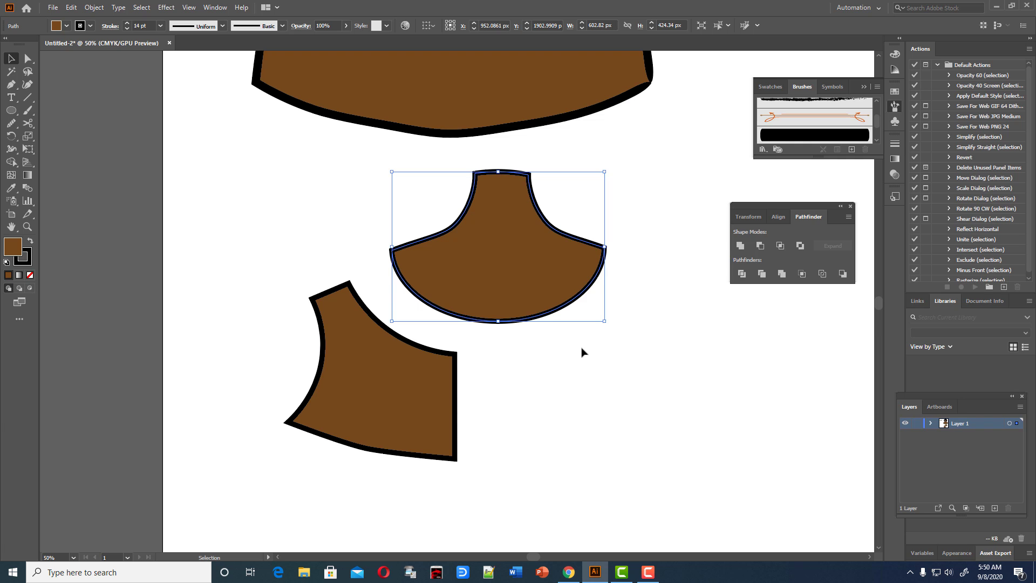
{"action": "left_click", "coordinate": [340, 302], "text": "shift"}
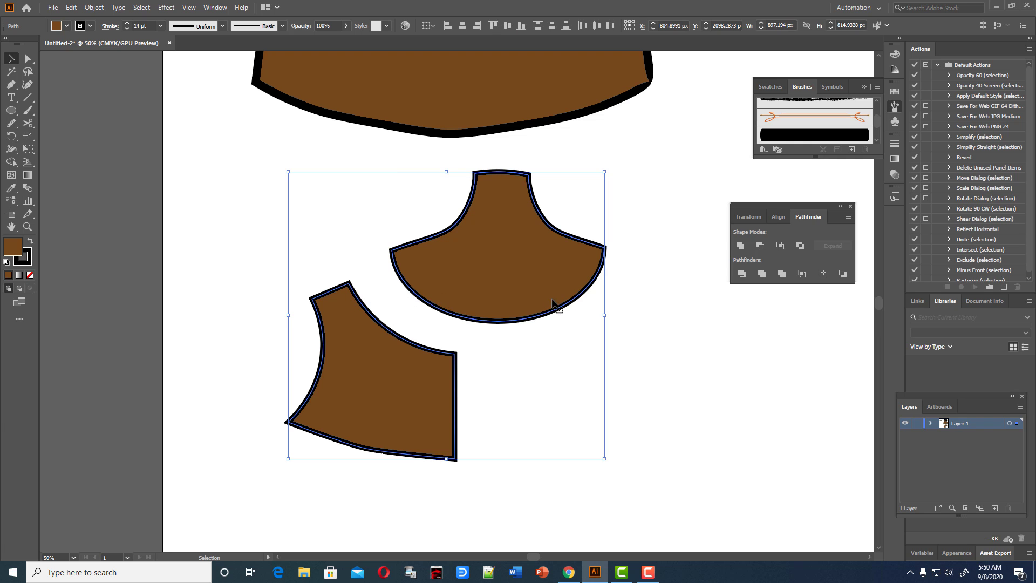
{"action": "left_click", "coordinate": [618, 328]}
{"action": "left_click_drag", "start_coordinate": [498, 297], "coordinate": [109, 288]}
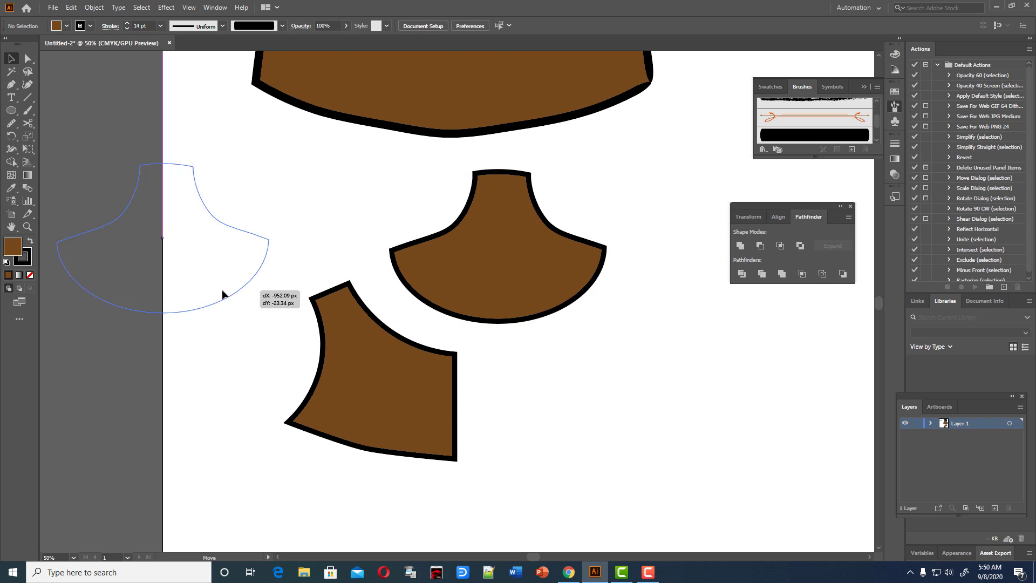
{"action": "left_click", "coordinate": [254, 280]}
- Make a reflected copy of the left panel and place it beside the original
{"action": "left_click", "coordinate": [400, 332]}
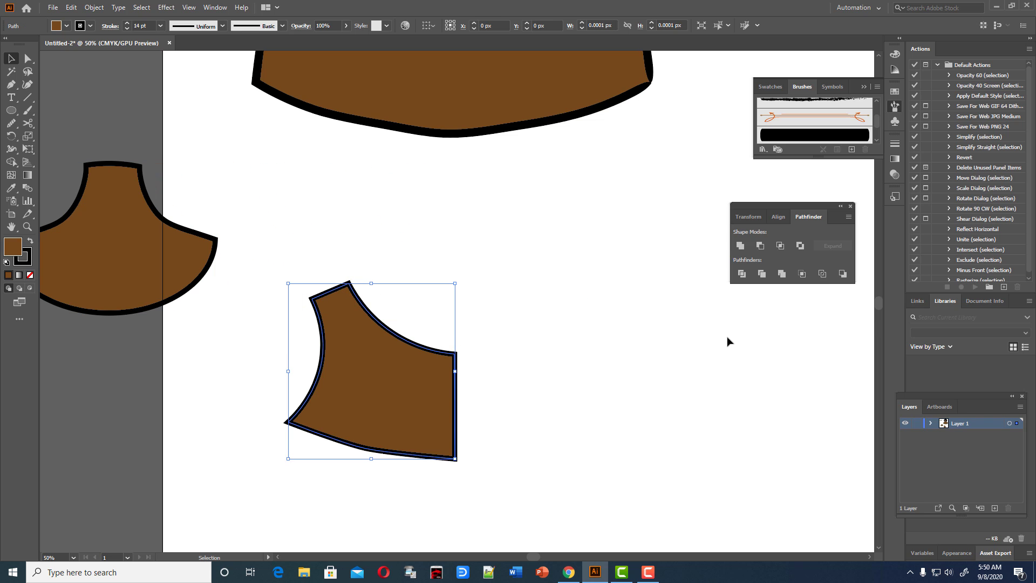
{"action": "key", "text": "a"}
{"action": "key", "text": "v"}
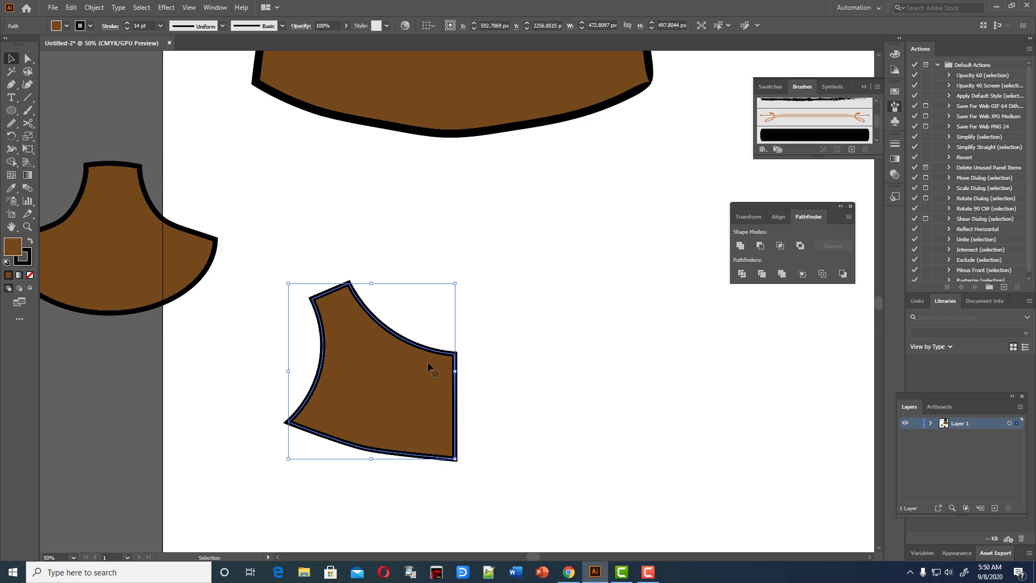
{"action": "right_click", "coordinate": [427, 362]}
{"action": "mouse_move", "coordinate": [462, 296]}
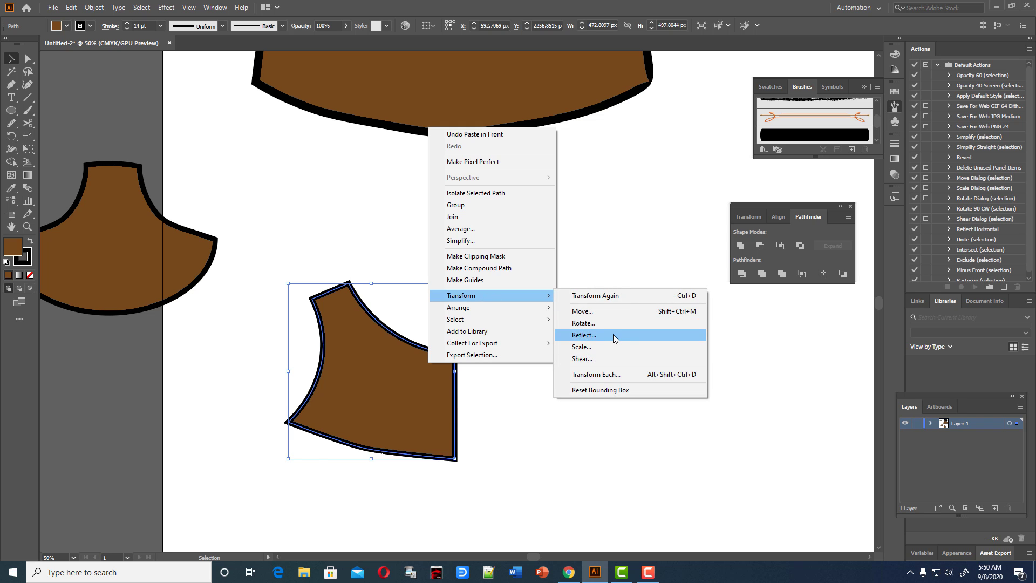
{"action": "left_click", "coordinate": [613, 335]}
{"action": "left_click", "coordinate": [462, 352]}
{"action": "left_click_drag", "start_coordinate": [447, 355], "coordinate": [588, 353]}
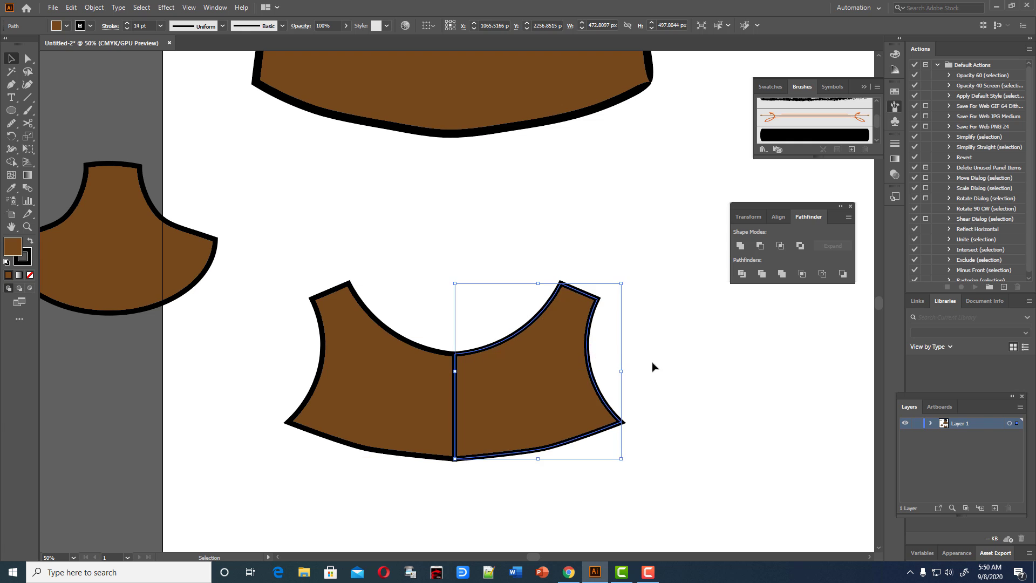
{"action": "left_click_drag", "start_coordinate": [299, 275], "coordinate": [636, 485]}
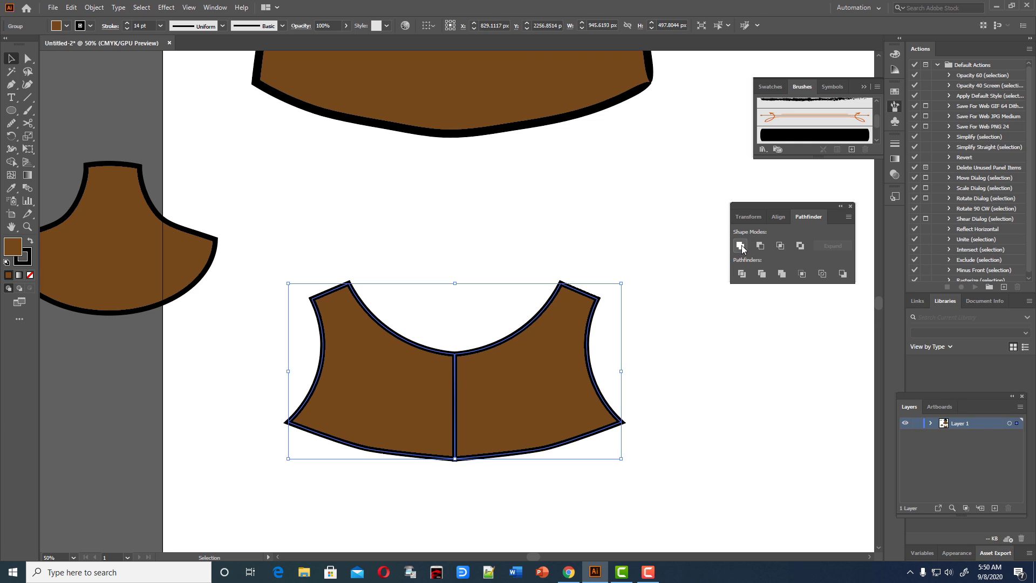
- Close the gap between the two halves and unite them into one tank-top shape
{"action": "left_click", "coordinate": [683, 382]}
{"action": "key", "text": "ctrl+z"}
{"action": "left_click", "coordinate": [673, 385]}
{"action": "left_click_drag", "start_coordinate": [596, 393], "coordinate": [583, 392]}
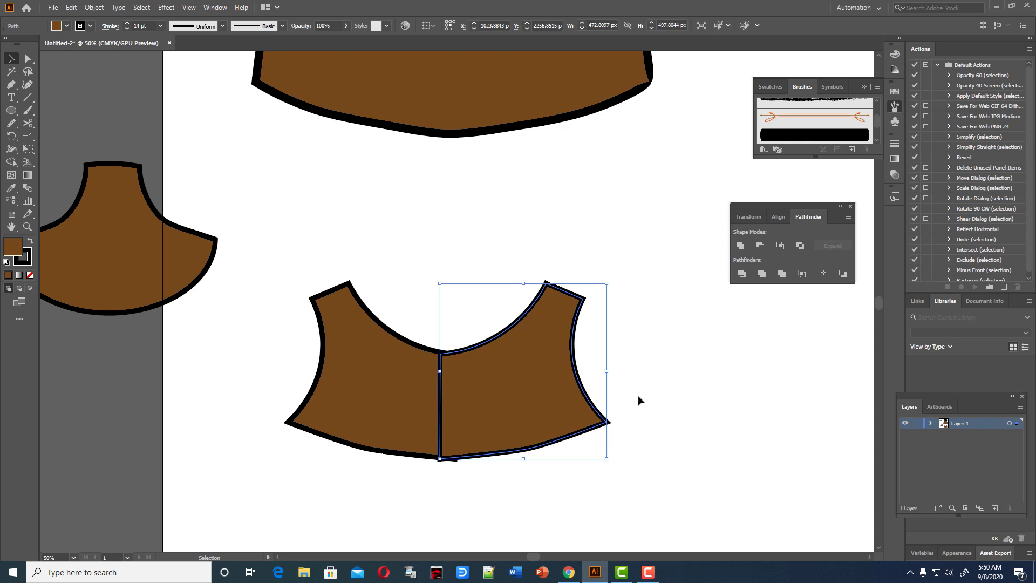
{"action": "left_click", "coordinate": [637, 400]}
{"action": "left_click", "coordinate": [325, 319]}
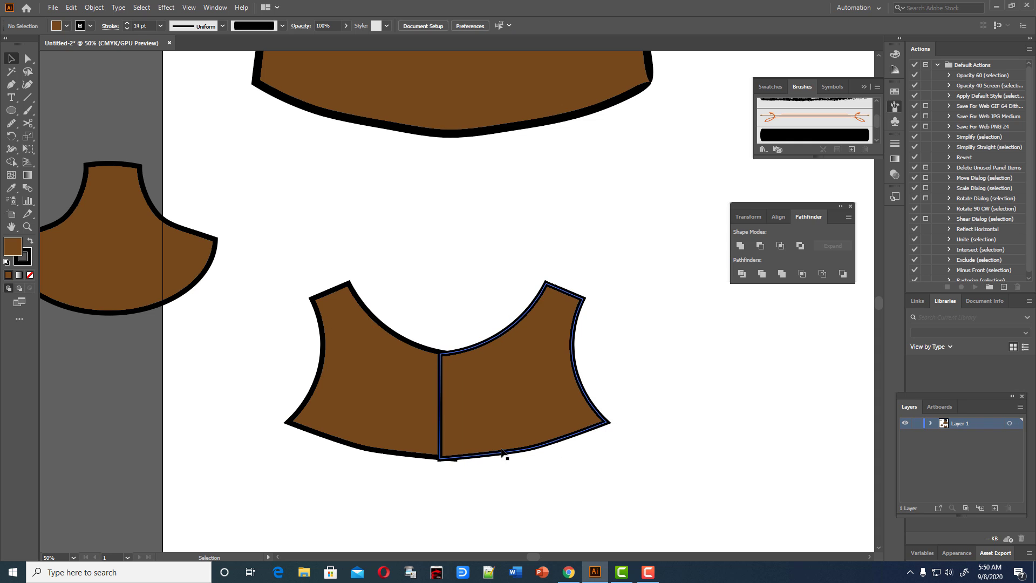
{"action": "left_click_drag", "start_coordinate": [289, 278], "coordinate": [598, 441]}
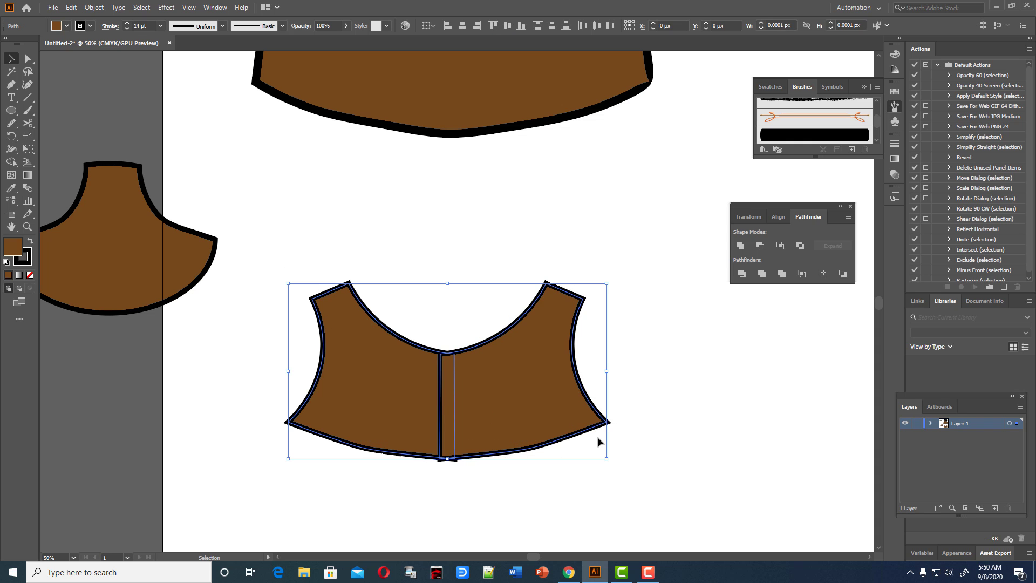
{"action": "left_click", "coordinate": [741, 246]}
{"action": "left_click", "coordinate": [702, 375]}
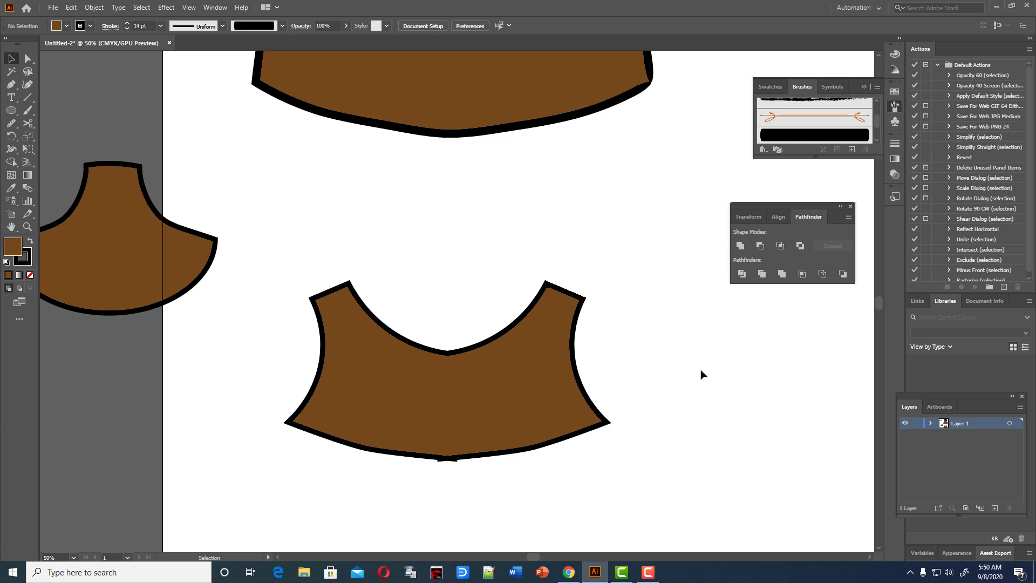
{"action": "left_click", "coordinate": [456, 457]}
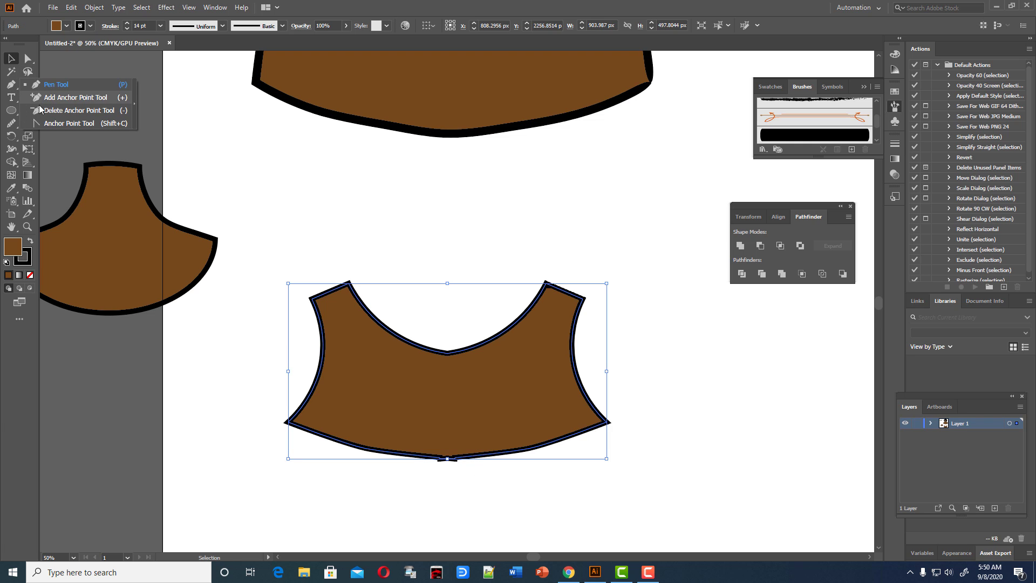
- Delete the stray bottom anchor and smooth the tank top's bottom curve
{"action": "left_click_drag", "start_coordinate": [13, 88], "coordinate": [65, 110]}
{"action": "left_click", "coordinate": [456, 458]}
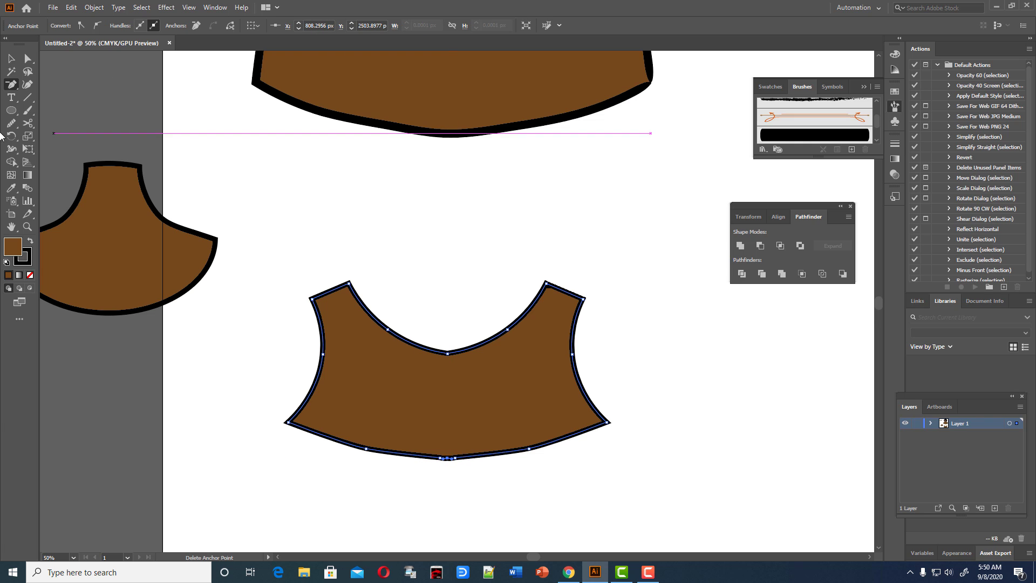
{"action": "left_click", "coordinate": [12, 123]}
{"action": "left_click_drag", "start_coordinate": [421, 464], "coordinate": [578, 470]}
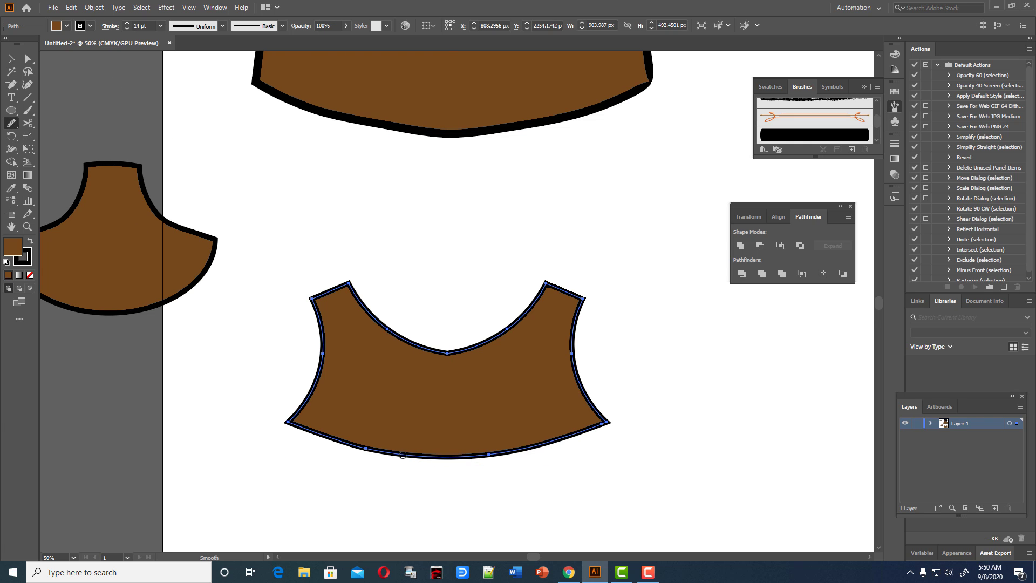
- Move the tank top up over the shoulders and scale it slightly larger and taller
{"action": "left_click", "coordinate": [12, 58]}
{"action": "scroll", "coordinate": [475, 324], "scroll_direction": "up", "scroll_amount": 1}
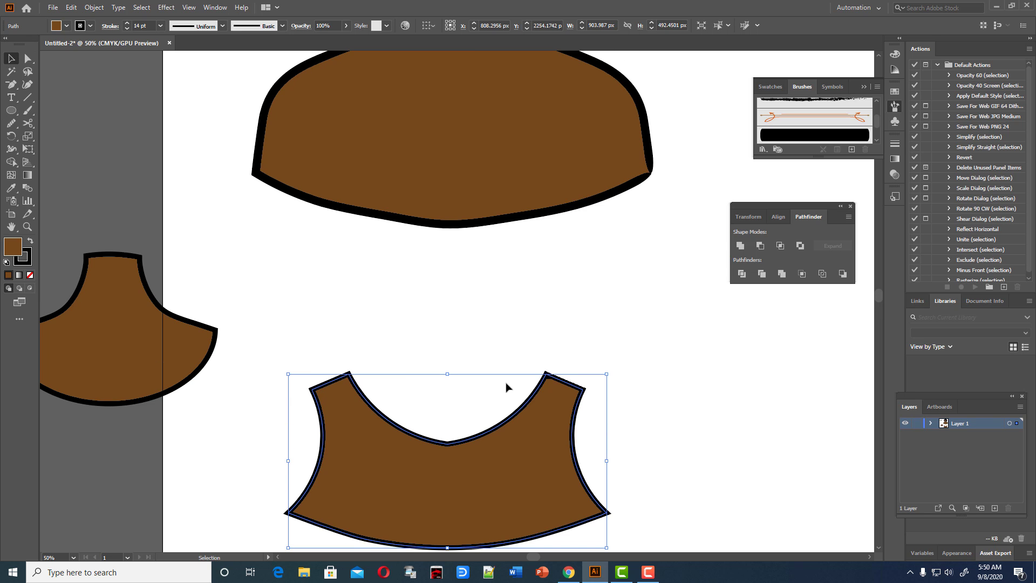
{"action": "left_click_drag", "start_coordinate": [496, 381], "coordinate": [533, 108]}
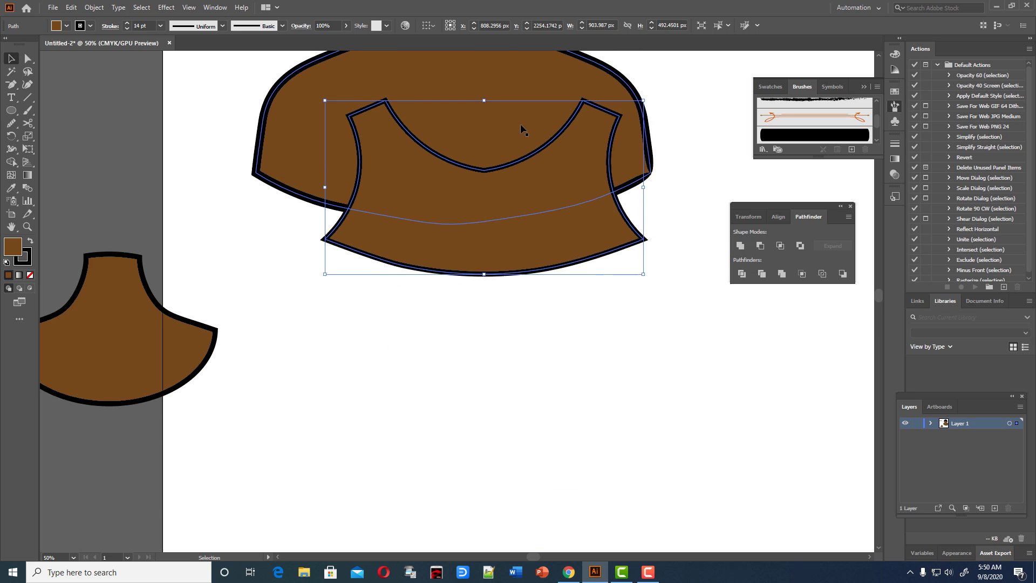
{"action": "scroll", "coordinate": [532, 162], "scroll_direction": "up", "scroll_amount": 4}
{"action": "left_click_drag", "start_coordinate": [539, 244], "coordinate": [506, 183]}
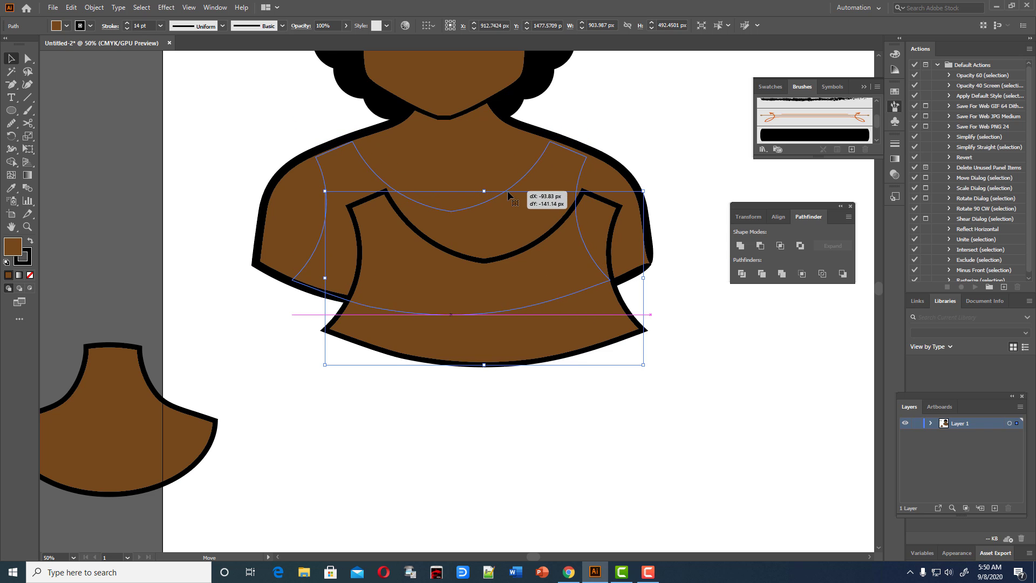
{"action": "left_click_drag", "start_coordinate": [506, 183], "coordinate": [504, 191]}
{"action": "left_click_drag", "start_coordinate": [611, 141], "coordinate": [624, 124]}
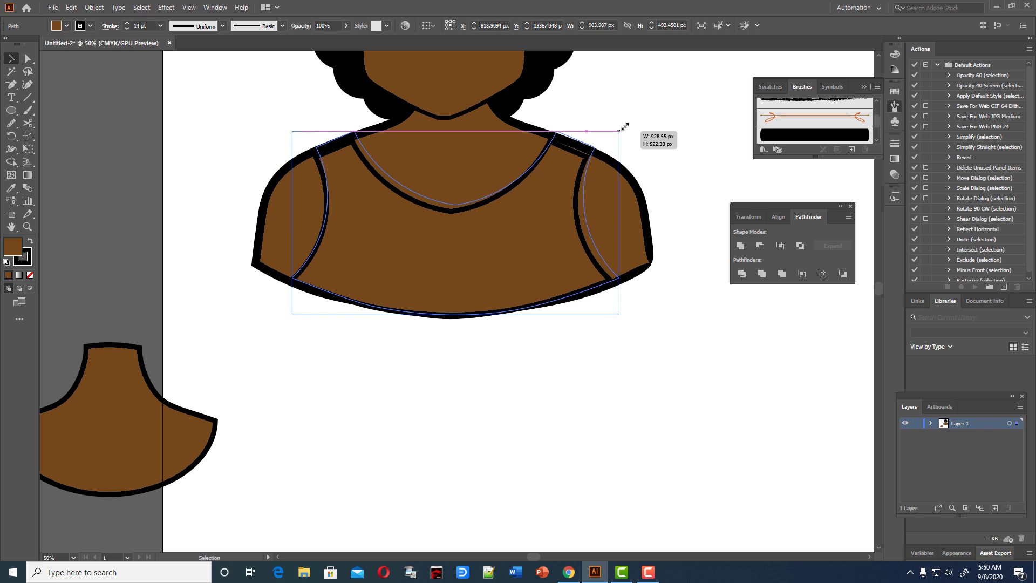
{"action": "scroll", "coordinate": [642, 237], "scroll_direction": "down", "scroll_amount": 2}
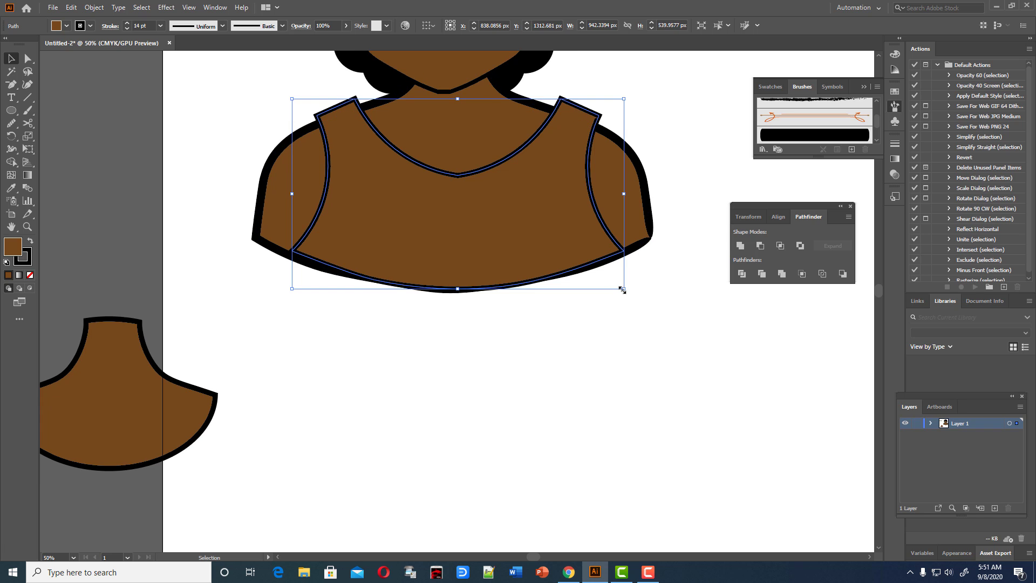
{"action": "left_click_drag", "start_coordinate": [624, 291], "coordinate": [625, 295]}
{"action": "scroll", "coordinate": [632, 318], "scroll_direction": "up", "scroll_amount": 4}
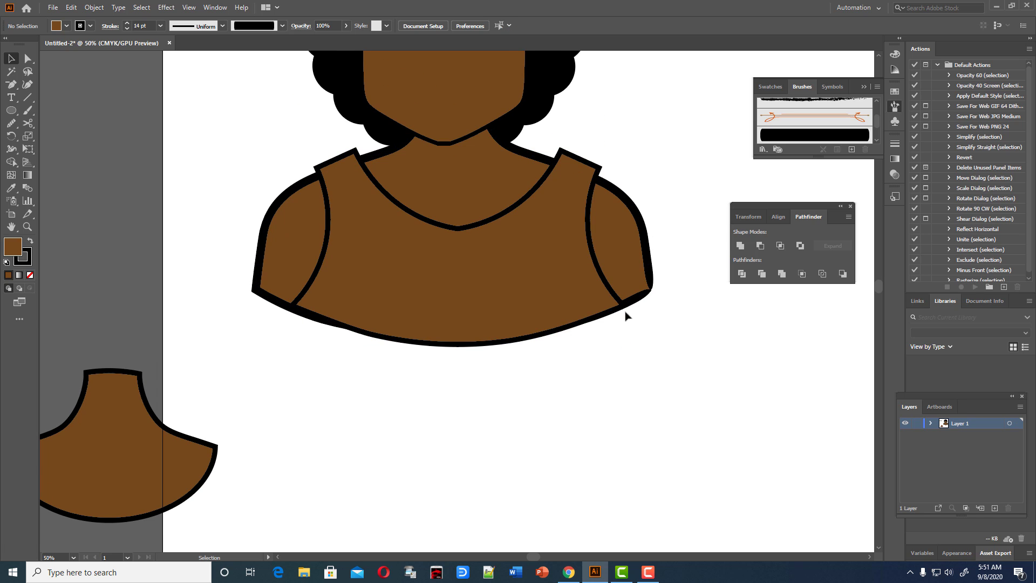
- Make the tank top black with no outline and trim off both shoulder-strap overhangs
{"action": "left_click", "coordinate": [31, 242]}
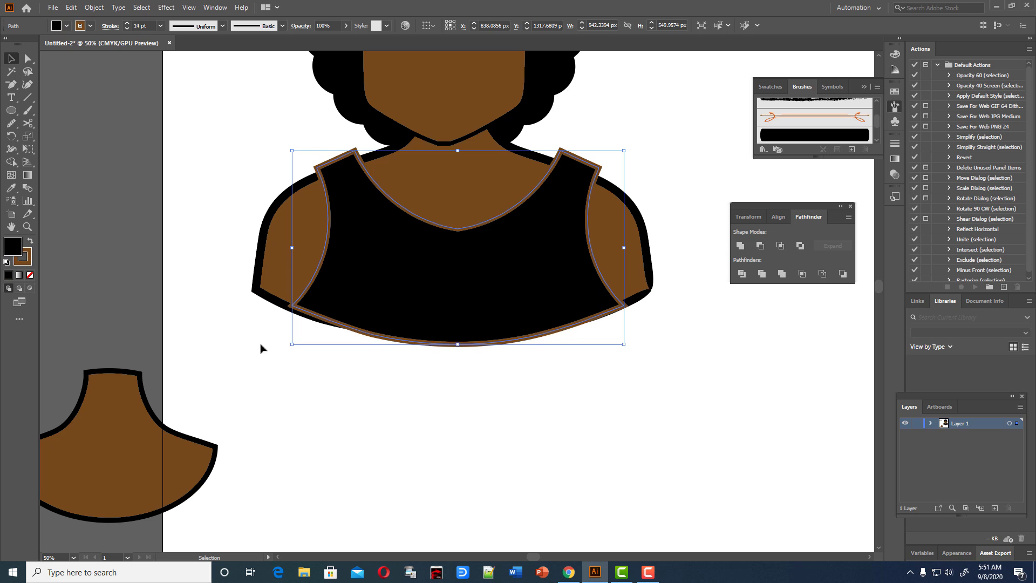
{"action": "left_click", "coordinate": [31, 261]}
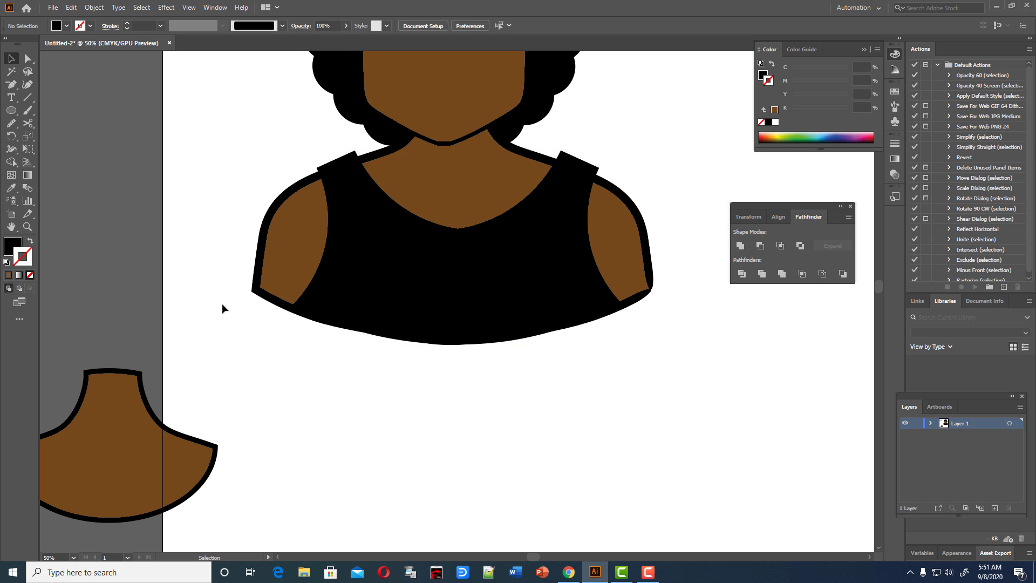
{"action": "scroll", "coordinate": [367, 313], "scroll_direction": "up", "scroll_amount": 4}
{"action": "left_click", "coordinate": [644, 238], "text": "shift"}
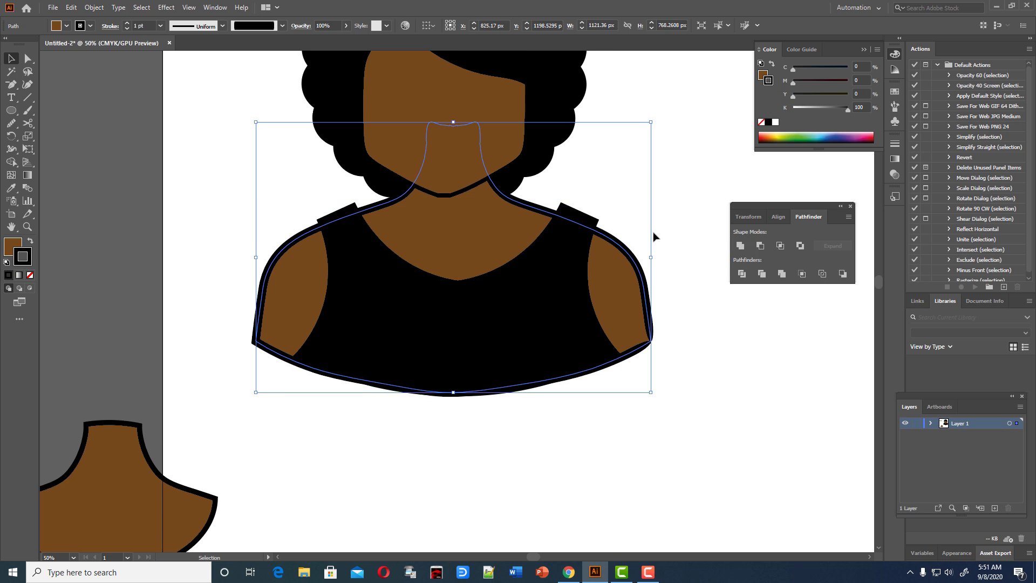
{"action": "left_click_drag", "start_coordinate": [197, 229], "coordinate": [653, 428]}
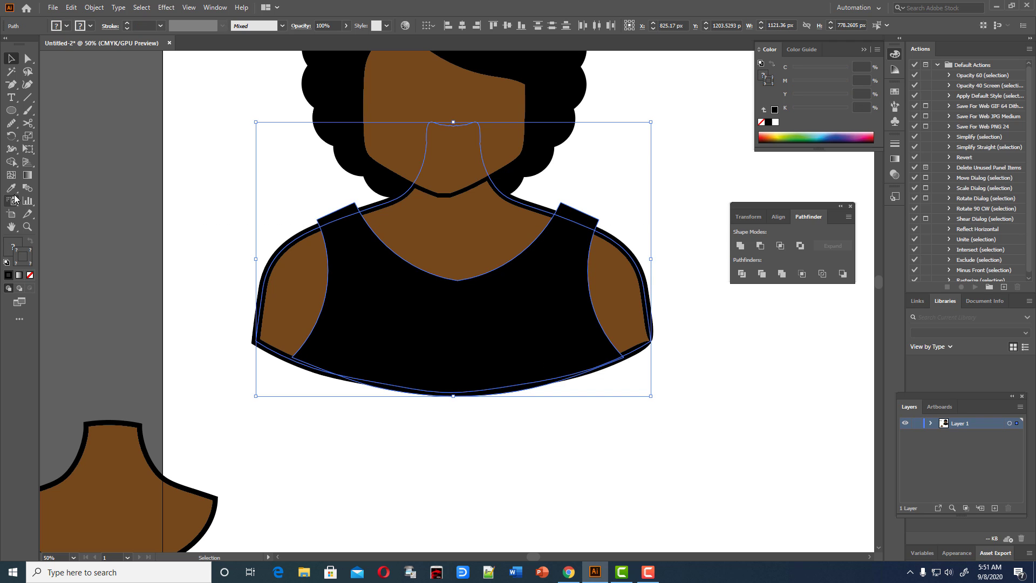
{"action": "left_click", "coordinate": [11, 162]}
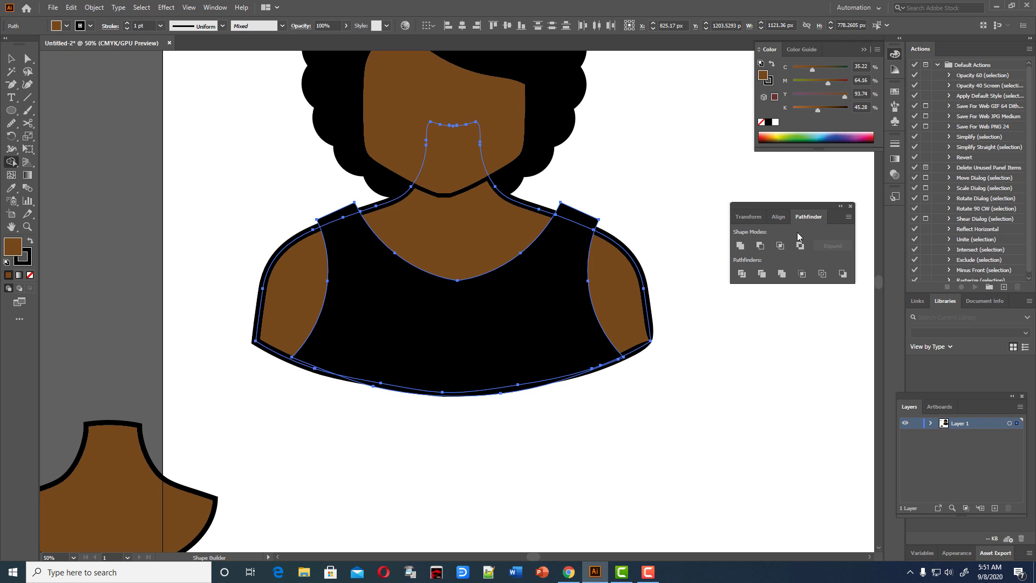
{"action": "left_click", "coordinate": [590, 222], "text": "alt"}
{"action": "left_click", "coordinate": [337, 215], "text": "alt"}
{"action": "left_click", "coordinate": [11, 58]}
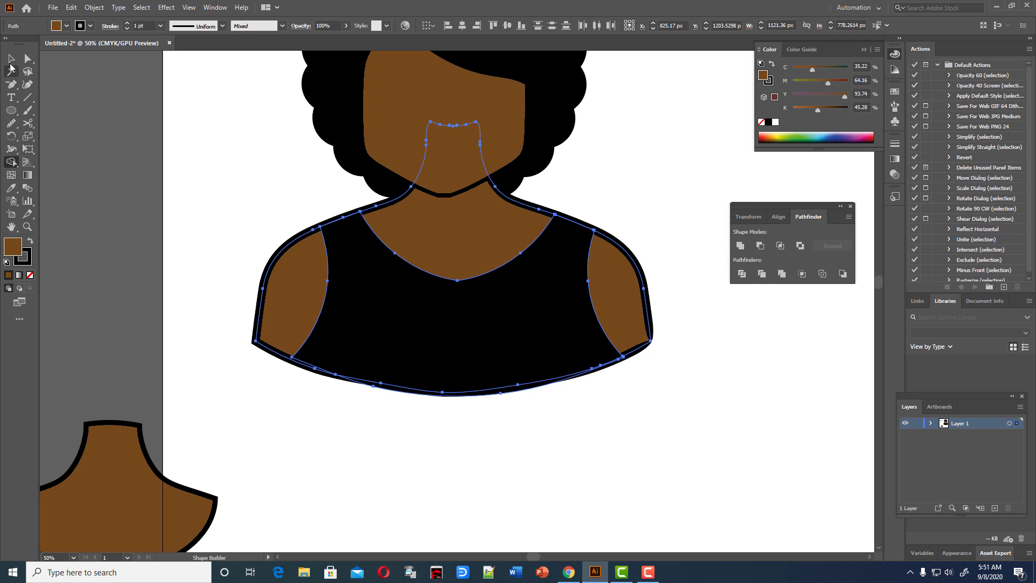
{"action": "left_click", "coordinate": [234, 160]}
- Delete the leftover brown neck shape
{"action": "scroll", "coordinate": [234, 160], "scroll_direction": "up", "scroll_amount": 2}
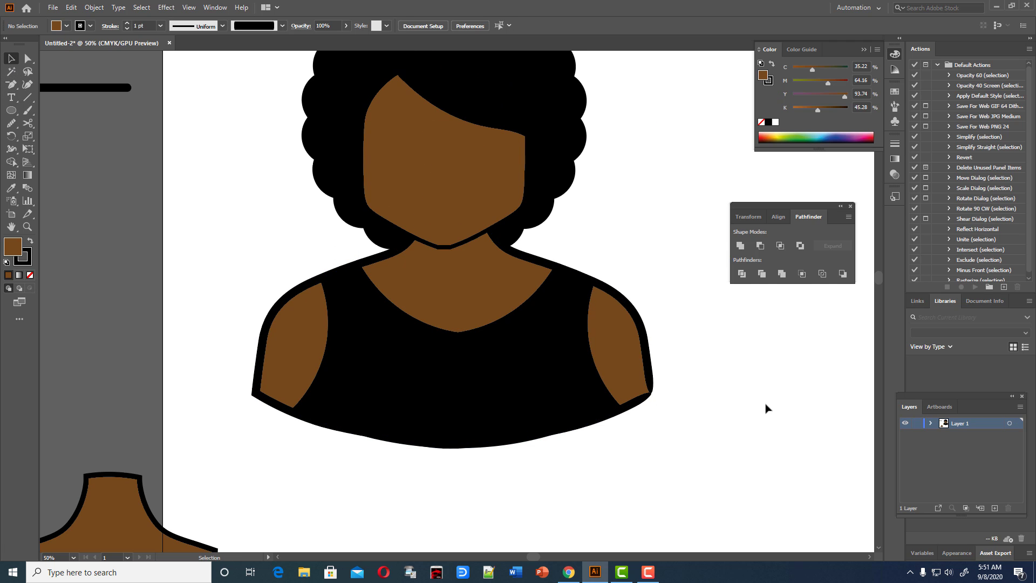
{"action": "scroll", "coordinate": [766, 406], "scroll_direction": "down", "scroll_amount": 1}
{"action": "scroll", "coordinate": [765, 404], "scroll_direction": "down", "scroll_amount": 1}
{"action": "scroll", "coordinate": [762, 402], "scroll_direction": "down", "scroll_amount": 2}
{"action": "scroll", "coordinate": [760, 399], "scroll_direction": "up", "scroll_amount": 2}
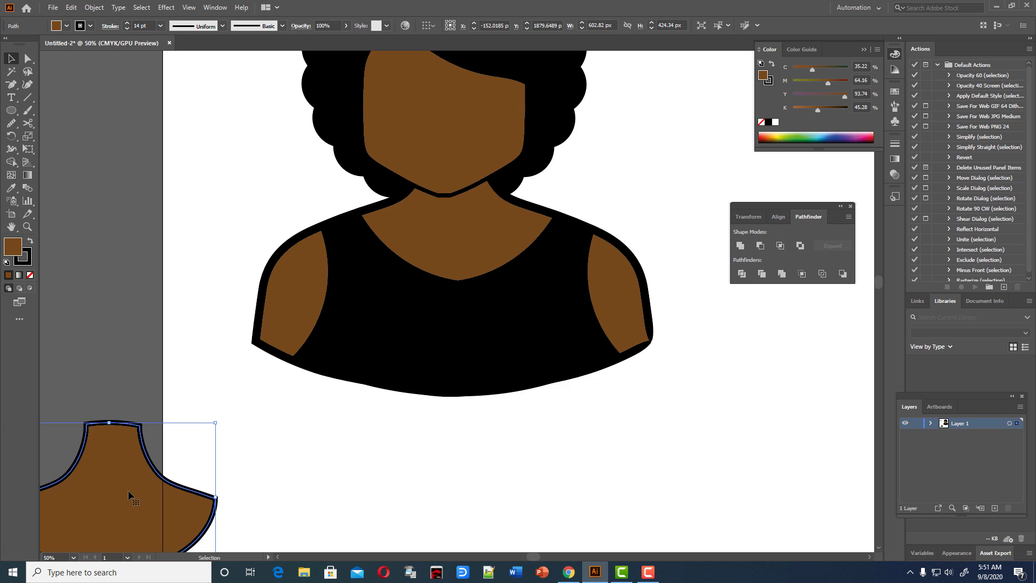
{"action": "key", "text": "Delete"}
{"action": "scroll", "coordinate": [448, 410], "scroll_direction": "up", "scroll_amount": 3}
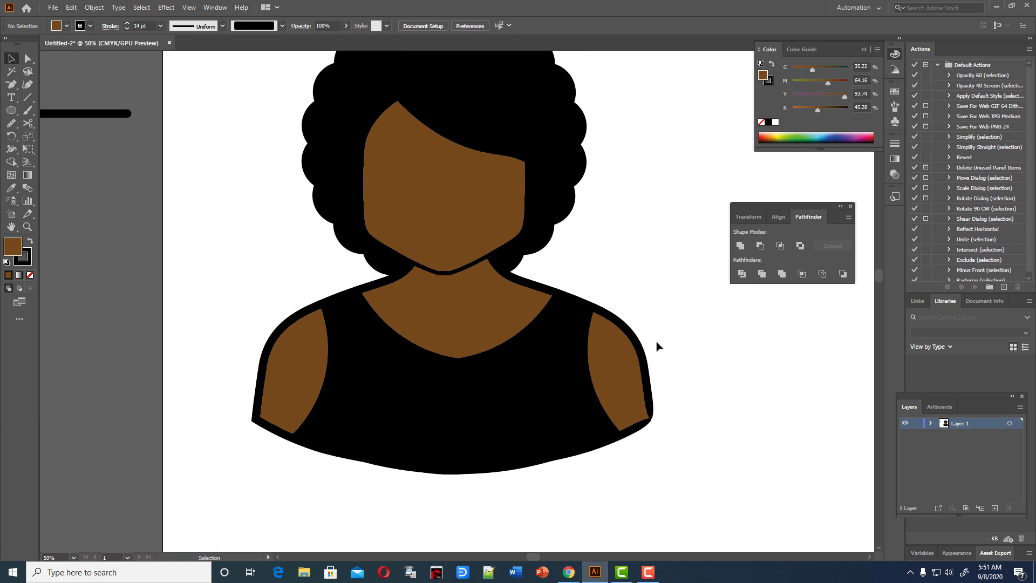
{"action": "scroll", "coordinate": [657, 345], "scroll_direction": "up", "scroll_amount": 2}
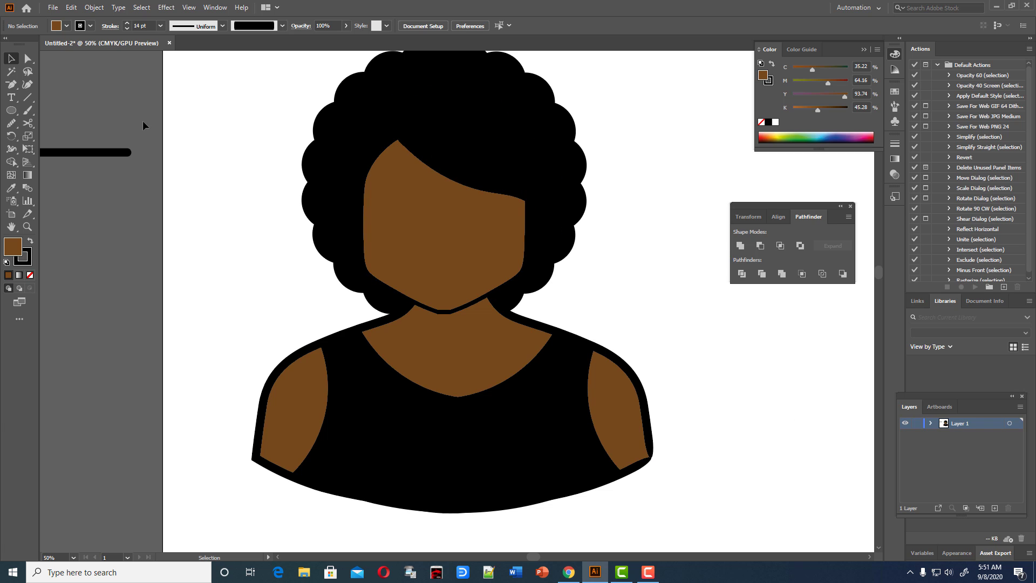
- Paint a tapered eyebrow stroke with the elliptical Width Profile 1 near the top-left
{"action": "left_click", "coordinate": [28, 111]}
{"action": "scroll", "coordinate": [867, 510], "scroll_direction": "up", "scroll_amount": 3}
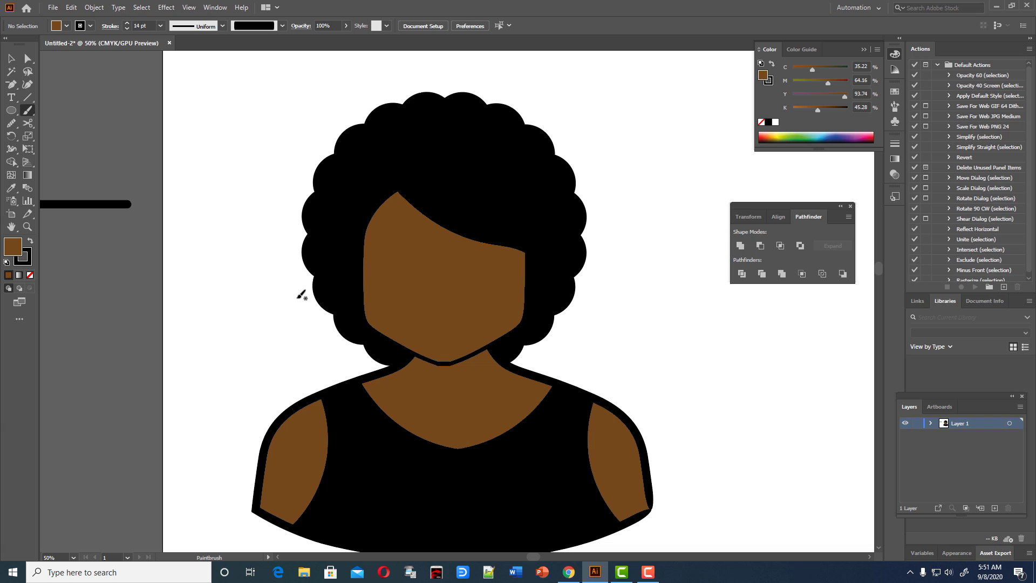
{"action": "left_click", "coordinate": [222, 27]}
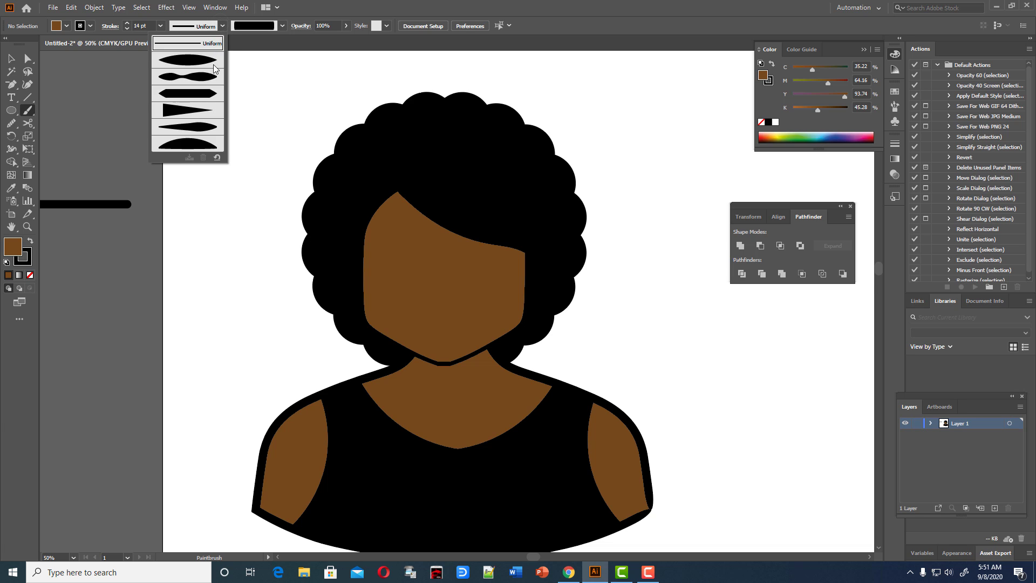
{"action": "left_click", "coordinate": [208, 64]}
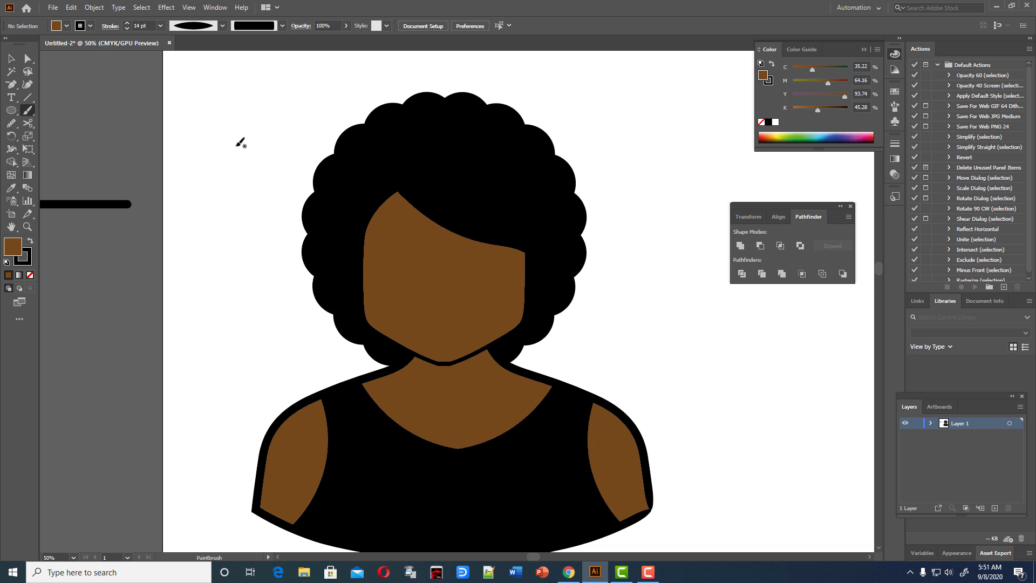
{"action": "left_click_drag", "start_coordinate": [227, 150], "coordinate": [281, 130]}
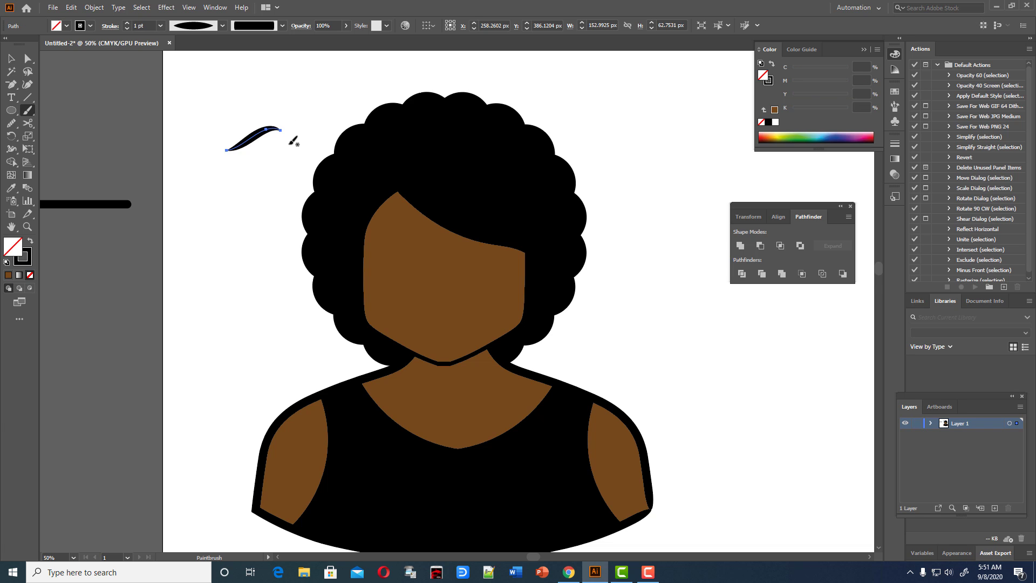
- Turn off Keep Selected in the Paintbrush options
{"action": "double_click", "coordinate": [28, 112]}
{"action": "left_click", "coordinate": [446, 290]}
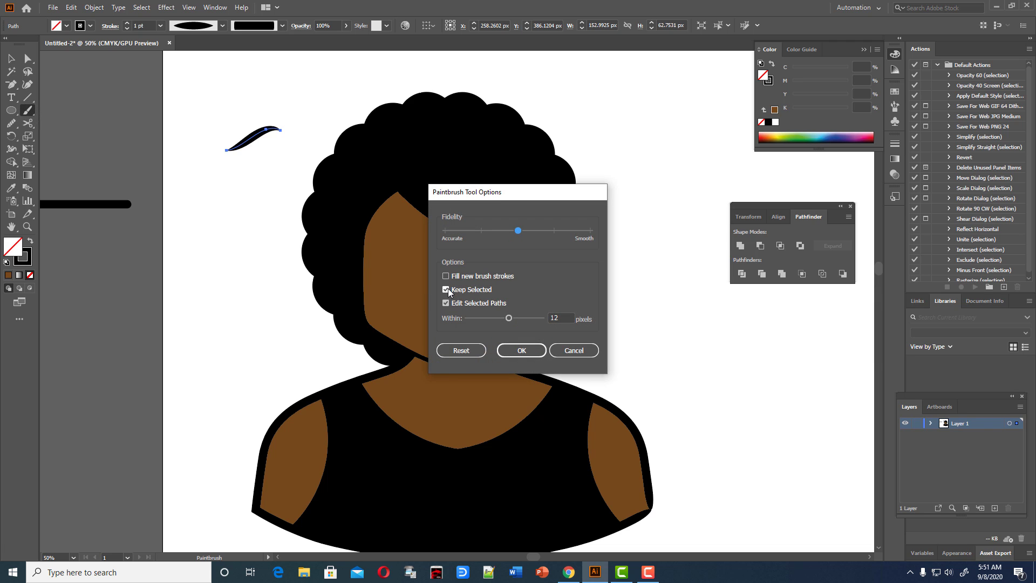
{"action": "left_click", "coordinate": [522, 350]}
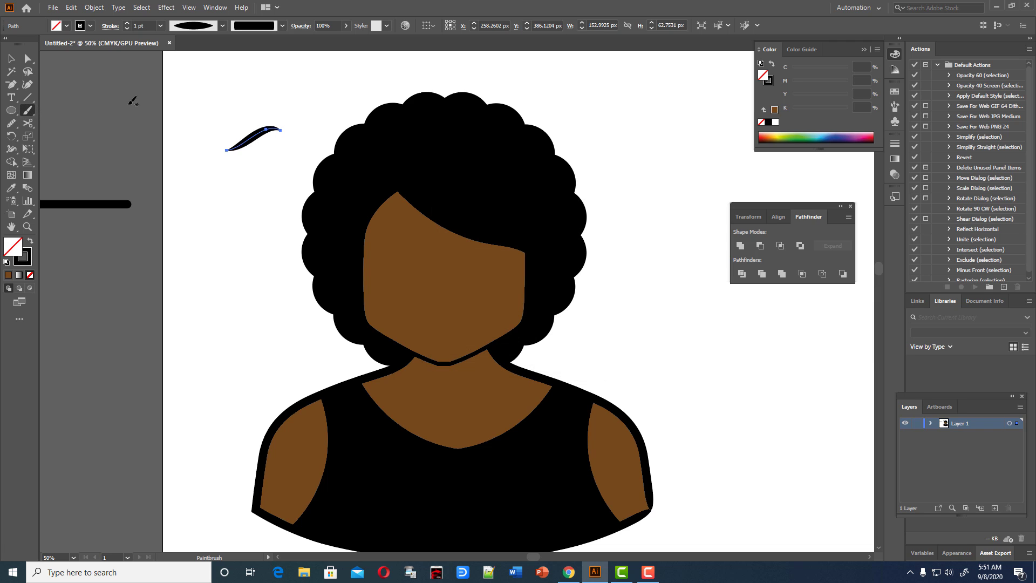
{"action": "left_click", "coordinate": [11, 58]}
{"action": "left_click", "coordinate": [106, 97]}
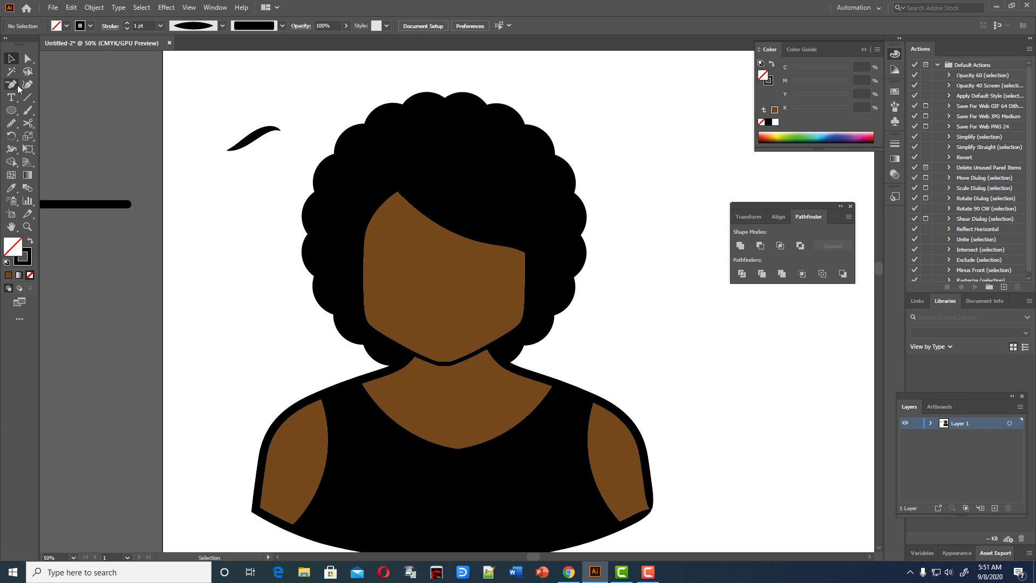
- Paint the eyelid line and pupil below the brow, then select all the eye artwork
{"action": "left_click", "coordinate": [27, 110]}
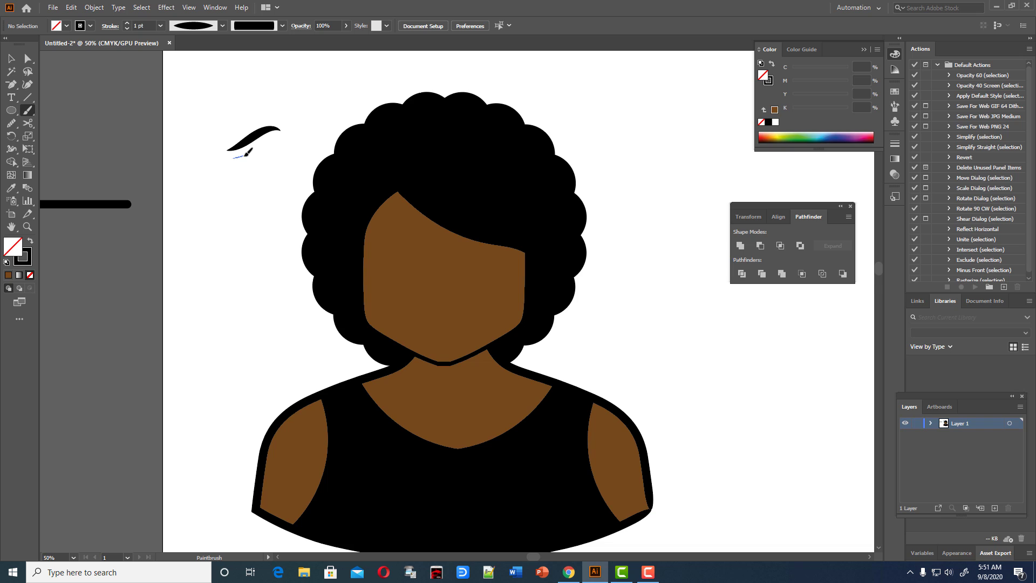
{"action": "left_click_drag", "start_coordinate": [273, 144], "coordinate": [277, 155]}
{"action": "left_click_drag", "start_coordinate": [259, 147], "coordinate": [257, 154]}
{"action": "left_click", "coordinate": [11, 59]}
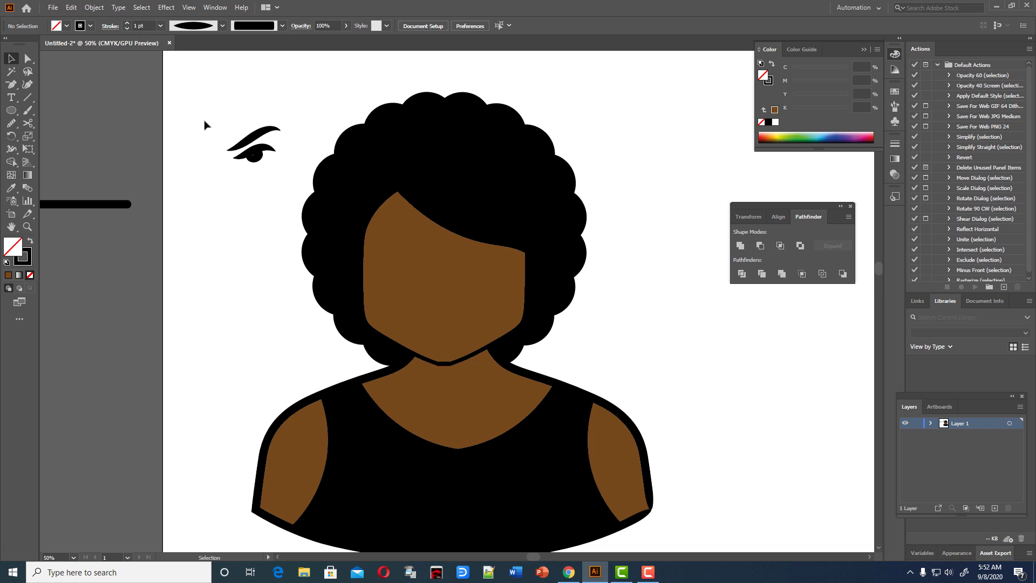
{"action": "left_click_drag", "start_coordinate": [209, 113], "coordinate": [272, 169]}
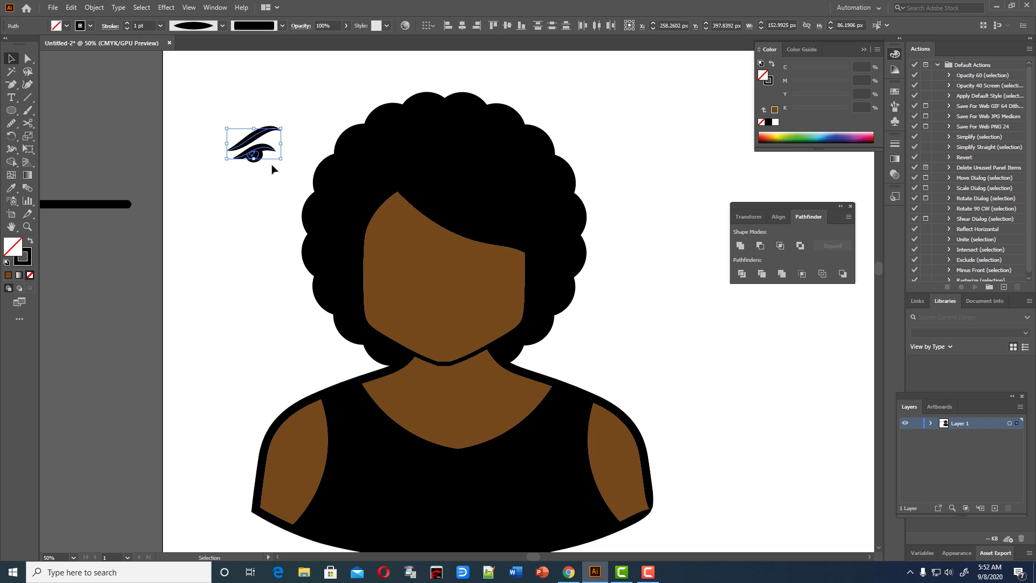
- Group the eye artwork and set its stroke weight to 0.5 pt
{"action": "key", "text": "ctrl+g"}
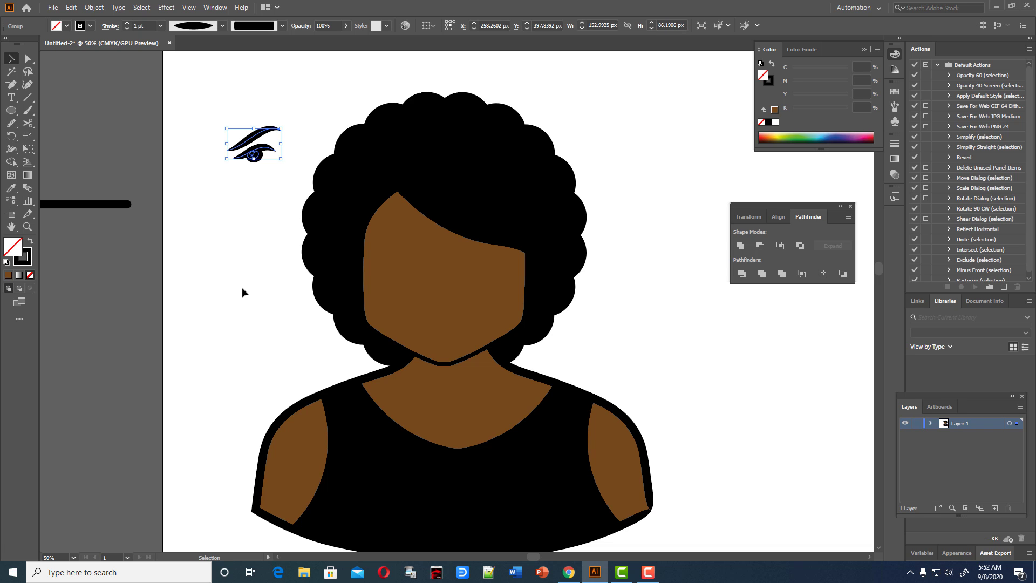
{"action": "mouse_move", "coordinate": [252, 149]}
{"action": "left_mouse_down"}
{"action": "mouse_move", "coordinate": [454, 275]}
{"action": "mouse_move", "coordinate": [483, 270]}
{"action": "left_mouse_up"}
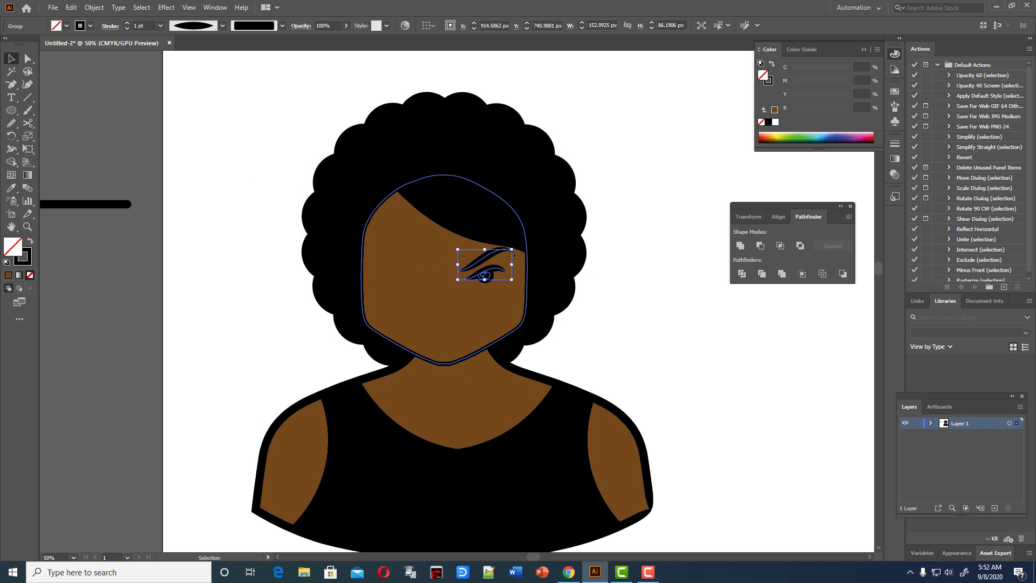
{"action": "left_click", "coordinate": [160, 25]}
{"action": "left_click", "coordinate": [173, 50]}
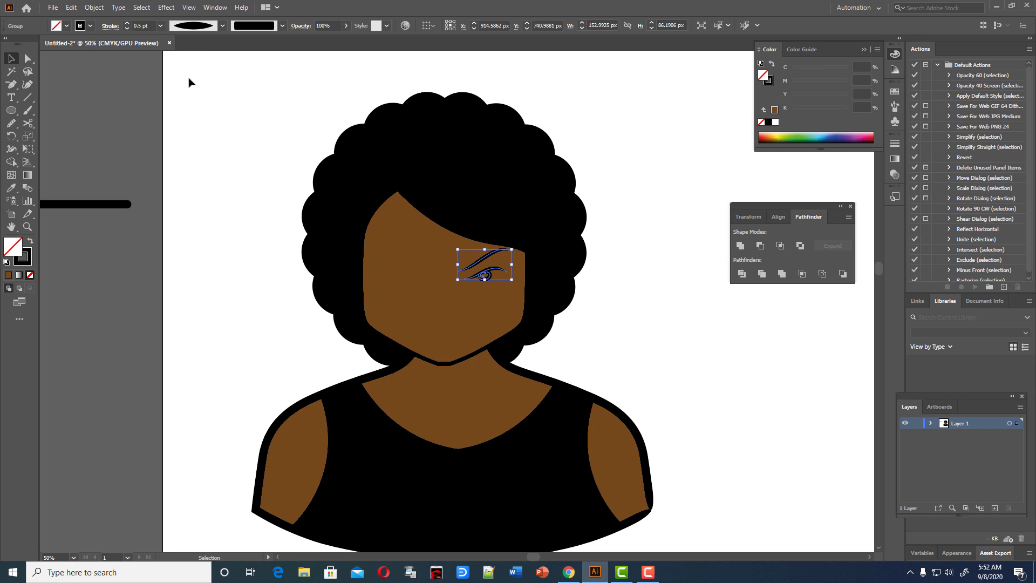
{"action": "left_click", "coordinate": [203, 113]}
{"action": "left_click_drag", "start_coordinate": [492, 273], "coordinate": [176, 189]}
- Ungroup the eye, join its open path and fill it solid black with no outline
{"action": "left_click", "coordinate": [208, 208]}
{"action": "left_click", "coordinate": [171, 193]}
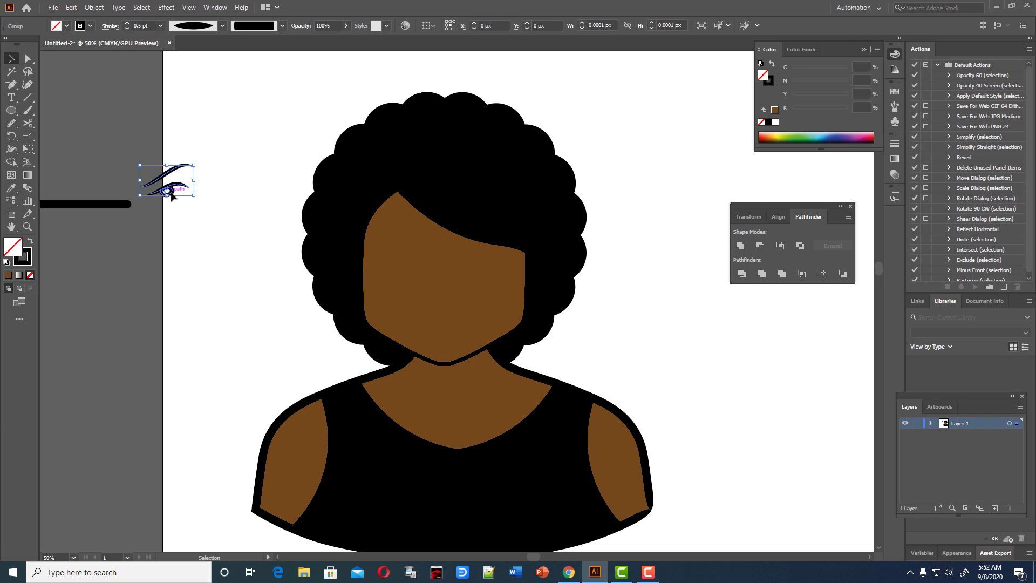
{"action": "right_click", "coordinate": [172, 197]}
{"action": "left_click", "coordinate": [202, 283]}
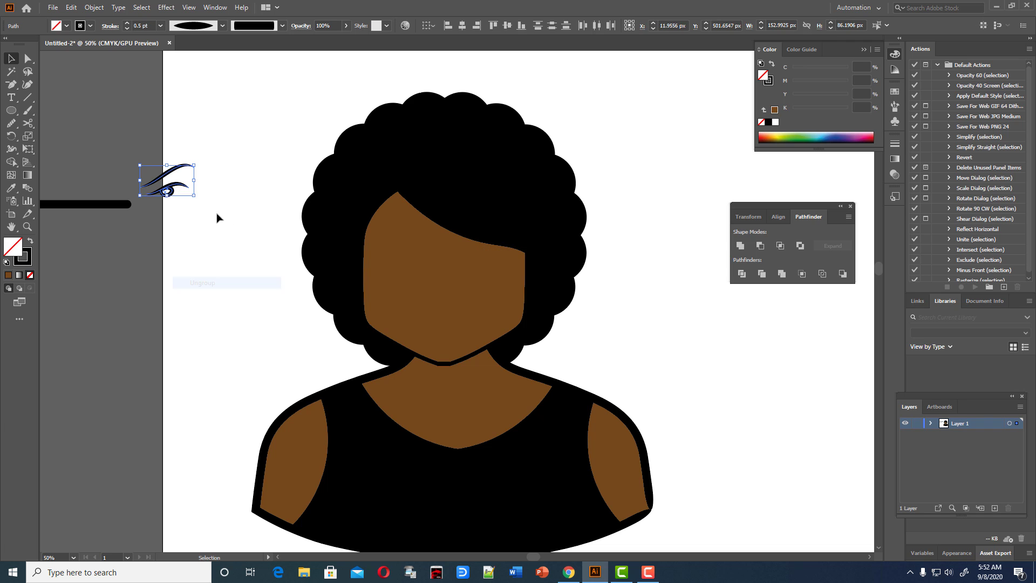
{"action": "right_click", "coordinate": [170, 193]}
{"action": "left_click", "coordinate": [203, 281]}
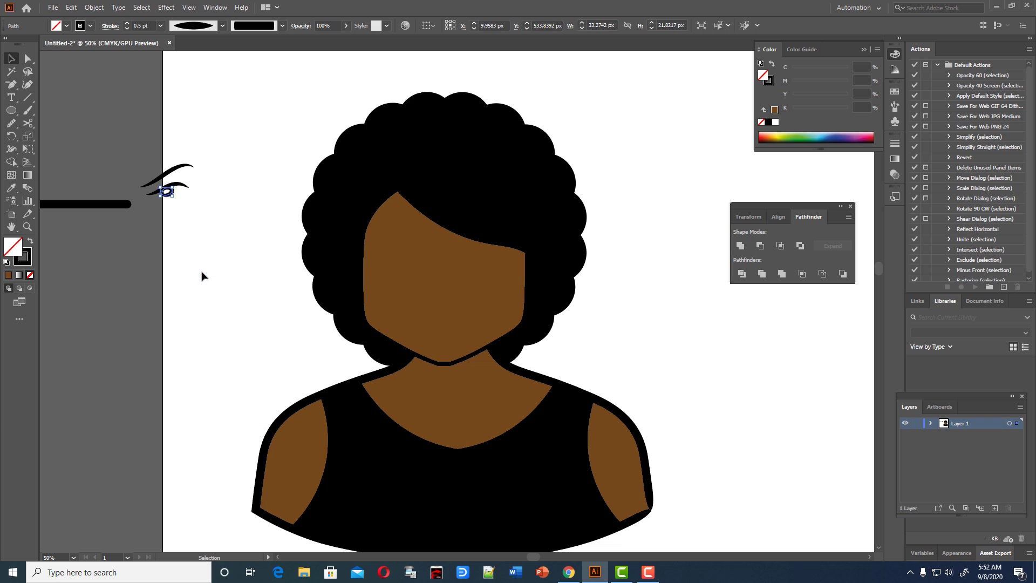
{"action": "left_click", "coordinate": [30, 240]}
- Group the brow and eye, then place and resize the group on the face's right side
{"action": "left_click_drag", "start_coordinate": [162, 150], "coordinate": [228, 245]}
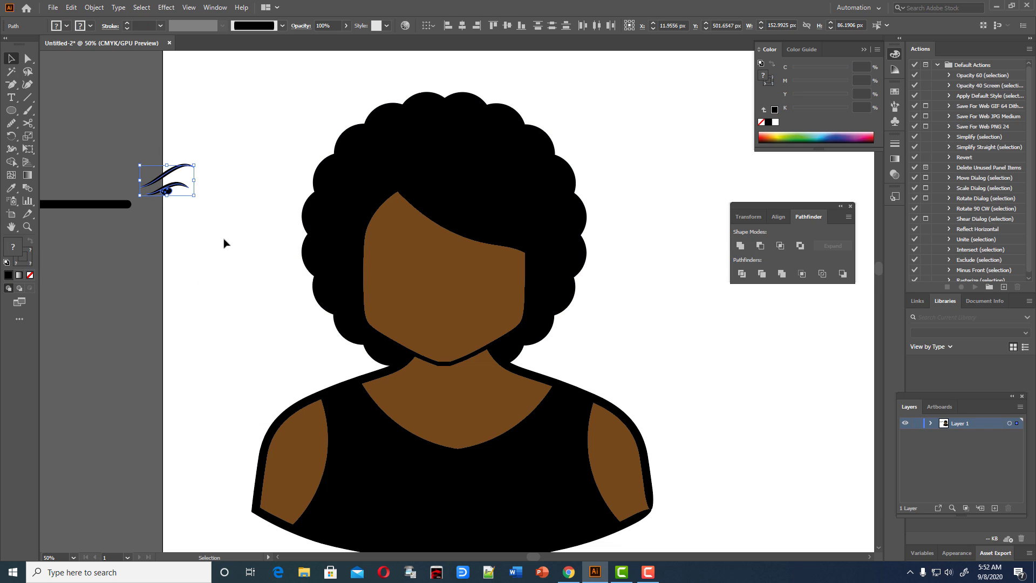
{"action": "key", "text": "ctrl+g"}
{"action": "left_click_drag", "start_coordinate": [175, 184], "coordinate": [504, 280]}
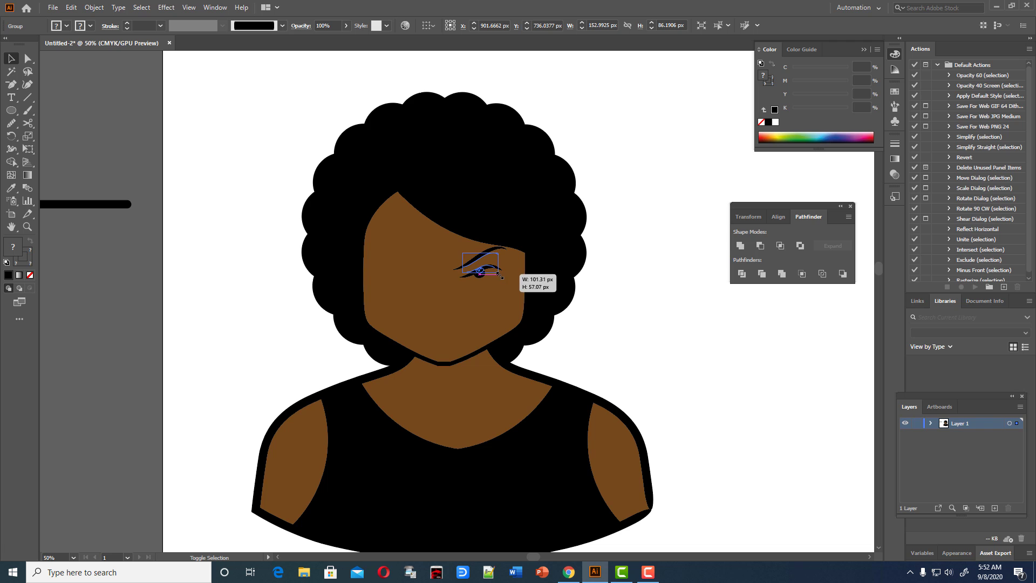
{"action": "left_click", "coordinate": [569, 299]}
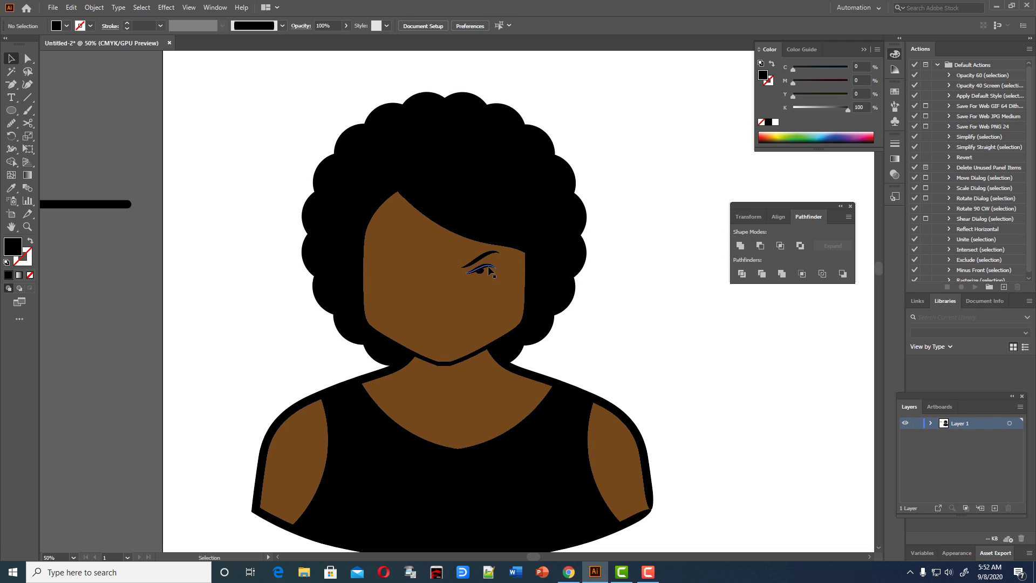
- Reflect the eye group vertically and place the mirrored copy on the face's left side
{"action": "left_click", "coordinate": [491, 270]}
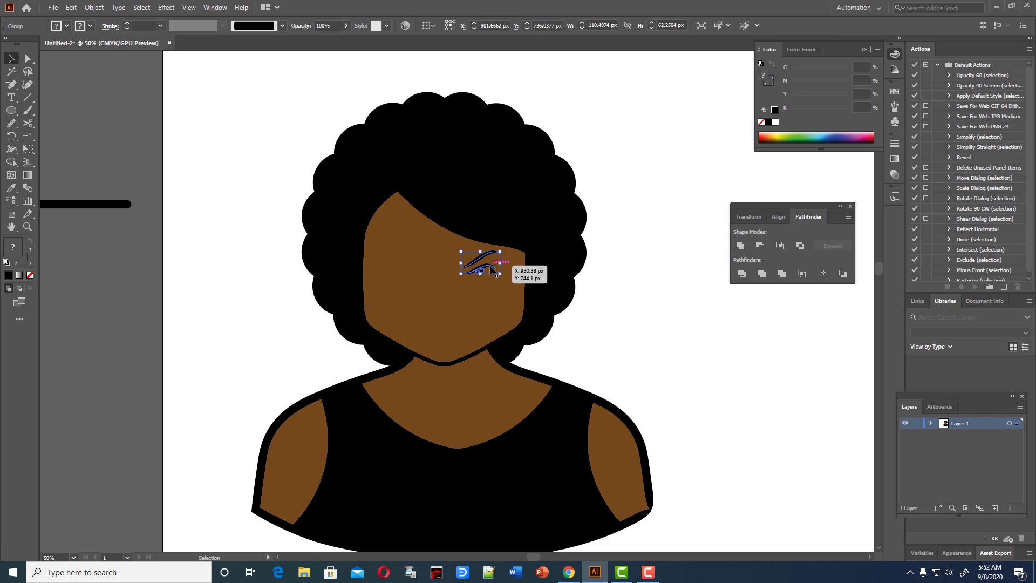
{"action": "right_click", "coordinate": [491, 270]}
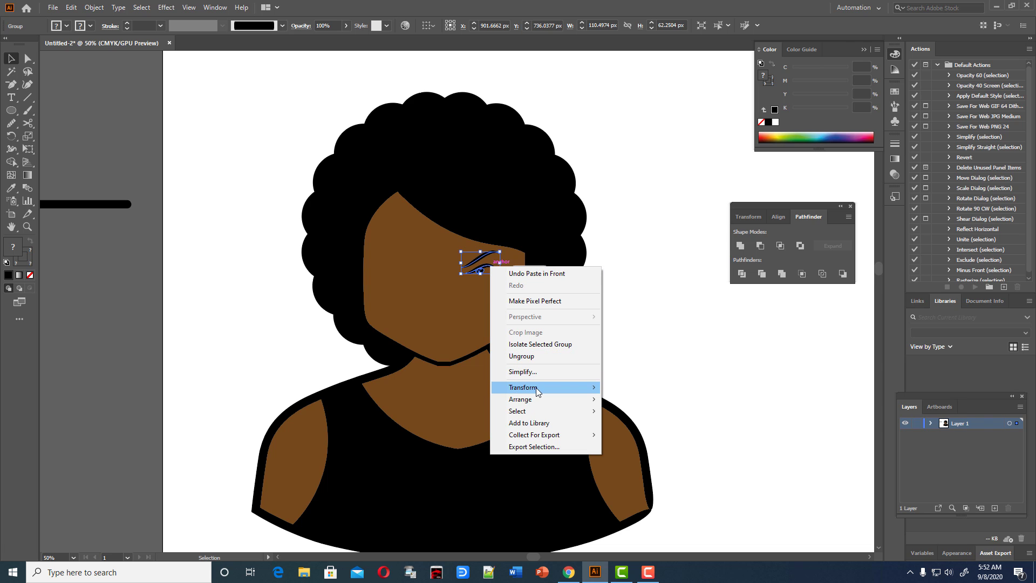
{"action": "mouse_move", "coordinate": [535, 387]}
{"action": "left_click", "coordinate": [636, 426]}
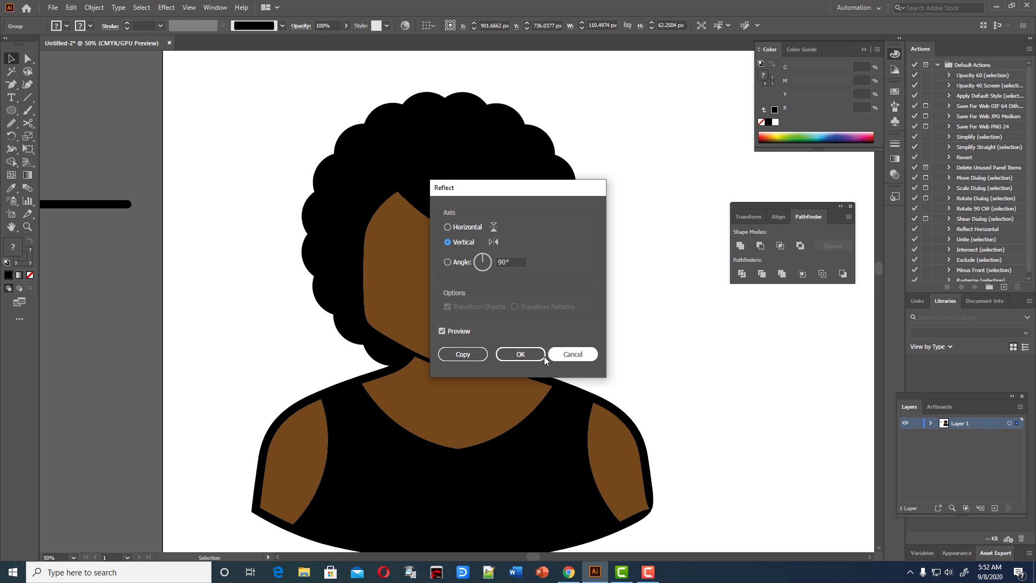
{"action": "left_click", "coordinate": [521, 354]}
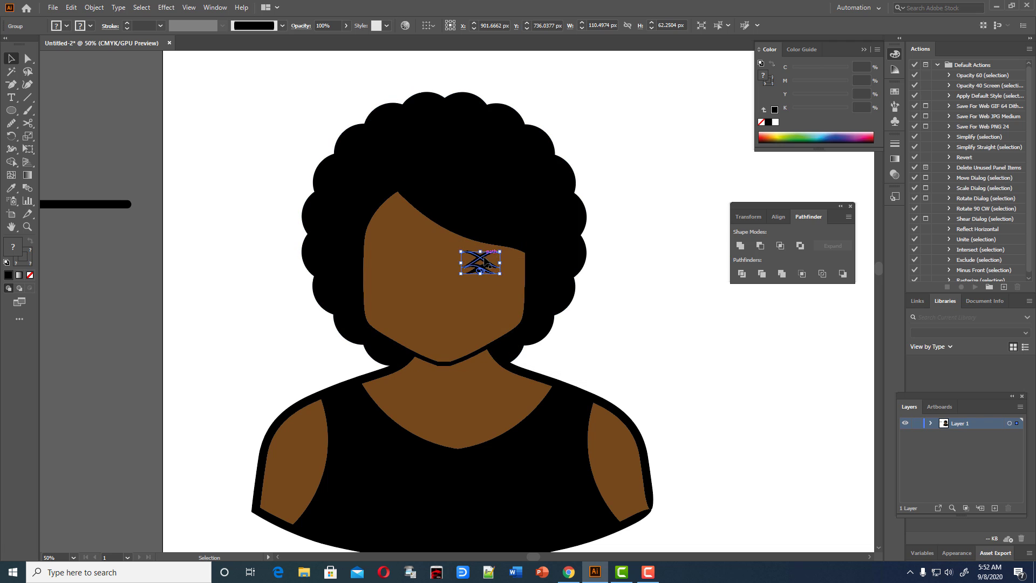
{"action": "left_click_drag", "start_coordinate": [468, 263], "coordinate": [405, 263]}
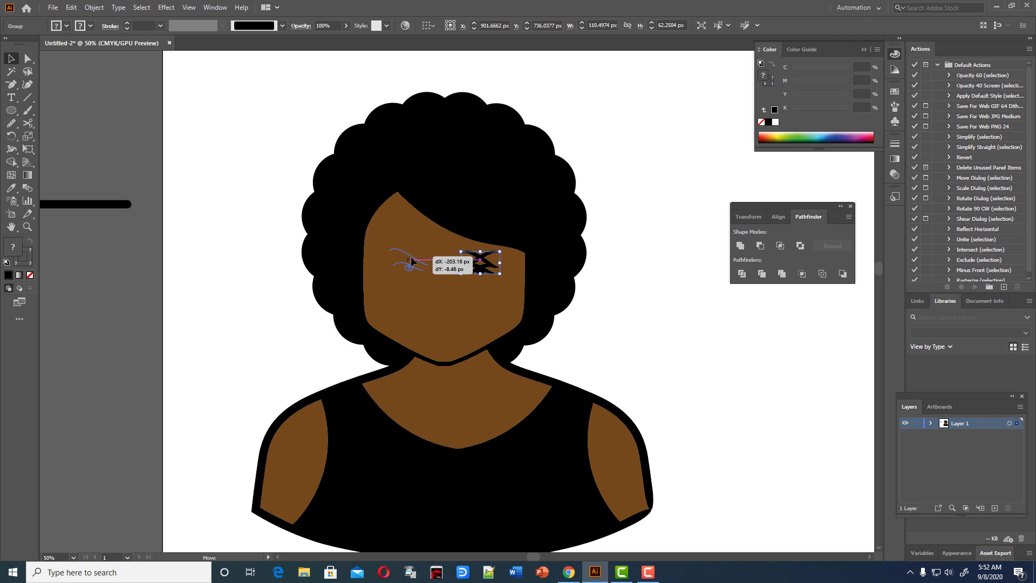
{"action": "left_click", "coordinate": [674, 325]}
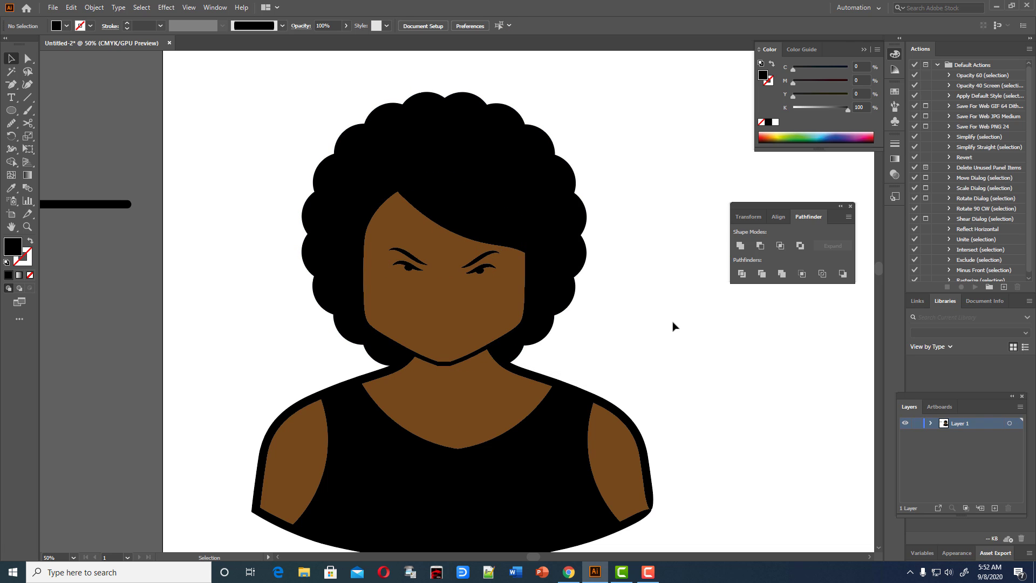
{"action": "scroll", "coordinate": [674, 326], "scroll_direction": "down", "scroll_amount": 2}
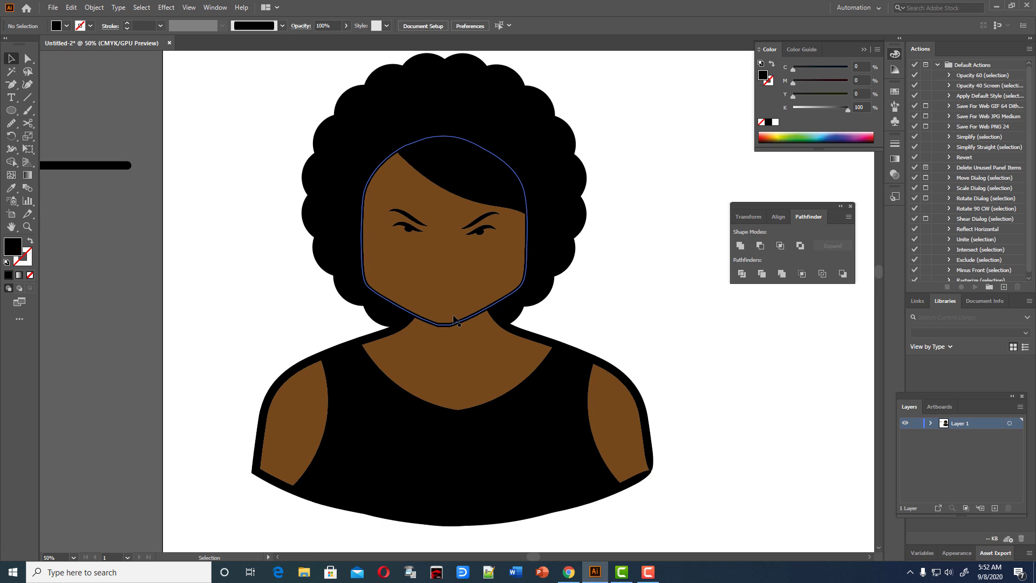
- Set up the Paintbrush with a 0.75 pt stroke and a tapered width profile
{"action": "left_click", "coordinate": [27, 109]}
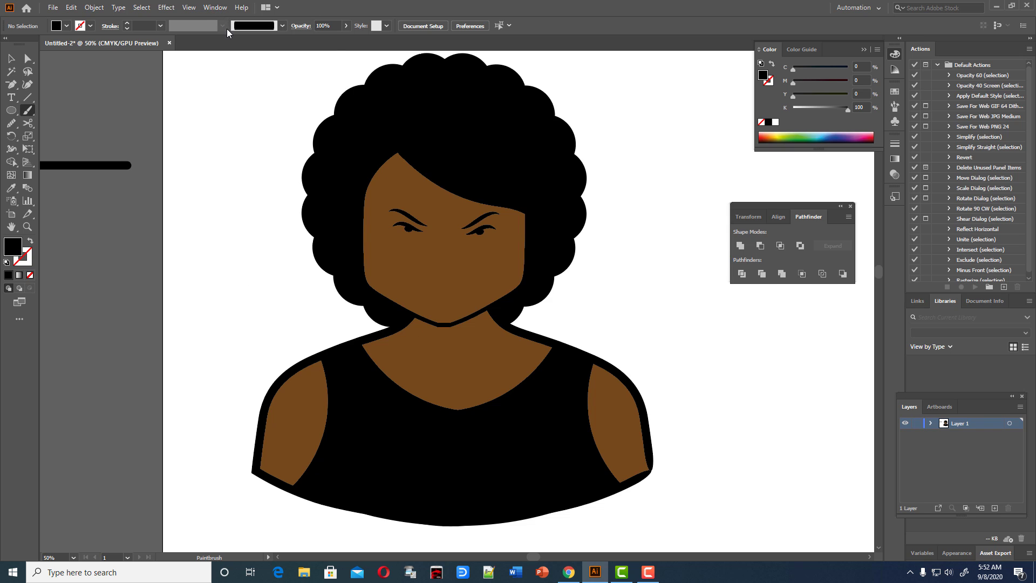
{"action": "left_click", "coordinate": [161, 27]}
{"action": "left_click", "coordinate": [181, 57]}
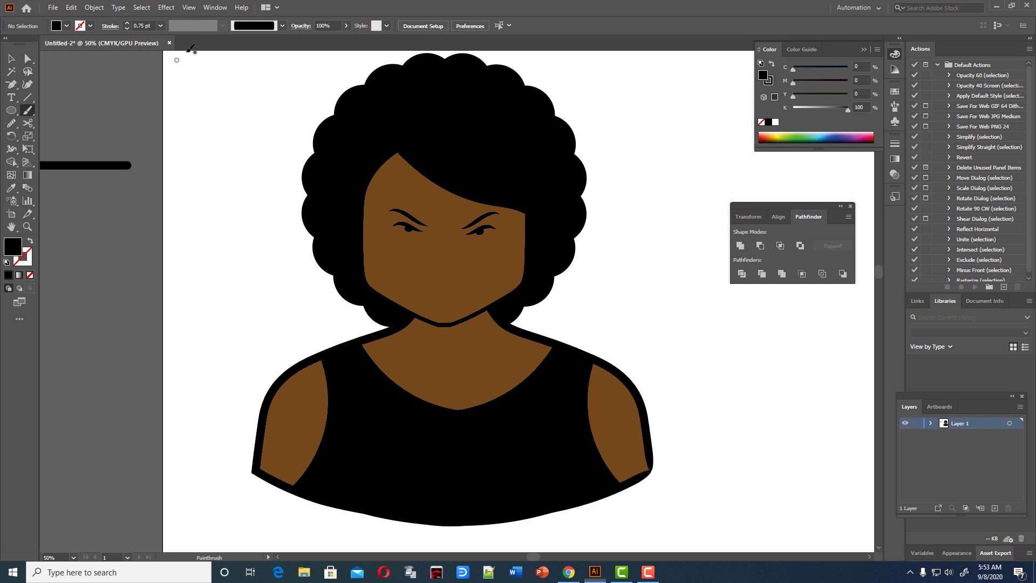
{"action": "left_click", "coordinate": [222, 26]}
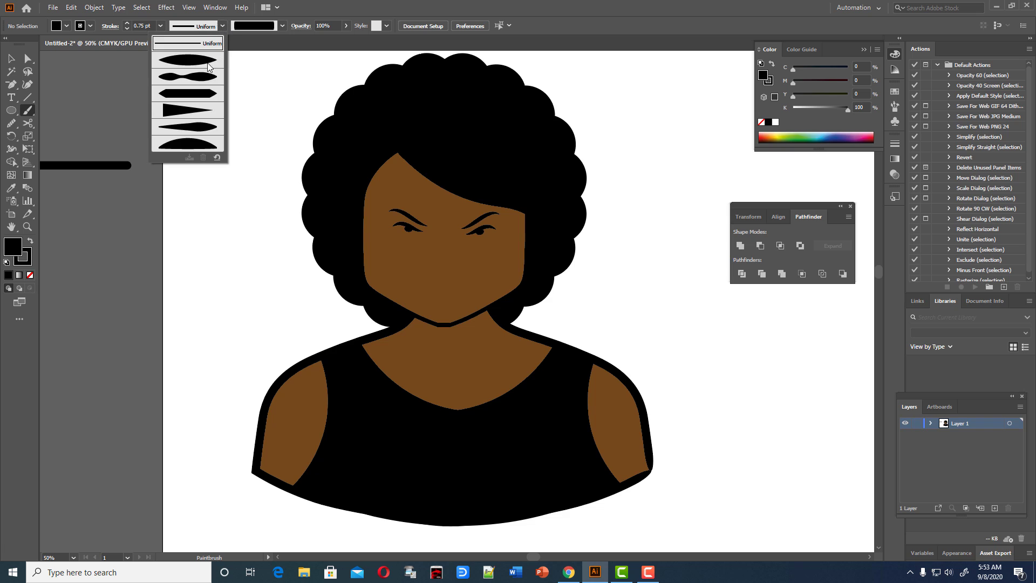
{"action": "left_click", "coordinate": [209, 67]}
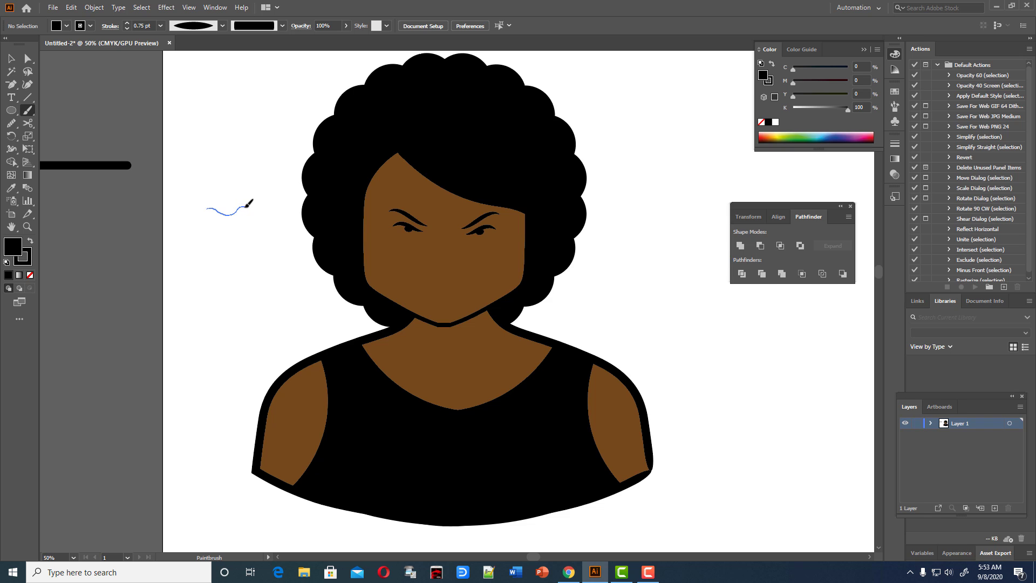
- Paint a short tapered nose stroke and move it onto the face below the eyes
{"action": "left_click_drag", "start_coordinate": [246, 206], "coordinate": [247, 205]}
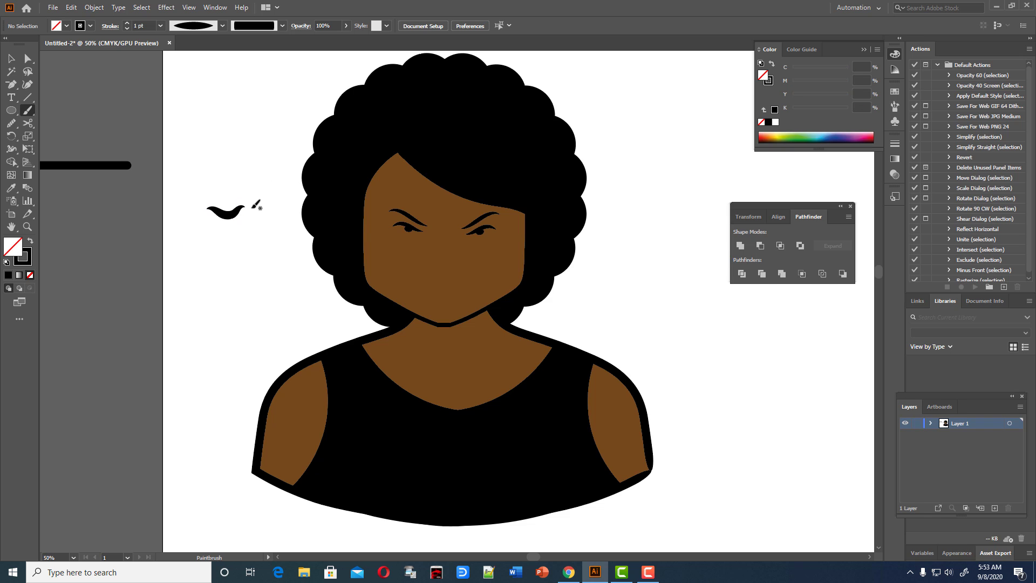
{"action": "key", "text": "ctrl+z"}
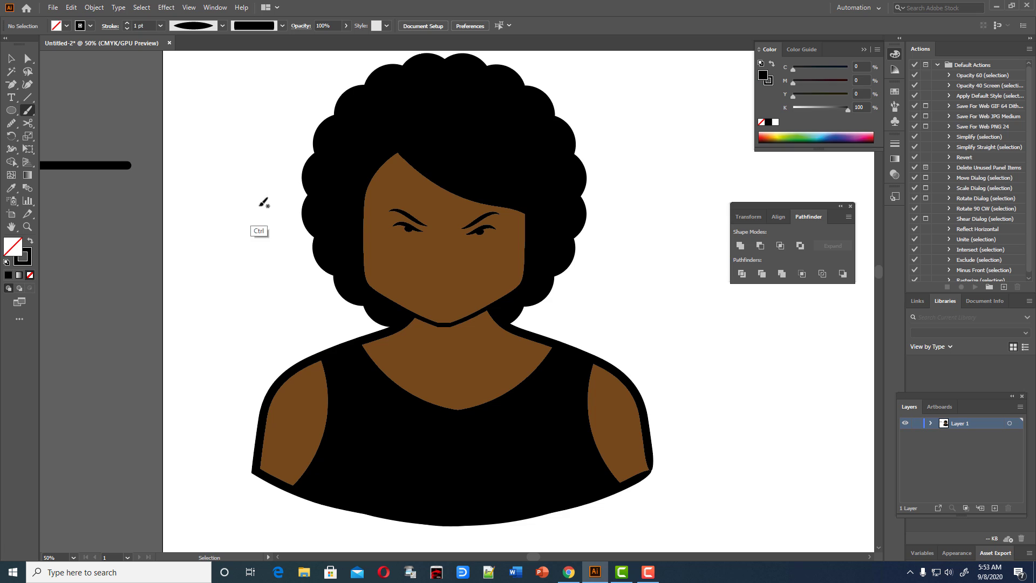
{"action": "left_click_drag", "start_coordinate": [209, 212], "coordinate": [245, 210]}
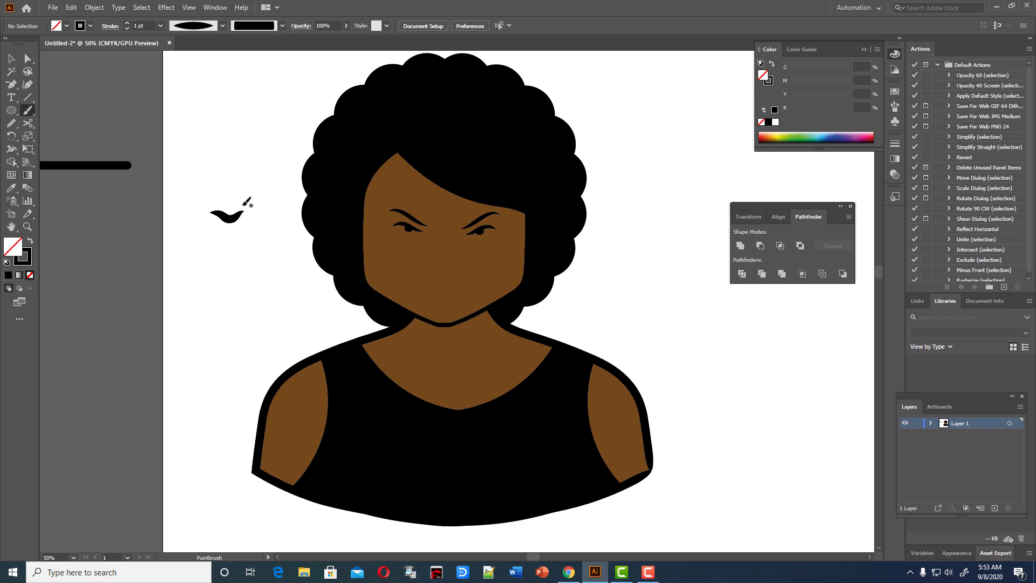
{"action": "key", "text": "ctrl+z"}
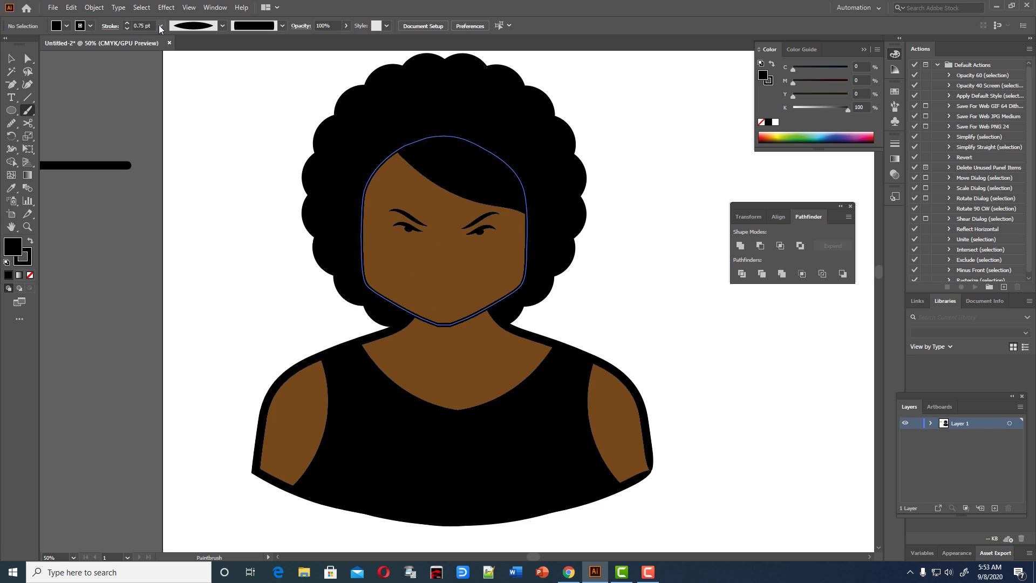
{"action": "left_click", "coordinate": [162, 29]}
{"action": "left_click_drag", "start_coordinate": [198, 202], "coordinate": [236, 199]}
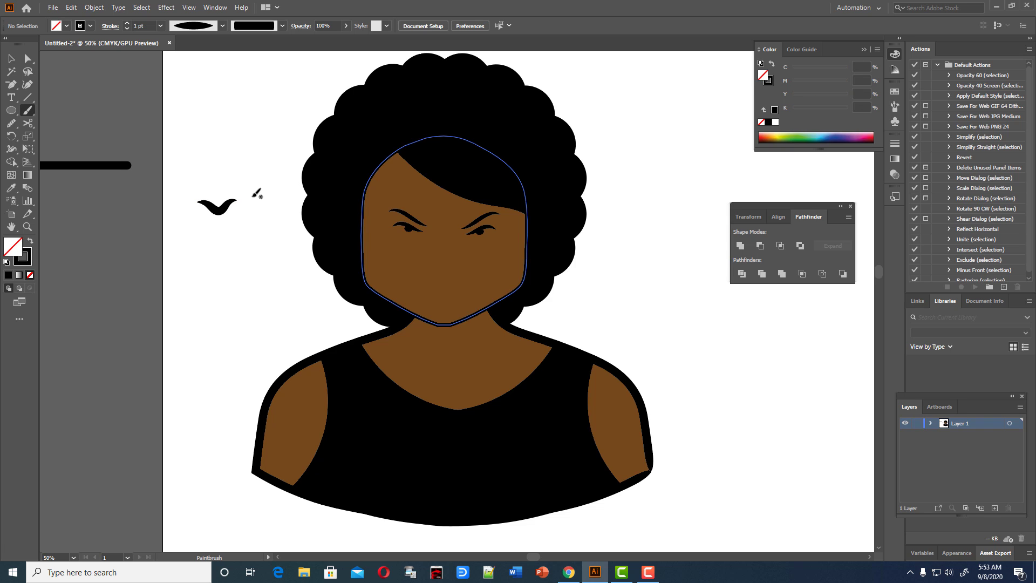
{"action": "left_click", "coordinate": [11, 58]}
{"action": "mouse_move", "coordinate": [210, 207]}
{"action": "left_mouse_down"}
{"action": "mouse_move", "coordinate": [475, 318]}
{"action": "mouse_move", "coordinate": [439, 267]}
{"action": "left_mouse_up"}
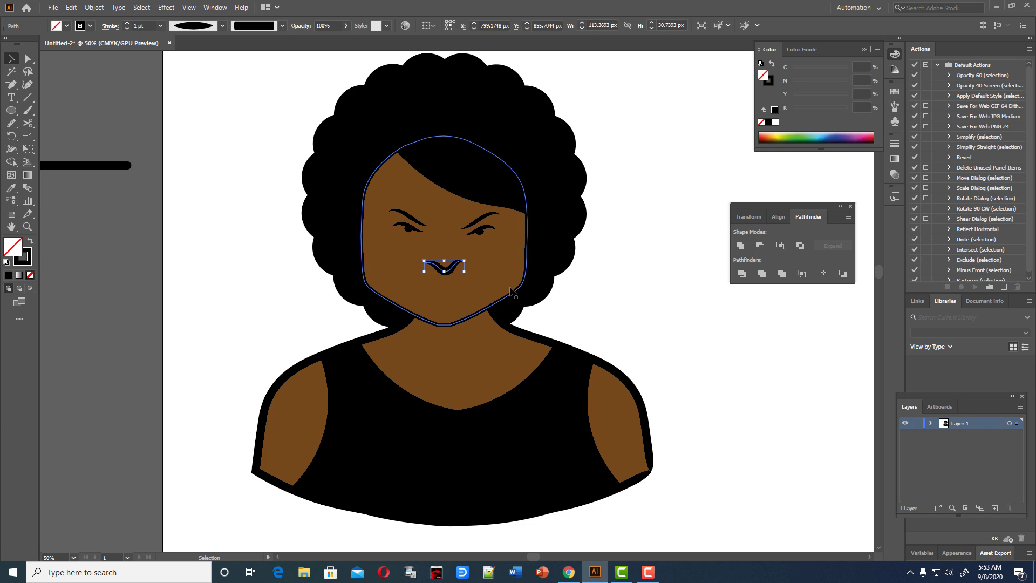
{"action": "left_click", "coordinate": [607, 292]}
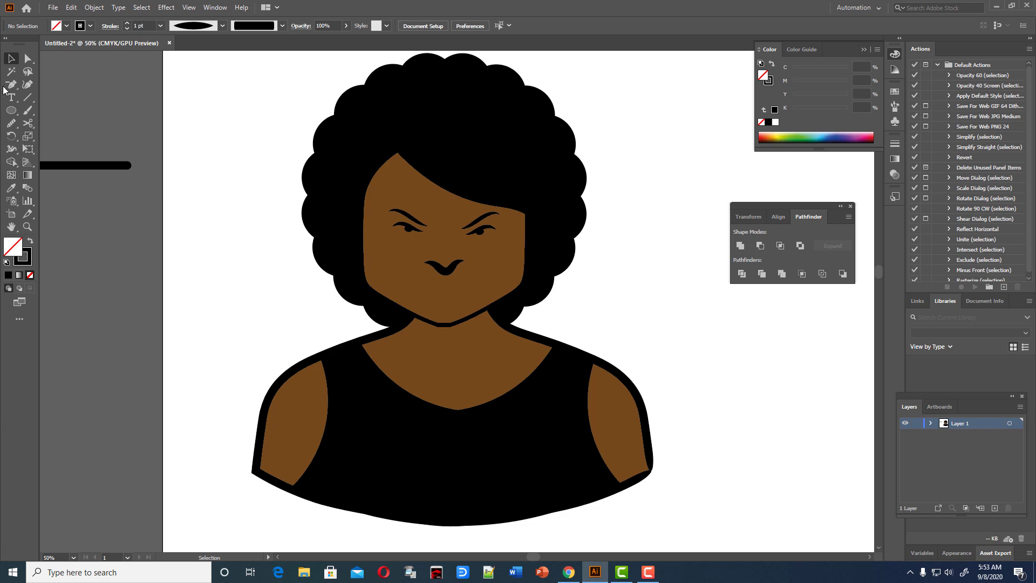
- Draw a closed wavy half-lip shape with the Pen tool beside the portrait
{"action": "left_click", "coordinate": [10, 111]}
{"action": "left_click_drag", "start_coordinate": [11, 84], "coordinate": [54, 86]}
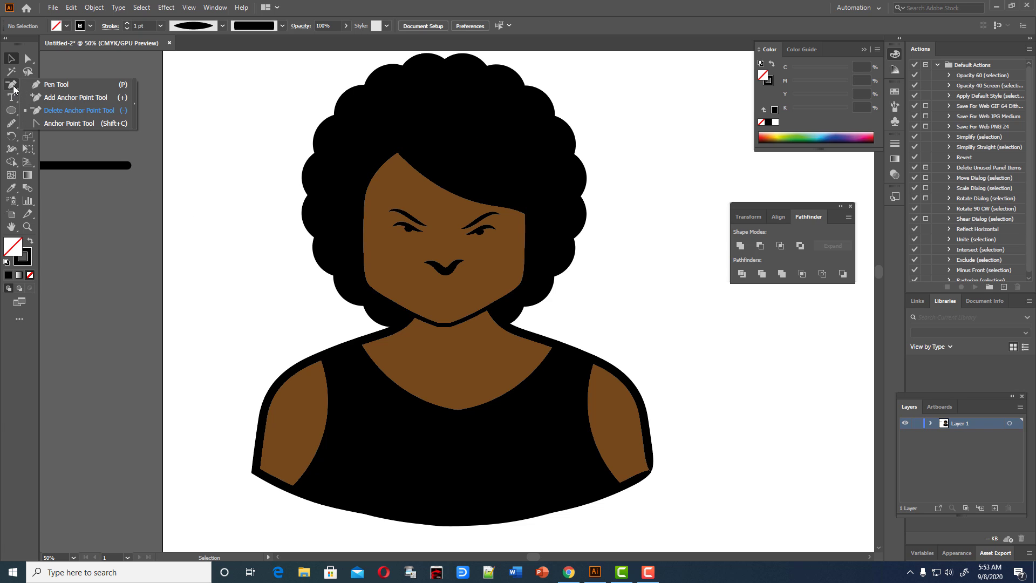
{"action": "left_click", "coordinate": [186, 213]}
{"action": "left_click", "coordinate": [204, 206]}
{"action": "left_click", "coordinate": [211, 201]}
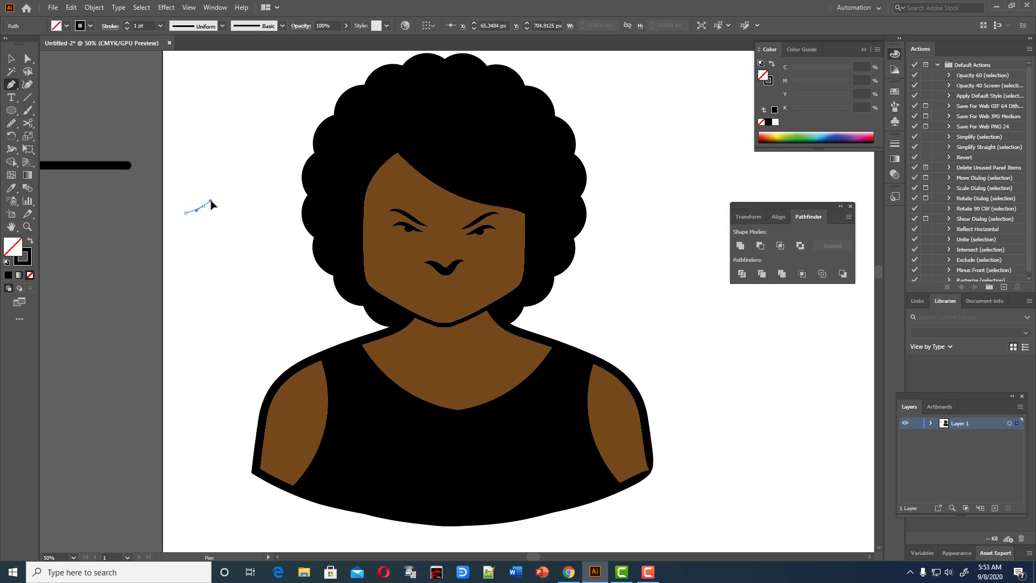
{"action": "left_click", "coordinate": [211, 202]}
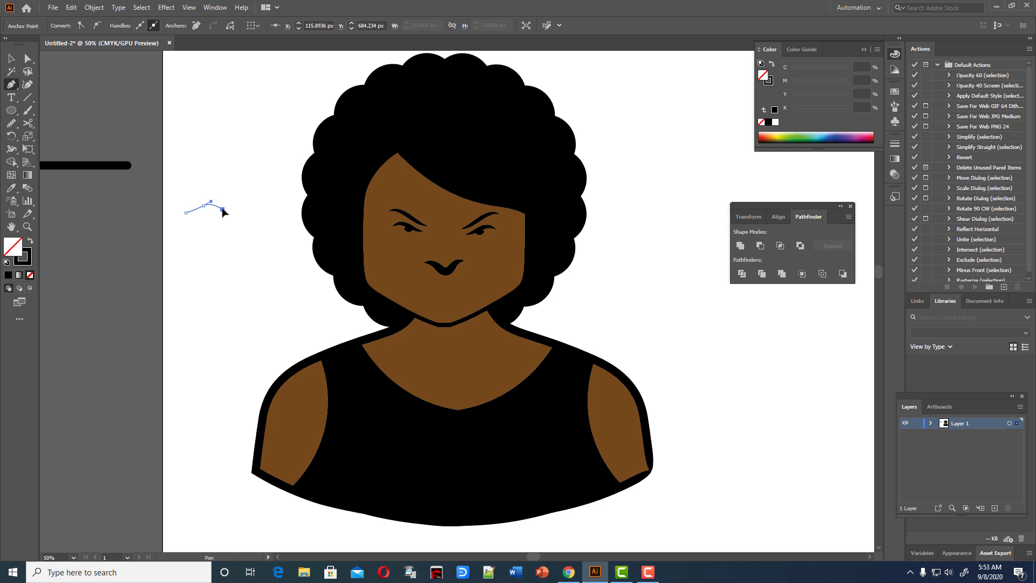
{"action": "left_click", "coordinate": [222, 209]}
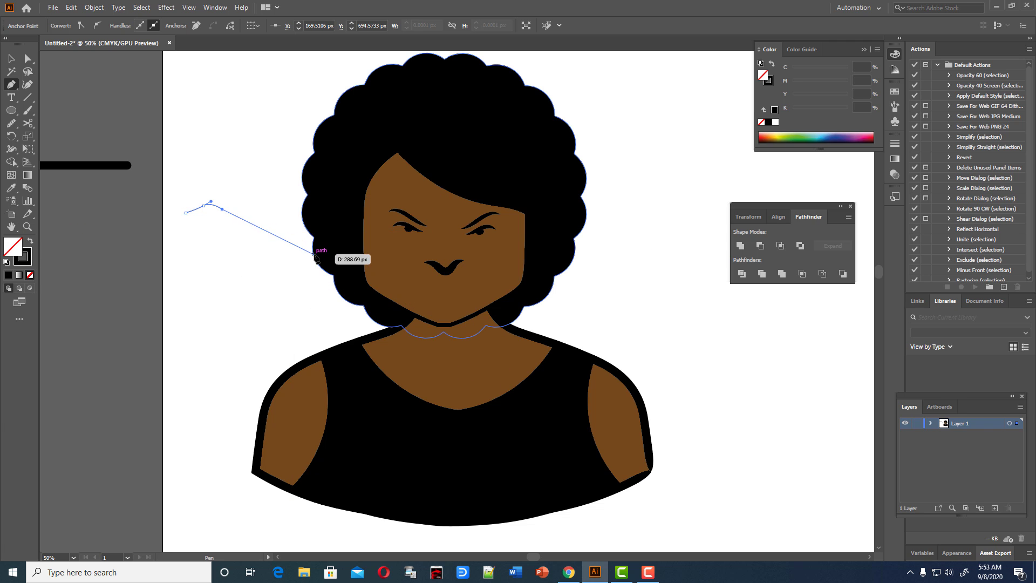
{"action": "left_click", "coordinate": [222, 217]}
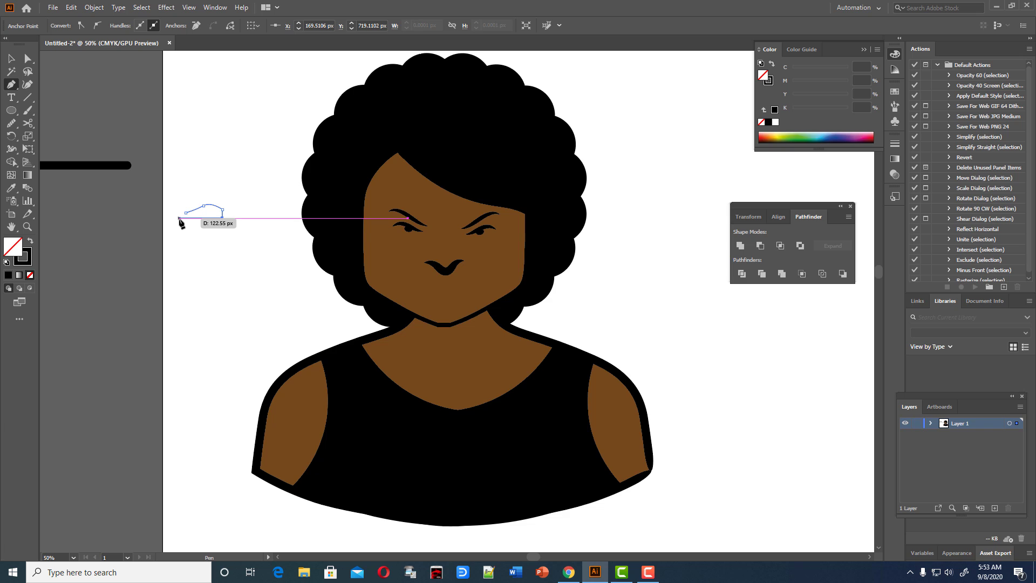
{"action": "left_click", "coordinate": [179, 218]}
{"action": "left_click", "coordinate": [177, 215]}
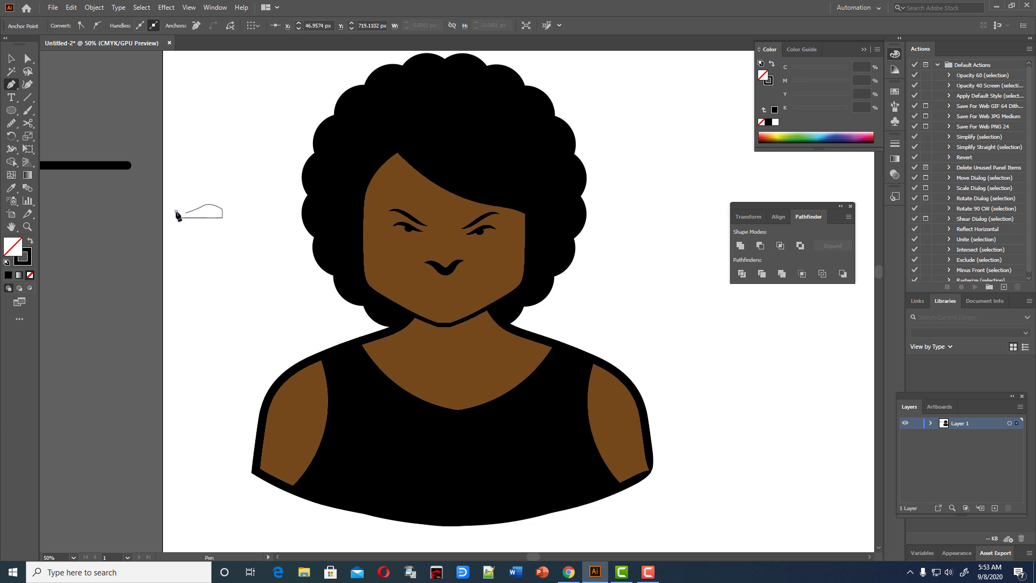
{"action": "left_click", "coordinate": [178, 211]}
- Try joining the half-lip shape's ends and dismiss the failed-join warning
{"action": "key", "text": "v"}
{"action": "left_click", "coordinate": [241, 143]}
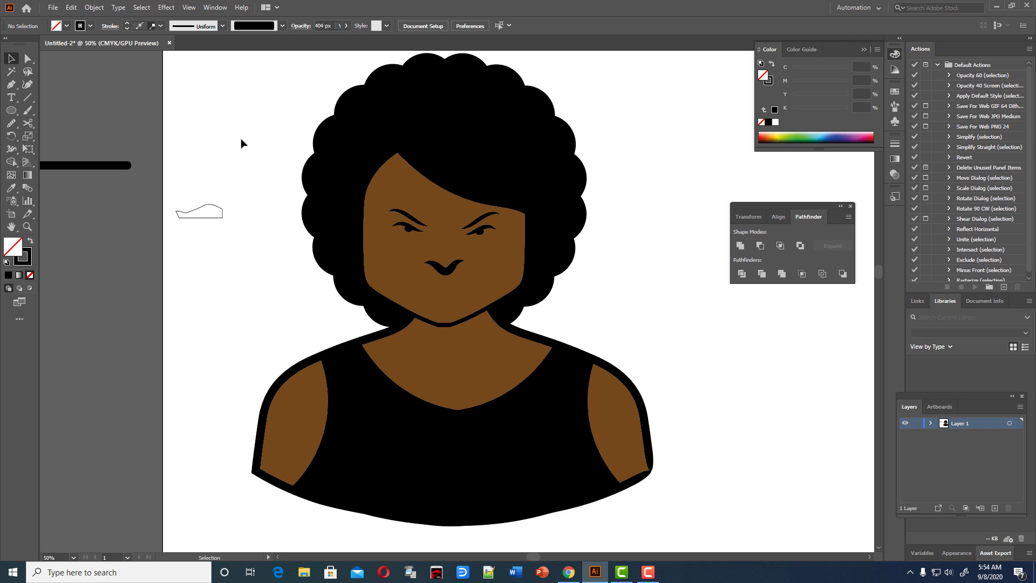
{"action": "right_click", "coordinate": [215, 206]}
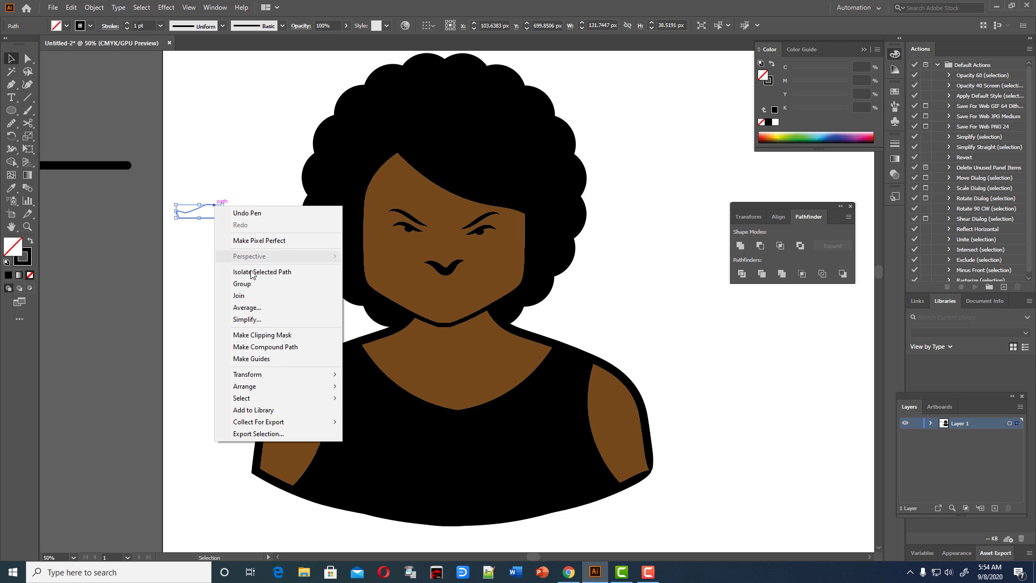
{"action": "left_click", "coordinate": [252, 296]}
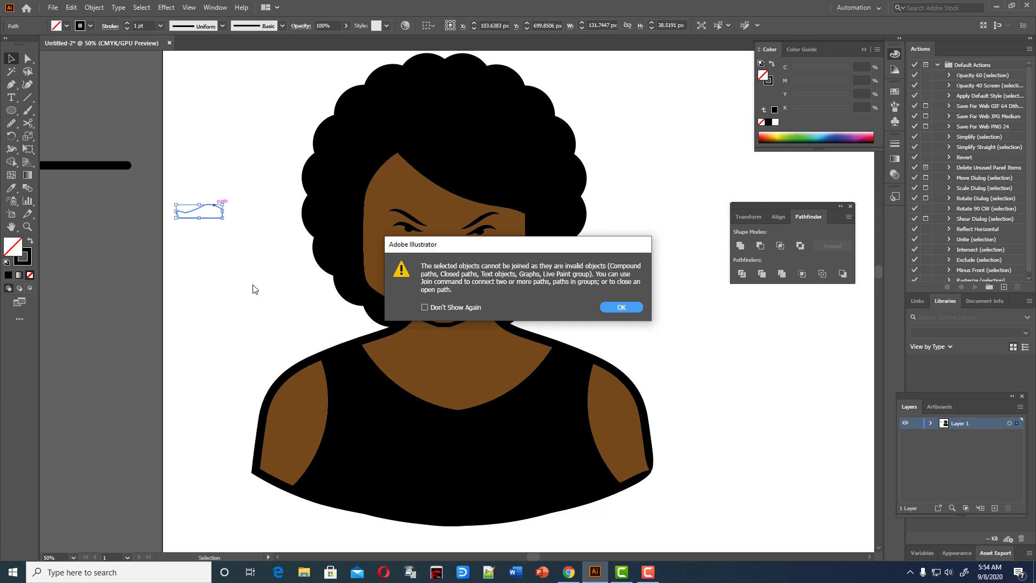
{"action": "left_click", "coordinate": [626, 308]}
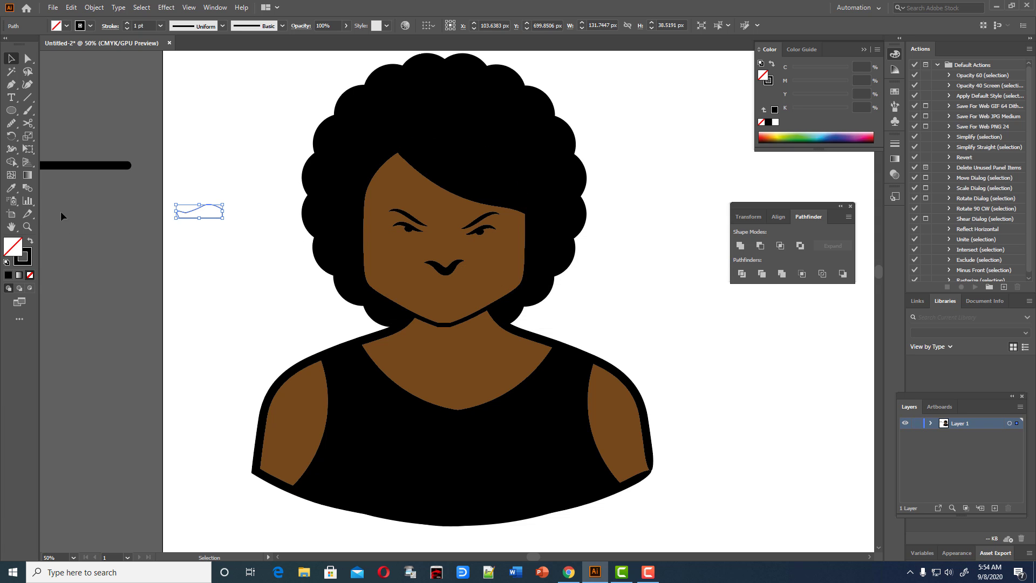
- Fill the half-lip shape with dark red 993325 using the Color Picker
{"action": "double_click", "coordinate": [23, 255]}
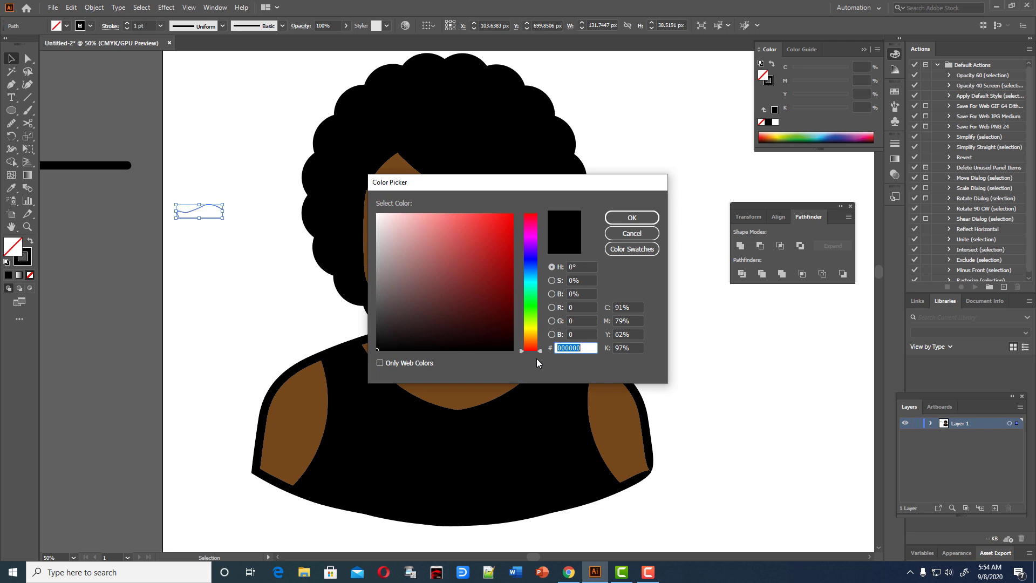
{"action": "left_click_drag", "start_coordinate": [540, 351], "coordinate": [539, 343]}
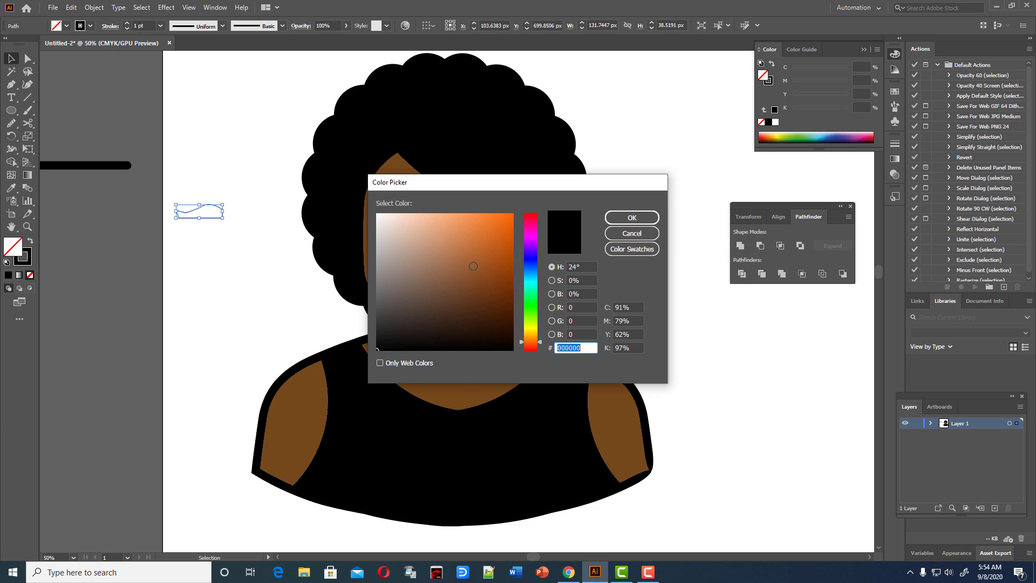
{"action": "left_click", "coordinate": [472, 267]}
{"action": "left_click_drag", "start_coordinate": [542, 333], "coordinate": [540, 348]}
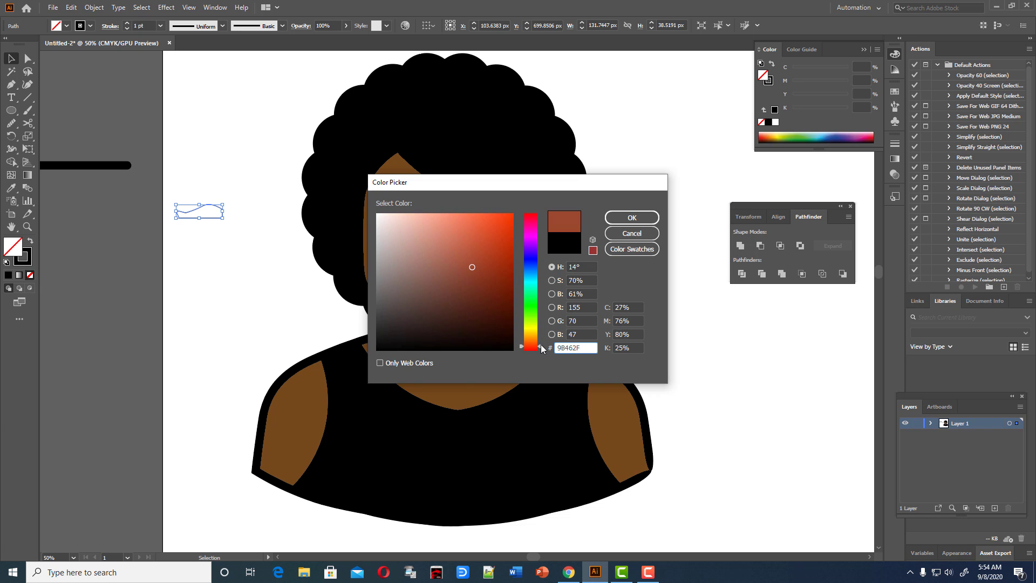
{"action": "left_click_drag", "start_coordinate": [473, 267], "coordinate": [480, 268]}
{"action": "left_click", "coordinate": [632, 218]}
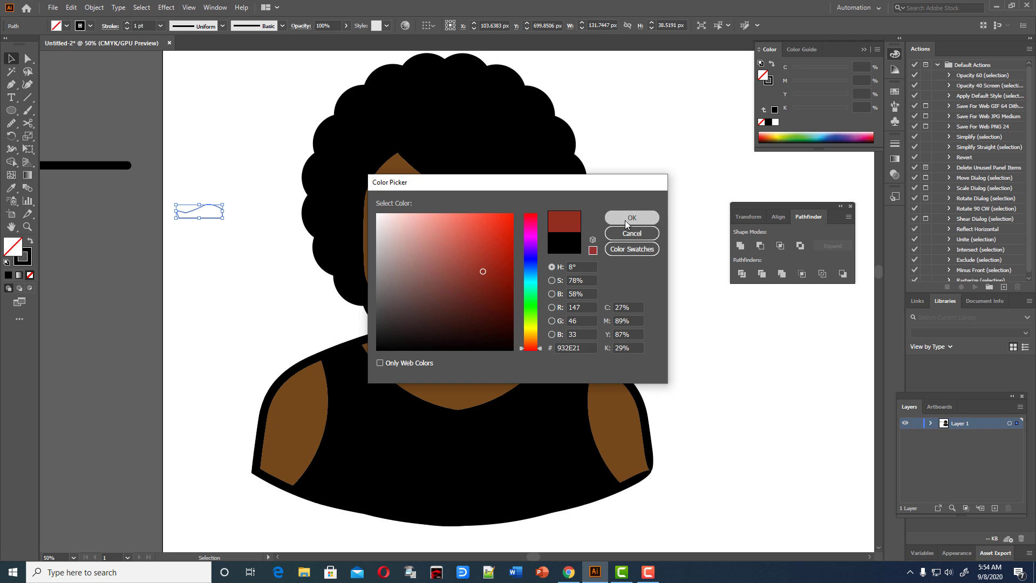
- Make a vertically reflected copy of the red half-lip and place it beside the original
{"action": "right_click", "coordinate": [213, 215]}
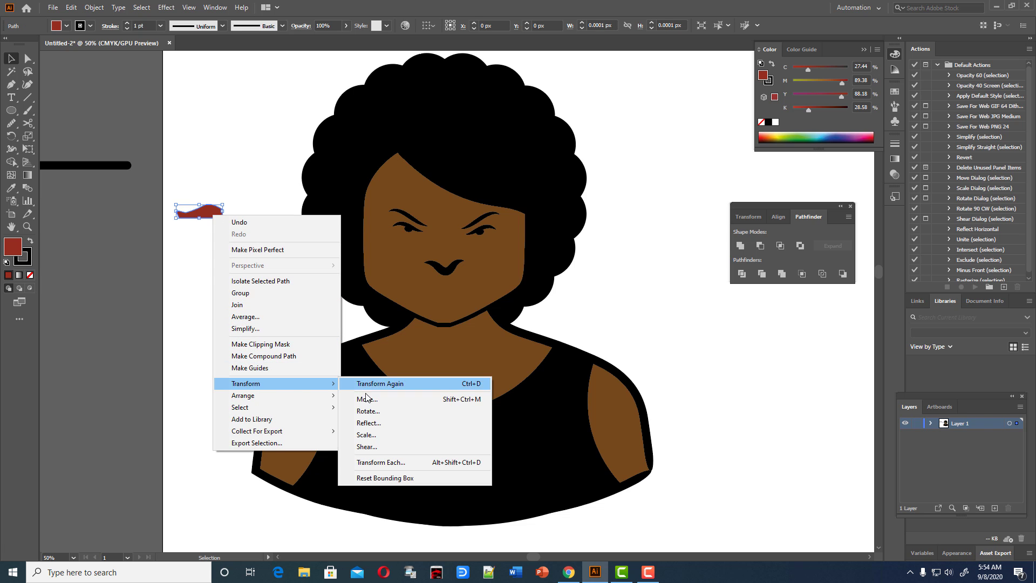
{"action": "mouse_move", "coordinate": [275, 384]}
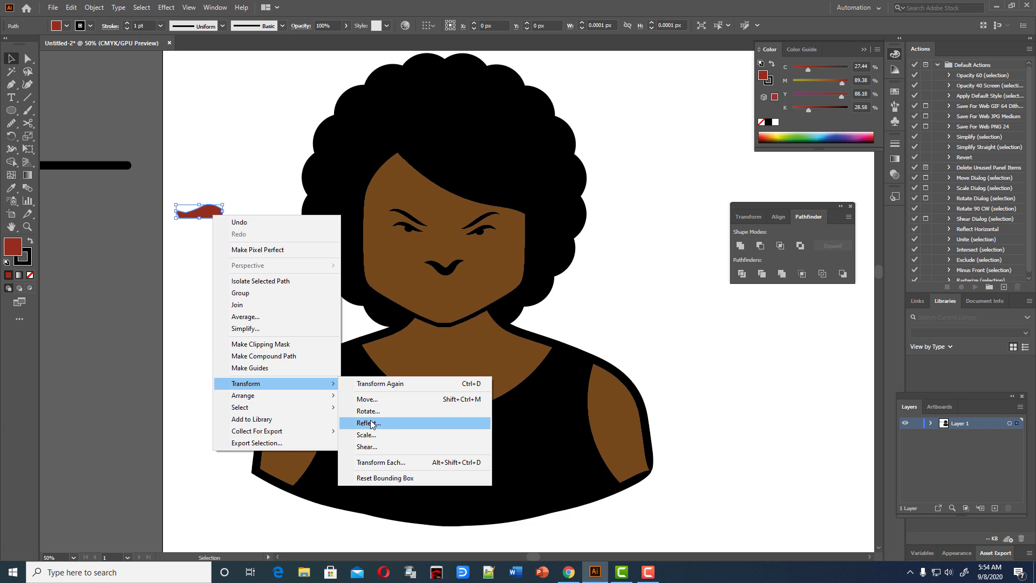
{"action": "left_click", "coordinate": [371, 423]}
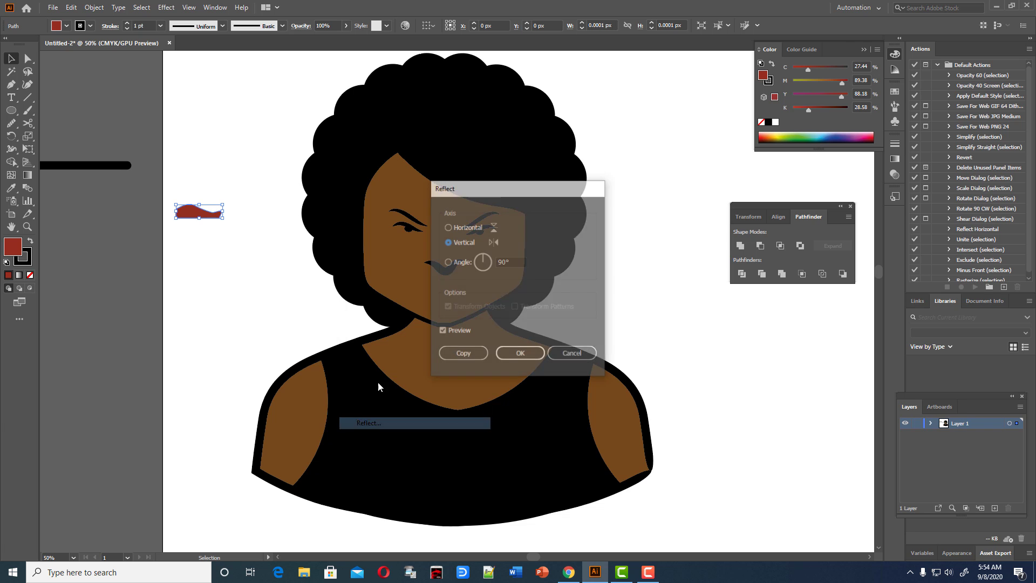
{"action": "left_click", "coordinate": [465, 357]}
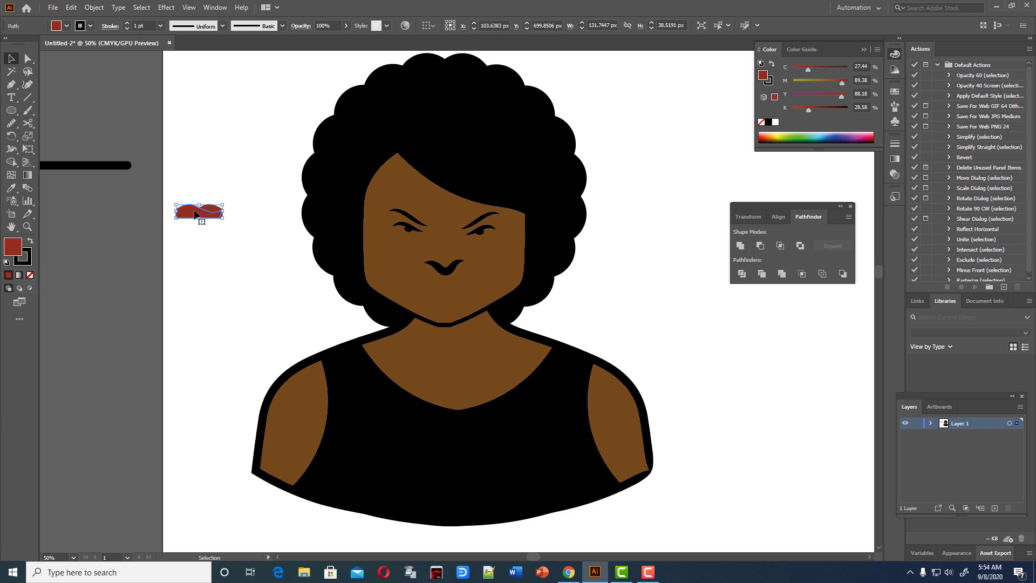
{"action": "left_click_drag", "start_coordinate": [195, 214], "coordinate": [236, 215]}
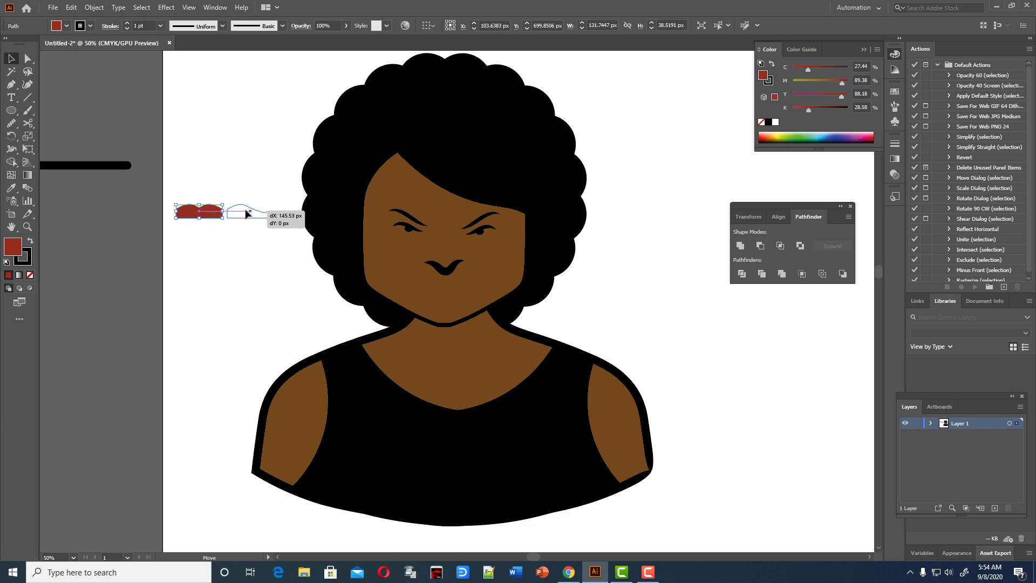
- Unite both red halves in Pathfinder into one symmetrical lip shape
{"action": "left_click", "coordinate": [238, 261]}
{"action": "left_click_drag", "start_coordinate": [183, 191], "coordinate": [232, 251]}
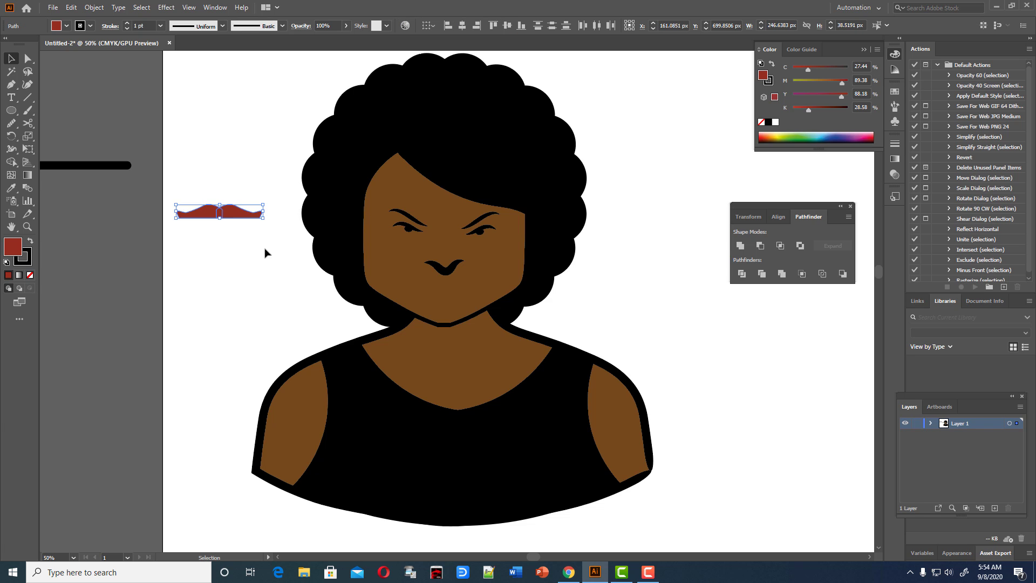
{"action": "left_click", "coordinate": [740, 246]}
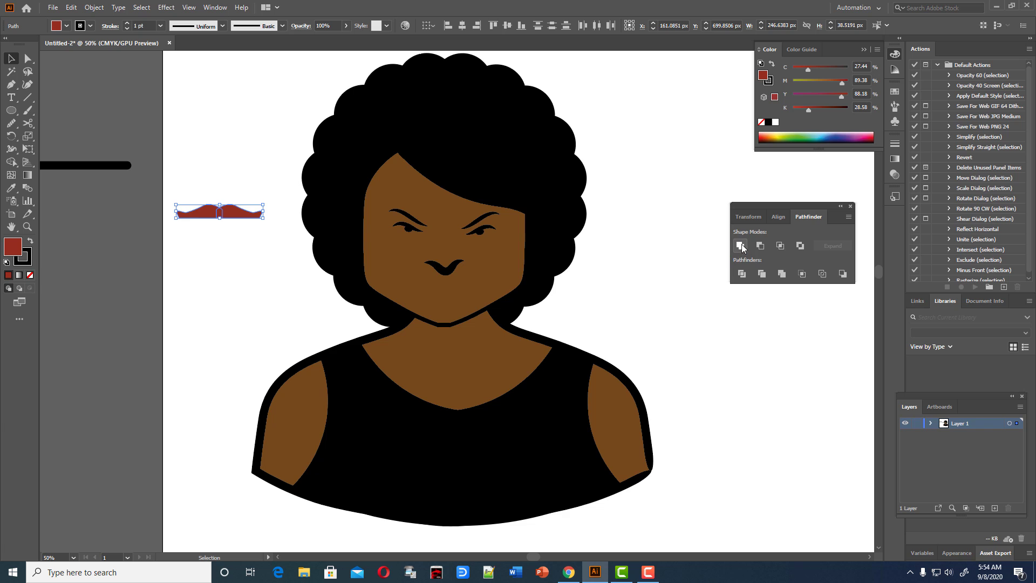
{"action": "left_click", "coordinate": [236, 247]}
{"action": "left_click", "coordinate": [216, 220]}
{"action": "left_click", "coordinate": [221, 263]}
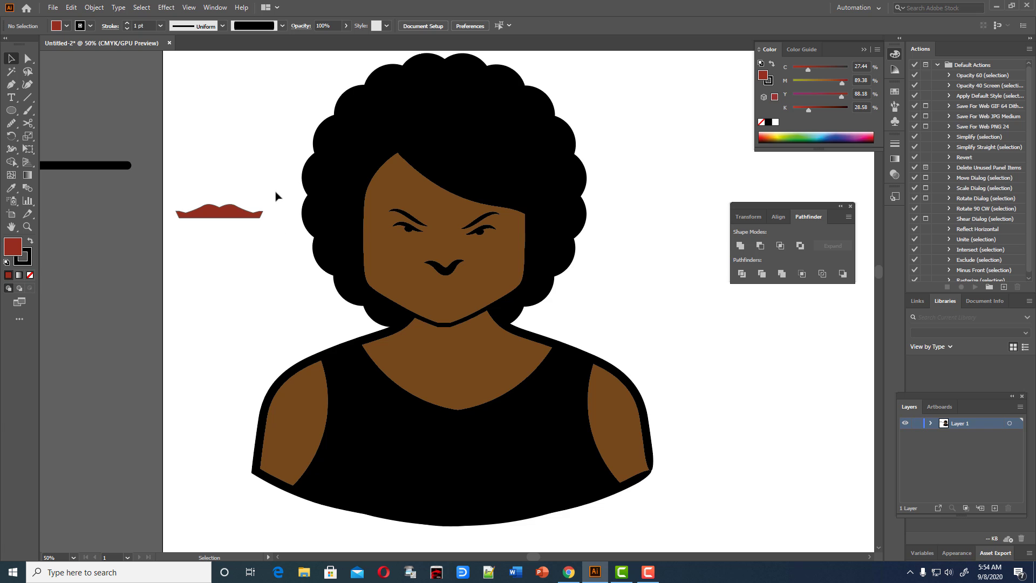
- Draw a four-point lower-lip quadrilateral under the left half of the lips with the Pen tool
{"action": "left_click", "coordinate": [11, 84]}
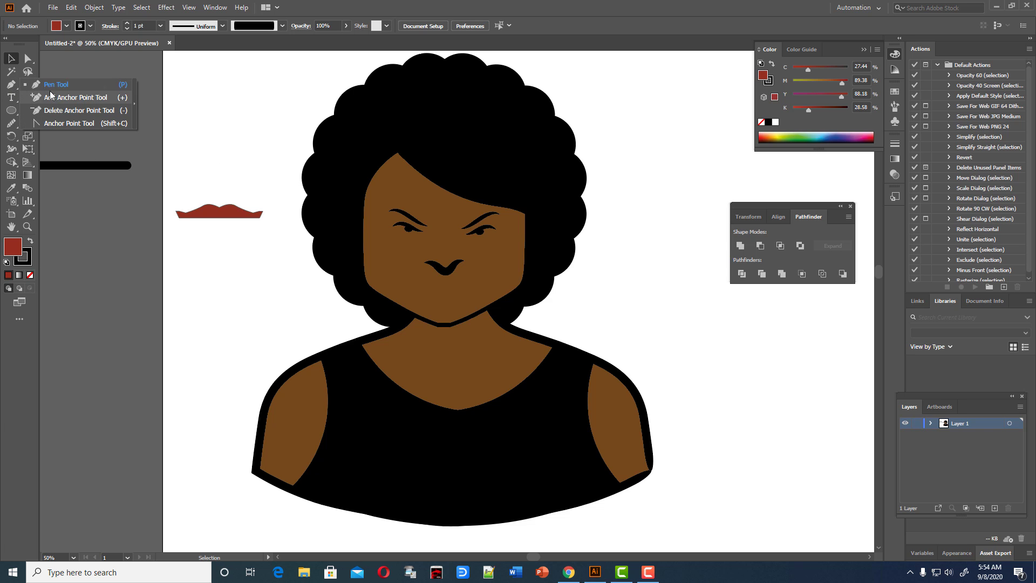
{"action": "left_click", "coordinate": [51, 87]}
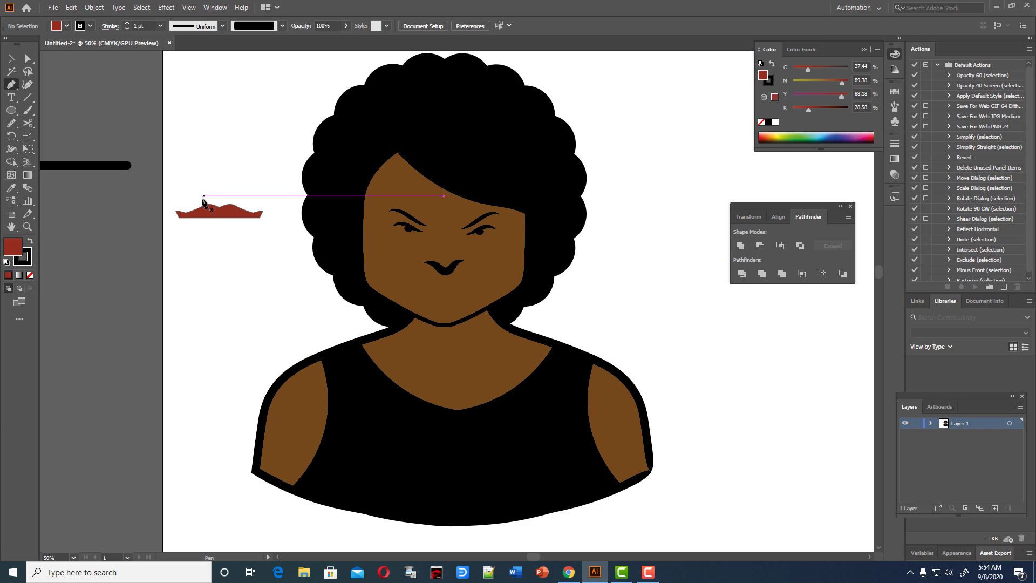
{"action": "left_click", "coordinate": [179, 217]}
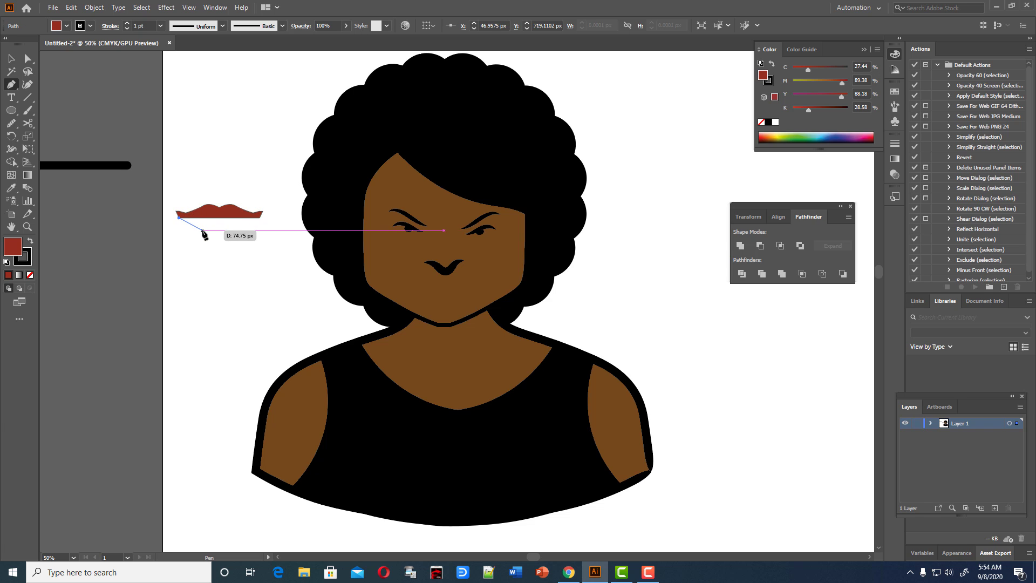
{"action": "left_click", "coordinate": [201, 230]}
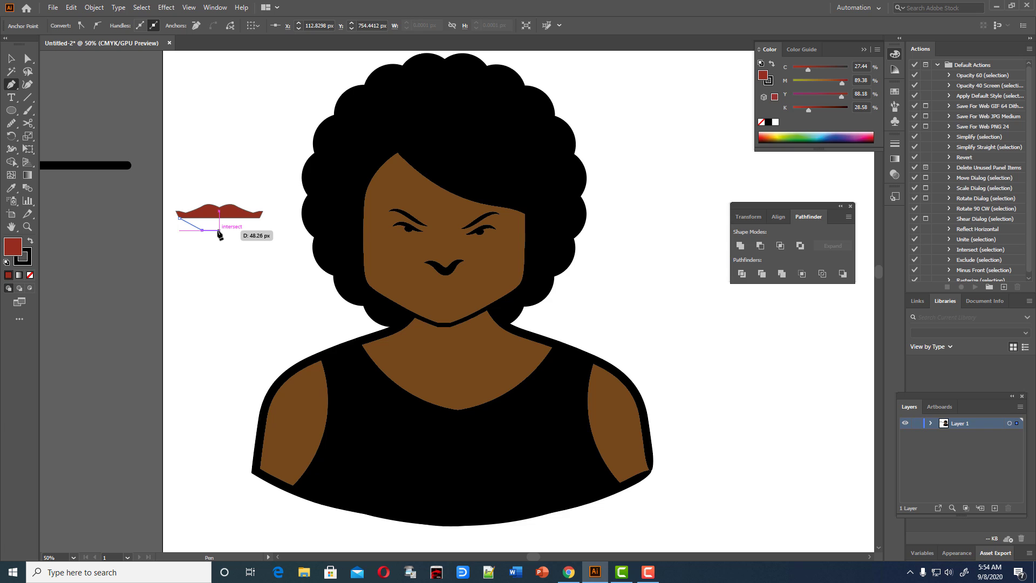
{"action": "left_click", "coordinate": [219, 230]}
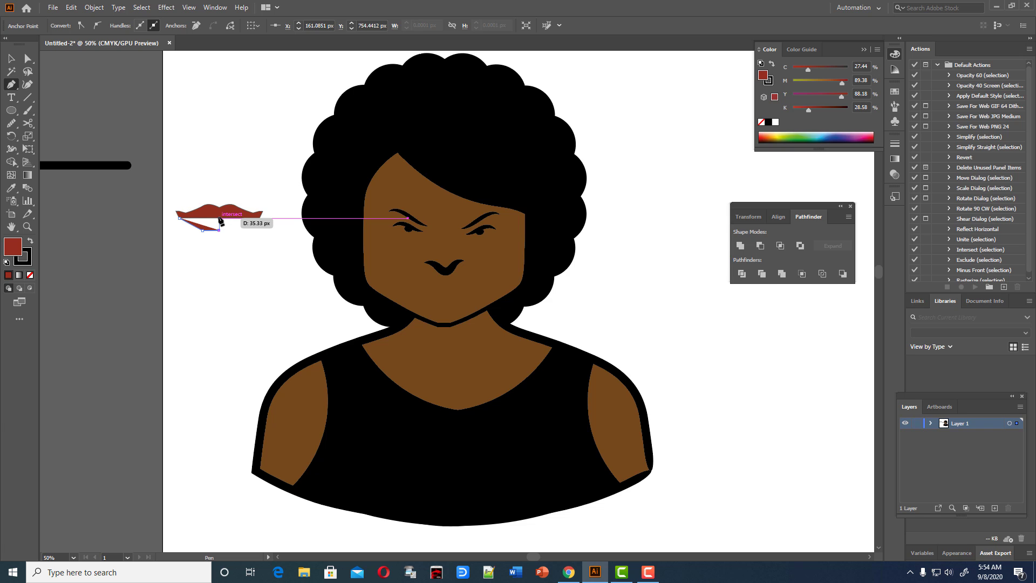
{"action": "left_click", "coordinate": [219, 218]}
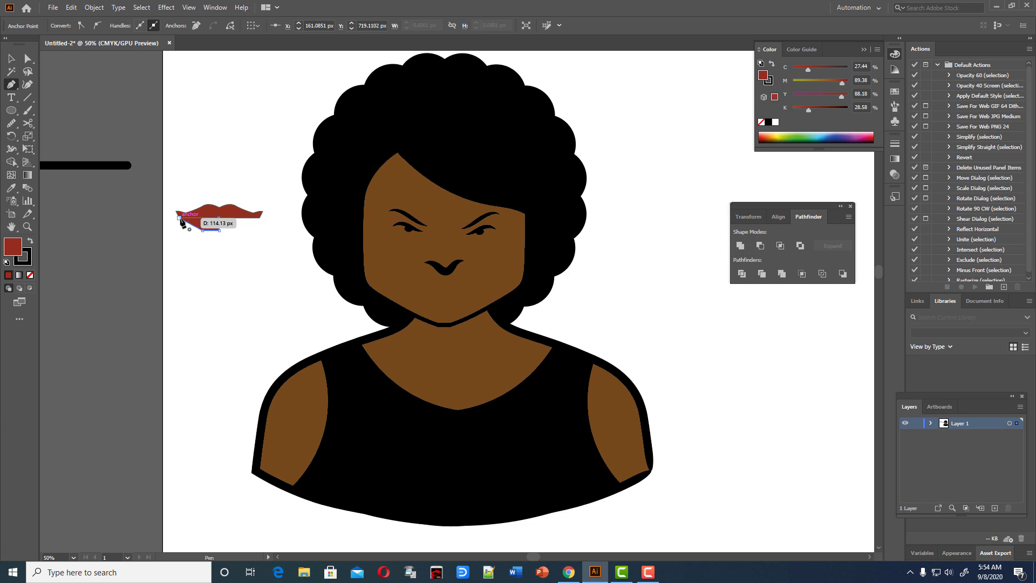
{"action": "left_click", "coordinate": [179, 218]}
- Set the lower-lip piece's stroke to None
{"action": "left_click", "coordinate": [11, 58]}
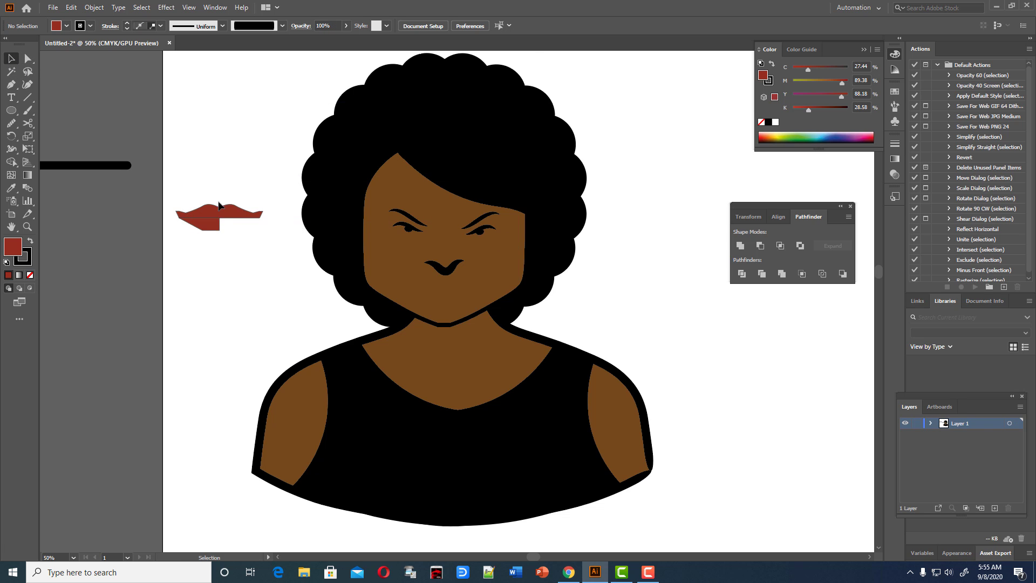
{"action": "left_click", "coordinate": [213, 227]}
{"action": "right_click", "coordinate": [213, 226]}
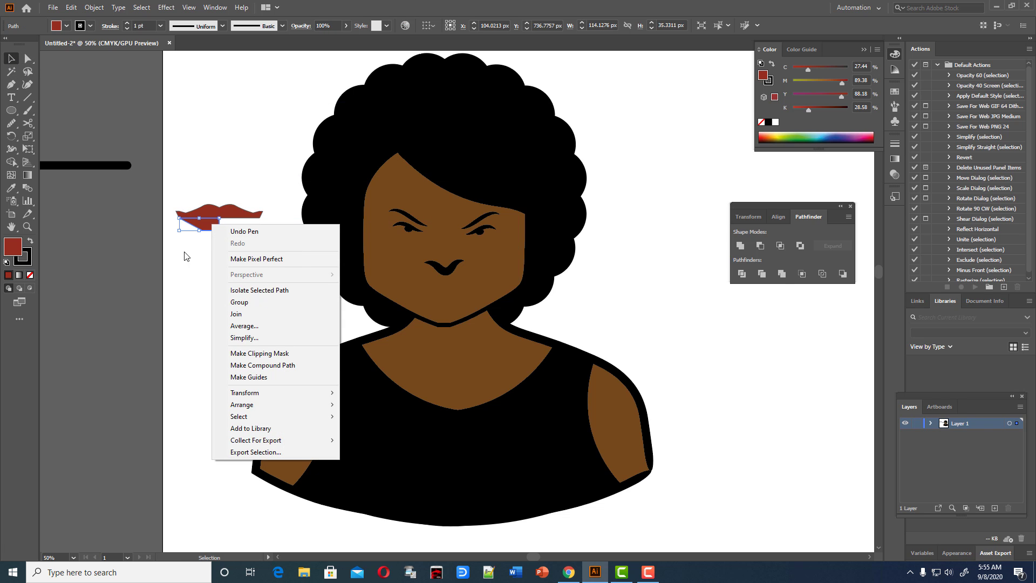
{"action": "left_click", "coordinate": [185, 256]}
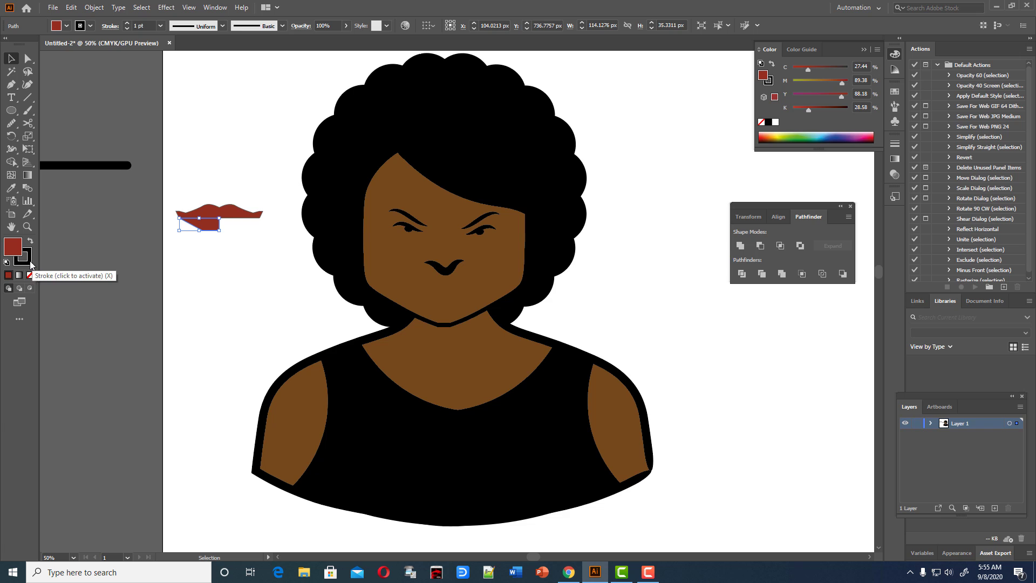
{"action": "left_click", "coordinate": [32, 260]}
{"action": "left_click", "coordinate": [204, 235]}
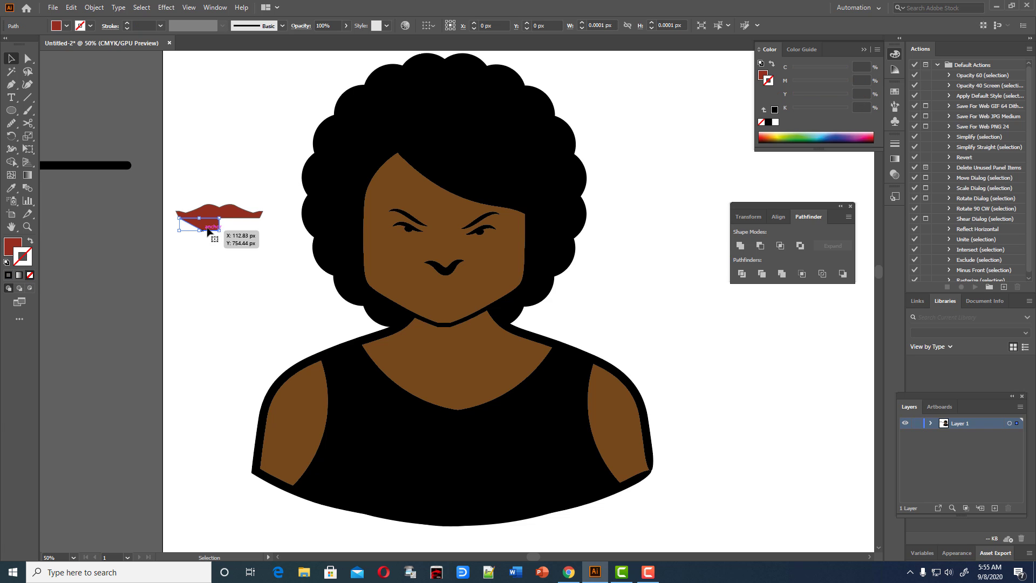
- Paste a duplicate of the lower-lip piece in front, reflect it vertically and place it under the right half
{"action": "key", "text": "a"}
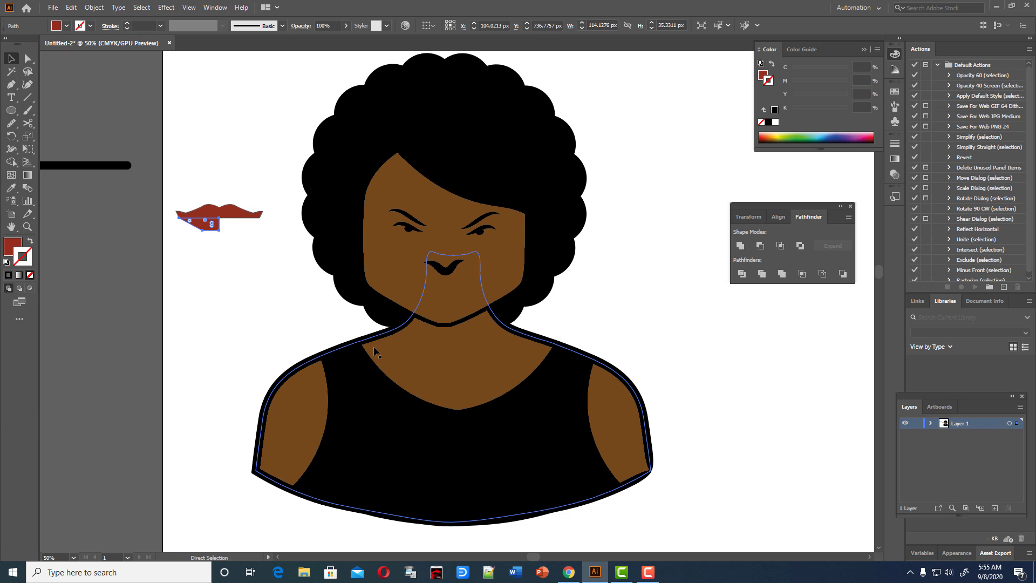
{"action": "key", "text": "v"}
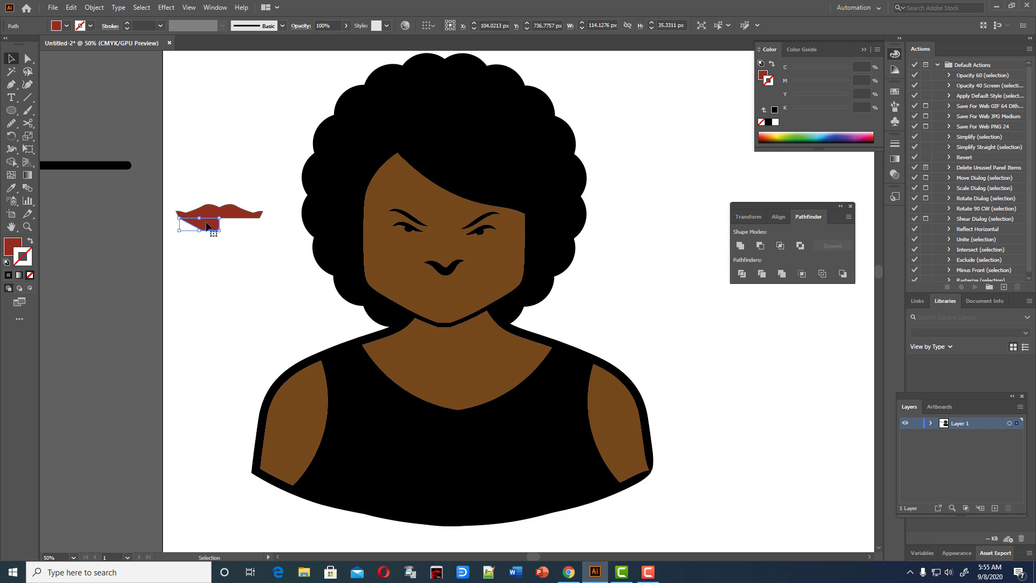
{"action": "right_click", "coordinate": [207, 223]}
{"action": "mouse_move", "coordinate": [239, 391]}
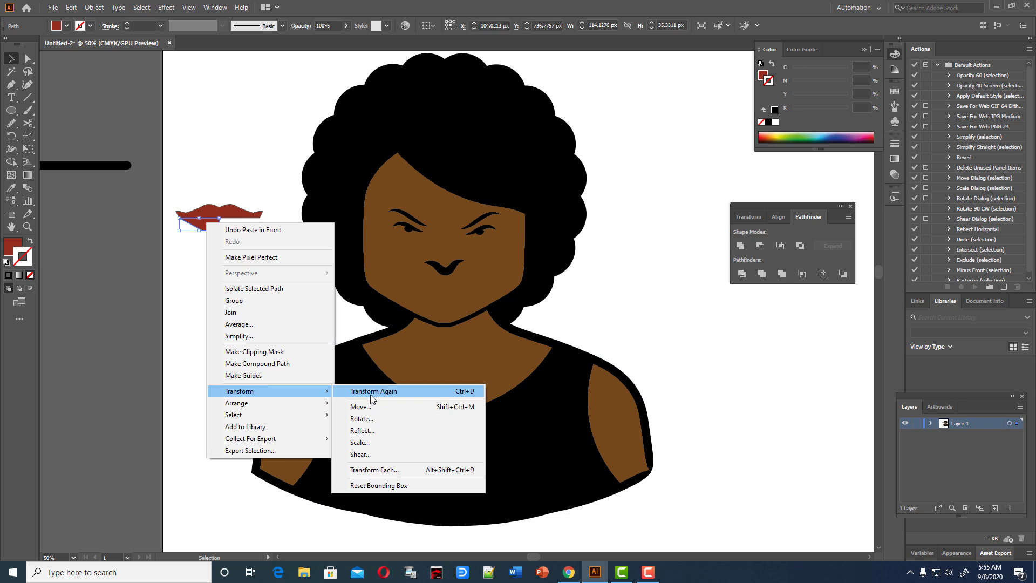
{"action": "left_click", "coordinate": [367, 431]}
{"action": "left_click", "coordinate": [520, 353]}
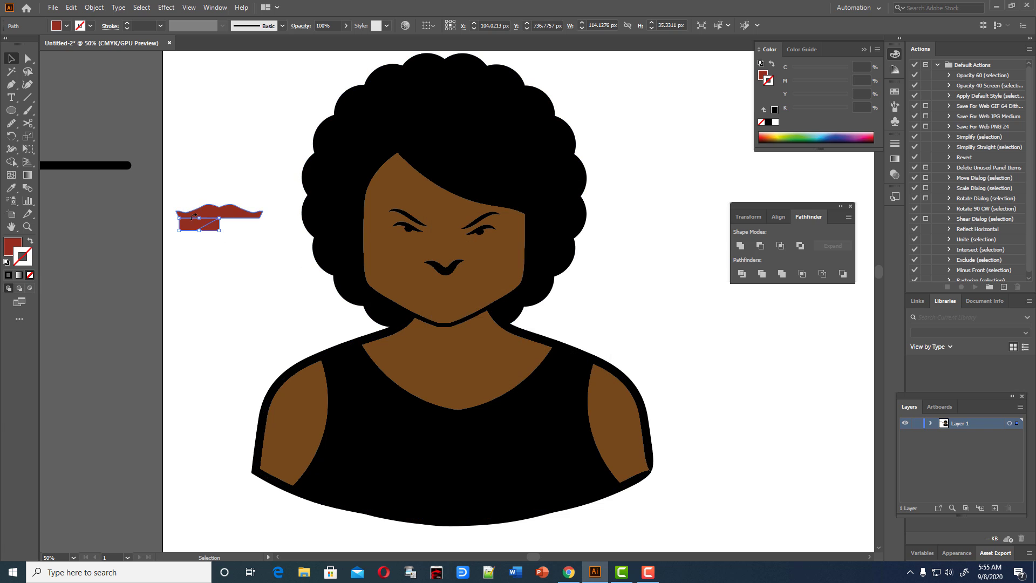
{"action": "mouse_move", "coordinate": [196, 227]}
{"action": "left_mouse_down"}
{"action": "mouse_move", "coordinate": [237, 228]}
{"action": "mouse_move", "coordinate": [266, 262]}
{"action": "left_mouse_up"}
{"action": "left_click", "coordinate": [245, 269]}
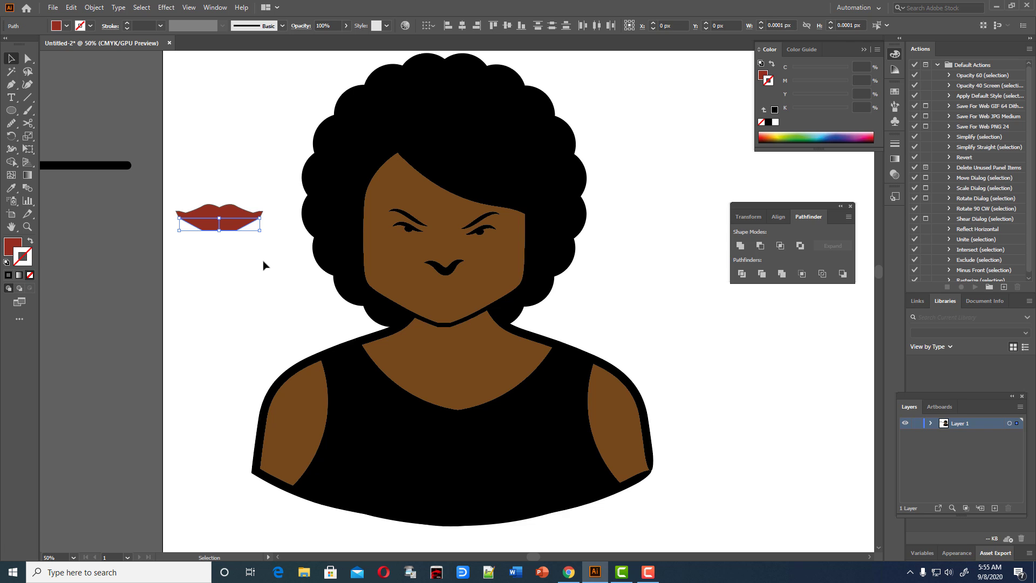
- Unite the lower-lip pieces into one shape and remove the upper lip's outline
{"action": "left_click", "coordinate": [741, 246]}
{"action": "left_click", "coordinate": [696, 322]}
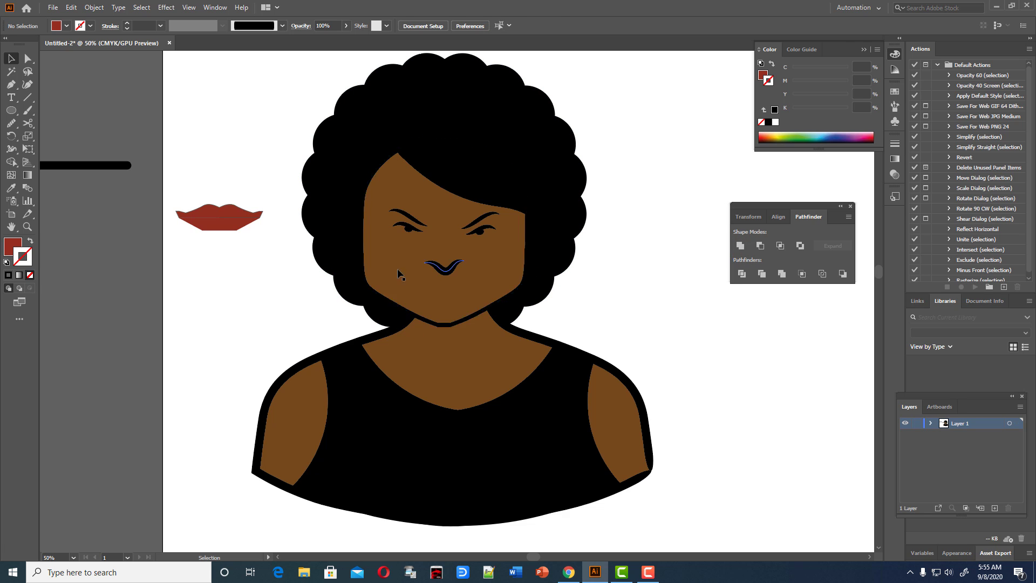
{"action": "left_click_drag", "start_coordinate": [196, 190], "coordinate": [293, 277]}
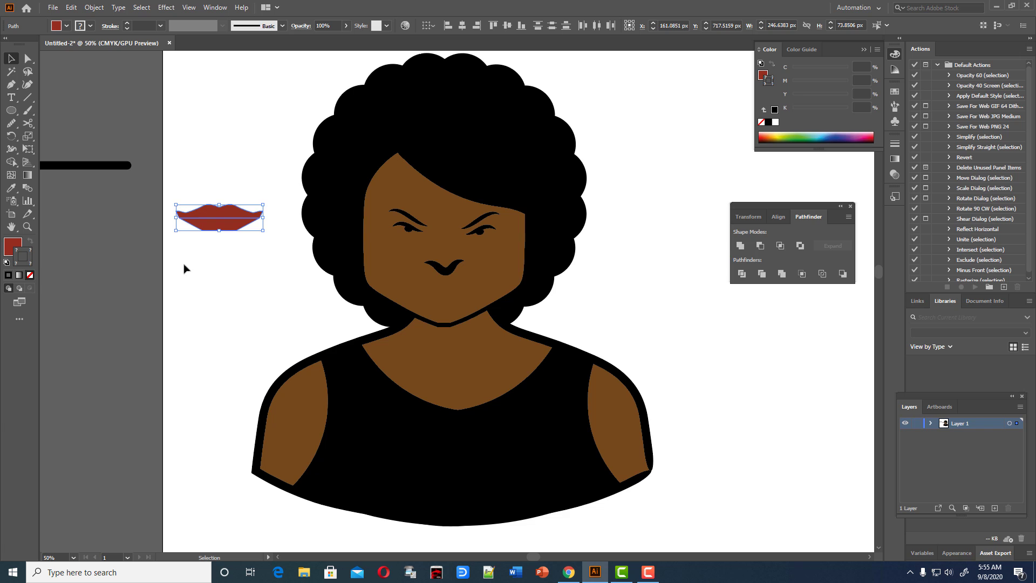
{"action": "left_click", "coordinate": [203, 212]}
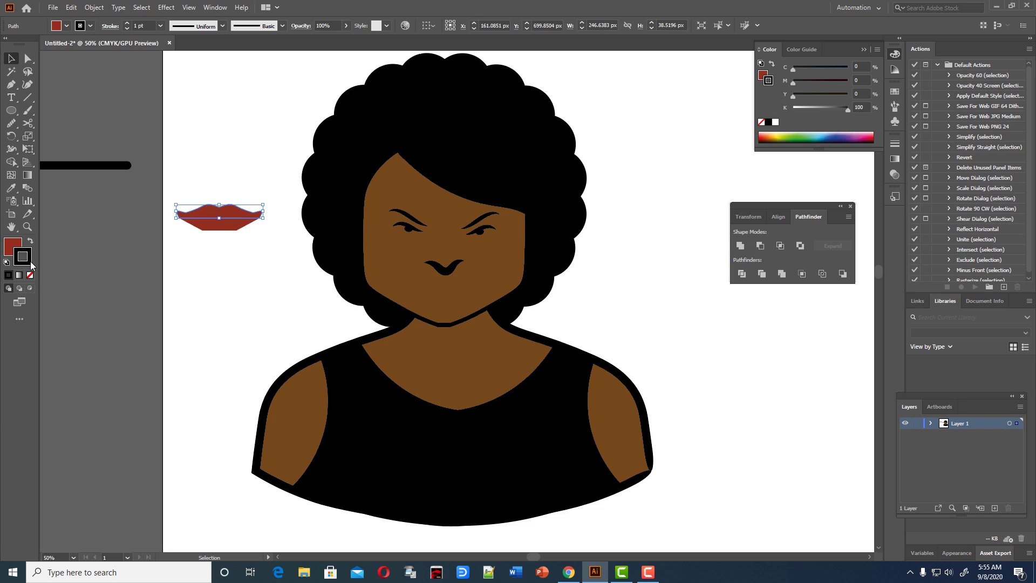
{"action": "left_click", "coordinate": [30, 275]}
{"action": "left_click", "coordinate": [256, 286]}
{"action": "left_click_drag", "start_coordinate": [192, 184], "coordinate": [278, 272]}
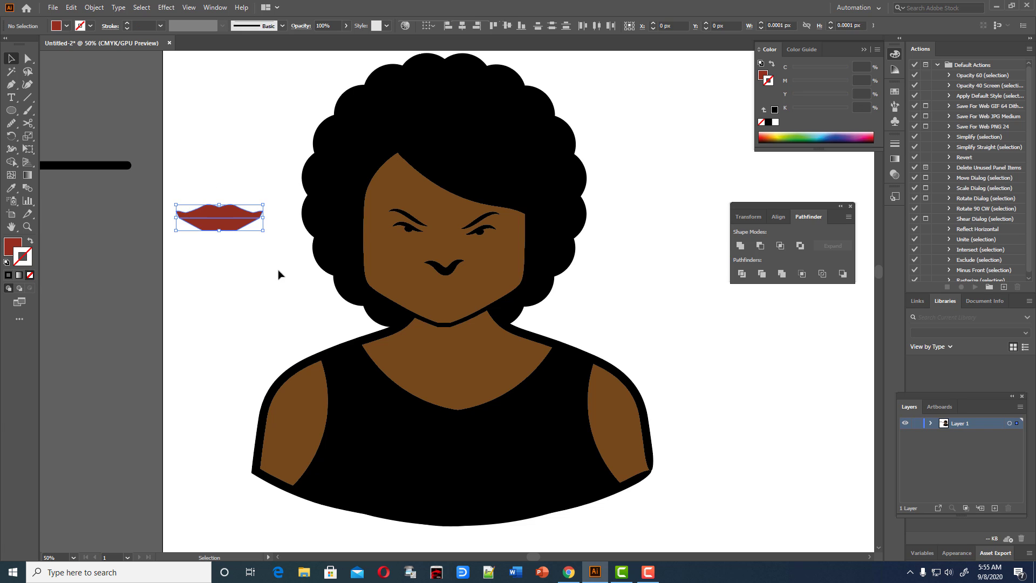
{"action": "left_click", "coordinate": [266, 272]}
{"action": "left_click", "coordinate": [234, 231]}
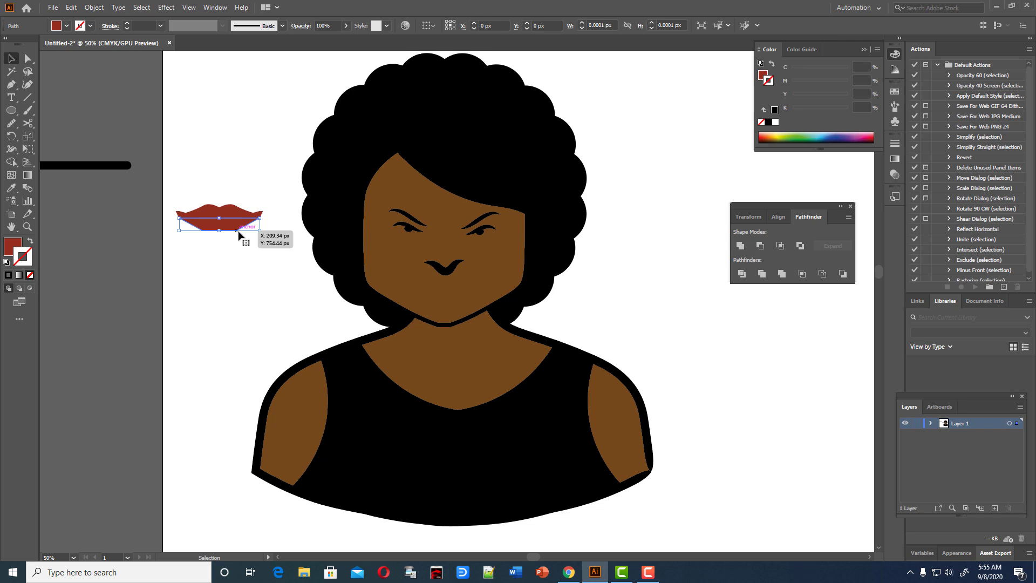
- Darken the lower lip's fill to 7D2819 by raising black to 44%
{"action": "double_click", "coordinate": [13, 247]}
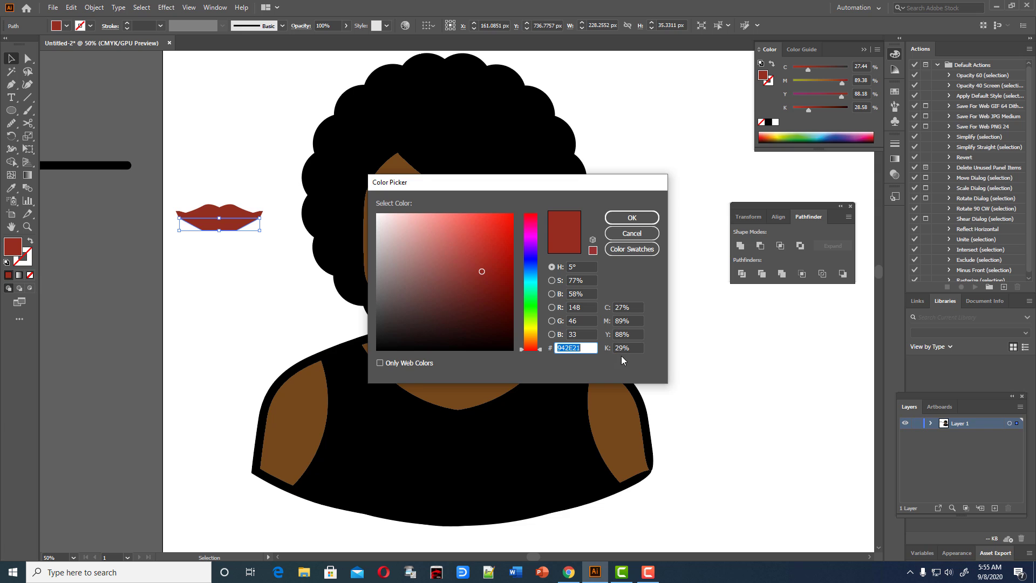
{"action": "left_click", "coordinate": [620, 349]}
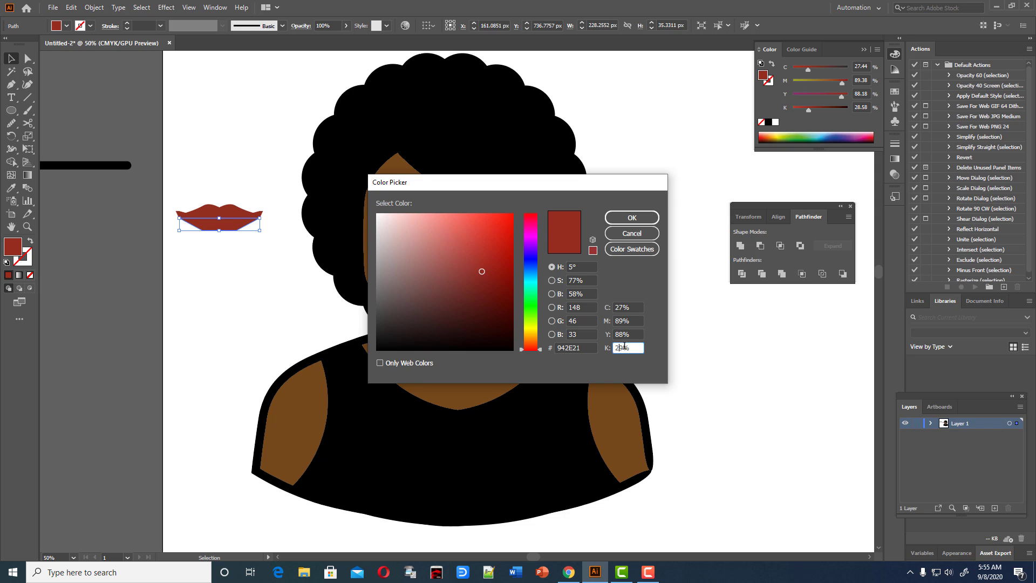
{"action": "key", "text": "Up"}
{"action": "key", "text": "Up"}
{"action": "key", "text": "Up"}
{"action": "key", "text": "Up"}
{"action": "key", "text": "Up"}
{"action": "key", "text": "Up"}
{"action": "key", "text": "Up"}
{"action": "key", "text": "Up"}
{"action": "key", "text": "Up"}
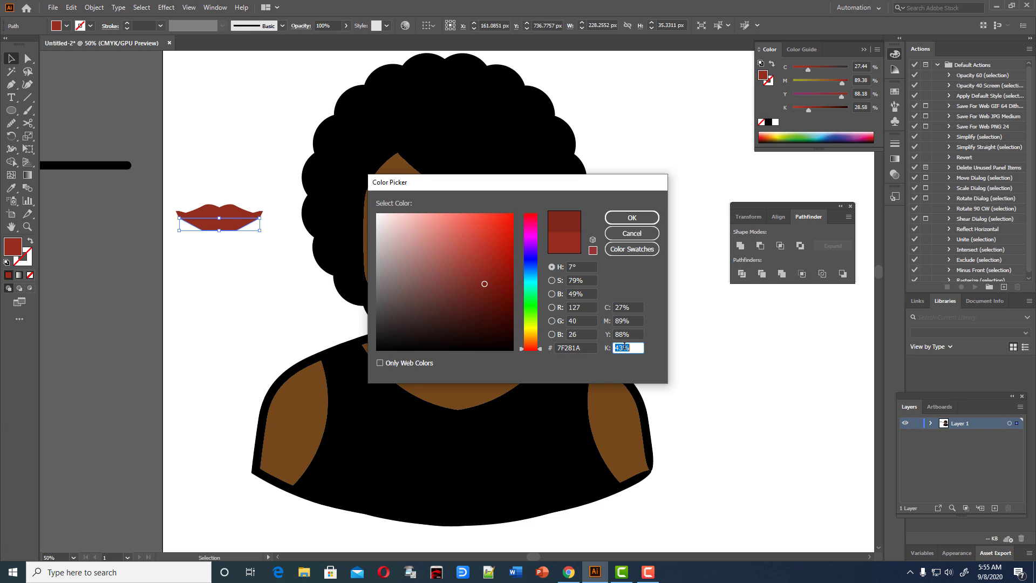
{"action": "key", "text": "Up"}
{"action": "key", "text": "Up"}
{"action": "left_click", "coordinate": [632, 218]}
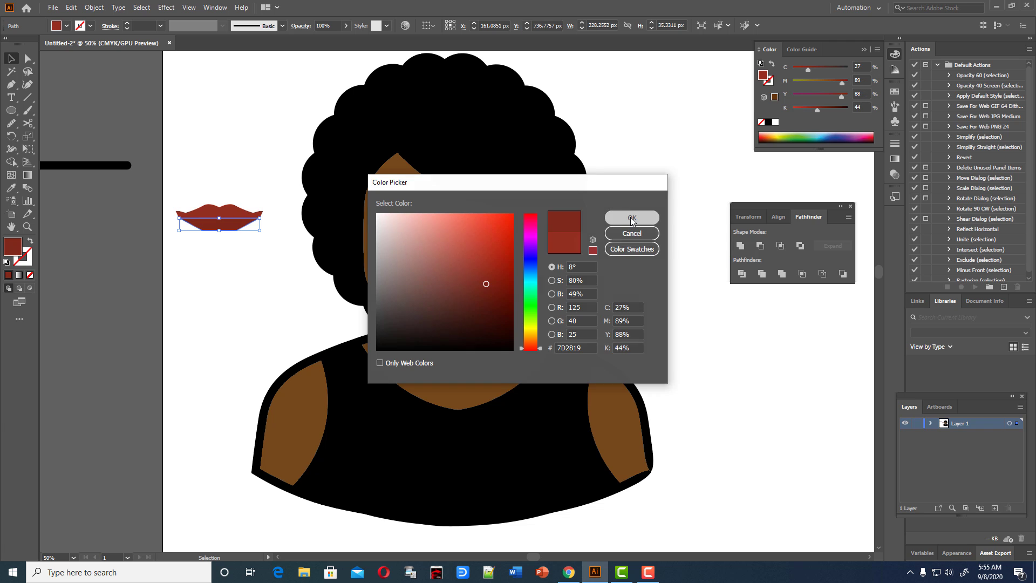
{"action": "left_click", "coordinate": [247, 157]}
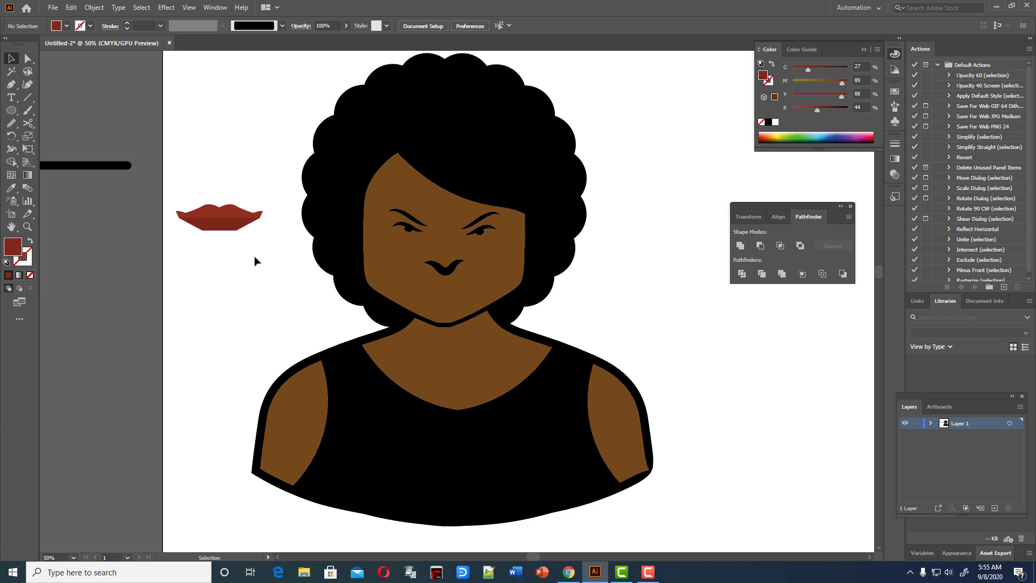
- Scale down the red lips and place them on the face under the nose
{"action": "left_click_drag", "start_coordinate": [185, 186], "coordinate": [222, 247]}
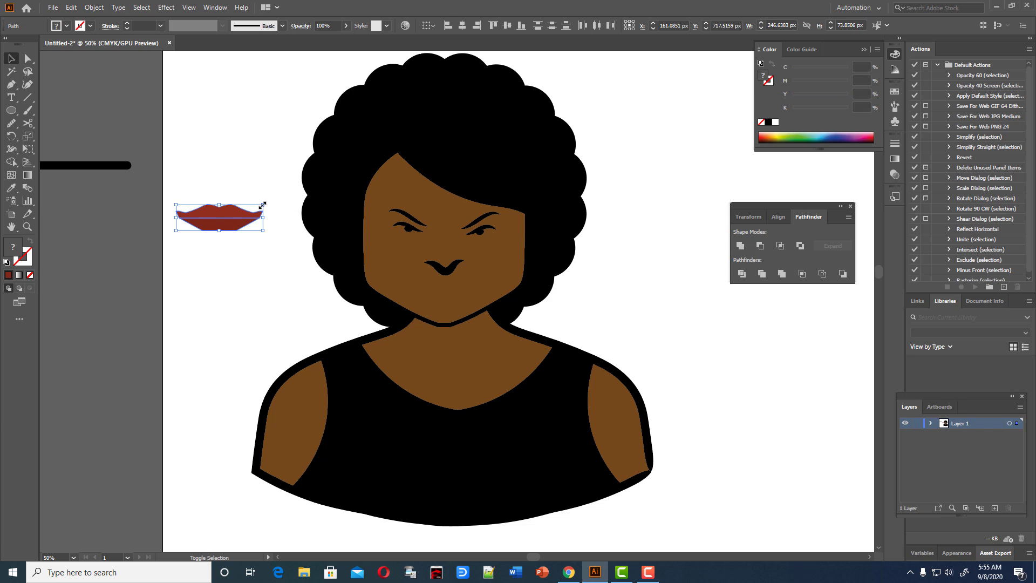
{"action": "mouse_move", "coordinate": [265, 204]}
{"action": "left_mouse_down"}
{"action": "mouse_move", "coordinate": [244, 210]}
{"action": "mouse_move", "coordinate": [440, 310]}
{"action": "mouse_move", "coordinate": [452, 293]}
{"action": "left_mouse_up"}
{"action": "left_click", "coordinate": [641, 311]}
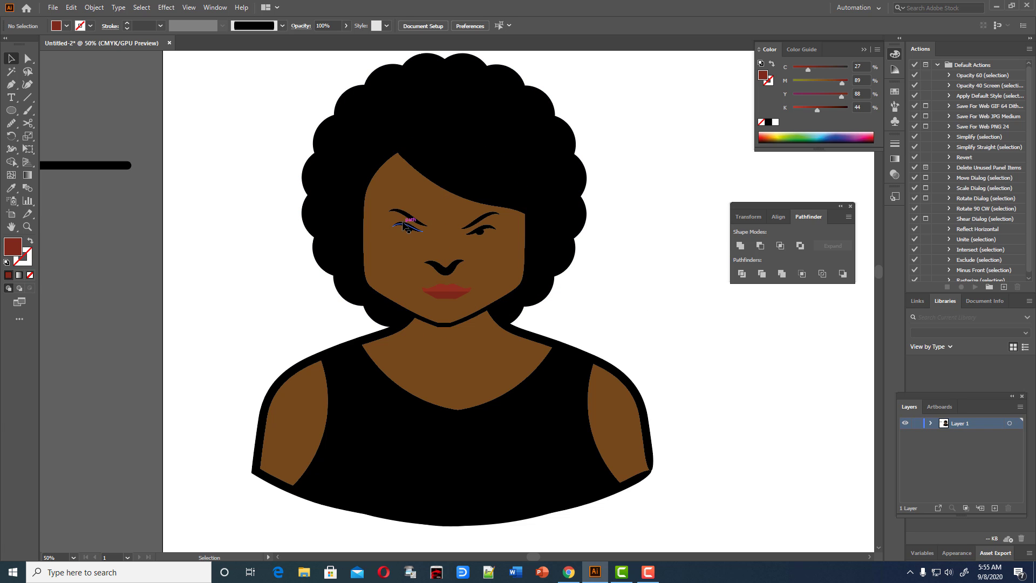
- Nudge the right eye about 11 px left to line it up with the left eye
{"action": "left_click", "coordinate": [416, 237]}
{"action": "left_click", "coordinate": [417, 224]}
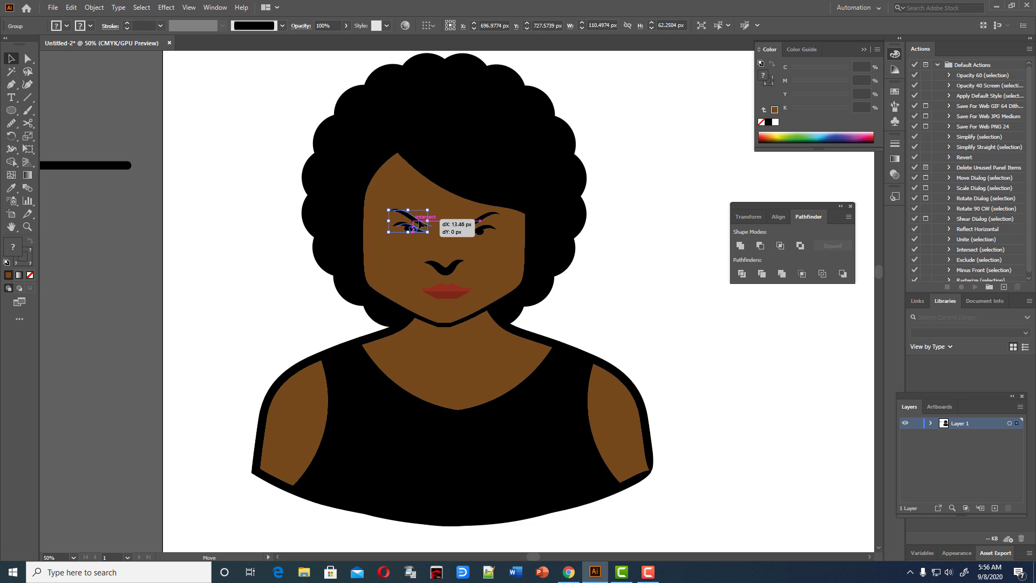
{"action": "left_click", "coordinate": [484, 224]}
{"action": "left_click_drag", "start_coordinate": [484, 225], "coordinate": [478, 222]}
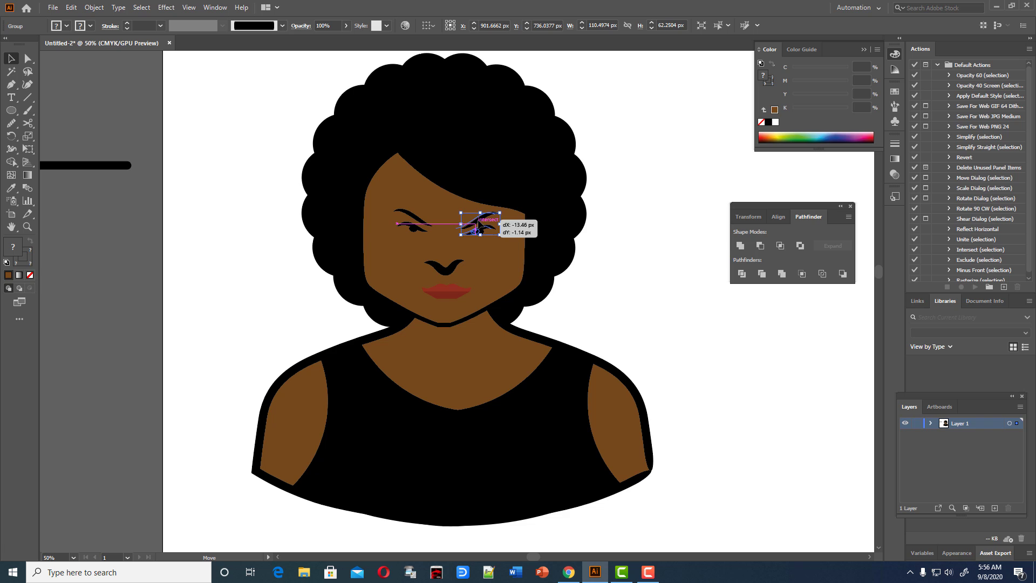
{"action": "left_click", "coordinate": [603, 301]}
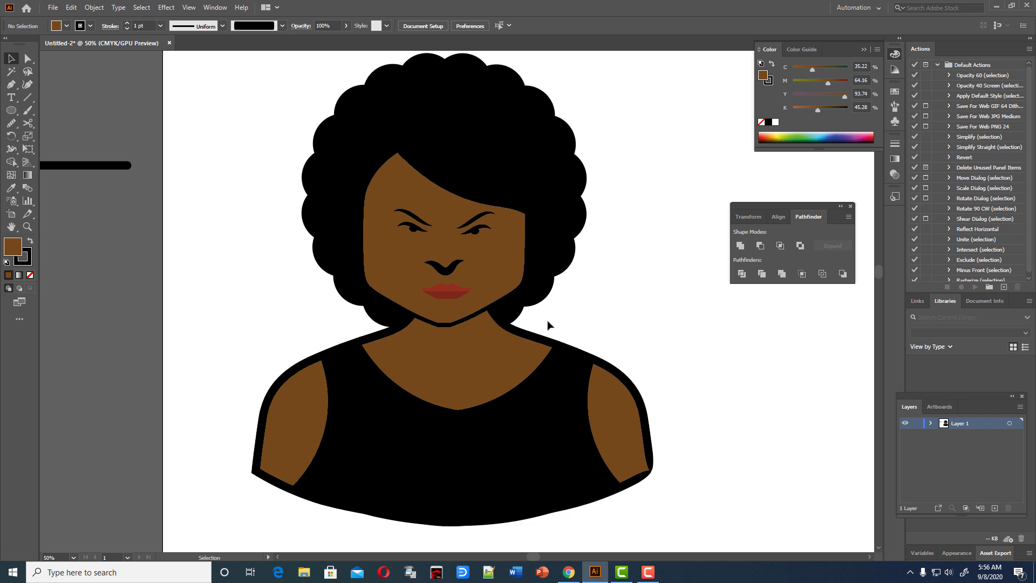
{"action": "left_click", "coordinate": [464, 268]}
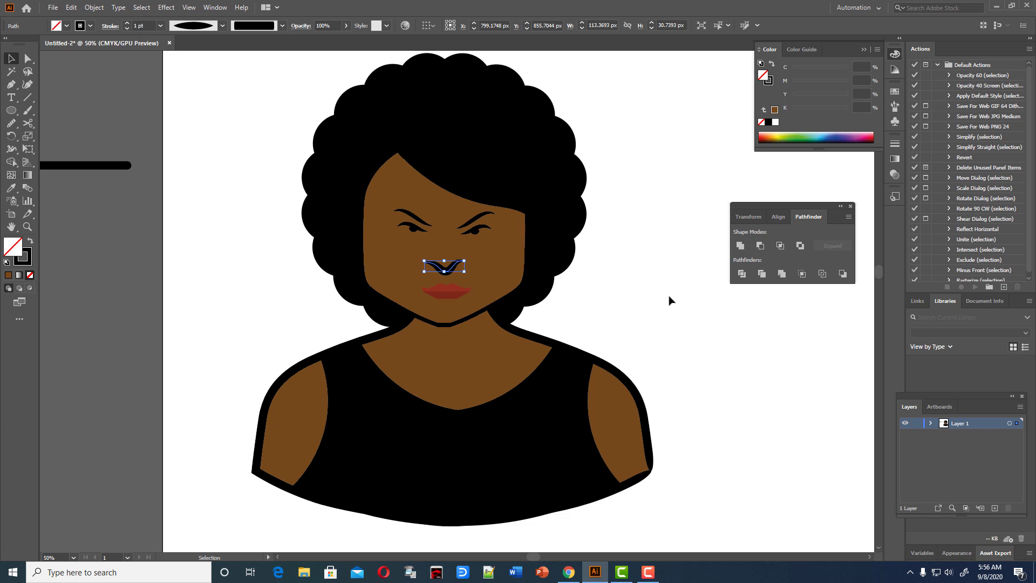
- Set the nose line's stroke weight to 0.25 pt
{"action": "left_click", "coordinate": [160, 26]}
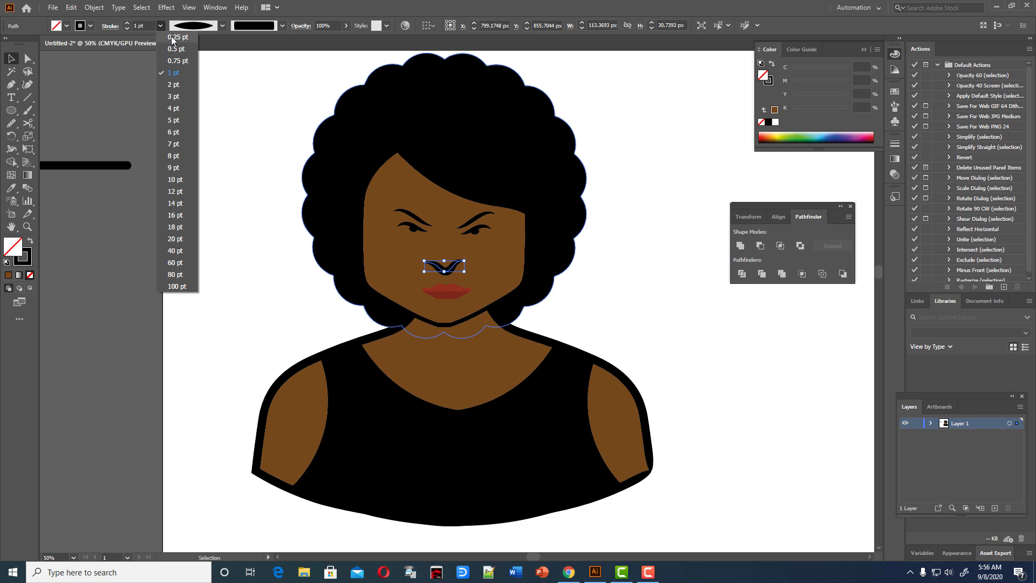
{"action": "left_click", "coordinate": [173, 38]}
{"action": "left_click", "coordinate": [223, 121]}
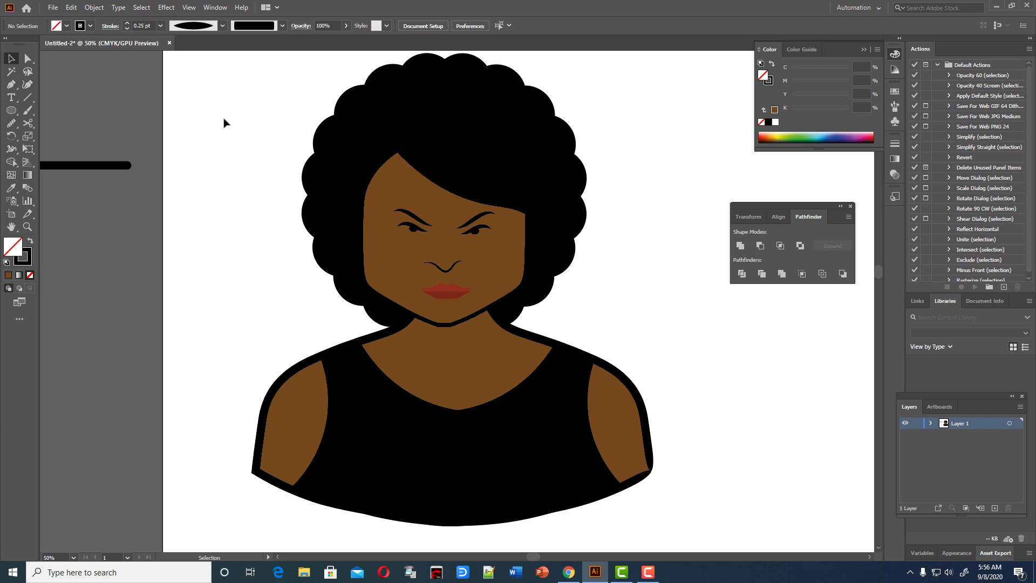
{"action": "left_click", "coordinate": [462, 263]}
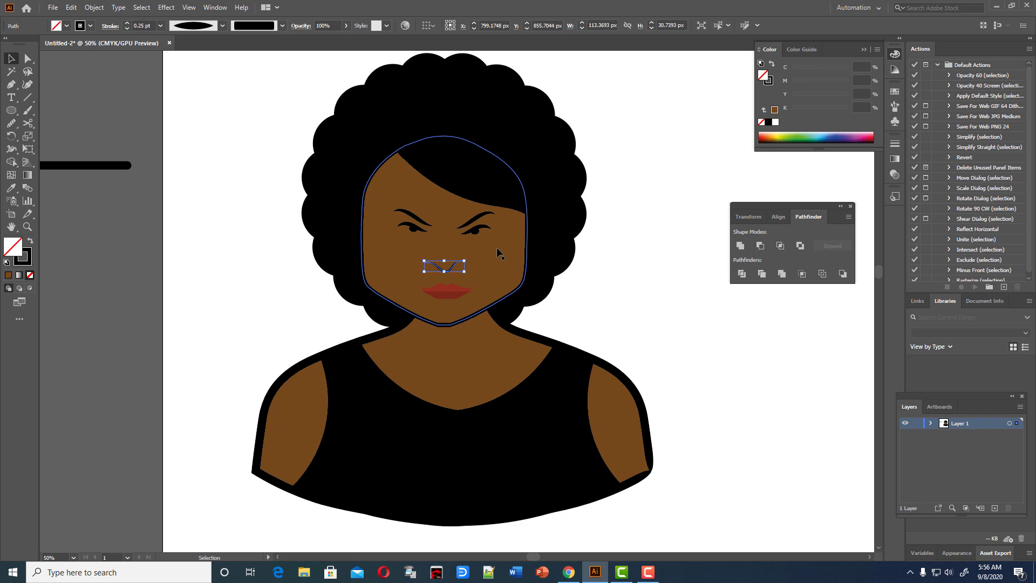
- Narrow the brown face shape from both sides to about 383 px wide
{"action": "left_click", "coordinate": [526, 249]}
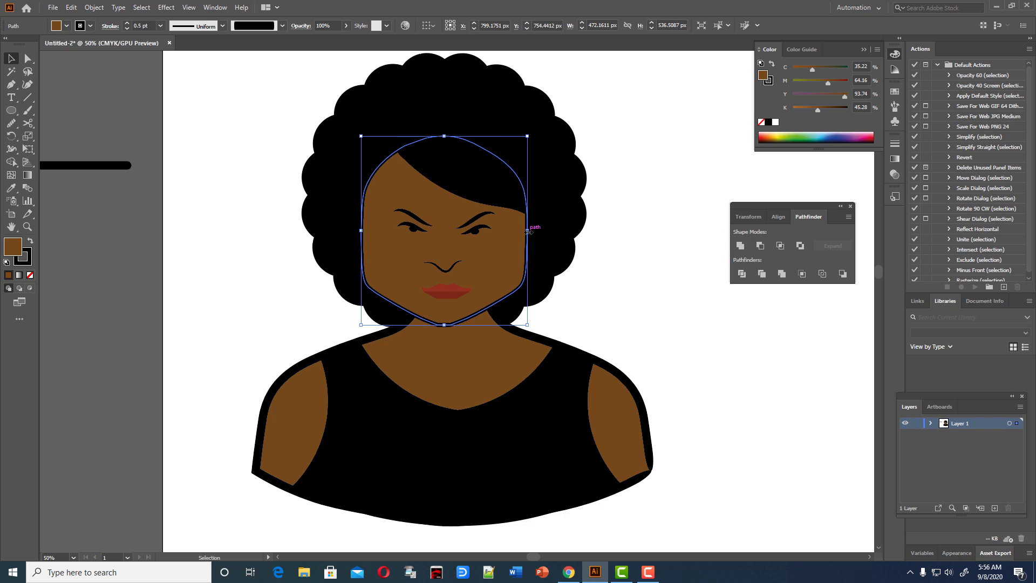
{"action": "left_click_drag", "start_coordinate": [527, 230], "coordinate": [510, 238]}
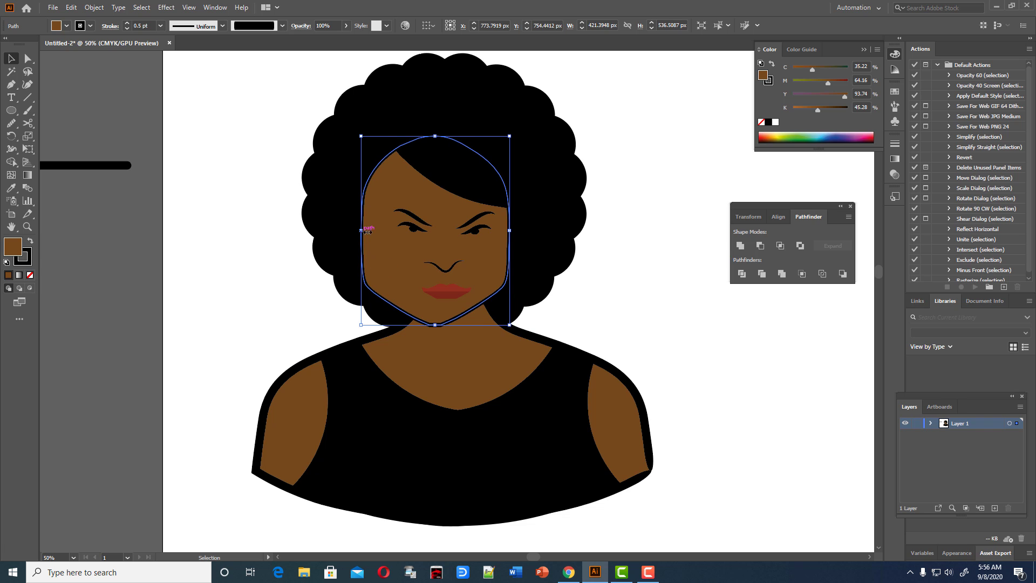
{"action": "left_click_drag", "start_coordinate": [362, 231], "coordinate": [378, 231]}
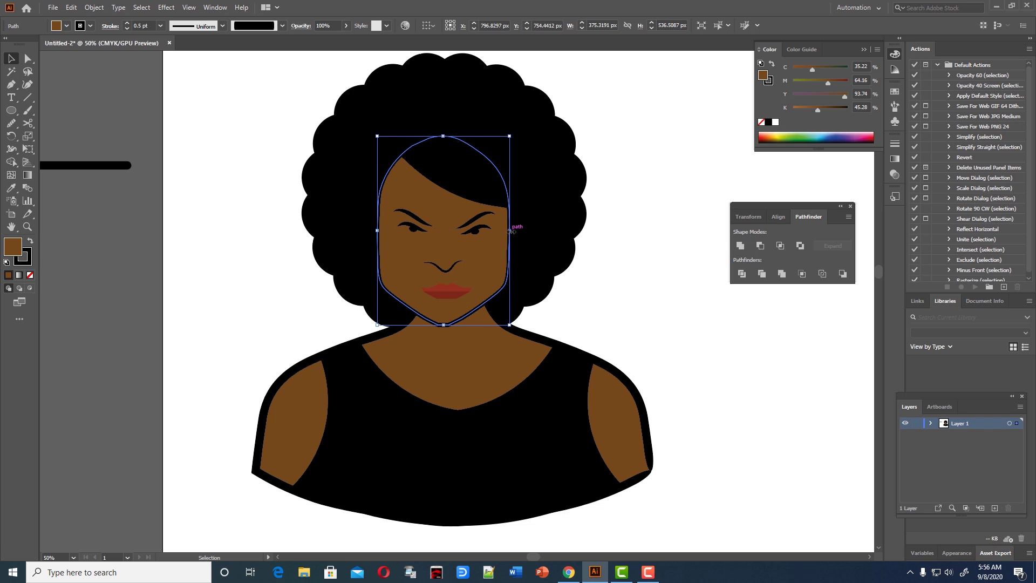
{"action": "left_click_drag", "start_coordinate": [510, 231], "coordinate": [517, 232]}
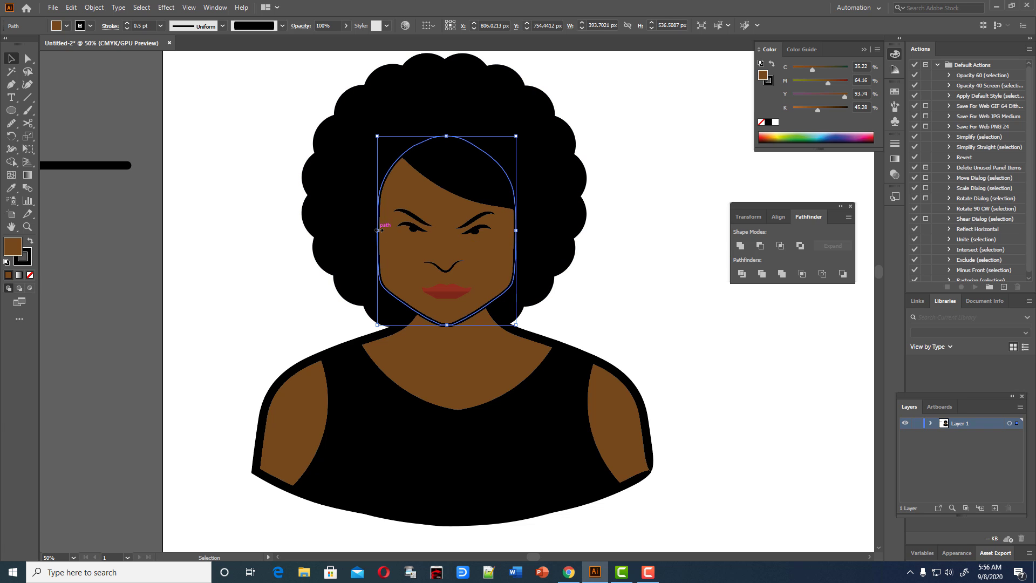
{"action": "left_click_drag", "start_coordinate": [377, 231], "coordinate": [379, 231]}
{"action": "left_click_drag", "start_coordinate": [517, 231], "coordinate": [511, 231]}
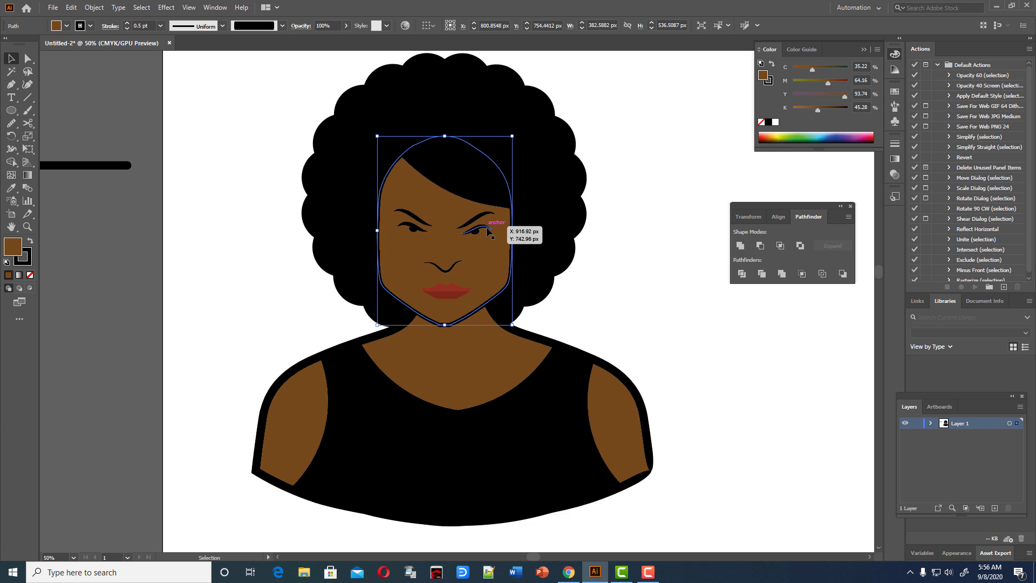
- Move the right eye group off the face to the right
{"action": "left_click", "coordinate": [488, 231]}
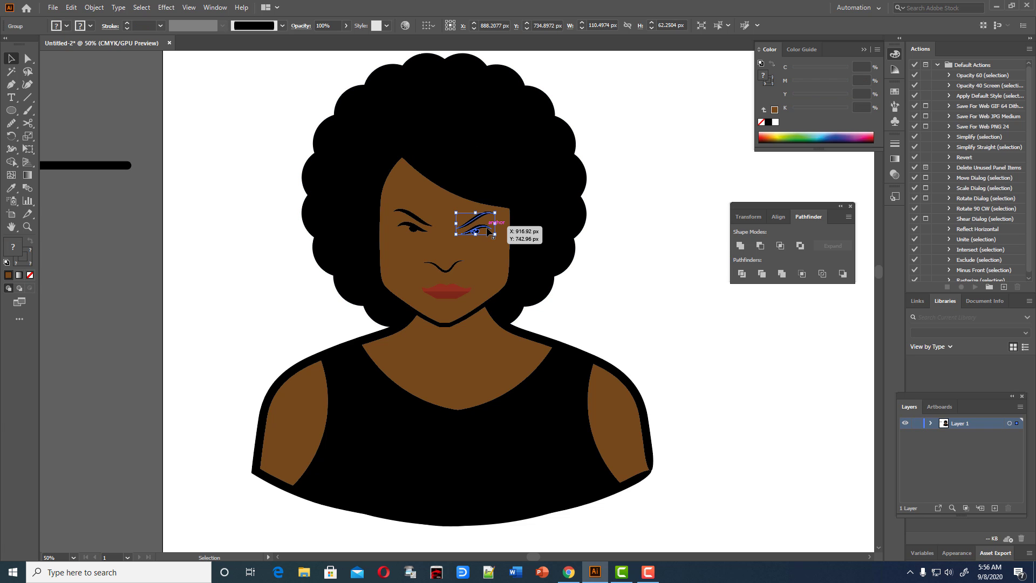
{"action": "left_click_drag", "start_coordinate": [488, 231], "coordinate": [676, 312]}
{"action": "left_click", "coordinate": [726, 330]}
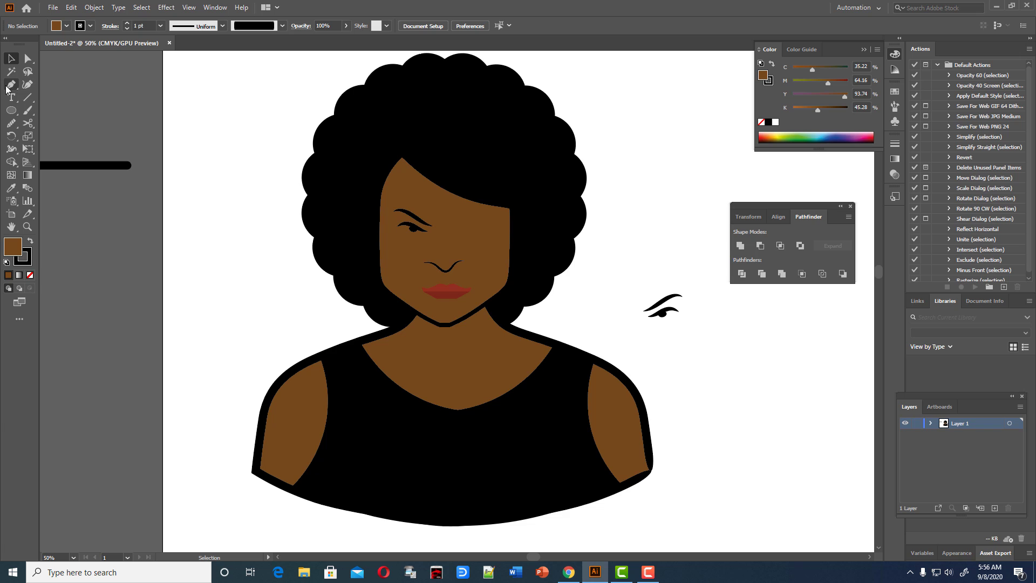
- Reshape the curves of the right eye's outline with the Pen tool
{"action": "left_click_drag", "start_coordinate": [11, 85], "coordinate": [57, 97]}
{"action": "left_click", "coordinate": [56, 84]}
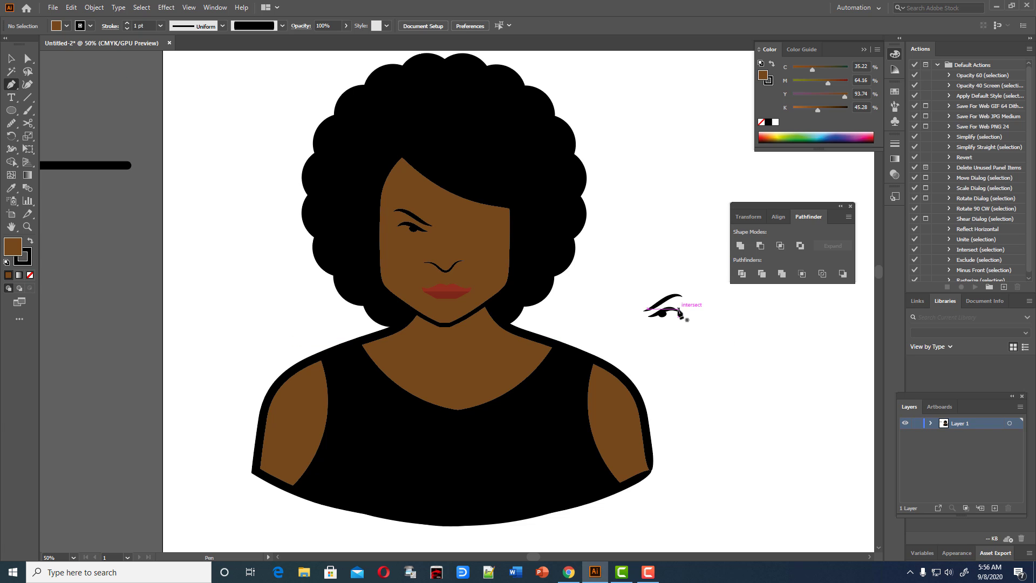
{"action": "left_click_drag", "start_coordinate": [679, 314], "coordinate": [674, 322]}
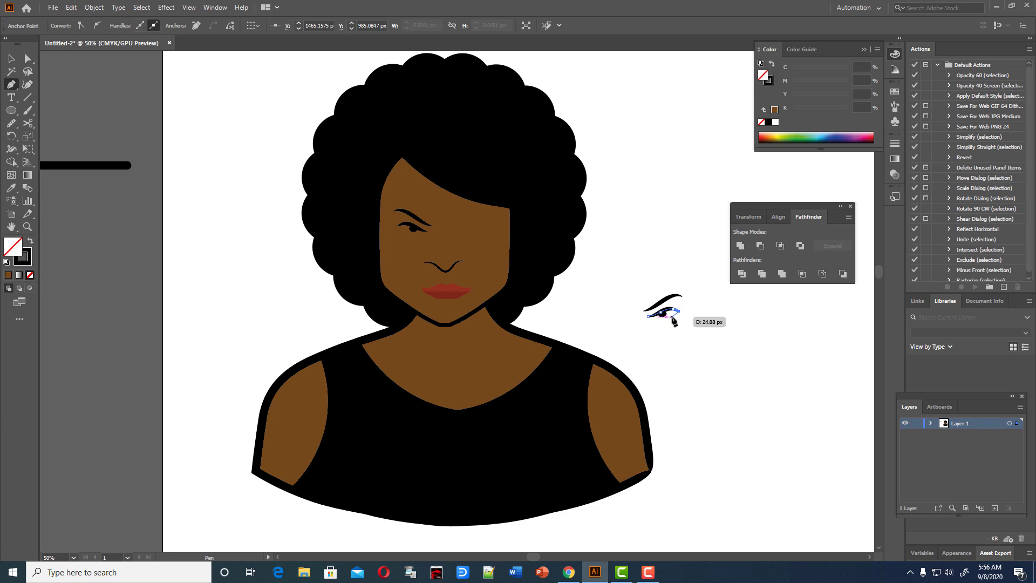
{"action": "left_click_drag", "start_coordinate": [672, 319], "coordinate": [677, 319]}
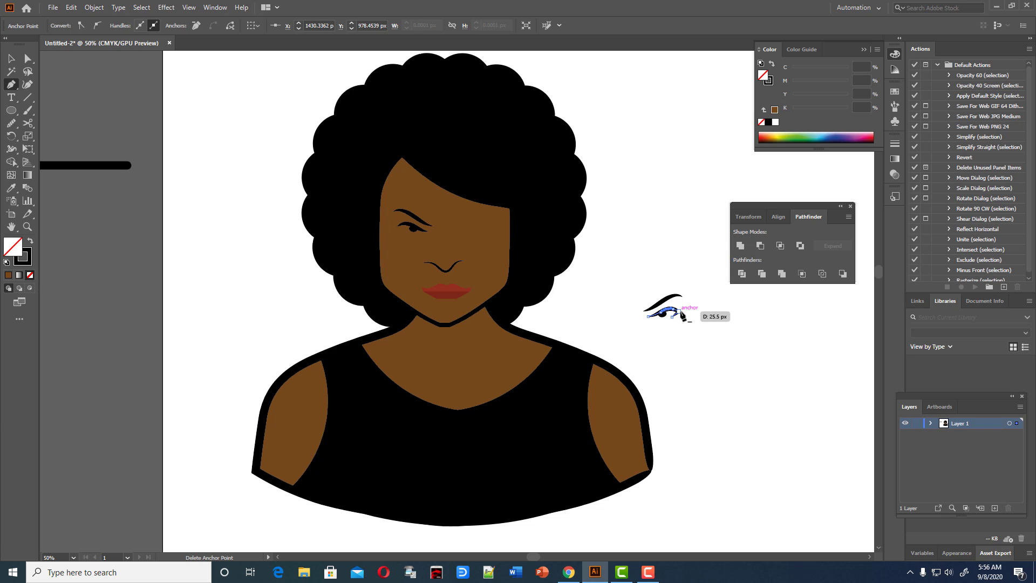
{"action": "left_click_drag", "start_coordinate": [673, 313], "coordinate": [672, 318]}
{"action": "left_click", "coordinate": [11, 59]}
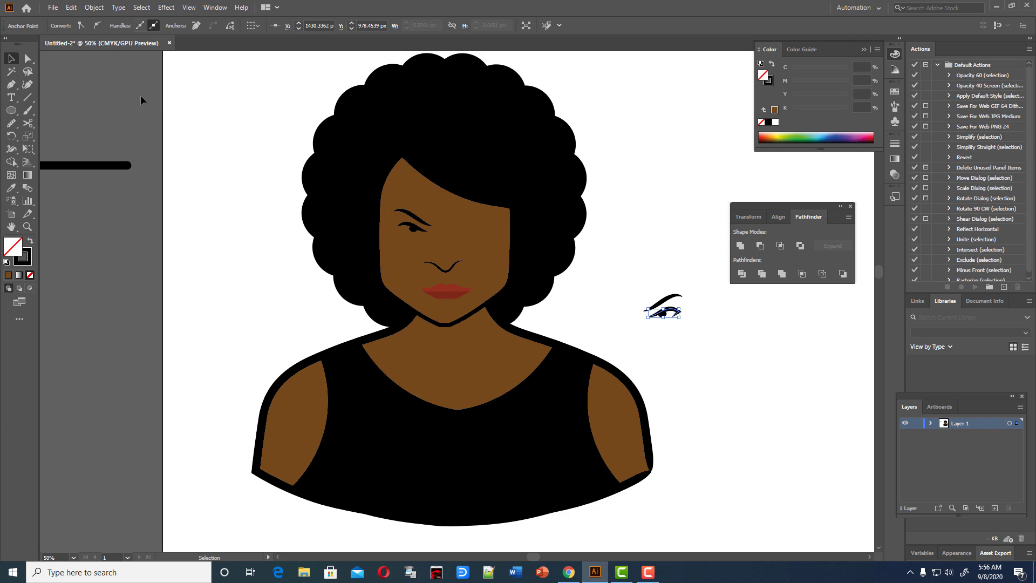
- Move the left eye group off the face to the left
{"action": "left_click", "coordinate": [143, 100]}
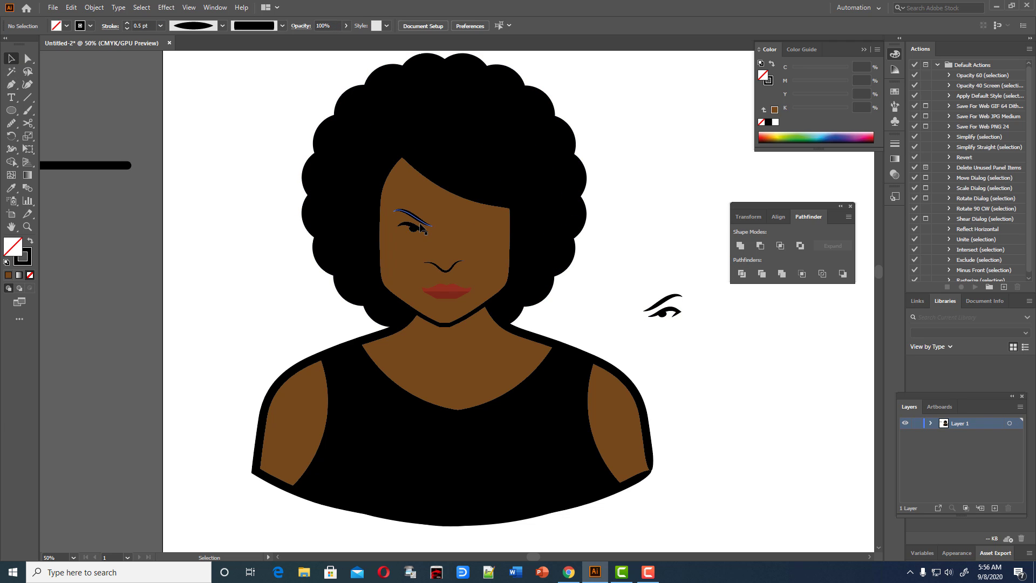
{"action": "left_click_drag", "start_coordinate": [418, 227], "coordinate": [171, 256]}
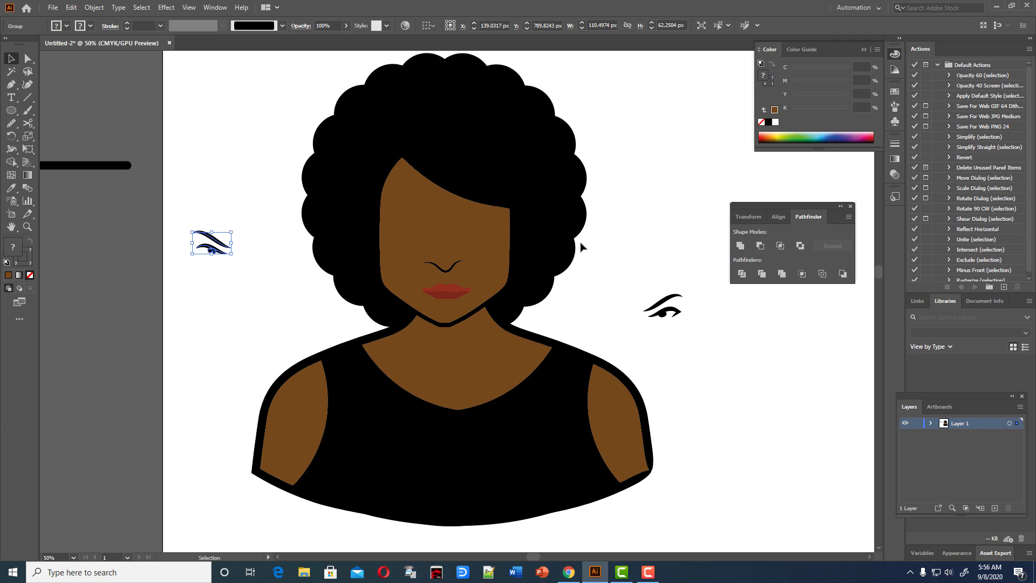
{"action": "left_click", "coordinate": [647, 256]}
- Draw an extra curved lid stroke beside the right eye
{"action": "left_click", "coordinate": [656, 317]}
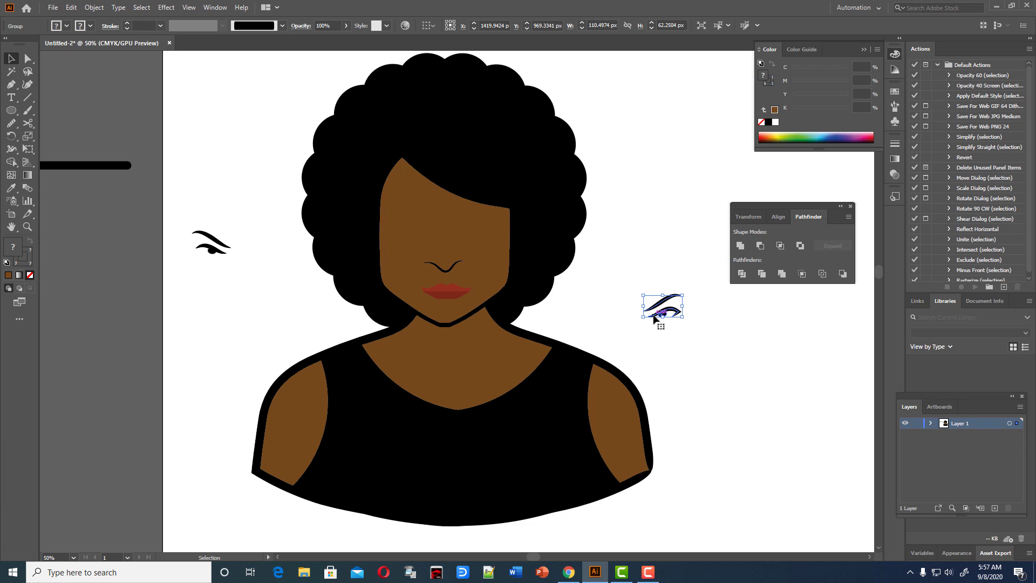
{"action": "left_click", "coordinate": [11, 84]}
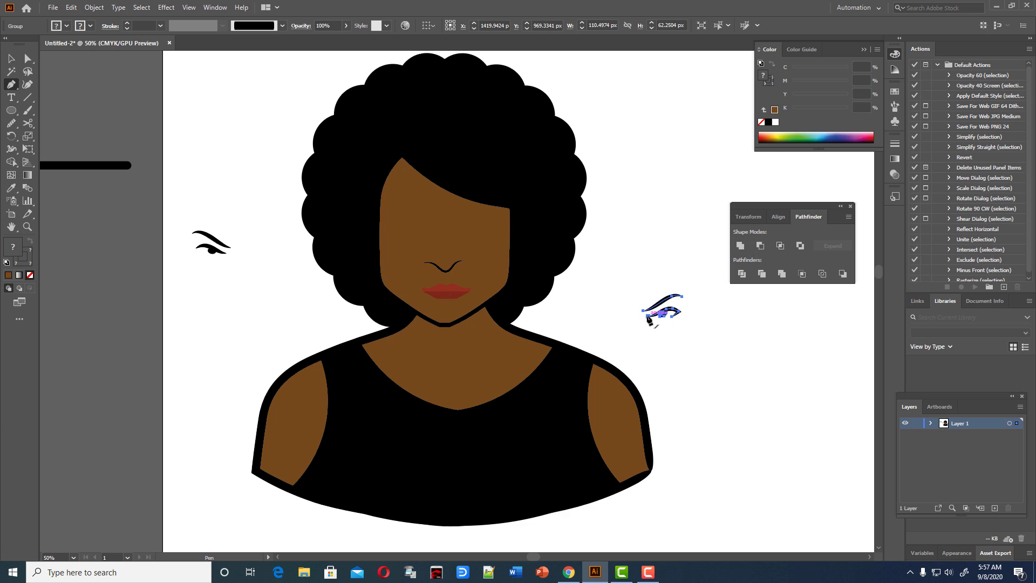
{"action": "left_click", "coordinate": [649, 317]}
{"action": "left_click_drag", "start_coordinate": [656, 320], "coordinate": [663, 325]}
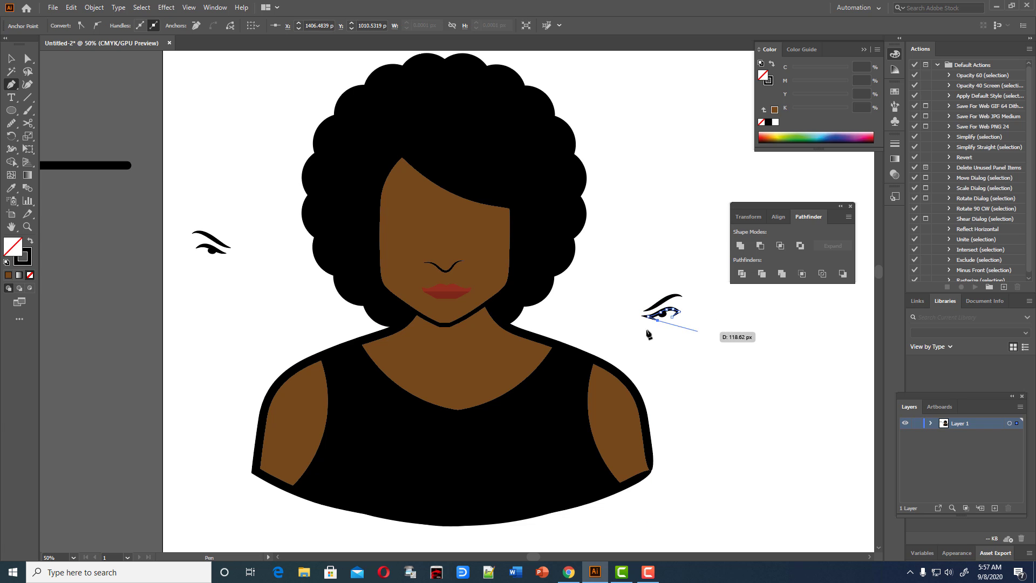
{"action": "left_click", "coordinate": [10, 59]}
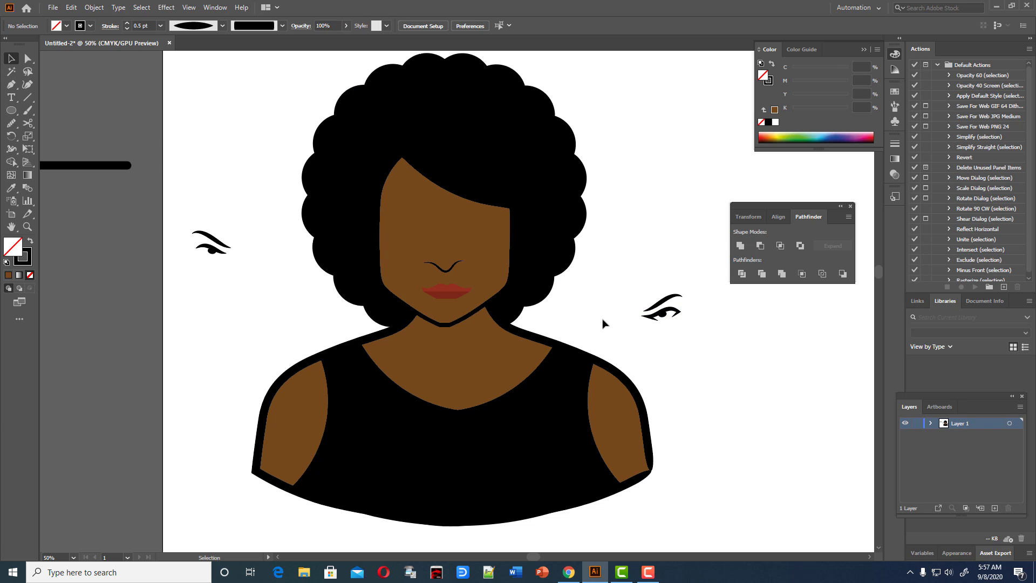
- Try smoothing the lower eye anchors with Direct Selection, then undo it
{"action": "left_click", "coordinate": [27, 58]}
{"action": "left_click_drag", "start_coordinate": [639, 319], "coordinate": [660, 348]}
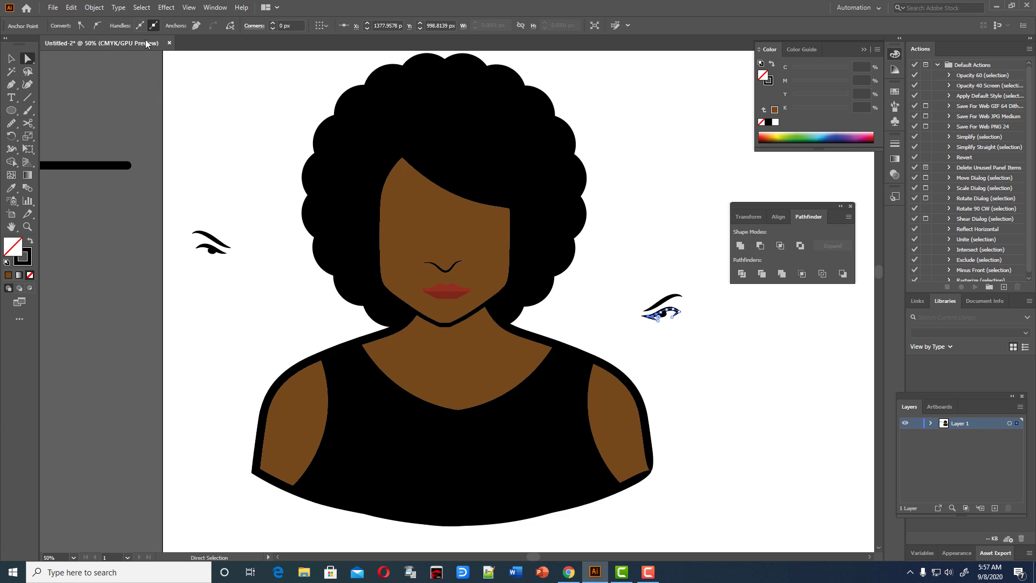
{"action": "left_click", "coordinate": [97, 26]}
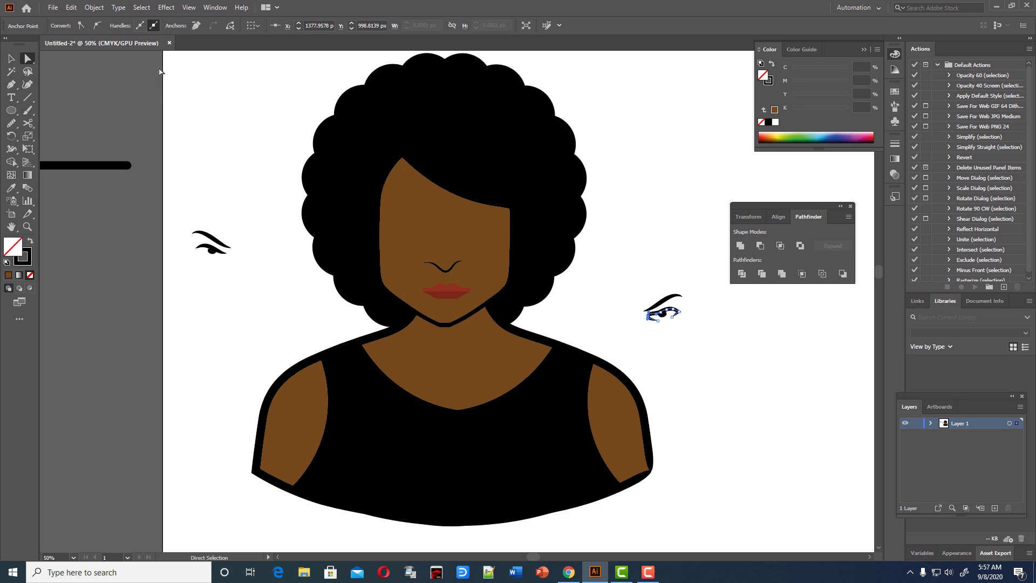
{"action": "key", "text": "ctrl+z"}
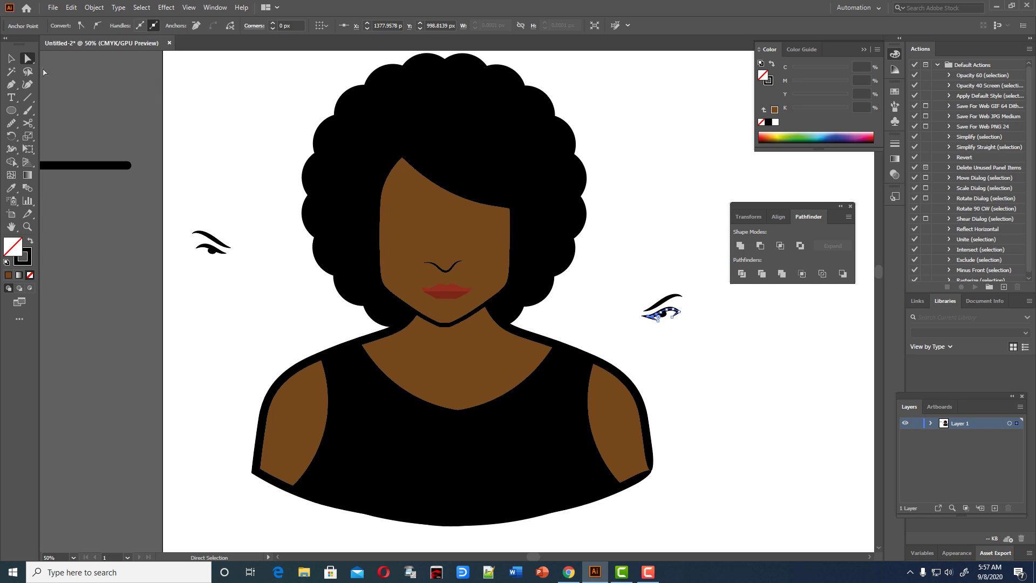
{"action": "left_click", "coordinate": [287, 132]}
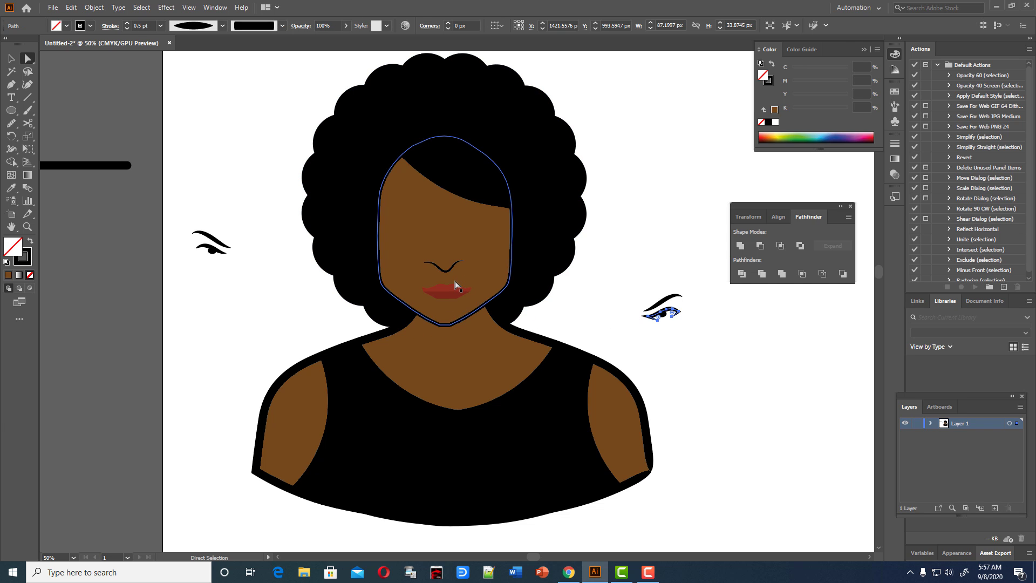
- Zoom in and reshape the eye outline, pulling in the left tip and raising the upper curve
{"action": "key", "text": "ctrl+plus"}
{"action": "key", "text": "ctrl+plus"}
{"action": "key", "text": "ctrl+plus"}
{"action": "key", "text": "ctrl+plus"}
{"action": "key", "text": "ctrl+plus"}
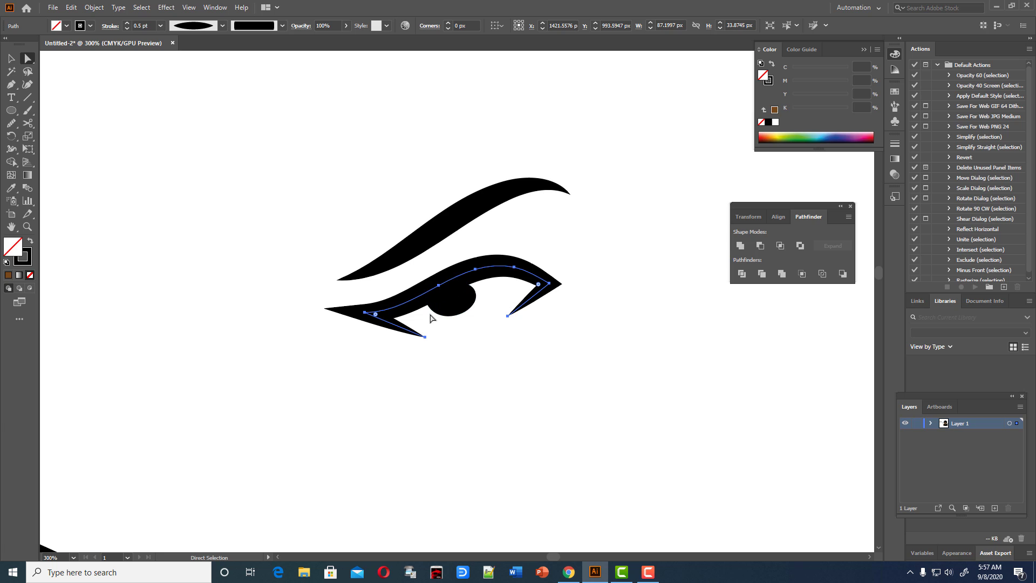
{"action": "left_click", "coordinate": [364, 372]}
{"action": "left_click", "coordinate": [365, 312]}
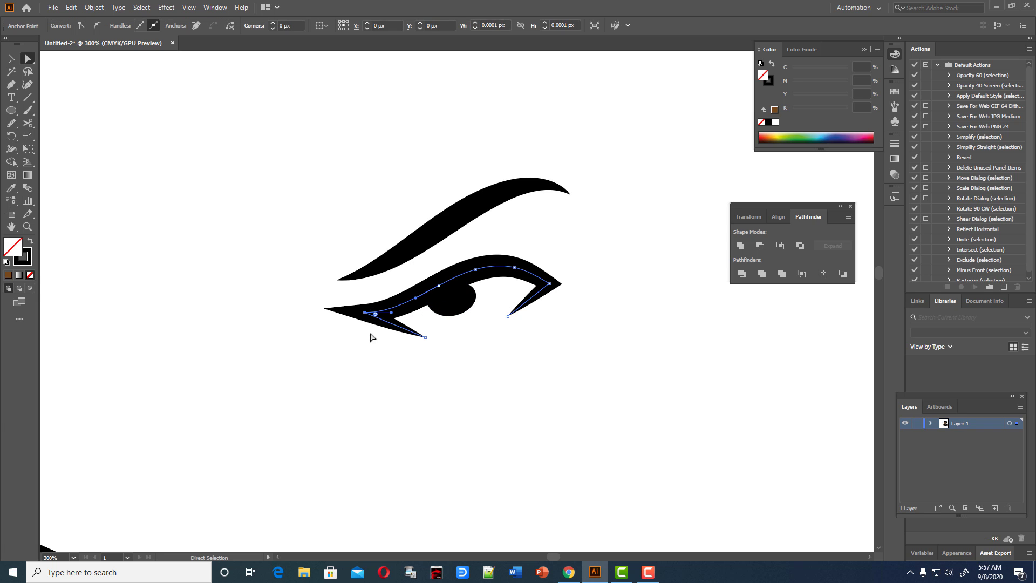
{"action": "left_click_drag", "start_coordinate": [365, 313], "coordinate": [393, 318]}
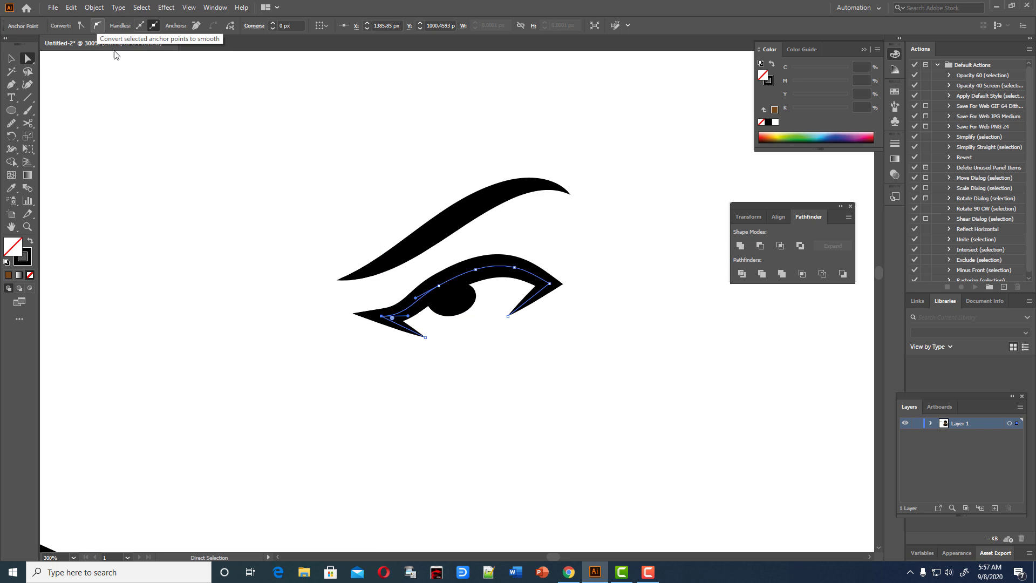
{"action": "left_click_drag", "start_coordinate": [408, 317], "coordinate": [403, 302]}
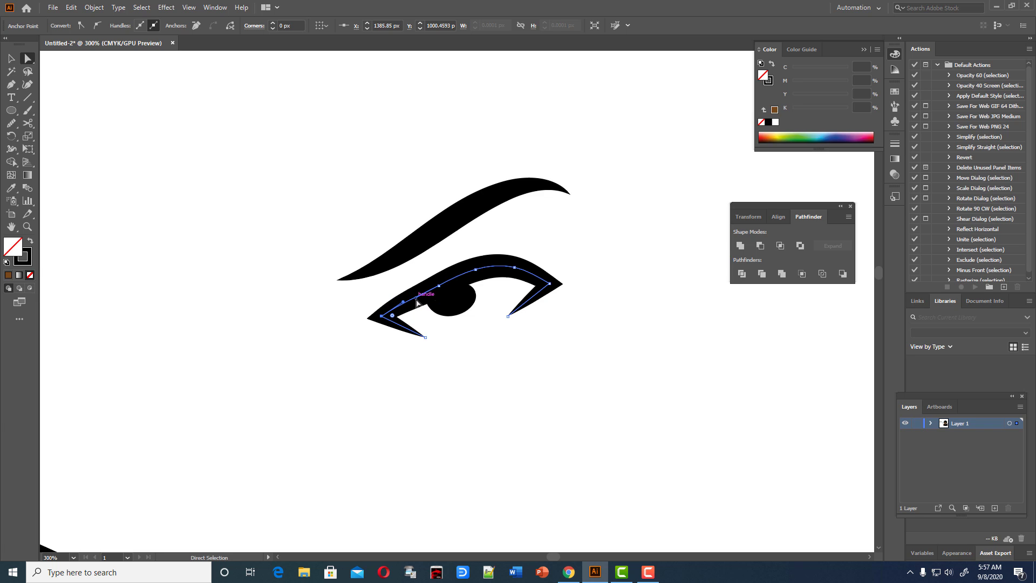
{"action": "left_click", "coordinate": [422, 298]}
{"action": "left_click_drag", "start_coordinate": [422, 297], "coordinate": [443, 279]}
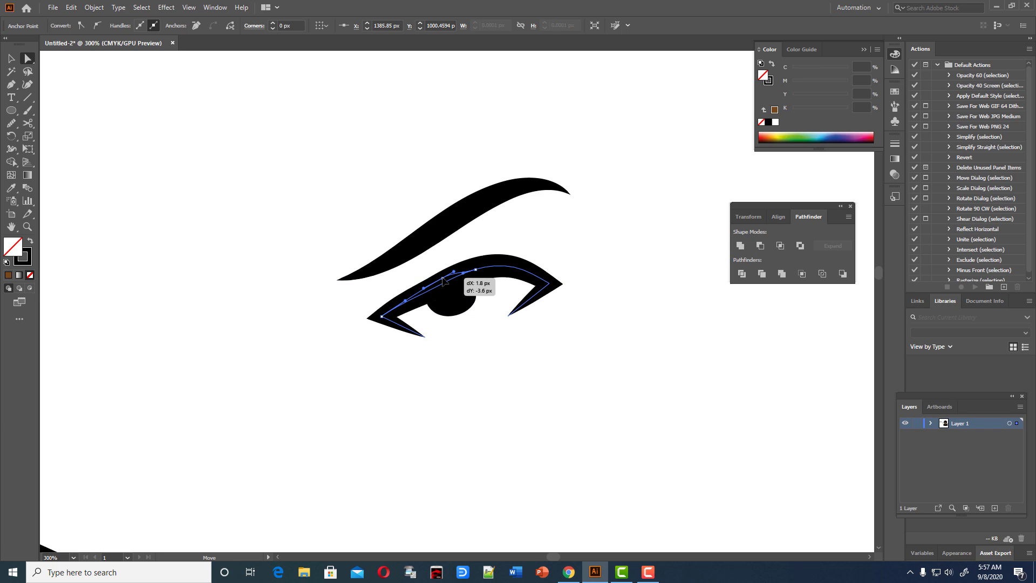
{"action": "left_click_drag", "start_coordinate": [443, 280], "coordinate": [492, 268]}
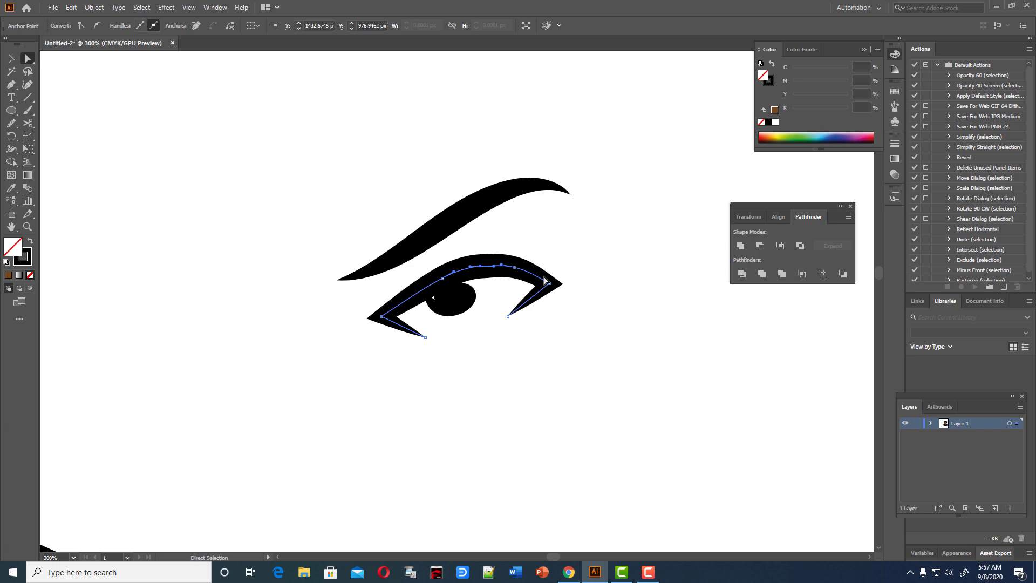
- Smooth the bumpy top curve of the eye with the Smooth tool
{"action": "left_click", "coordinate": [549, 284]}
{"action": "left_click", "coordinate": [10, 123]}
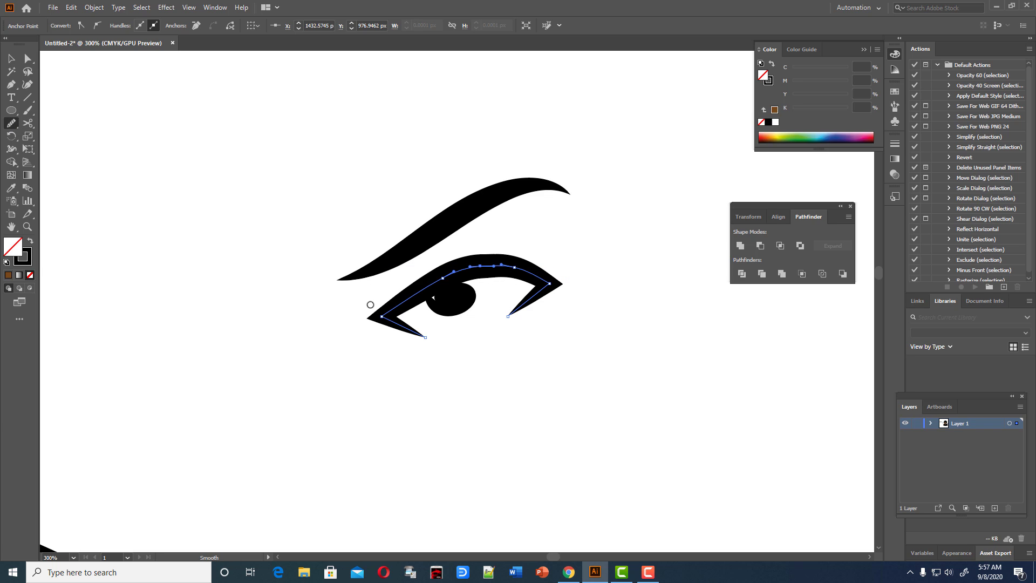
{"action": "left_click_drag", "start_coordinate": [395, 309], "coordinate": [560, 294]}
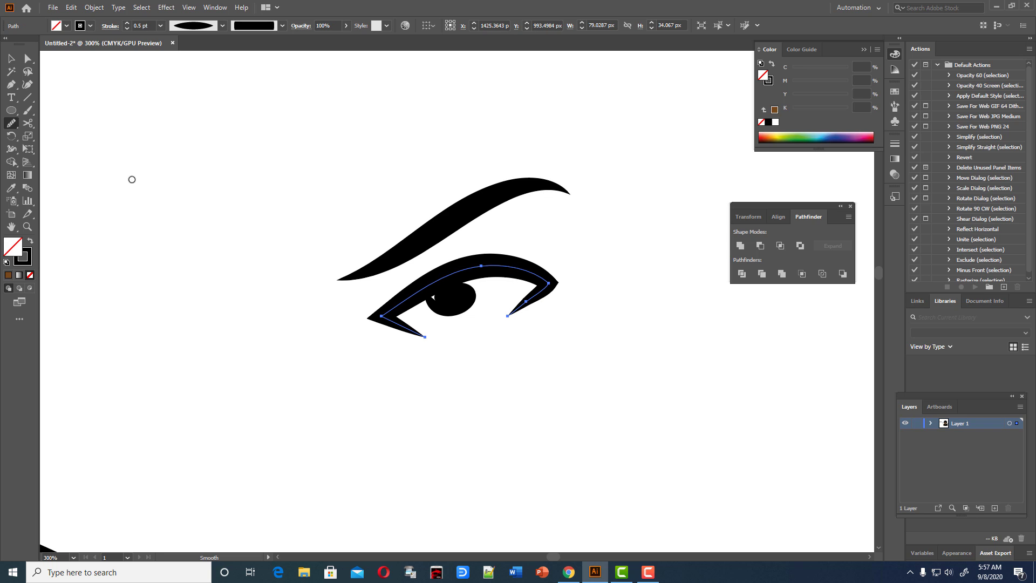
- Nudge the pupil slightly right, select the whole eye, and zoom out
{"action": "left_click", "coordinate": [11, 59]}
{"action": "left_click", "coordinate": [144, 109]}
{"action": "left_click_drag", "start_coordinate": [456, 302], "coordinate": [461, 308]}
{"action": "left_click", "coordinate": [519, 352]}
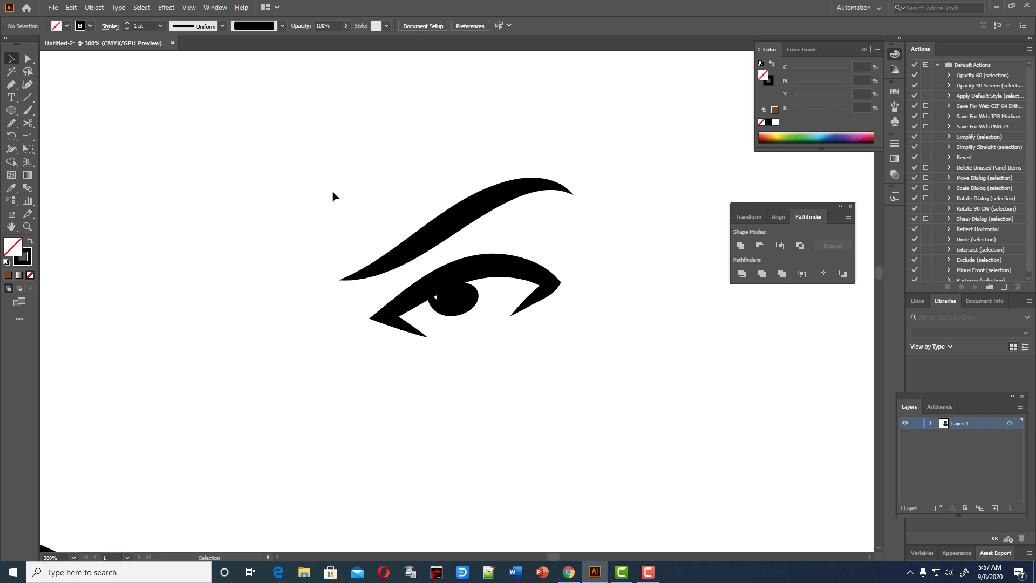
{"action": "left_click_drag", "start_coordinate": [333, 196], "coordinate": [633, 472]}
{"action": "key", "text": "ctrl+minus"}
{"action": "key", "text": "ctrl+minus"}
{"action": "key", "text": "ctrl+minus"}
{"action": "key", "text": "ctrl+minus"}
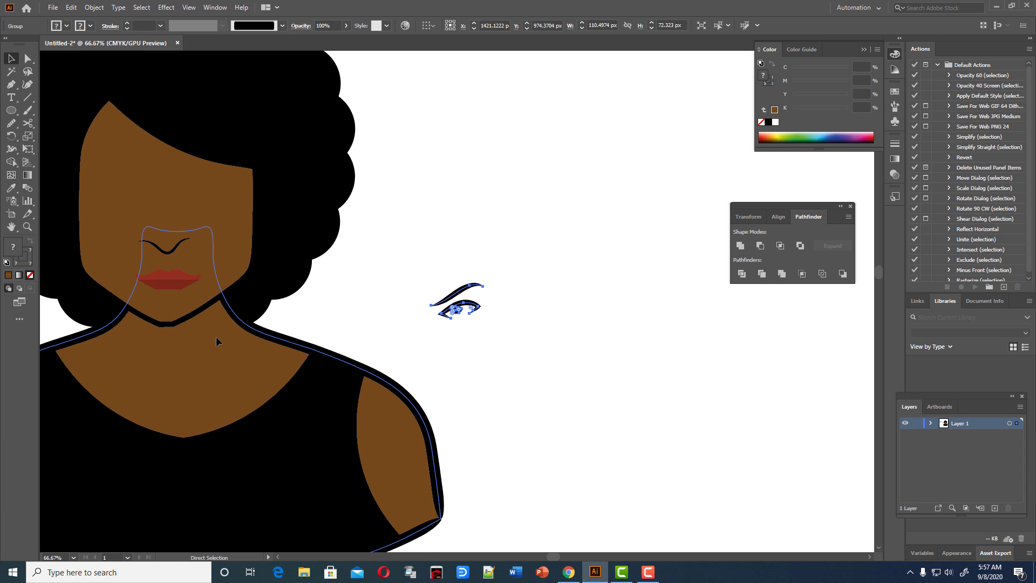
- Move the whole eye-and-brow drawing onto the face
{"action": "left_click", "coordinate": [507, 351]}
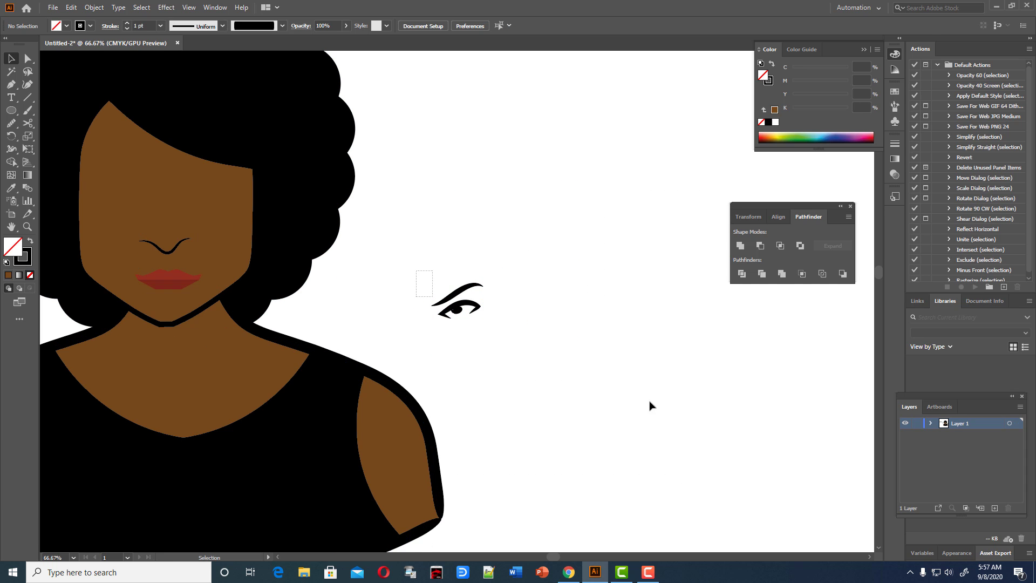
{"action": "key", "text": "ctrl+a"}
{"action": "key", "text": "v"}
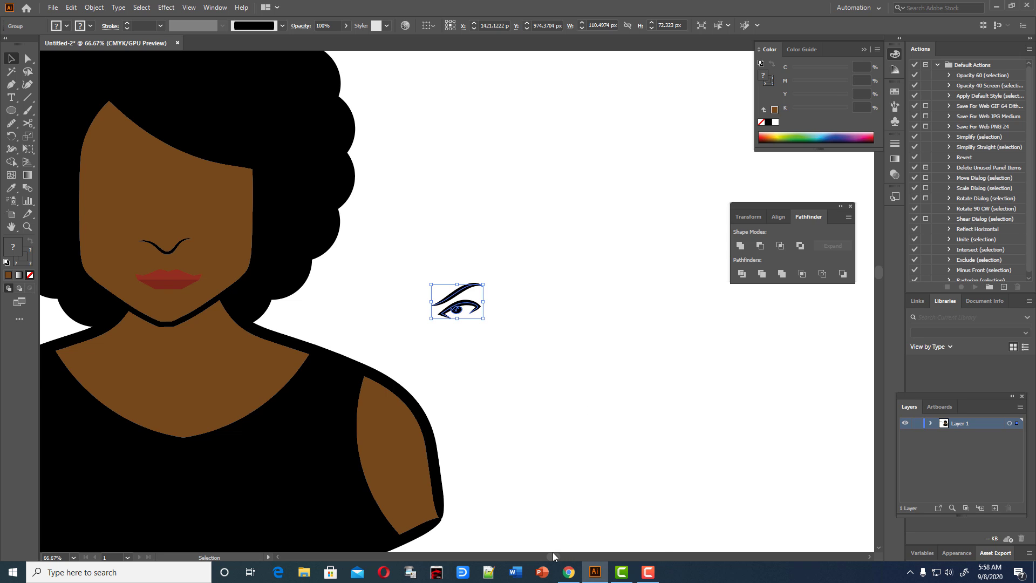
{"action": "left_click_drag", "start_coordinate": [553, 557], "coordinate": [539, 558]}
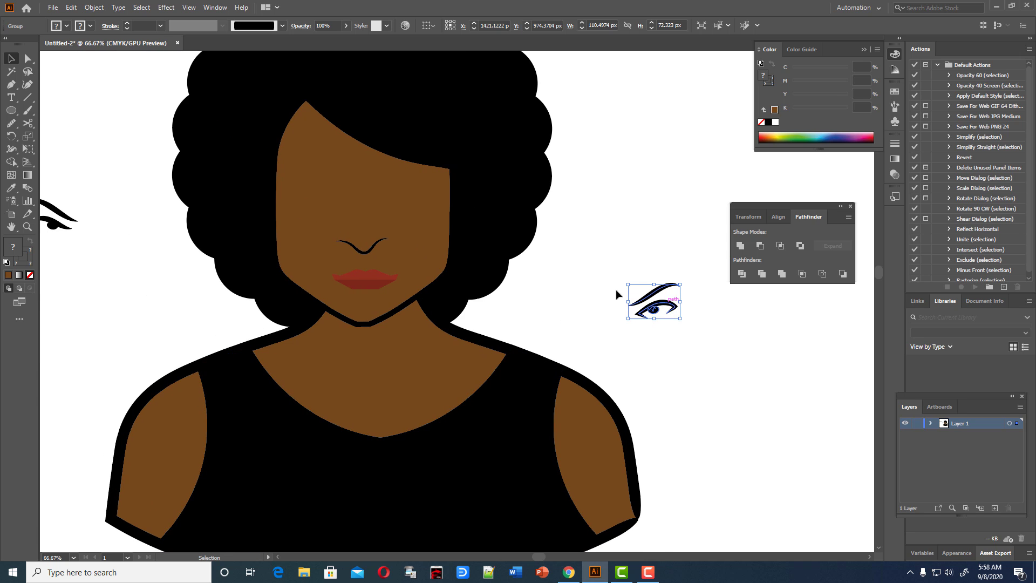
{"action": "left_click_drag", "start_coordinate": [670, 308], "coordinate": [412, 190]}
{"action": "left_click_drag", "start_coordinate": [410, 190], "coordinate": [410, 190]}
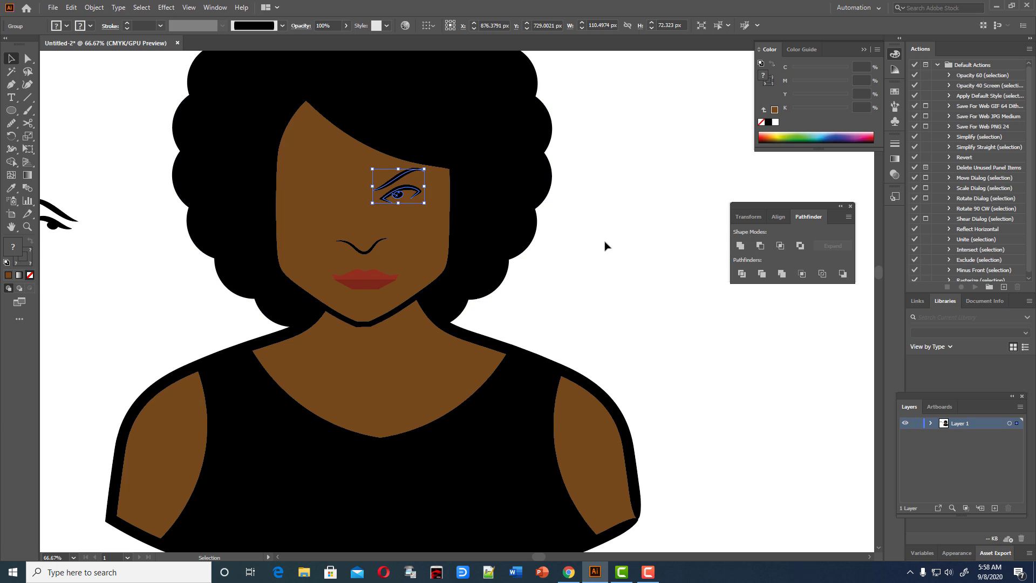
{"action": "left_click", "coordinate": [606, 243]}
{"action": "left_click", "coordinate": [401, 193]}
- Make a vertically reflected copy of the eye and place it on the face's left side
{"action": "key", "text": "a"}
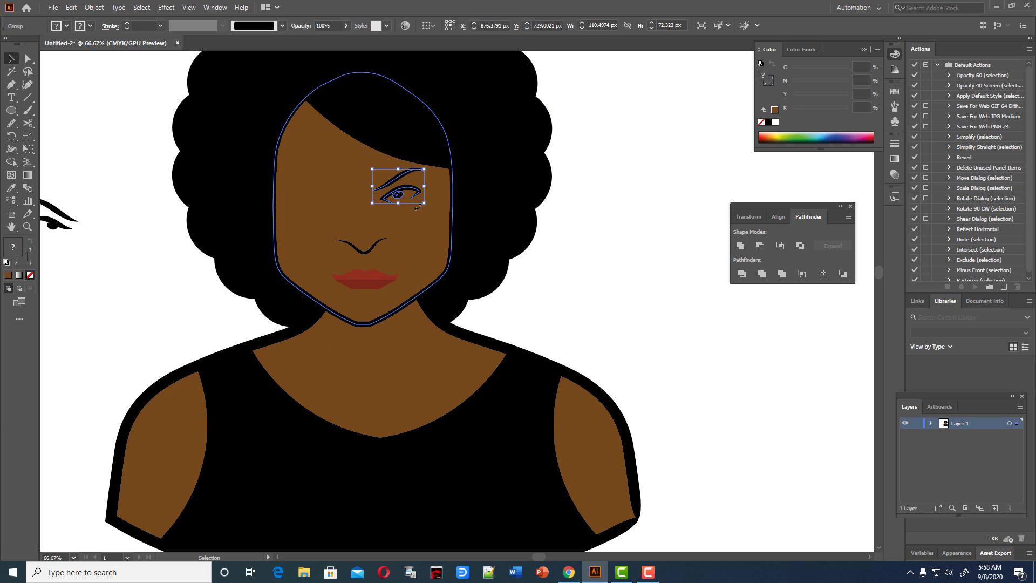
{"action": "key", "text": "v"}
{"action": "key", "text": "a"}
{"action": "key", "text": "v"}
{"action": "right_click", "coordinate": [413, 191]}
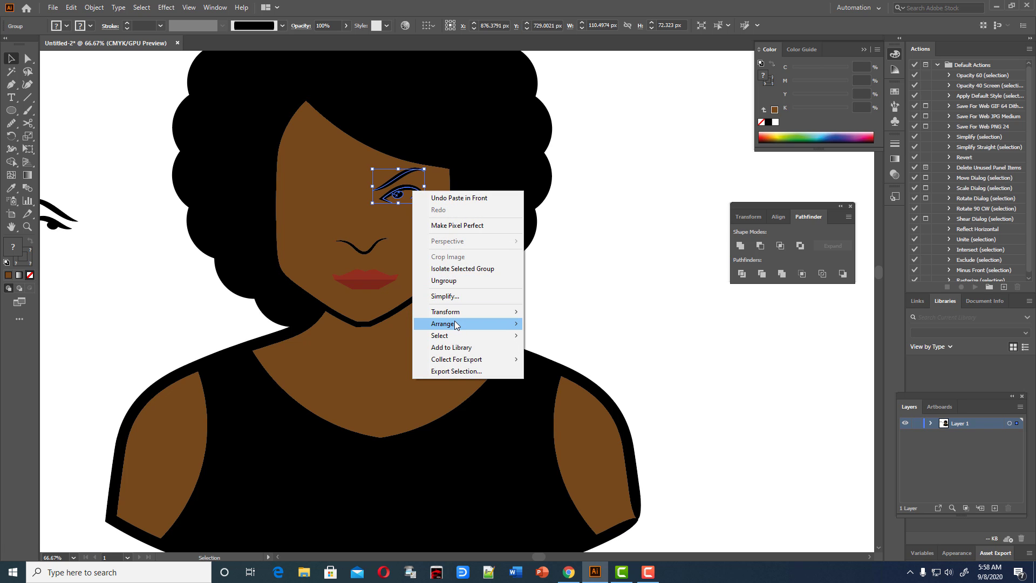
{"action": "mouse_move", "coordinate": [465, 312]}
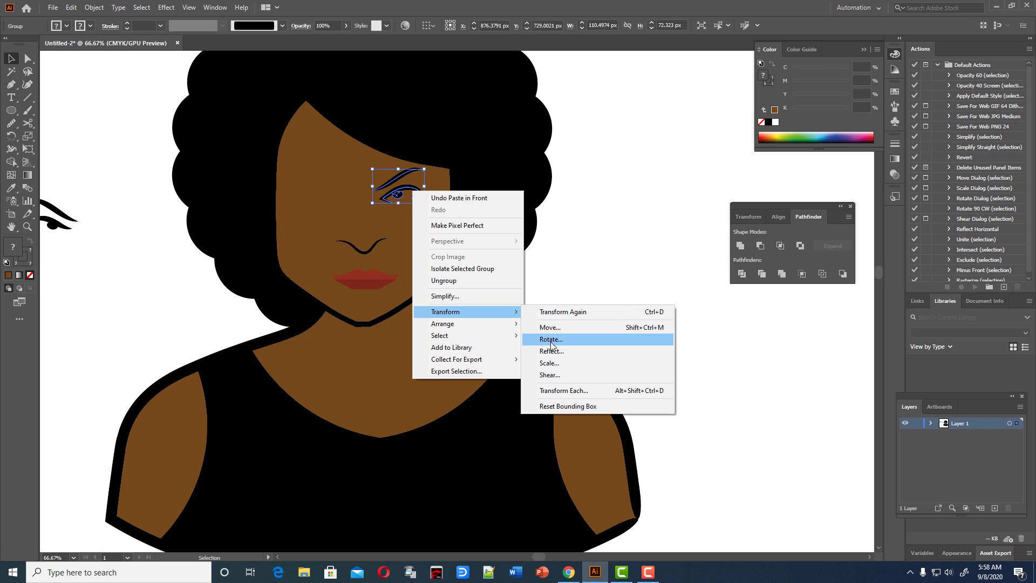
{"action": "left_click", "coordinate": [552, 351]}
{"action": "left_click", "coordinate": [526, 354]}
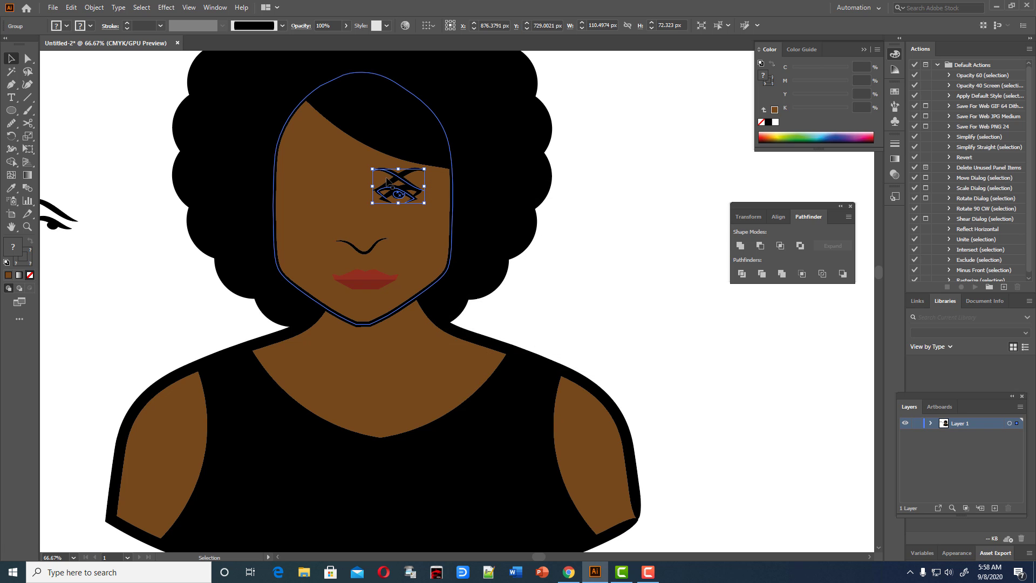
{"action": "mouse_move", "coordinate": [383, 185]}
{"action": "left_mouse_down"}
{"action": "mouse_move", "coordinate": [324, 179]}
{"action": "mouse_move", "coordinate": [320, 197]}
{"action": "left_mouse_up"}
{"action": "left_click", "coordinate": [615, 246]}
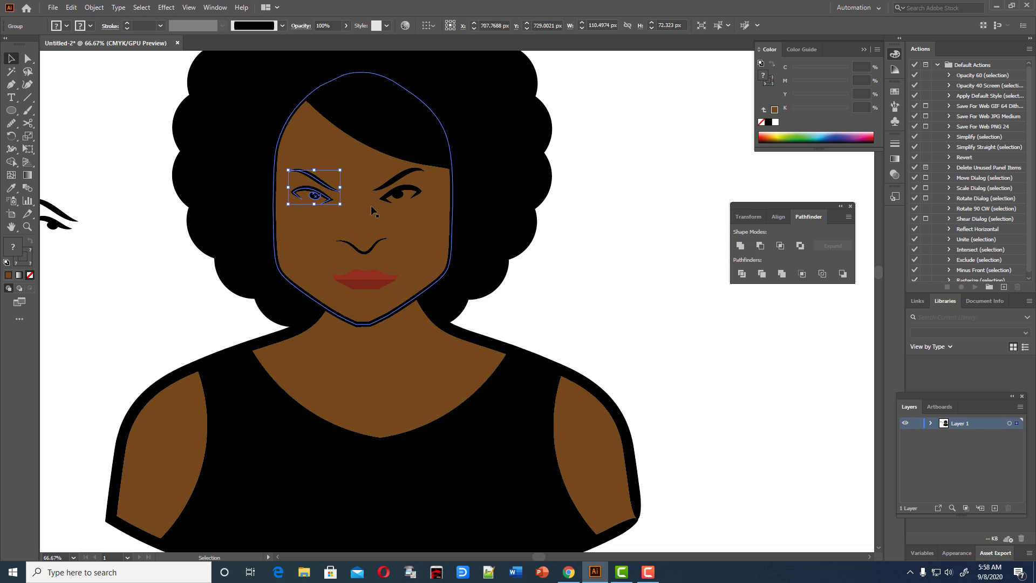
{"action": "left_click", "coordinate": [531, 253]}
- Group the upper and lower lips and scale them to about half size, slightly wider
{"action": "left_click", "coordinate": [371, 246]}
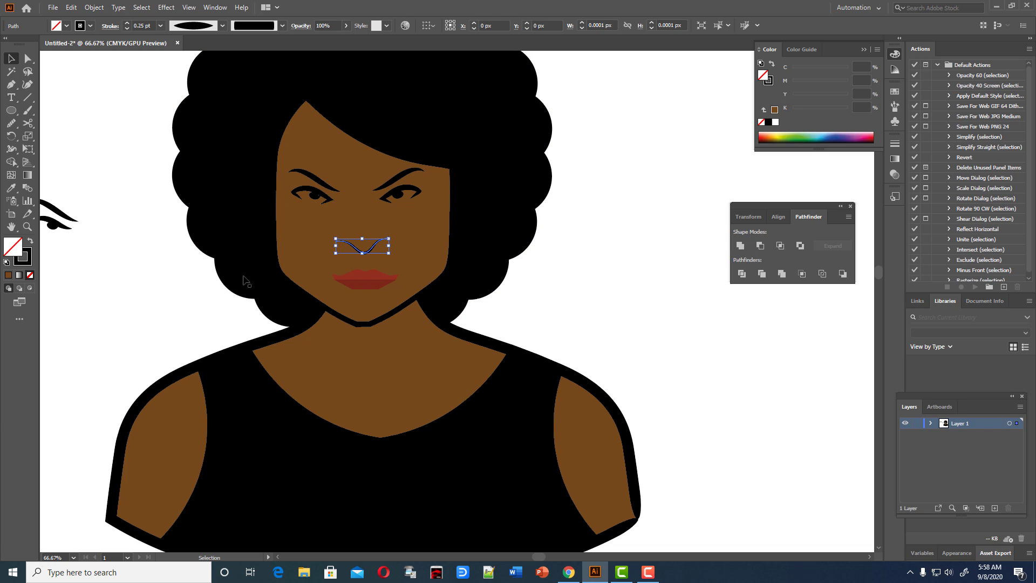
{"action": "left_click", "coordinate": [169, 286]}
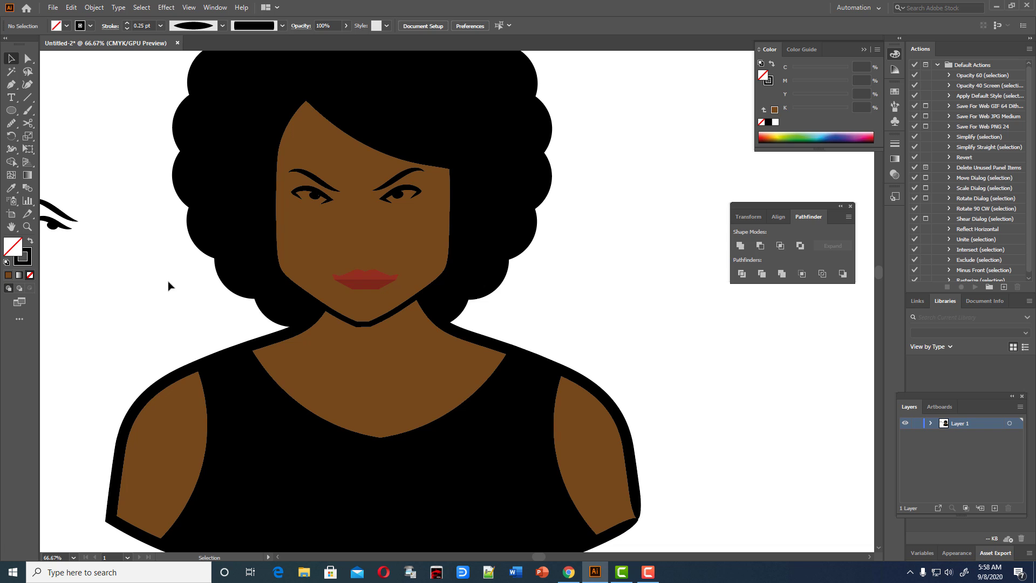
{"action": "left_click", "coordinate": [370, 276]}
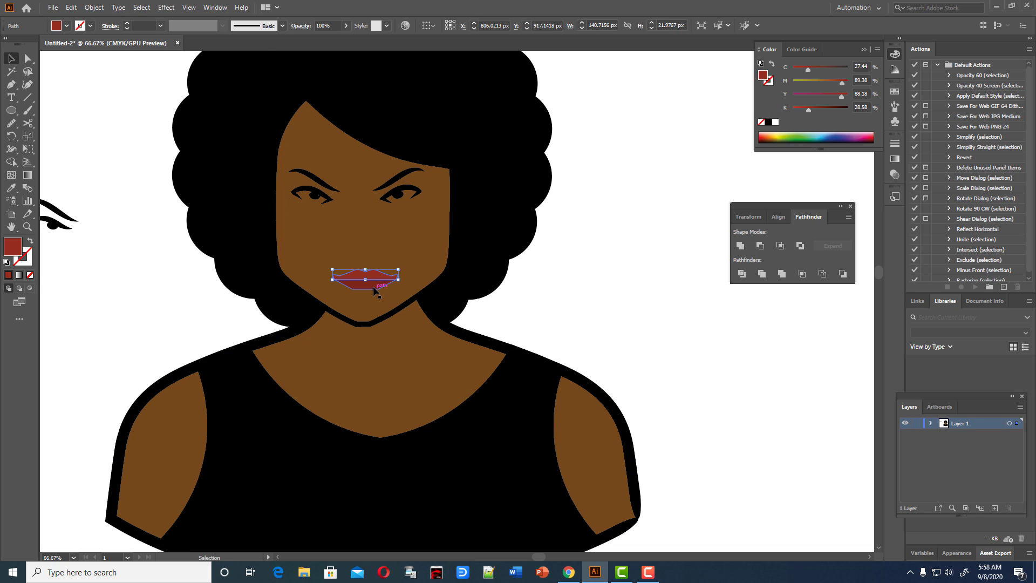
{"action": "left_click", "coordinate": [374, 289], "text": "shift"}
{"action": "key", "text": "ctrl+g"}
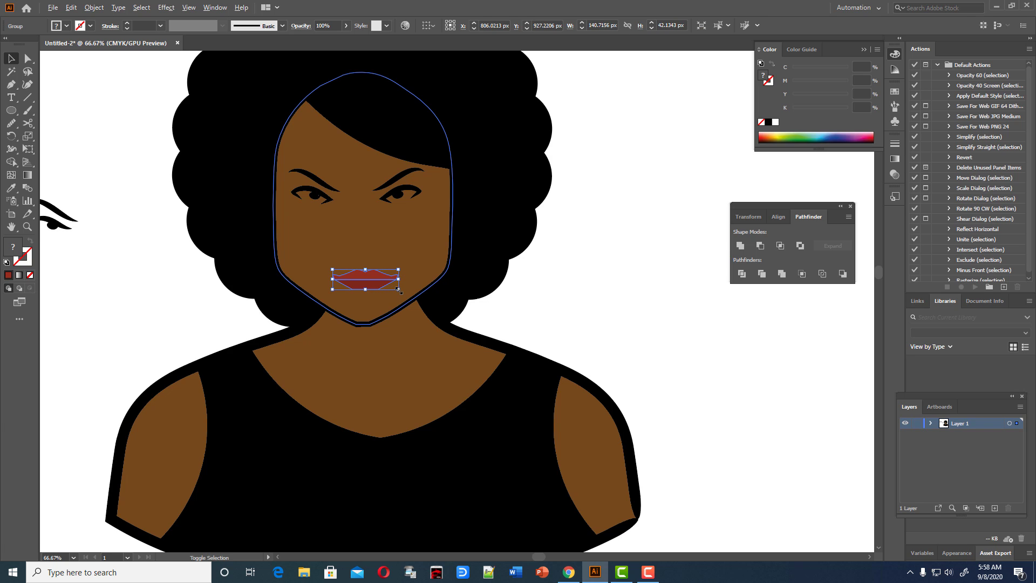
{"action": "left_click_drag", "start_coordinate": [398, 290], "coordinate": [393, 286]}
{"action": "left_click", "coordinate": [576, 323]}
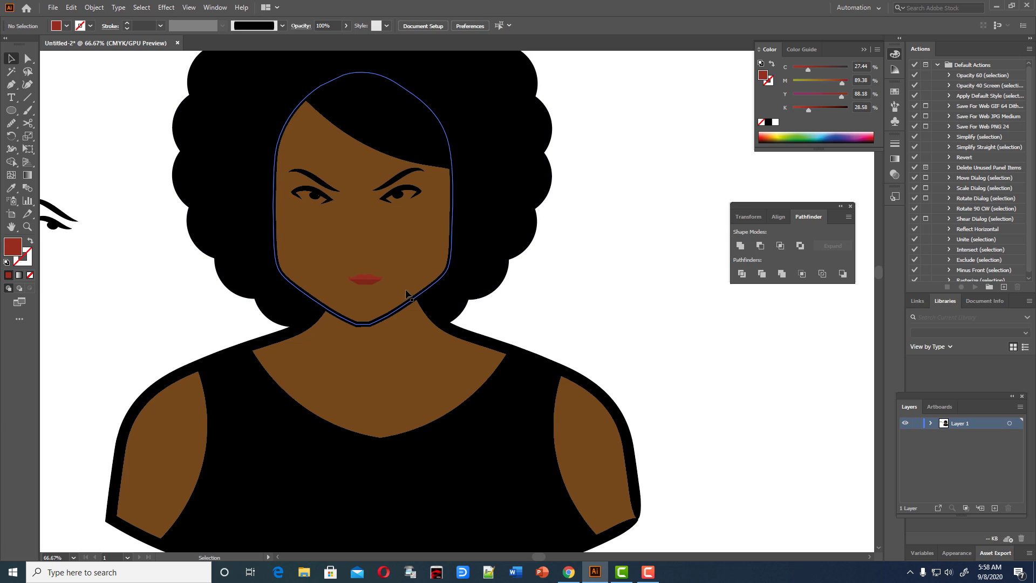
{"action": "left_click", "coordinate": [376, 280]}
{"action": "left_click_drag", "start_coordinate": [384, 275], "coordinate": [393, 270]}
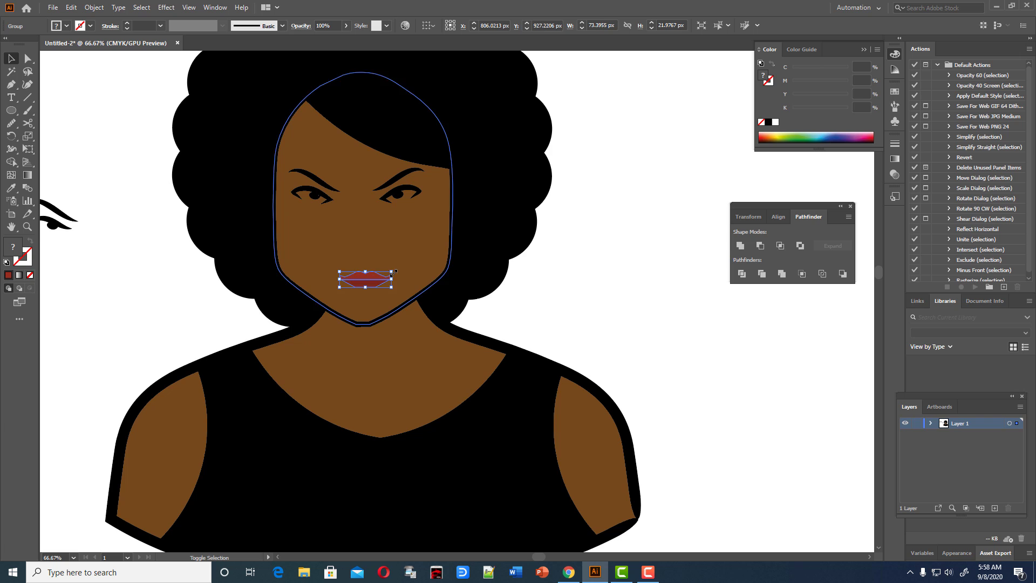
{"action": "left_click", "coordinate": [643, 330]}
- Narrow the face shape from both sides to about 350 px wide
{"action": "left_click", "coordinate": [446, 260]}
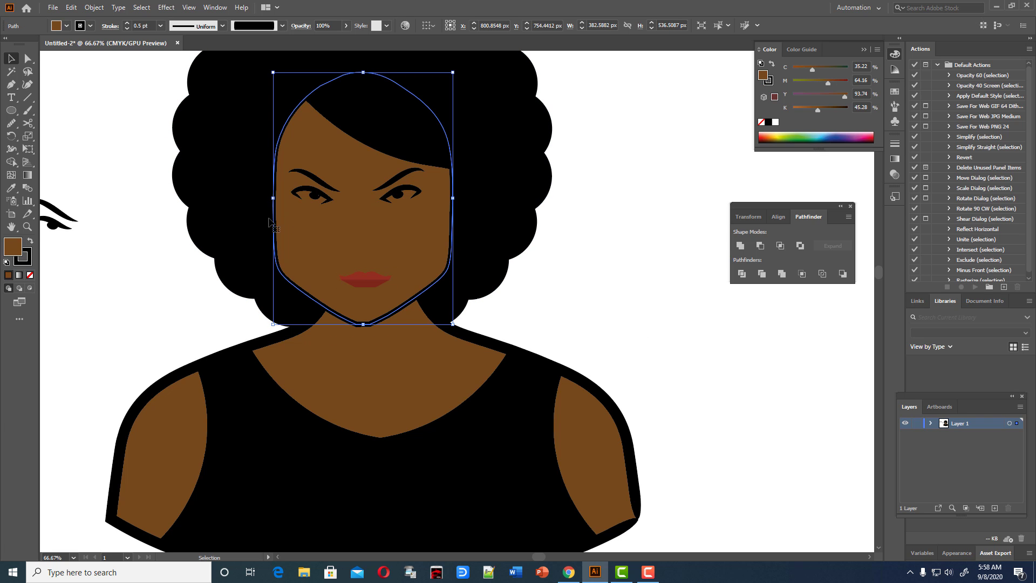
{"action": "left_click_drag", "start_coordinate": [271, 199], "coordinate": [279, 199]}
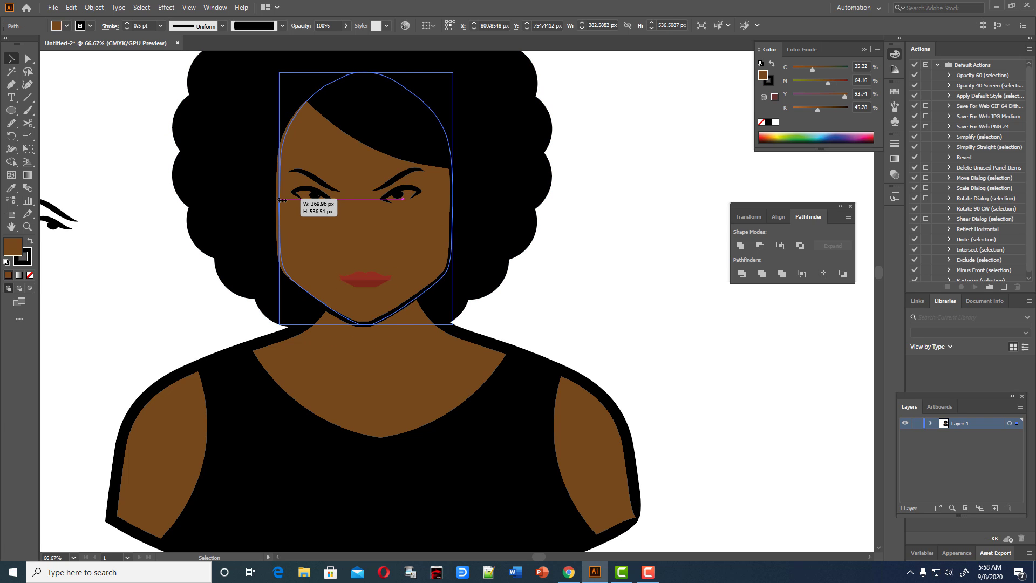
{"action": "left_click_drag", "start_coordinate": [453, 199], "coordinate": [443, 199]}
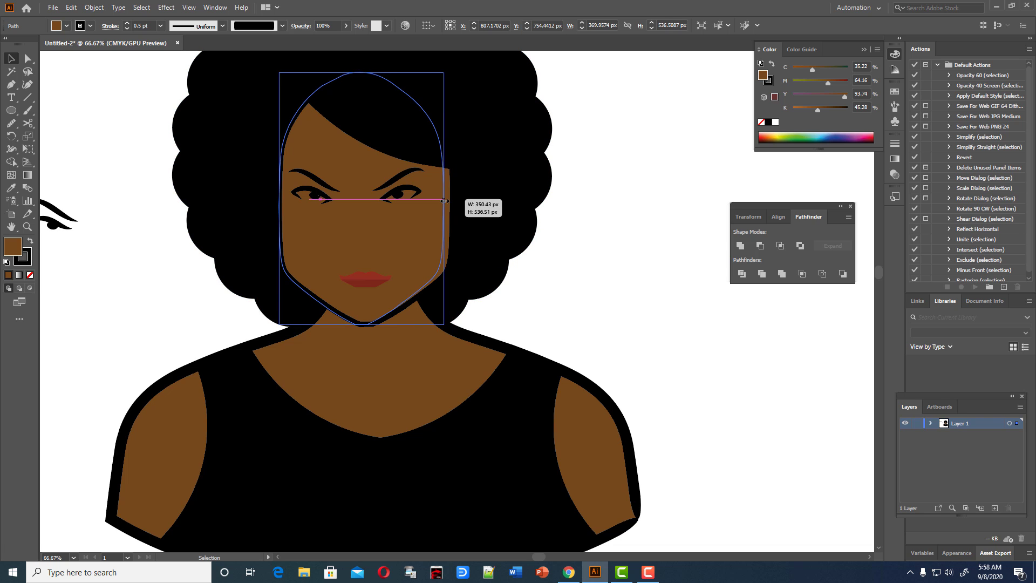
{"action": "left_click", "coordinate": [602, 302]}
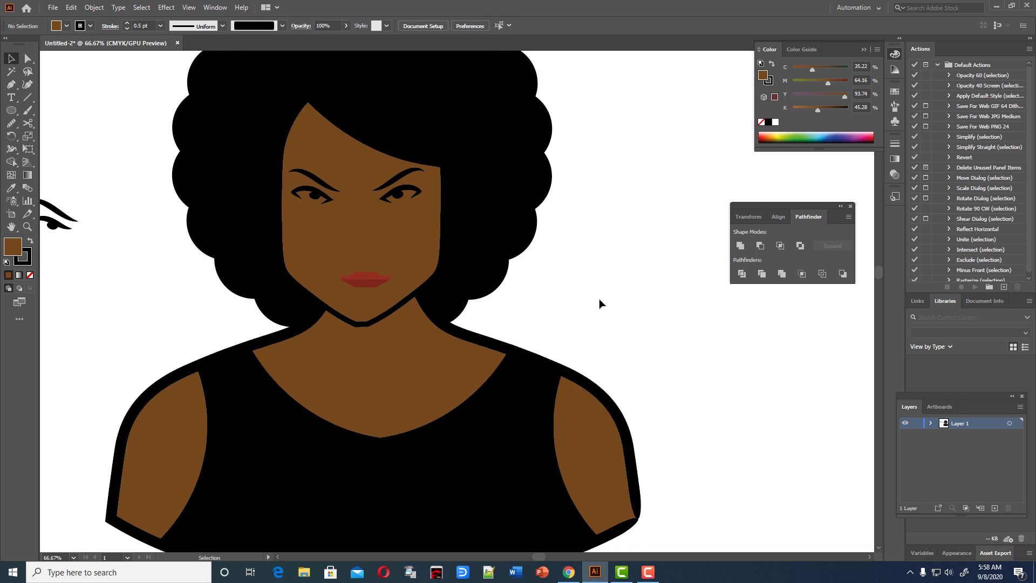
{"action": "scroll", "coordinate": [600, 303], "scroll_direction": "up", "scroll_amount": 2}
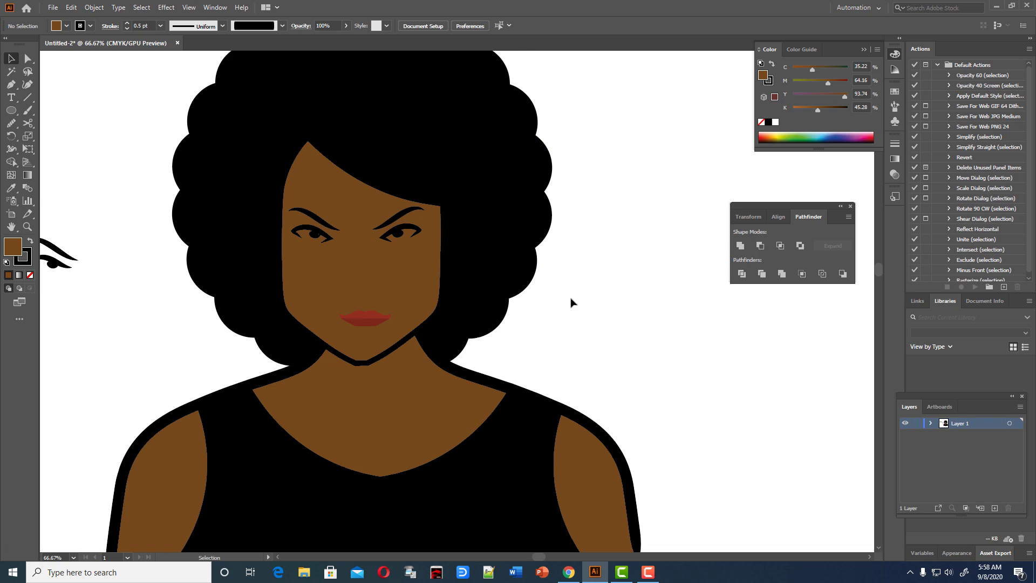
- Nudge both eyes slightly down and right, and delete the spare eye copy
{"action": "left_click", "coordinate": [394, 229]}
{"action": "left_click", "coordinate": [542, 268]}
{"action": "left_click", "coordinate": [396, 229]}
{"action": "left_click_drag", "start_coordinate": [397, 229], "coordinate": [591, 326]}
{"action": "left_click", "coordinate": [472, 264]}
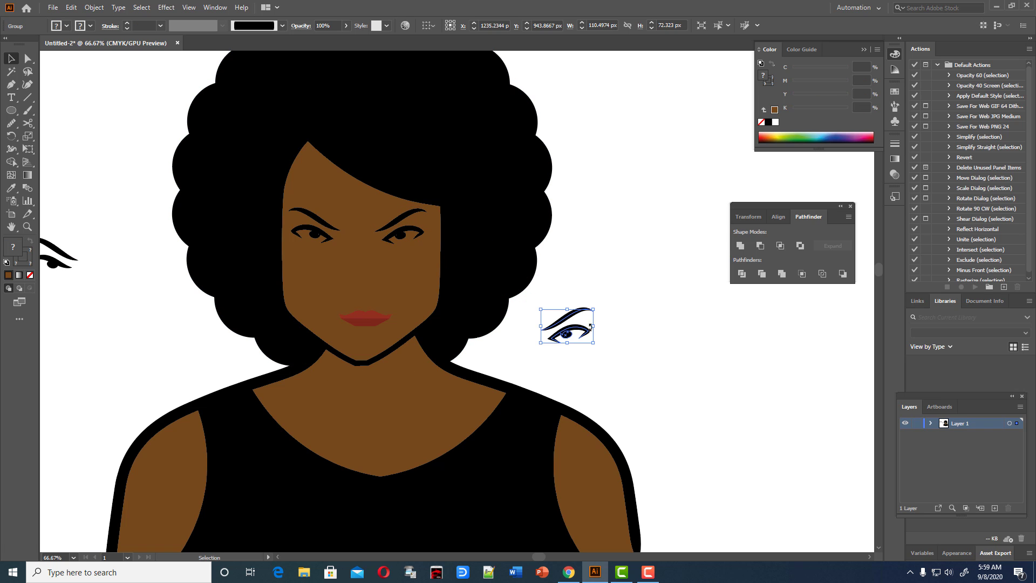
{"action": "key", "text": "Delete"}
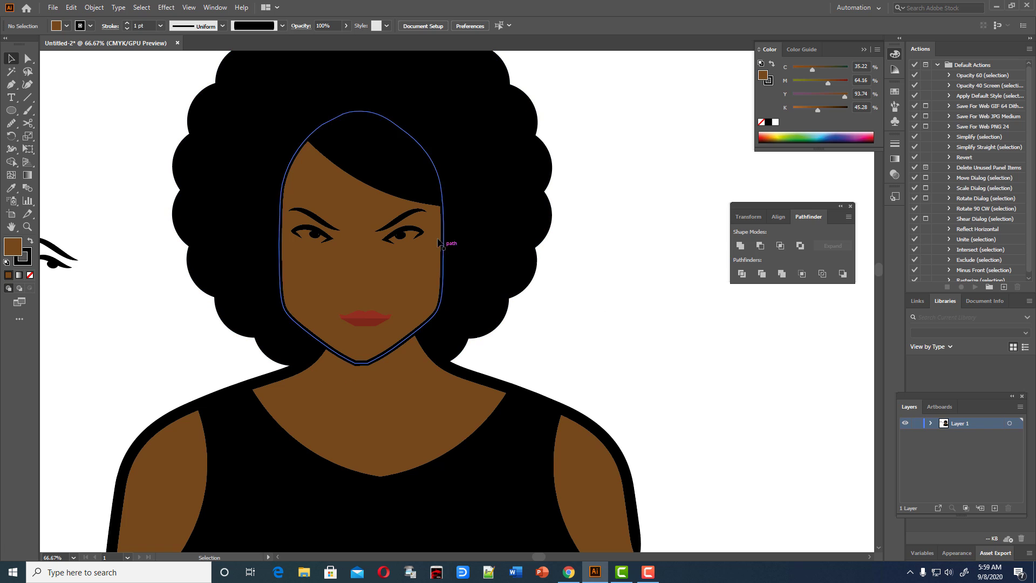
{"action": "left_click", "coordinate": [410, 234]}
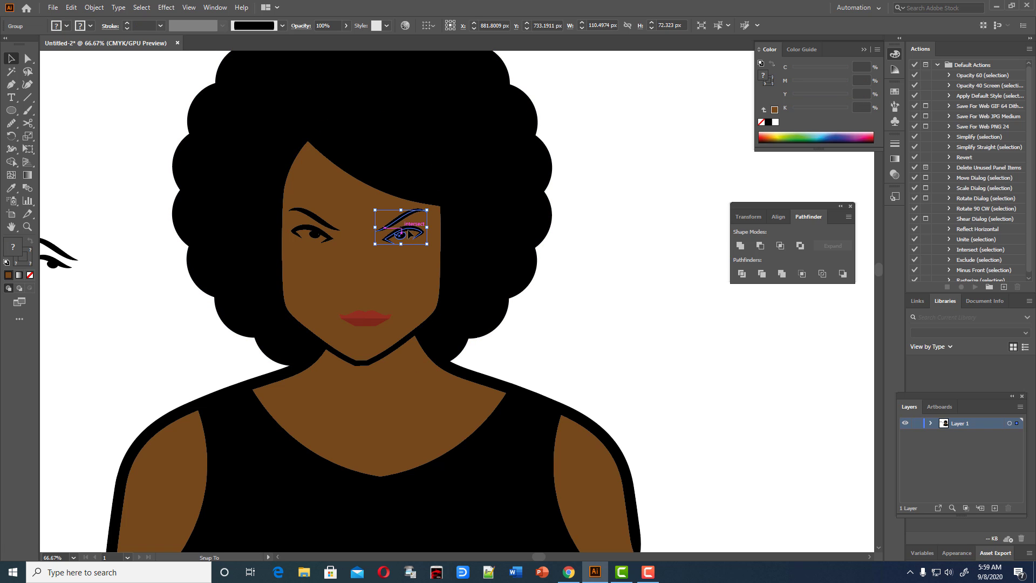
{"action": "left_click_drag", "start_coordinate": [327, 227], "coordinate": [328, 229]}
{"action": "left_click", "coordinate": [588, 326]}
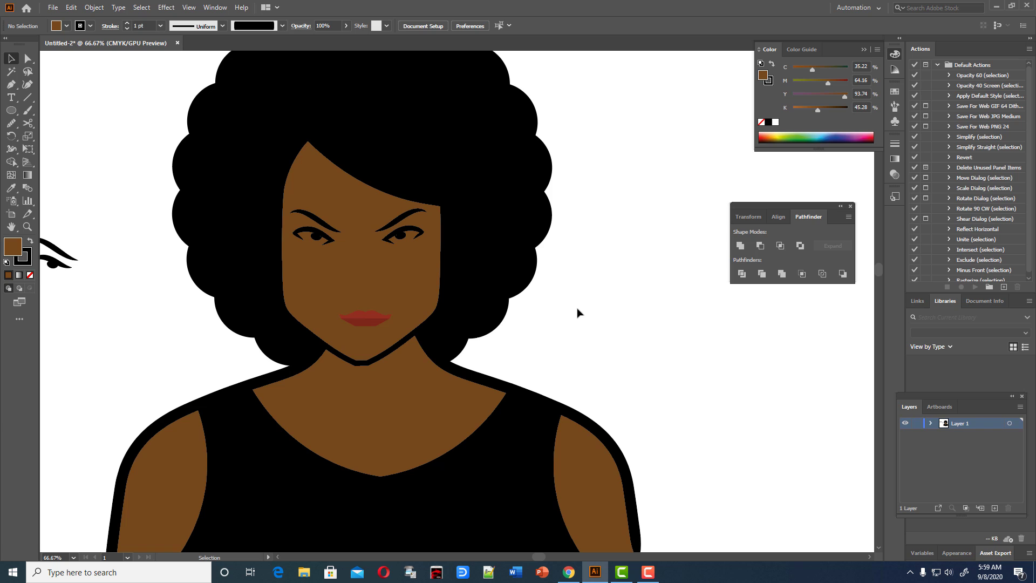
- Raise the lips slightly so they sit centred on the lower face
{"action": "left_click", "coordinate": [372, 321]}
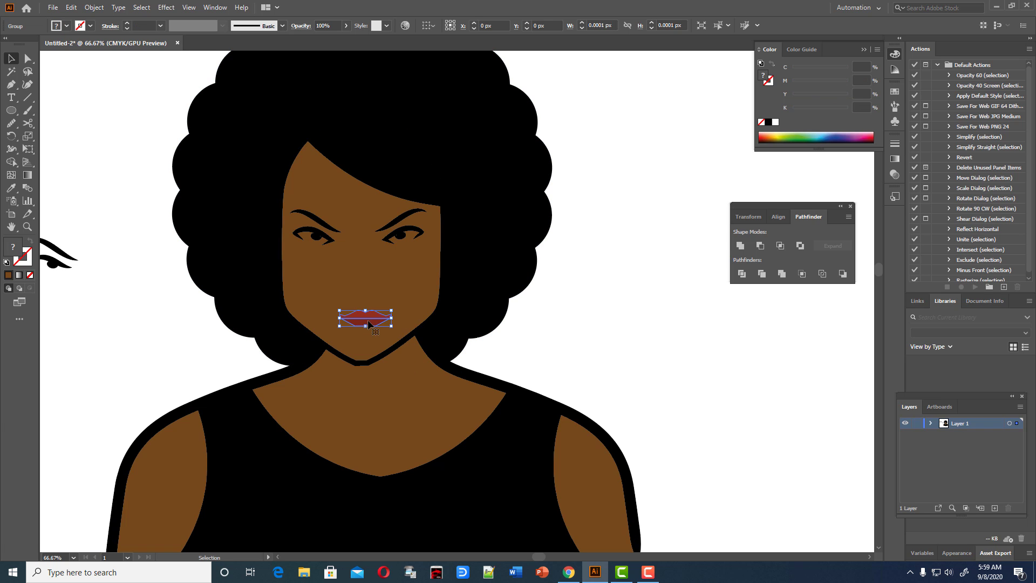
{"action": "left_click_drag", "start_coordinate": [367, 318], "coordinate": [367, 315]}
{"action": "left_click", "coordinate": [592, 326]}
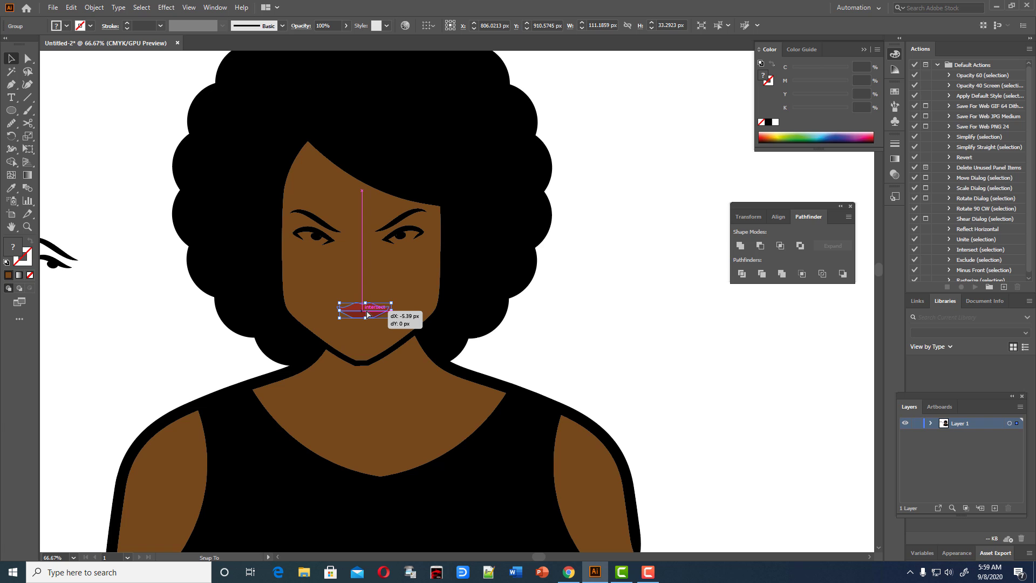
{"action": "left_click_drag", "start_coordinate": [367, 314], "coordinate": [367, 314]}
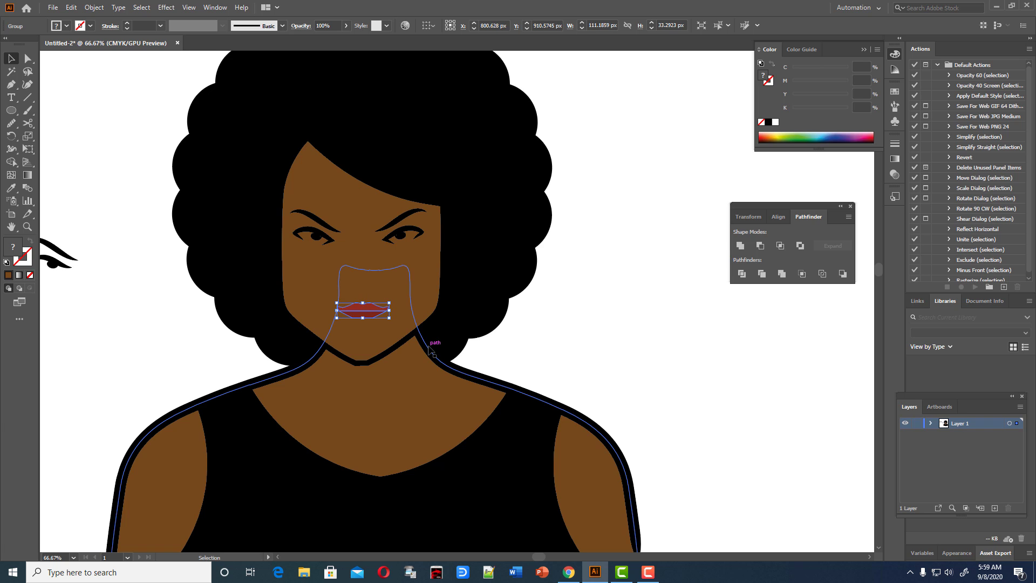
{"action": "left_click", "coordinate": [582, 339]}
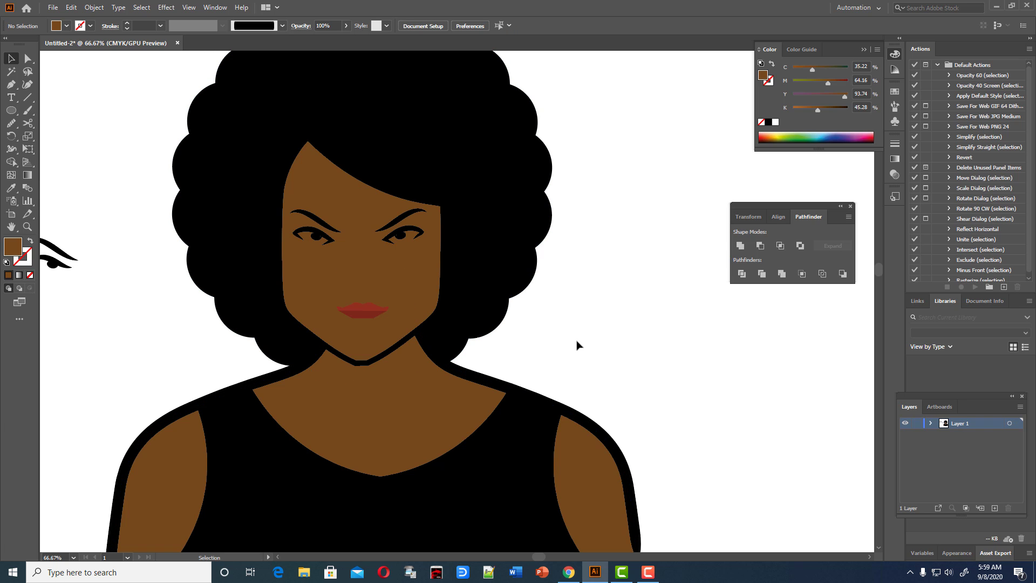
{"action": "scroll", "coordinate": [121, 361], "scroll_direction": "down", "scroll_amount": 1}
{"action": "scroll", "coordinate": [120, 360], "scroll_direction": "down", "scroll_amount": 1}
{"action": "left_click_drag", "start_coordinate": [89, 312], "coordinate": [635, 504]}
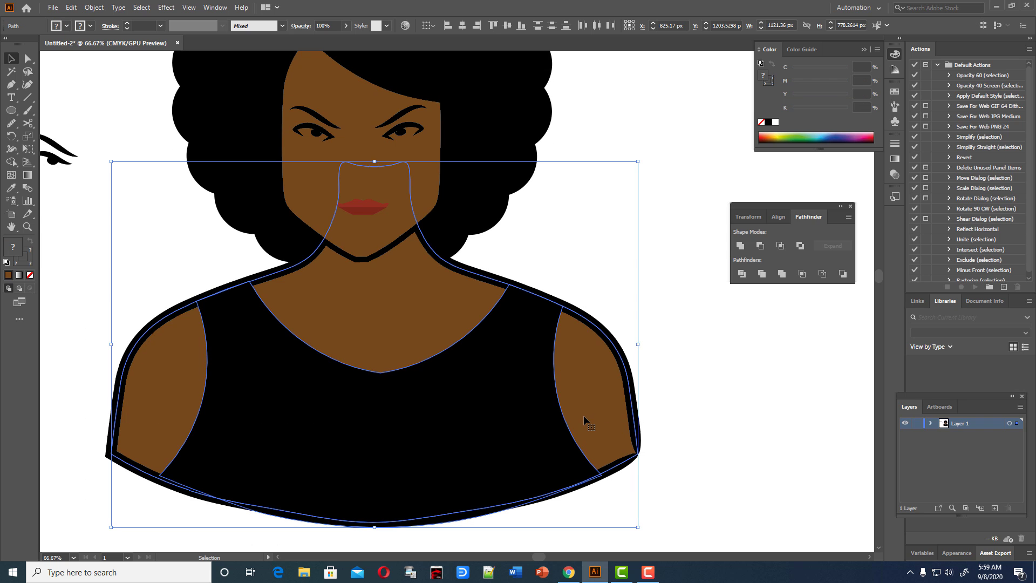
- Shift the body and tank top about 8 px left, centred under the head
{"action": "key", "text": "Left"}
{"action": "key", "text": "Left"}
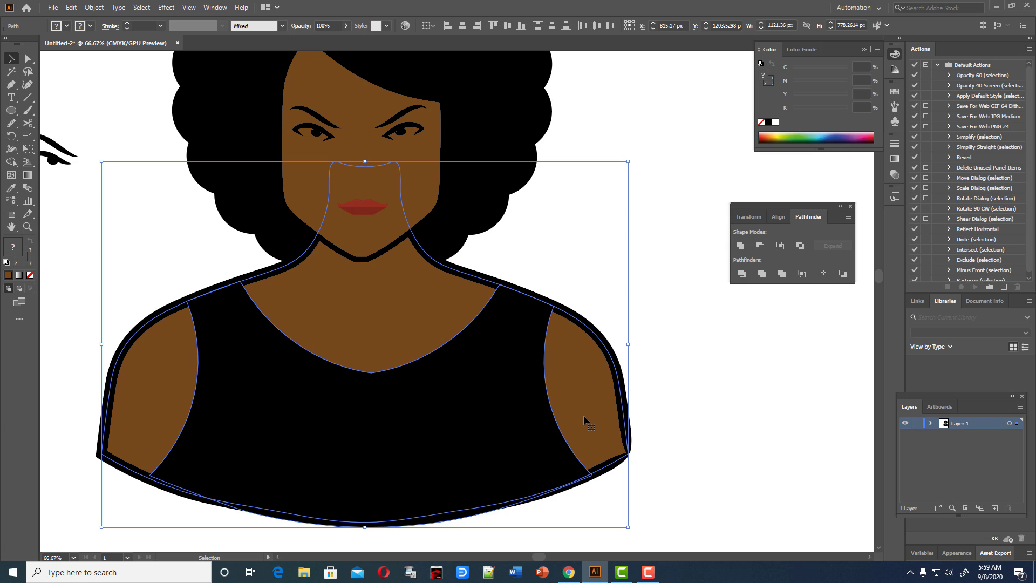
{"action": "key", "text": "Left"}
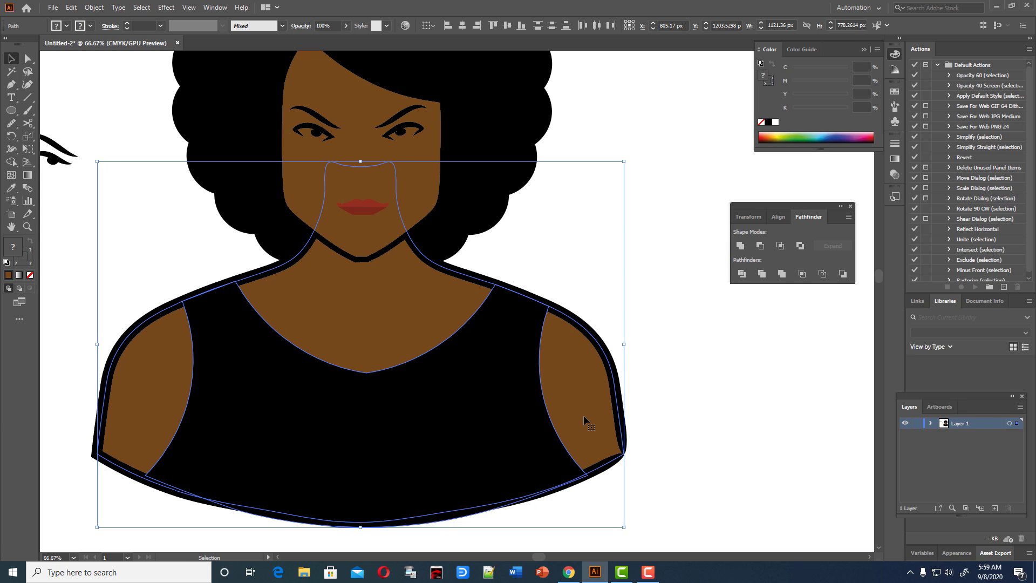
{"action": "key", "text": "Right"}
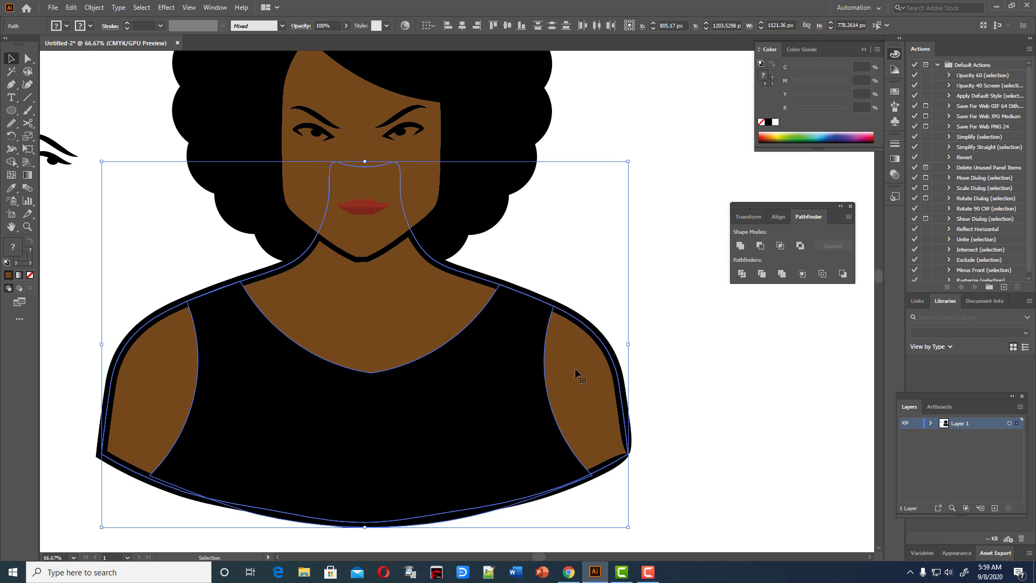
{"action": "left_click_drag", "start_coordinate": [535, 304], "coordinate": [546, 308]}
{"action": "left_click", "coordinate": [701, 391]}
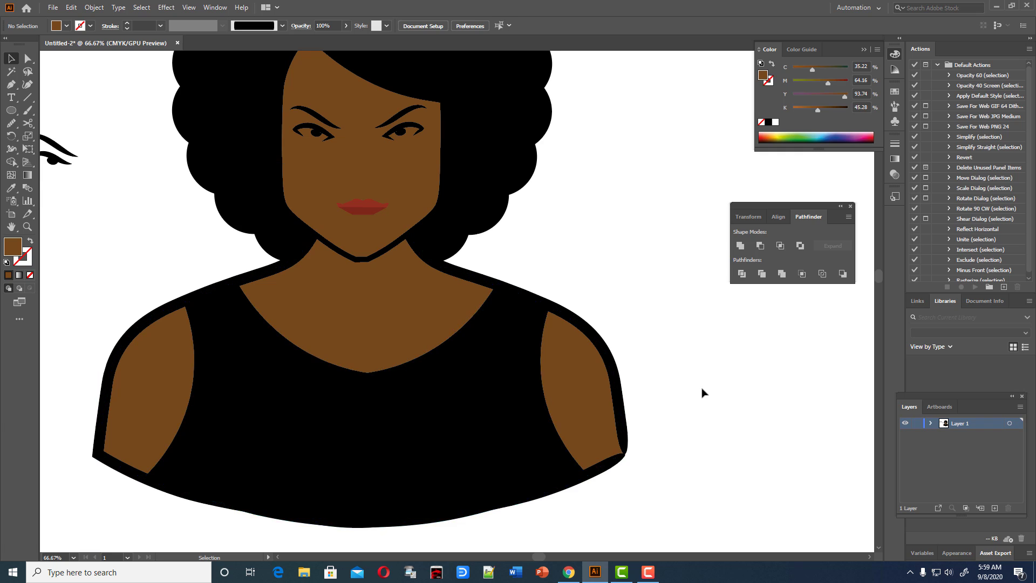
{"action": "scroll", "coordinate": [702, 393], "scroll_direction": "up", "scroll_amount": 3}
{"action": "scroll", "coordinate": [701, 396], "scroll_direction": "up", "scroll_amount": 2}
{"action": "scroll", "coordinate": [699, 401], "scroll_direction": "down", "scroll_amount": 4}
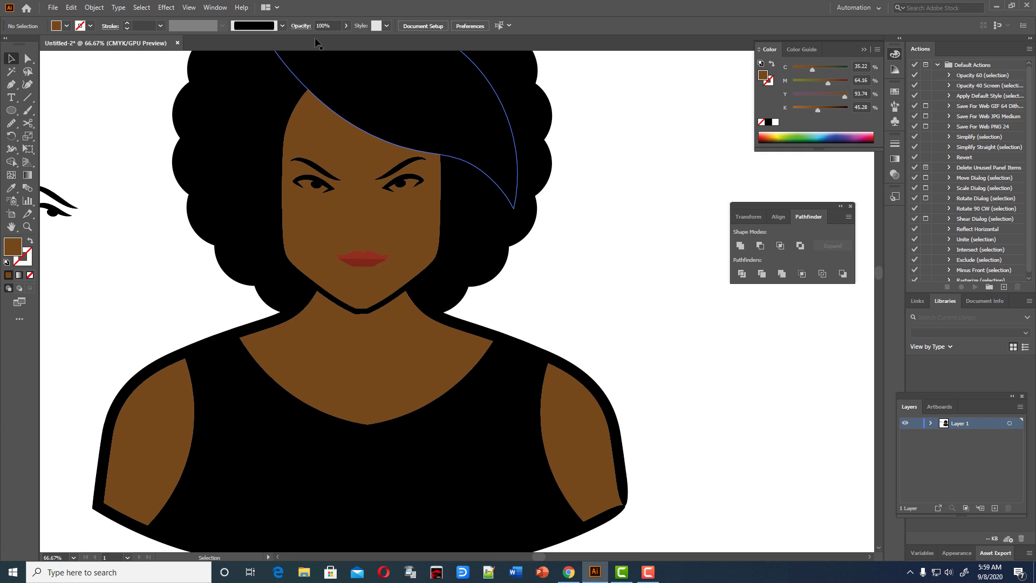
- Draw a short brown-outlined nose curve with the Pen and move it left onto empty canvas
{"action": "left_click", "coordinate": [11, 85]}
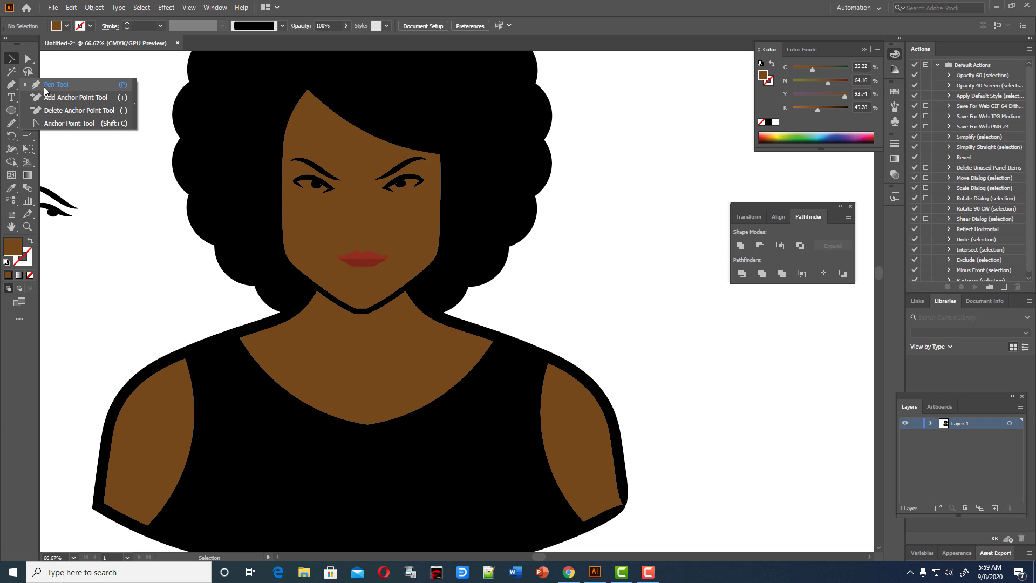
{"action": "key", "text": "shift+x"}
{"action": "scroll", "coordinate": [233, 236], "scroll_direction": "down", "scroll_amount": 2}
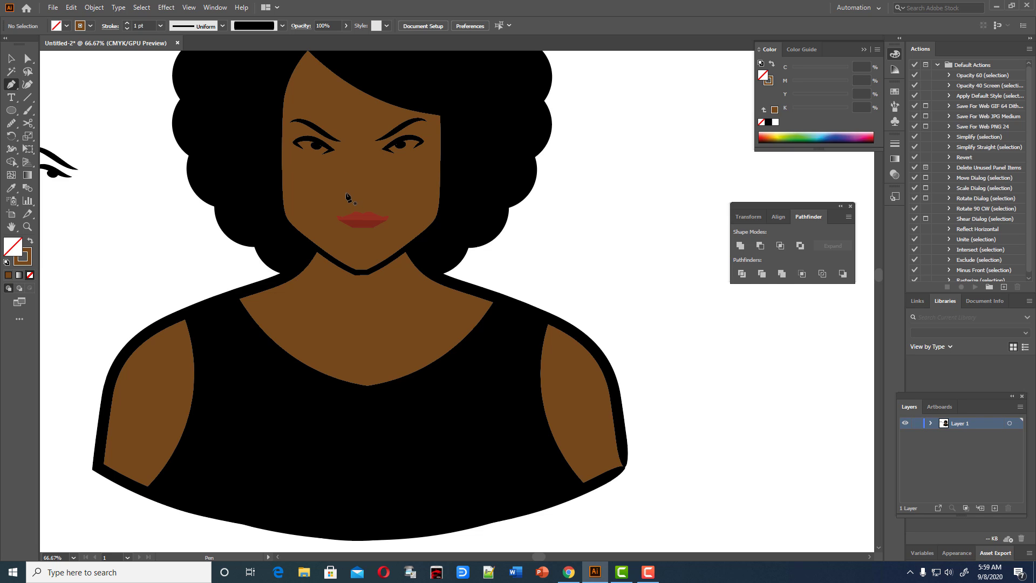
{"action": "mouse_move", "coordinate": [347, 194]}
{"action": "left_mouse_down"}
{"action": "mouse_move", "coordinate": [376, 200]}
{"action": "mouse_move", "coordinate": [22, 64]}
{"action": "left_mouse_up"}
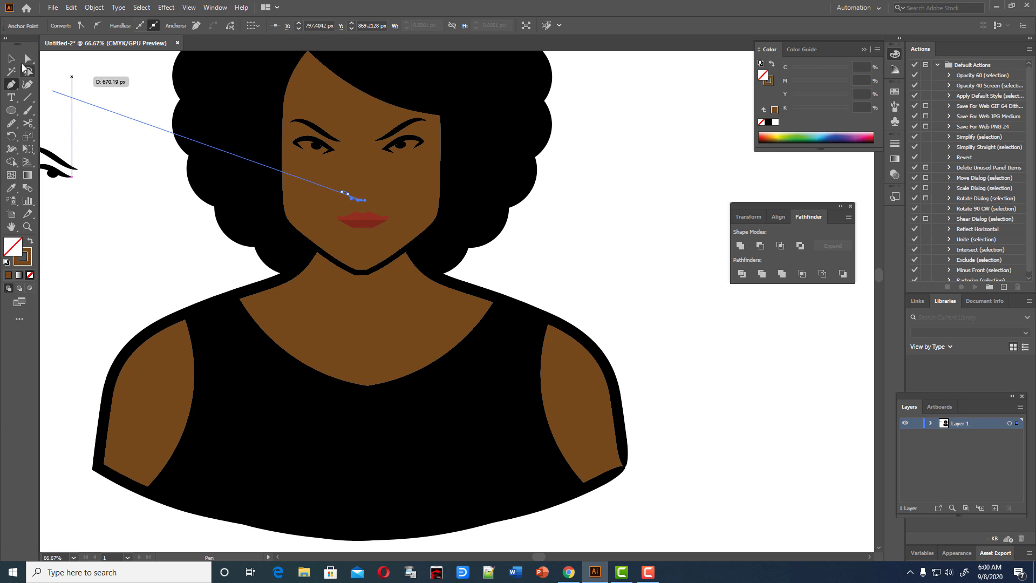
{"action": "key", "text": "v"}
{"action": "left_click_drag", "start_coordinate": [348, 204], "coordinate": [162, 253]}
- Zoom in and add an anchor to the nose curve with the Curvature tool
{"action": "key", "text": "ctrl+plus"}
{"action": "key", "text": "ctrl+plus"}
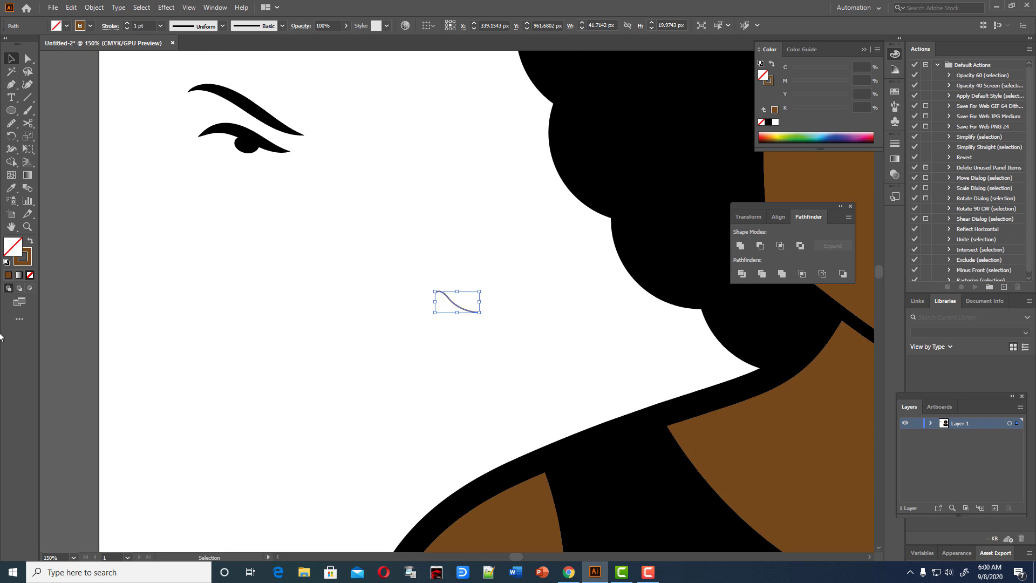
{"action": "key", "text": "ctrl+plus"}
{"action": "key", "text": "ctrl+plus"}
{"action": "key", "text": "ctrl+plus"}
{"action": "key", "text": "shift+grave"}
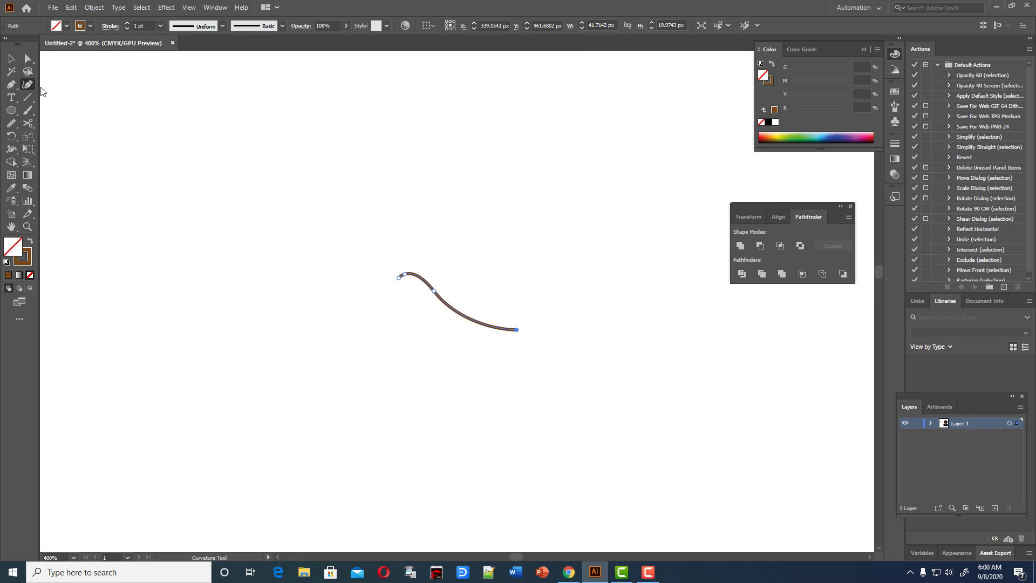
{"action": "mouse_move", "coordinate": [432, 291]}
{"action": "left_mouse_down"}
{"action": "mouse_move", "coordinate": [410, 269]}
{"action": "mouse_move", "coordinate": [443, 292]}
{"action": "mouse_move", "coordinate": [394, 282]}
{"action": "mouse_move", "coordinate": [412, 275]}
{"action": "left_mouse_up"}
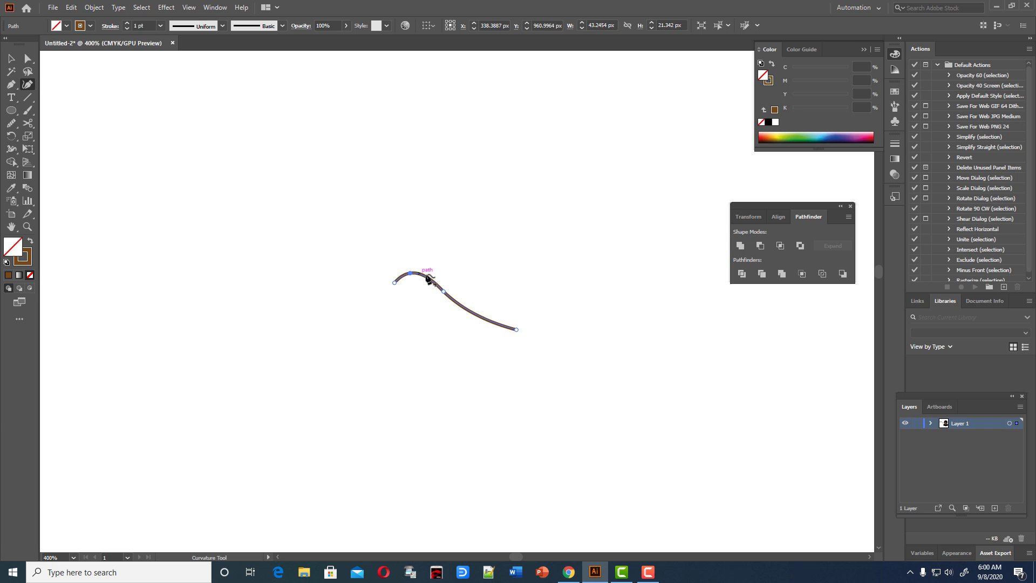
- Apply Width Profile 1 and a 4 pt stroke weight to the curve
{"action": "left_click", "coordinate": [223, 27]}
{"action": "left_click", "coordinate": [187, 60]}
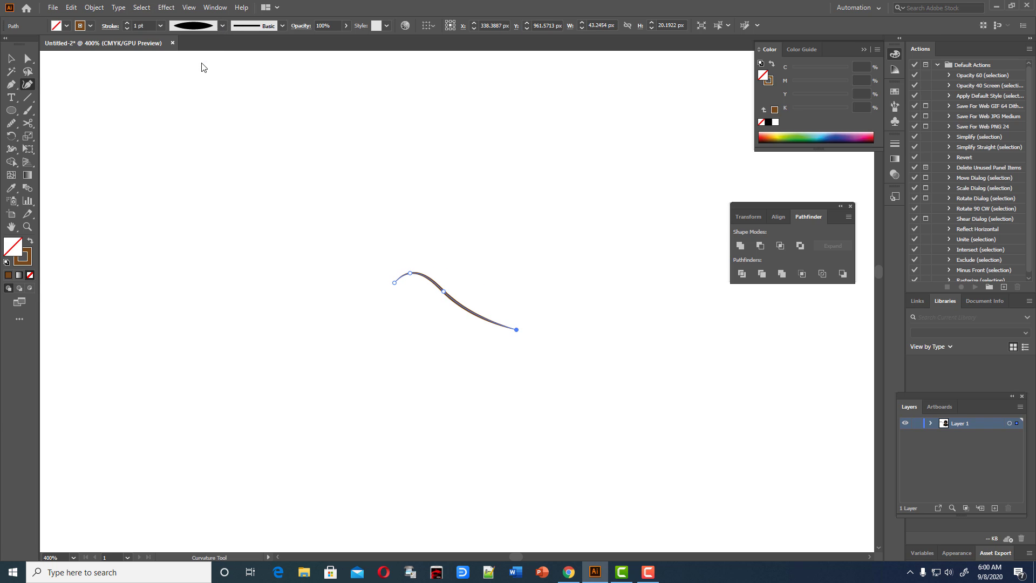
{"action": "double_click", "coordinate": [139, 25]}
{"action": "type", "text": "5"}
{"action": "key", "text": "Return"}
{"action": "key", "text": "Down"}
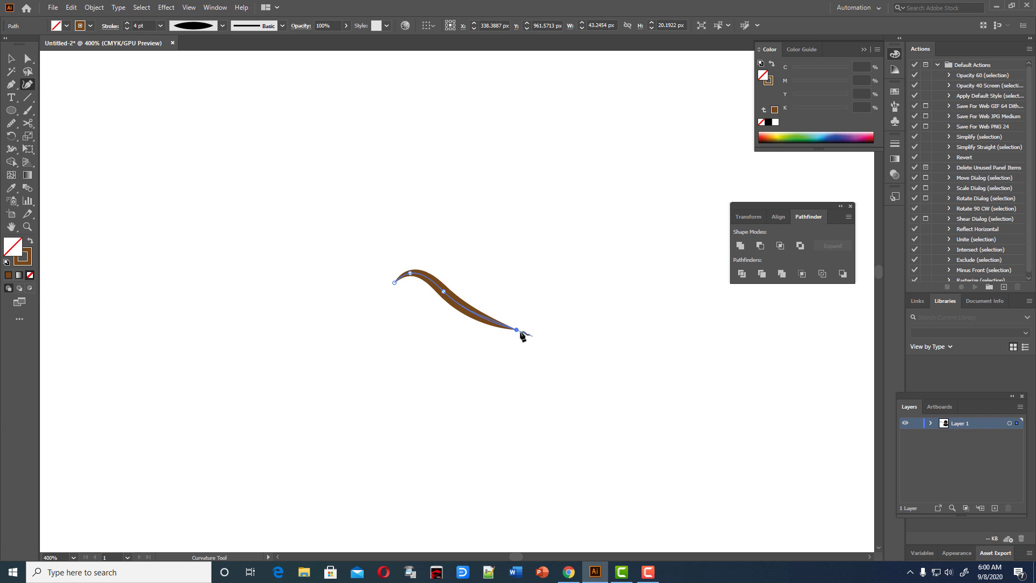
- Add an anchor near the lower end and adjust the curve's bend into a gentle S
{"action": "left_click", "coordinate": [487, 326]}
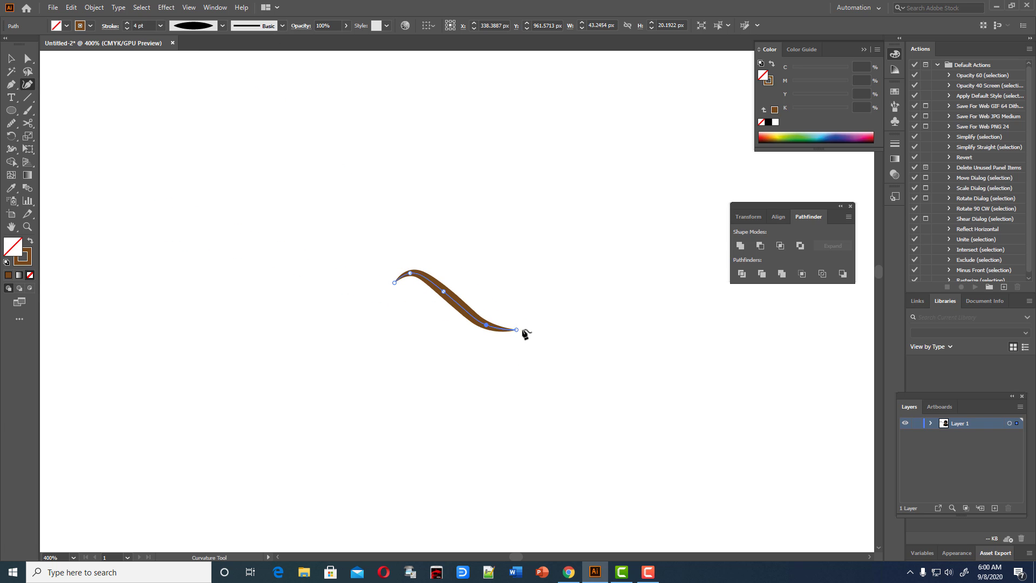
{"action": "left_click", "coordinate": [518, 327]}
{"action": "left_click_drag", "start_coordinate": [487, 326], "coordinate": [490, 324]}
{"action": "key", "text": "v"}
{"action": "left_click", "coordinate": [86, 83]}
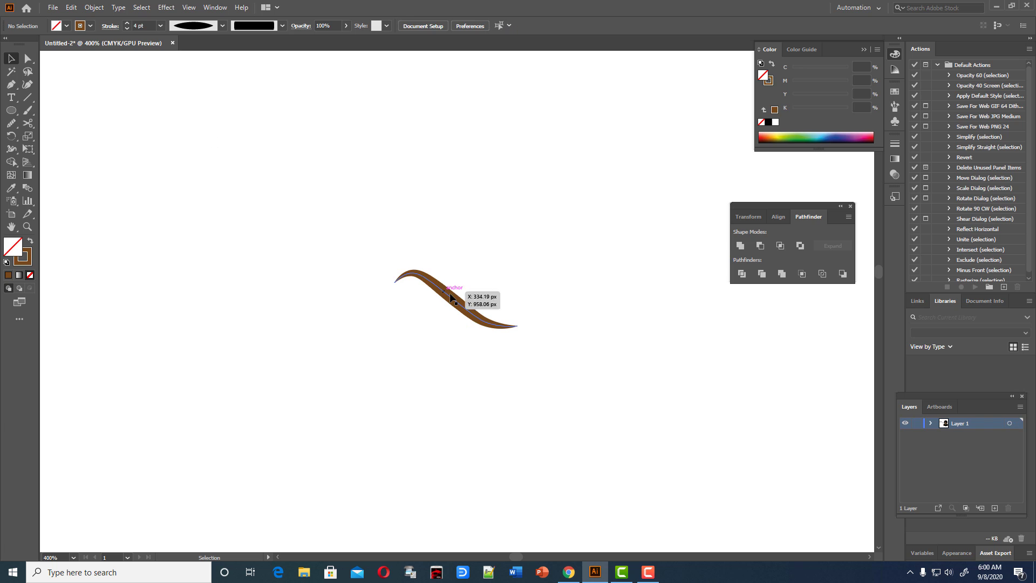
{"action": "left_click", "coordinate": [451, 298]}
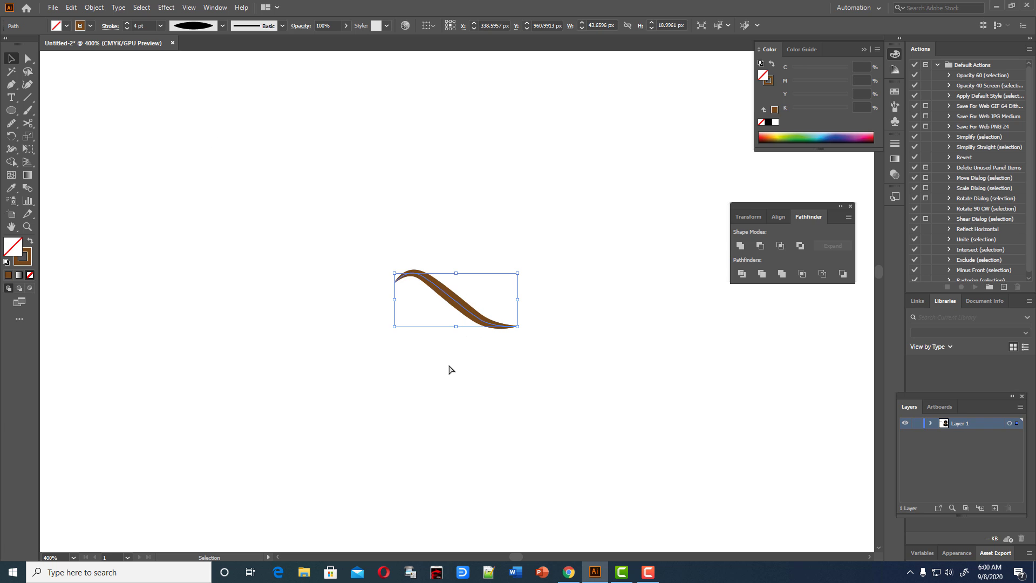
- Reflect a vertical copy of the nose curve and place it against the original
{"action": "right_click", "coordinate": [473, 318]}
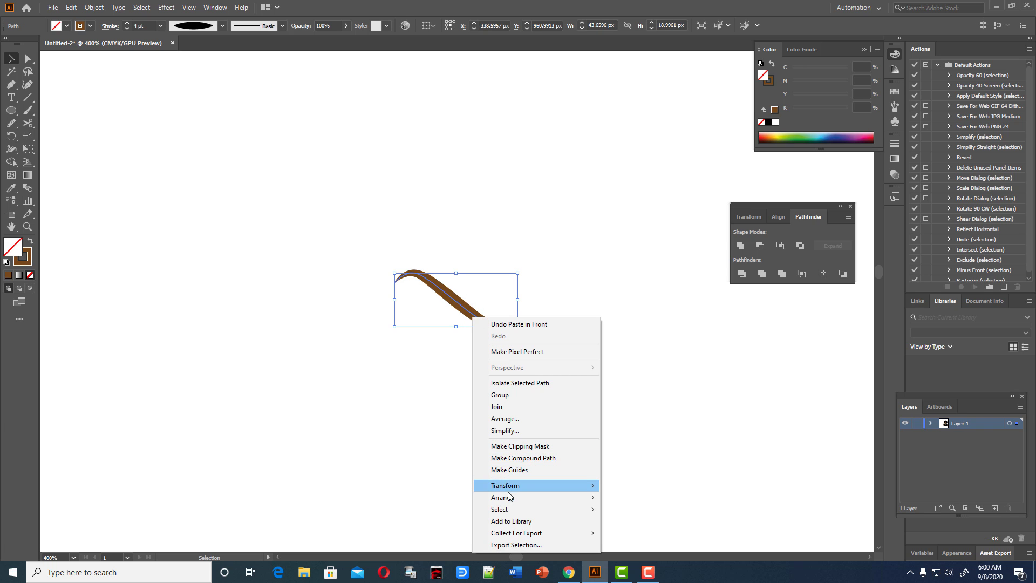
{"action": "mouse_move", "coordinate": [535, 485]}
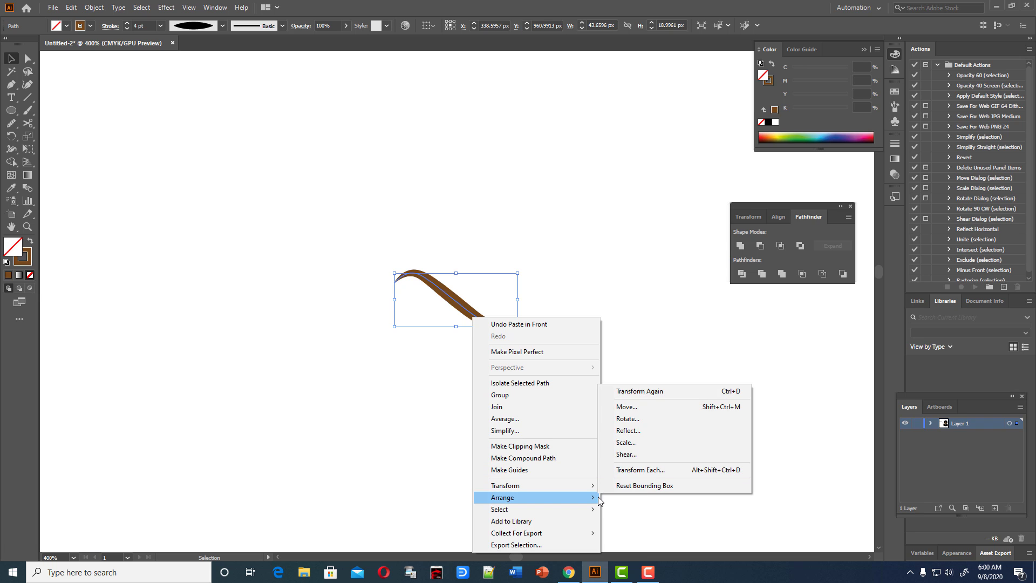
{"action": "left_click", "coordinate": [632, 431]}
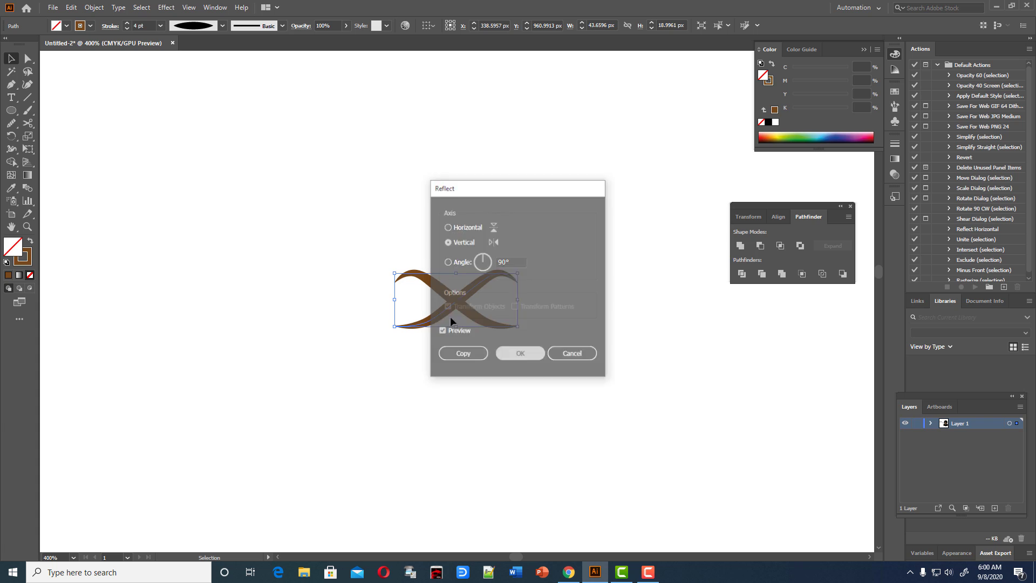
{"action": "key", "text": "Return"}
{"action": "left_click_drag", "start_coordinate": [456, 321], "coordinate": [529, 316]}
{"action": "left_click", "coordinate": [569, 382]}
{"action": "left_click", "coordinate": [569, 387]}
- Join both curve halves into one symmetric path
{"action": "left_click_drag", "start_coordinate": [361, 228], "coordinate": [690, 400]}
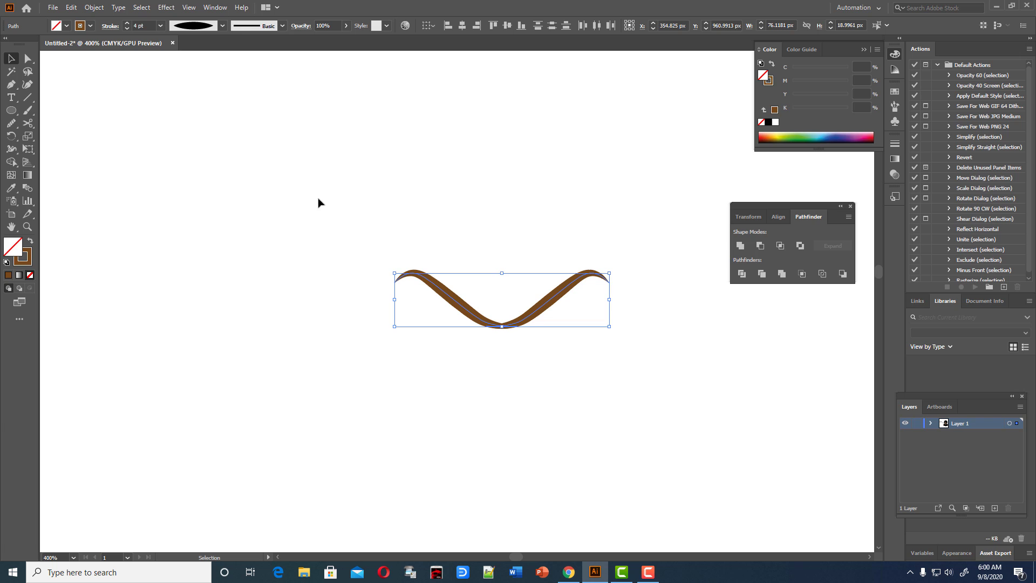
{"action": "right_click", "coordinate": [481, 319]}
{"action": "left_click", "coordinate": [516, 400]}
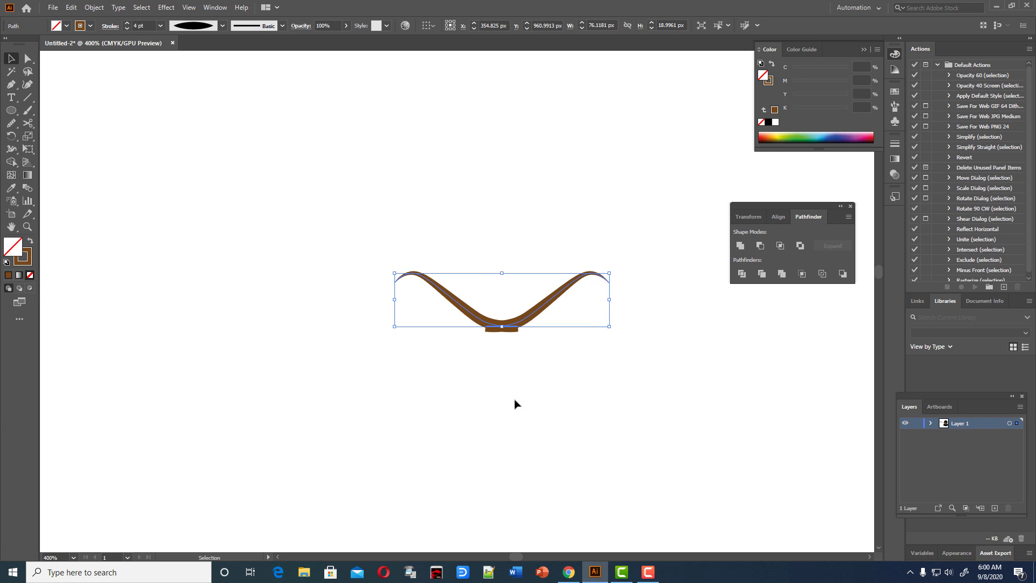
- Delete the extra bottom anchor from the wave path and smooth its lower right curve
{"action": "left_click", "coordinate": [505, 340]}
{"action": "left_click", "coordinate": [507, 330]}
{"action": "left_click", "coordinate": [27, 87]}
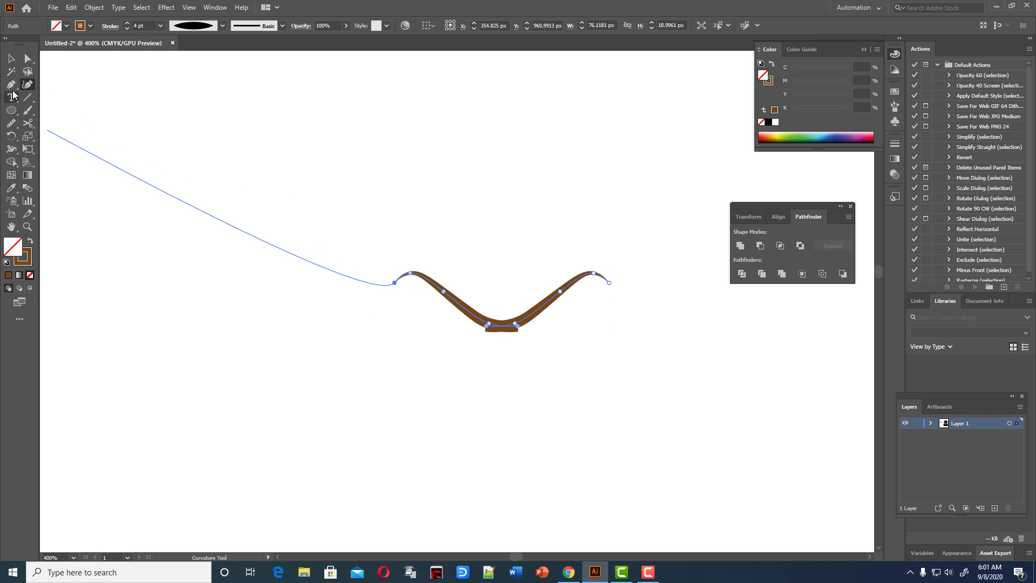
{"action": "left_click_drag", "start_coordinate": [11, 89], "coordinate": [65, 108]}
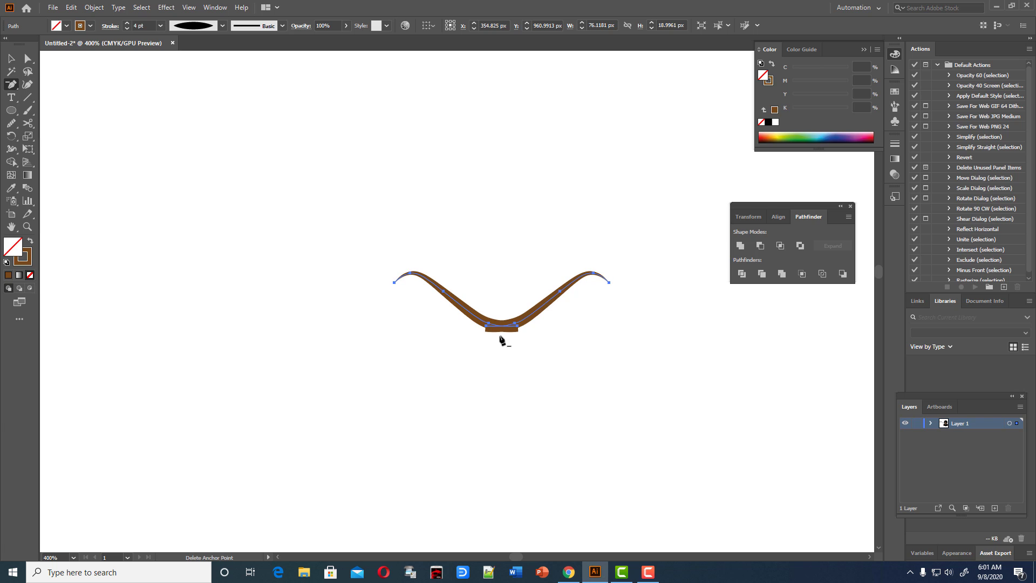
{"action": "left_click", "coordinate": [490, 326]}
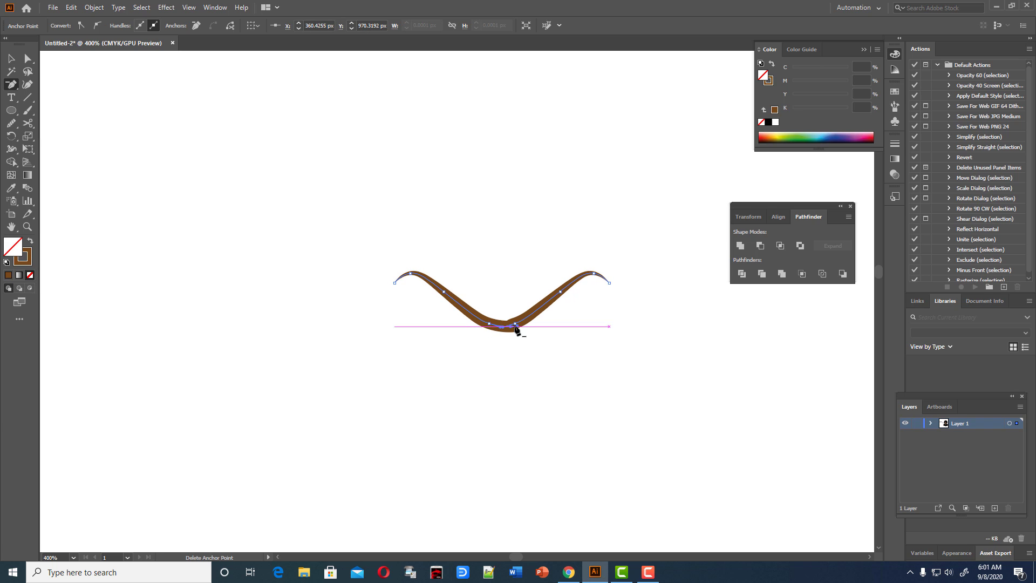
{"action": "left_click", "coordinate": [27, 84]}
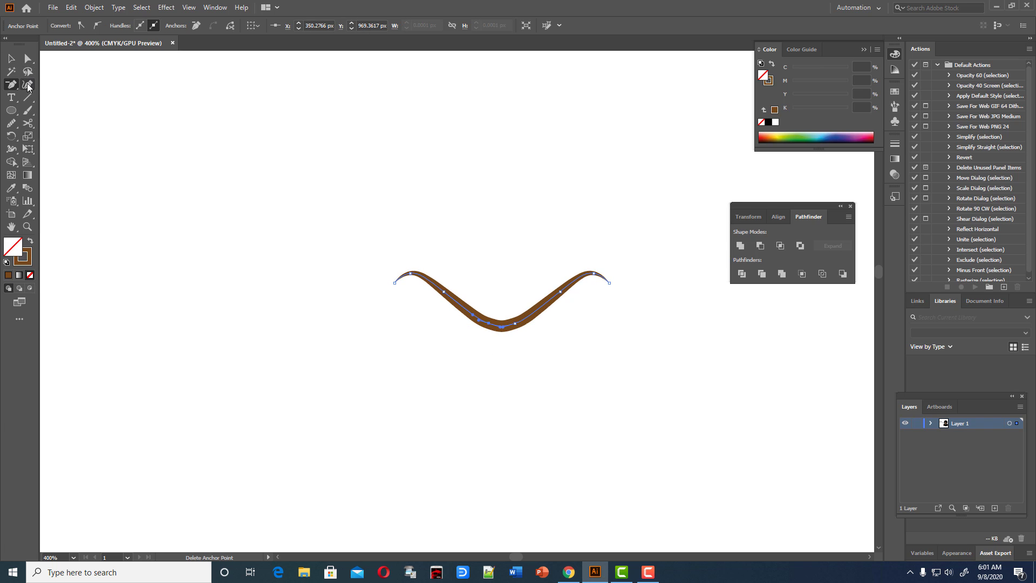
{"action": "left_click_drag", "start_coordinate": [11, 123], "coordinate": [65, 147]}
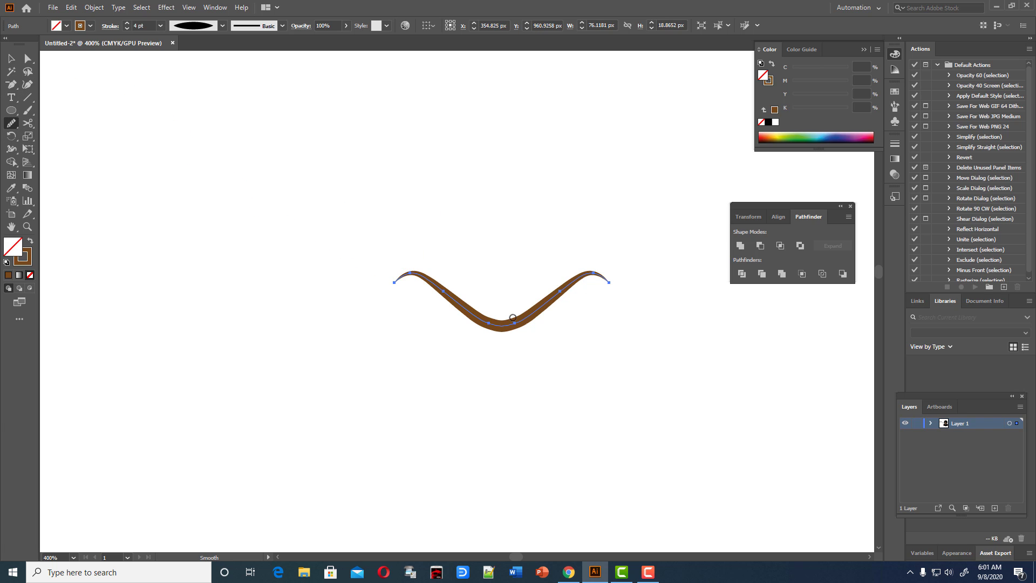
{"action": "left_click_drag", "start_coordinate": [523, 326], "coordinate": [507, 325]}
- Squash the wave to about 13.7 px tall and pull its right end slightly inward
{"action": "key", "text": "v"}
{"action": "left_click", "coordinate": [284, 171]}
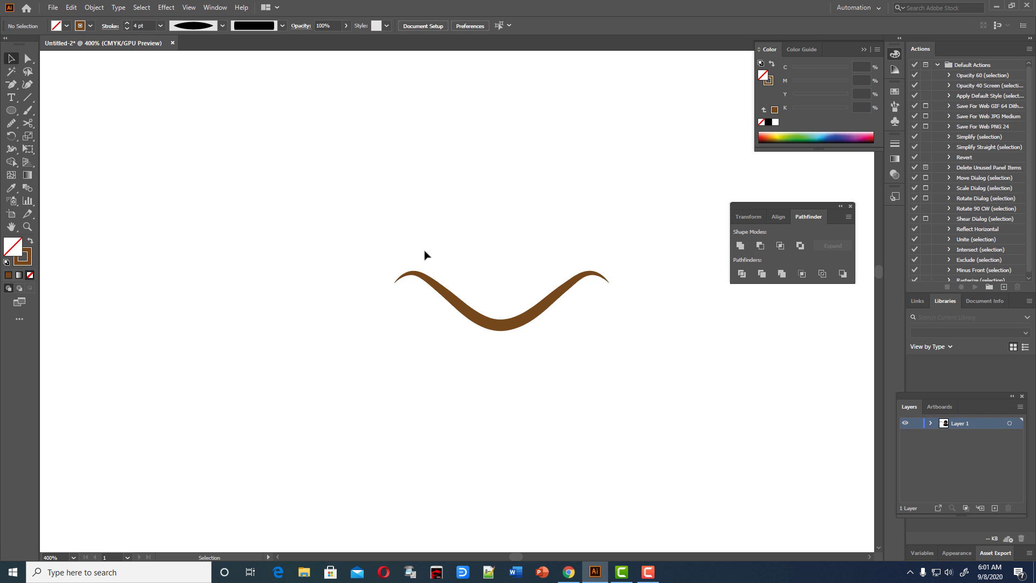
{"action": "left_click", "coordinate": [523, 329]}
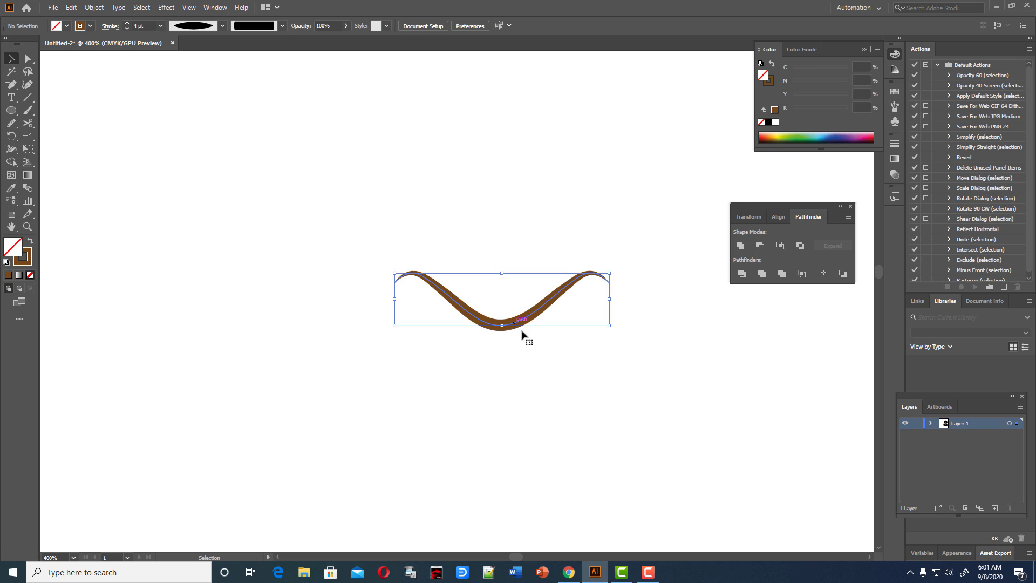
{"action": "left_click", "coordinate": [27, 85]}
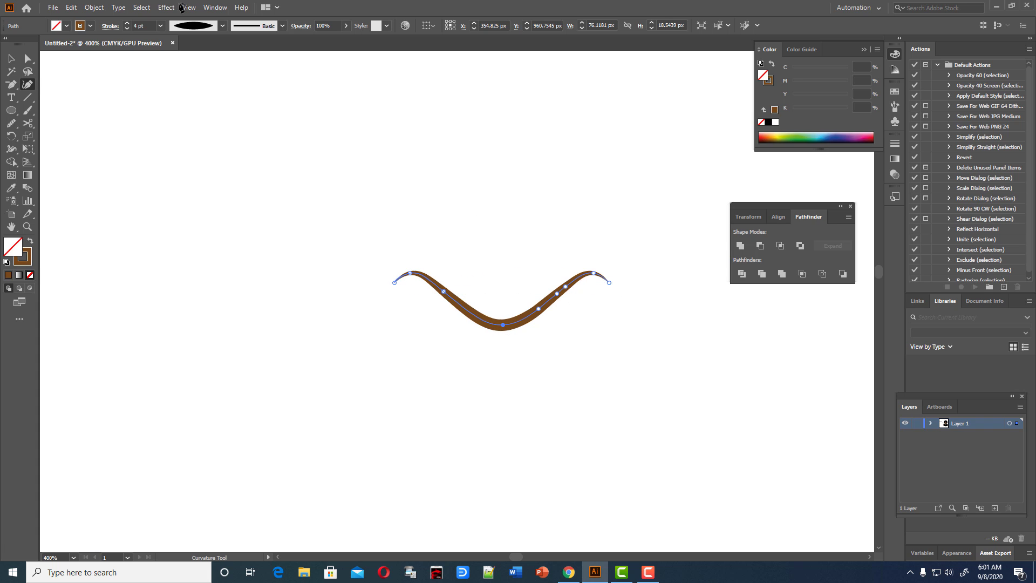
{"action": "left_click", "coordinate": [430, 211]}
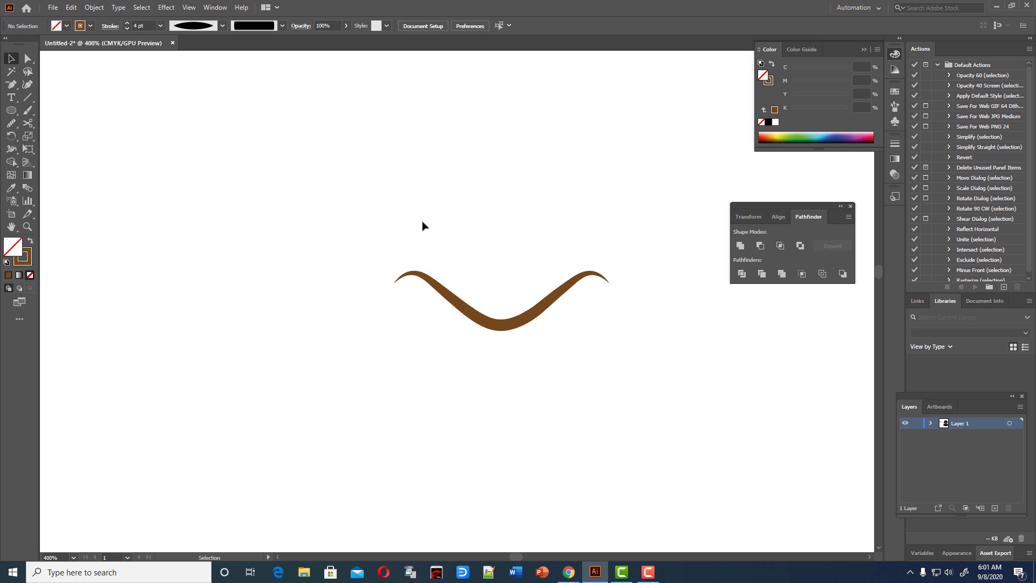
{"action": "left_click_drag", "start_coordinate": [383, 233], "coordinate": [700, 412]}
{"action": "left_click_drag", "start_coordinate": [502, 274], "coordinate": [502, 287]}
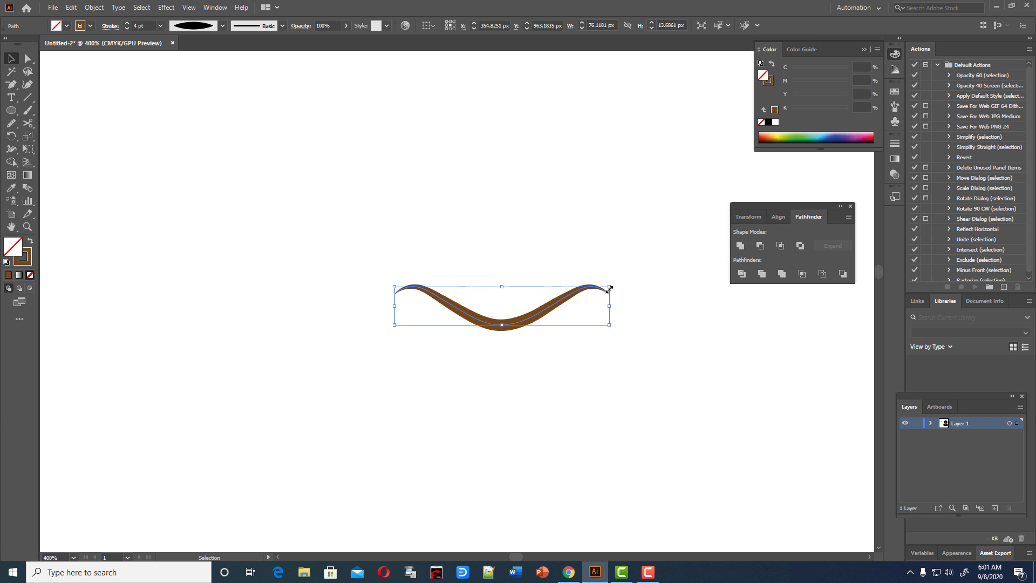
{"action": "left_click_drag", "start_coordinate": [611, 307], "coordinate": [601, 307]}
- Place the wave just above the lips on the portrait's face
{"action": "left_click", "coordinate": [551, 370]}
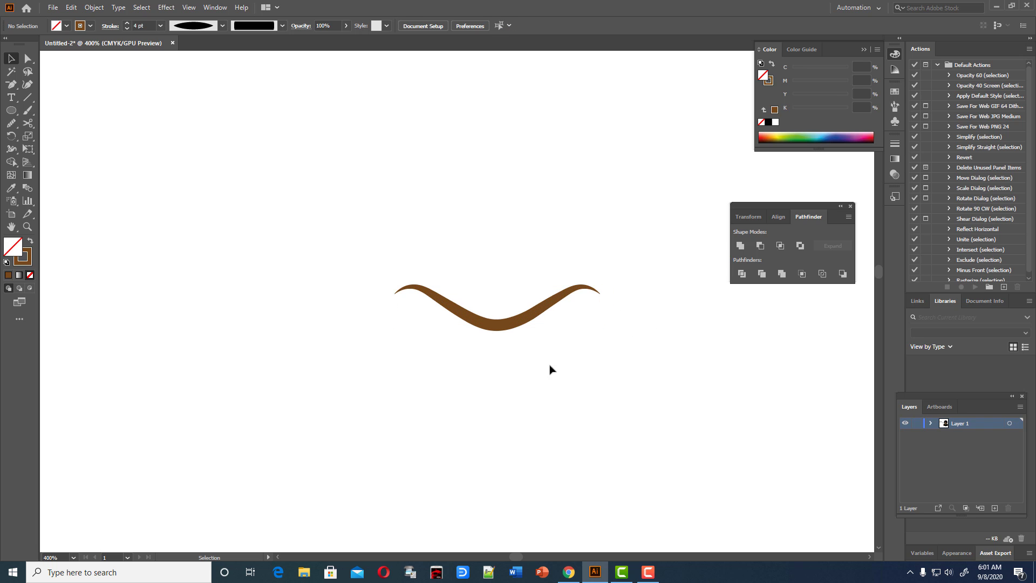
{"action": "key", "text": "ctrl+1"}
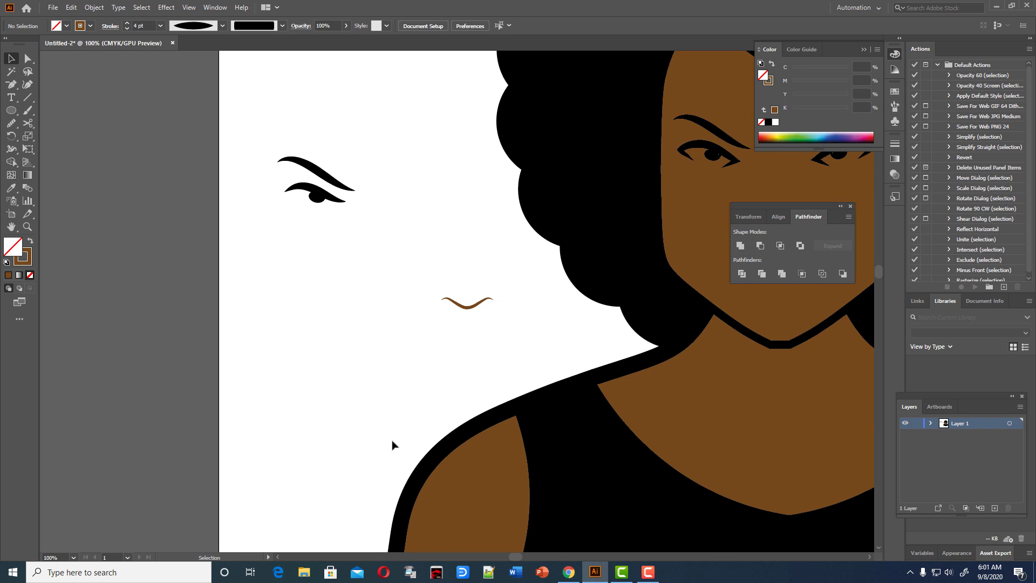
{"action": "scroll", "coordinate": [393, 445], "scroll_direction": "up", "scroll_amount": 1}
{"action": "scroll", "coordinate": [524, 556], "scroll_direction": "right", "scroll_amount": 3}
{"action": "scroll", "coordinate": [528, 555], "scroll_direction": "right", "scroll_amount": 5}
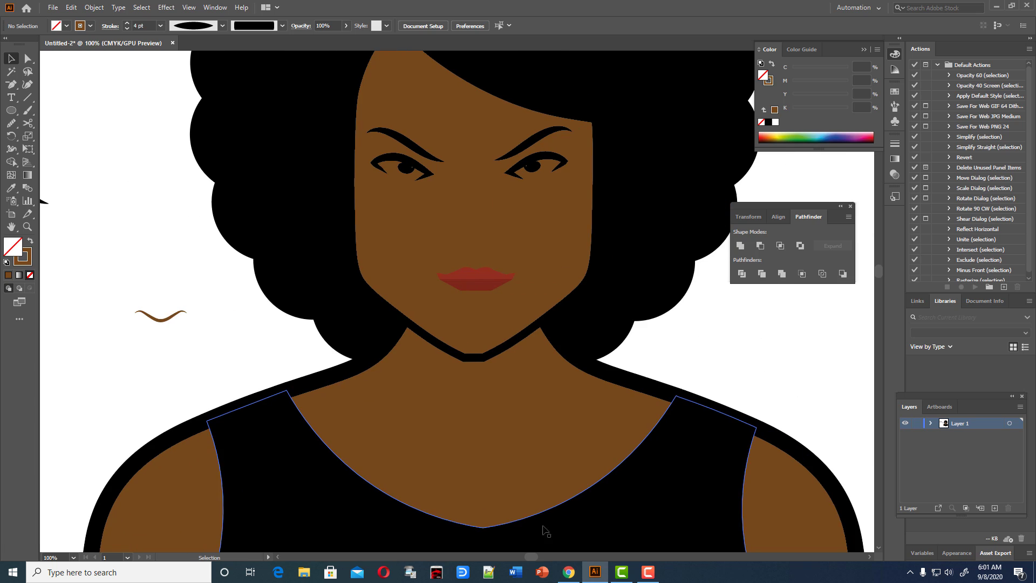
{"action": "left_click_drag", "start_coordinate": [178, 318], "coordinate": [487, 252]}
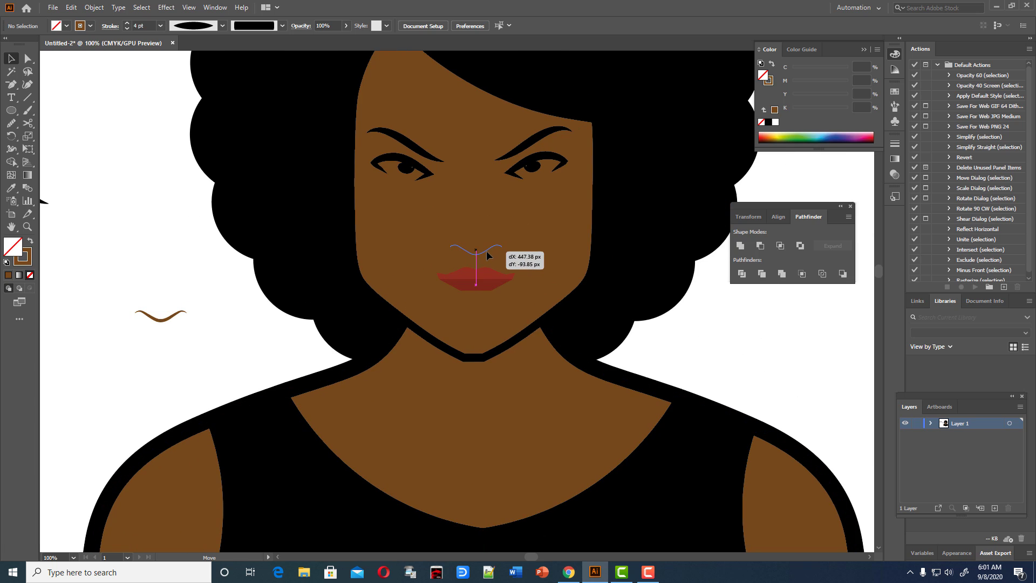
{"action": "left_click_drag", "start_coordinate": [486, 250], "coordinate": [486, 250]}
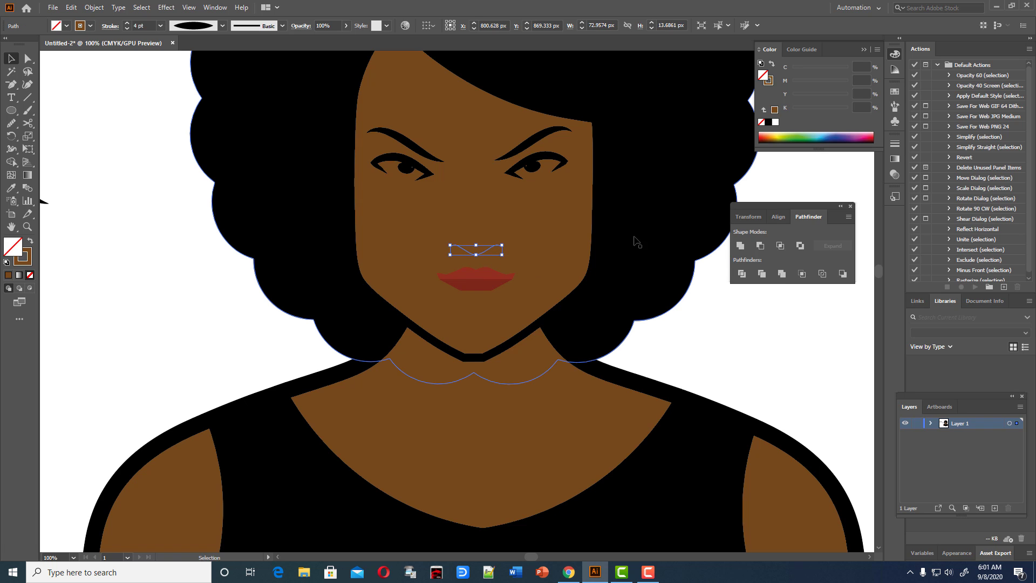
- Change the nose stroke to a darker brown in the Color Picker
{"action": "double_click", "coordinate": [28, 255]}
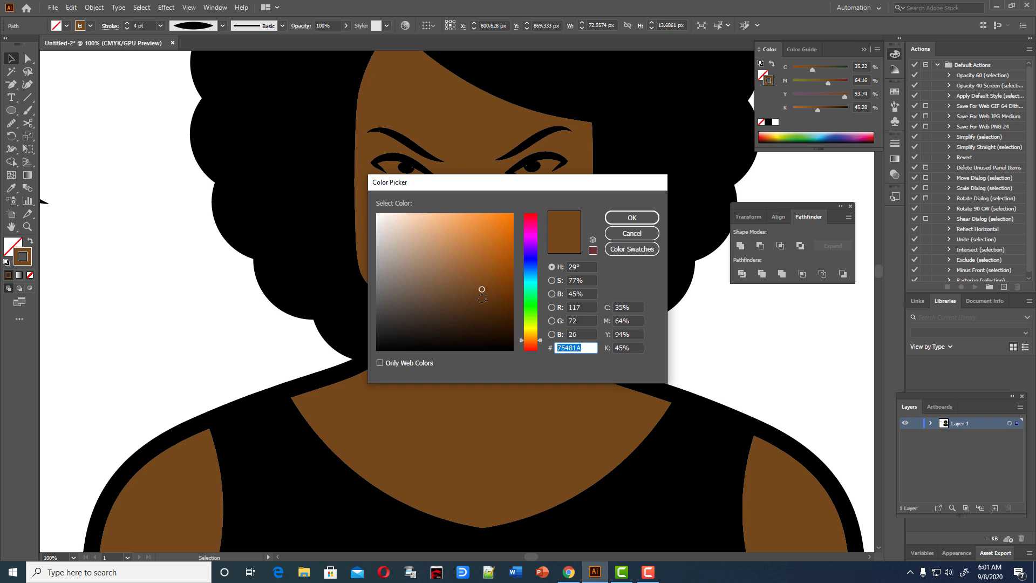
{"action": "left_click_drag", "start_coordinate": [482, 299], "coordinate": [493, 313]}
{"action": "left_click", "coordinate": [626, 217]}
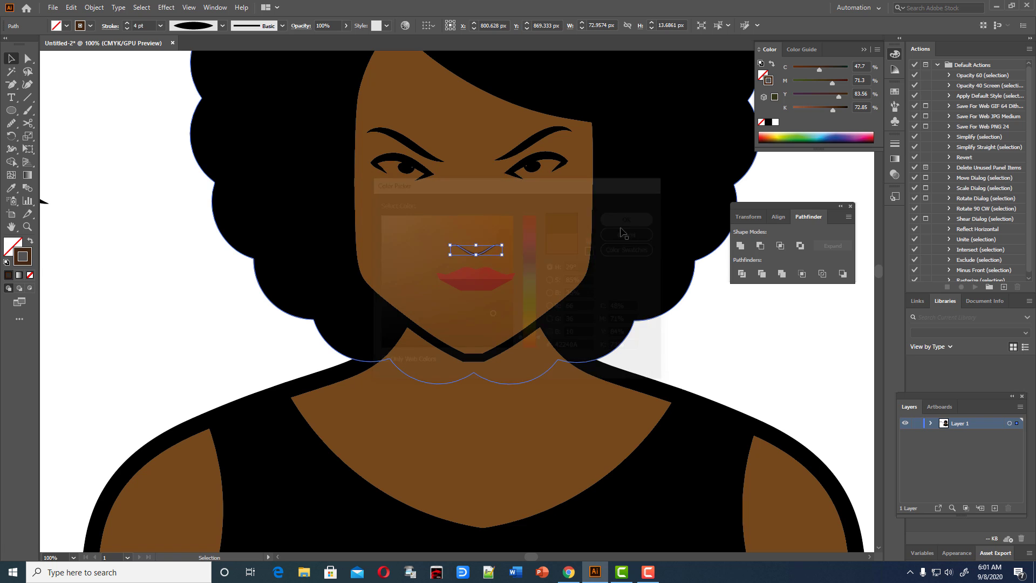
{"action": "scroll", "coordinate": [139, 25], "scroll_direction": "up", "scroll_amount": 2}
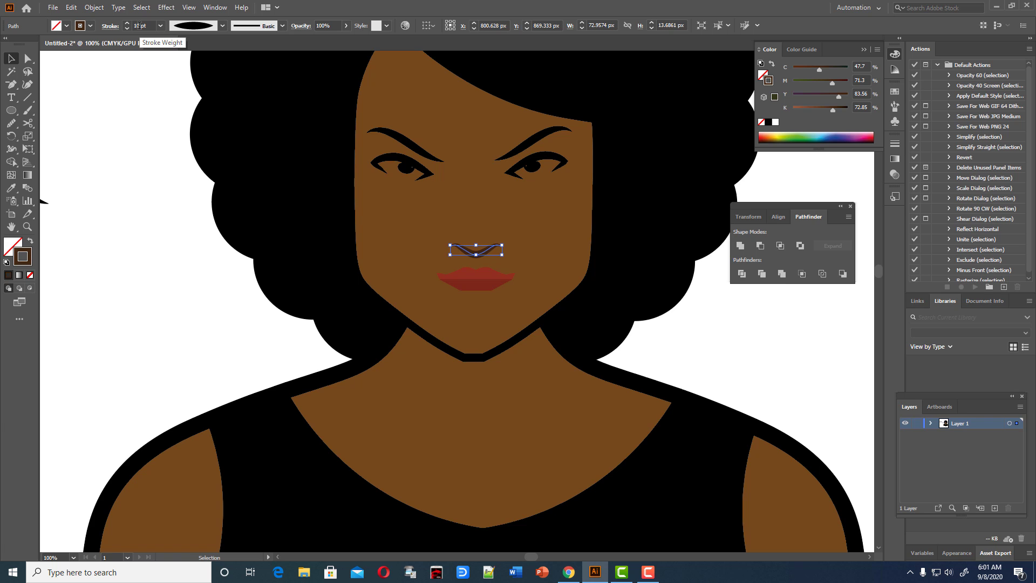
{"action": "left_click", "coordinate": [119, 108]}
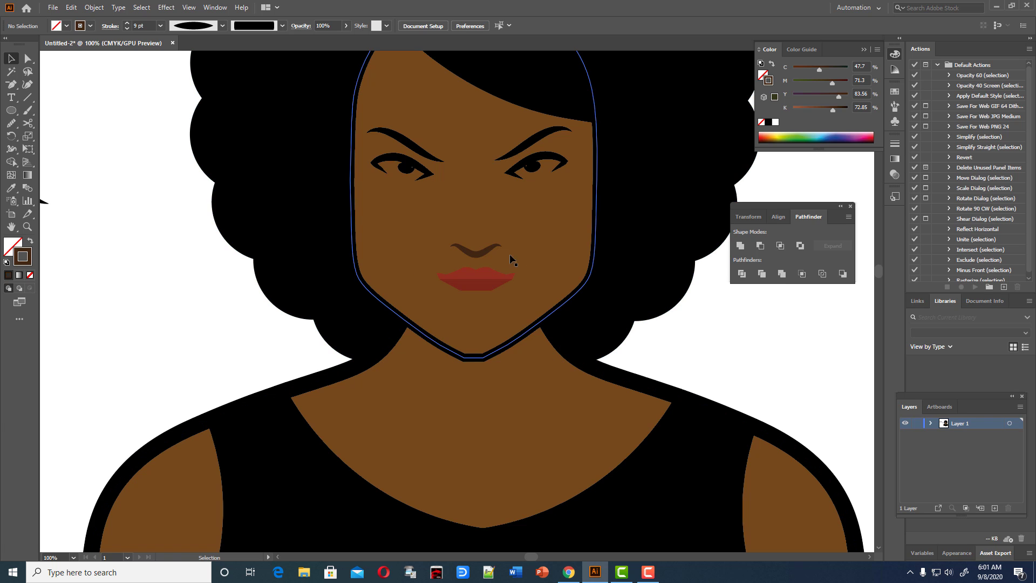
- Duplicate the nose just above itself at 40% opacity and nudge it up slightly
{"action": "left_click_drag", "start_coordinate": [480, 253], "coordinate": [488, 252]}
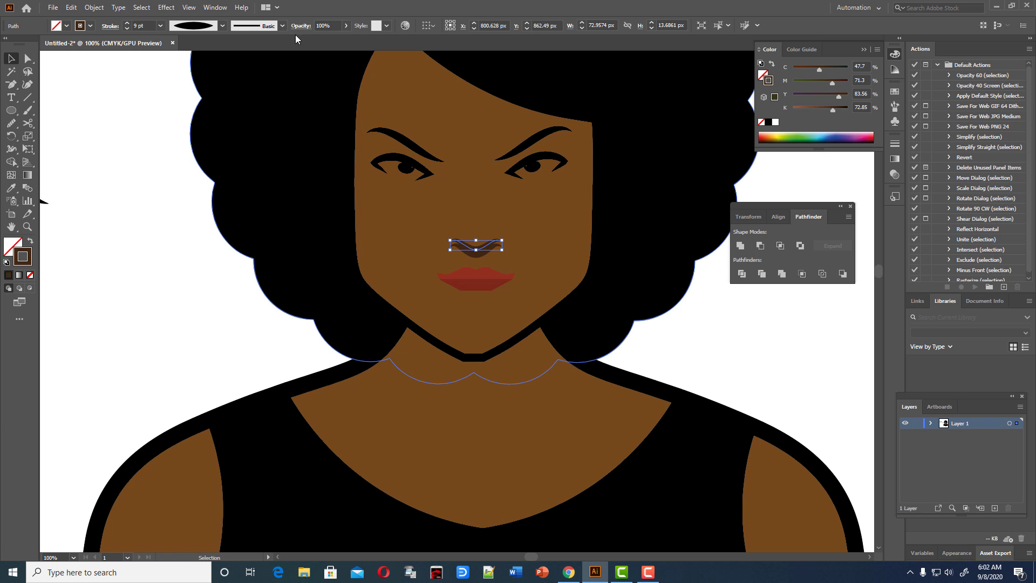
{"action": "left_click", "coordinate": [345, 26]}
{"action": "left_click_drag", "start_coordinate": [333, 41], "coordinate": [319, 39]}
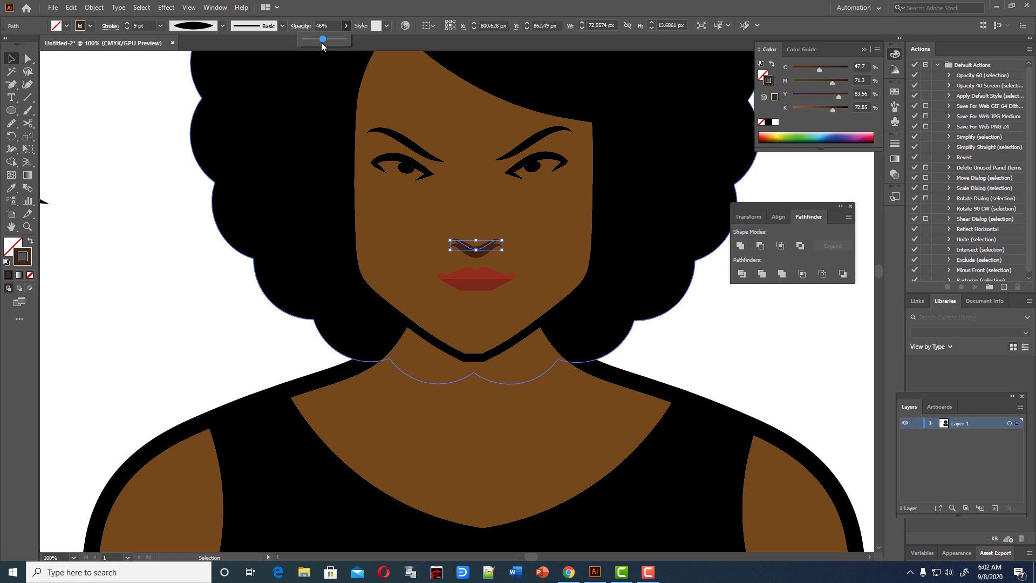
{"action": "left_click", "coordinate": [652, 340]}
{"action": "left_click", "coordinate": [493, 253]}
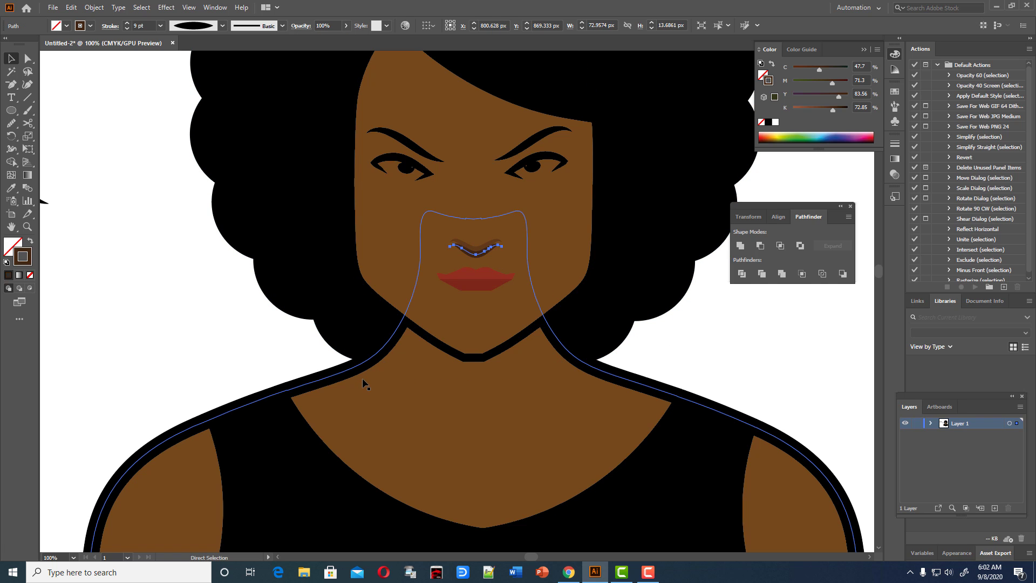
{"action": "key", "text": "shift+Up"}
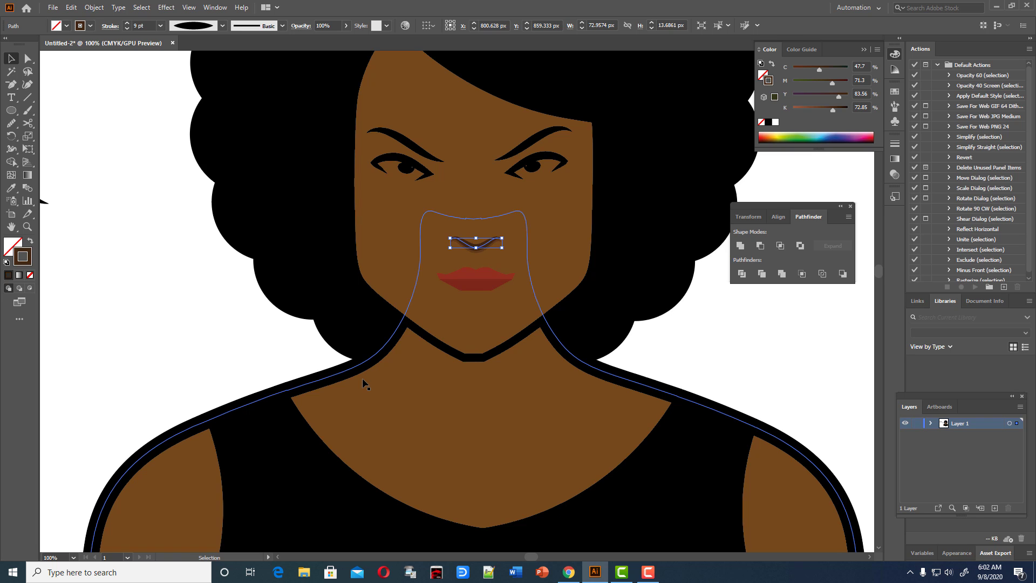
{"action": "left_click", "coordinate": [709, 378]}
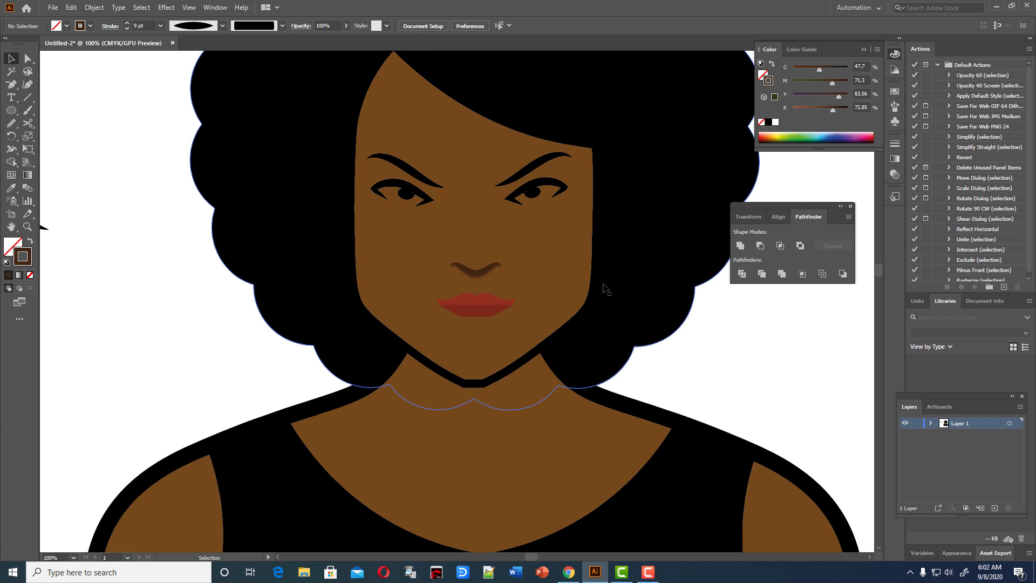
{"action": "scroll", "coordinate": [662, 267], "scroll_direction": "up", "scroll_amount": 2}
- Select the face shape and inspect its anchor points
{"action": "left_click", "coordinate": [12, 85]}
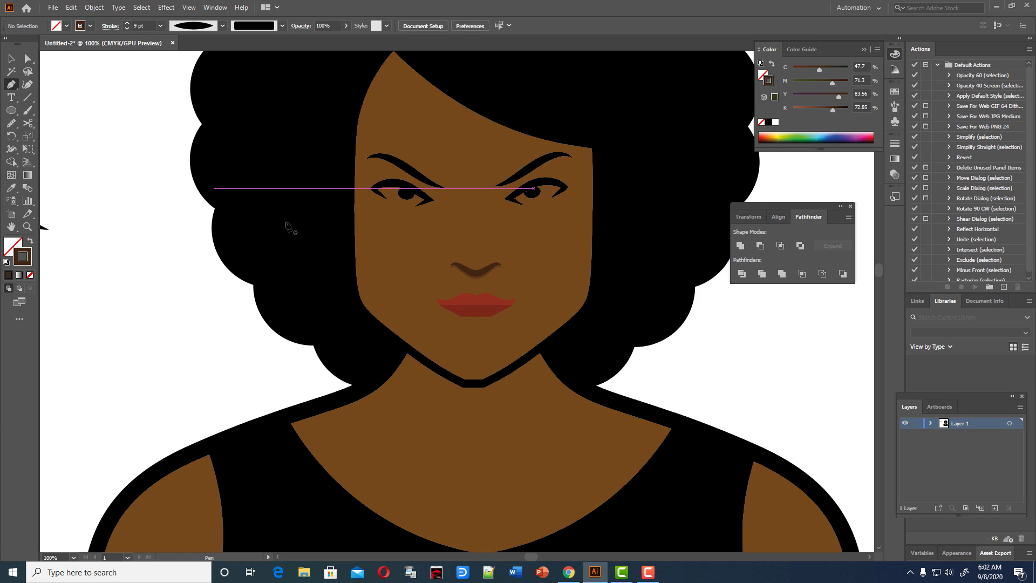
{"action": "scroll", "coordinate": [289, 226], "scroll_direction": "up", "scroll_amount": 4}
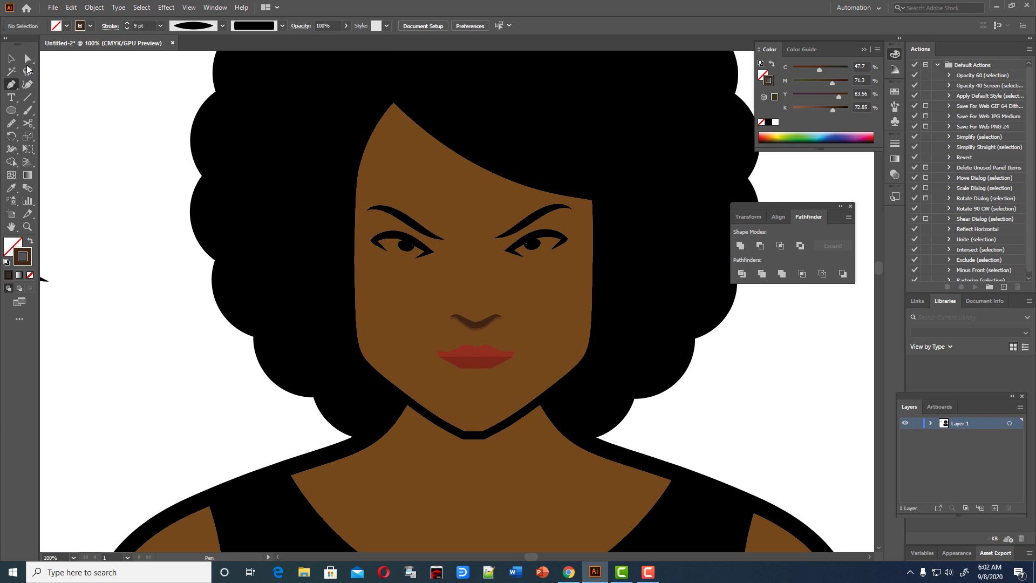
{"action": "left_click", "coordinate": [11, 58]}
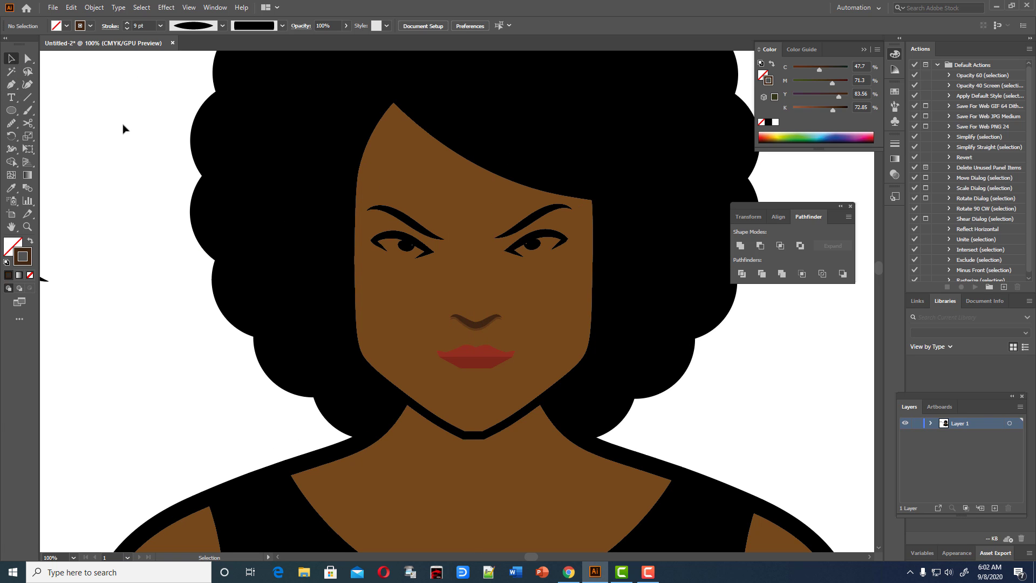
{"action": "left_click", "coordinate": [393, 196]}
{"action": "key", "text": "a"}
{"action": "key", "text": "ctrl+shift+a"}
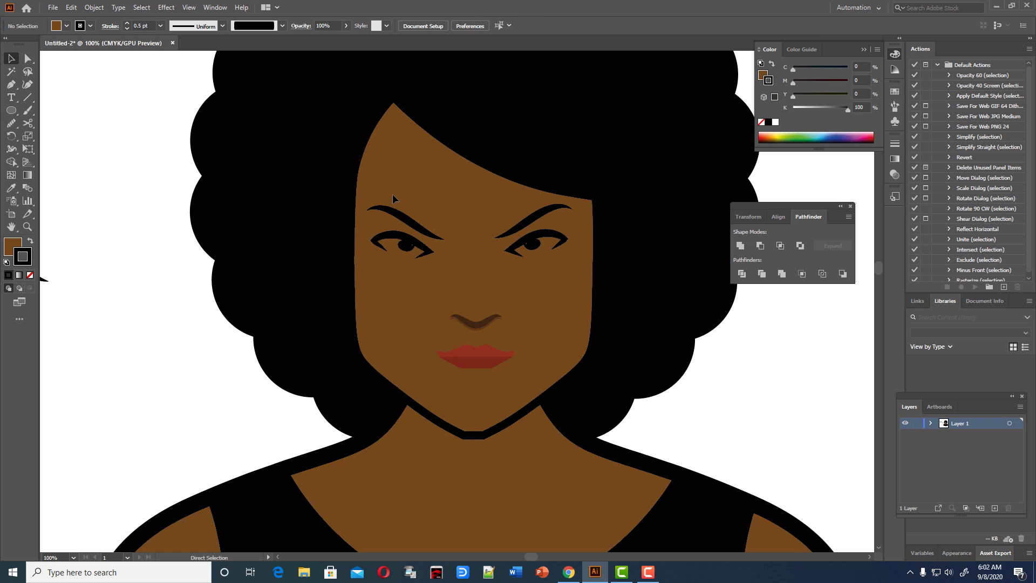
{"action": "key", "text": "v"}
- Shift the hair shape slightly and inspect its anchor points
{"action": "mouse_move", "coordinate": [368, 185]}
{"action": "left_mouse_down"}
{"action": "mouse_move", "coordinate": [359, 192]}
{"action": "mouse_move", "coordinate": [370, 184]}
{"action": "left_mouse_up"}
{"action": "scroll", "coordinate": [417, 375], "scroll_direction": "up", "scroll_amount": 2}
{"action": "scroll", "coordinate": [540, 216], "scroll_direction": "up", "scroll_amount": 2}
{"action": "scroll", "coordinate": [685, 178], "scroll_direction": "up", "scroll_amount": 1}
{"action": "scroll", "coordinate": [685, 178], "scroll_direction": "up", "scroll_amount": 1}
{"action": "key", "text": "a"}
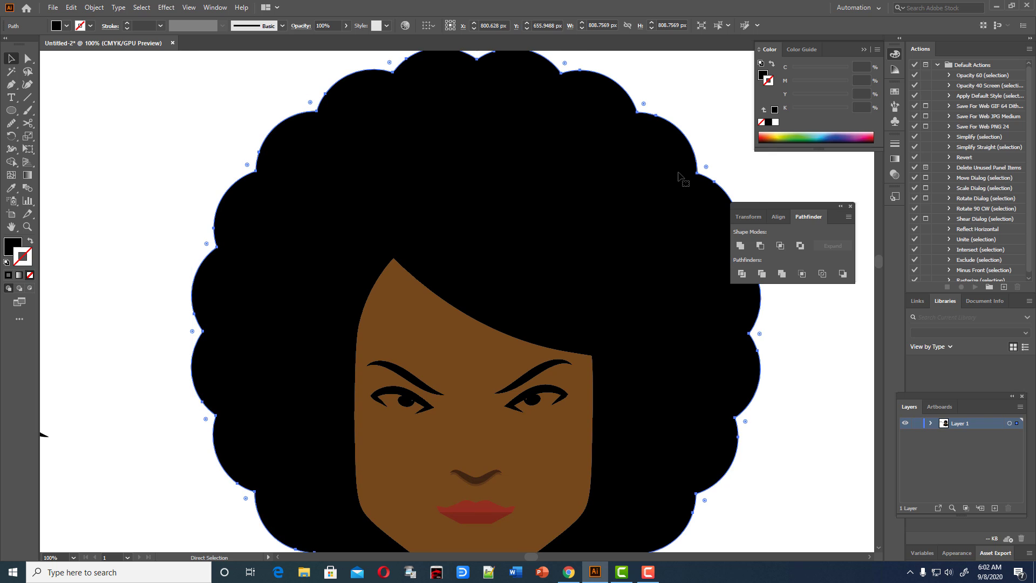
{"action": "key", "text": "v"}
{"action": "key", "text": "ctrl+shift+a"}
{"action": "scroll", "coordinate": [616, 202], "scroll_direction": "down", "scroll_amount": 2}
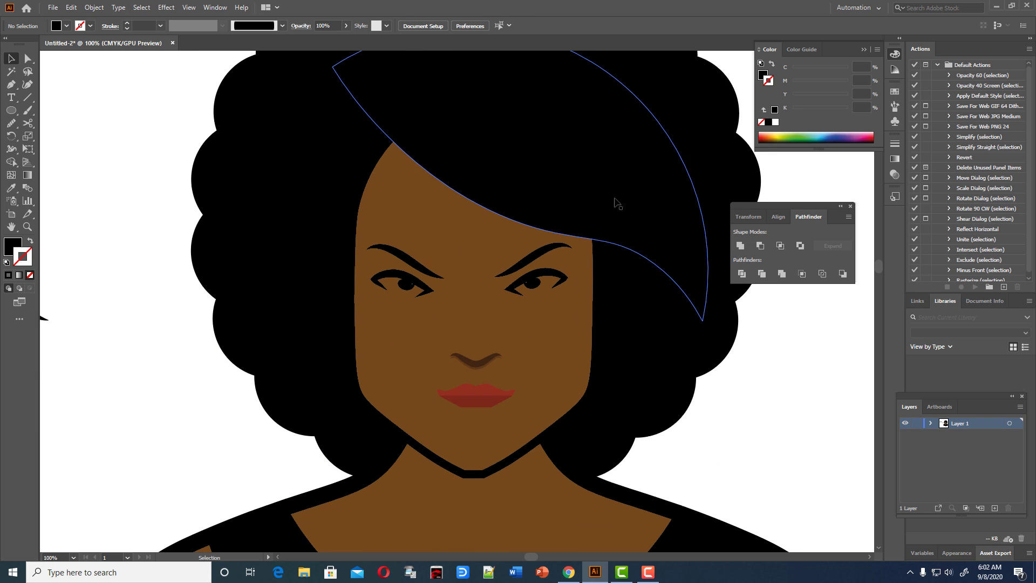
- Nudge the left and right eye groups into slightly adjusted positions
{"action": "left_click_drag", "start_coordinate": [451, 326], "coordinate": [480, 322]}
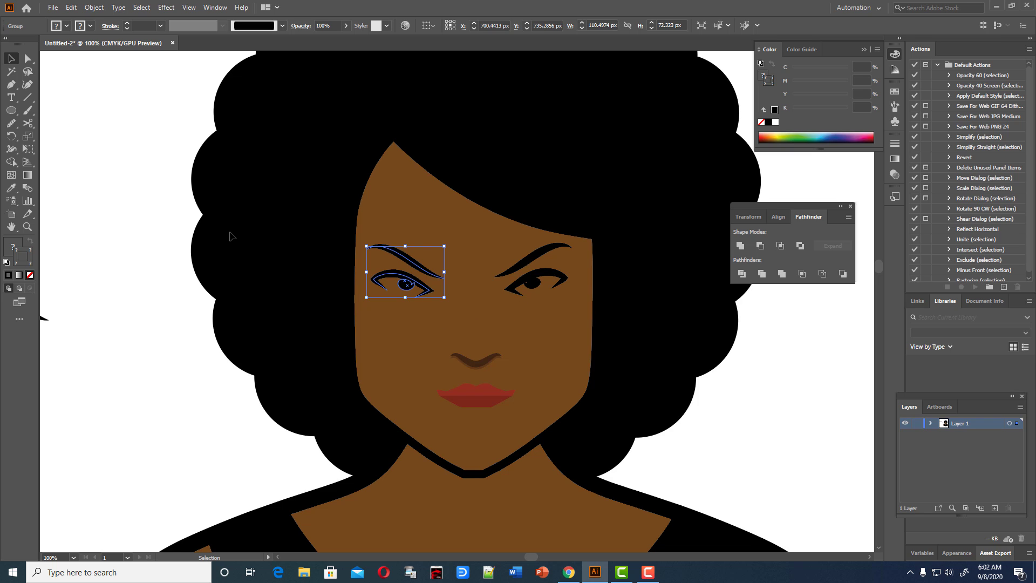
{"action": "key", "text": "shift+Right"}
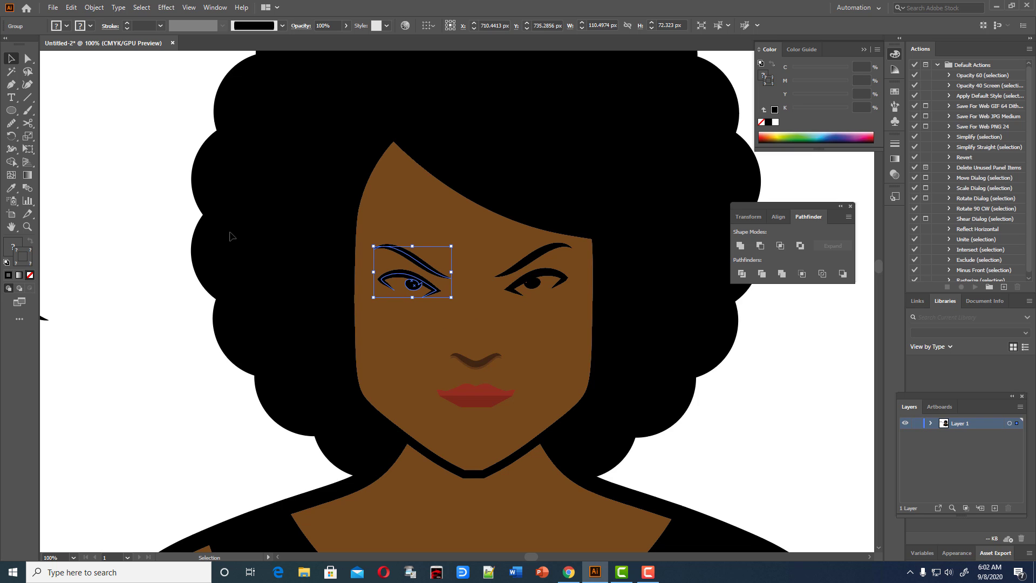
{"action": "left_click", "coordinate": [500, 242]}
{"action": "left_click_drag", "start_coordinate": [549, 301], "coordinate": [531, 330]}
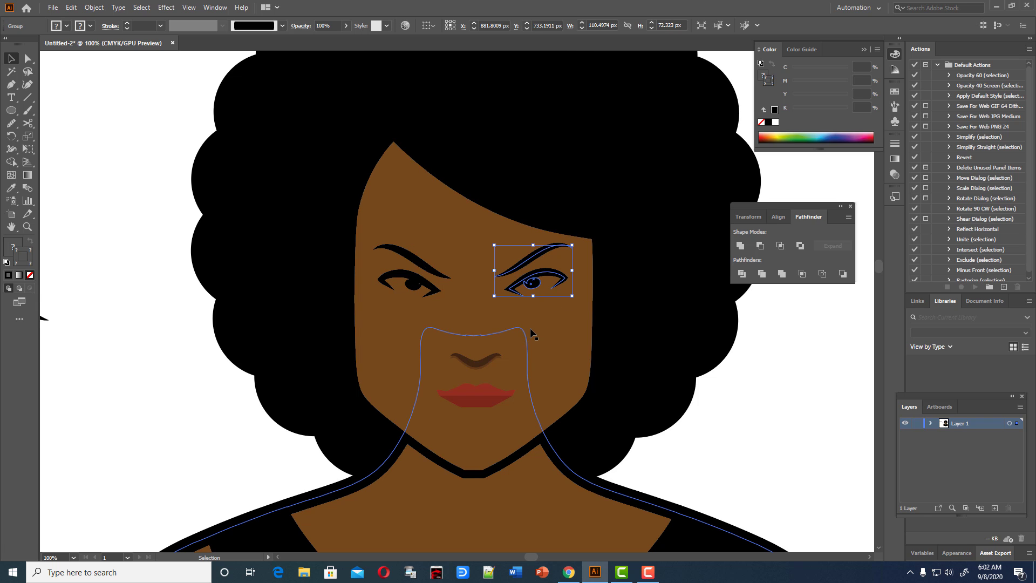
{"action": "key", "text": "shift+Left"}
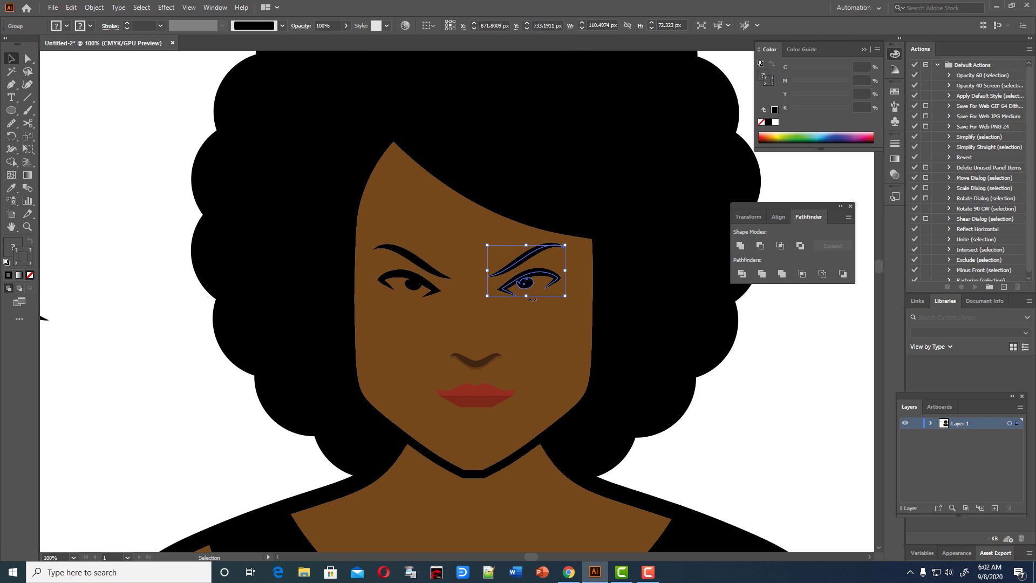
{"action": "left_click_drag", "start_coordinate": [521, 266], "coordinate": [526, 268]}
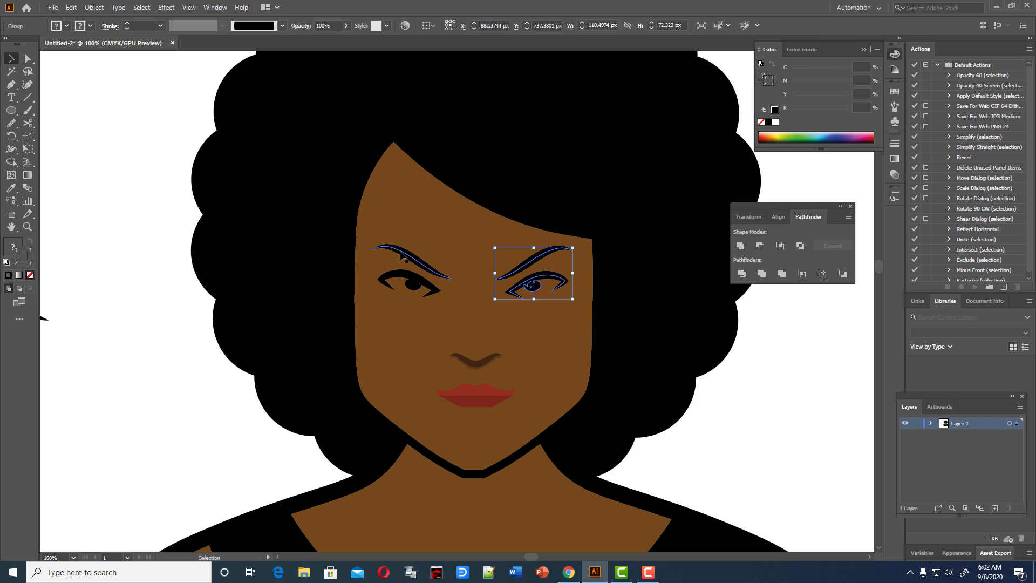
{"action": "left_click_drag", "start_coordinate": [445, 274], "coordinate": [455, 270]}
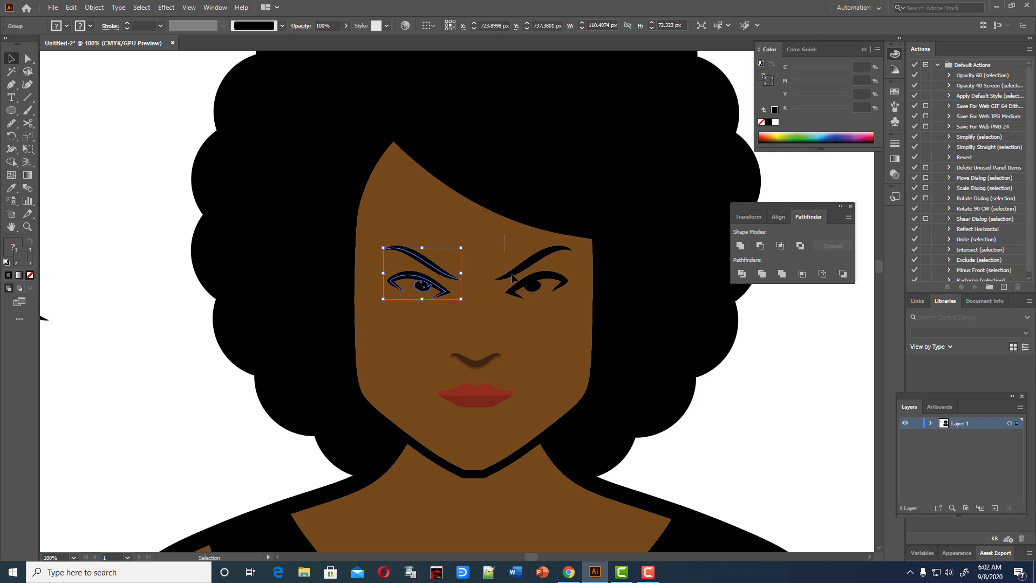
- Move the right eye-and-brow group onto blank canvas beside the hair
{"action": "left_click", "coordinate": [537, 282]}
{"action": "left_click_drag", "start_coordinate": [537, 281], "coordinate": [528, 281]}
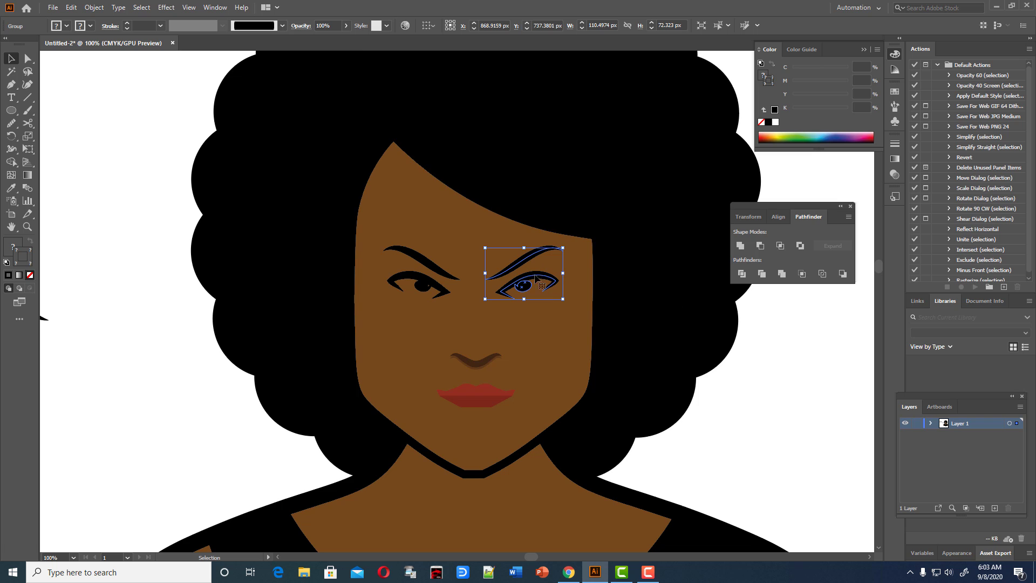
{"action": "left_click_drag", "start_coordinate": [533, 276], "coordinate": [801, 369]}
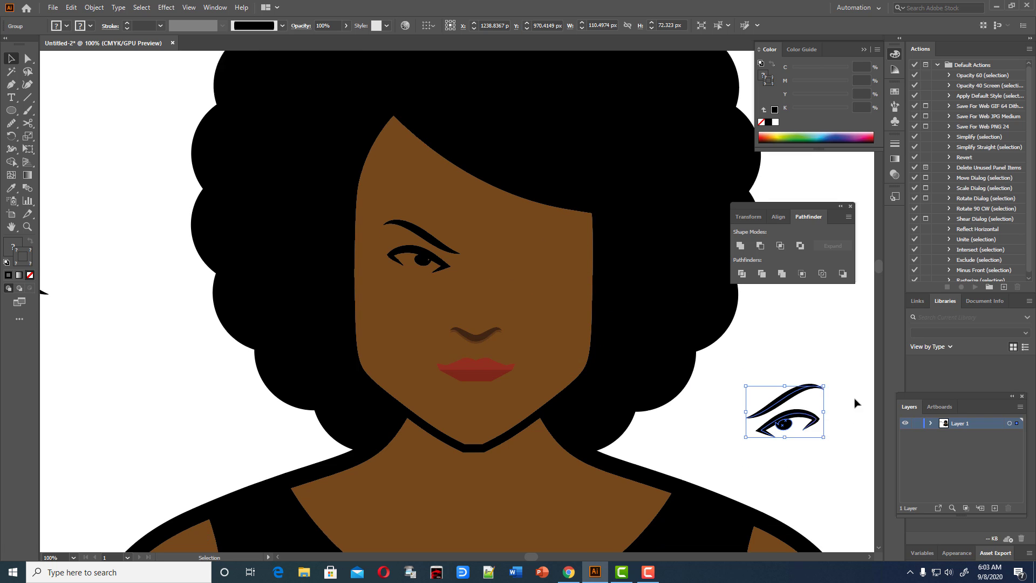
- Ungroup the spare eye, raise the eyebrow's middle and thin its inner end
{"action": "right_click", "coordinate": [791, 356]}
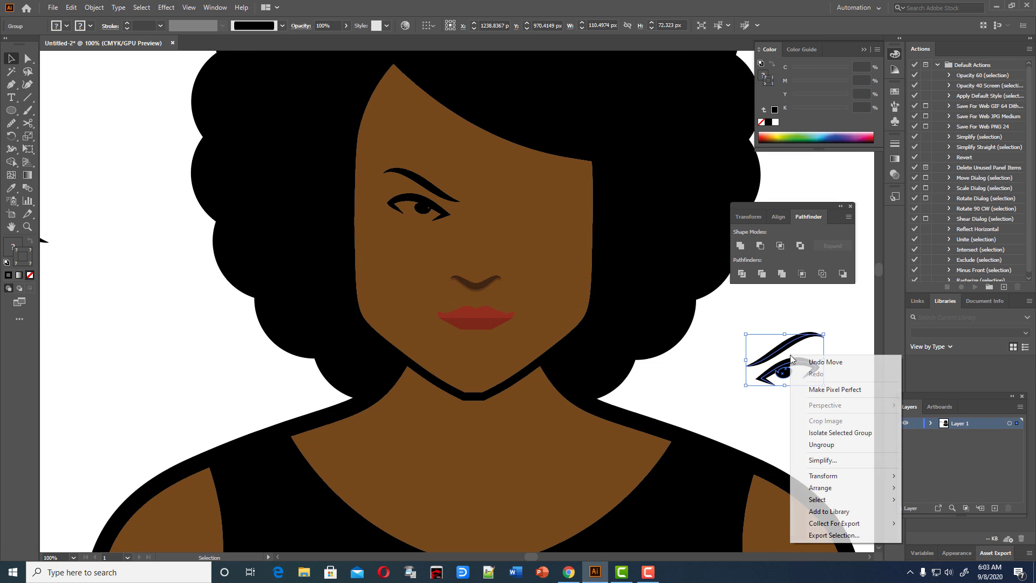
{"action": "left_click", "coordinate": [832, 445]}
{"action": "left_click", "coordinate": [821, 337]}
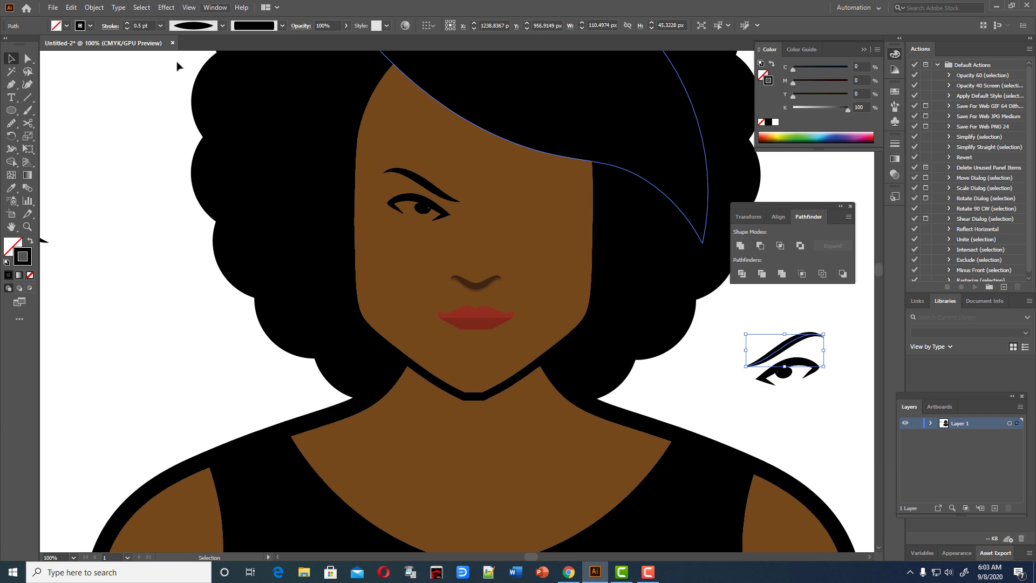
{"action": "left_click", "coordinate": [27, 84]}
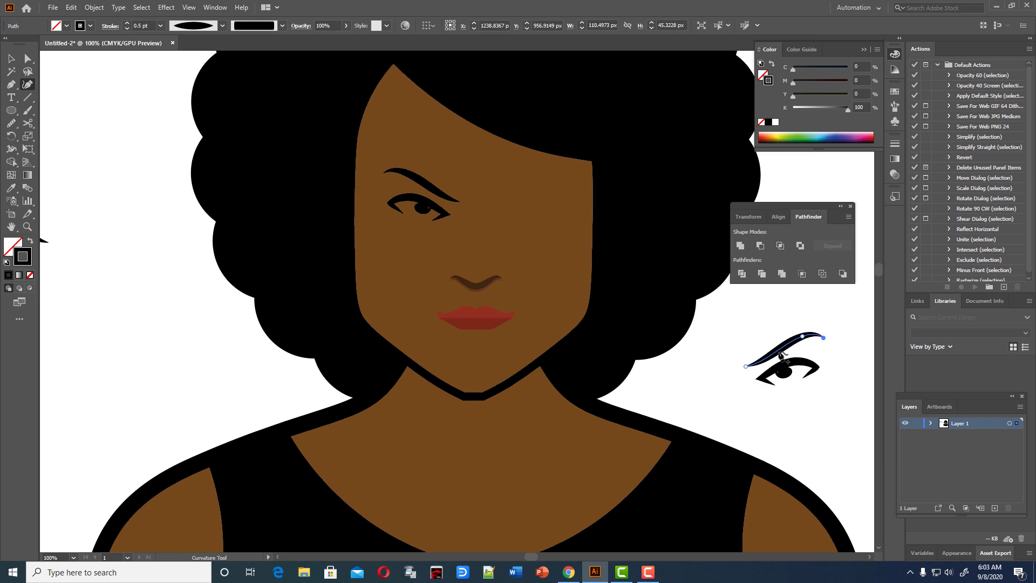
{"action": "left_click_drag", "start_coordinate": [783, 354], "coordinate": [784, 349]}
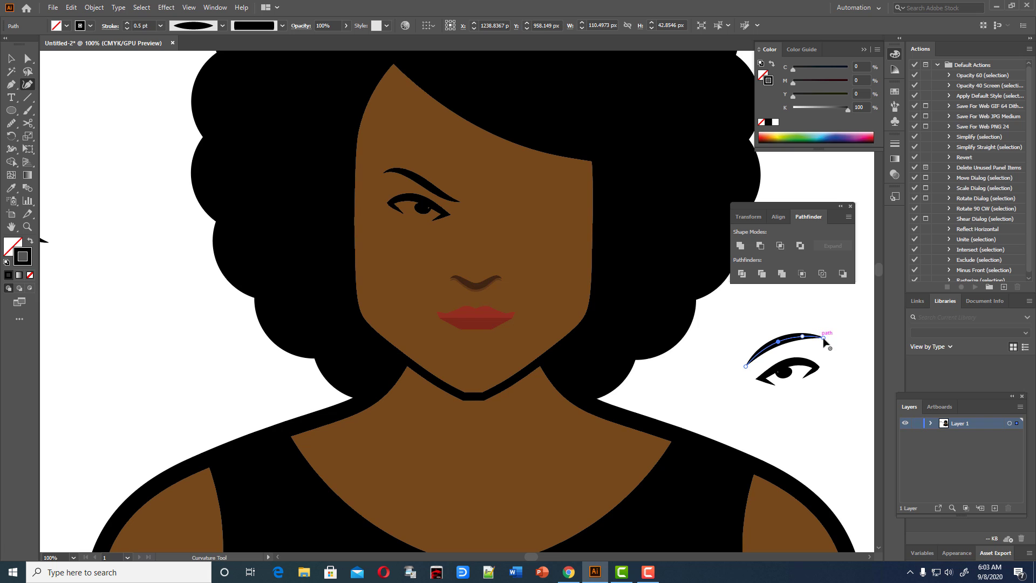
{"action": "left_click_drag", "start_coordinate": [828, 342], "coordinate": [830, 340]}
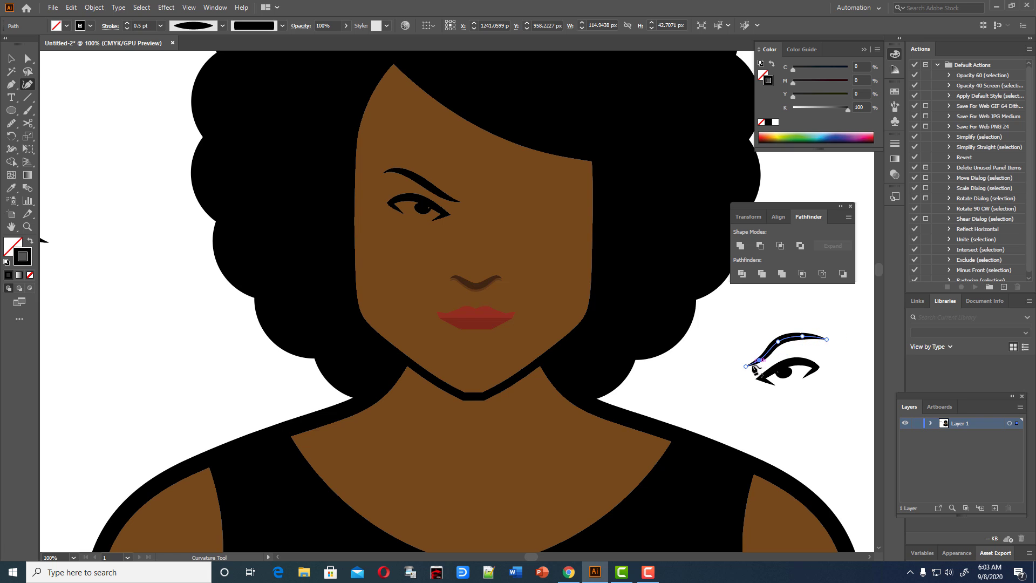
{"action": "left_click_drag", "start_coordinate": [745, 366], "coordinate": [743, 363]}
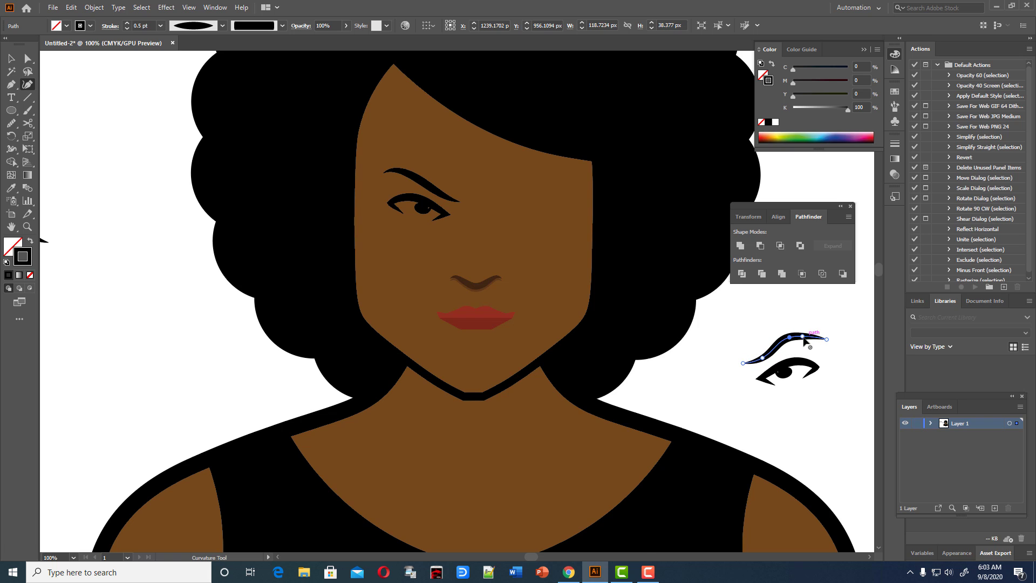
- Refine the eyebrow's arch, lowering the outer end and lifting the inner end
{"action": "mouse_move", "coordinate": [803, 336]}
{"action": "left_mouse_down"}
{"action": "mouse_move", "coordinate": [830, 350]}
{"action": "mouse_move", "coordinate": [785, 340]}
{"action": "left_mouse_up"}
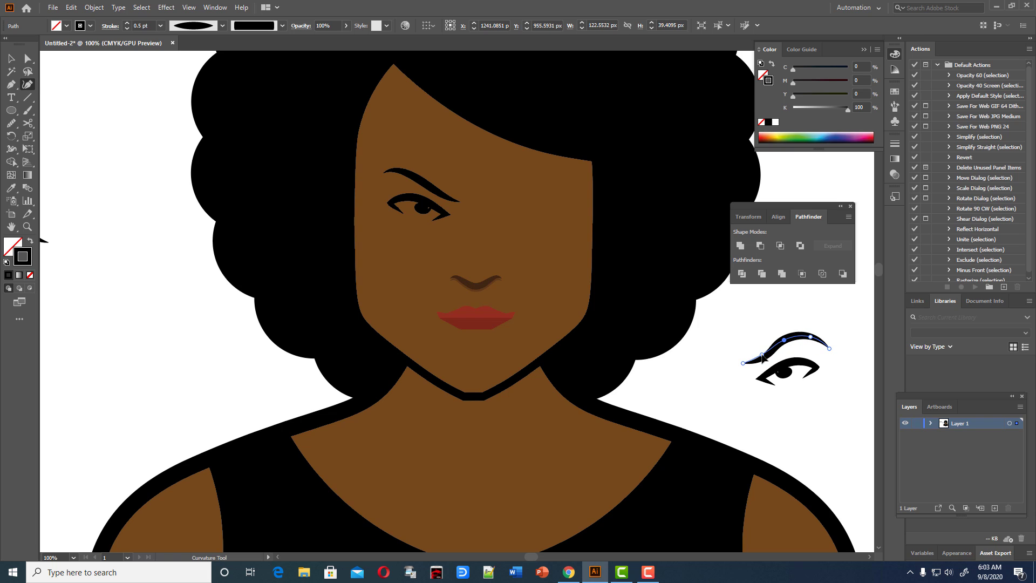
{"action": "left_click", "coordinate": [762, 356]}
{"action": "left_click_drag", "start_coordinate": [743, 363], "coordinate": [748, 361]}
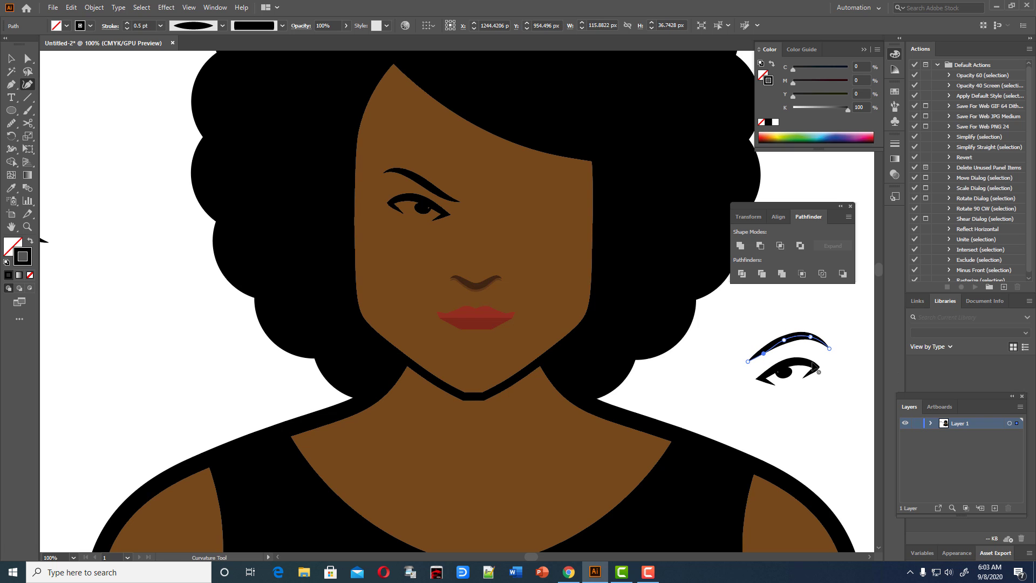
{"action": "key", "text": "v"}
{"action": "key", "text": "ctrl+shift+a"}
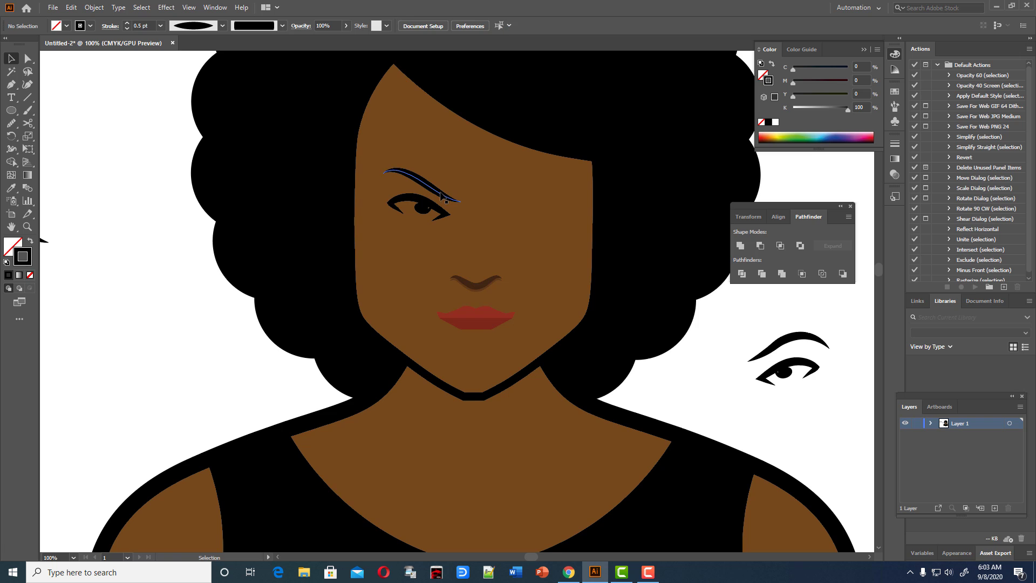
- Delete the old eye and eyebrow from the face's left side
{"action": "left_click", "coordinate": [441, 196]}
{"action": "key", "text": "Delete"}
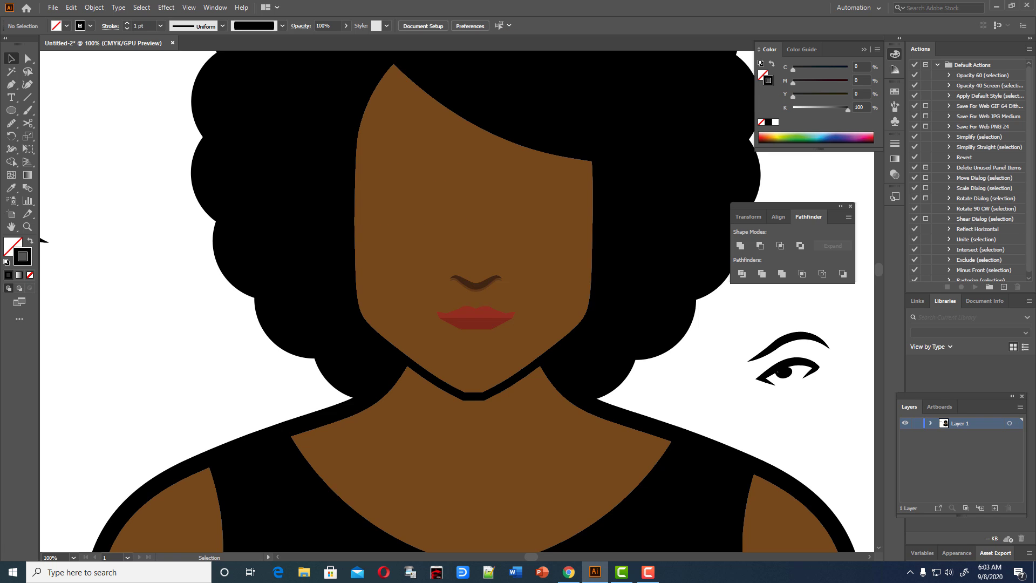
{"action": "scroll", "coordinate": [312, 183], "scroll_direction": "up", "scroll_amount": 1}
- Group the reshaped eye and eyebrow and place them on the face's right side
{"action": "left_click_drag", "start_coordinate": [754, 342], "coordinate": [852, 486]}
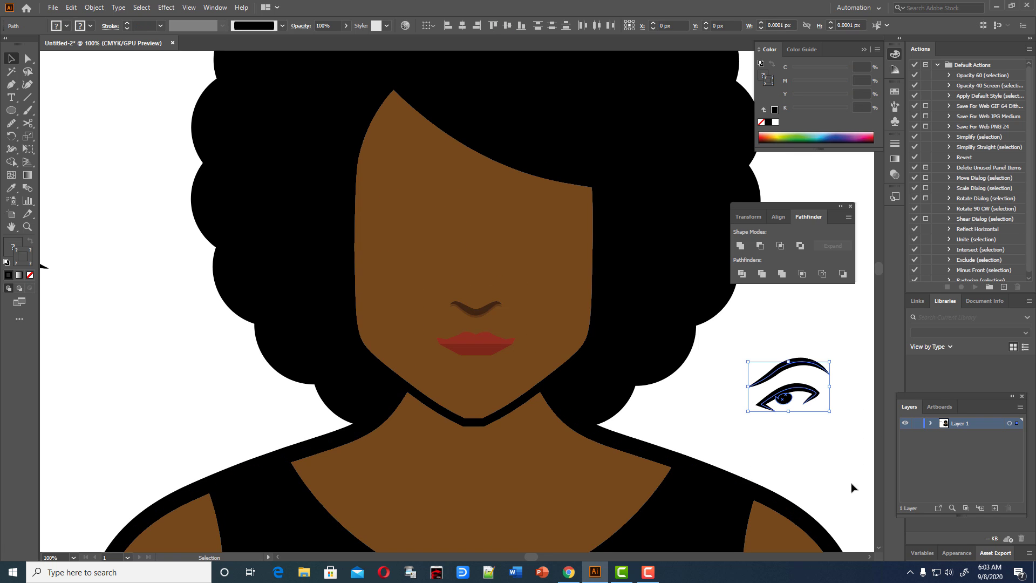
{"action": "key", "text": "ctrl+g"}
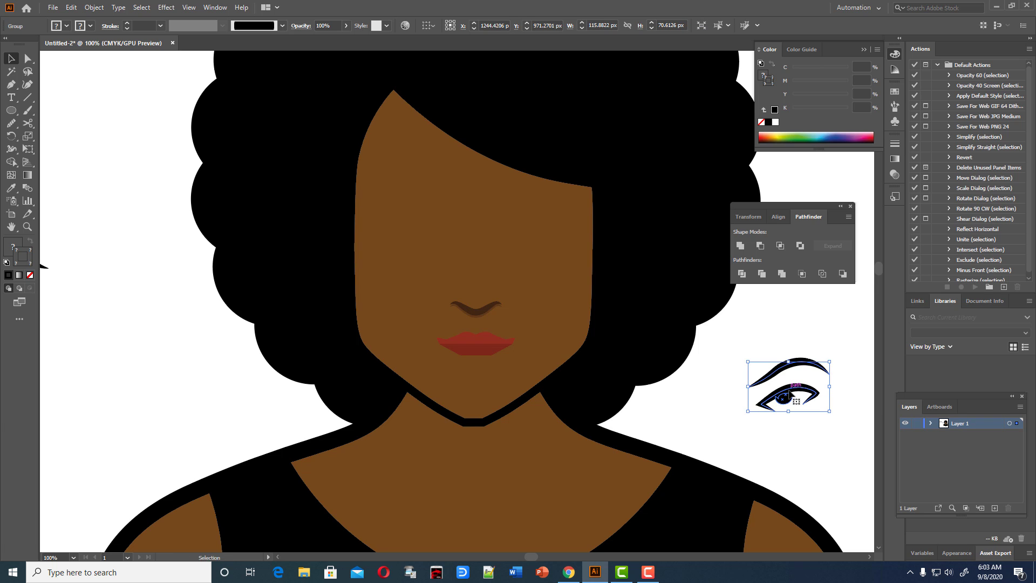
{"action": "mouse_move", "coordinate": [788, 393]}
{"action": "left_mouse_down"}
{"action": "mouse_move", "coordinate": [533, 216]}
{"action": "mouse_move", "coordinate": [529, 226]}
{"action": "left_mouse_up"}
{"action": "key", "text": "a"}
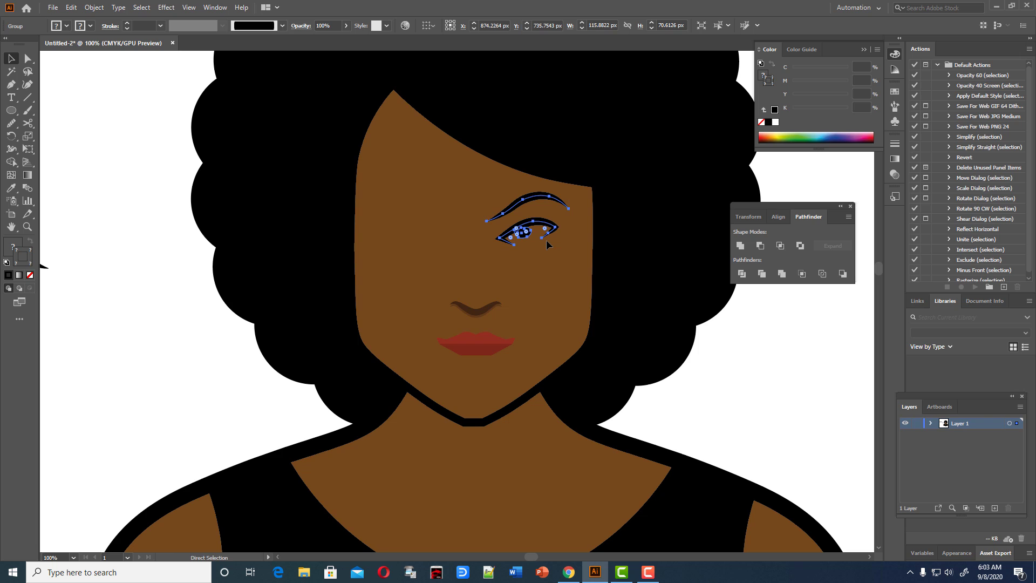
{"action": "key", "text": "v"}
- Make a vertically reflected copy of the eye and move it to the face's left side
{"action": "right_click", "coordinate": [532, 221]}
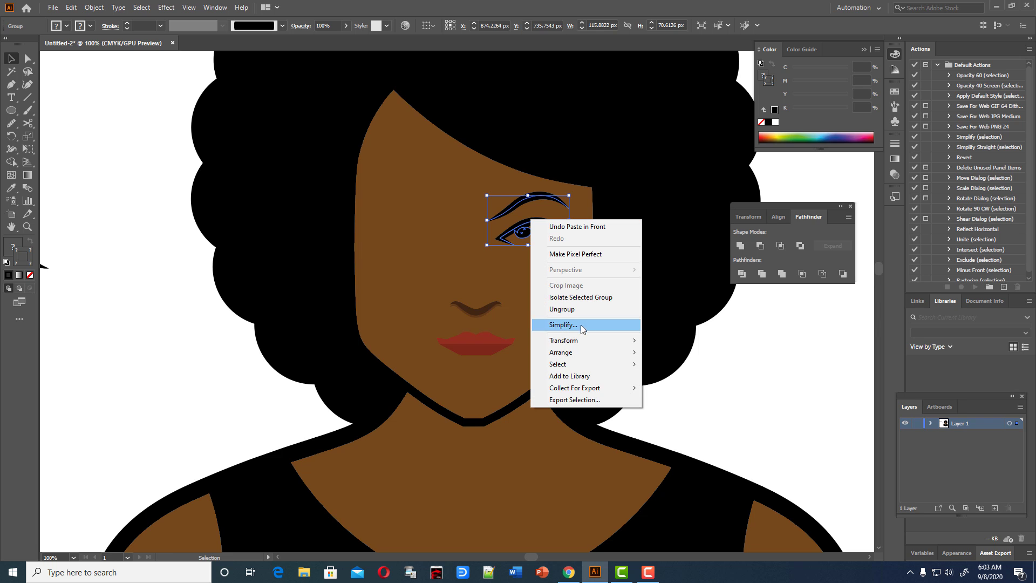
{"action": "mouse_move", "coordinate": [564, 340]}
{"action": "left_click", "coordinate": [691, 381]}
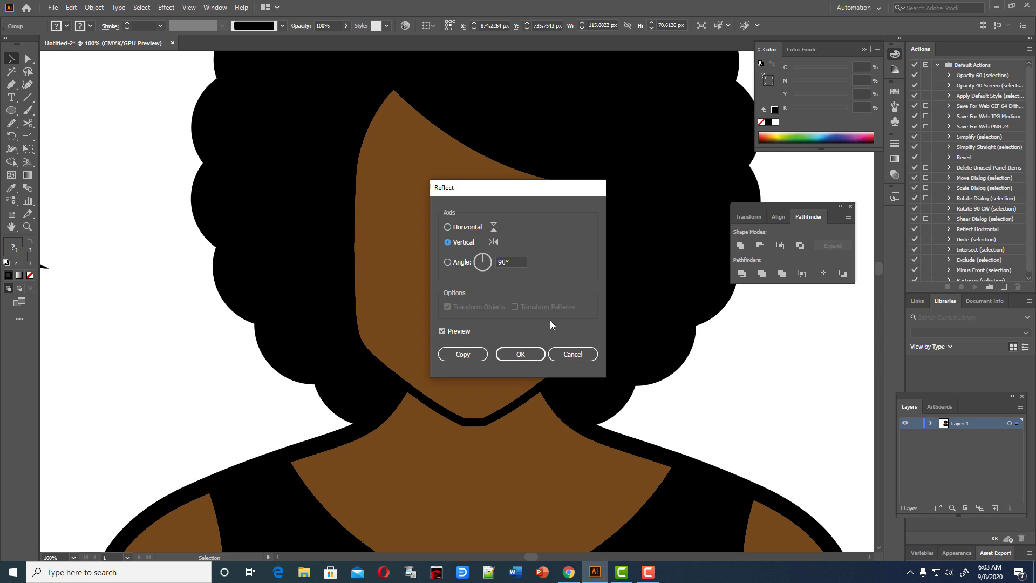
{"action": "left_click", "coordinate": [520, 354]}
{"action": "left_click_drag", "start_coordinate": [526, 218], "coordinate": [435, 218]}
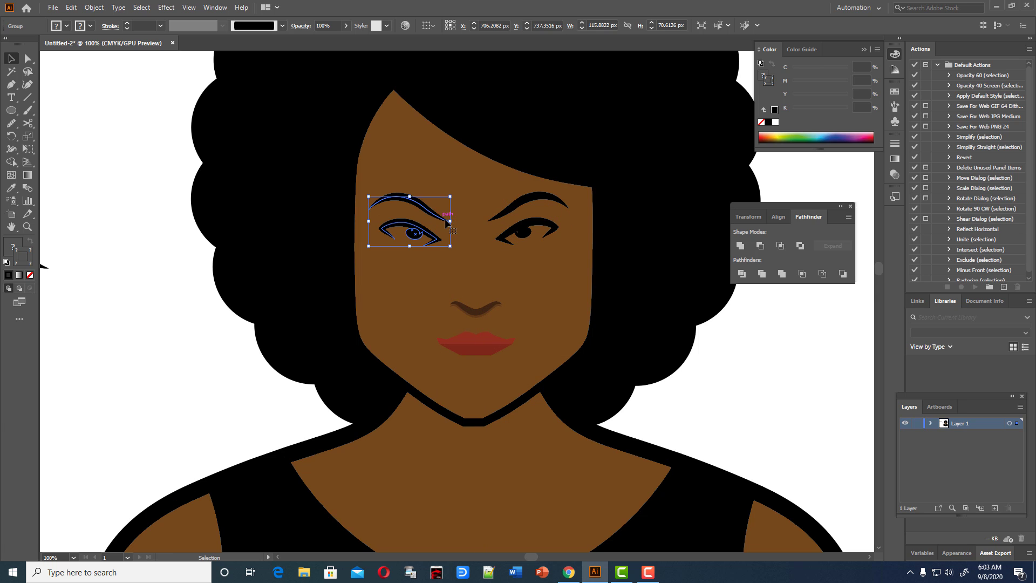
{"action": "left_click", "coordinate": [724, 359]}
- Nudge the left eye slightly left and the right eye slightly right and down
{"action": "scroll", "coordinate": [688, 329], "scroll_direction": "down", "scroll_amount": 2}
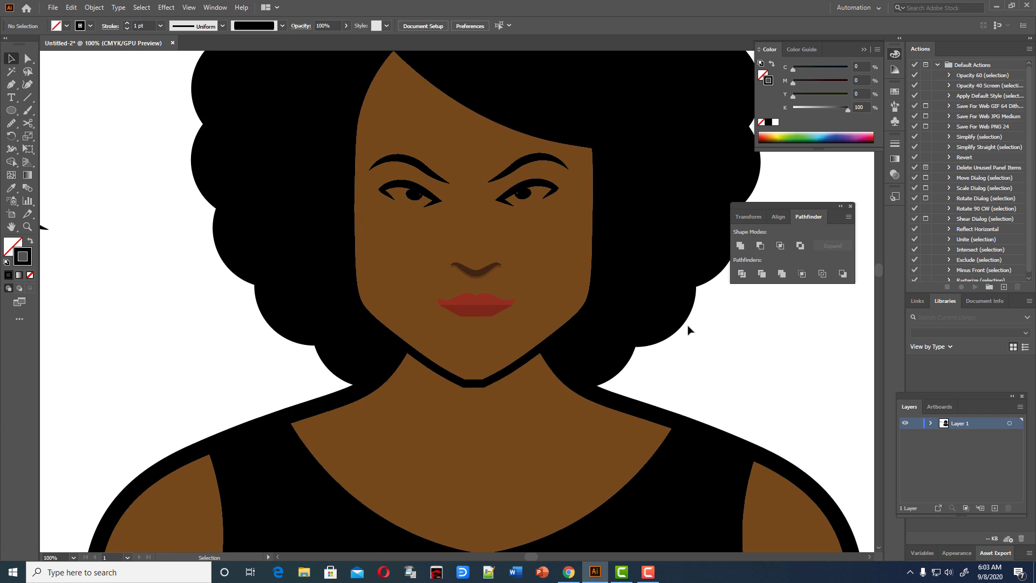
{"action": "left_click_drag", "start_coordinate": [418, 170], "coordinate": [415, 170]}
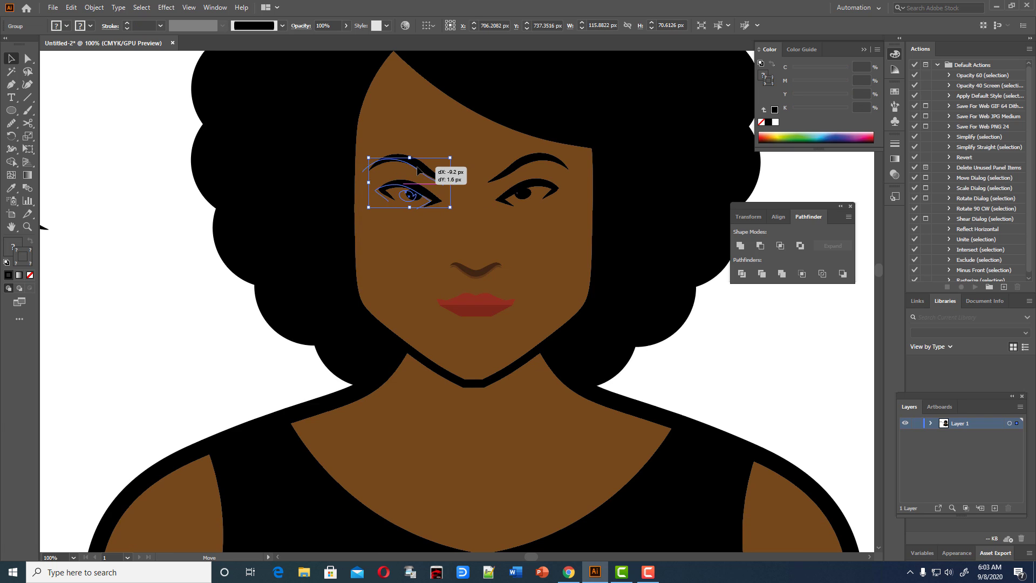
{"action": "left_click", "coordinate": [769, 360]}
{"action": "scroll", "coordinate": [769, 359], "scroll_direction": "up", "scroll_amount": 3}
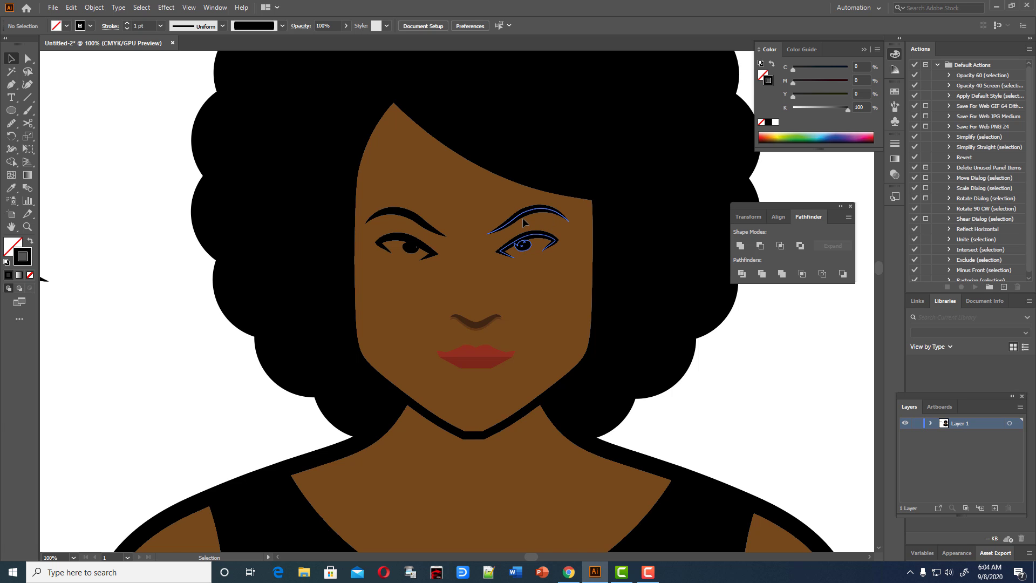
{"action": "left_click_drag", "start_coordinate": [523, 226], "coordinate": [525, 228]}
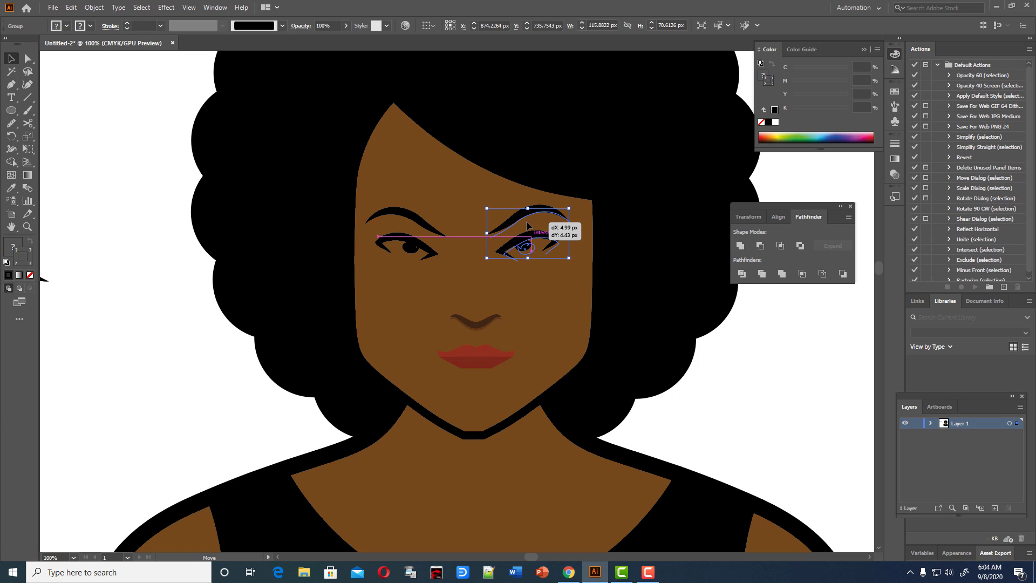
{"action": "left_click_drag", "start_coordinate": [527, 225], "coordinate": [528, 227]}
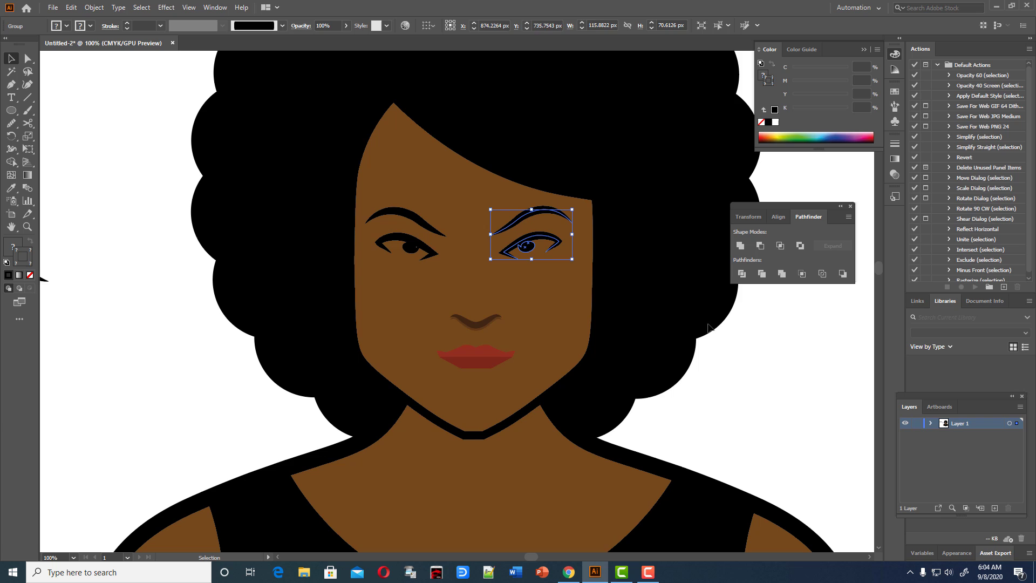
{"action": "left_click", "coordinate": [767, 401]}
{"action": "scroll", "coordinate": [762, 388], "scroll_direction": "down", "scroll_amount": 1}
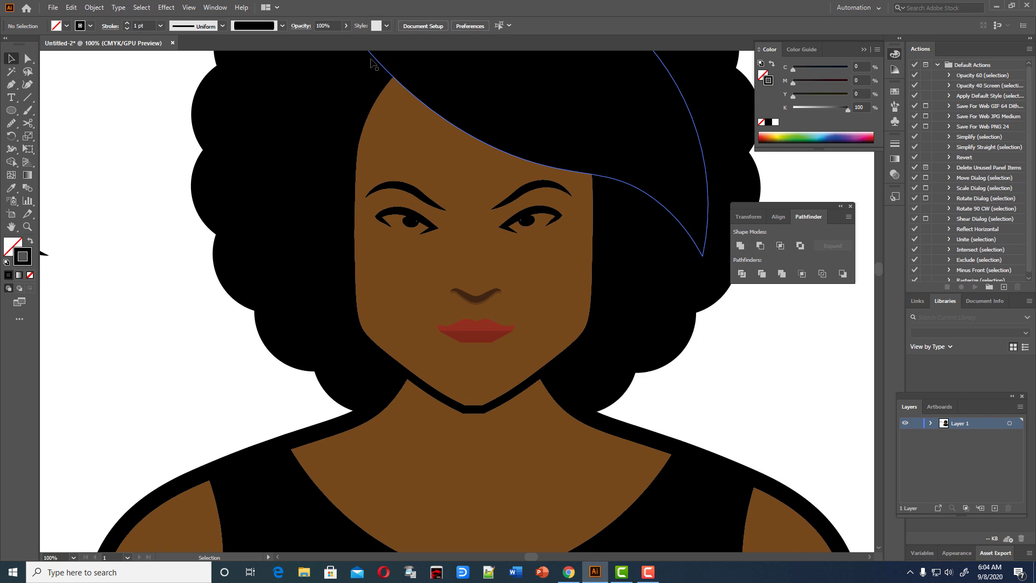
- Start a Pen path at the hair strand's top, curving down toward the left brow
{"action": "left_click", "coordinate": [11, 84]}
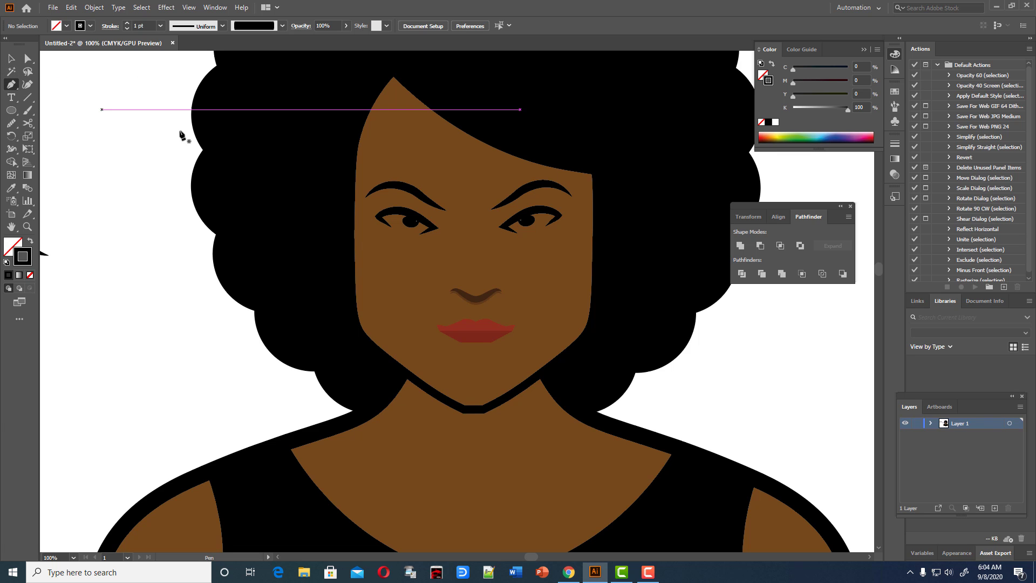
{"action": "scroll", "coordinate": [365, 166], "scroll_direction": "up", "scroll_amount": 2}
{"action": "scroll", "coordinate": [462, 174], "scroll_direction": "up", "scroll_amount": 1}
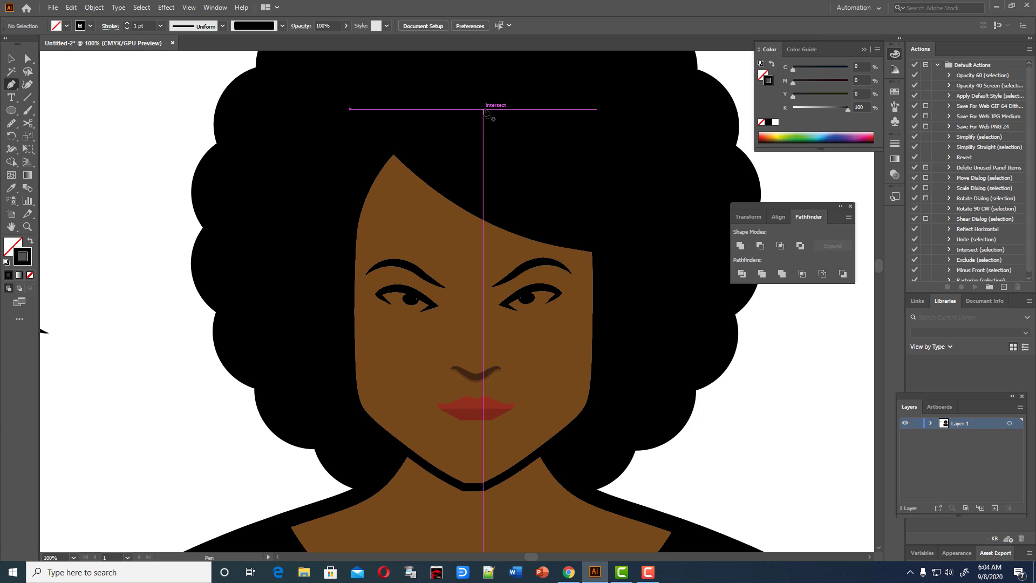
{"action": "left_click", "coordinate": [483, 109]}
{"action": "left_click_drag", "start_coordinate": [431, 250], "coordinate": [406, 262]}
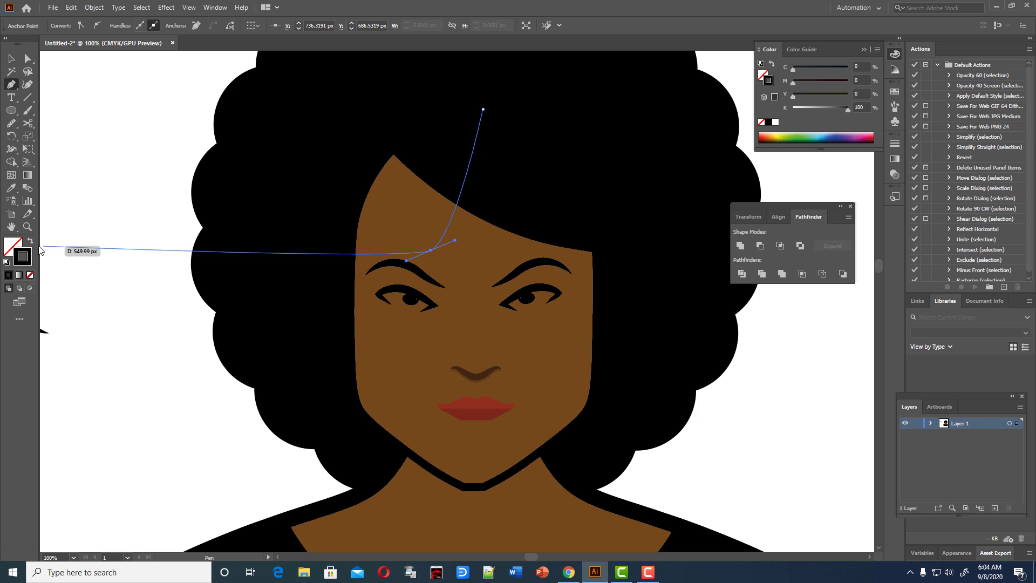
{"action": "key", "text": "shift+grave"}
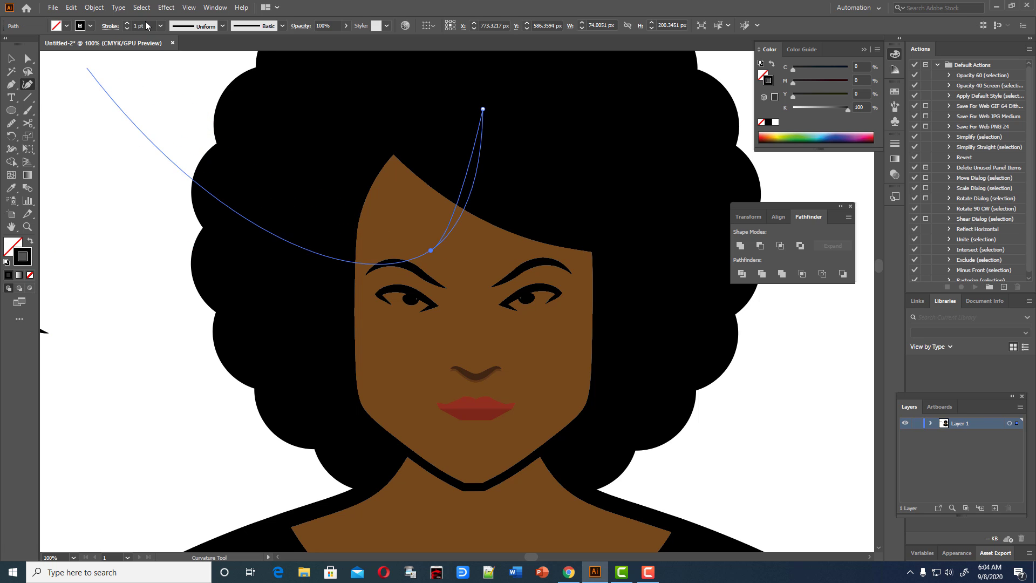
{"action": "scroll", "coordinate": [145, 26], "scroll_direction": "up", "scroll_amount": 2}
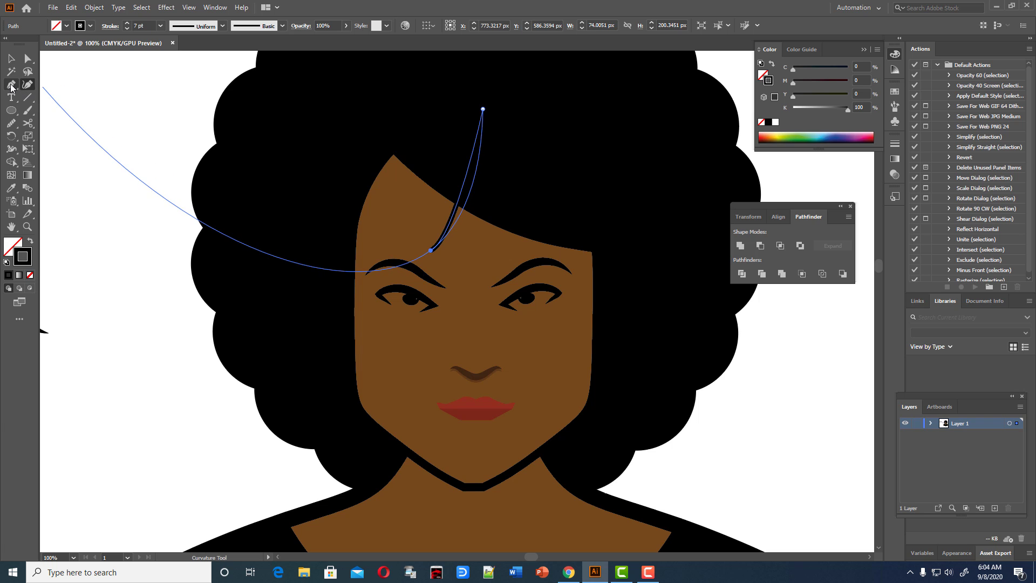
{"action": "left_click", "coordinate": [11, 84]}
- Continue the path below the brow, along the hair strand and around the nose tip
{"action": "left_click", "coordinate": [430, 250]}
{"action": "left_click", "coordinate": [398, 263]}
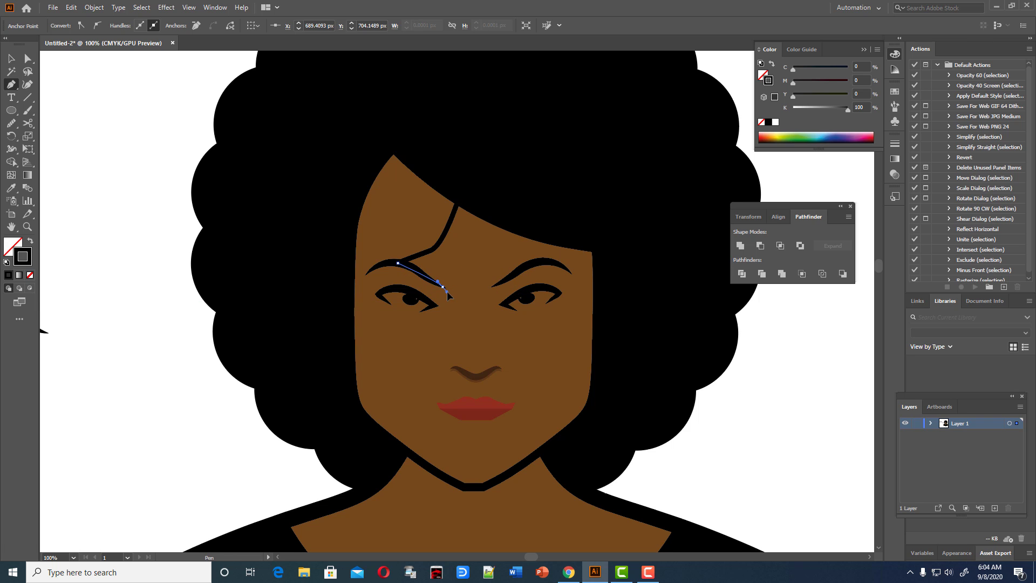
{"action": "left_click_drag", "start_coordinate": [443, 287], "coordinate": [447, 292]}
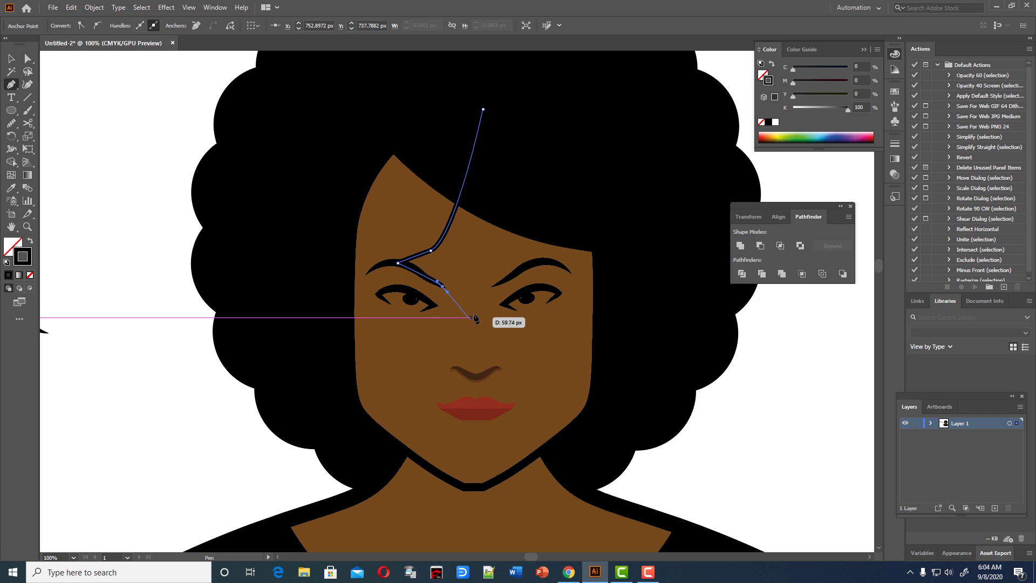
{"action": "left_click_drag", "start_coordinate": [467, 326], "coordinate": [470, 338]}
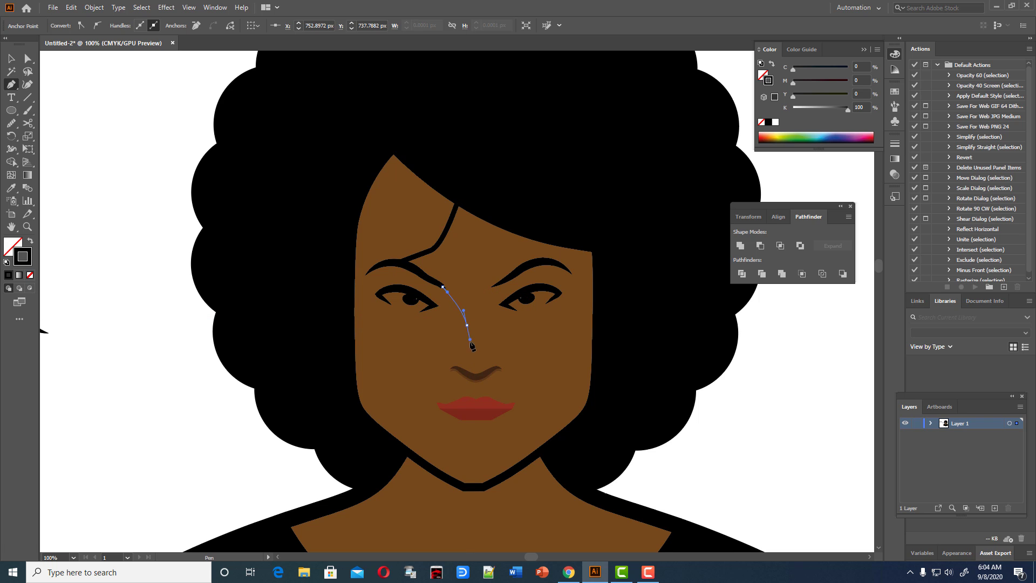
{"action": "scroll", "coordinate": [475, 351], "scroll_direction": "down", "scroll_amount": 3}
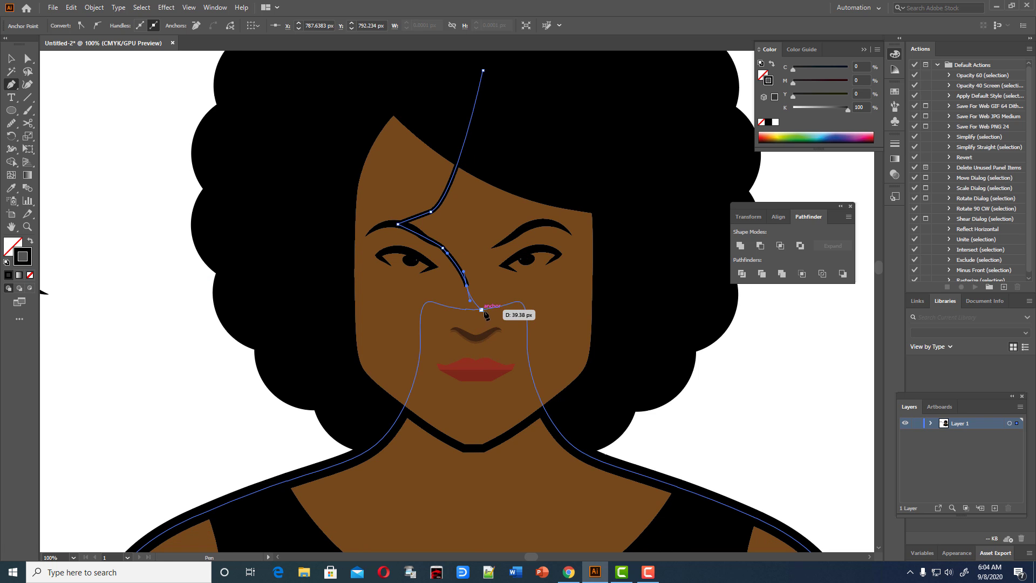
{"action": "left_click", "coordinate": [474, 319]}
{"action": "left_click", "coordinate": [455, 318]}
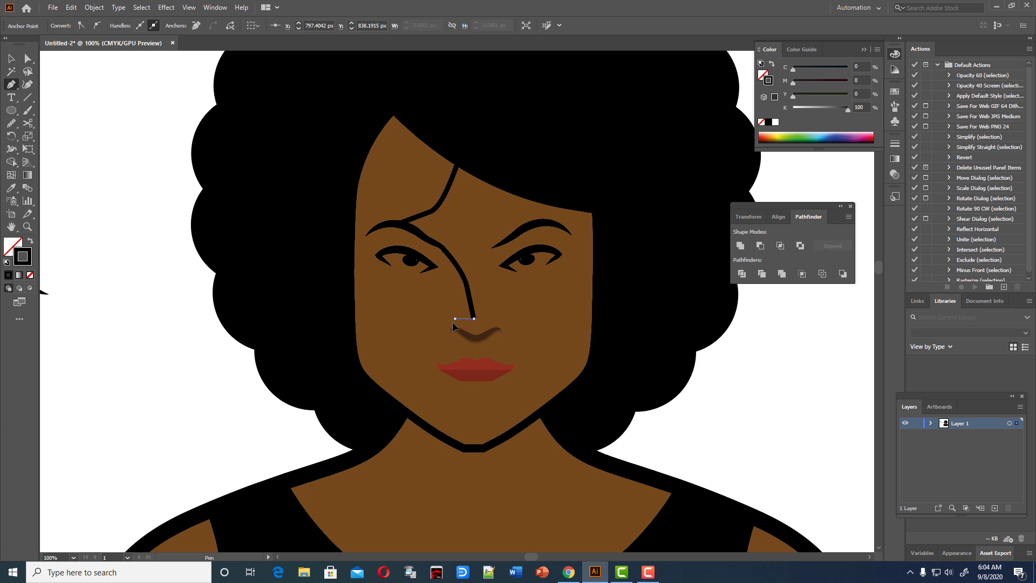
{"action": "left_click", "coordinate": [462, 333]}
{"action": "left_click", "coordinate": [502, 330]}
{"action": "key", "text": "Escape"}
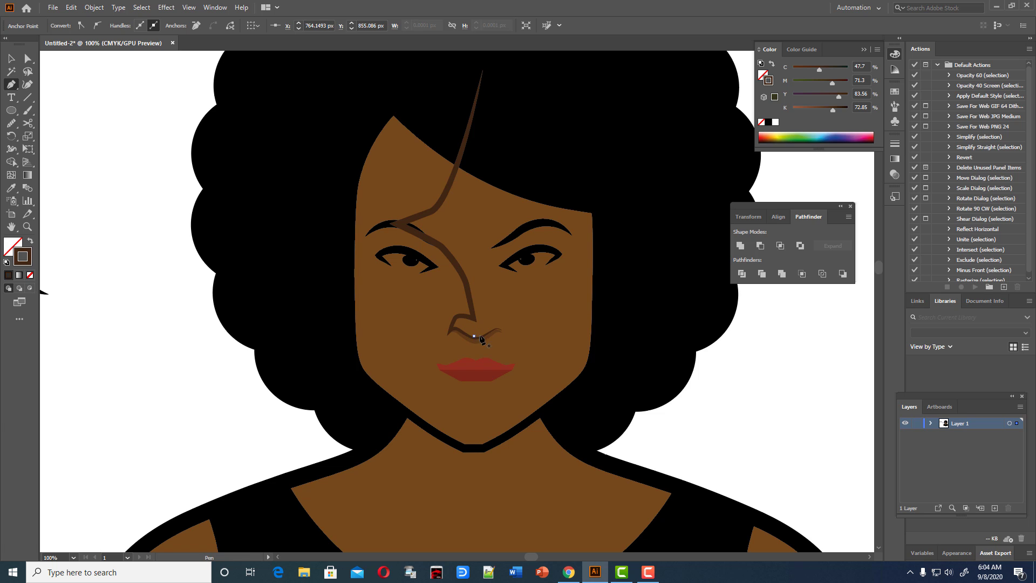
- Extend the outline from the nostril past the mouth to the chin, closing at the hair top
{"action": "mouse_move", "coordinate": [474, 335]}
{"action": "left_mouse_down"}
{"action": "mouse_move", "coordinate": [517, 330]}
{"action": "mouse_move", "coordinate": [533, 372]}
{"action": "left_mouse_up"}
{"action": "left_click", "coordinate": [507, 399]}
{"action": "left_click", "coordinate": [482, 446]}
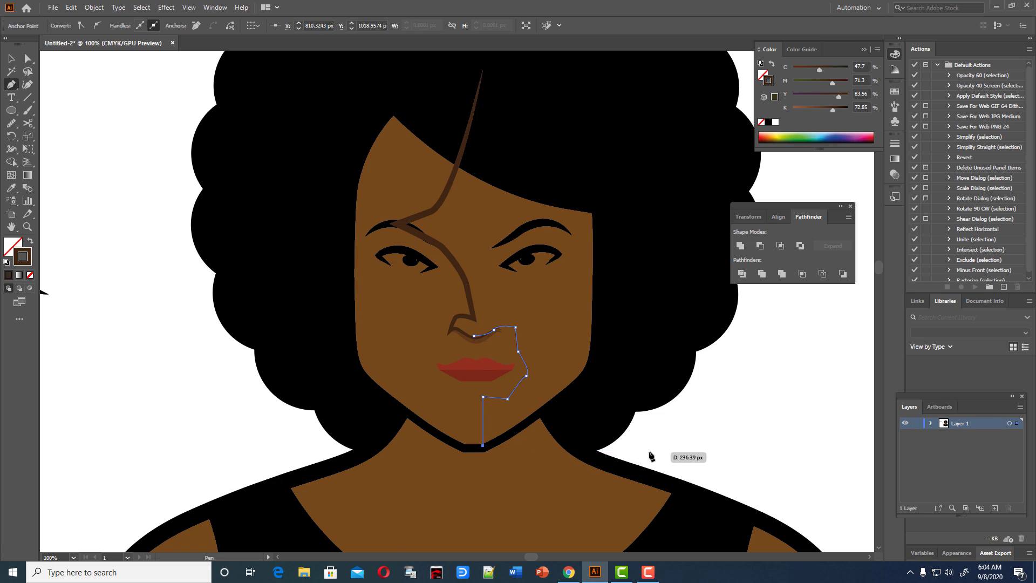
{"action": "scroll", "coordinate": [697, 270], "scroll_direction": "up", "scroll_amount": 5}
{"action": "scroll", "coordinate": [618, 188], "scroll_direction": "up", "scroll_amount": 2}
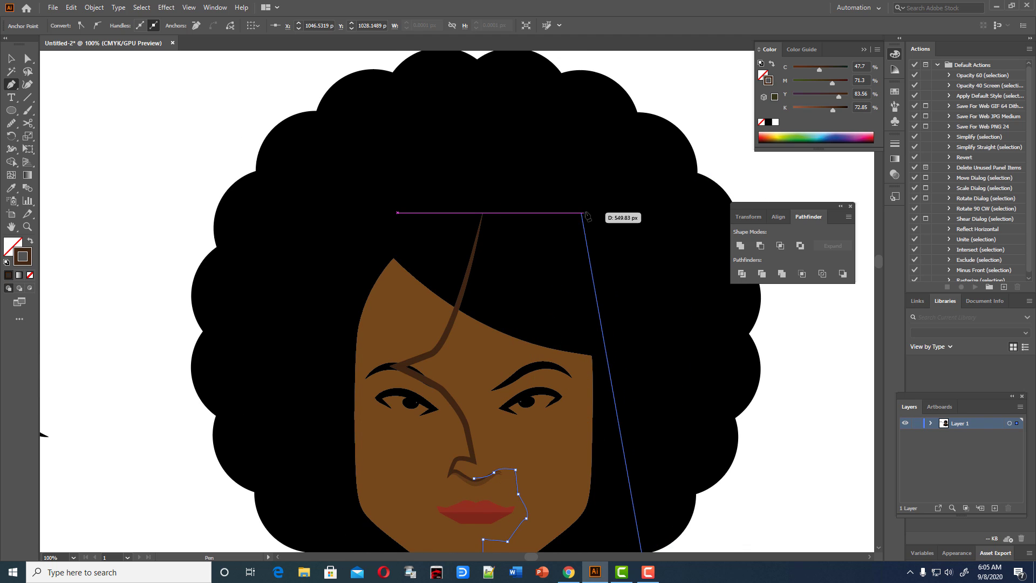
{"action": "left_click", "coordinate": [634, 204]}
{"action": "left_click", "coordinate": [483, 211]}
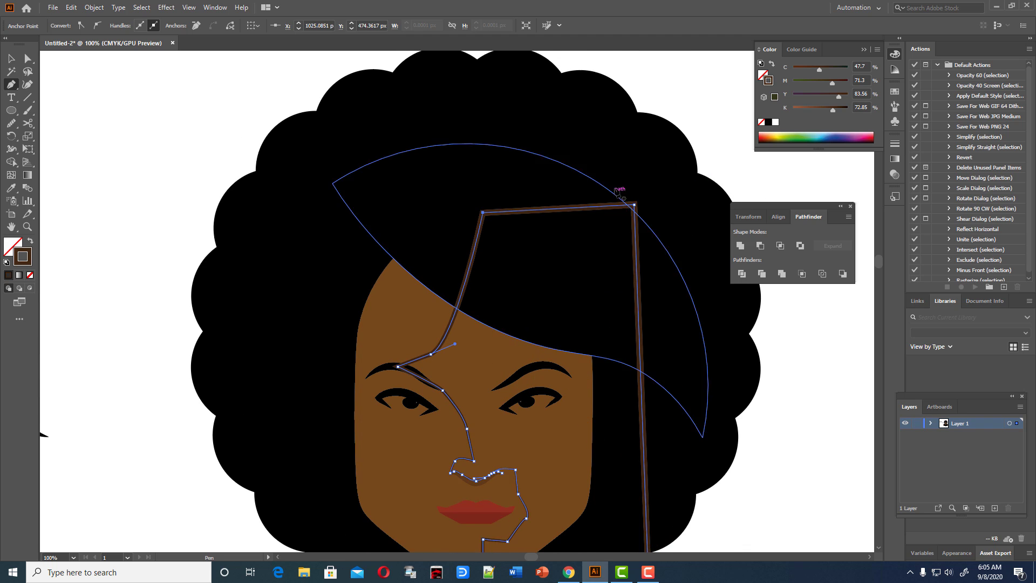
{"action": "scroll", "coordinate": [647, 205], "scroll_direction": "down", "scroll_amount": 3}
- Bow the shape's right edge outward and its bottom edge downward
{"action": "left_click", "coordinate": [27, 84]}
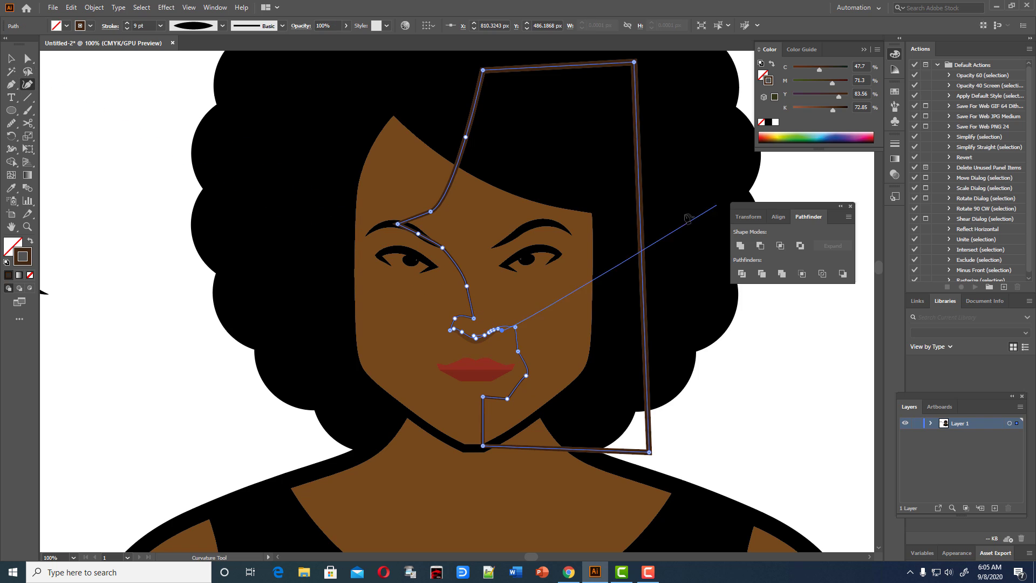
{"action": "left_click_drag", "start_coordinate": [642, 216], "coordinate": [682, 218]}
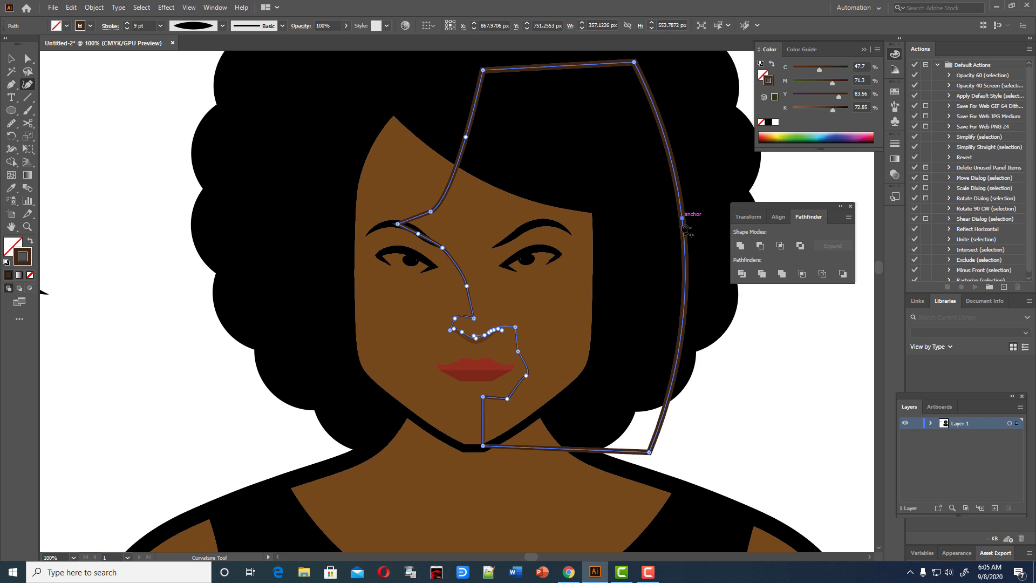
{"action": "scroll", "coordinate": [682, 226], "scroll_direction": "down", "scroll_amount": 1}
{"action": "left_click_drag", "start_coordinate": [561, 386], "coordinate": [554, 415]}
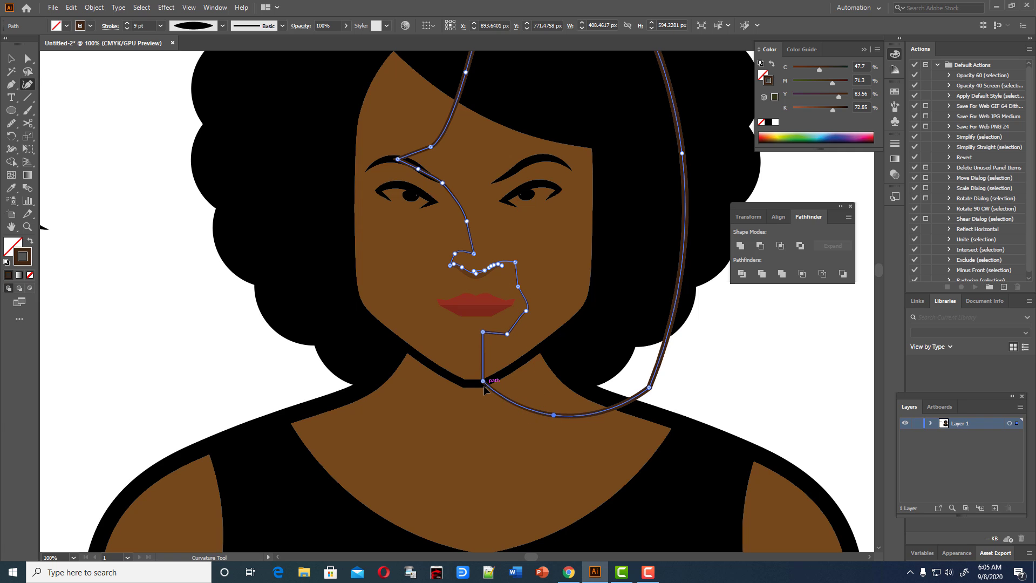
- Swap the shadow outline's stroke into a solid dark brown fill with no stroke
{"action": "left_click", "coordinate": [11, 58]}
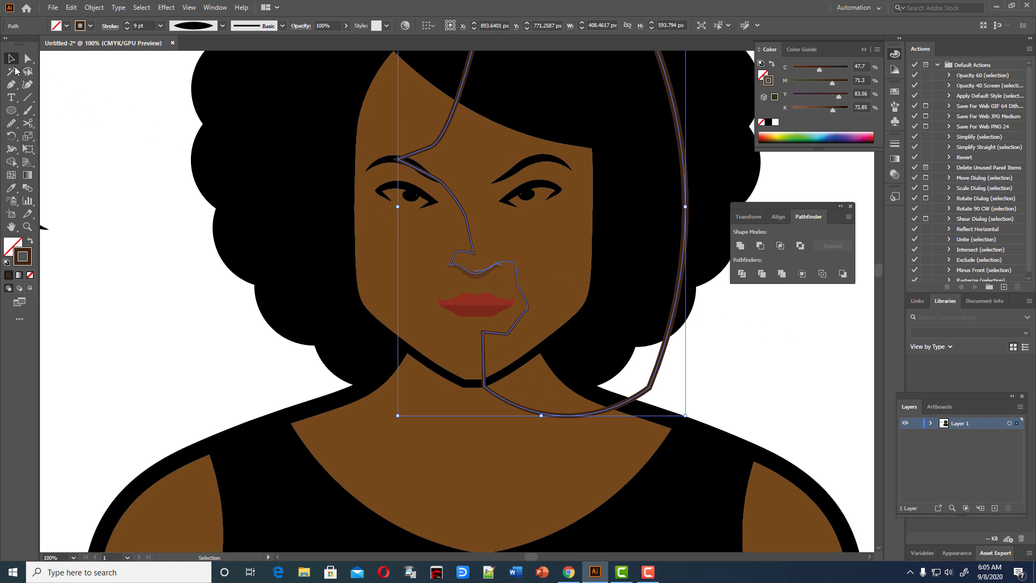
{"action": "left_click", "coordinate": [590, 238]}
{"action": "left_click", "coordinate": [680, 241]}
{"action": "left_click", "coordinate": [30, 242]}
- Set the shadow shape's opacity to 32% and check the translucent result
{"action": "scroll", "coordinate": [562, 268], "scroll_direction": "up", "scroll_amount": 2}
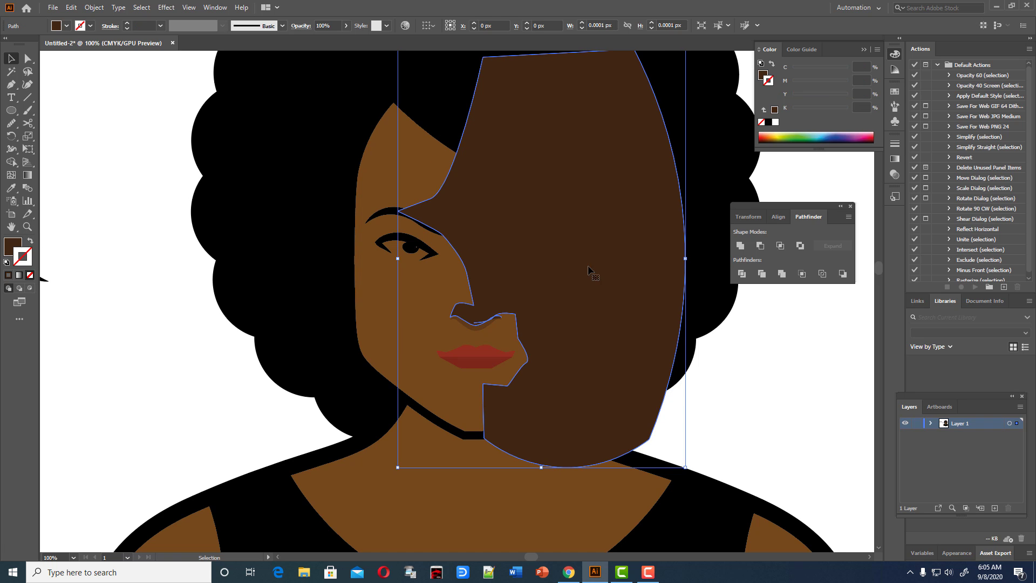
{"action": "scroll", "coordinate": [575, 270], "scroll_direction": "up", "scroll_amount": 4}
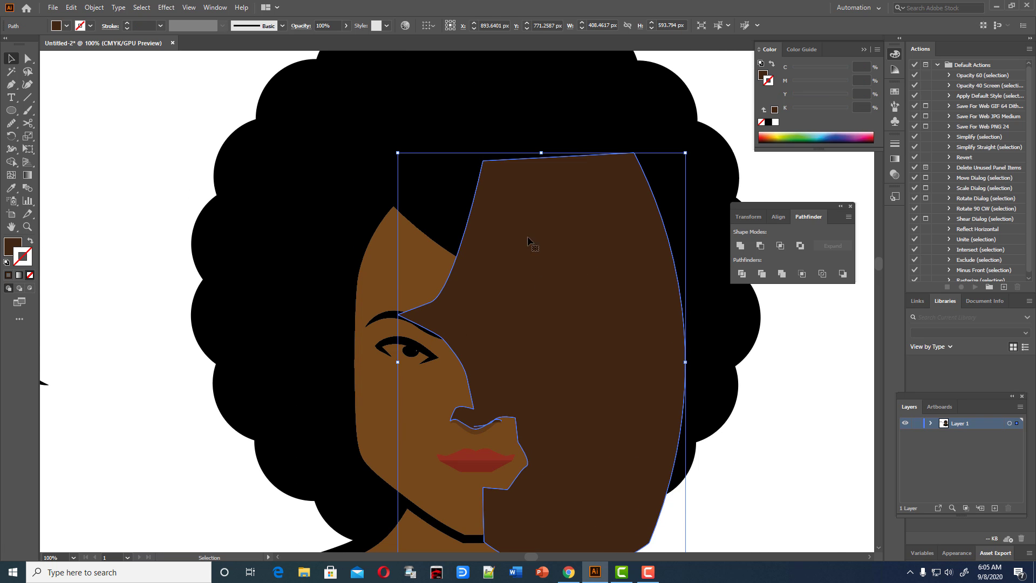
{"action": "left_click", "coordinate": [345, 26]}
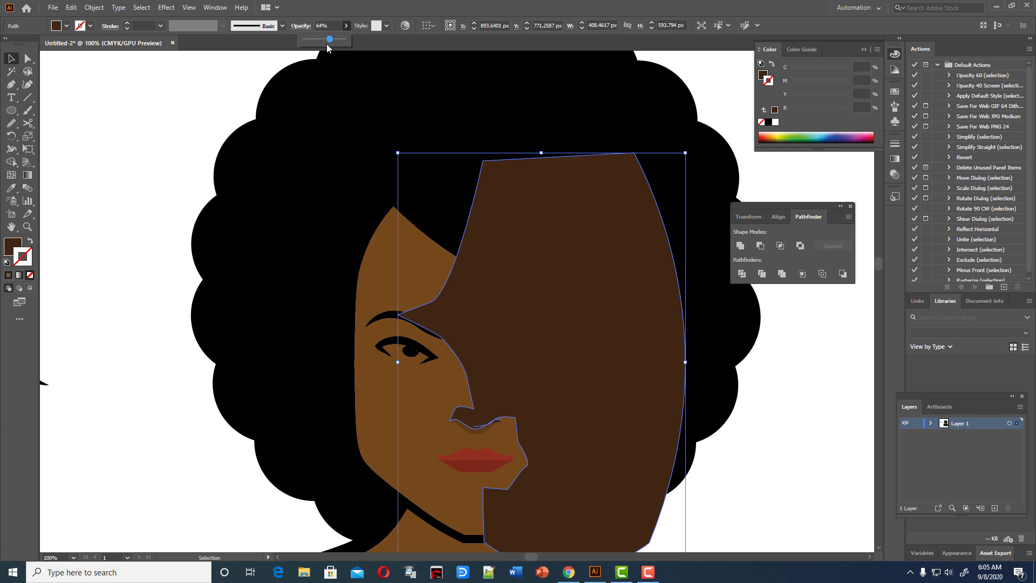
{"action": "left_click_drag", "start_coordinate": [318, 49], "coordinate": [316, 48]}
{"action": "left_click", "coordinate": [172, 119]}
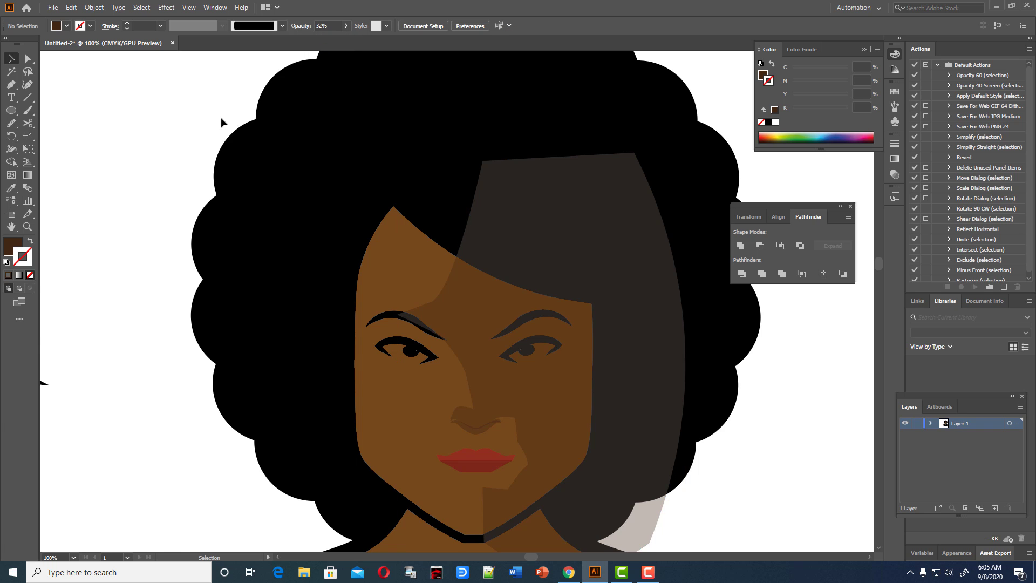
{"action": "scroll", "coordinate": [378, 269], "scroll_direction": "down", "scroll_amount": 2}
{"action": "left_click", "coordinate": [585, 335]}
{"action": "scroll", "coordinate": [585, 335], "scroll_direction": "down", "scroll_amount": 1}
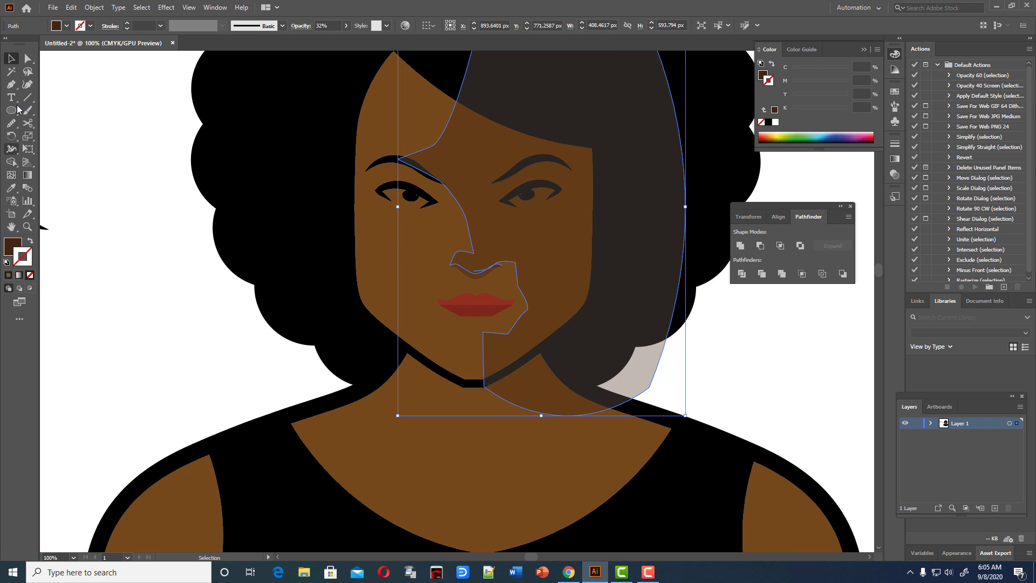
{"action": "left_click", "coordinate": [27, 84]}
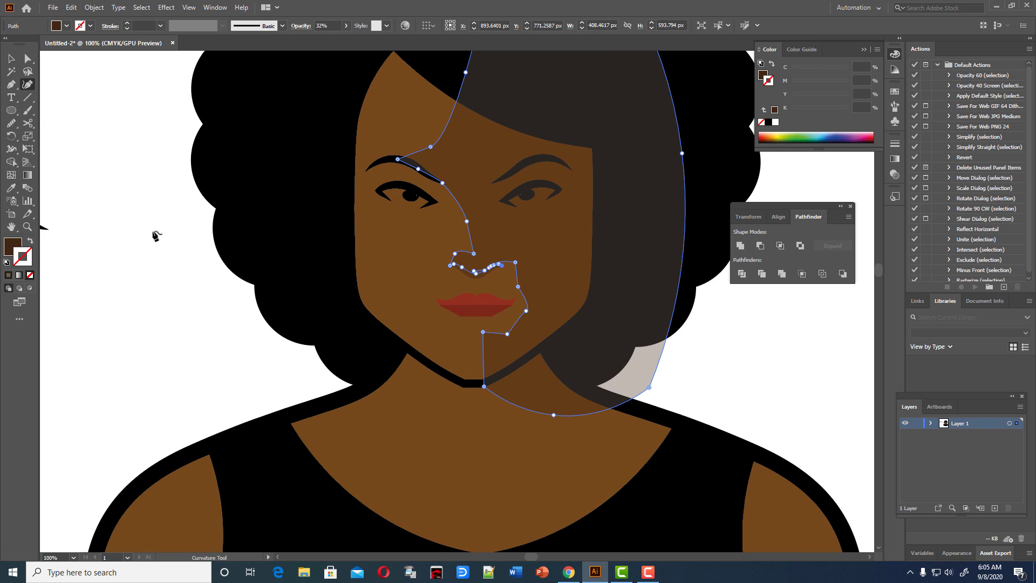
- Smooth the shadow's left, lower and nose edges, then adjust the nose anchor points
{"action": "left_click", "coordinate": [11, 123]}
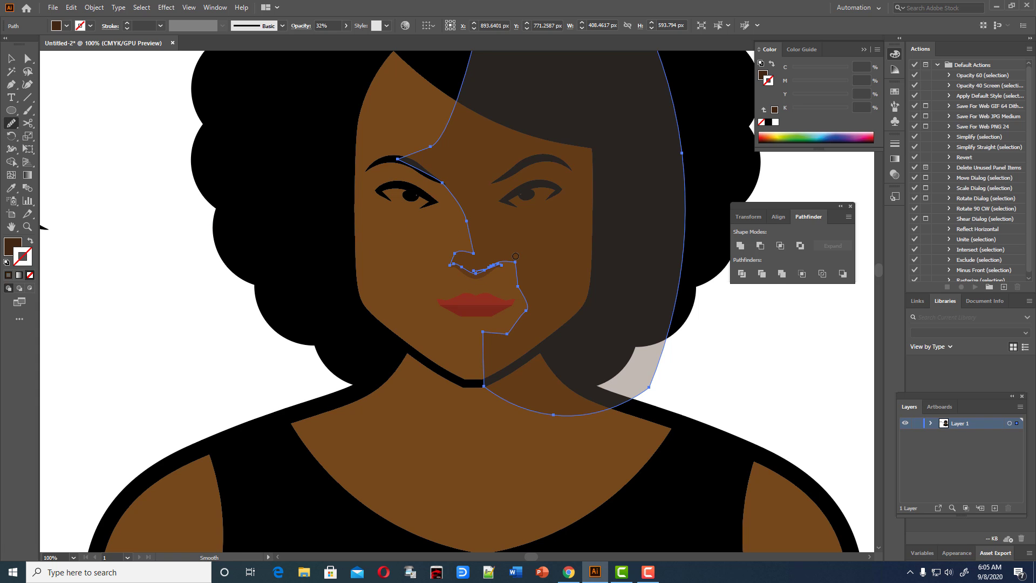
{"action": "mouse_move", "coordinate": [442, 184]}
{"action": "left_mouse_down"}
{"action": "mouse_move", "coordinate": [470, 249]}
{"action": "mouse_move", "coordinate": [502, 264]}
{"action": "left_mouse_up"}
{"action": "mouse_move", "coordinate": [524, 313]}
{"action": "left_mouse_down"}
{"action": "mouse_move", "coordinate": [506, 266]}
{"action": "mouse_move", "coordinate": [485, 267]}
{"action": "left_mouse_up"}
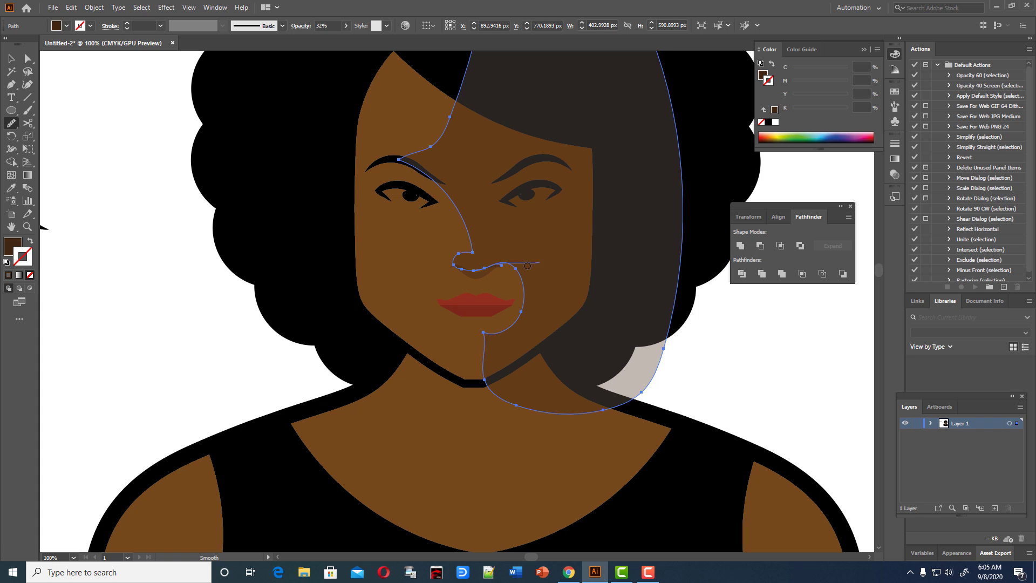
{"action": "left_click_drag", "start_coordinate": [528, 265], "coordinate": [517, 266]}
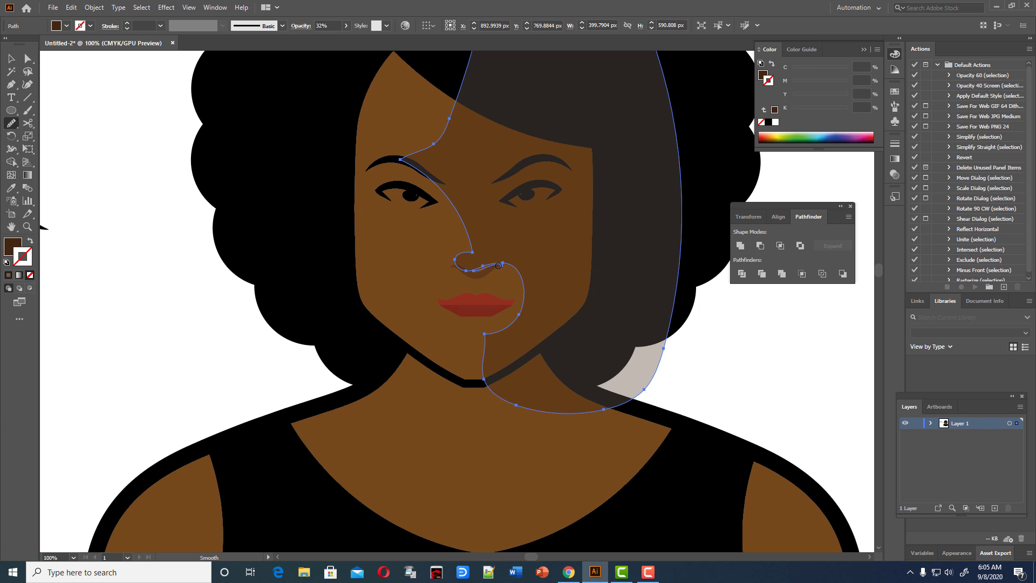
{"action": "left_click", "coordinate": [27, 84]}
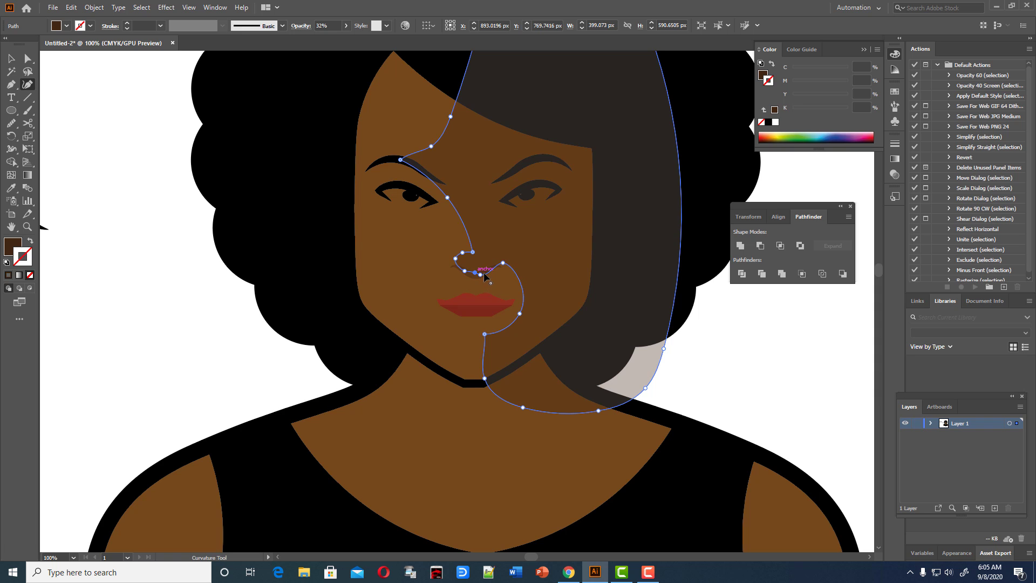
{"action": "left_click_drag", "start_coordinate": [481, 274], "coordinate": [486, 268]}
{"action": "left_click", "coordinate": [466, 269]}
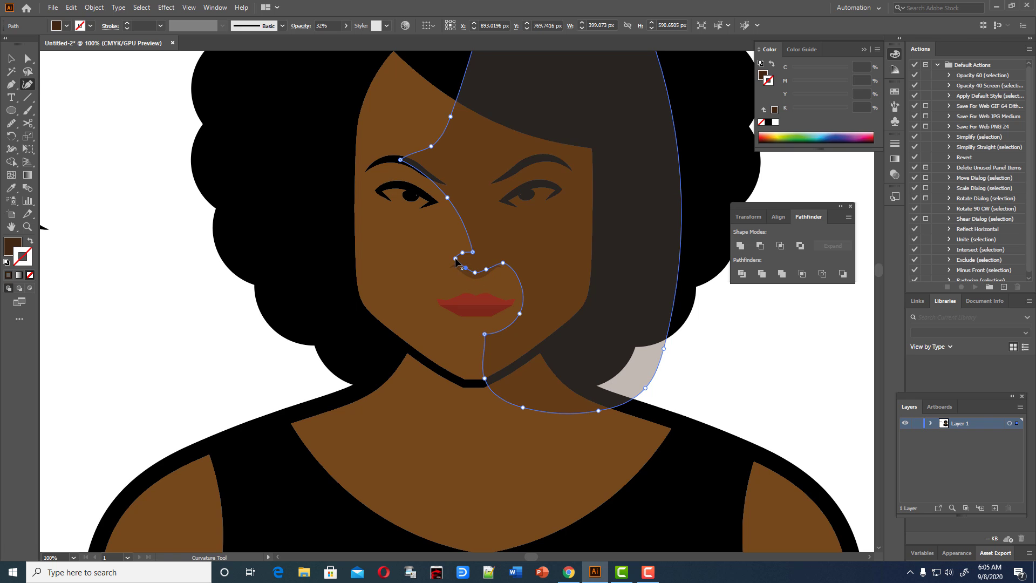
{"action": "left_click", "coordinate": [503, 263]}
- Lower the face shadow's opacity so it becomes much more transparent
{"action": "left_click", "coordinate": [346, 26]}
{"action": "left_click_drag", "start_coordinate": [319, 38], "coordinate": [312, 43]}
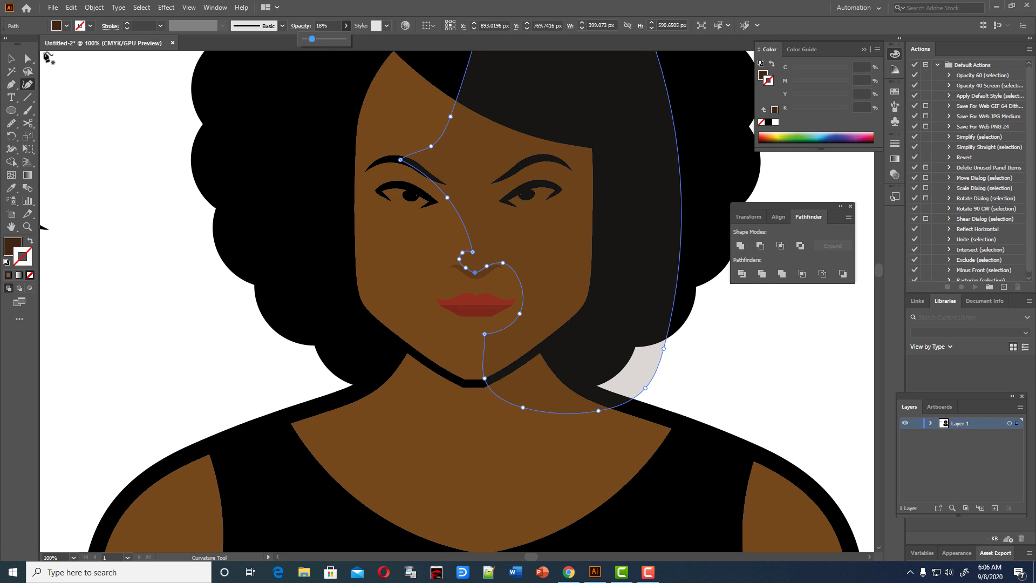
{"action": "left_click", "coordinate": [11, 58]}
{"action": "left_click", "coordinate": [108, 97]}
{"action": "scroll", "coordinate": [420, 231], "scroll_direction": "down", "scroll_amount": 2}
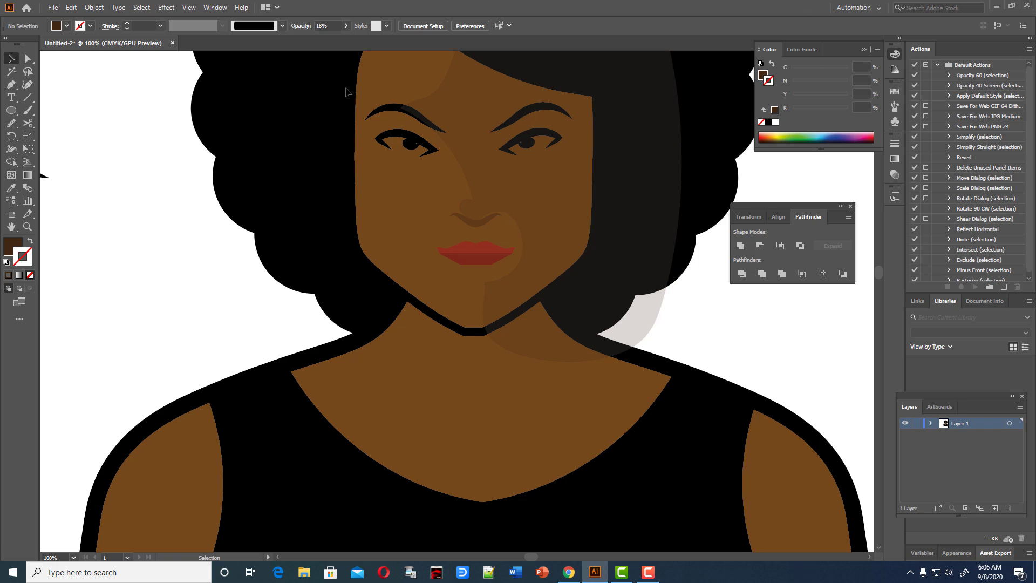
- Clear the selection, then select the face outline and add the hair shadow path
{"action": "key", "text": "a"}
{"action": "key", "text": "ctrl+a"}
{"action": "key", "text": "v"}
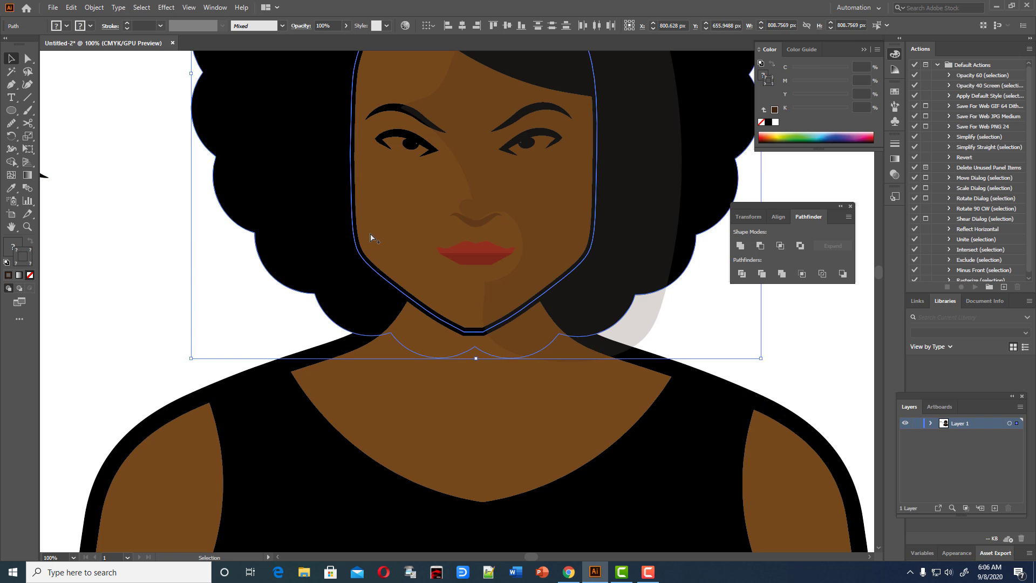
{"action": "left_click", "coordinate": [195, 298]}
{"action": "scroll", "coordinate": [195, 298], "scroll_direction": "up", "scroll_amount": 2}
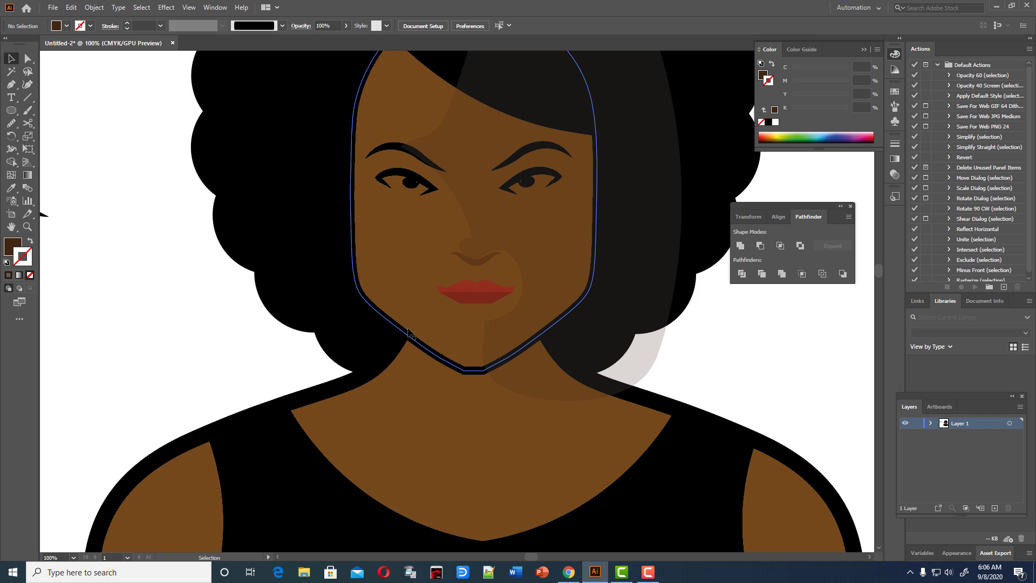
{"action": "left_click", "coordinate": [401, 339]}
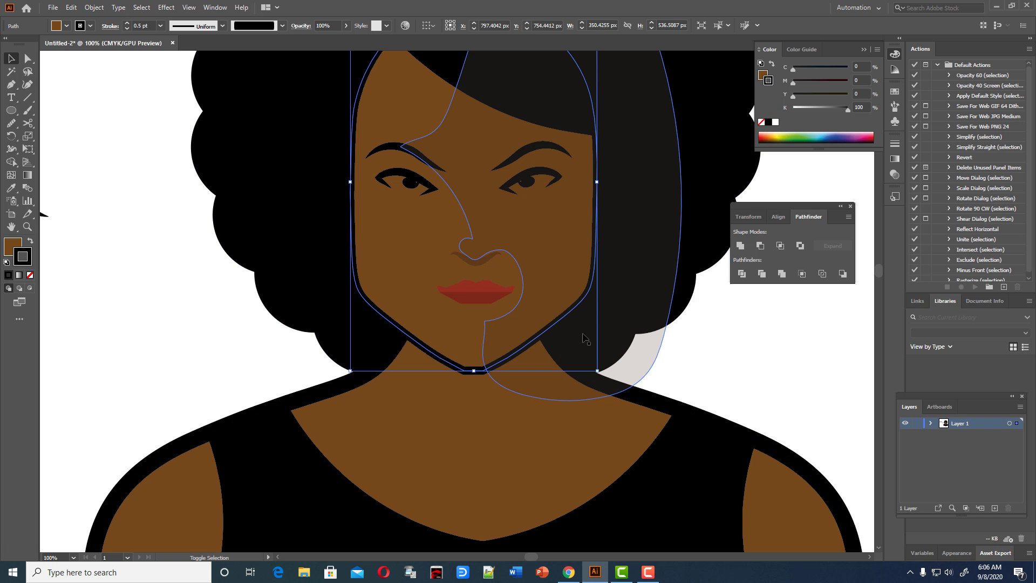
{"action": "left_click", "coordinate": [641, 328], "text": "shift"}
{"action": "scroll", "coordinate": [646, 347], "scroll_direction": "up", "scroll_amount": 2}
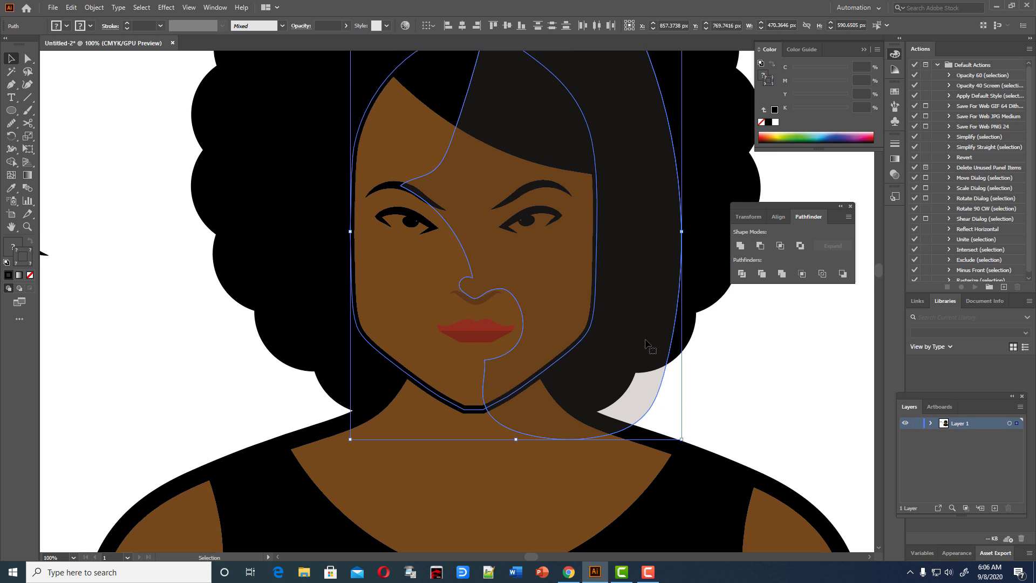
{"action": "scroll", "coordinate": [643, 343], "scroll_direction": "up", "scroll_amount": 2}
{"action": "scroll", "coordinate": [643, 342], "scroll_direction": "up", "scroll_amount": 1}
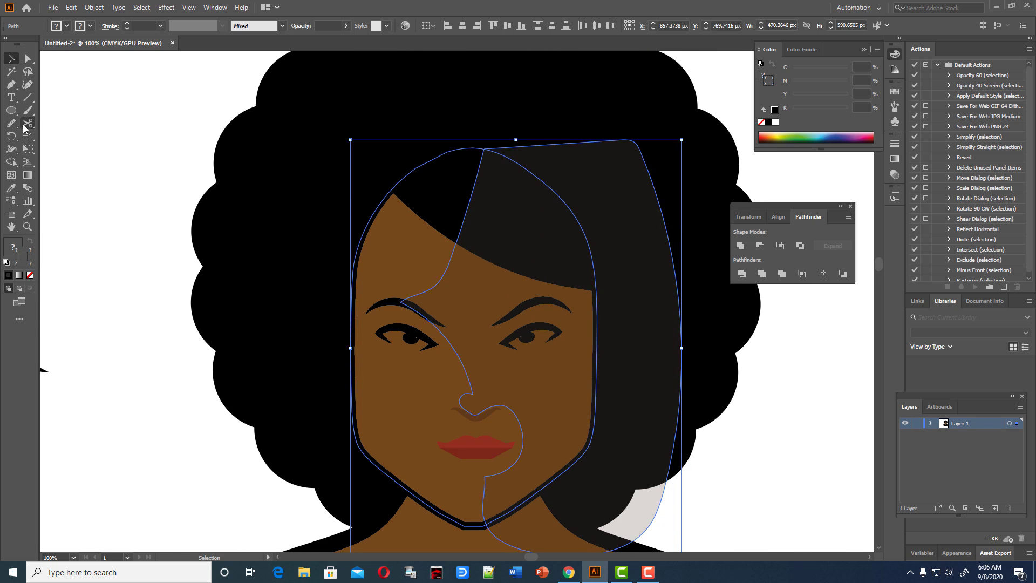
- With Shape Builder, delete the translucent shadow region lying outside the face
{"action": "left_click", "coordinate": [11, 162]}
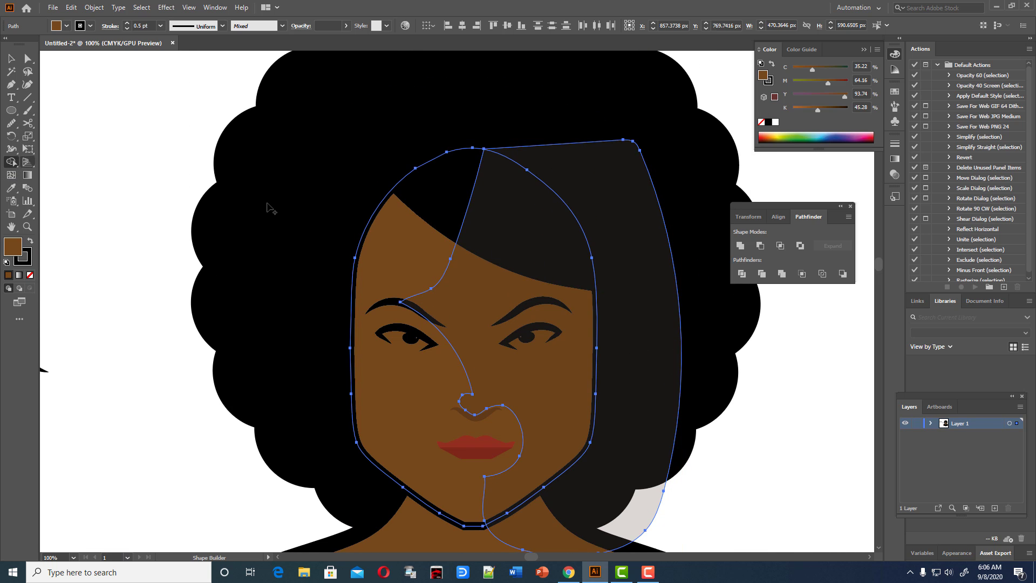
{"action": "left_click", "coordinate": [625, 281], "text": "alt"}
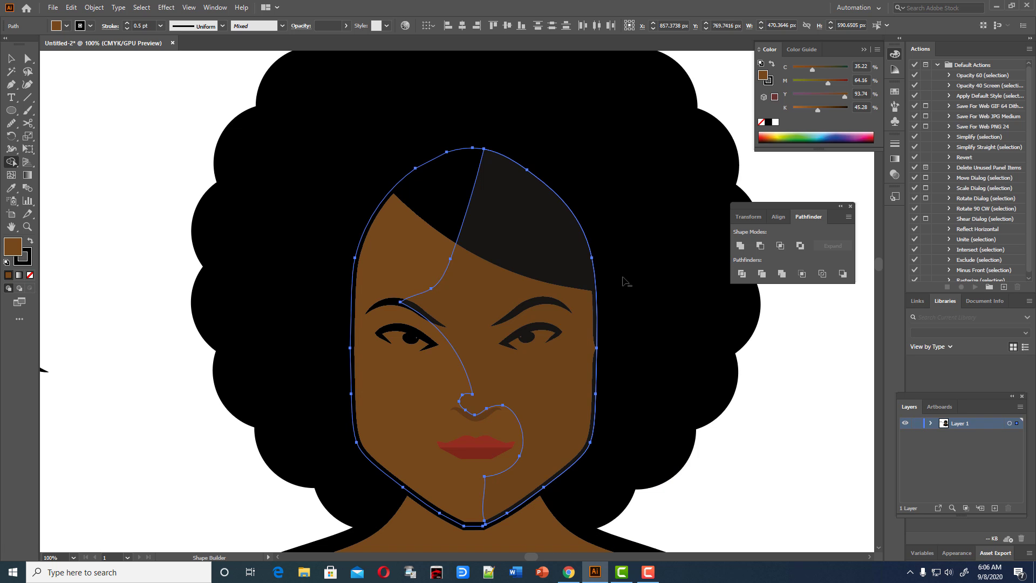
{"action": "scroll", "coordinate": [671, 347], "scroll_direction": "down", "scroll_amount": 2}
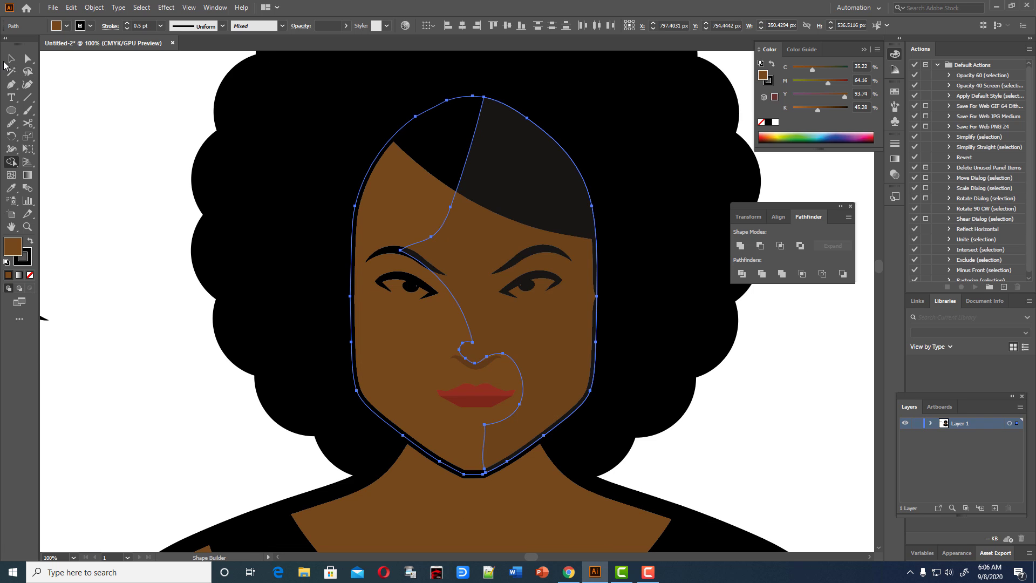
{"action": "key", "text": "backslash"}
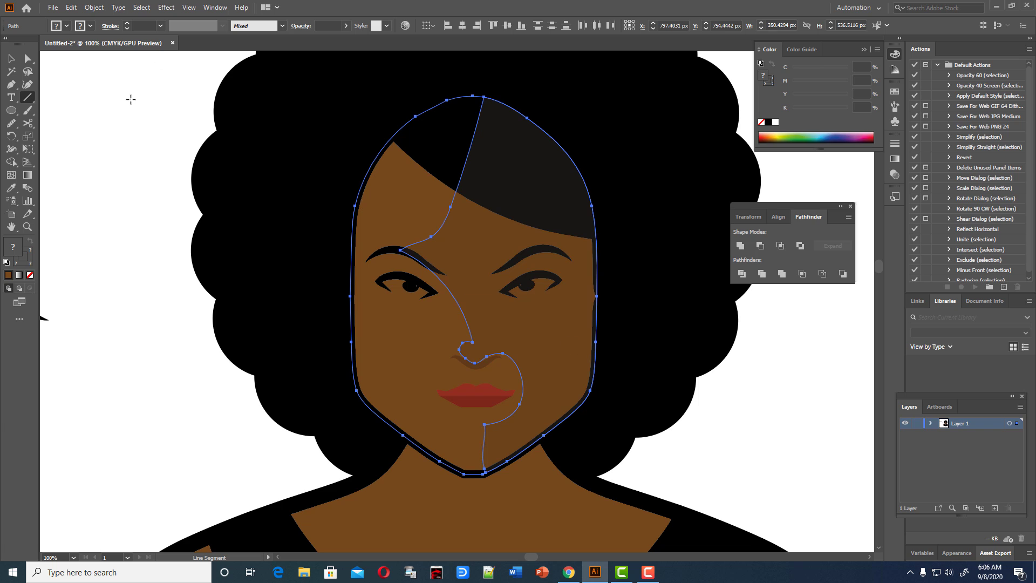
- Reselect the trimmed face shadow and inspect its anchor points
{"action": "key", "text": "v"}
{"action": "left_click", "coordinate": [68, 91]}
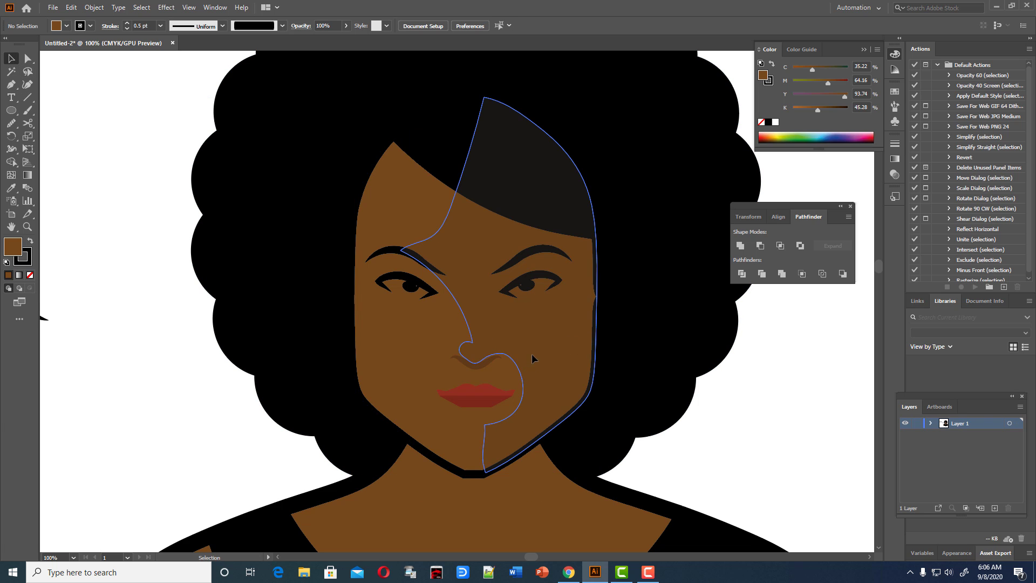
{"action": "left_click", "coordinate": [495, 342]}
{"action": "key", "text": "a"}
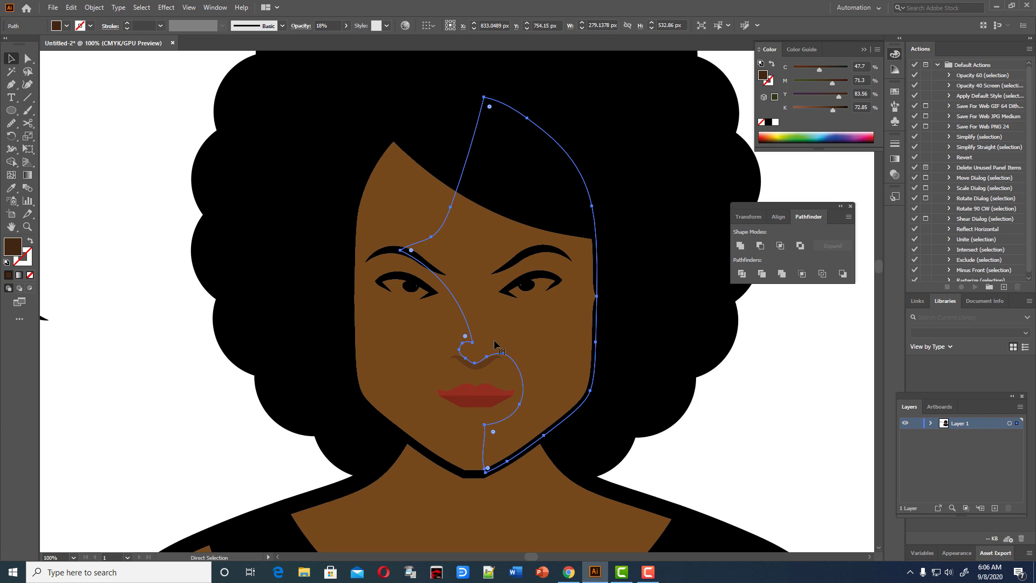
{"action": "key", "text": "v"}
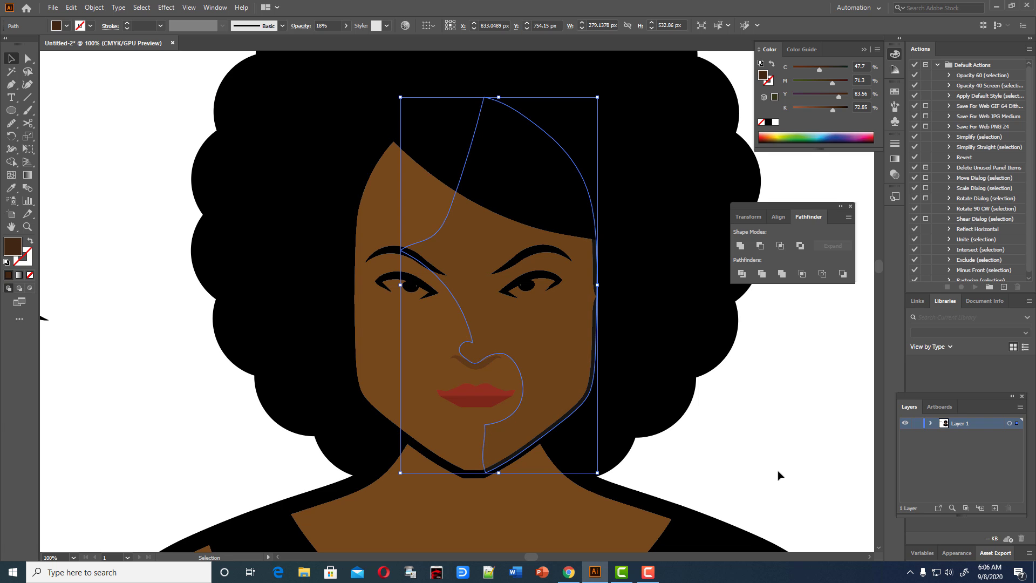
{"action": "scroll", "coordinate": [778, 475], "scroll_direction": "down", "scroll_amount": 4}
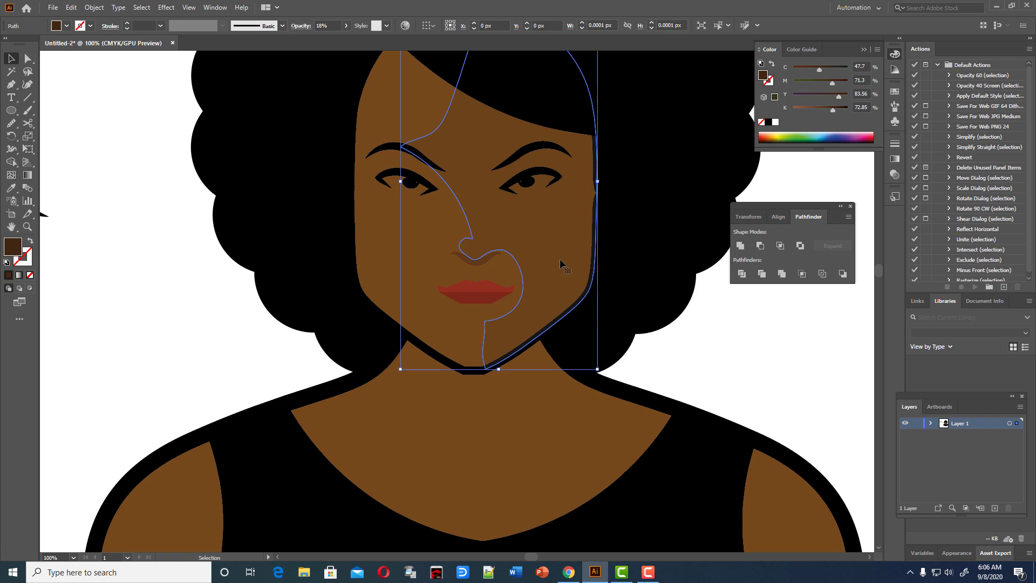
{"action": "left_click", "coordinate": [763, 371]}
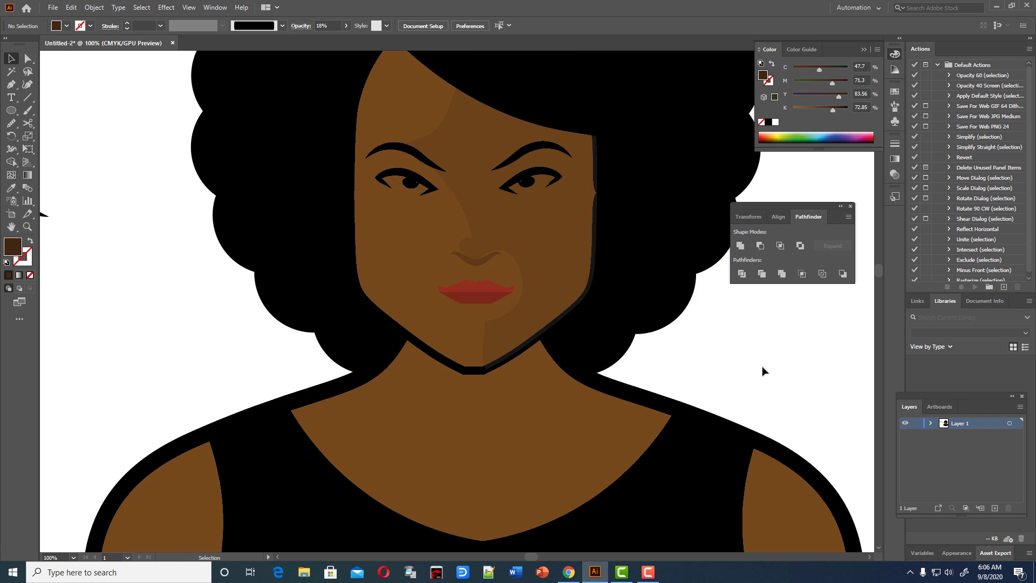
{"action": "left_click", "coordinate": [567, 248]}
- Reshape the face shadow's curve along the brow and nose bridge, adding an anchor
{"action": "left_click", "coordinate": [28, 85]}
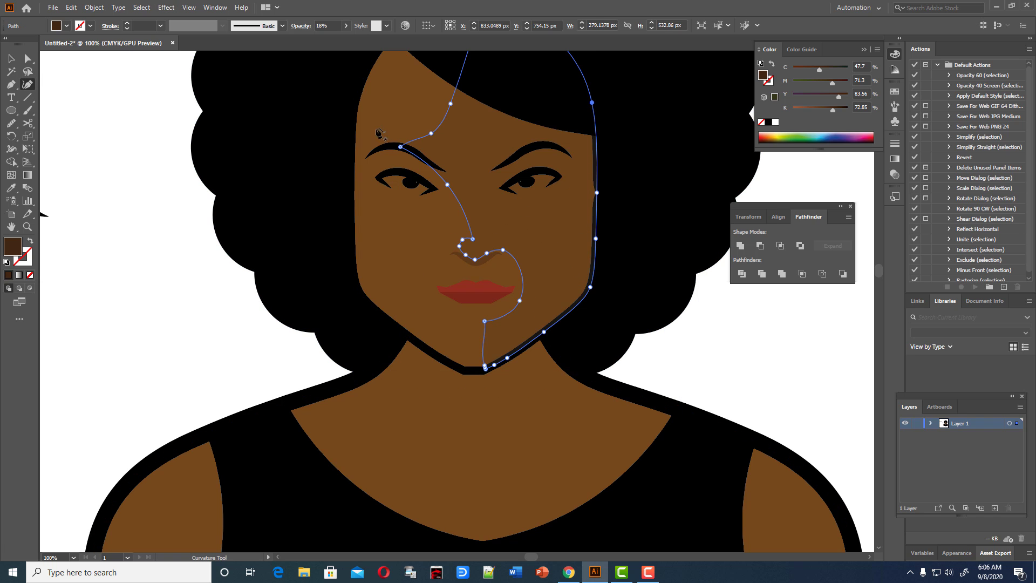
{"action": "left_click_drag", "start_coordinate": [452, 186], "coordinate": [461, 194]}
{"action": "left_click_drag", "start_coordinate": [461, 189], "coordinate": [470, 186]}
{"action": "left_click_drag", "start_coordinate": [475, 242], "coordinate": [471, 239]}
{"action": "left_click_drag", "start_coordinate": [471, 188], "coordinate": [468, 200]}
{"action": "left_click", "coordinate": [440, 164]}
- Set the face shadow's opacity to 14%
{"action": "left_click", "coordinate": [11, 58]}
{"action": "left_click", "coordinate": [87, 115]}
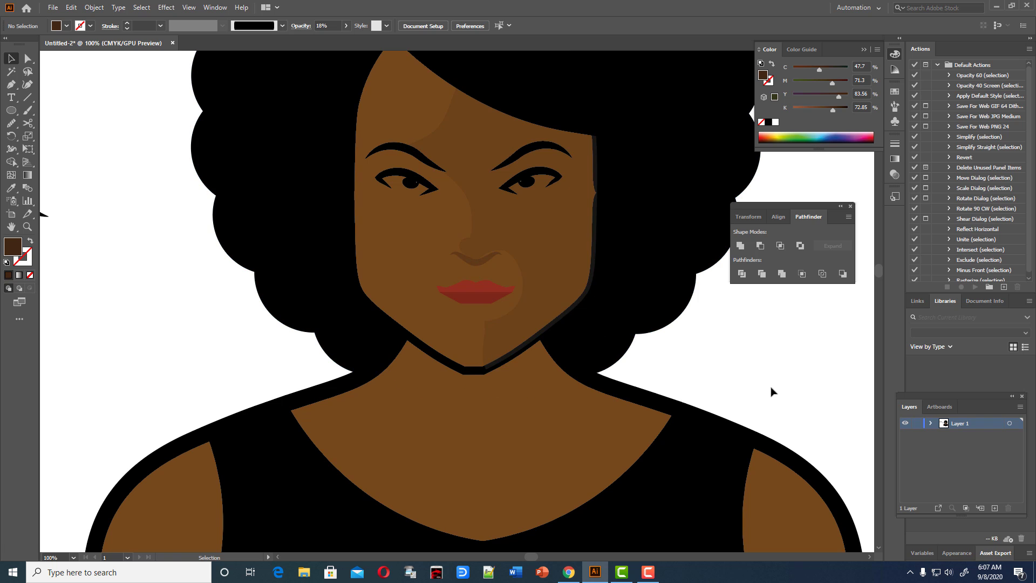
{"action": "left_click", "coordinate": [544, 300]}
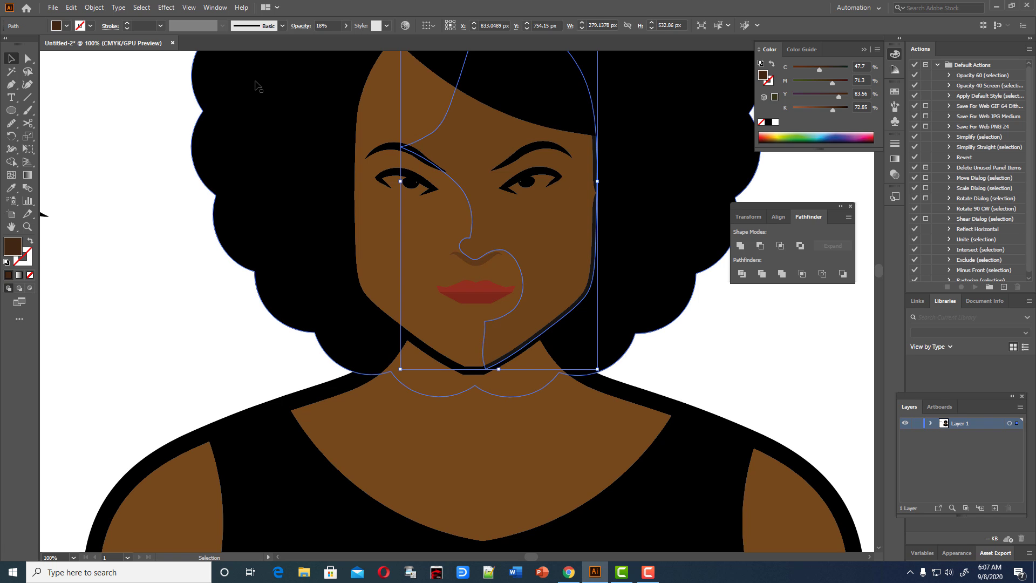
{"action": "left_click", "coordinate": [346, 25]}
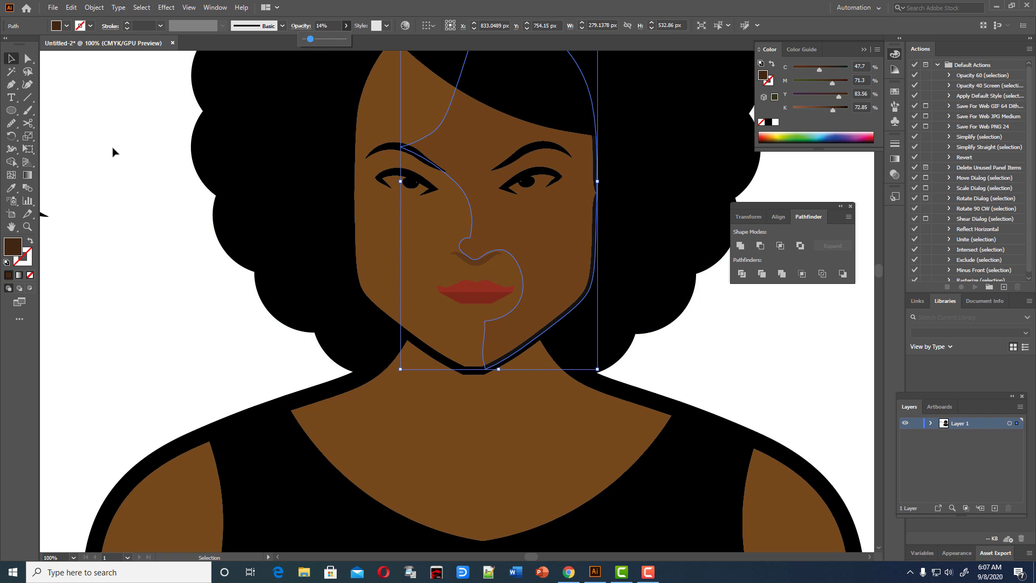
{"action": "left_click", "coordinate": [41, 224]}
{"action": "scroll", "coordinate": [115, 227], "scroll_direction": "down", "scroll_amount": 5}
{"action": "scroll", "coordinate": [270, 268], "scroll_direction": "up", "scroll_amount": 3}
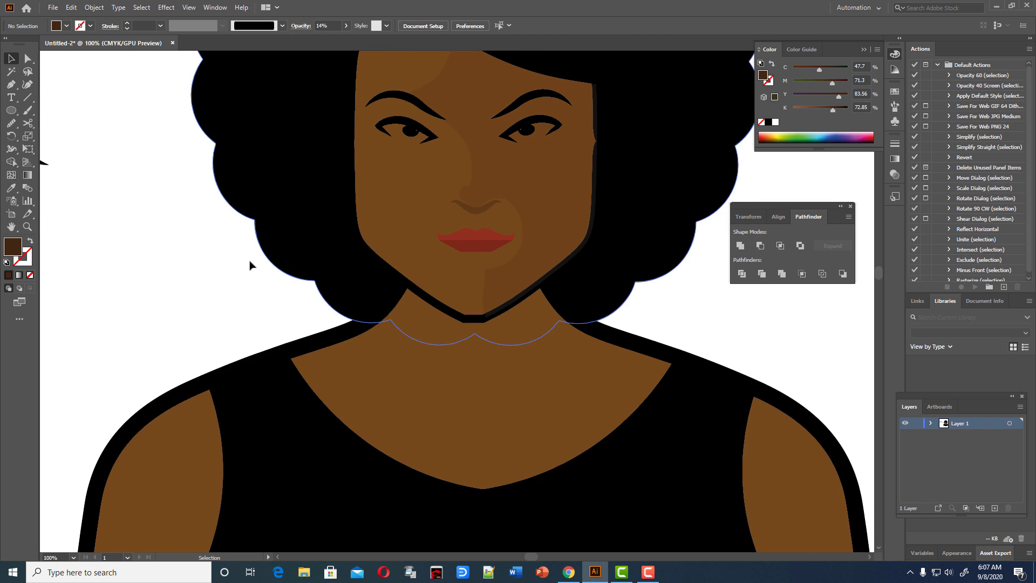
{"action": "scroll", "coordinate": [324, 297], "scroll_direction": "up", "scroll_amount": 2}
- Smooth the shadow's chin edge by moving its corner and adding a raised anchor
{"action": "left_click", "coordinate": [494, 348]}
{"action": "left_click", "coordinate": [27, 84]}
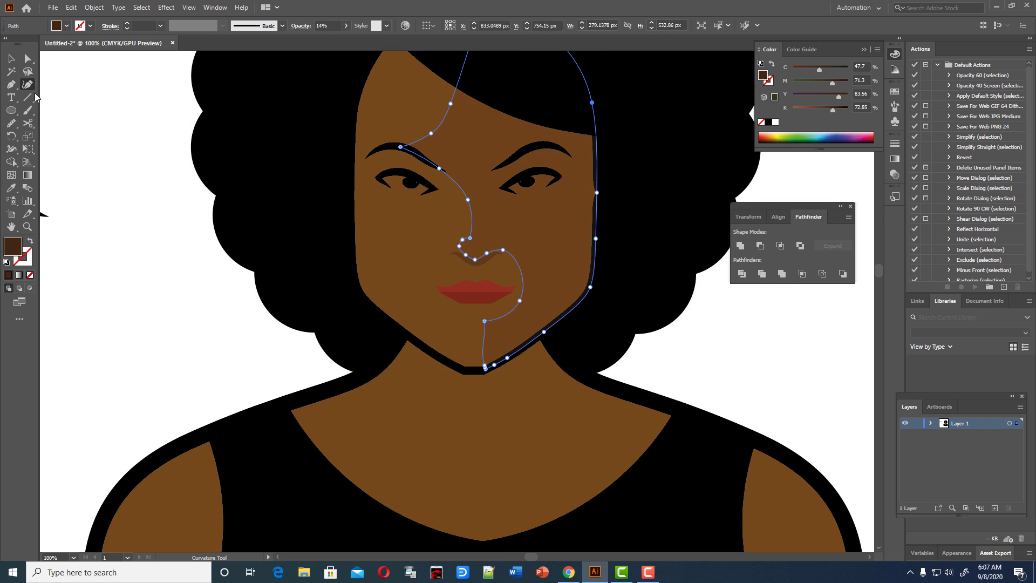
{"action": "left_click_drag", "start_coordinate": [485, 322], "coordinate": [491, 343]}
{"action": "left_click", "coordinate": [491, 359]}
{"action": "left_click_drag", "start_coordinate": [491, 359], "coordinate": [495, 356]}
{"action": "left_click", "coordinate": [10, 58]}
{"action": "left_click", "coordinate": [74, 105]}
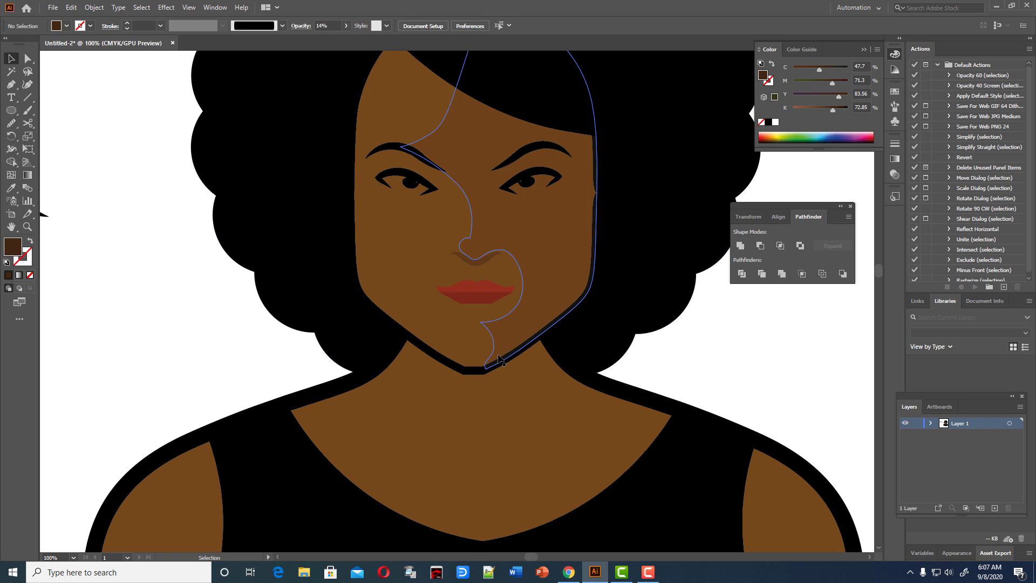
{"action": "scroll", "coordinate": [776, 311], "scroll_direction": "down", "scroll_amount": 2}
{"action": "scroll", "coordinate": [723, 319], "scroll_direction": "down", "scroll_amount": 2}
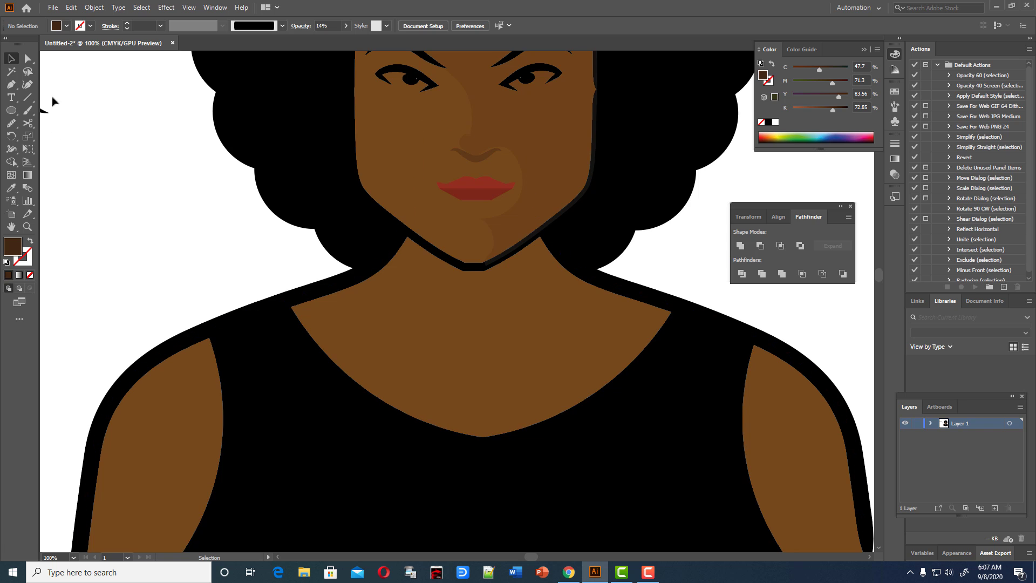
{"action": "left_click", "coordinate": [13, 87]}
- Draw the curved neck shadow shape from the chin across the upper chest to the right shoulder
{"action": "left_click", "coordinate": [42, 87]}
{"action": "scroll", "coordinate": [393, 305], "scroll_direction": "down", "scroll_amount": 2}
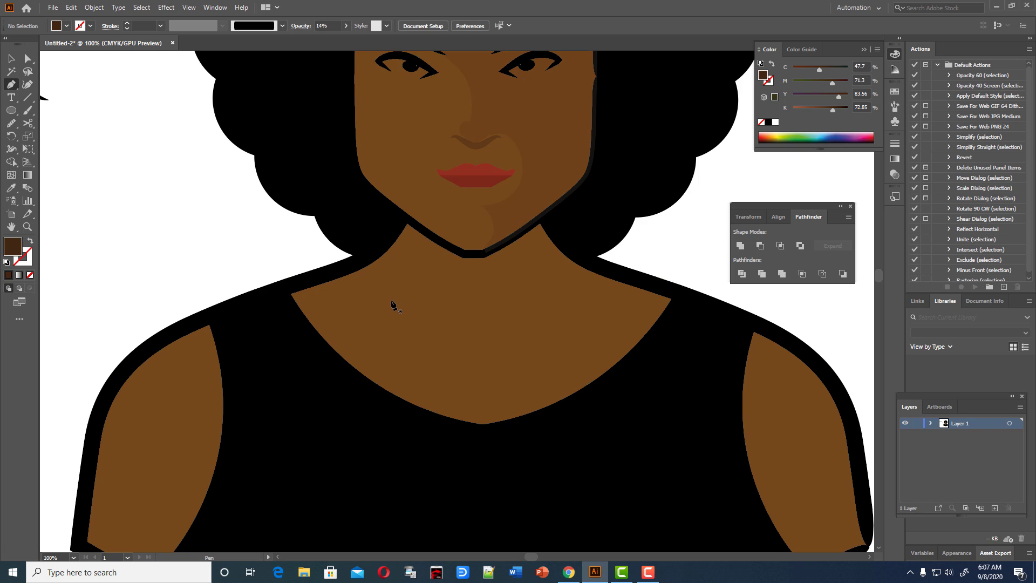
{"action": "left_click", "coordinate": [386, 119]}
{"action": "left_click_drag", "start_coordinate": [361, 240], "coordinate": [382, 286]}
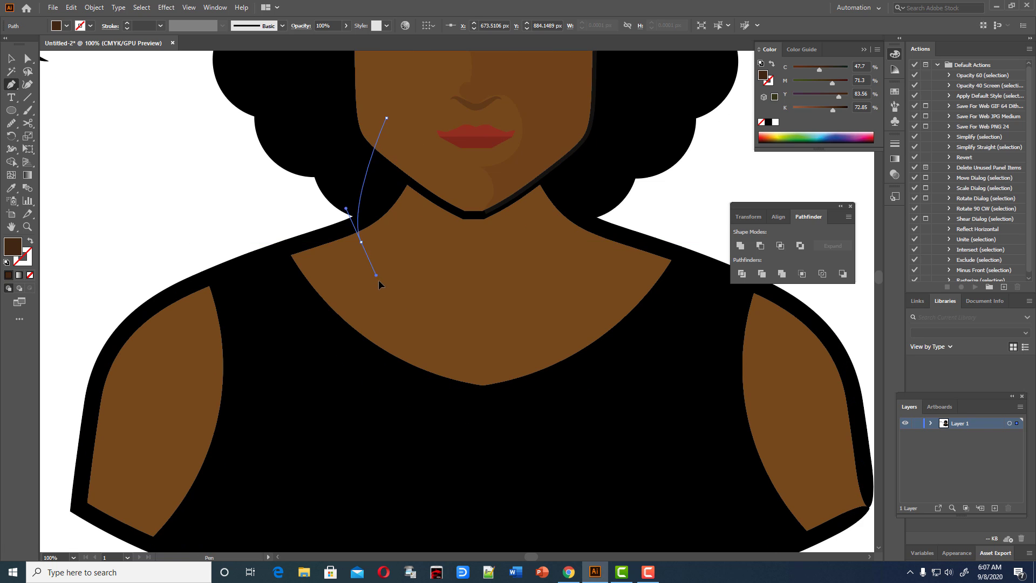
{"action": "left_click_drag", "start_coordinate": [462, 317], "coordinate": [512, 324]}
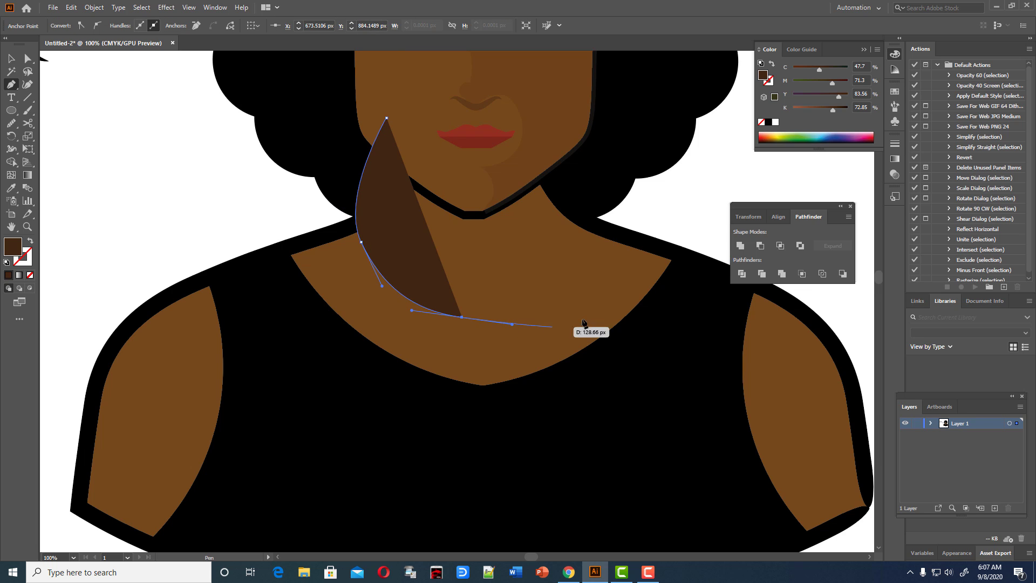
{"action": "left_click_drag", "start_coordinate": [678, 232], "coordinate": [686, 207]}
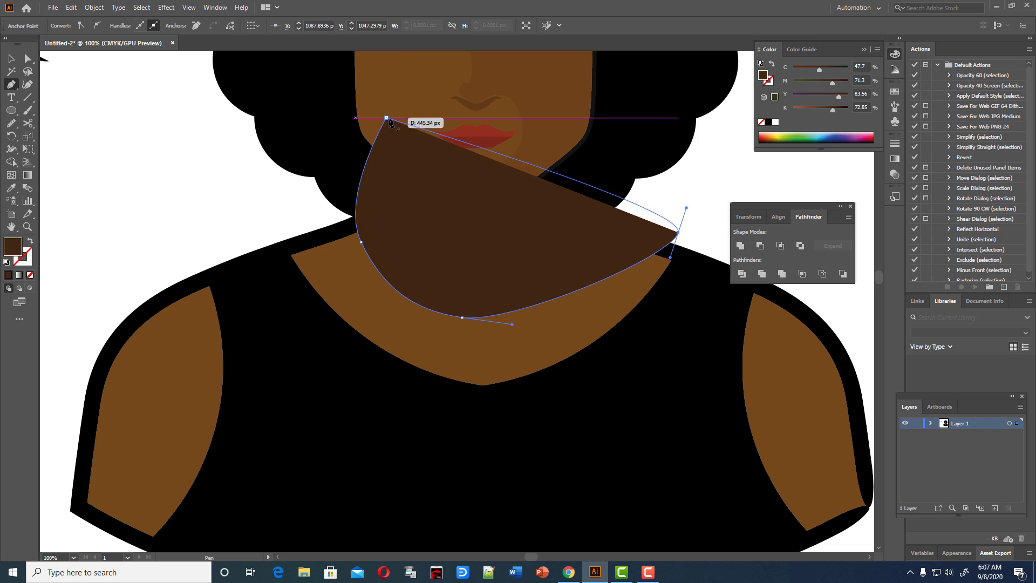
{"action": "left_click", "coordinate": [387, 118]}
- Trim the neck shadow against the tank top, removing parts left of the neck and past the shoulder
{"action": "left_click", "coordinate": [11, 58]}
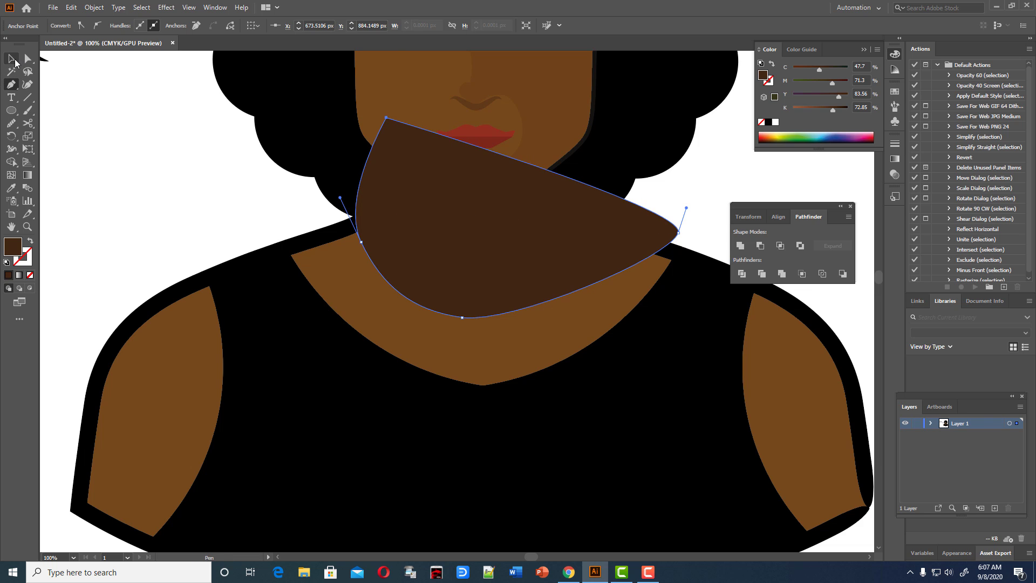
{"action": "left_click", "coordinate": [367, 212]}
{"action": "scroll", "coordinate": [500, 237], "scroll_direction": "up", "scroll_amount": 2}
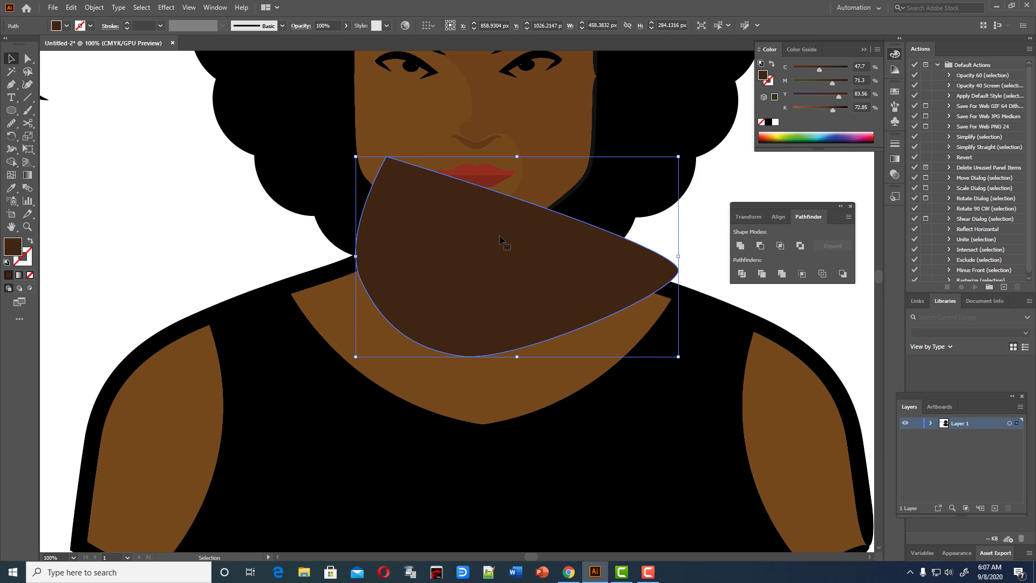
{"action": "left_click", "coordinate": [743, 314], "text": "shift"}
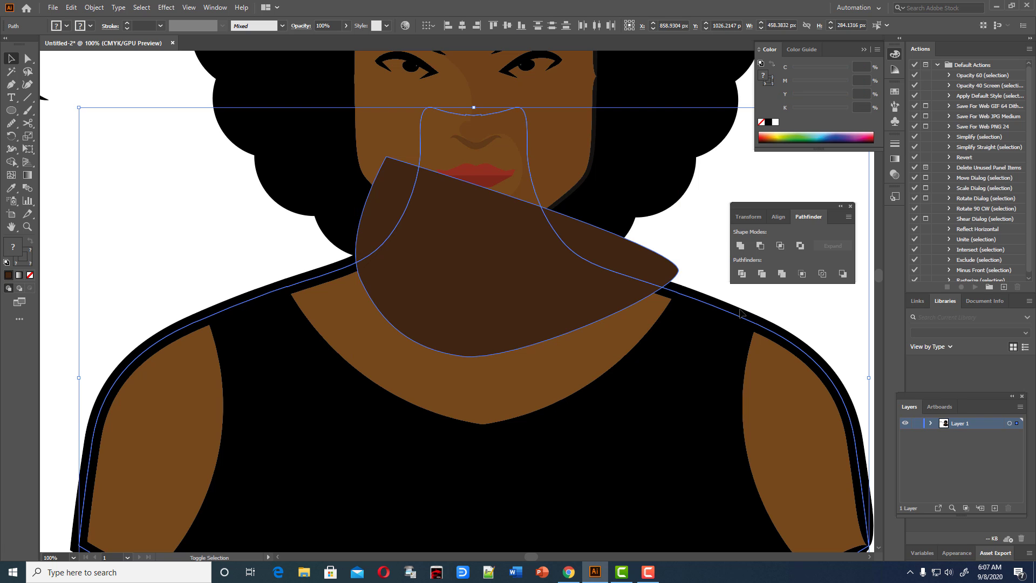
{"action": "left_click", "coordinate": [11, 162]}
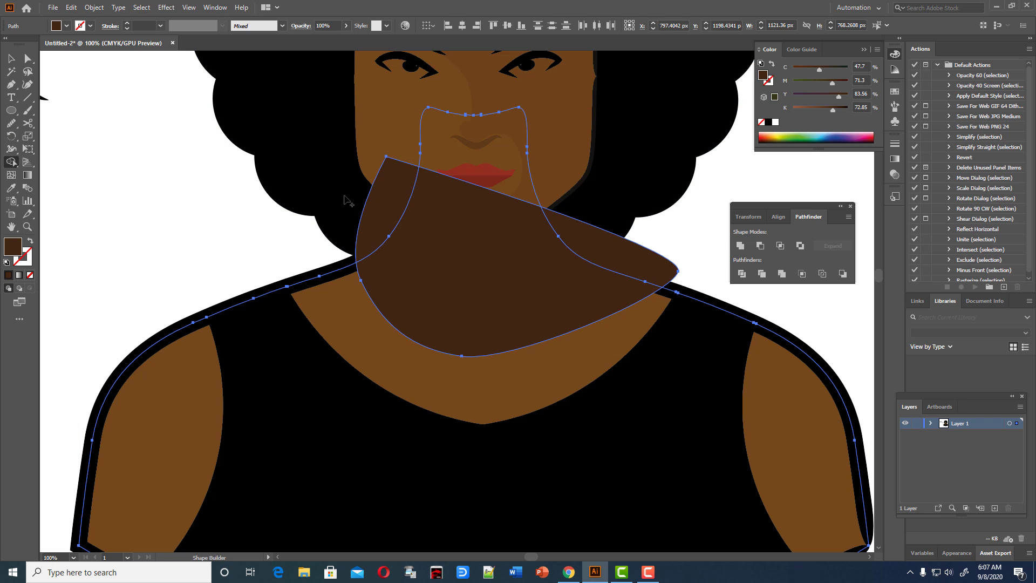
{"action": "left_click", "coordinate": [383, 214], "text": "alt"}
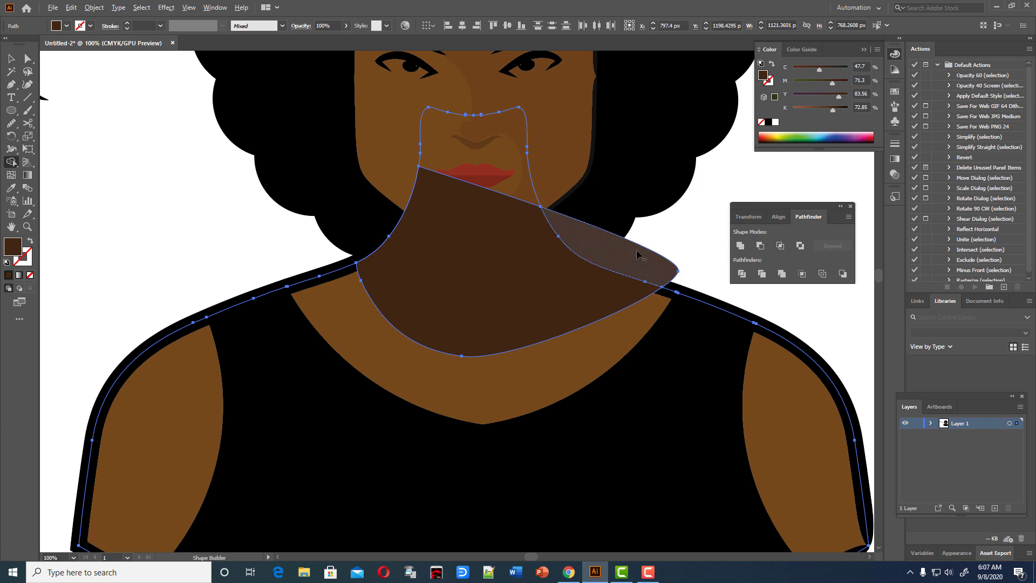
{"action": "left_click", "coordinate": [643, 254], "text": "alt"}
- Restack the neck shadow so it sits over the neck skin but behind the face
{"action": "left_click", "coordinate": [11, 58]}
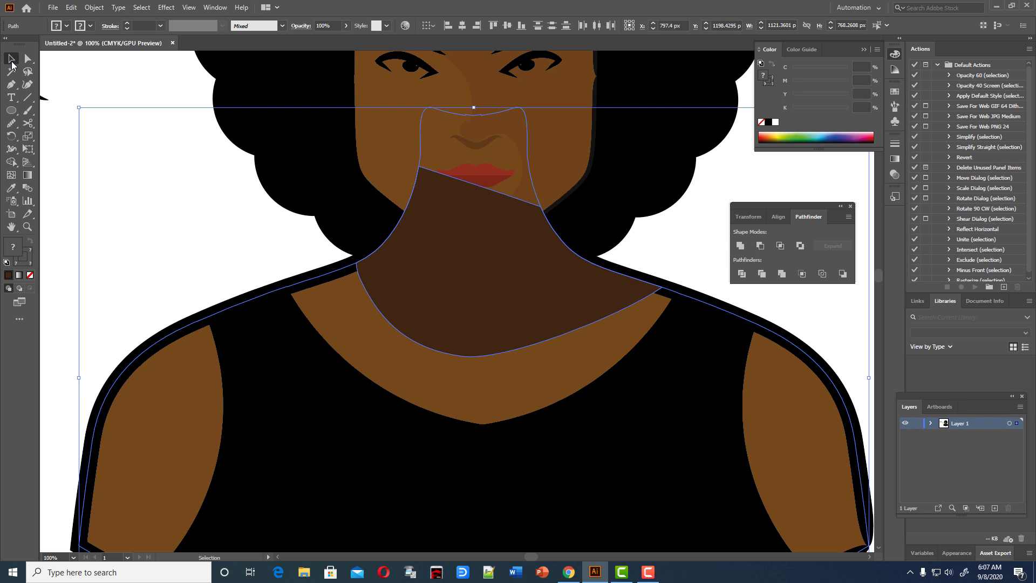
{"action": "left_click", "coordinate": [435, 282]}
{"action": "key", "text": "a"}
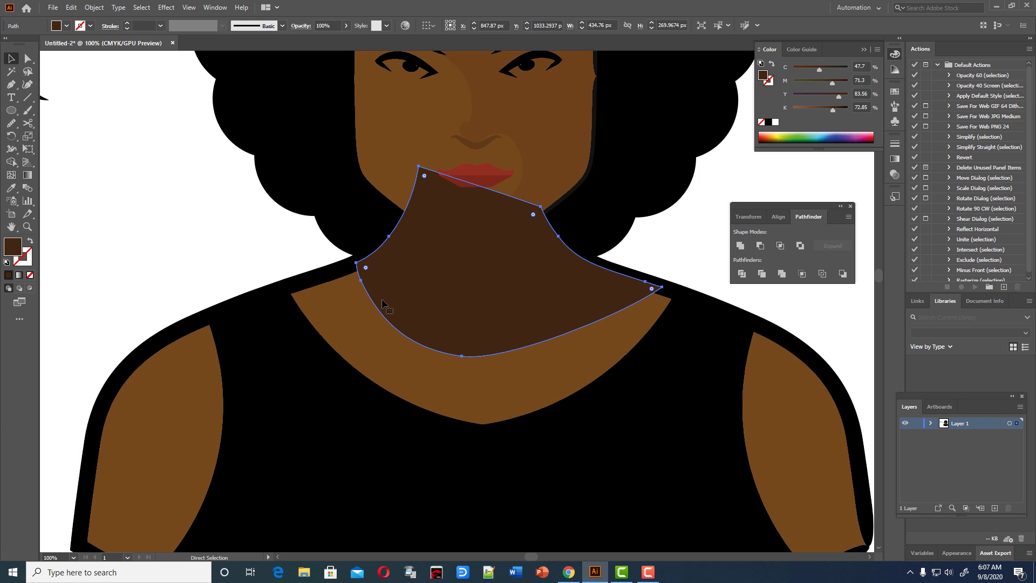
{"action": "key", "text": "ctrl+shift+bracketleft"}
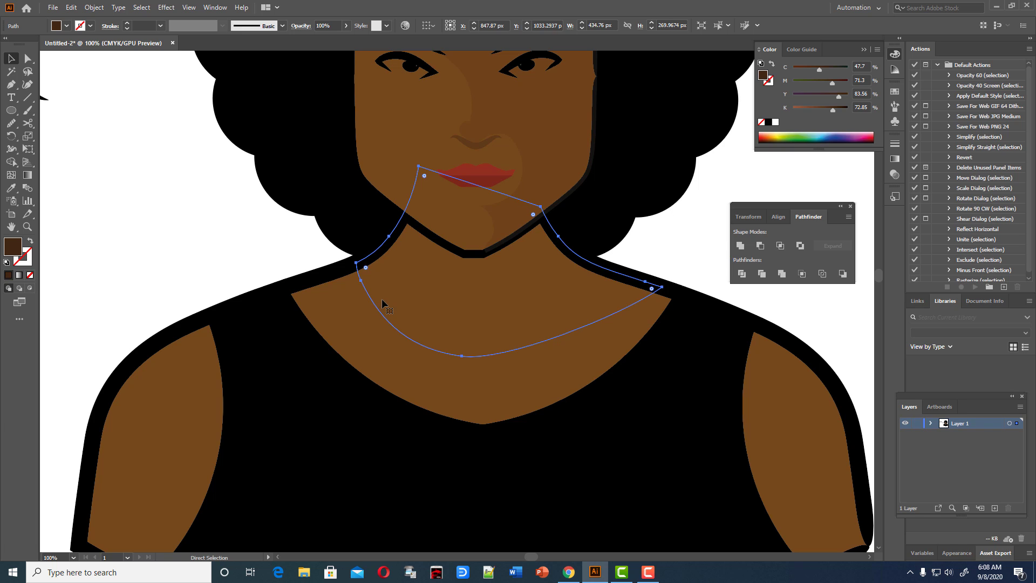
{"action": "key", "text": "ctrl+bracketright"}
{"action": "key", "text": "ctrl+bracketleft"}
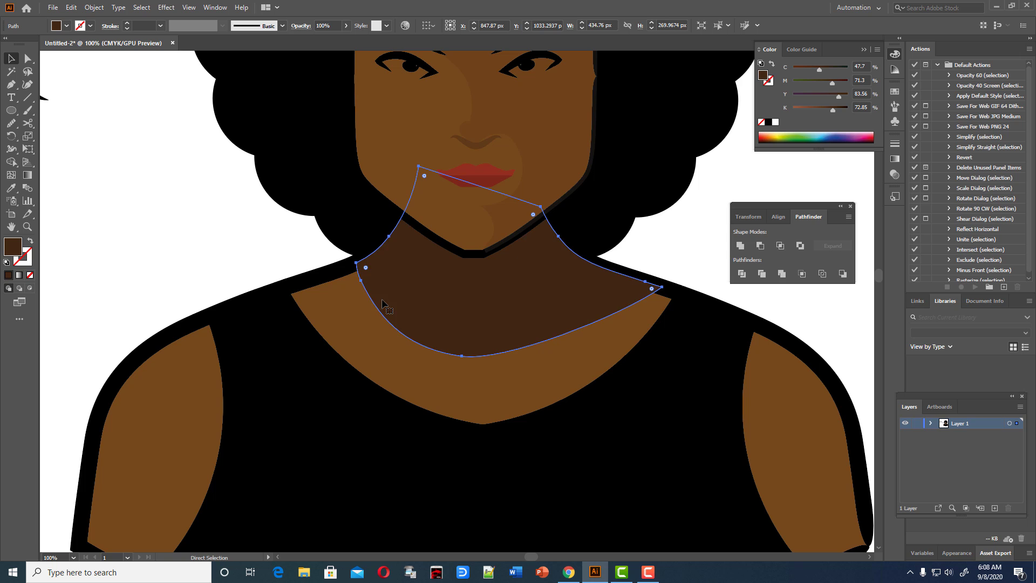
{"action": "key", "text": "ctrl+z"}
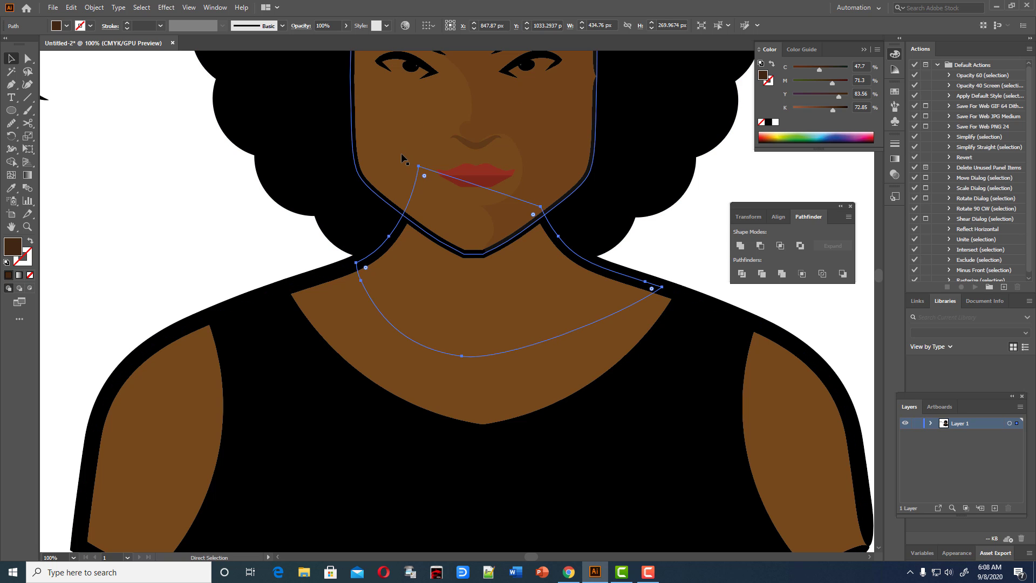
{"action": "key", "text": "ctrl+shift+z"}
{"action": "left_click", "coordinate": [180, 180]}
{"action": "scroll", "coordinate": [439, 137], "scroll_direction": "down", "scroll_amount": 3}
- Set the brown body outline path's fill to None
{"action": "scroll", "coordinate": [438, 138], "scroll_direction": "down", "scroll_amount": 2}
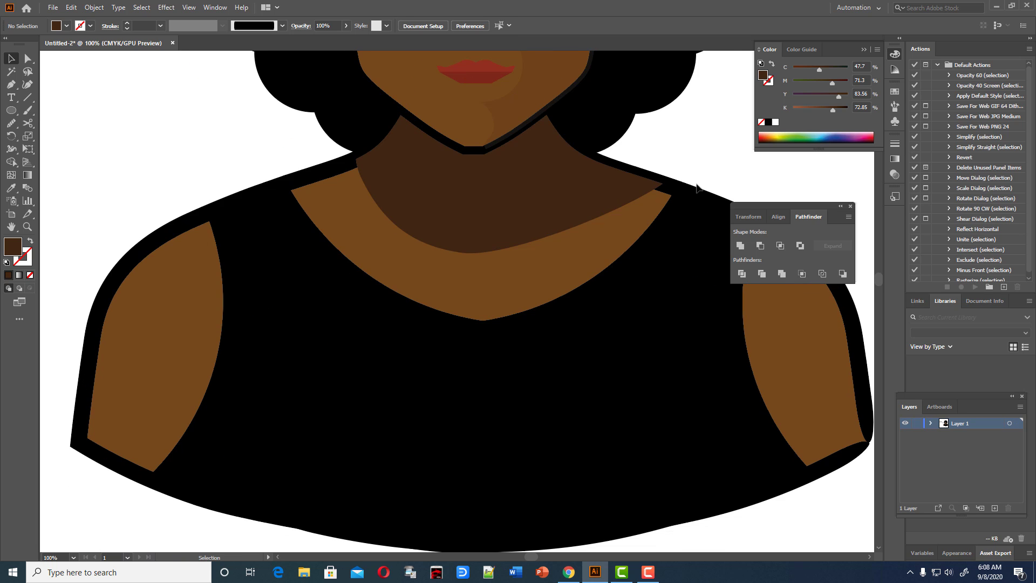
{"action": "left_click", "coordinate": [653, 201]}
{"action": "scroll", "coordinate": [392, 254], "scroll_direction": "down", "scroll_amount": 2}
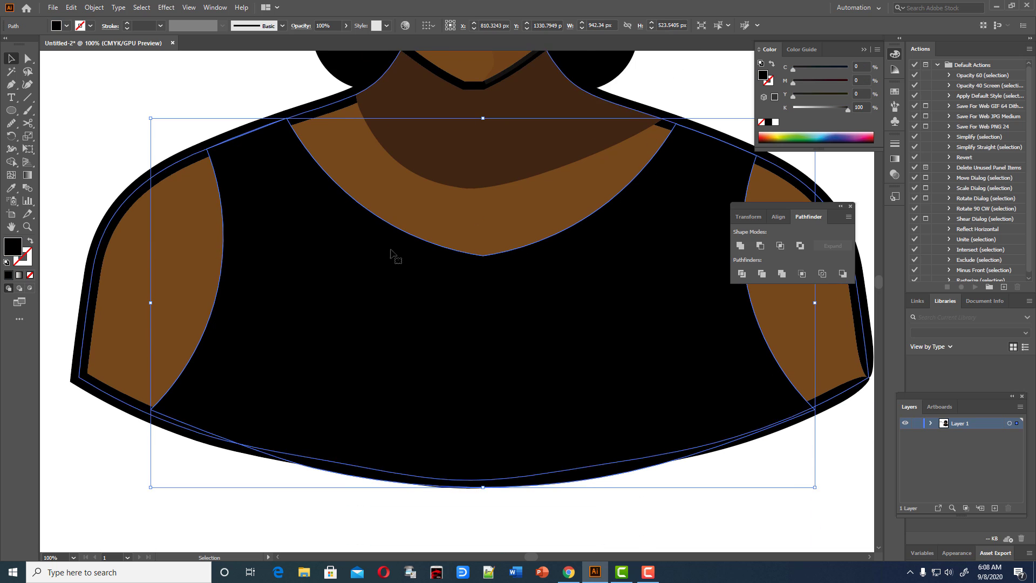
{"action": "left_click", "coordinate": [158, 187]}
{"action": "key", "text": "a"}
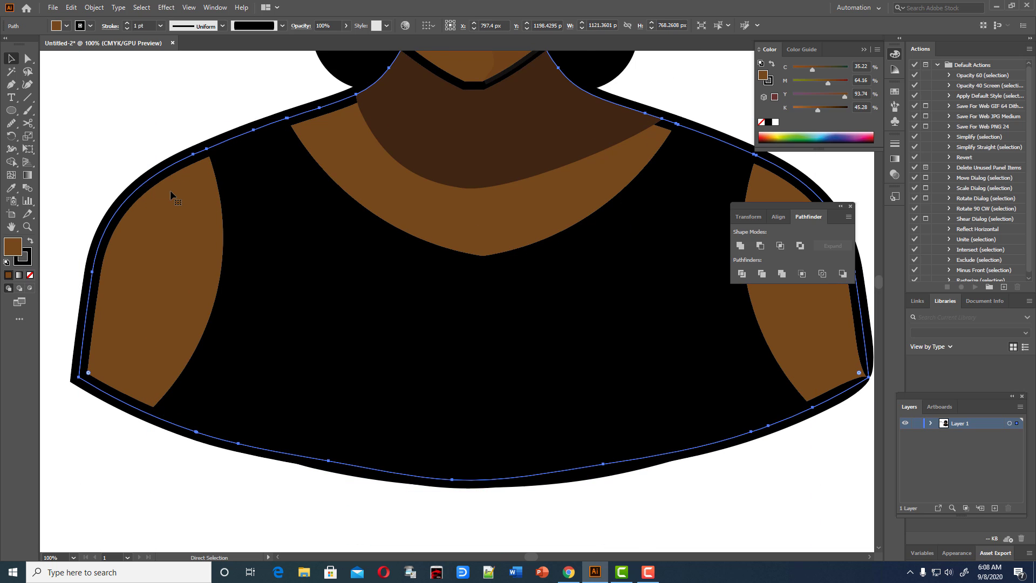
{"action": "key", "text": "v"}
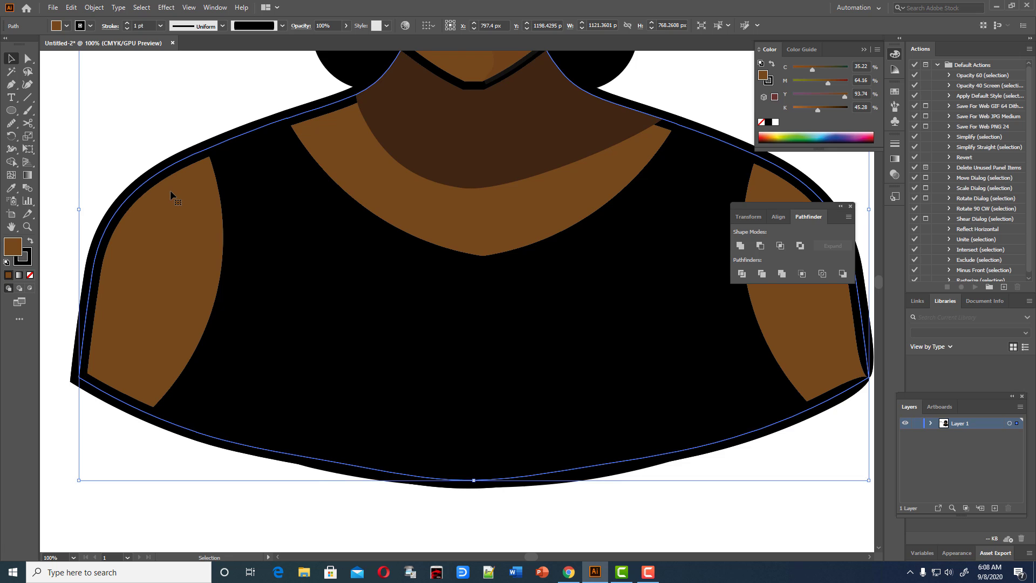
{"action": "scroll", "coordinate": [170, 194], "scroll_direction": "up", "scroll_amount": 3}
{"action": "scroll", "coordinate": [175, 224], "scroll_direction": "down", "scroll_amount": 2}
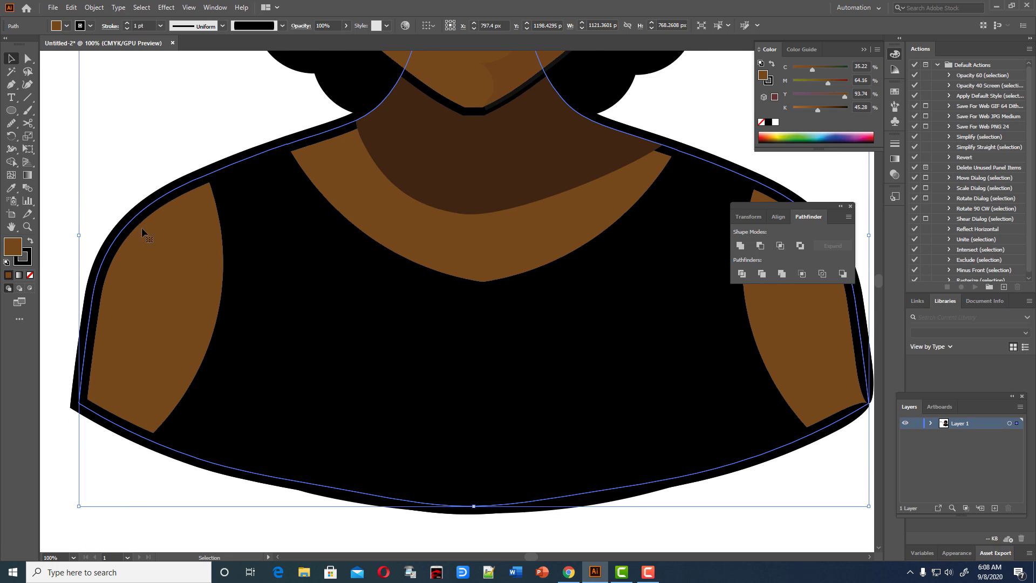
{"action": "left_click", "coordinate": [31, 278]}
{"action": "key", "text": "ctrl+shift+a"}
- Expand the body outline's black stroke into shapes with Object > Expand Appearance
{"action": "left_click", "coordinate": [200, 185]}
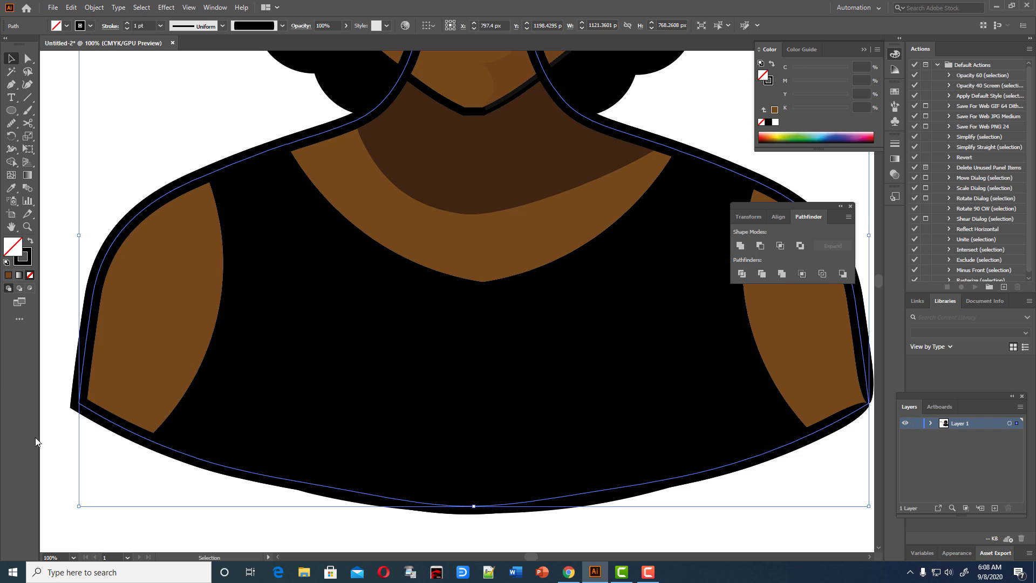
{"action": "scroll", "coordinate": [36, 442], "scroll_direction": "up", "scroll_amount": 3}
{"action": "scroll", "coordinate": [35, 441], "scroll_direction": "up", "scroll_amount": 2}
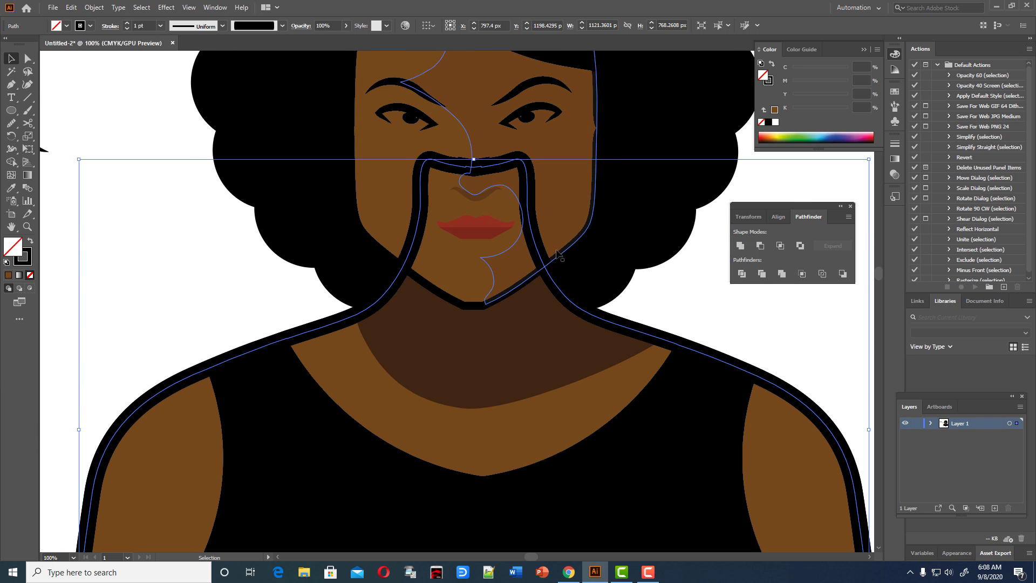
{"action": "left_click", "coordinate": [94, 7]}
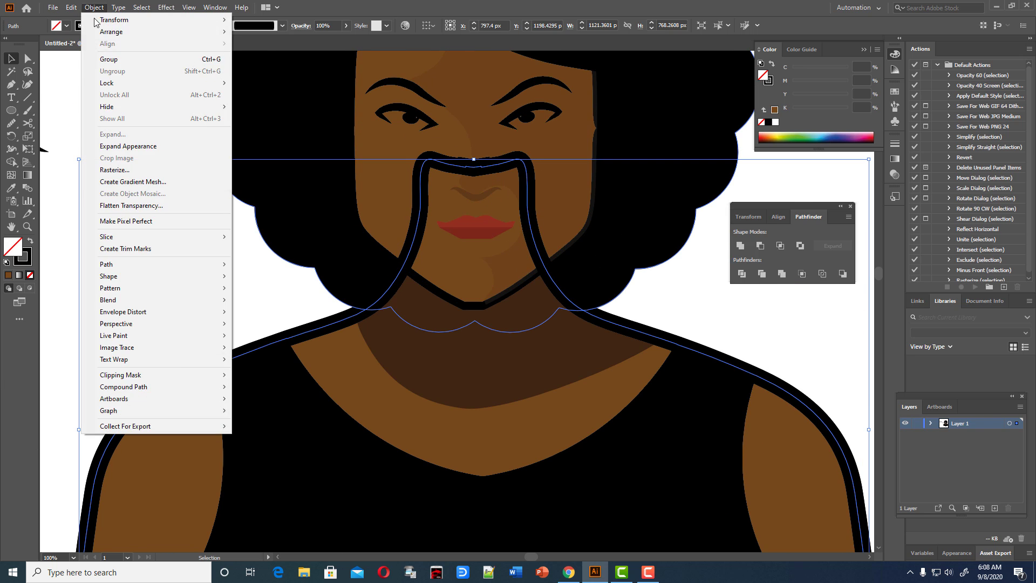
{"action": "left_click", "coordinate": [157, 146]}
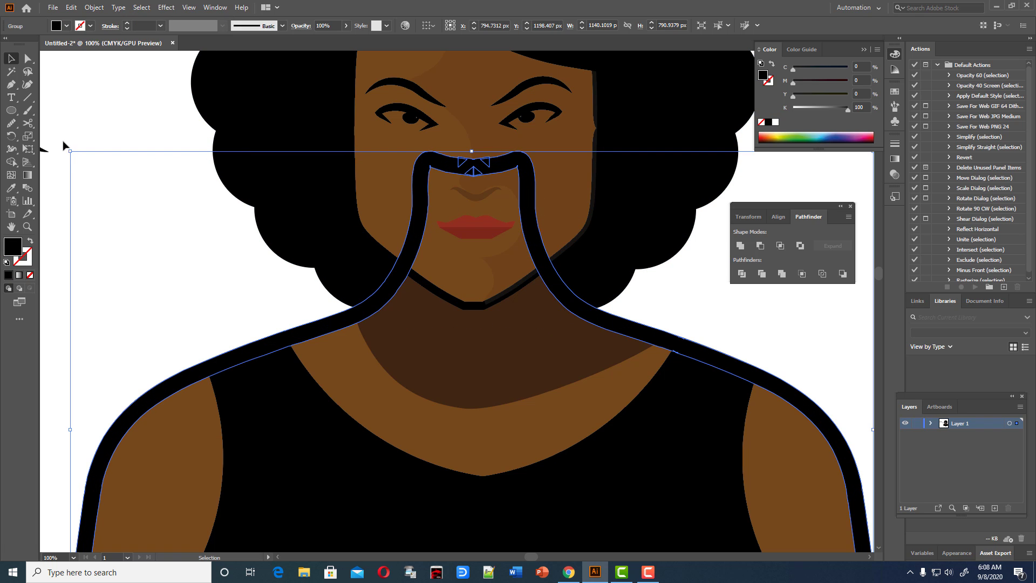
- Erase the expanded black outline strips crossing the face and nose with the Eraser tool
{"action": "left_click", "coordinate": [29, 124]}
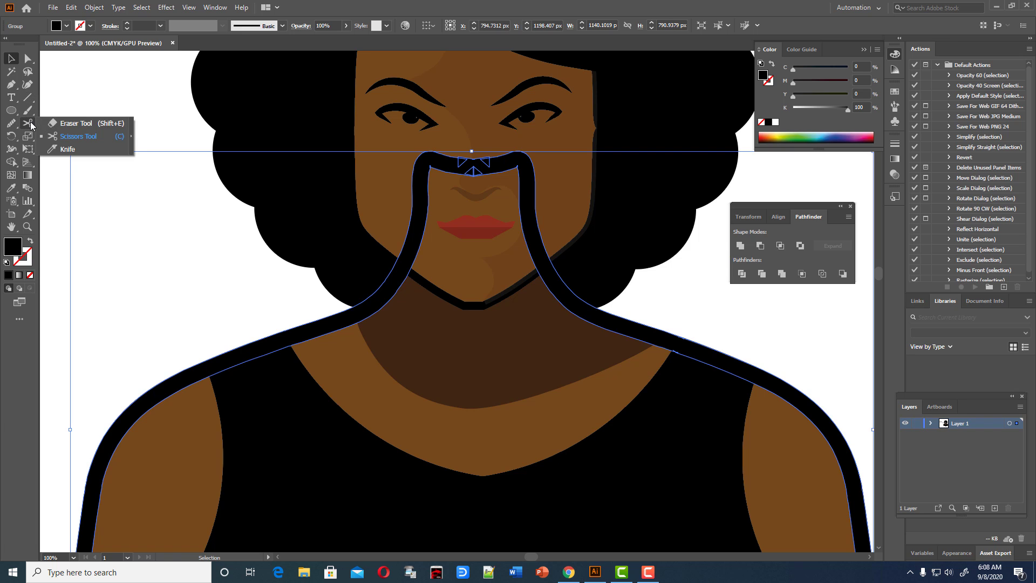
{"action": "left_click", "coordinate": [64, 124]}
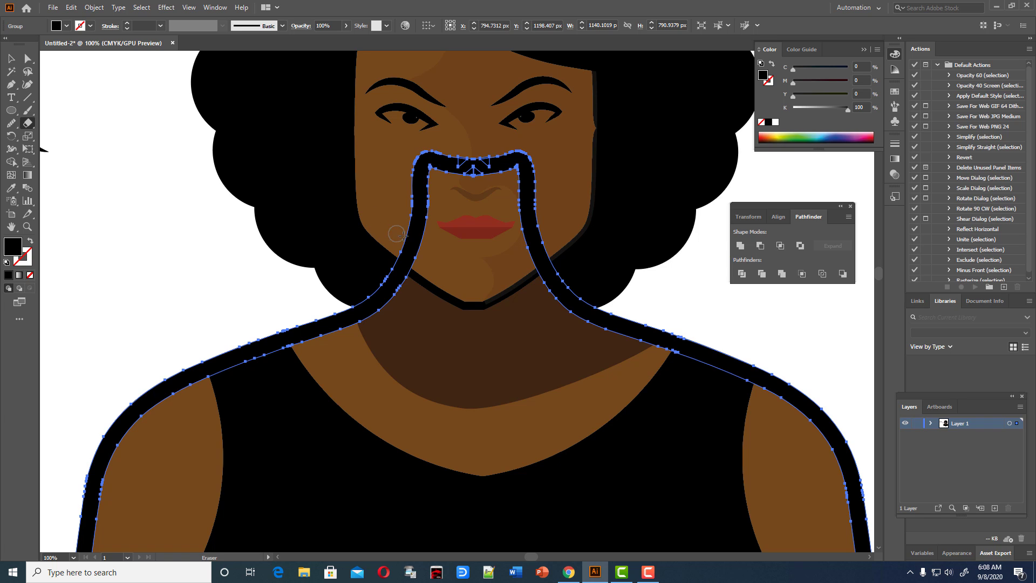
{"action": "mouse_move", "coordinate": [398, 238]}
{"action": "left_mouse_down"}
{"action": "mouse_move", "coordinate": [428, 271]}
{"action": "mouse_move", "coordinate": [430, 176]}
{"action": "left_mouse_up"}
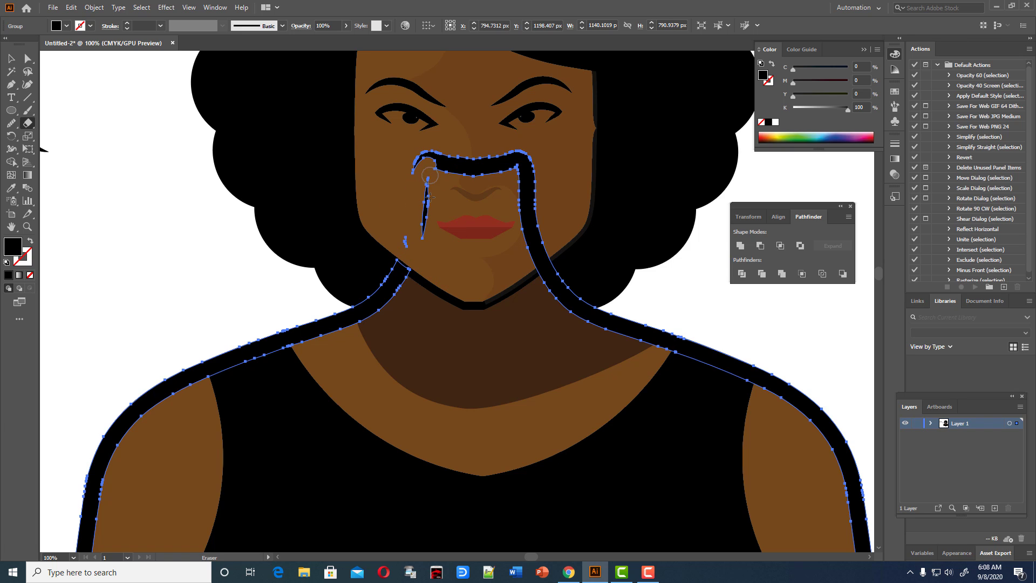
{"action": "left_click_drag", "start_coordinate": [406, 244], "coordinate": [504, 178]}
{"action": "mouse_move", "coordinate": [404, 170]}
{"action": "left_mouse_down"}
{"action": "mouse_move", "coordinate": [531, 162]}
{"action": "mouse_move", "coordinate": [540, 238]}
{"action": "mouse_move", "coordinate": [532, 267]}
{"action": "left_mouse_up"}
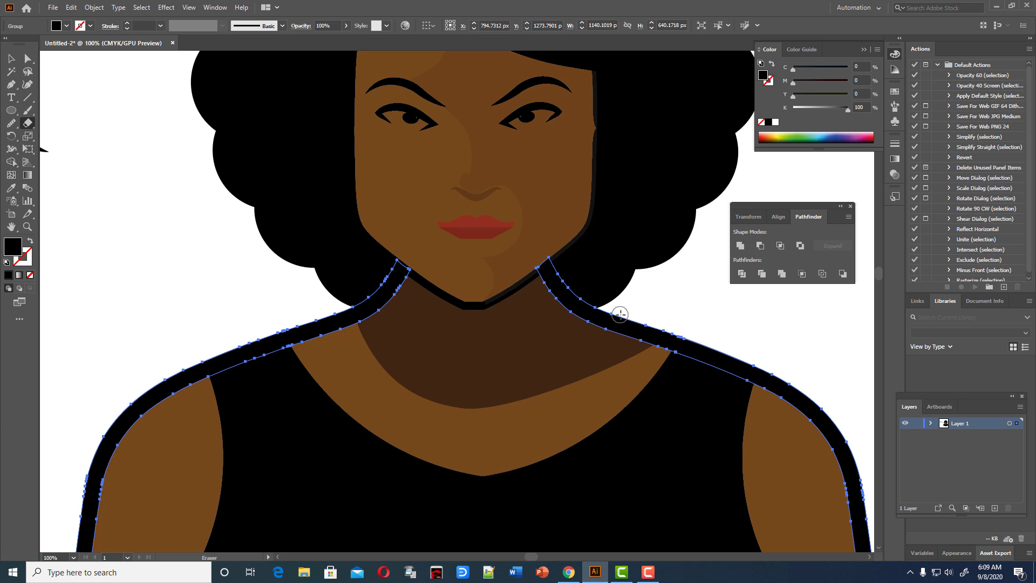
{"action": "scroll", "coordinate": [600, 291], "scroll_direction": "down", "scroll_amount": 2}
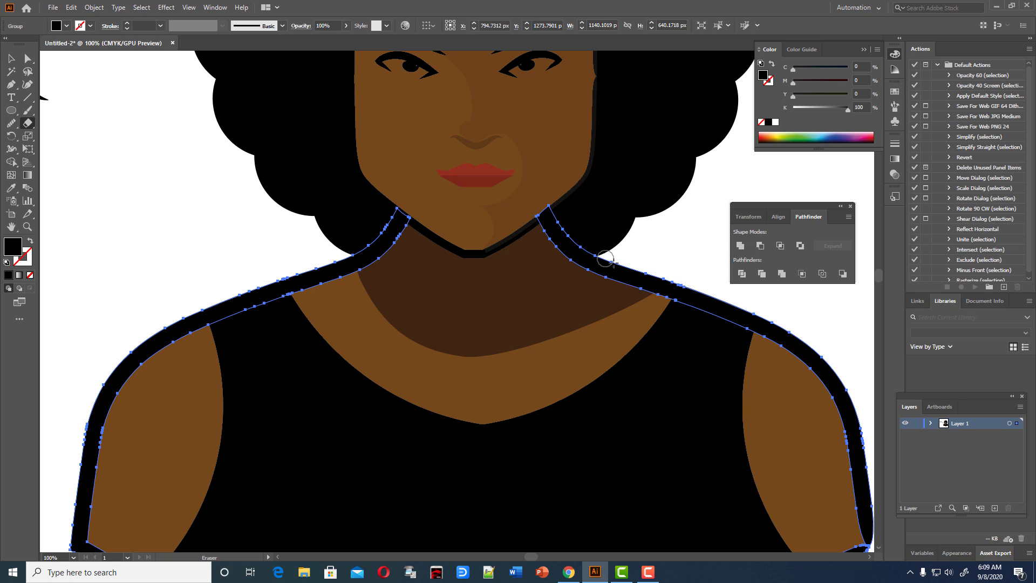
{"action": "scroll", "coordinate": [810, 410], "scroll_direction": "down", "scroll_amount": 2}
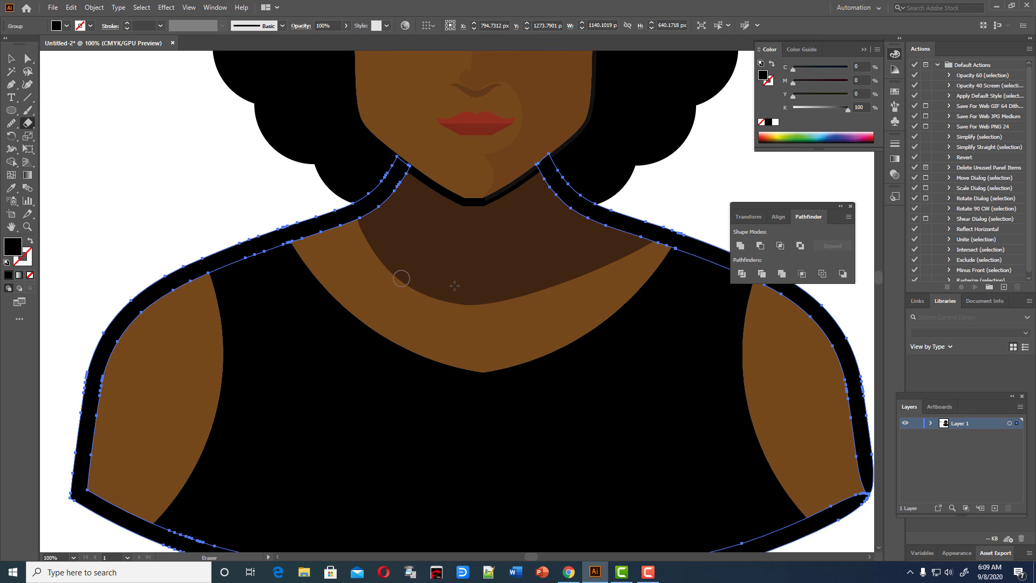
{"action": "scroll", "coordinate": [427, 313], "scroll_direction": "up", "scroll_amount": 2}
{"action": "scroll", "coordinate": [450, 243], "scroll_direction": "up", "scroll_amount": 1}
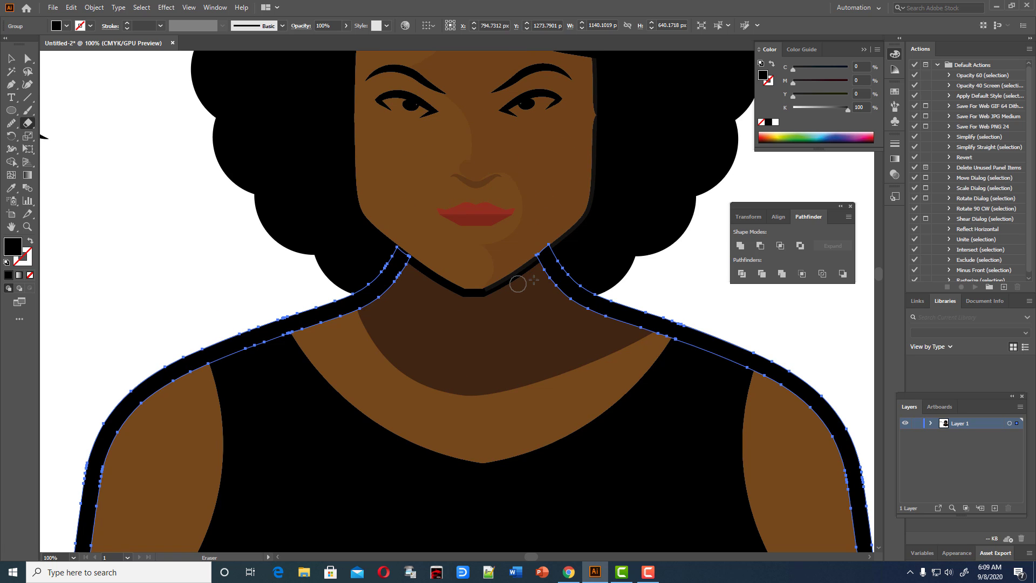
{"action": "left_click", "coordinate": [11, 58]}
{"action": "left_click", "coordinate": [81, 118]}
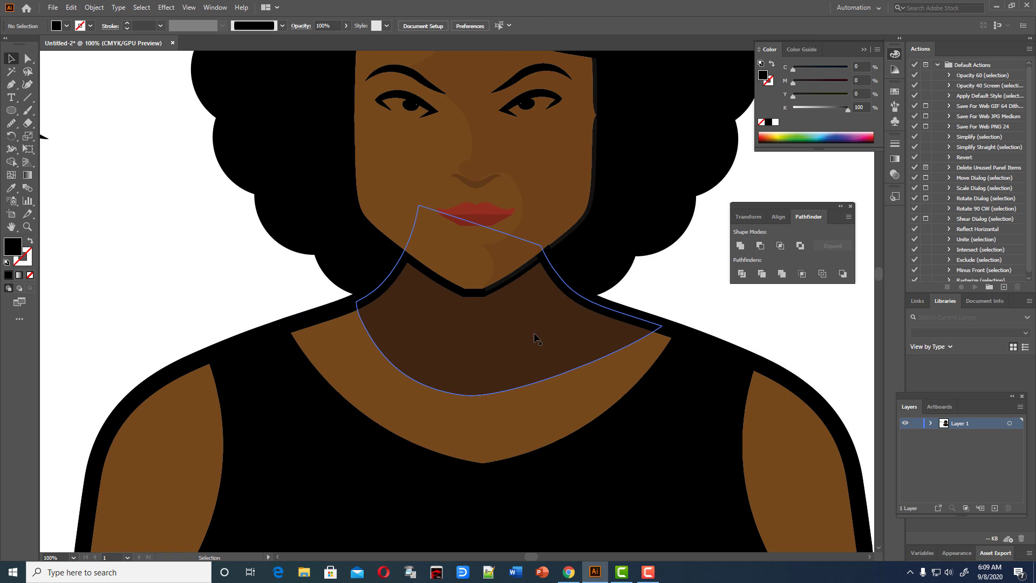
- Set the neck shadow's opacity to 28%, then zoom out to view the whole portrait
{"action": "left_click", "coordinate": [536, 338]}
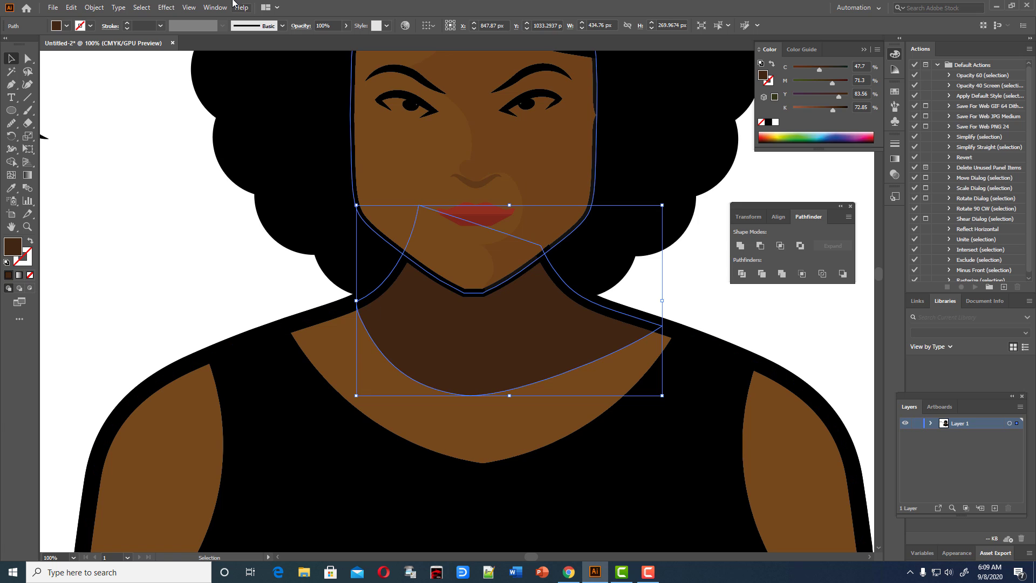
{"action": "left_click", "coordinate": [345, 26]}
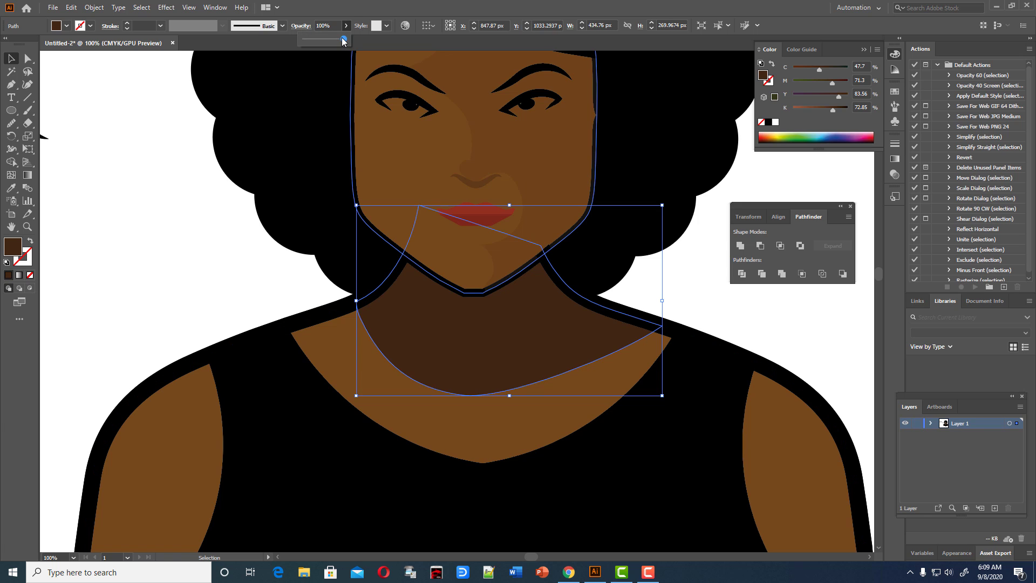
{"action": "left_click_drag", "start_coordinate": [343, 41], "coordinate": [328, 40]}
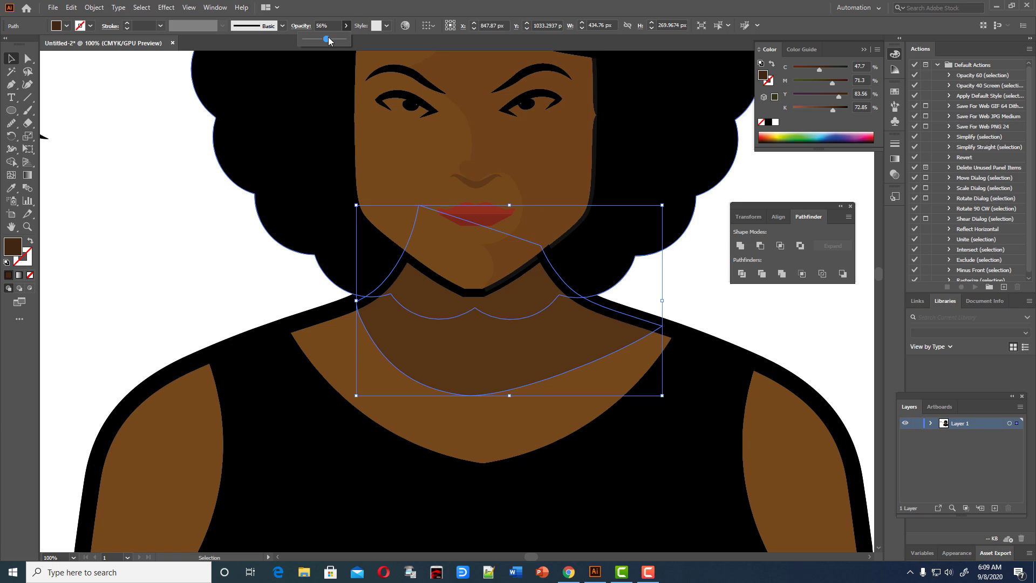
{"action": "left_click_drag", "start_coordinate": [321, 41], "coordinate": [316, 41]}
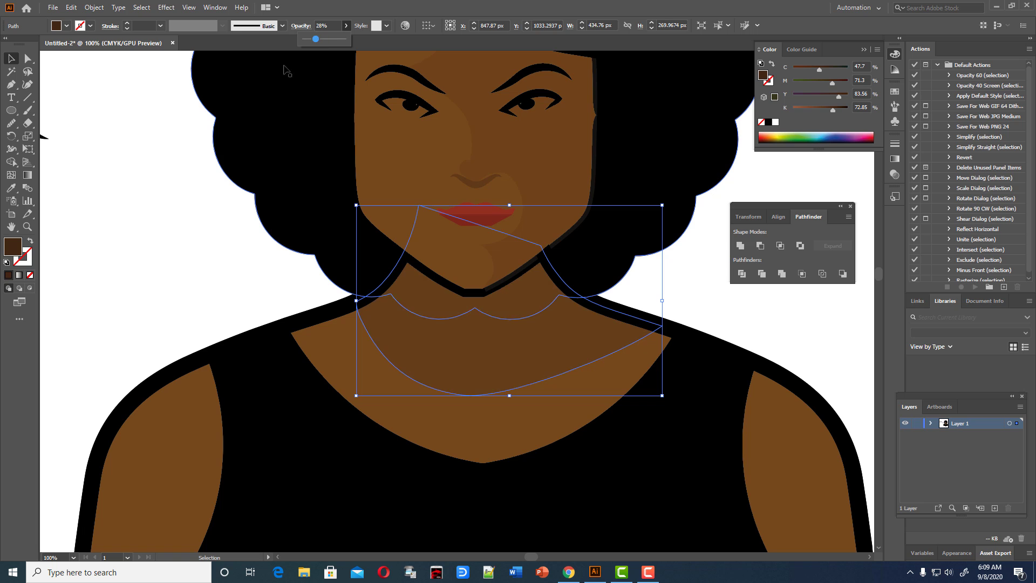
{"action": "left_click", "coordinate": [120, 166]}
{"action": "scroll", "coordinate": [365, 542], "scroll_direction": "up", "scroll_amount": 5}
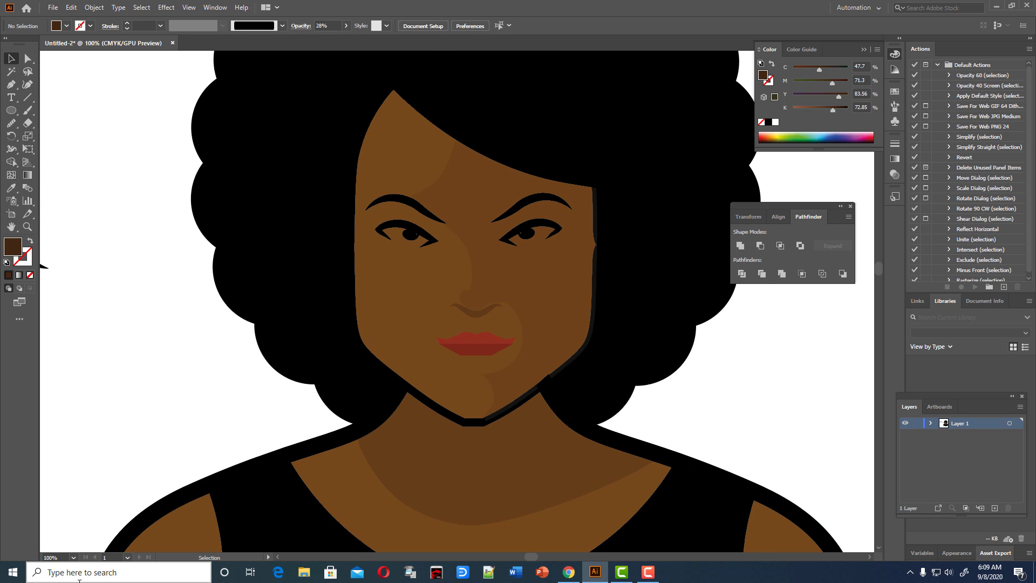
{"action": "key", "text": "ctrl+minus"}
{"action": "key", "text": "ctrl+minus"}
{"action": "key", "text": "ctrl+minus"}
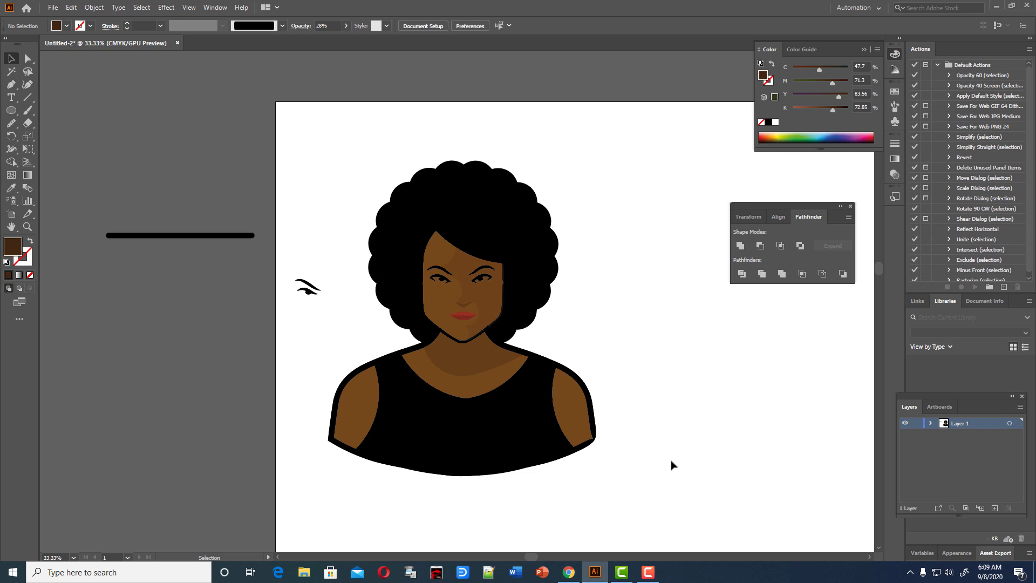
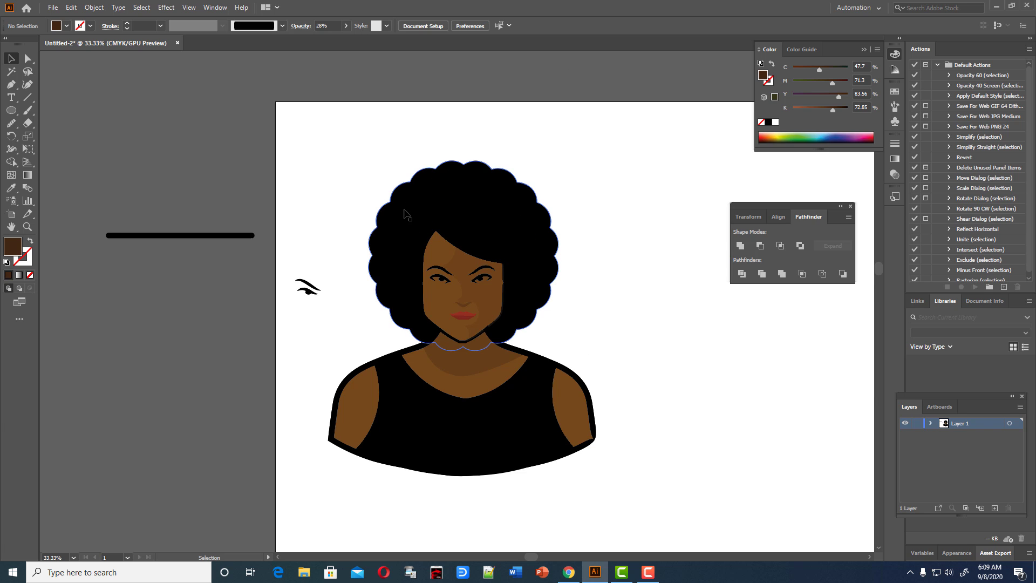
- Place a copy of the afro hair shape beside the figure
{"action": "left_click", "coordinate": [467, 179]}
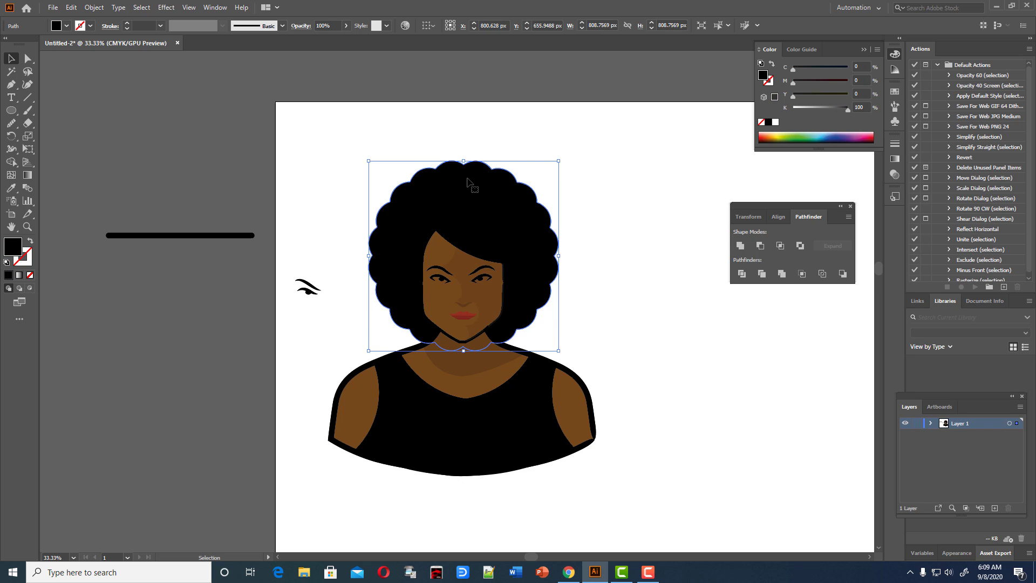
{"action": "left_click_drag", "start_coordinate": [531, 193], "coordinate": [761, 204]}
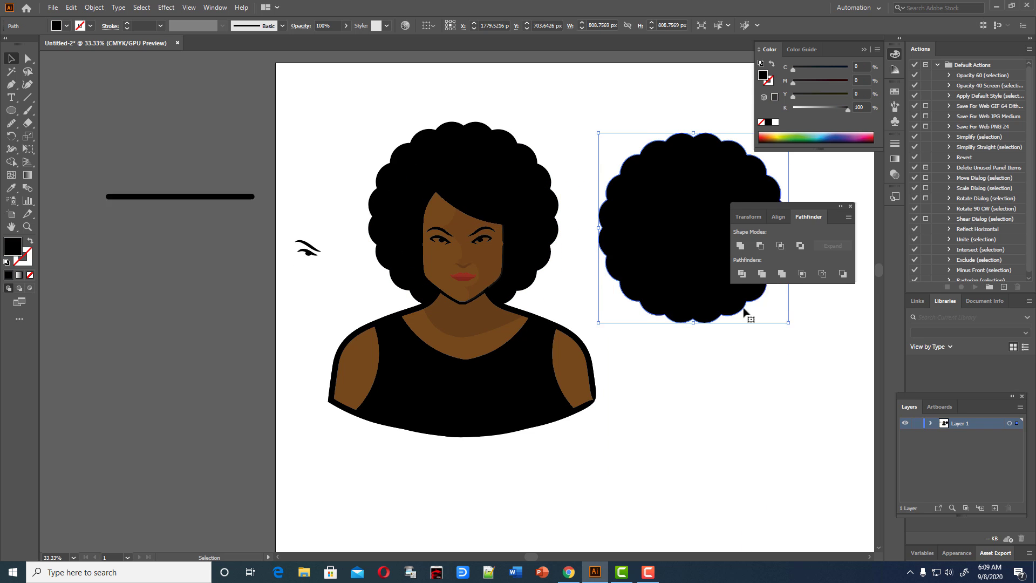
{"action": "scroll", "coordinate": [747, 317], "scroll_direction": "down", "scroll_amount": 1}
{"action": "left_click_drag", "start_coordinate": [535, 556], "coordinate": [557, 556]}
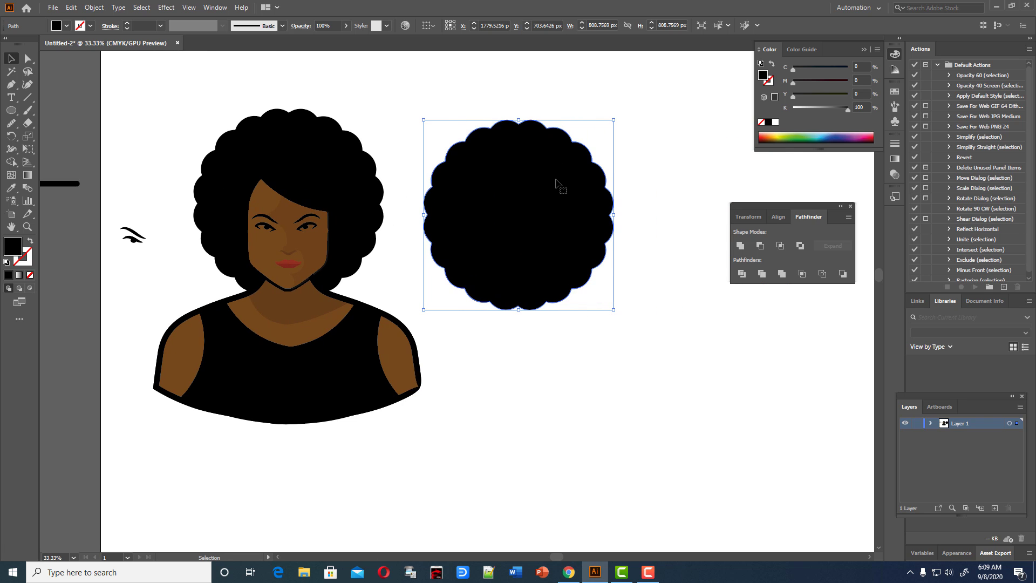
- Subtract a slightly offset duplicate with Minus Front, leaving a thin scalloped crescent
{"action": "left_click_drag", "start_coordinate": [559, 186], "coordinate": [574, 191]}
{"action": "left_click_drag", "start_coordinate": [446, 106], "coordinate": [652, 316]}
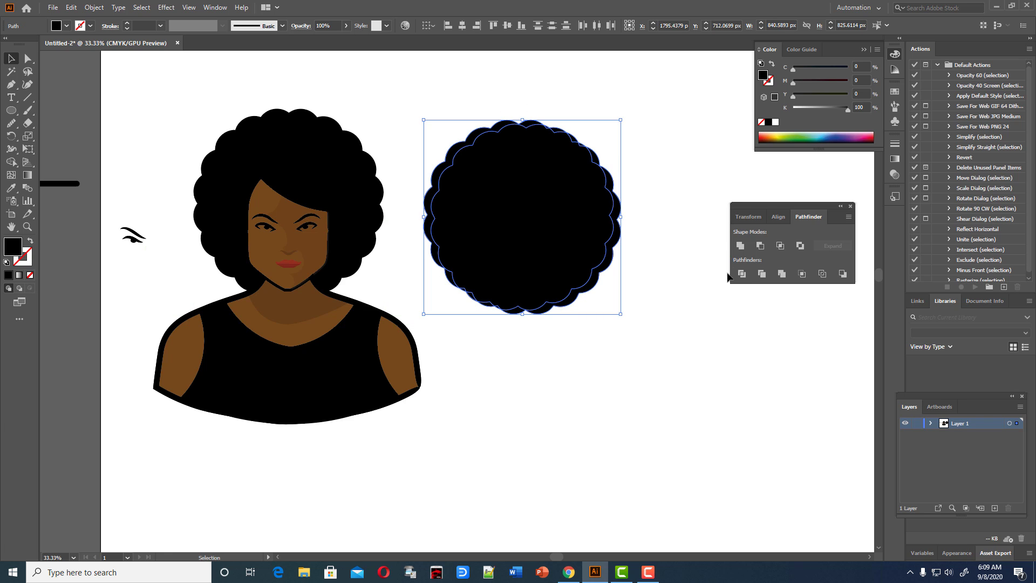
{"action": "left_click", "coordinate": [761, 246]}
- Fill the crescent with warm dark grey 4C4945
{"action": "left_click", "coordinate": [657, 279]}
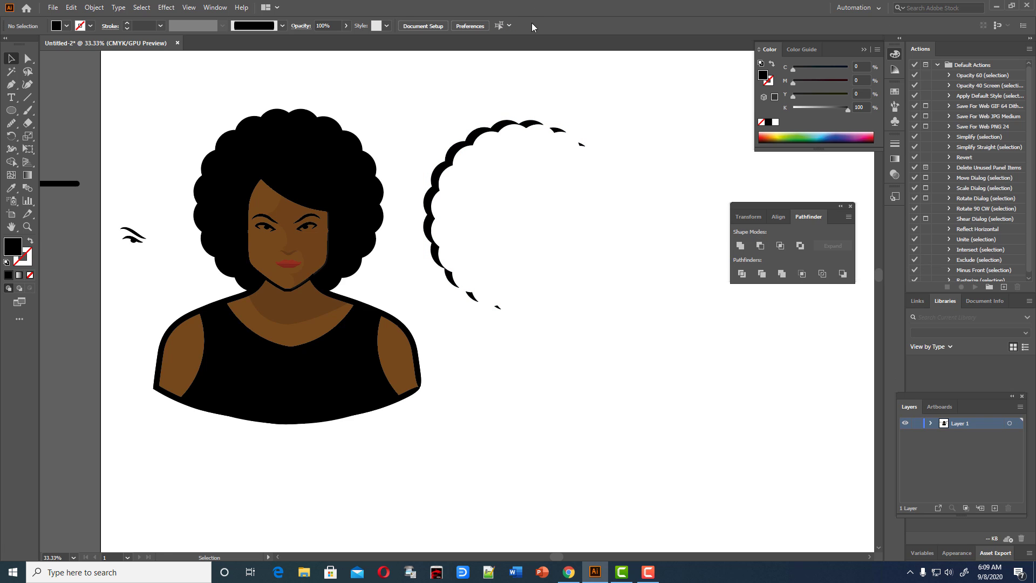
{"action": "left_click_drag", "start_coordinate": [458, 94], "coordinate": [638, 346]}
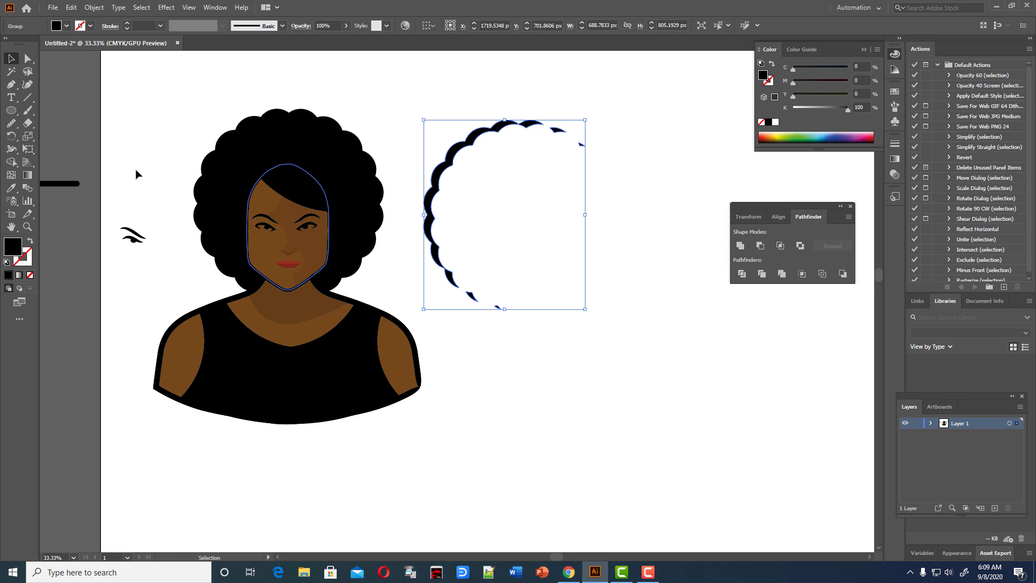
{"action": "left_click", "coordinate": [10, 188]}
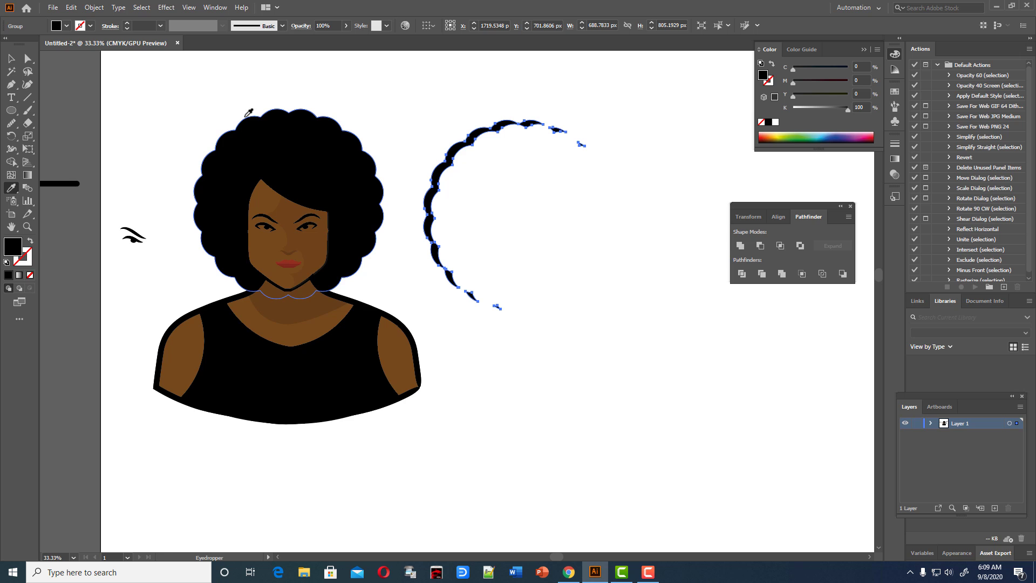
{"action": "double_click", "coordinate": [10, 247]}
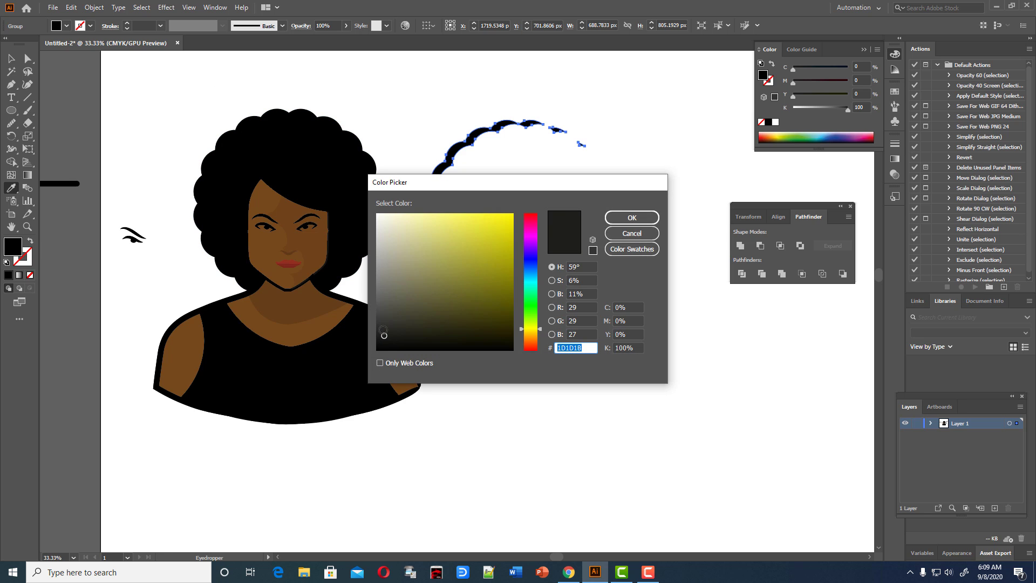
{"action": "left_click_drag", "start_coordinate": [383, 332], "coordinate": [393, 305]}
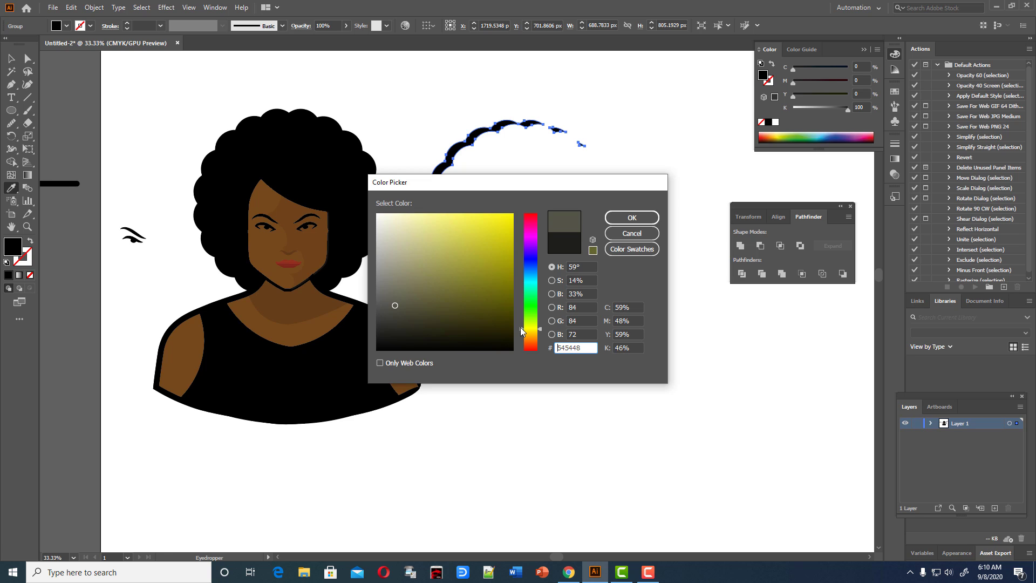
{"action": "left_click_drag", "start_coordinate": [540, 333], "coordinate": [539, 337]}
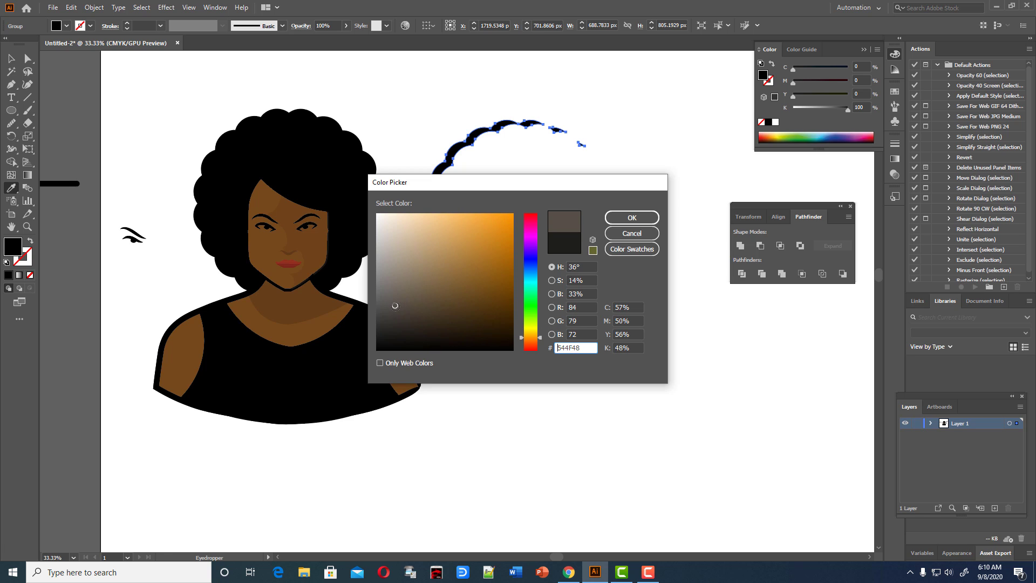
{"action": "left_click_drag", "start_coordinate": [395, 306], "coordinate": [392, 309]}
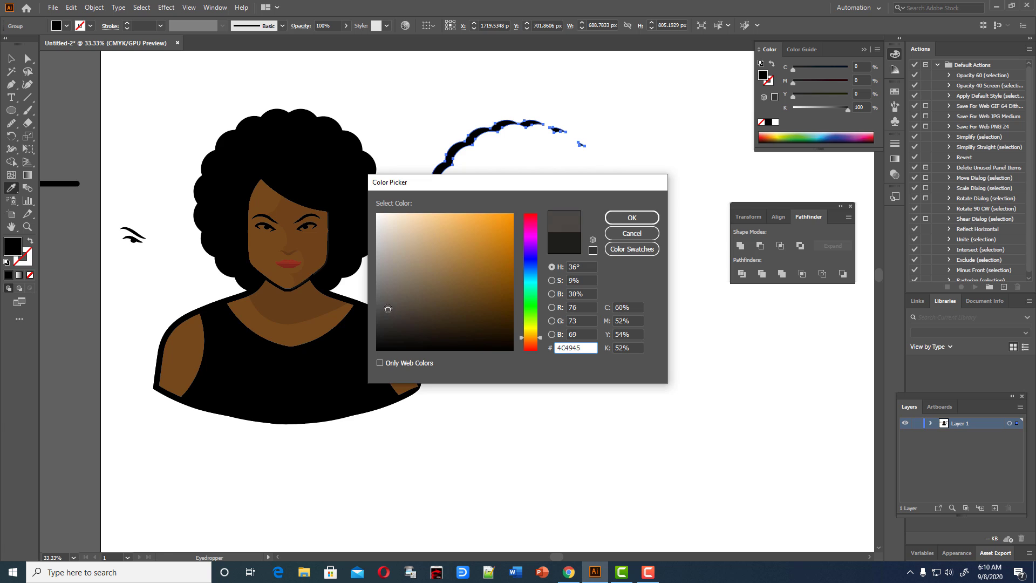
{"action": "left_click", "coordinate": [632, 218]}
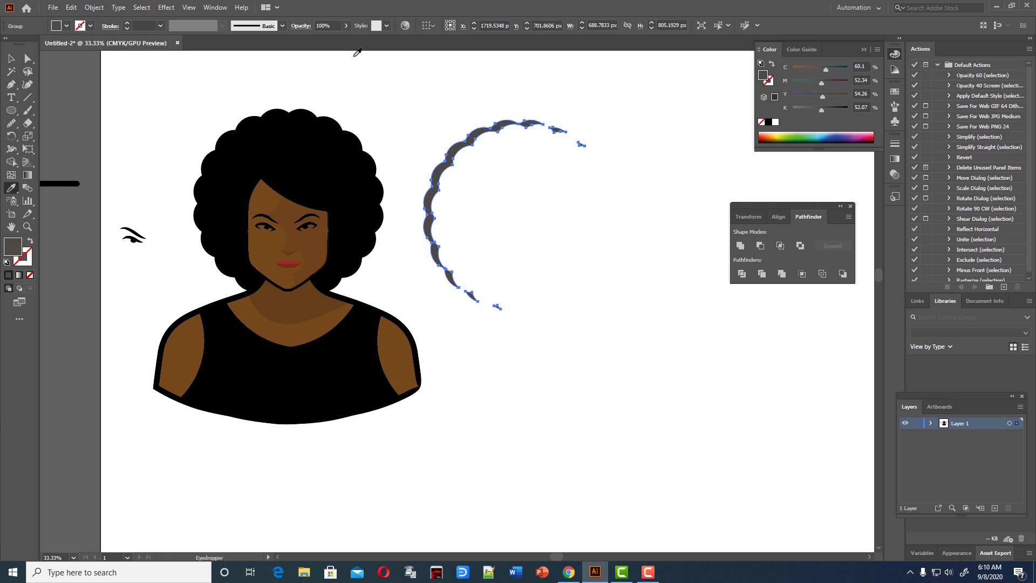
- Lower the crescent's opacity to 26%
{"action": "left_click", "coordinate": [346, 26]}
{"action": "left_click_drag", "start_coordinate": [345, 39], "coordinate": [316, 55]}
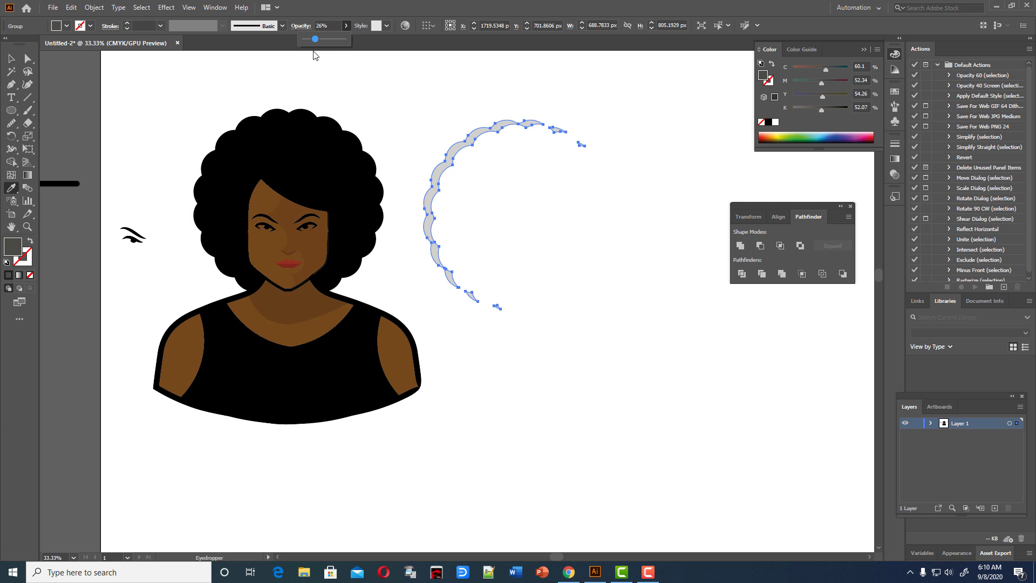
{"action": "left_click", "coordinate": [11, 58]}
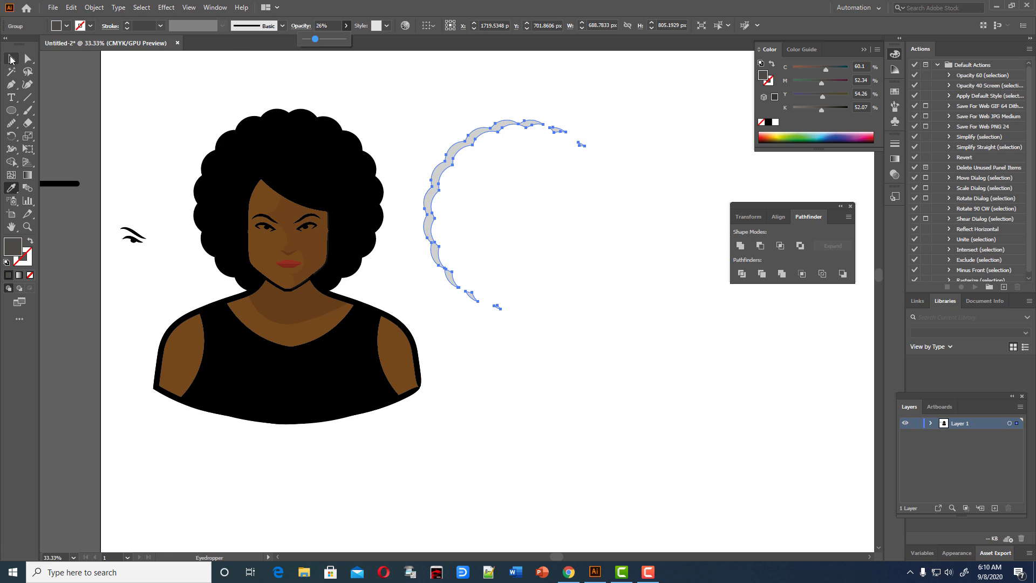
{"action": "left_click", "coordinate": [424, 98]}
{"action": "left_click", "coordinate": [471, 159]}
- Select the crescent shape and reposition it lower on the right
{"action": "left_click", "coordinate": [689, 356]}
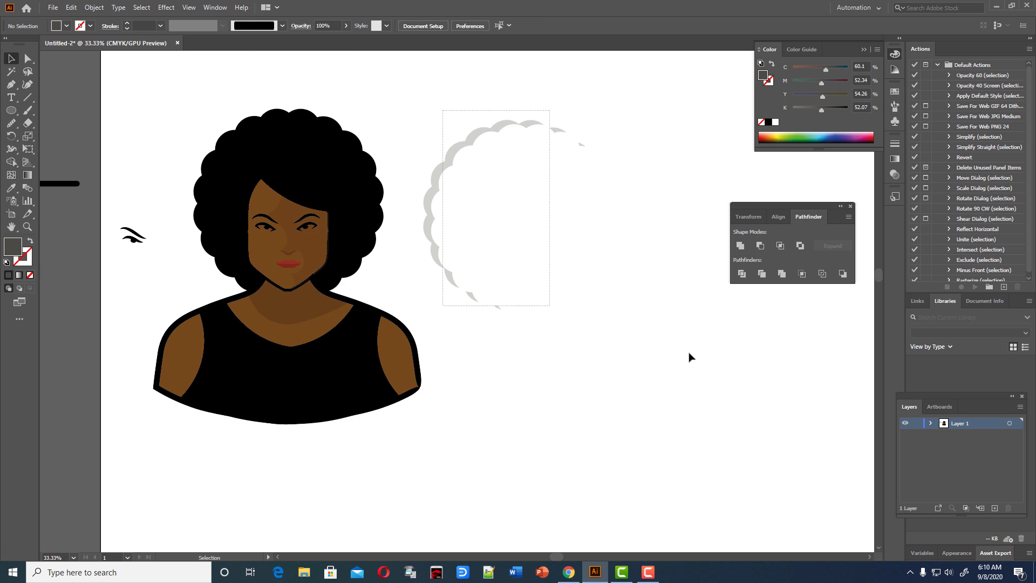
{"action": "left_click_drag", "start_coordinate": [689, 356], "coordinate": [494, 96]}
{"action": "mouse_move", "coordinate": [485, 137]}
{"action": "left_mouse_down"}
{"action": "mouse_move", "coordinate": [263, 123]}
{"action": "mouse_move", "coordinate": [254, 131]}
{"action": "mouse_move", "coordinate": [261, 126]}
{"action": "left_mouse_up"}
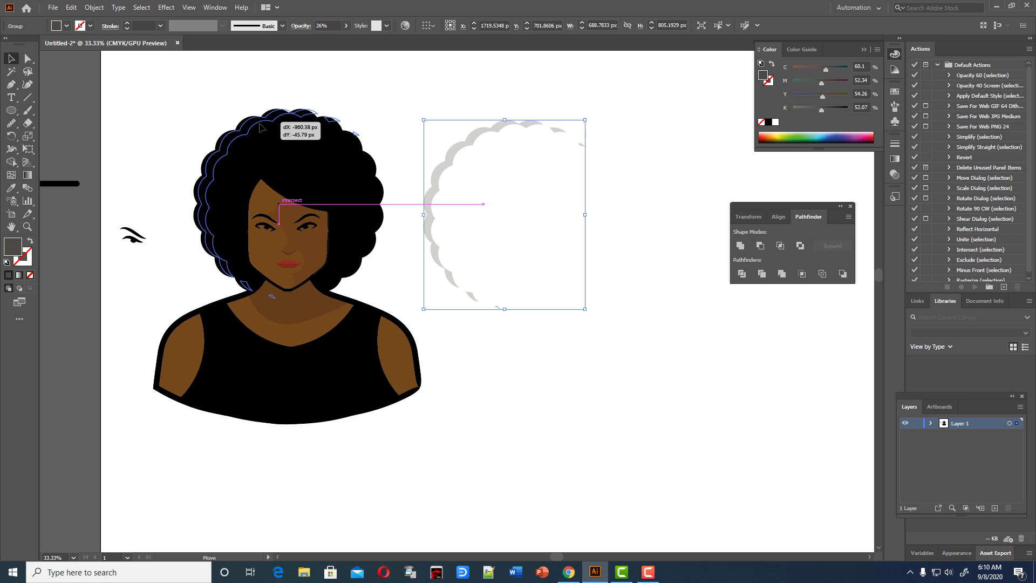
{"action": "mouse_move", "coordinate": [261, 126]}
{"action": "left_mouse_down"}
{"action": "mouse_move", "coordinate": [634, 245]}
{"action": "mouse_move", "coordinate": [650, 295]}
{"action": "left_mouse_up"}
{"action": "left_click", "coordinate": [629, 217]}
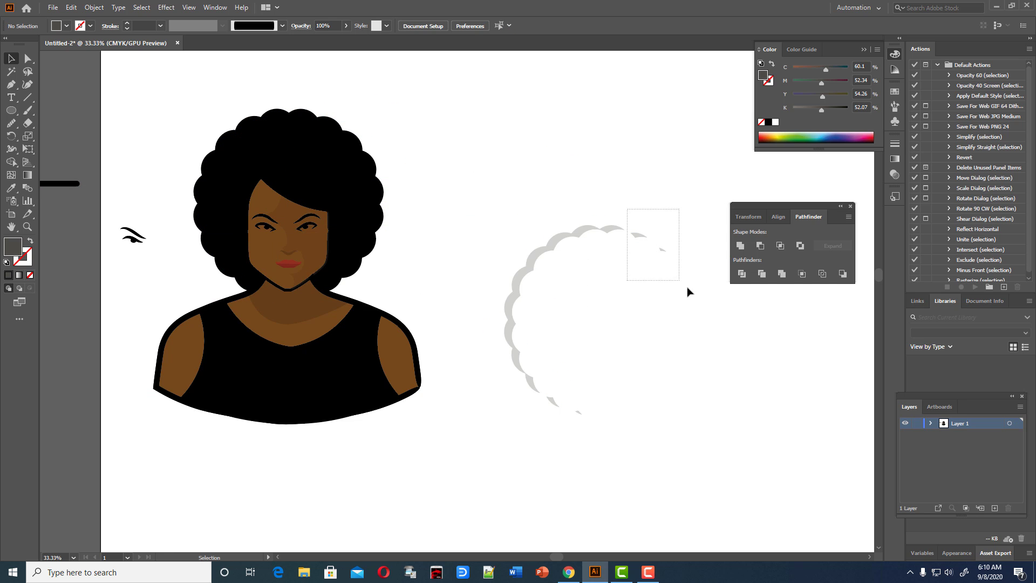
- Ungroup the crescent and delete its stray top-right and bottom fragments
{"action": "right_click", "coordinate": [650, 295]}
{"action": "left_click", "coordinate": [680, 383]}
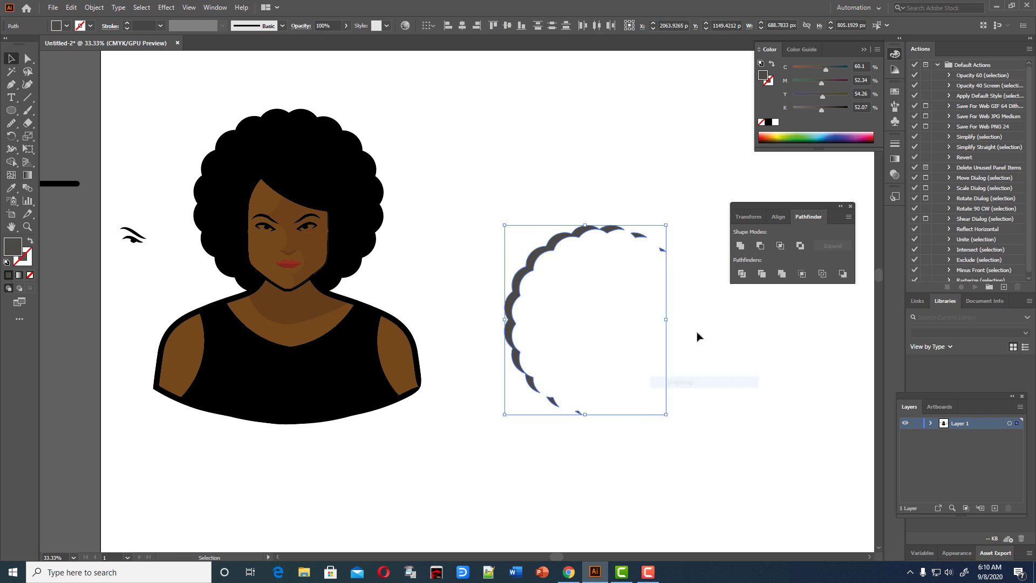
{"action": "left_click", "coordinate": [697, 338]}
{"action": "left_click_drag", "start_coordinate": [639, 220], "coordinate": [680, 294]}
{"action": "key", "text": "Delete"}
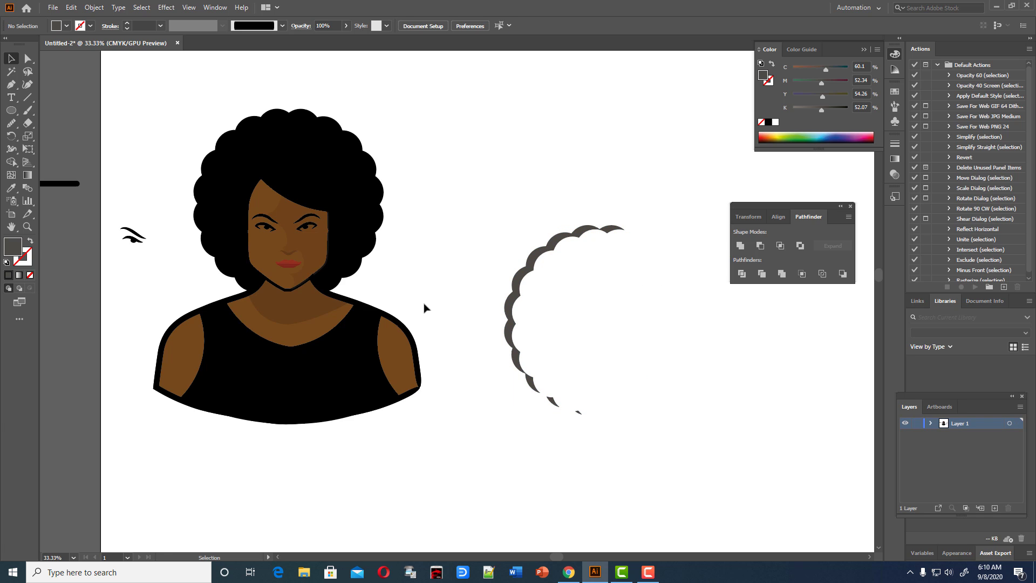
{"action": "scroll", "coordinate": [424, 307], "scroll_direction": "down", "scroll_amount": 2}
{"action": "left_click_drag", "start_coordinate": [549, 341], "coordinate": [560, 360]}
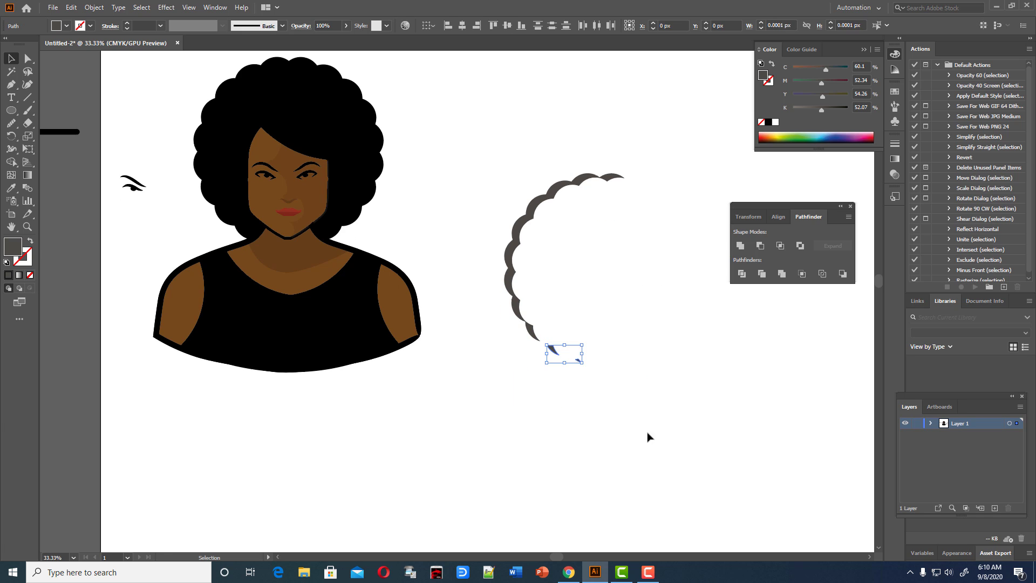
{"action": "key", "text": "Delete"}
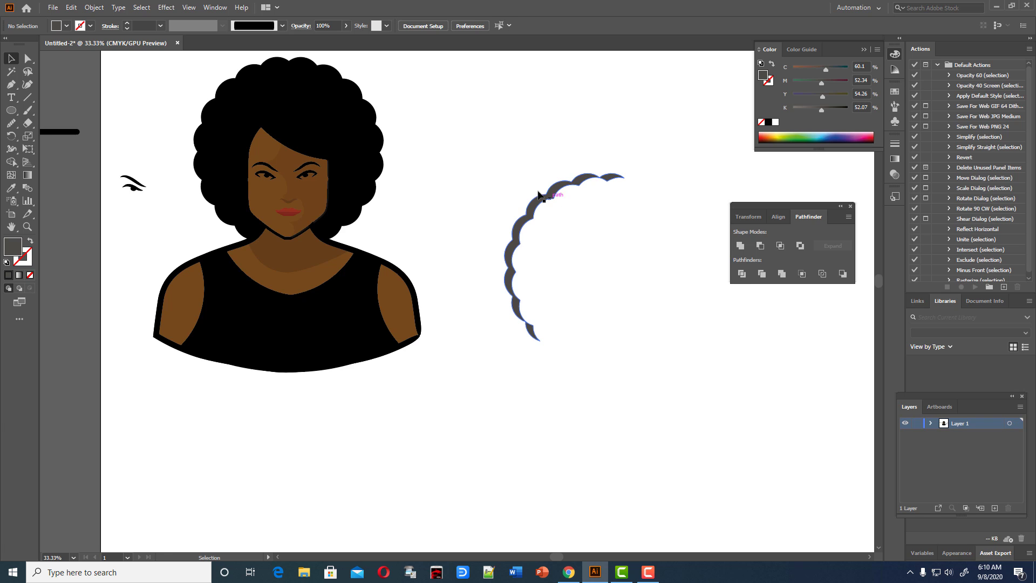
- Set the crescent to 36% opacity and fit it along the afro's left edge
{"action": "left_click_drag", "start_coordinate": [508, 136], "coordinate": [696, 364]}
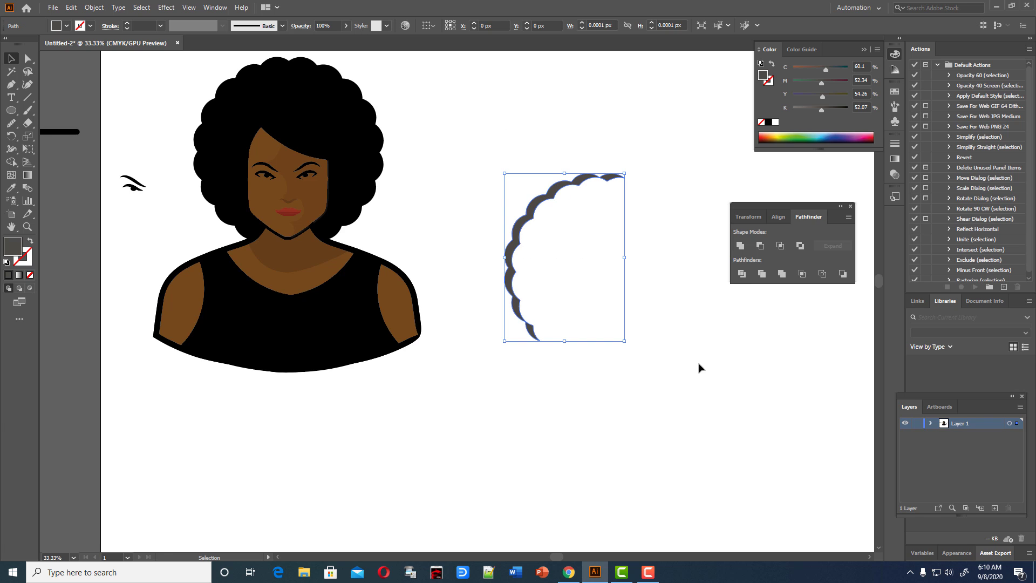
{"action": "left_click", "coordinate": [345, 27]}
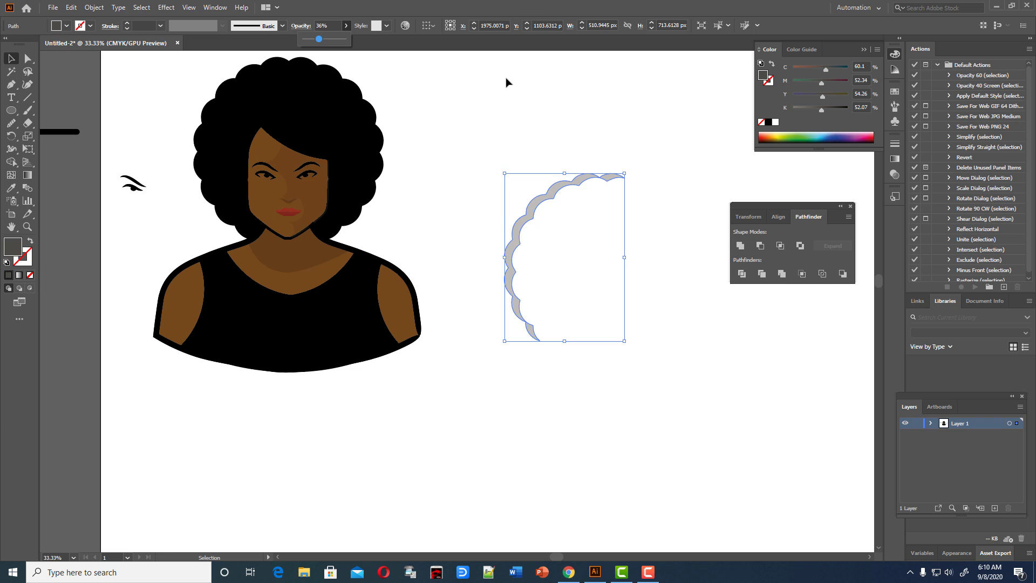
{"action": "left_click", "coordinate": [549, 171]}
{"action": "left_click_drag", "start_coordinate": [551, 195], "coordinate": [251, 85]}
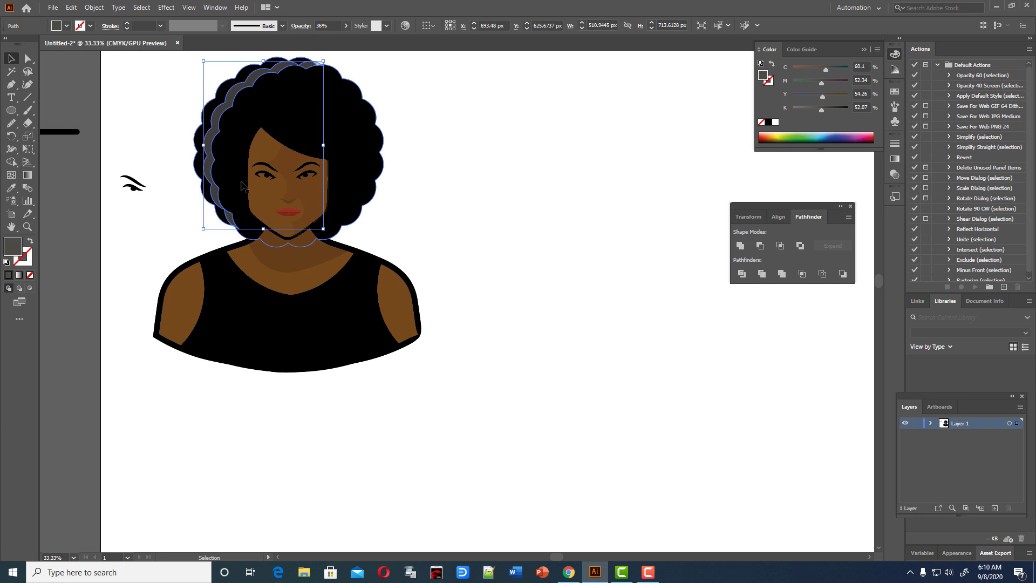
{"action": "left_click_drag", "start_coordinate": [206, 229], "coordinate": [205, 221]}
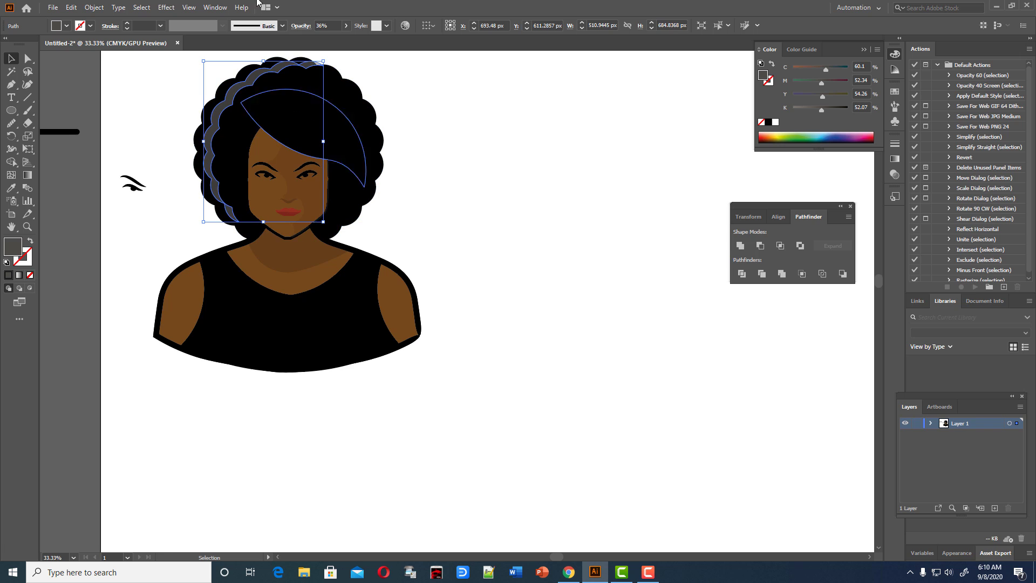
{"action": "left_click_drag", "start_coordinate": [324, 60], "coordinate": [312, 65]}
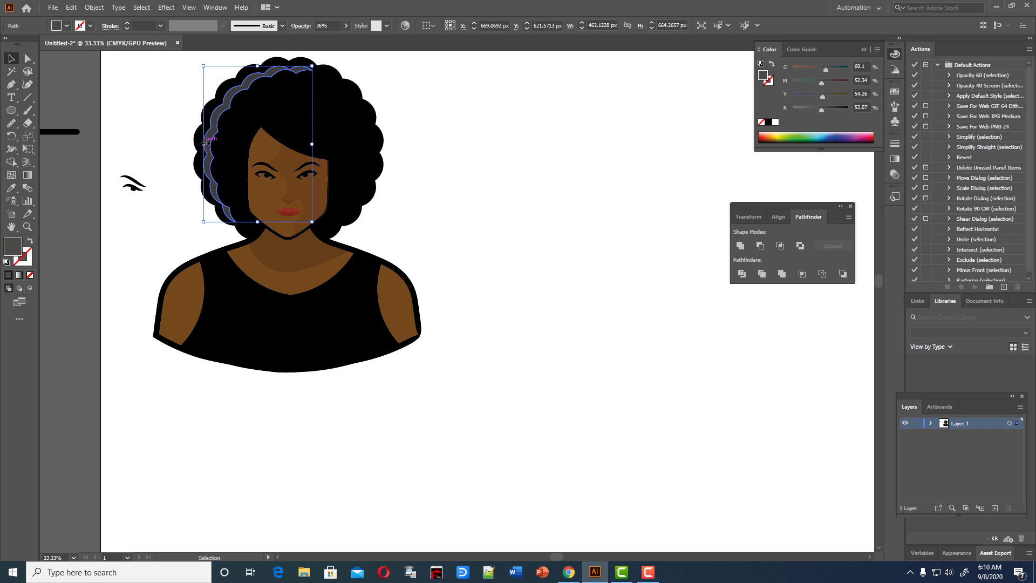
{"action": "left_click_drag", "start_coordinate": [203, 144], "coordinate": [201, 145]}
{"action": "left_click", "coordinate": [512, 159]}
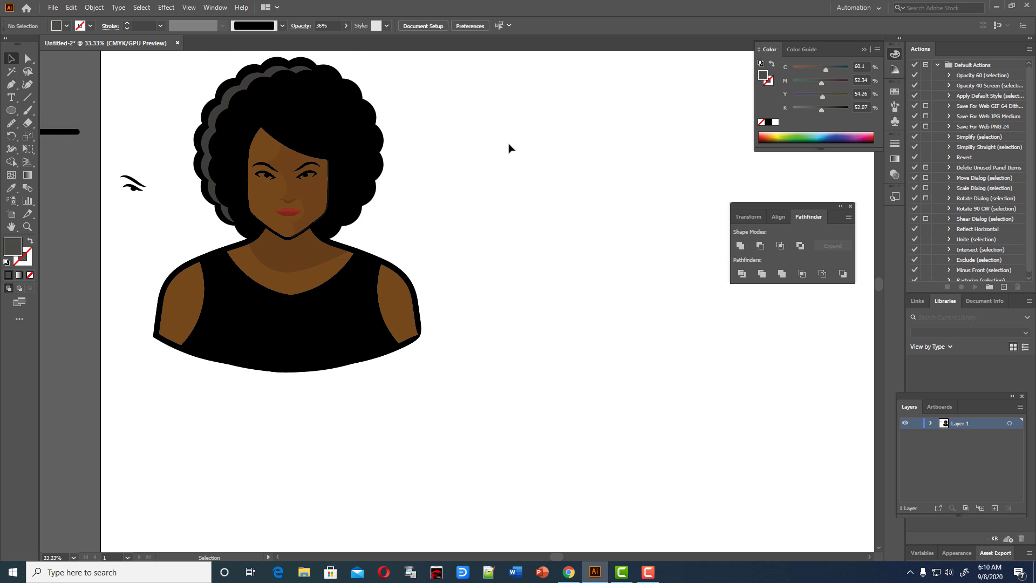
- Select the tank top and briefly try reshaping its curves
{"action": "scroll", "coordinate": [502, 149], "scroll_direction": "up", "scroll_amount": 1}
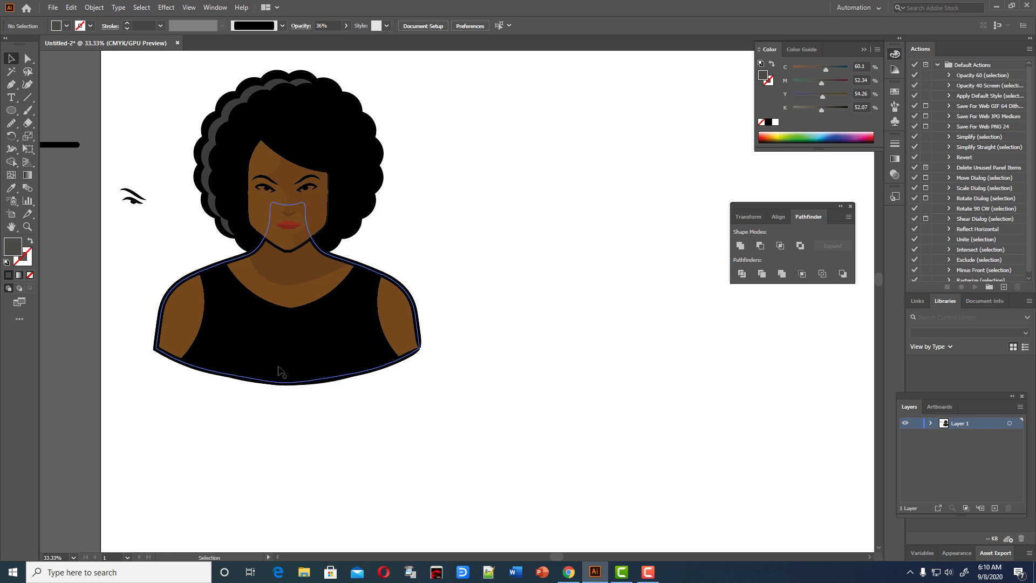
{"action": "left_click", "coordinate": [257, 338]}
{"action": "left_click", "coordinate": [27, 84]}
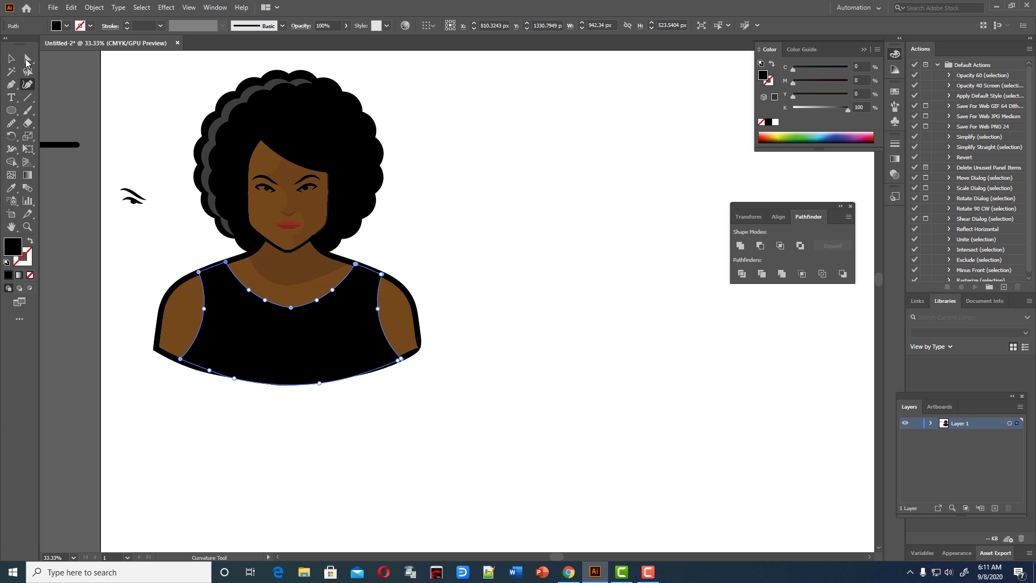
{"action": "left_click", "coordinate": [11, 58]}
{"action": "left_click", "coordinate": [410, 184]}
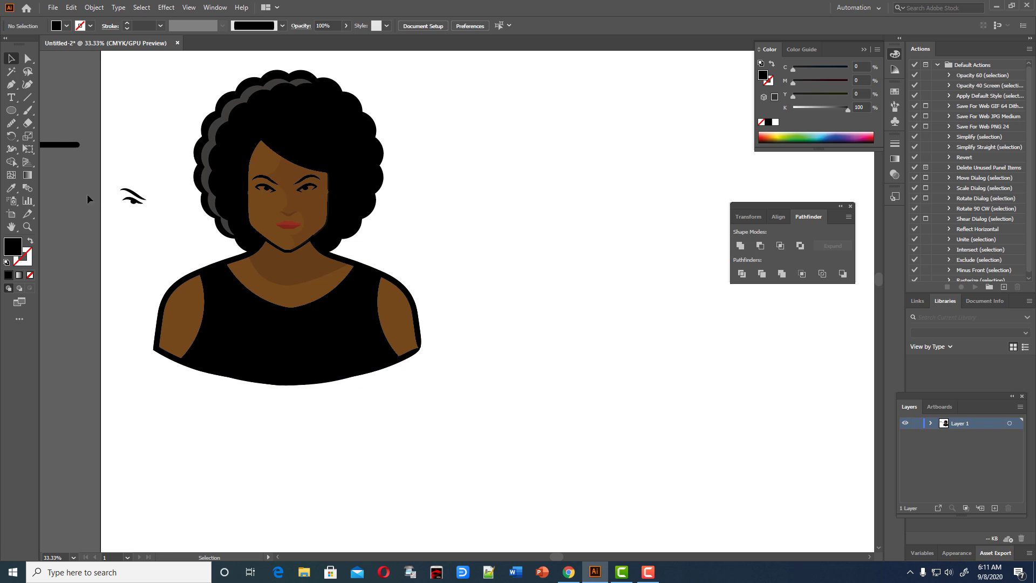
- Draw a tall rounded ellipse over the upper chest, just below the chin
{"action": "left_click_drag", "start_coordinate": [11, 110], "coordinate": [41, 135]}
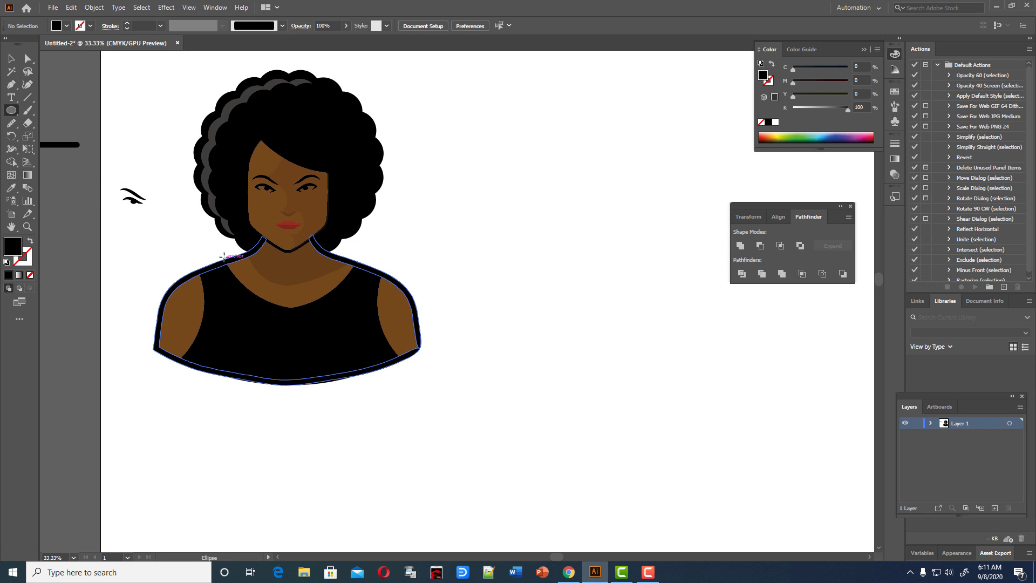
{"action": "left_click_drag", "start_coordinate": [219, 240], "coordinate": [366, 341]}
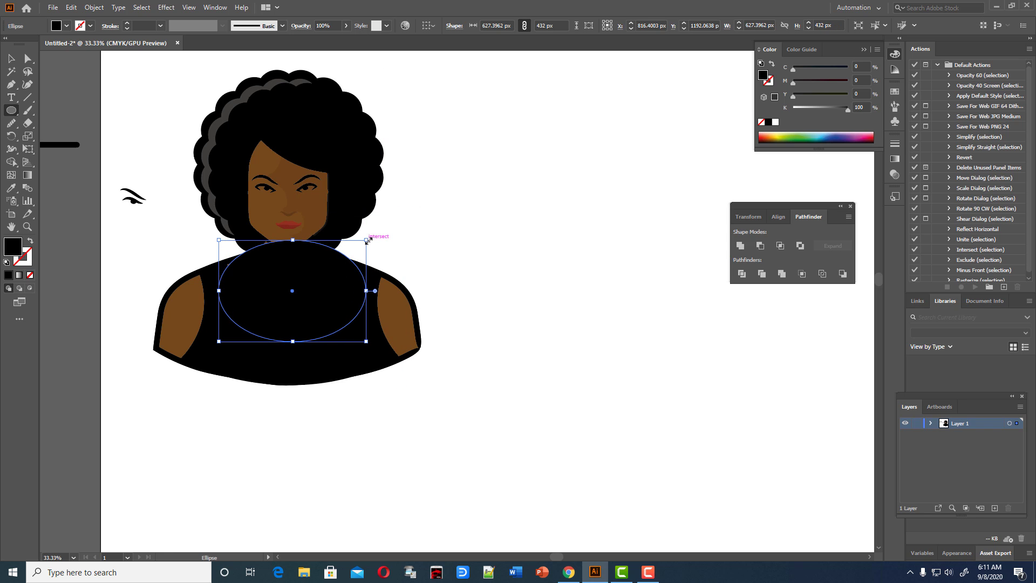
{"action": "left_click_drag", "start_coordinate": [367, 240], "coordinate": [372, 207]}
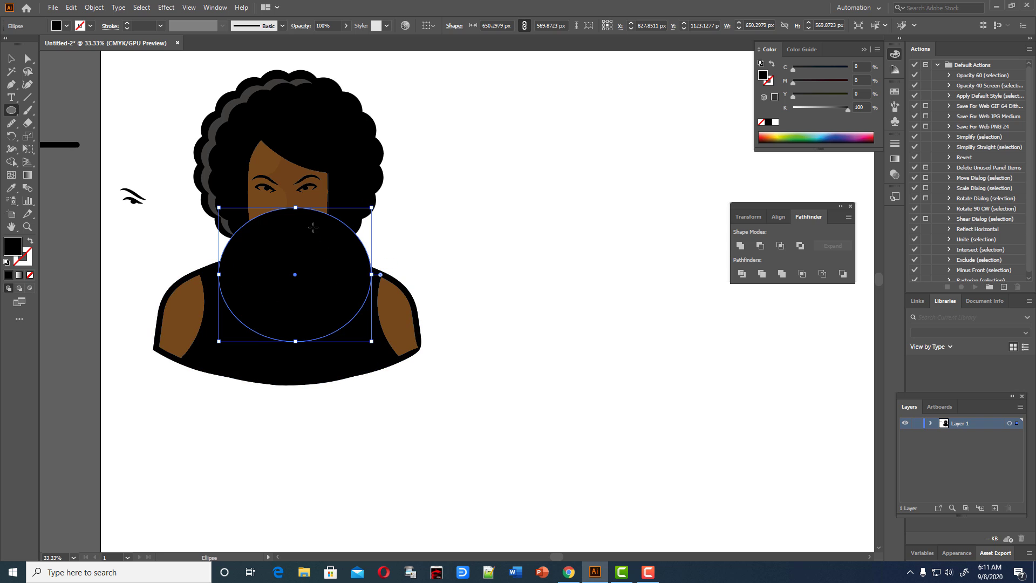
{"action": "left_click", "coordinate": [10, 56]}
{"action": "left_click_drag", "start_coordinate": [337, 272], "coordinate": [341, 259]}
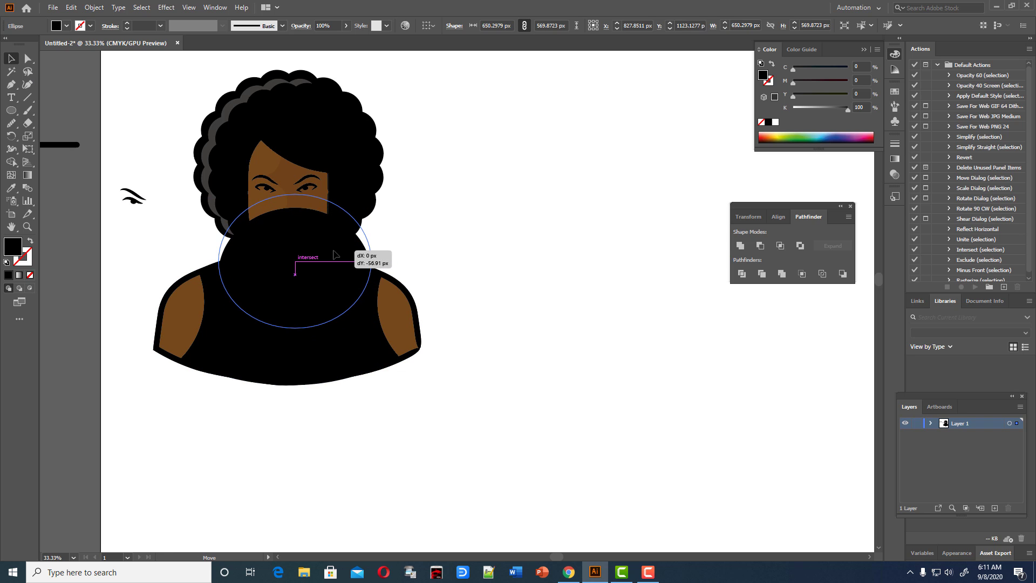
{"action": "left_click", "coordinate": [463, 262]}
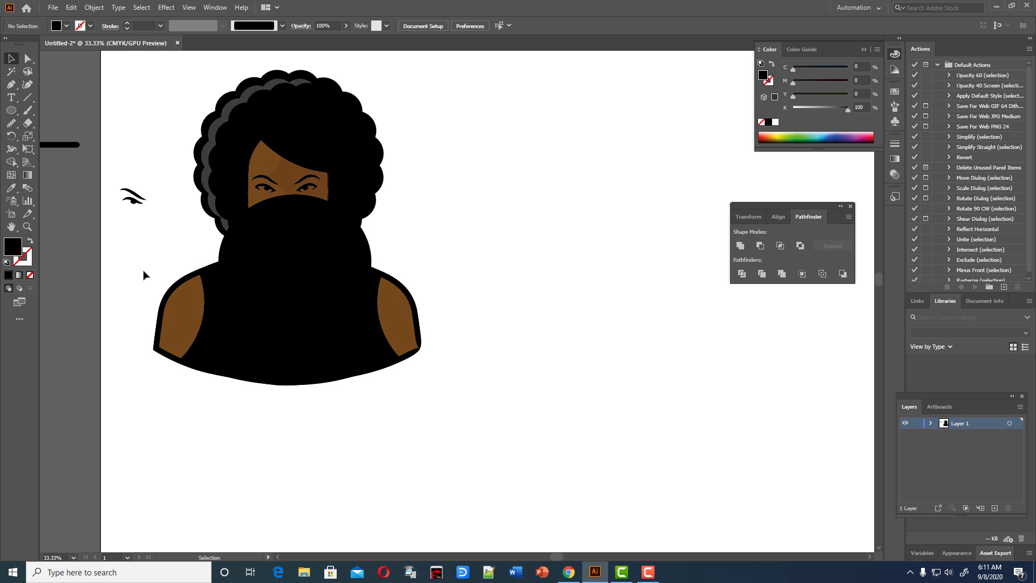
- Delete the ellipse's overlapping regions with Shape Builder to carve the scoop neckline
{"action": "left_click", "coordinate": [257, 344]}
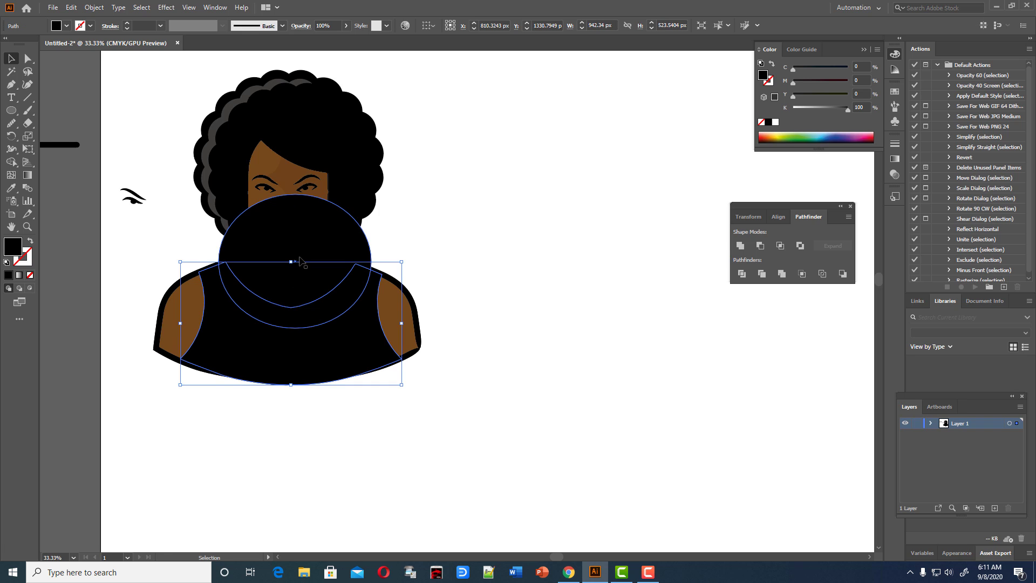
{"action": "left_click", "coordinate": [301, 260], "text": "shift"}
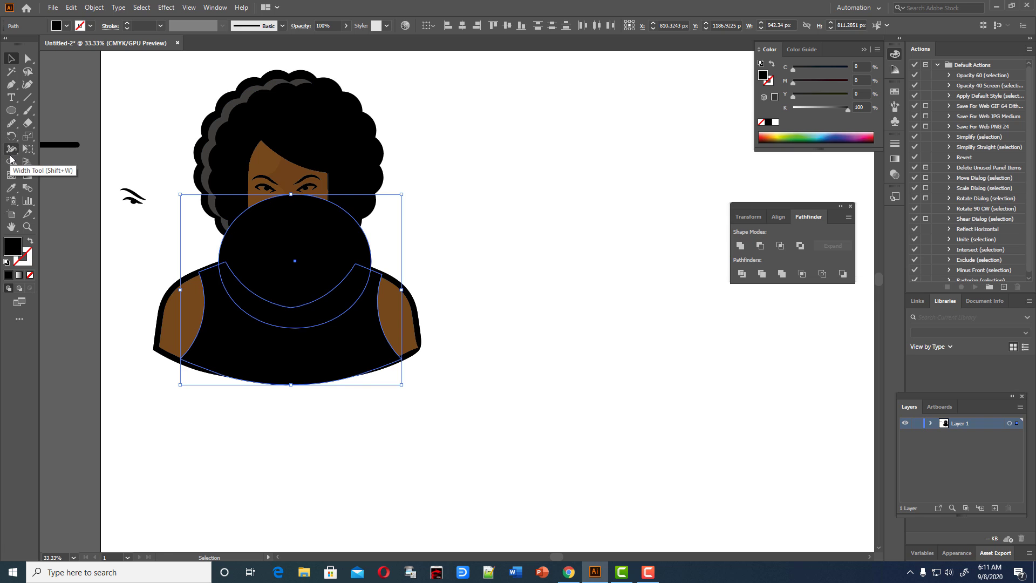
{"action": "left_click", "coordinate": [11, 163]}
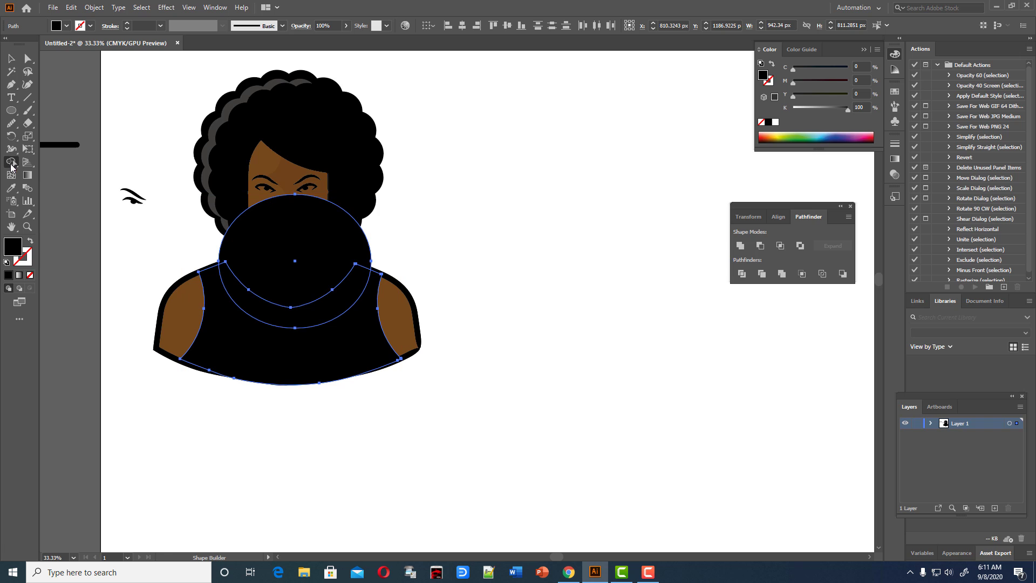
{"action": "left_click", "coordinate": [301, 249], "text": "alt"}
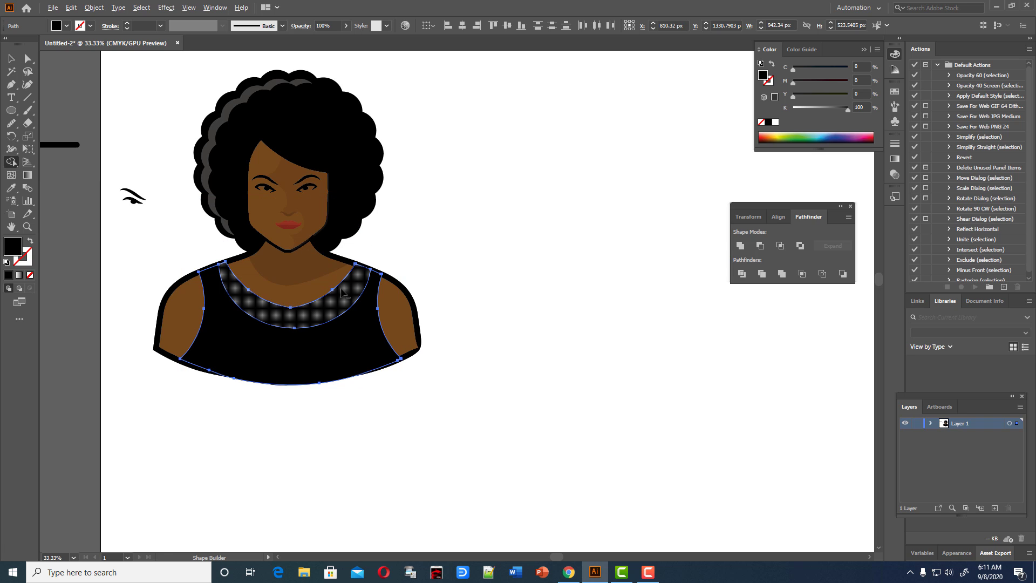
{"action": "left_click", "coordinate": [346, 292], "text": "alt"}
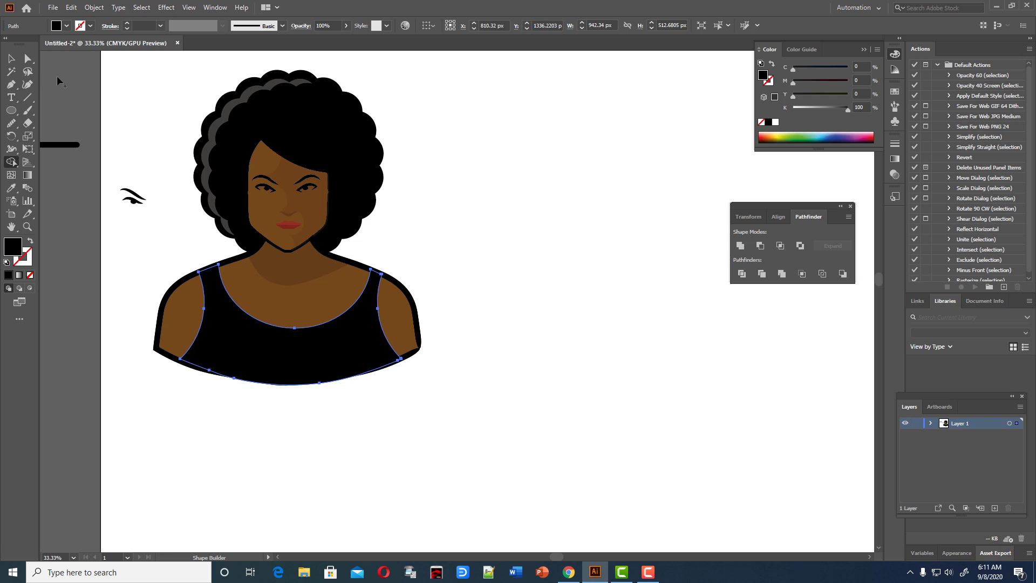
- Move the tank top off to the lower right of the canvas
{"action": "left_click", "coordinate": [12, 59]}
{"action": "scroll", "coordinate": [499, 203], "scroll_direction": "down", "scroll_amount": 3}
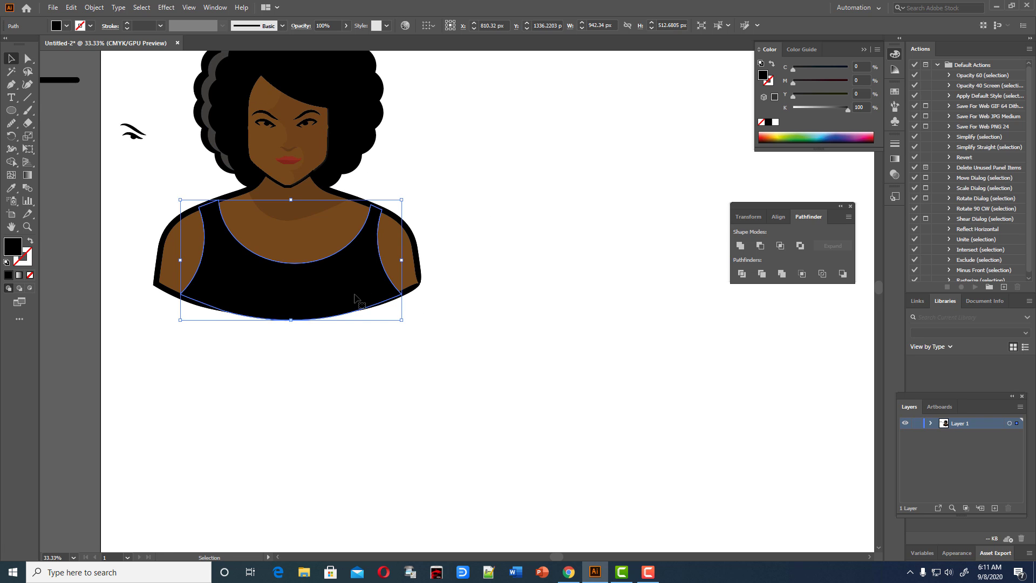
{"action": "left_click_drag", "start_coordinate": [354, 297], "coordinate": [583, 432]}
{"action": "left_click", "coordinate": [692, 366]}
{"action": "scroll", "coordinate": [597, 381], "scroll_direction": "down", "scroll_amount": 2}
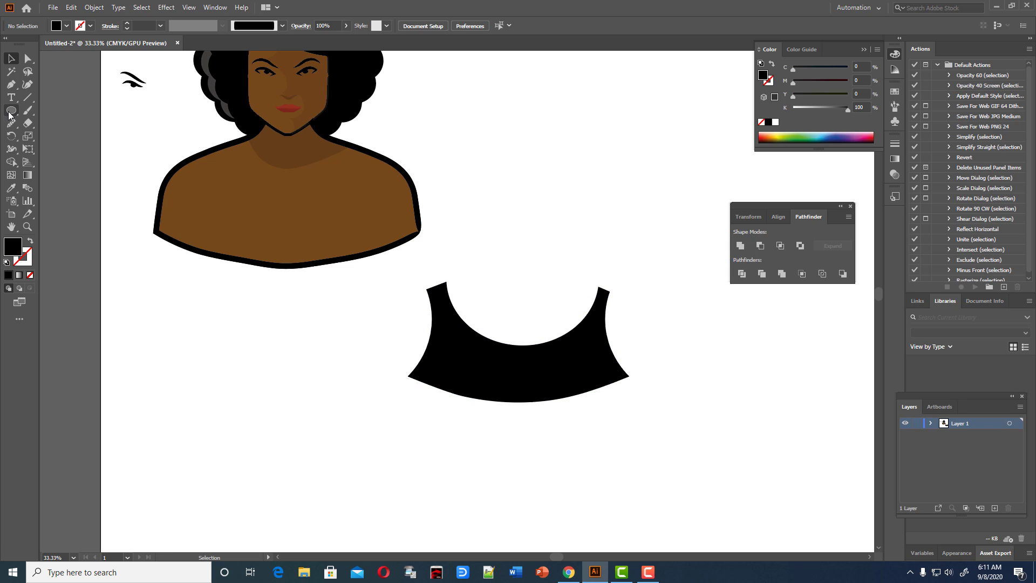
- Cut away the tank top's left half using a rectangle and Minus Front
{"action": "left_click_drag", "start_coordinate": [9, 115], "coordinate": [54, 109]}
{"action": "mouse_move", "coordinate": [391, 260]}
{"action": "left_mouse_down"}
{"action": "mouse_move", "coordinate": [494, 472]}
{"action": "mouse_move", "coordinate": [533, 493]}
{"action": "left_mouse_up"}
{"action": "key", "text": "v"}
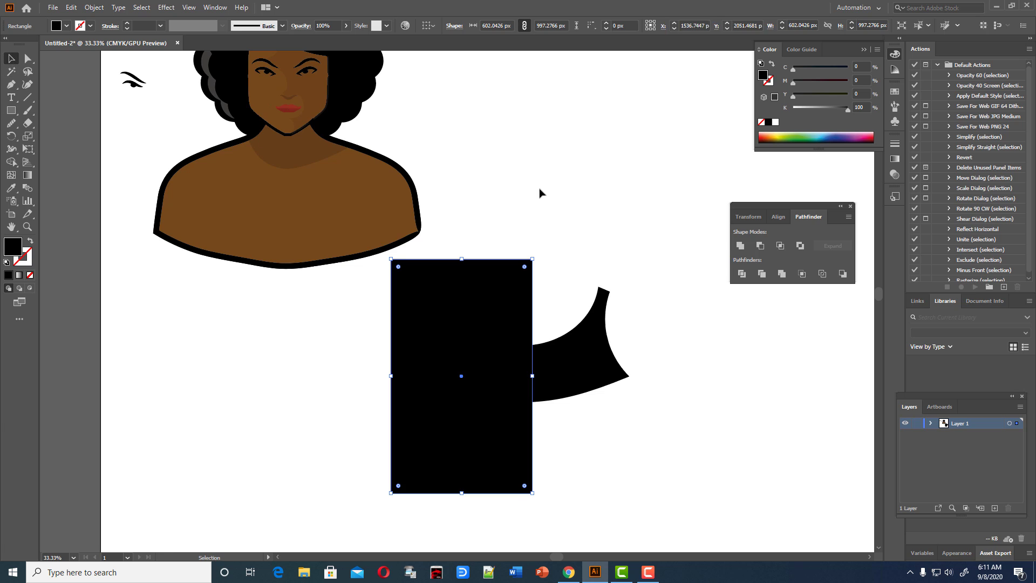
{"action": "left_click", "coordinate": [273, 363]}
{"action": "left_click_drag", "start_coordinate": [313, 302], "coordinate": [695, 484]}
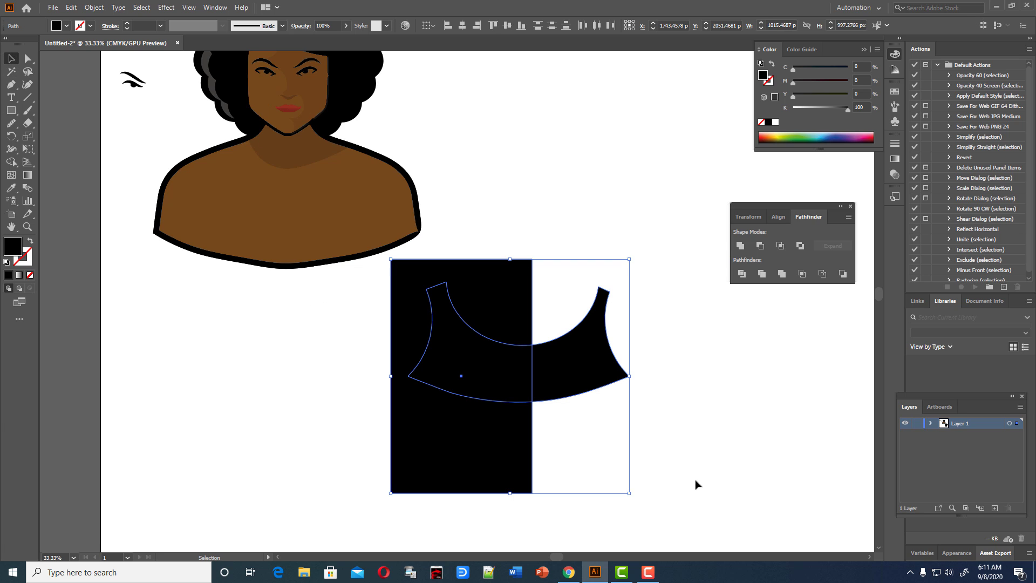
{"action": "left_click", "coordinate": [761, 246]}
{"action": "left_click", "coordinate": [648, 367]}
- Reflect the remaining half vertically and place a mirrored copy on the left
{"action": "left_click", "coordinate": [552, 371]}
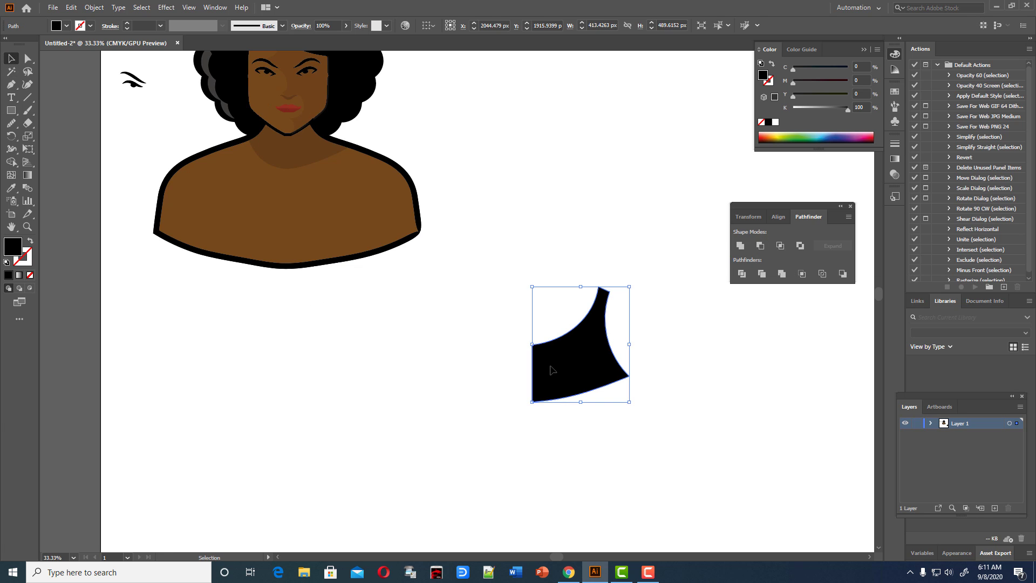
{"action": "key", "text": "a"}
{"action": "key", "text": "v"}
{"action": "right_click", "coordinate": [552, 370]}
{"action": "mouse_move", "coordinate": [583, 299]}
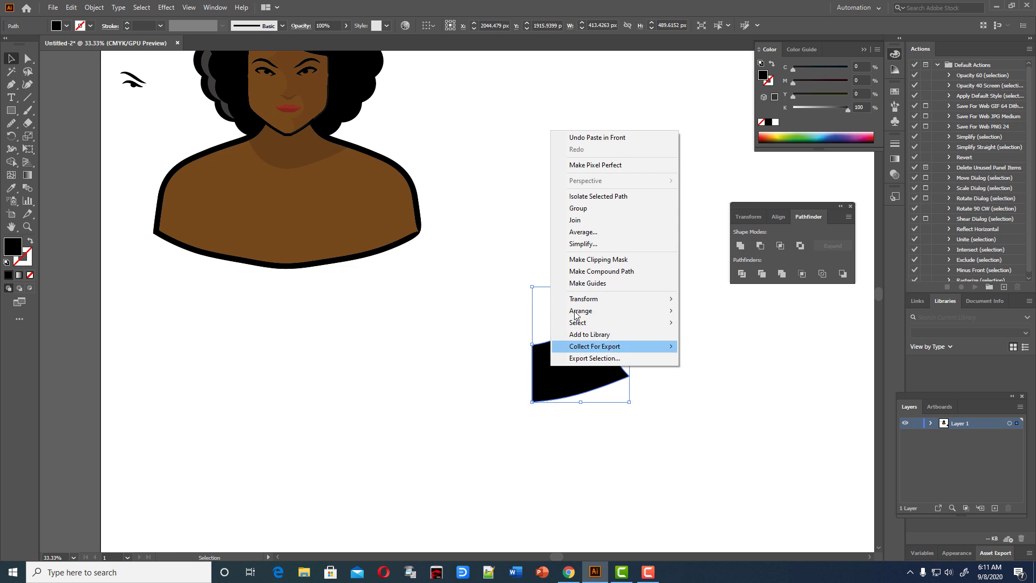
{"action": "left_click", "coordinate": [707, 338]}
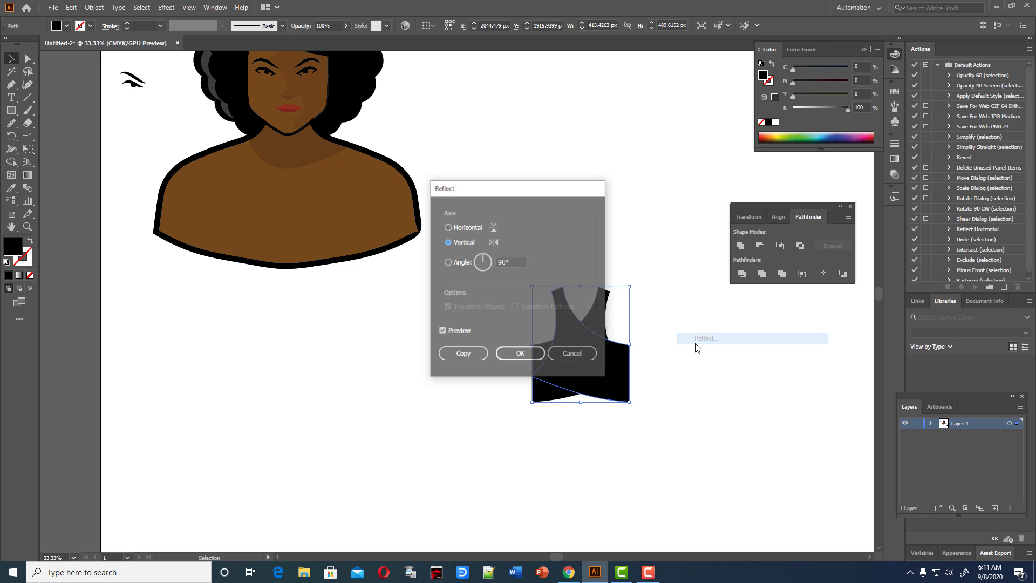
{"action": "left_click", "coordinate": [520, 354]}
{"action": "left_click_drag", "start_coordinate": [592, 373], "coordinate": [519, 374]}
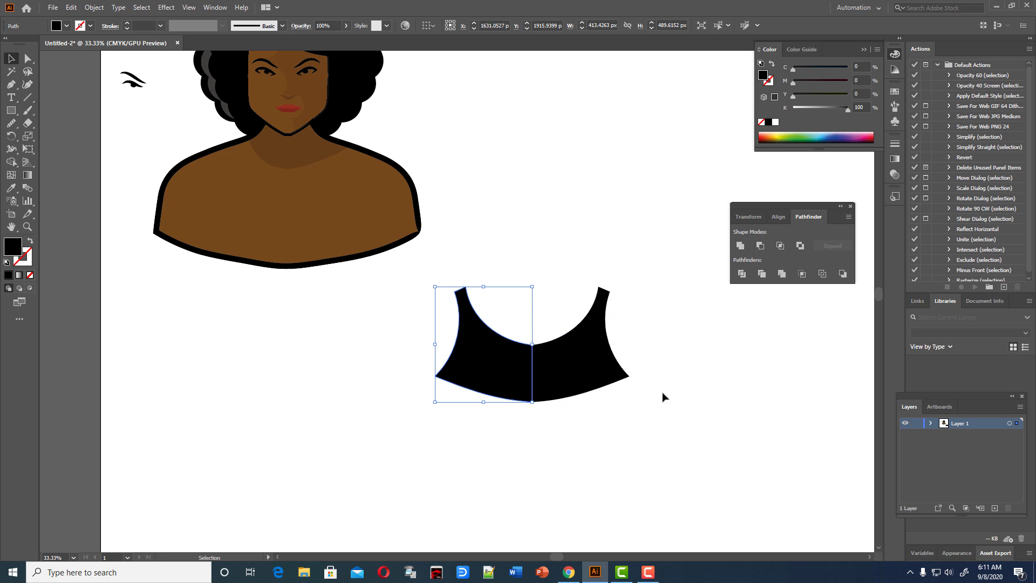
{"action": "left_click", "coordinate": [664, 393]}
- Unite both halves, move the top back onto the torso and widen it to the shoulders
{"action": "left_click_drag", "start_coordinate": [428, 285], "coordinate": [789, 505]}
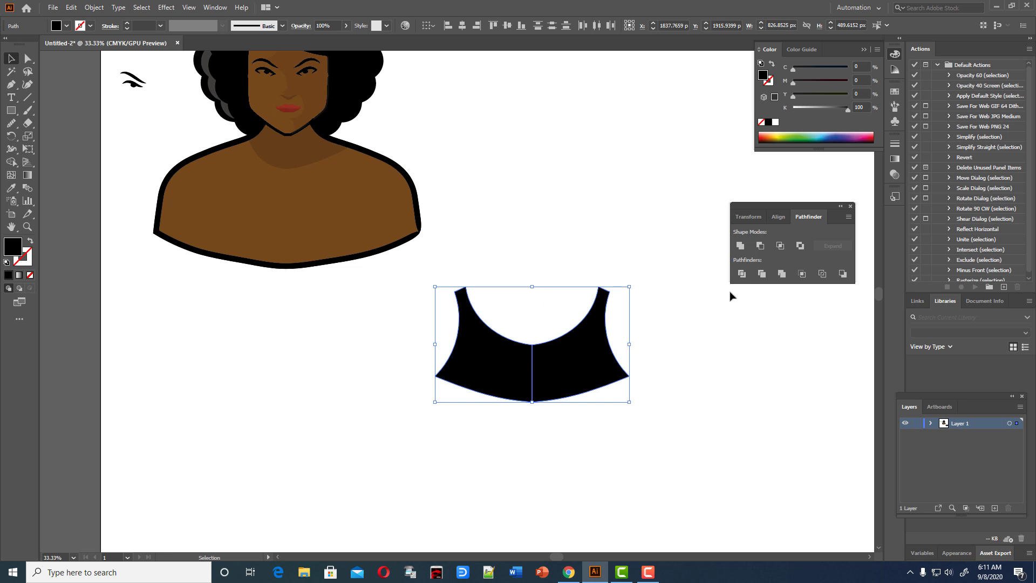
{"action": "left_click", "coordinate": [741, 246]}
{"action": "left_click", "coordinate": [684, 340]}
{"action": "mouse_move", "coordinate": [608, 374]}
{"action": "left_mouse_down"}
{"action": "mouse_move", "coordinate": [280, 175]}
{"action": "mouse_move", "coordinate": [365, 234]}
{"action": "left_mouse_up"}
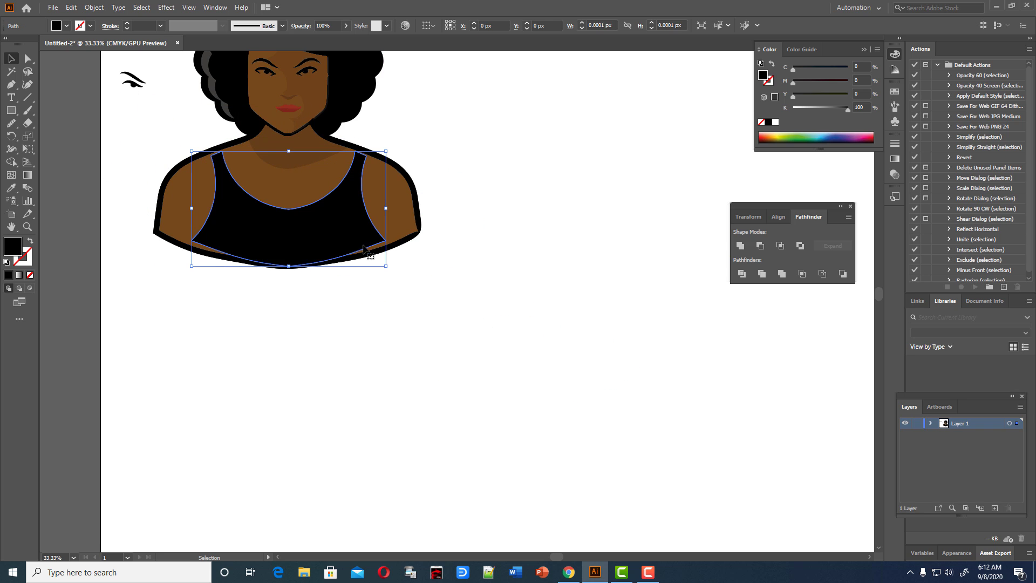
{"action": "left_click_drag", "start_coordinate": [192, 266], "coordinate": [173, 265]}
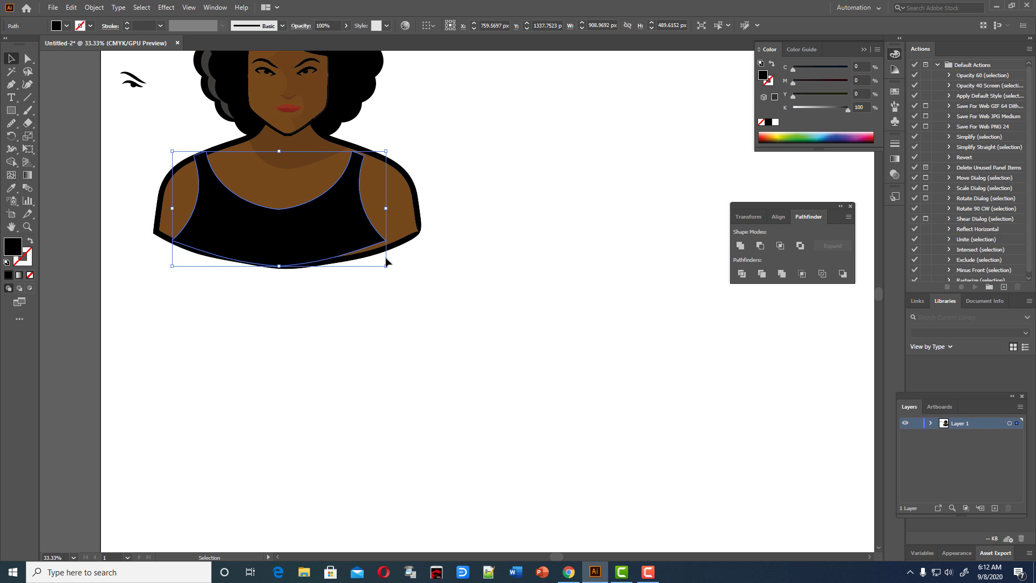
{"action": "left_click_drag", "start_coordinate": [386, 266], "coordinate": [407, 264]}
{"action": "left_click", "coordinate": [441, 295]}
{"action": "scroll", "coordinate": [446, 296], "scroll_direction": "up", "scroll_amount": 2}
{"action": "scroll", "coordinate": [464, 297], "scroll_direction": "up", "scroll_amount": 2}
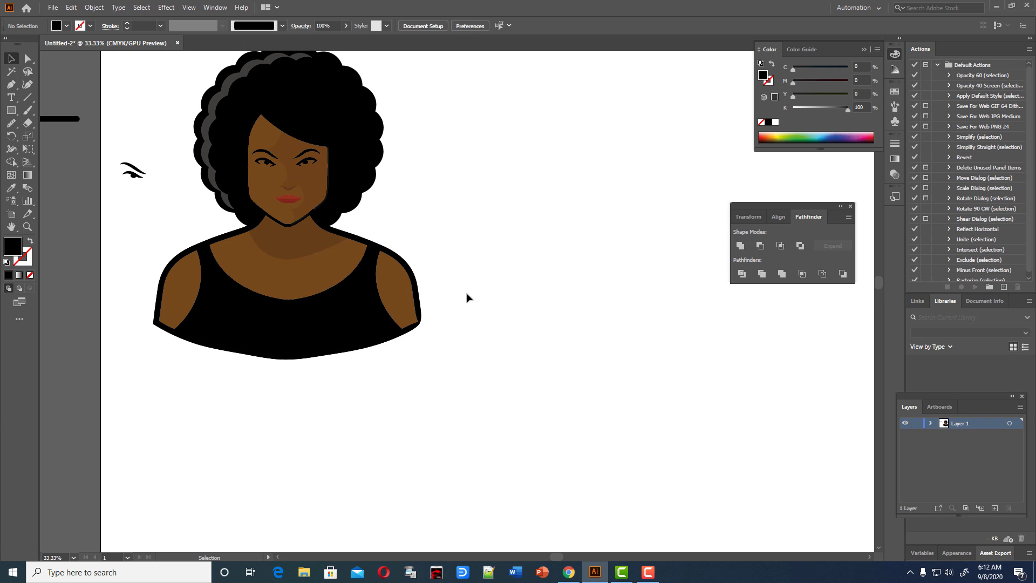
- Check the tank top and the whole portrait by selecting and deselecting them
{"action": "left_click", "coordinate": [398, 336]}
{"action": "left_click", "coordinate": [448, 345]}
{"action": "scroll", "coordinate": [448, 346], "scroll_direction": "up", "scroll_amount": 2}
{"action": "left_click", "coordinate": [324, 345]}
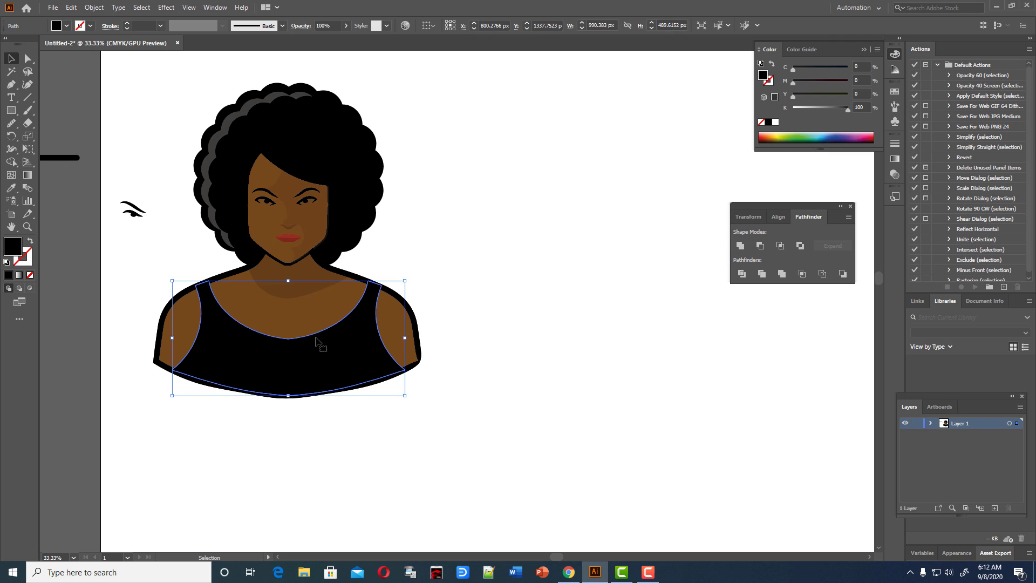
{"action": "left_click", "coordinate": [464, 352]}
{"action": "scroll", "coordinate": [467, 354], "scroll_direction": "up", "scroll_amount": 2}
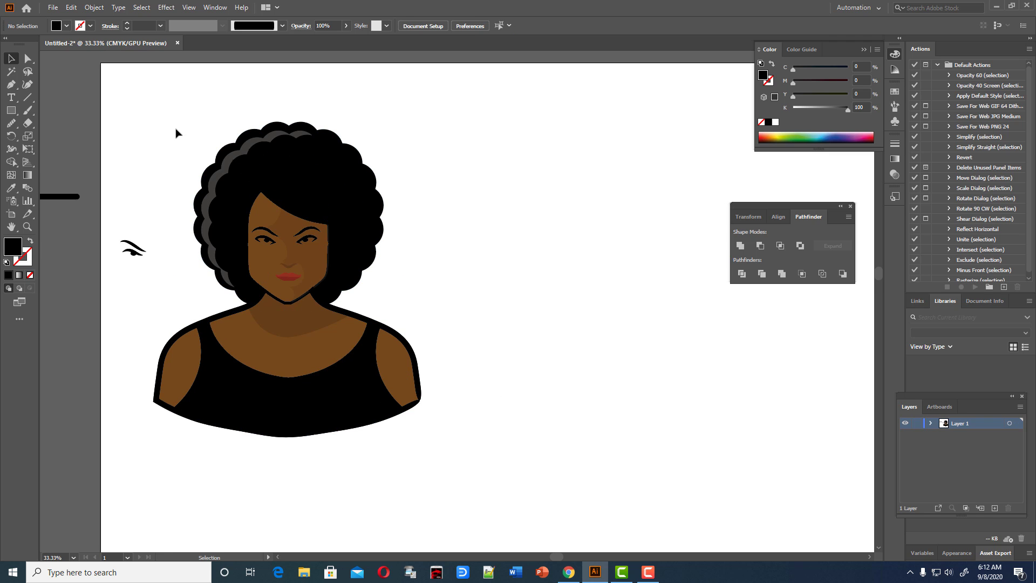
{"action": "left_click_drag", "start_coordinate": [176, 132], "coordinate": [545, 527]}
{"action": "left_click", "coordinate": [507, 471]}
- Zoom in and widen the red lips to about 117 px, slightly taller
{"action": "left_click", "coordinate": [289, 279]}
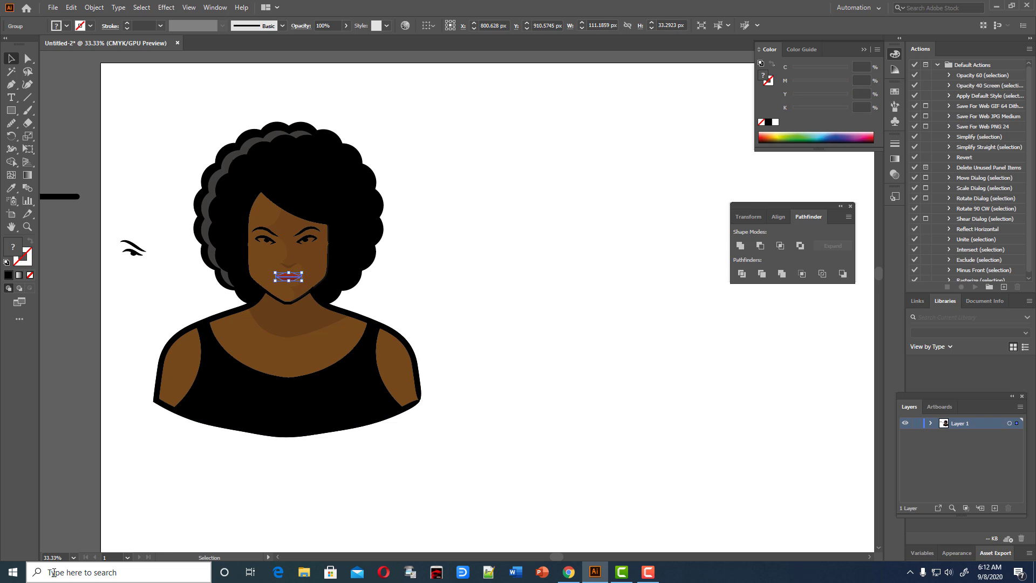
{"action": "key", "text": "ctrl+equal"}
{"action": "key", "text": "ctrl+equal"}
{"action": "key", "text": "ctrl+equal"}
{"action": "key", "text": "ctrl+equal"}
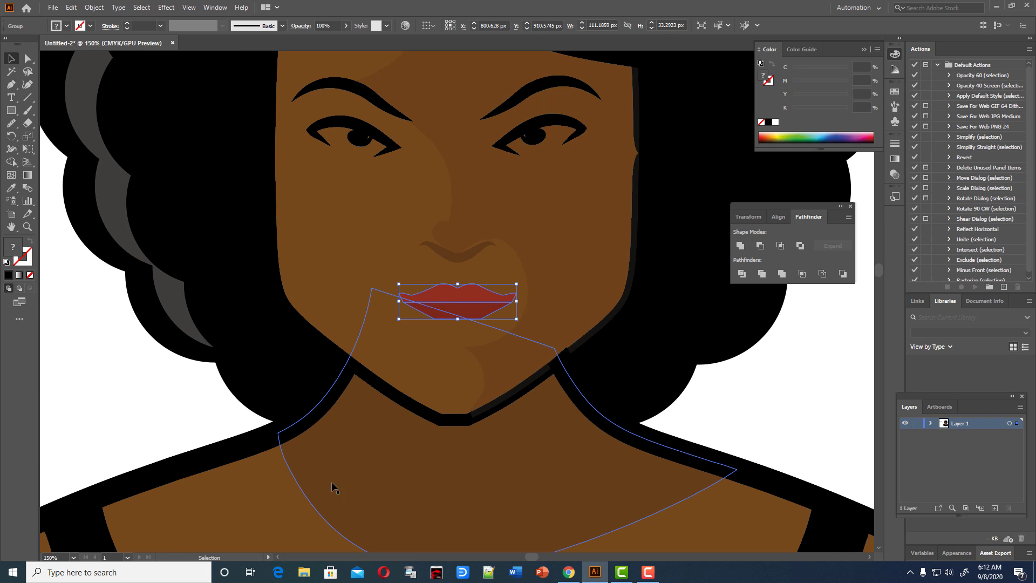
{"action": "left_click_drag", "start_coordinate": [458, 319], "coordinate": [457, 326]}
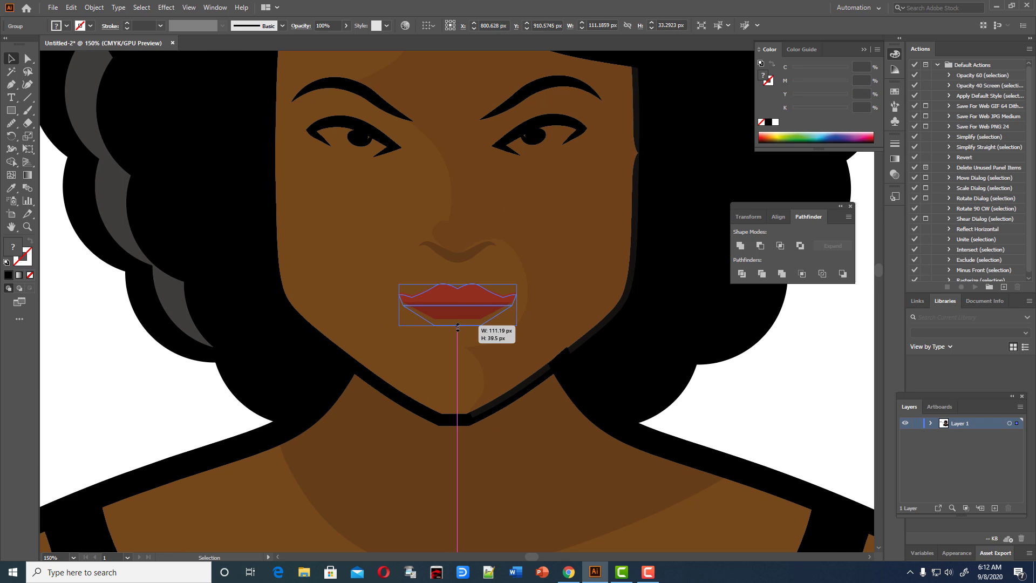
{"action": "left_click_drag", "start_coordinate": [399, 306], "coordinate": [395, 305]}
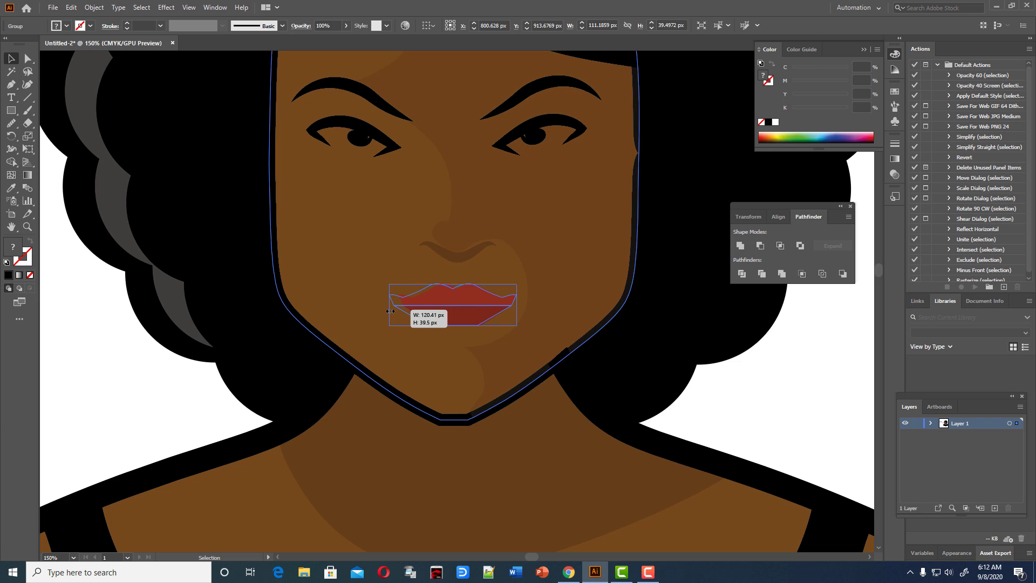
{"action": "left_click_drag", "start_coordinate": [520, 305], "coordinate": [522, 306]}
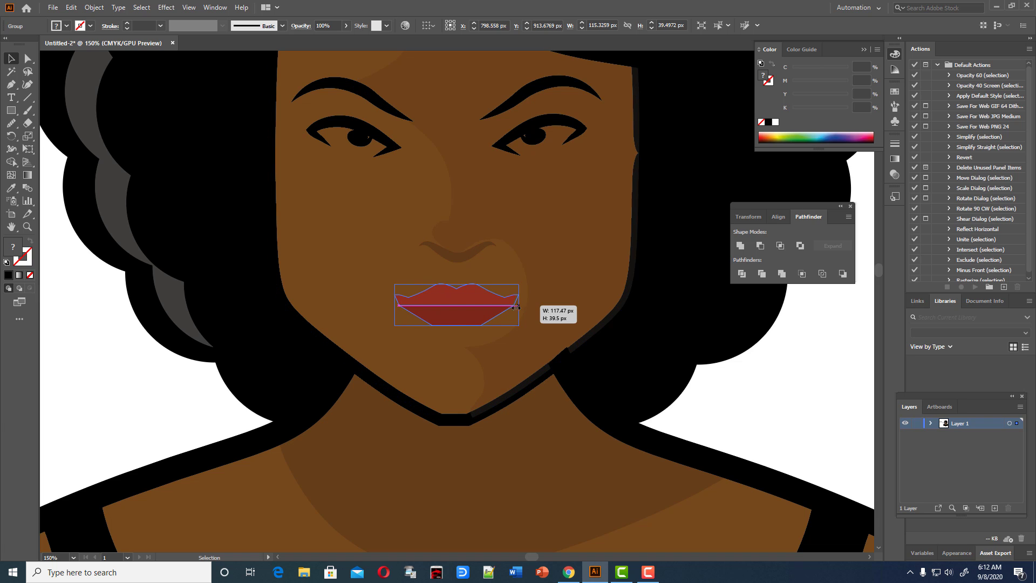
{"action": "left_click", "coordinate": [793, 387]}
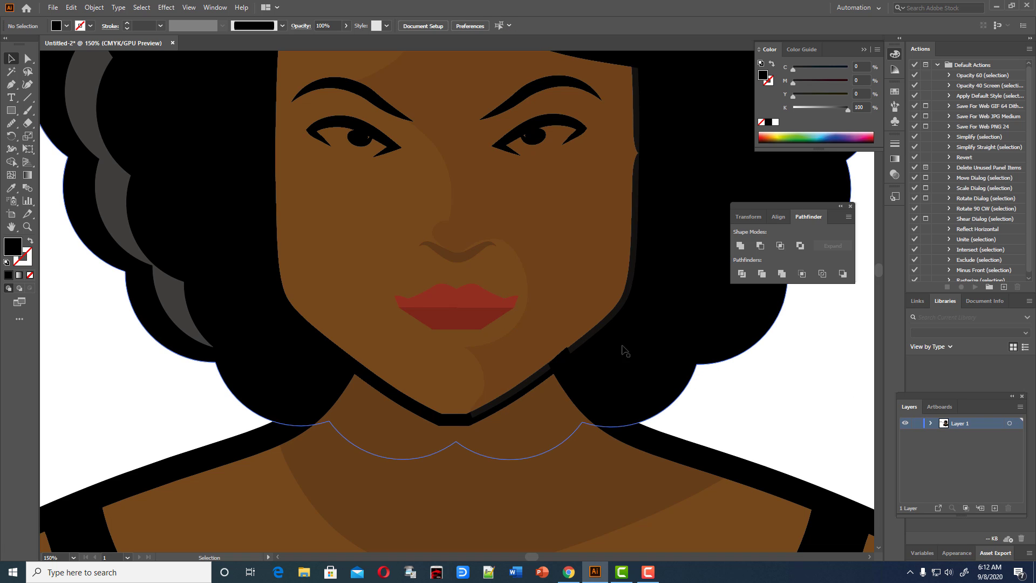
- Move the lips group off the face onto the blank canvas at right
{"action": "left_click", "coordinate": [461, 300]}
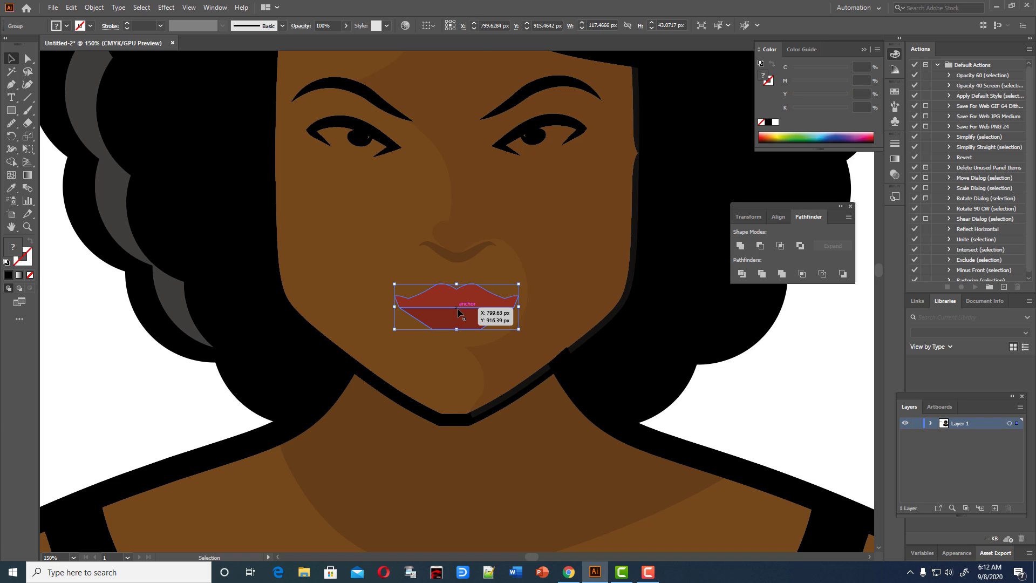
{"action": "scroll", "coordinate": [458, 312], "scroll_direction": "up", "scroll_amount": 1}
{"action": "scroll", "coordinate": [457, 312], "scroll_direction": "up", "scroll_amount": 3}
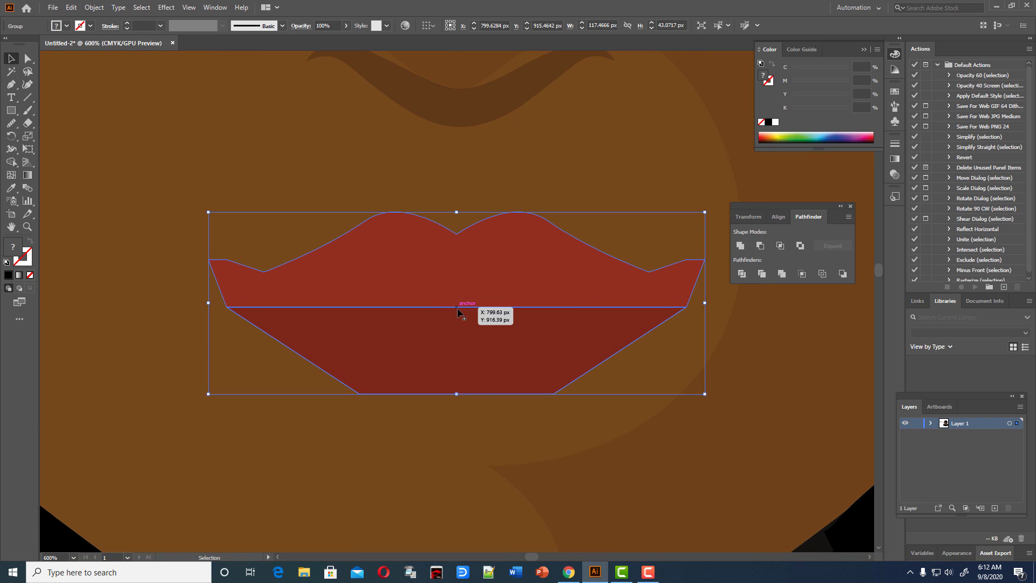
{"action": "scroll", "coordinate": [456, 291], "scroll_direction": "down", "scroll_amount": 5}
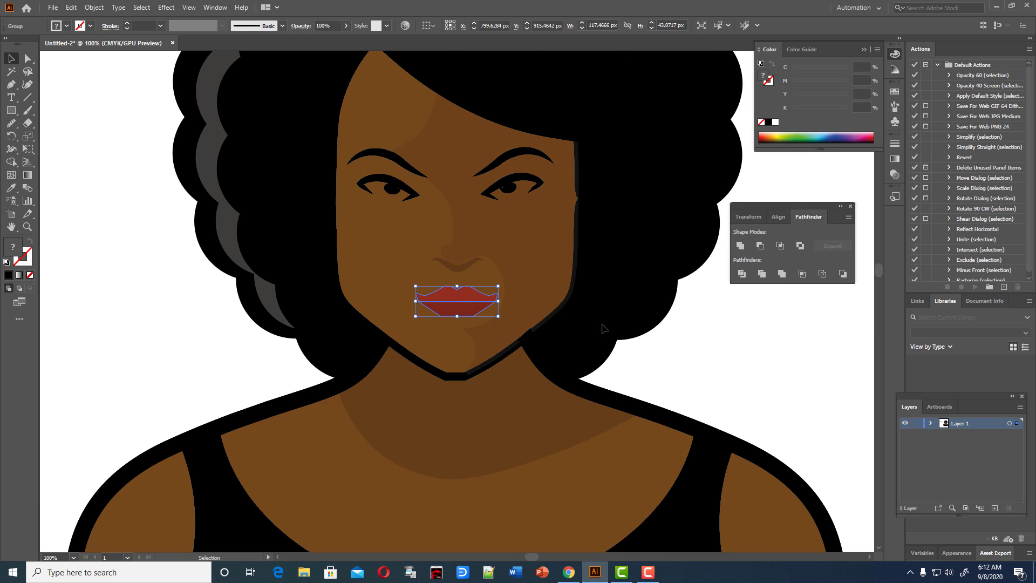
{"action": "left_click_drag", "start_coordinate": [459, 307], "coordinate": [790, 347]}
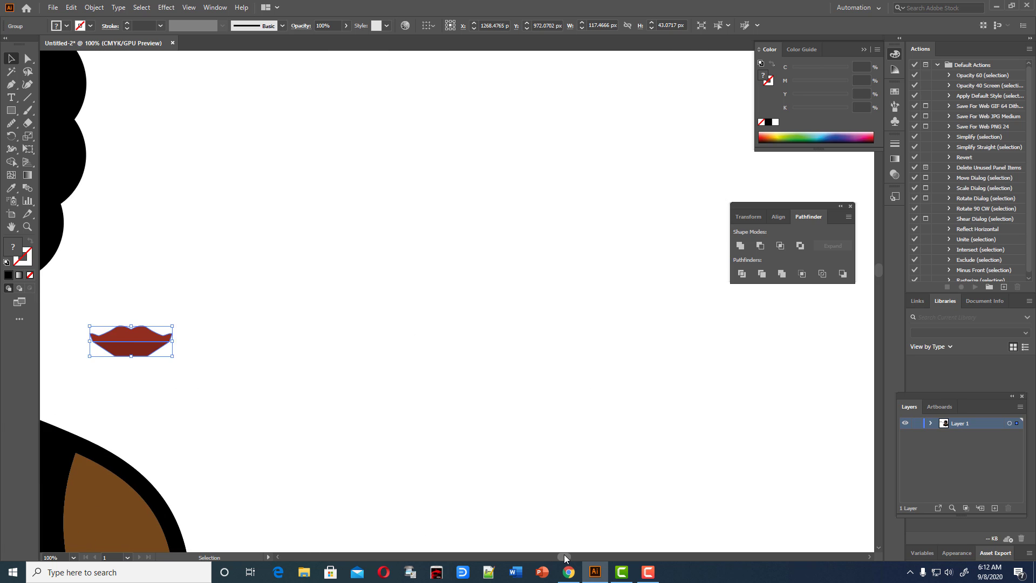
- Zoom in to 300% on the lips
{"action": "left_click_drag", "start_coordinate": [532, 554], "coordinate": [556, 555]}
{"action": "left_click", "coordinate": [470, 417]}
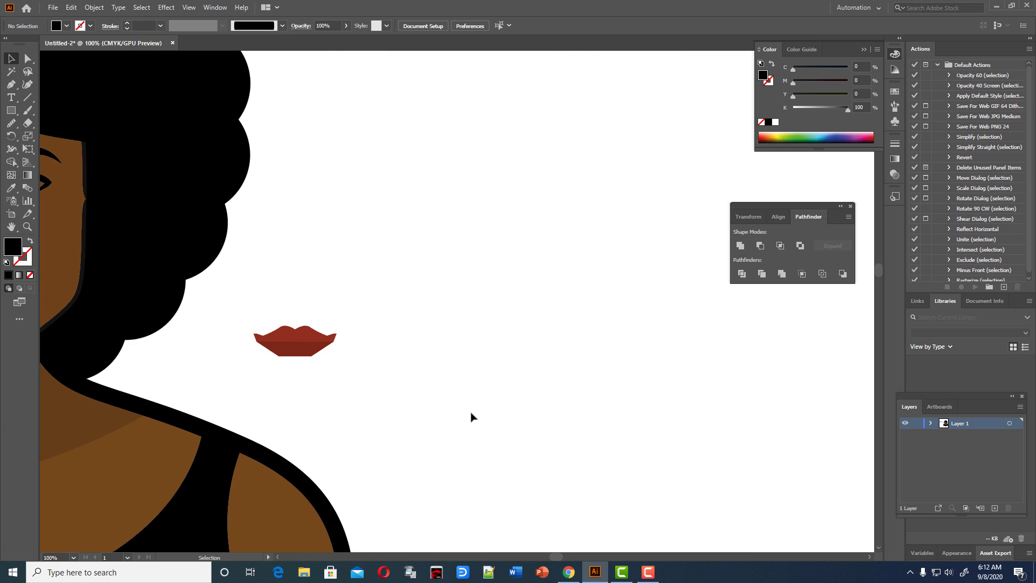
{"action": "key", "text": "ctrl+plus"}
{"action": "key", "text": "ctrl+plus"}
{"action": "key", "text": "ctrl+plus"}
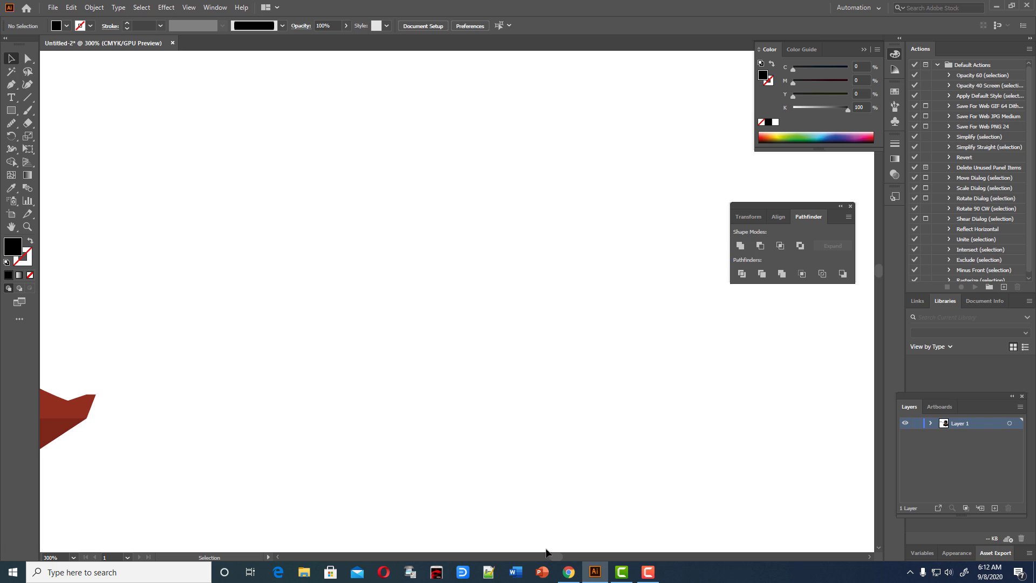
{"action": "left_click_drag", "start_coordinate": [557, 556], "coordinate": [548, 559]}
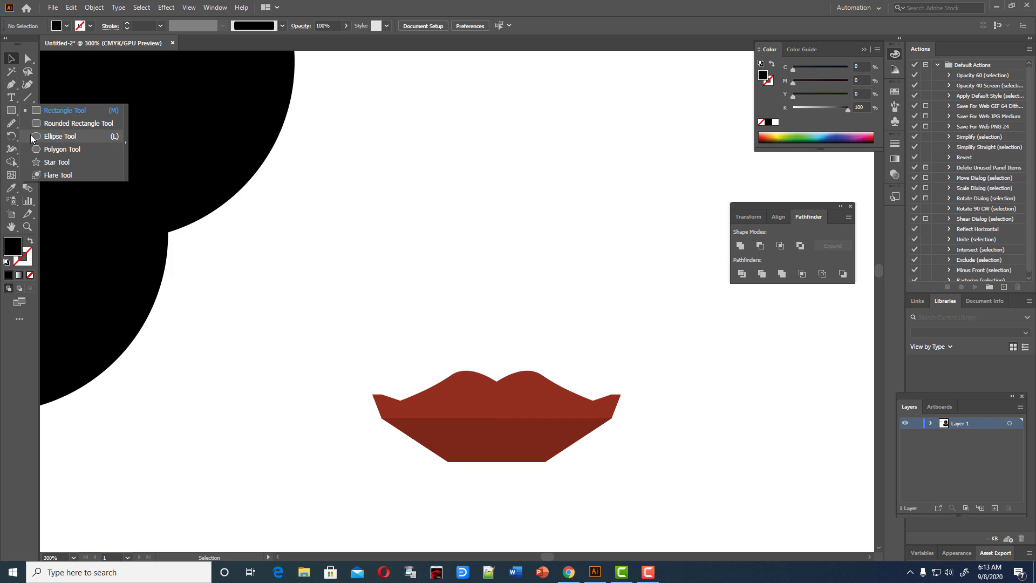
{"action": "left_click_drag", "start_coordinate": [10, 115], "coordinate": [54, 137]}
{"action": "scroll", "coordinate": [525, 431], "scroll_direction": "down", "scroll_amount": 1}
- Draw a black ellipse over the lips' lower right and enlarge it
{"action": "left_click_drag", "start_coordinate": [621, 468], "coordinate": [505, 386]}
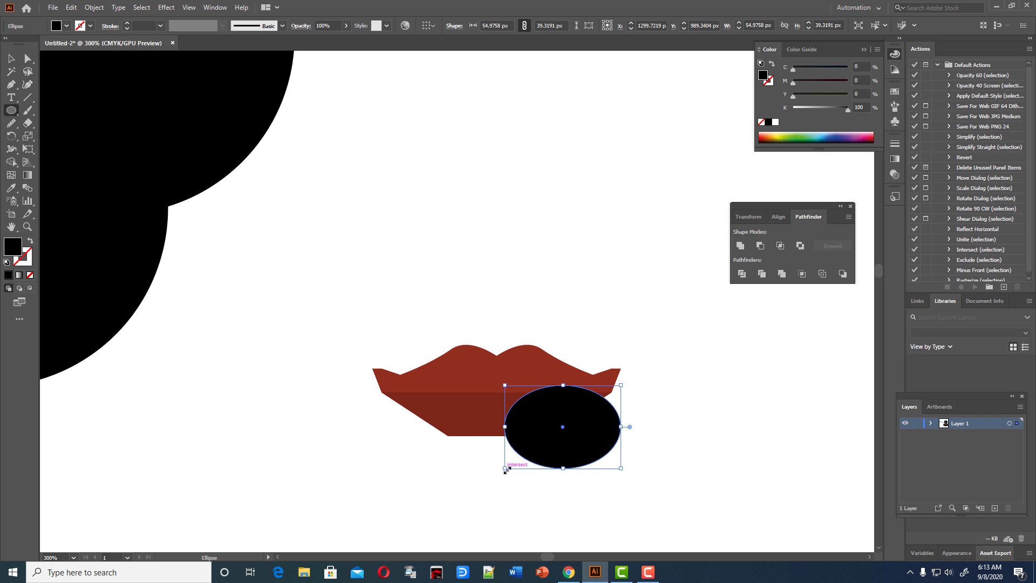
{"action": "left_click_drag", "start_coordinate": [506, 469], "coordinate": [482, 496]}
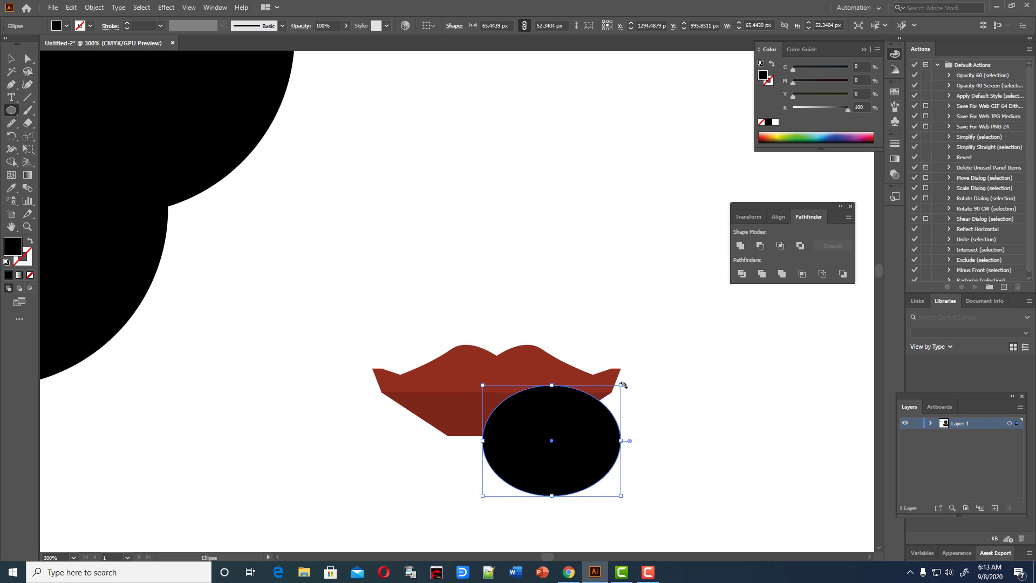
{"action": "left_click_drag", "start_coordinate": [622, 386], "coordinate": [634, 376]}
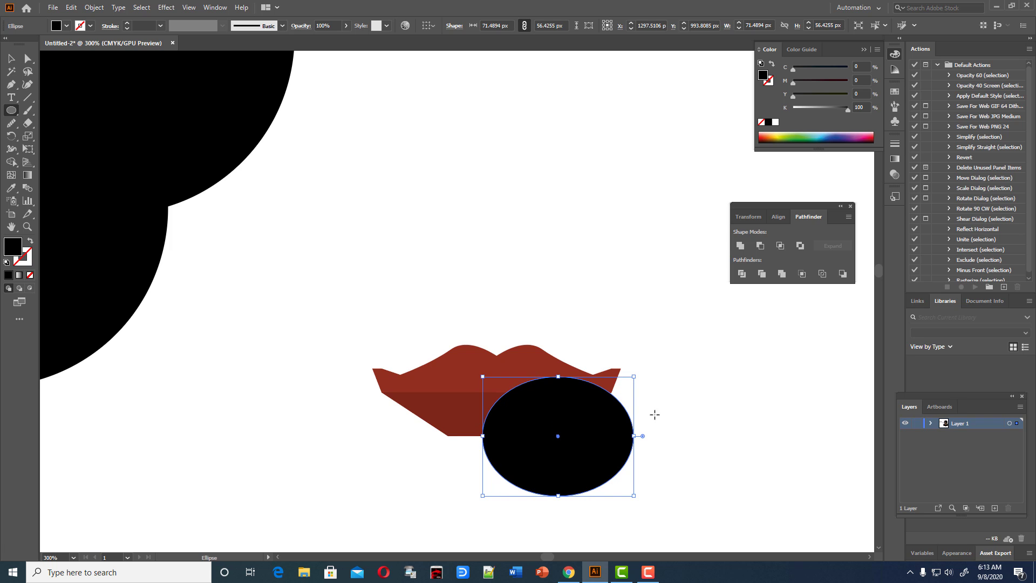
{"action": "left_click_drag", "start_coordinate": [558, 495], "coordinate": [558, 511]}
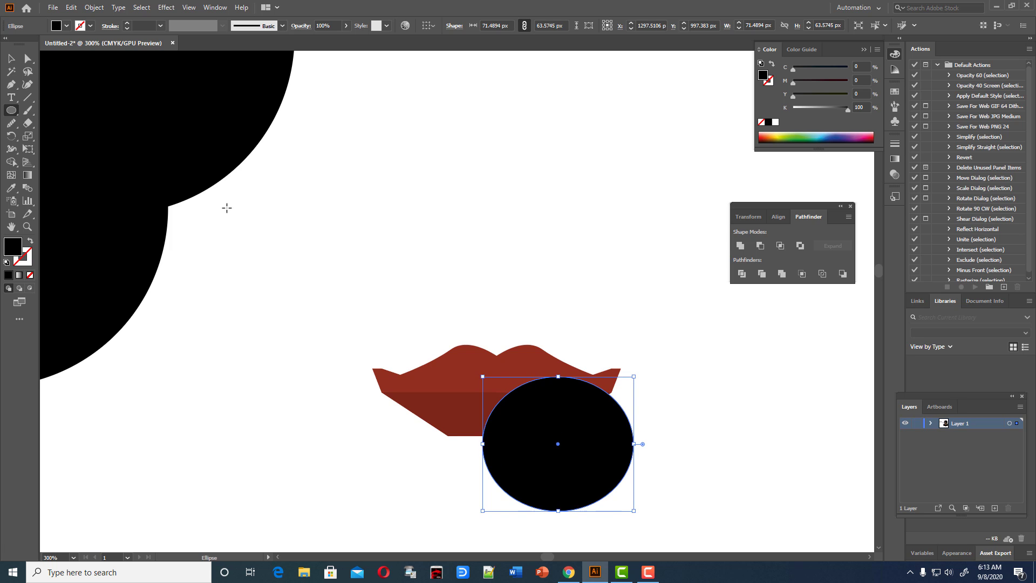
{"action": "left_click", "coordinate": [11, 58]}
{"action": "left_click", "coordinate": [347, 216]}
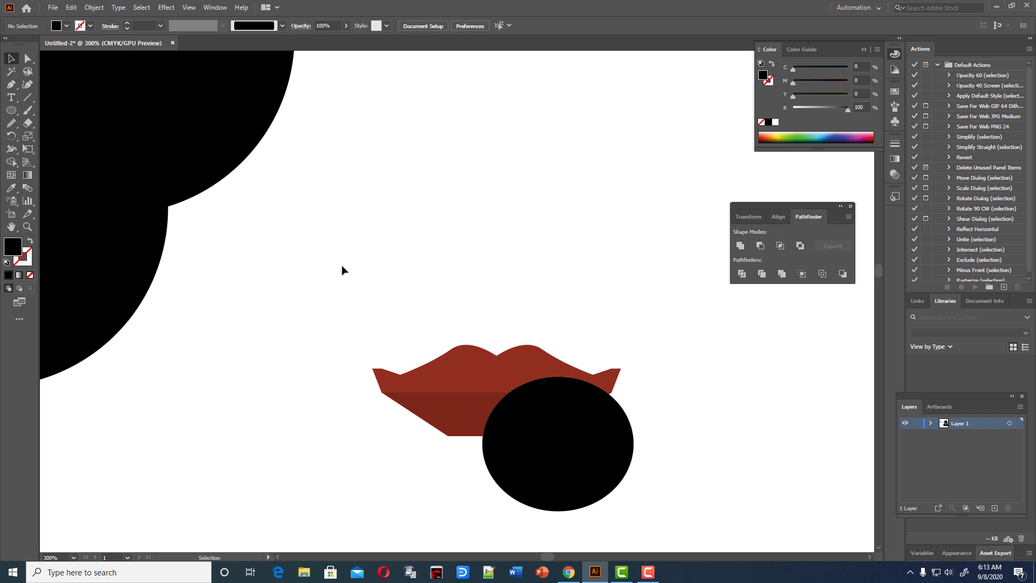
- Remove the ellipse region hanging below the lips with Shape Builder, undoing a Minus Front attempt
{"action": "left_click_drag", "start_coordinate": [341, 270], "coordinate": [689, 538]}
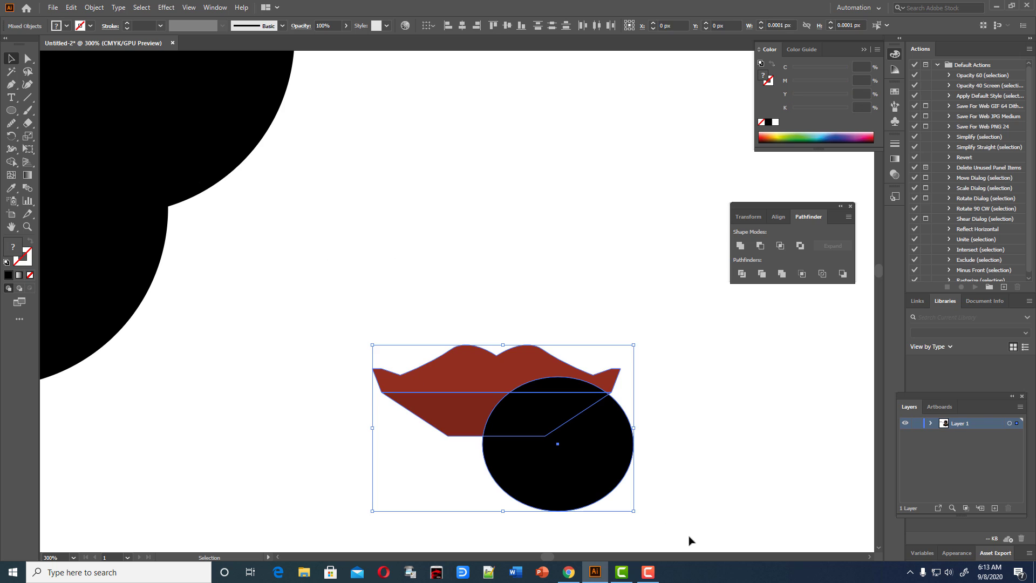
{"action": "left_click", "coordinate": [761, 245]}
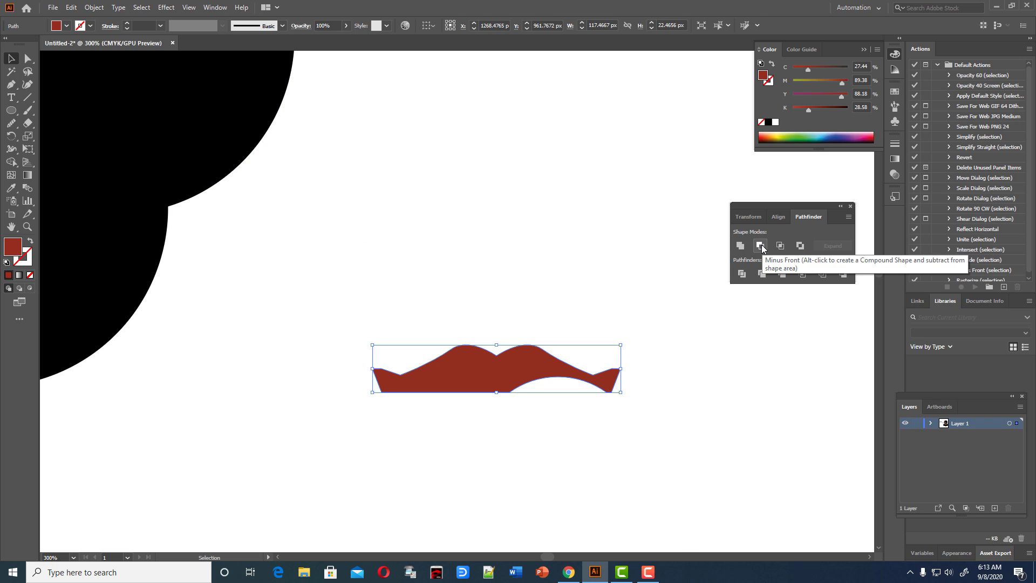
{"action": "key", "text": "ctrl+z"}
{"action": "left_click", "coordinate": [11, 161]}
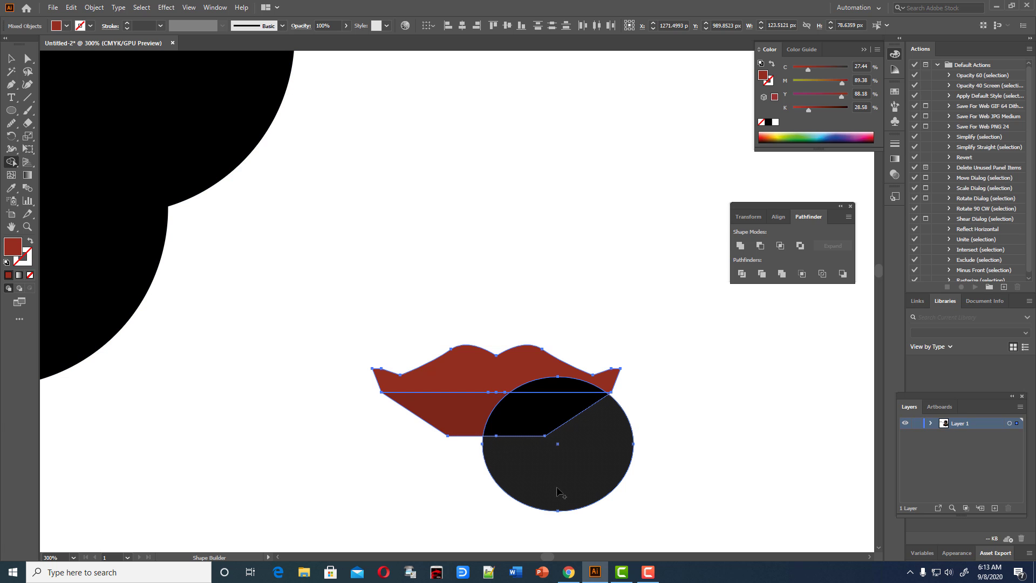
{"action": "left_click", "coordinate": [558, 492], "text": "alt"}
{"action": "left_click", "coordinate": [558, 384], "text": "alt"}
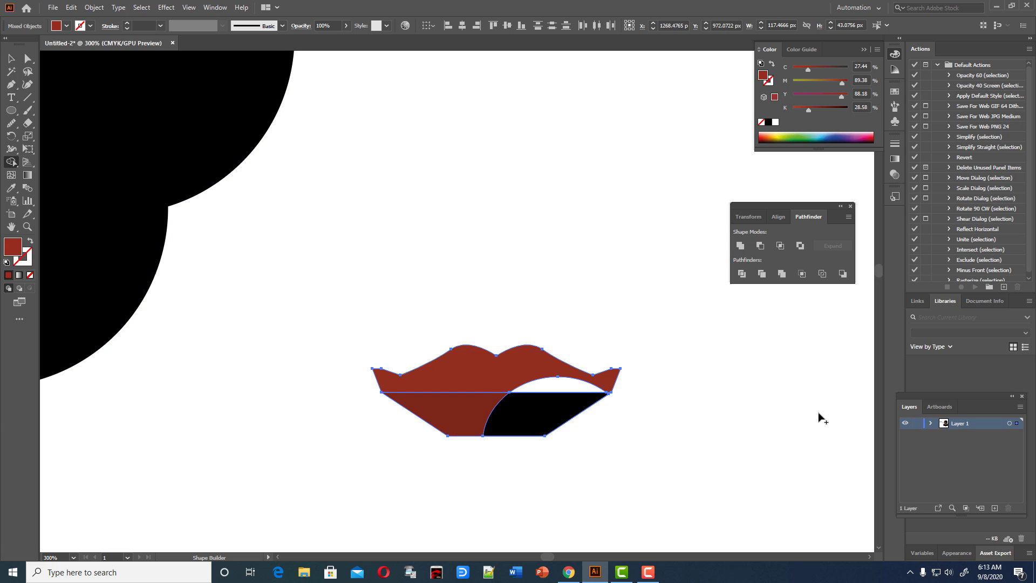
{"action": "key", "text": "ctrl+z"}
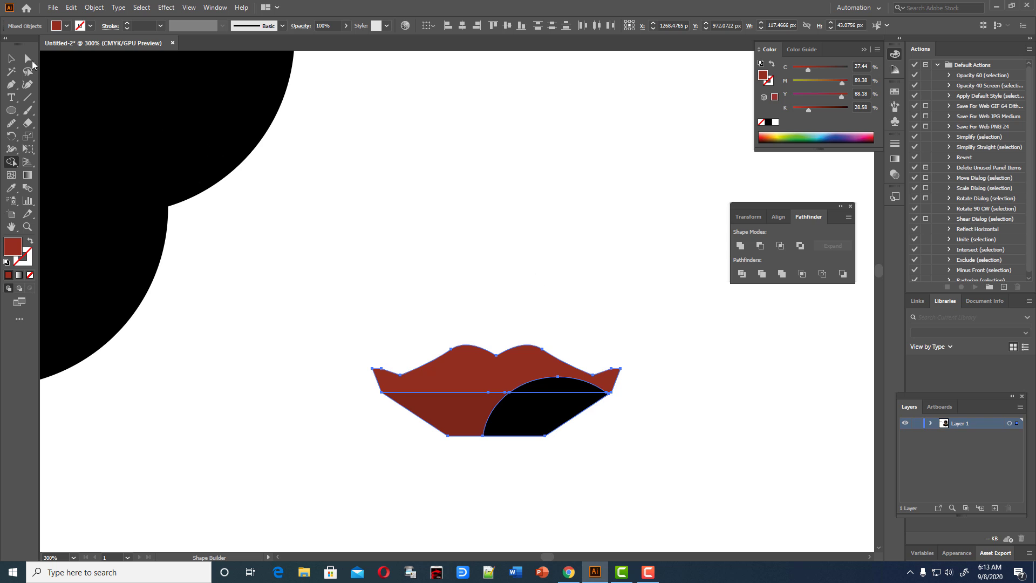
- Ungroup the lips and trim the black dome above the lip line
{"action": "left_click", "coordinate": [11, 59]}
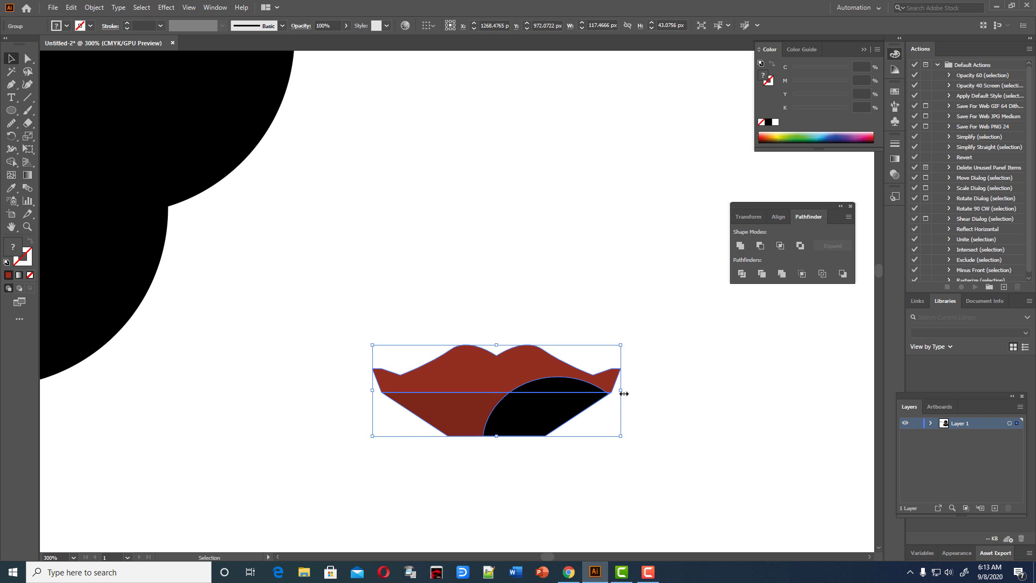
{"action": "right_click", "coordinate": [574, 388]}
{"action": "left_click", "coordinate": [610, 289]}
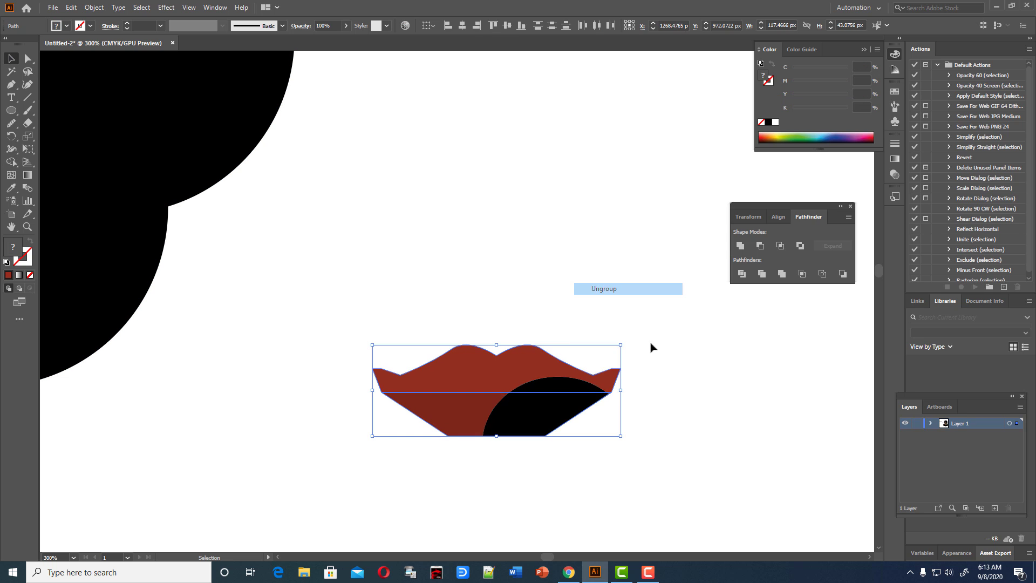
{"action": "left_click", "coordinate": [518, 416]}
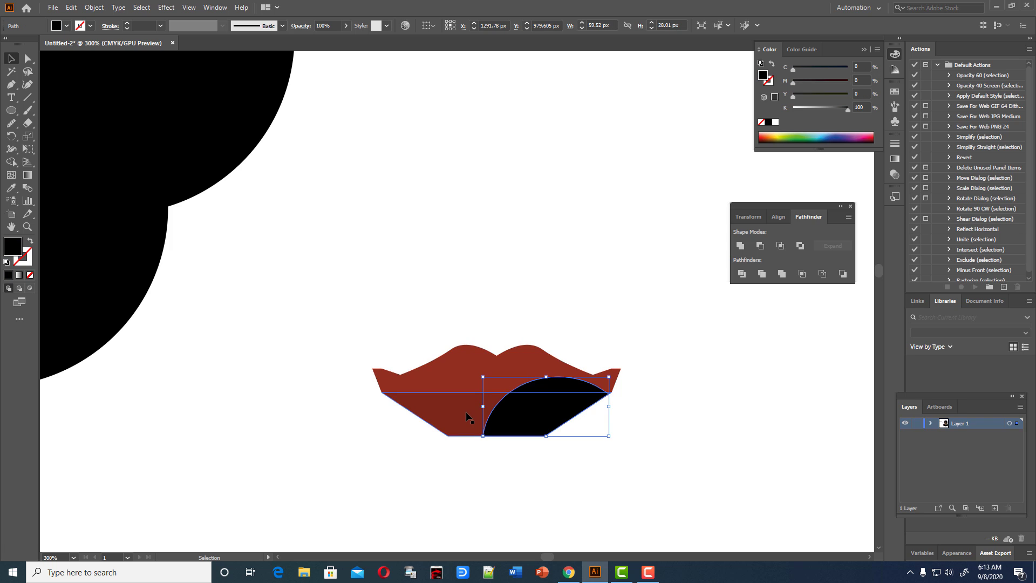
{"action": "left_click", "coordinate": [468, 417], "text": "shift"}
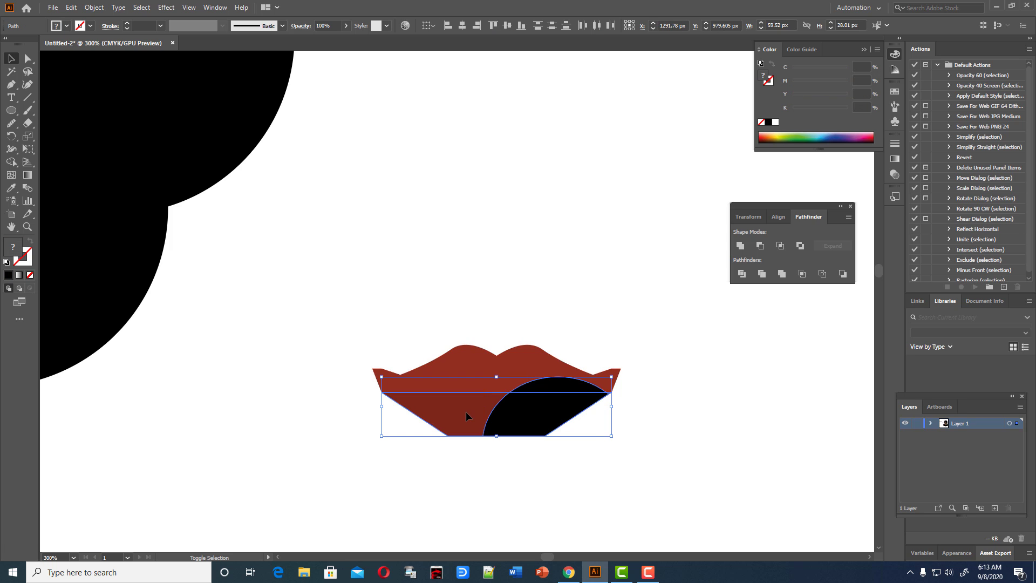
{"action": "left_click", "coordinate": [12, 162]}
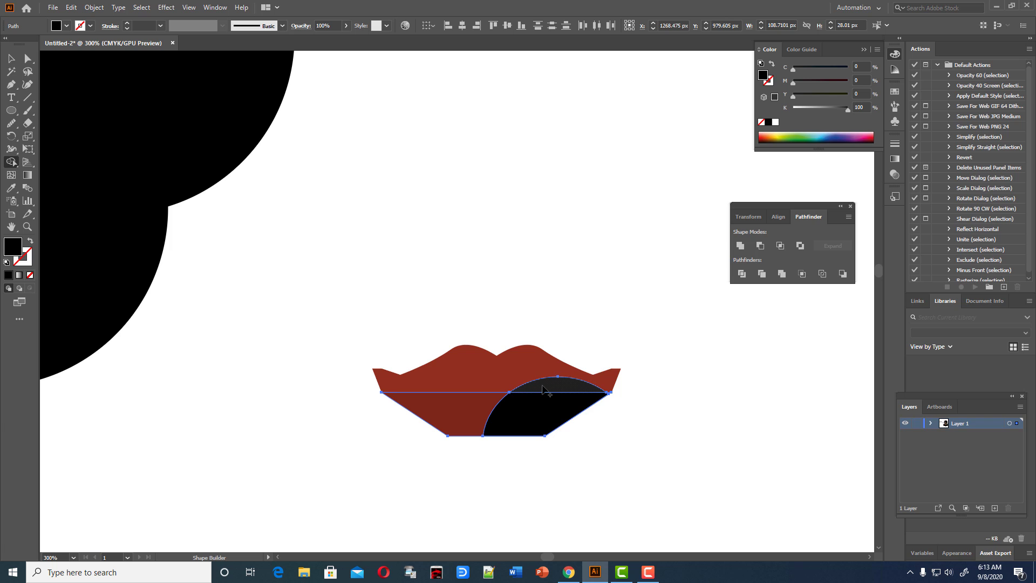
{"action": "left_click", "coordinate": [545, 390], "text": "alt"}
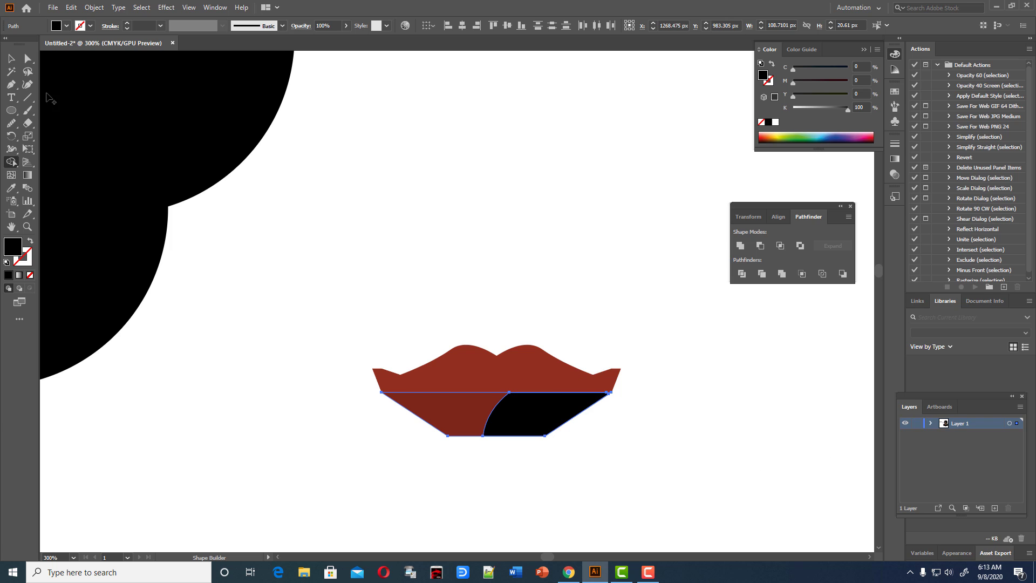
{"action": "left_click", "coordinate": [11, 58]}
{"action": "left_click", "coordinate": [331, 201]}
{"action": "left_click", "coordinate": [507, 424]}
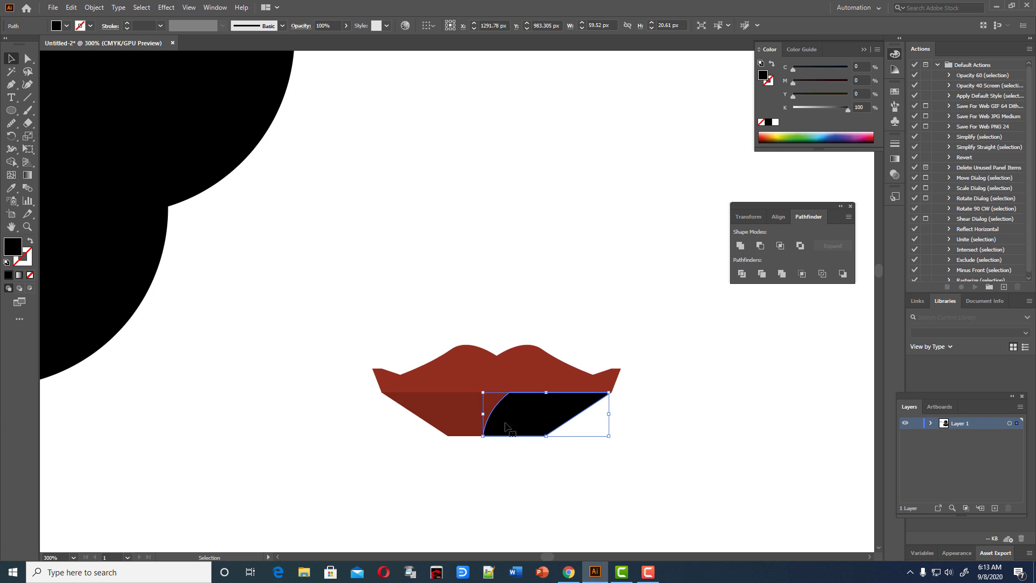
- Give the lower-right lip shading piece the lips' red, then a darker red fill
{"action": "key", "text": "i"}
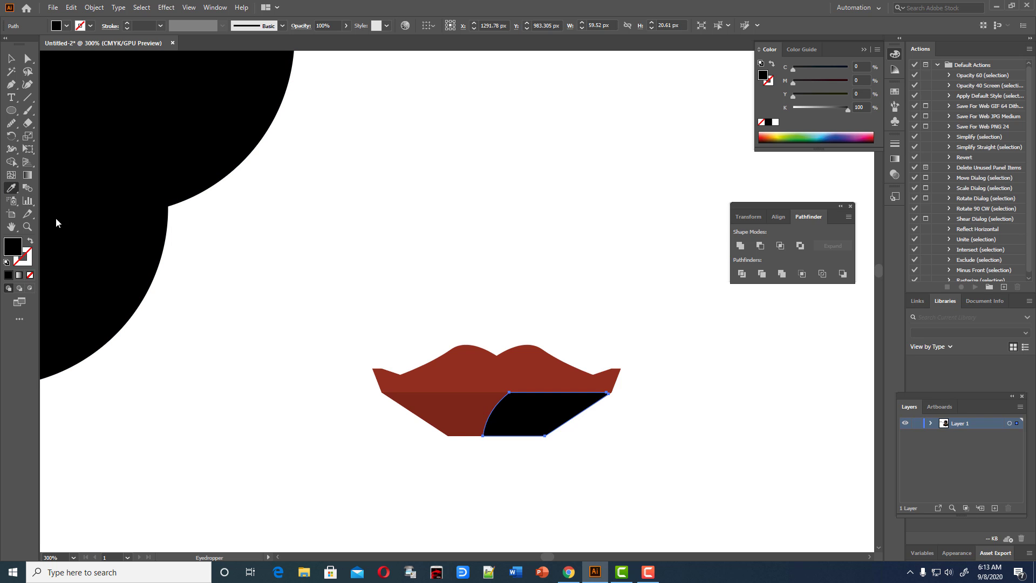
{"action": "left_click", "coordinate": [484, 421]}
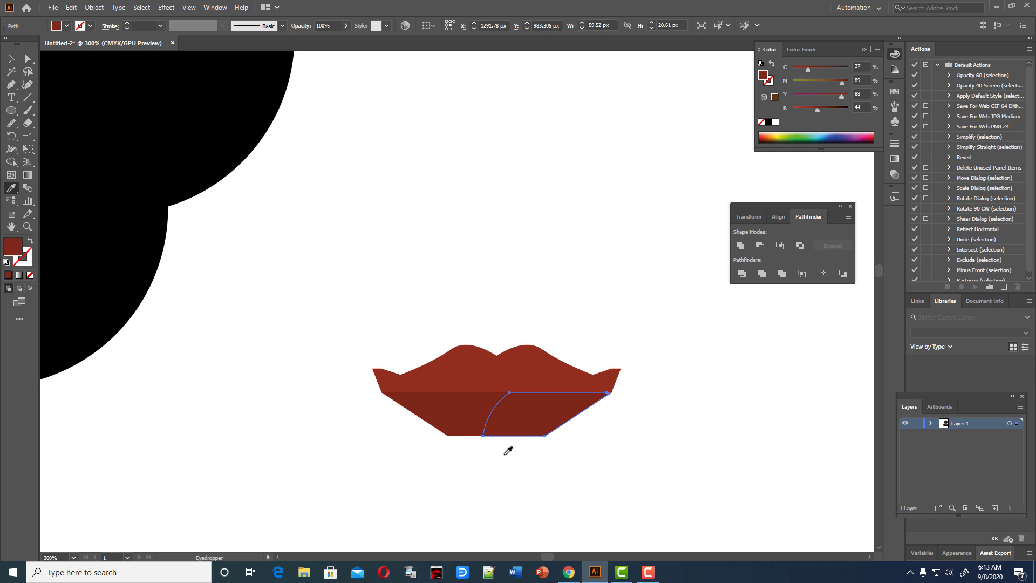
{"action": "double_click", "coordinate": [13, 247]}
{"action": "left_click_drag", "start_coordinate": [487, 285], "coordinate": [490, 294]}
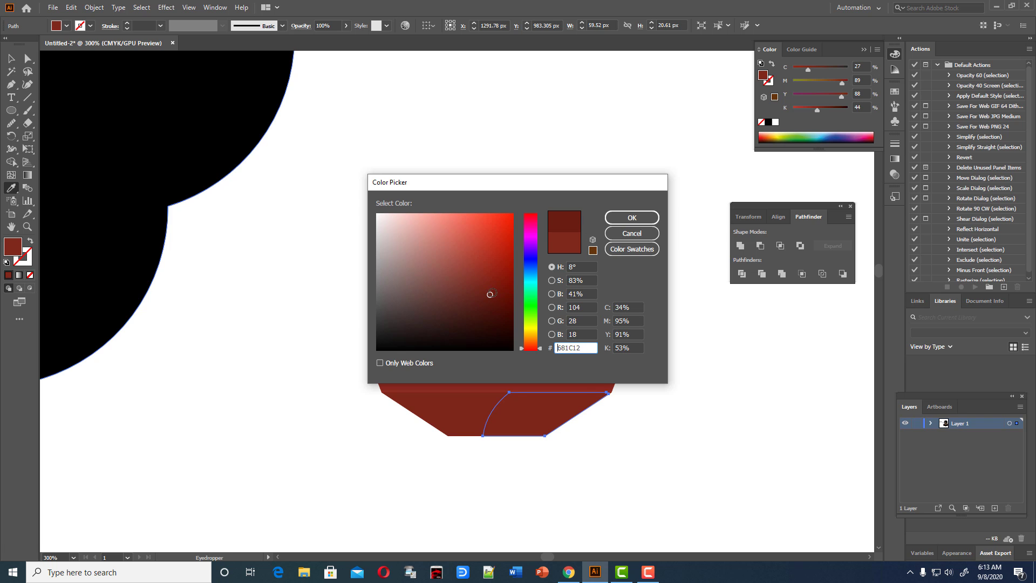
{"action": "left_click", "coordinate": [632, 218]}
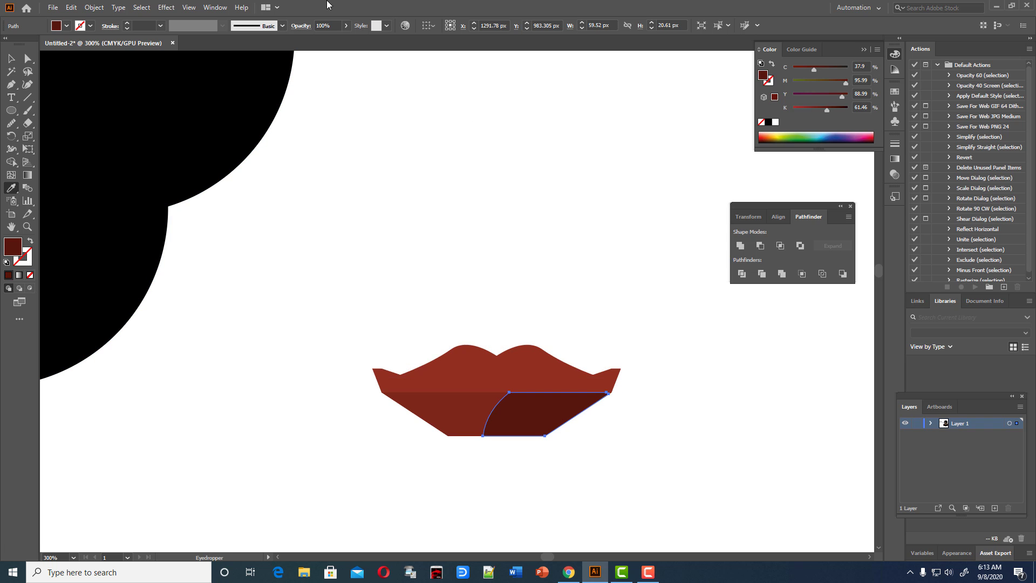
- Lower the shading piece's opacity to 32%, deselect it, and zoom out to the whole face
{"action": "left_click", "coordinate": [345, 26]}
{"action": "left_click_drag", "start_coordinate": [336, 42], "coordinate": [318, 41]}
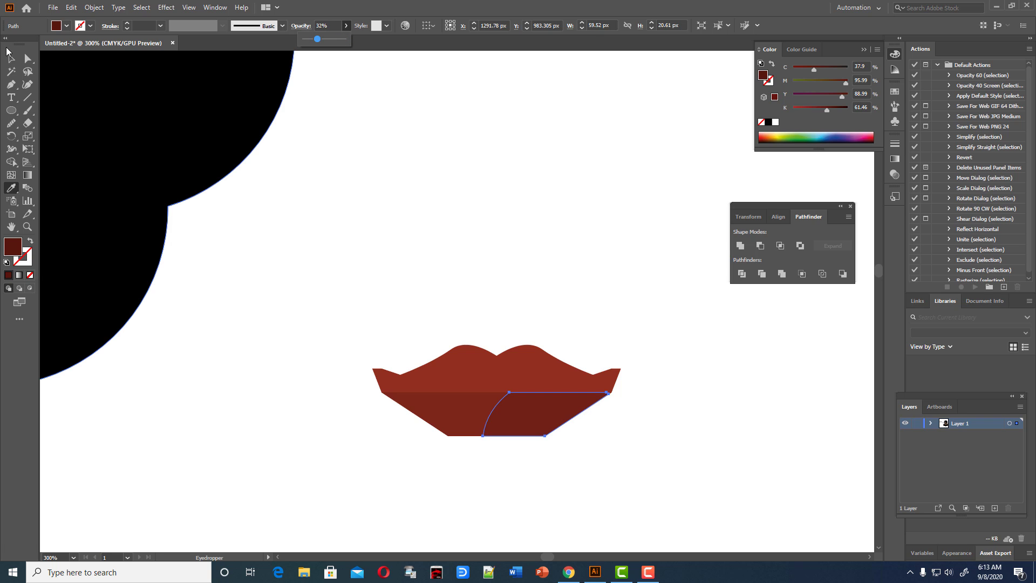
{"action": "key", "text": "v"}
{"action": "left_click", "coordinate": [368, 210]}
{"action": "scroll", "coordinate": [397, 250], "scroll_direction": "down", "scroll_amount": 1}
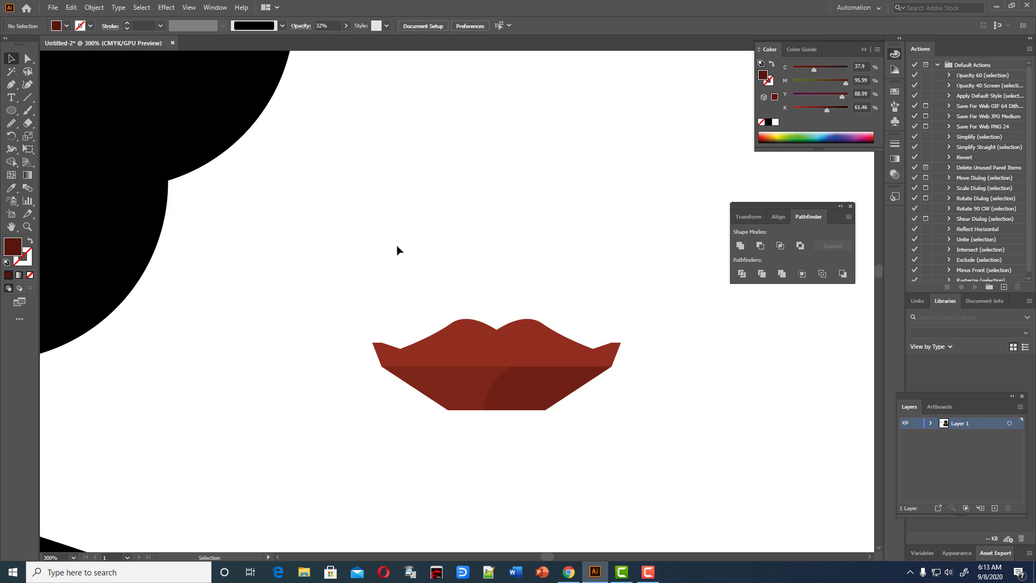
{"action": "key", "text": "ctrl+minus"}
{"action": "key", "text": "ctrl+minus"}
{"action": "key", "text": "ctrl+minus"}
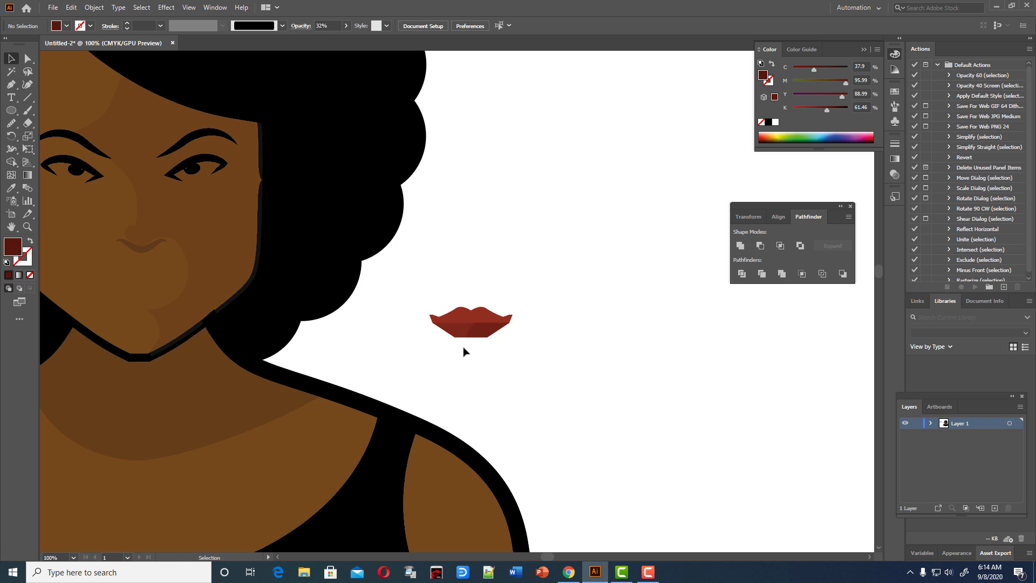
- Group the lip pieces together with Ctrl+G
{"action": "left_click", "coordinate": [465, 330]}
{"action": "key", "text": "ctrl+g"}
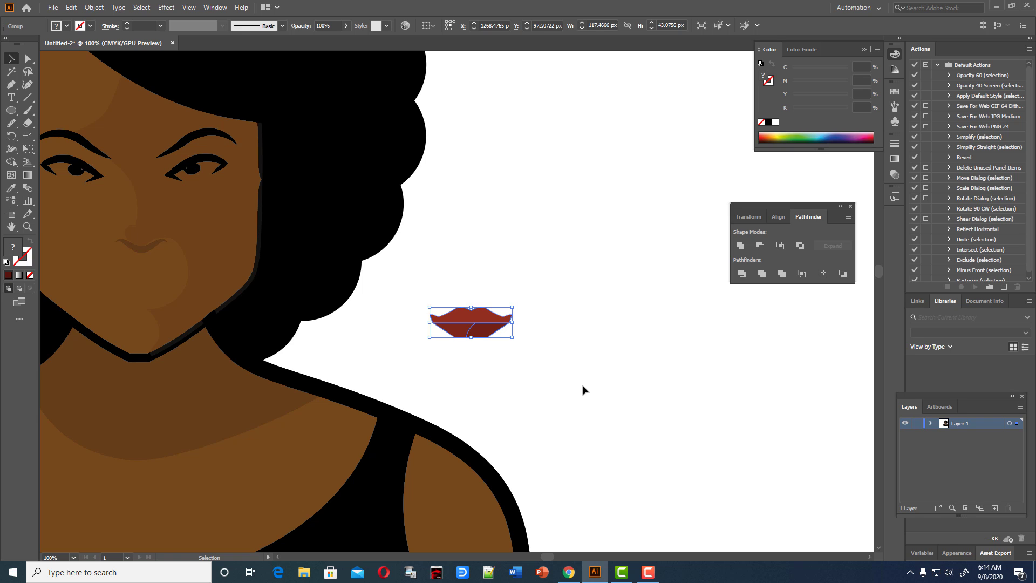
{"action": "left_click", "coordinate": [656, 479]}
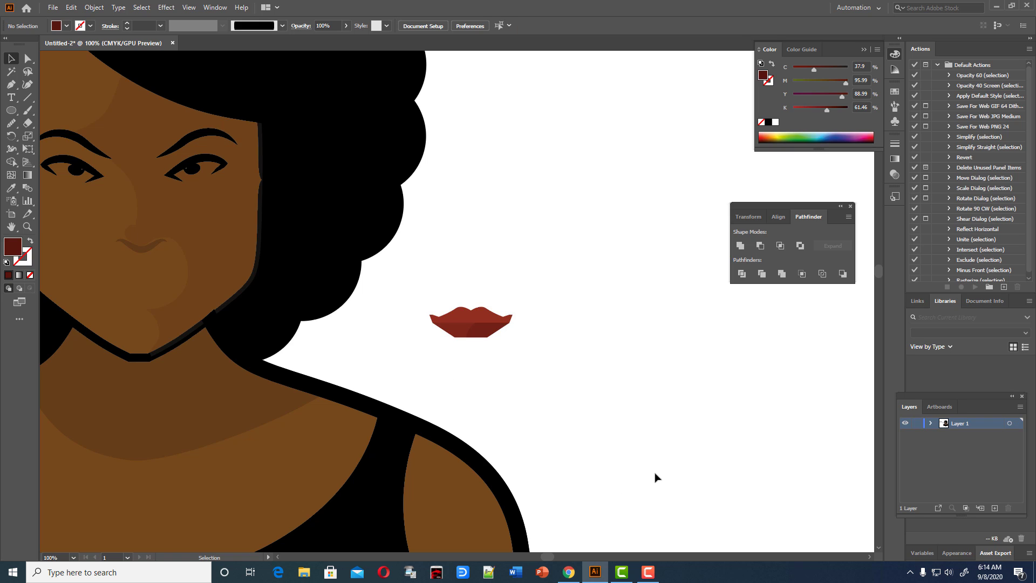
- Paint a freehand Paintbrush line across the lips in dark red-brown #3F0C08
{"action": "right_click", "coordinate": [28, 111]}
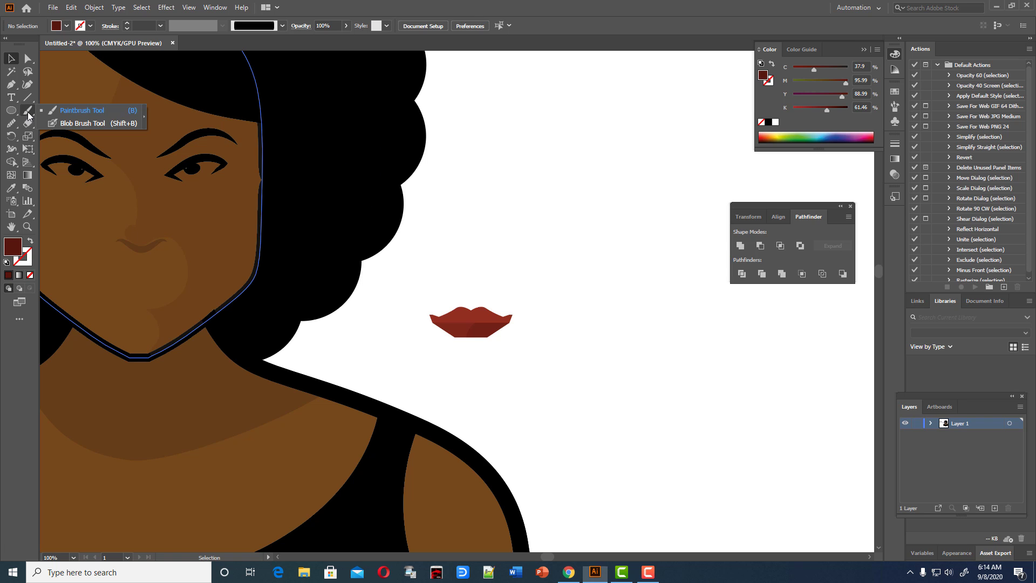
{"action": "left_click", "coordinate": [57, 114]}
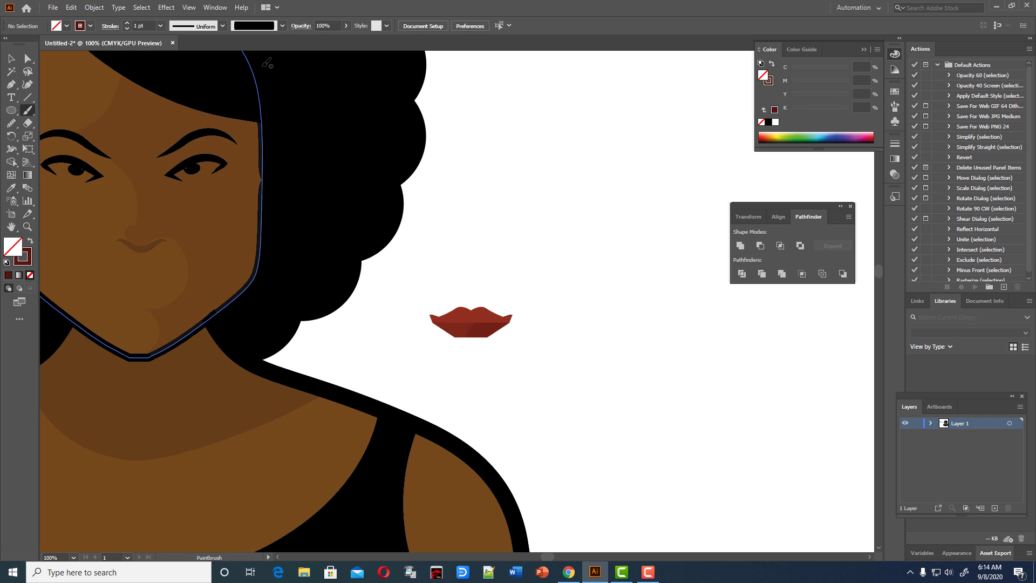
{"action": "double_click", "coordinate": [28, 258]}
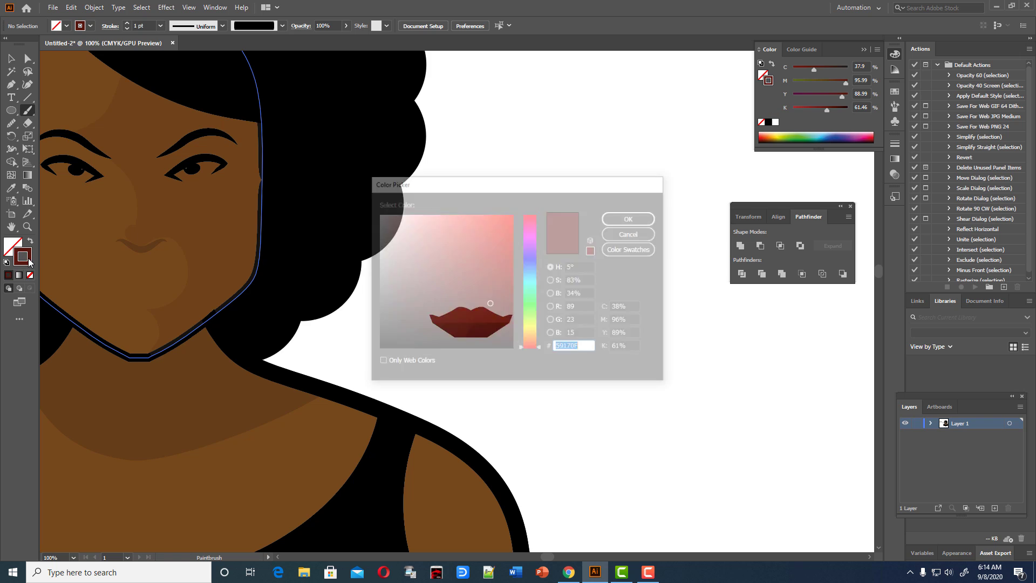
{"action": "left_click_drag", "start_coordinate": [500, 302], "coordinate": [495, 314]}
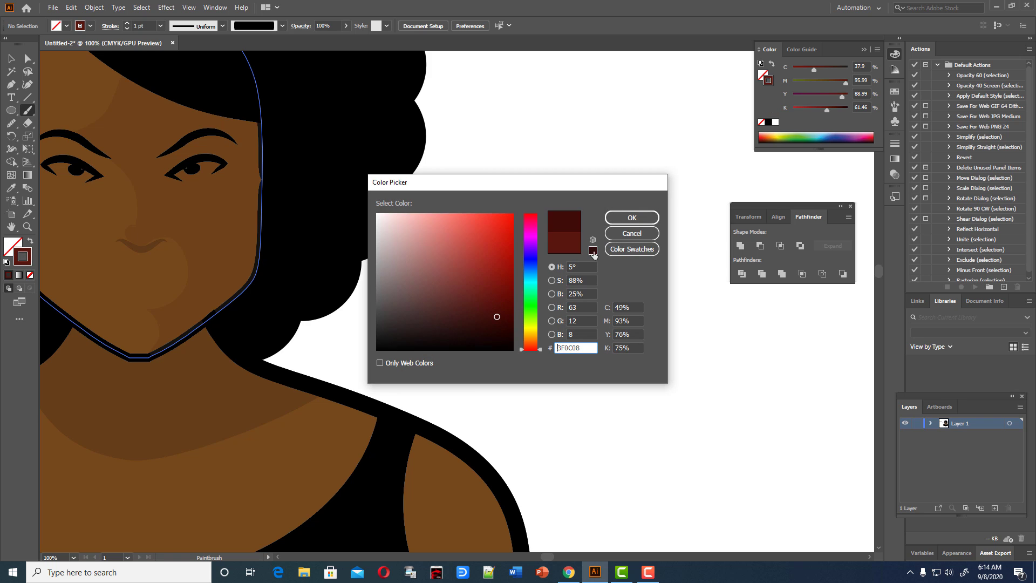
{"action": "left_click", "coordinate": [631, 218]}
{"action": "scroll", "coordinate": [584, 321], "scroll_direction": "down", "scroll_amount": 2}
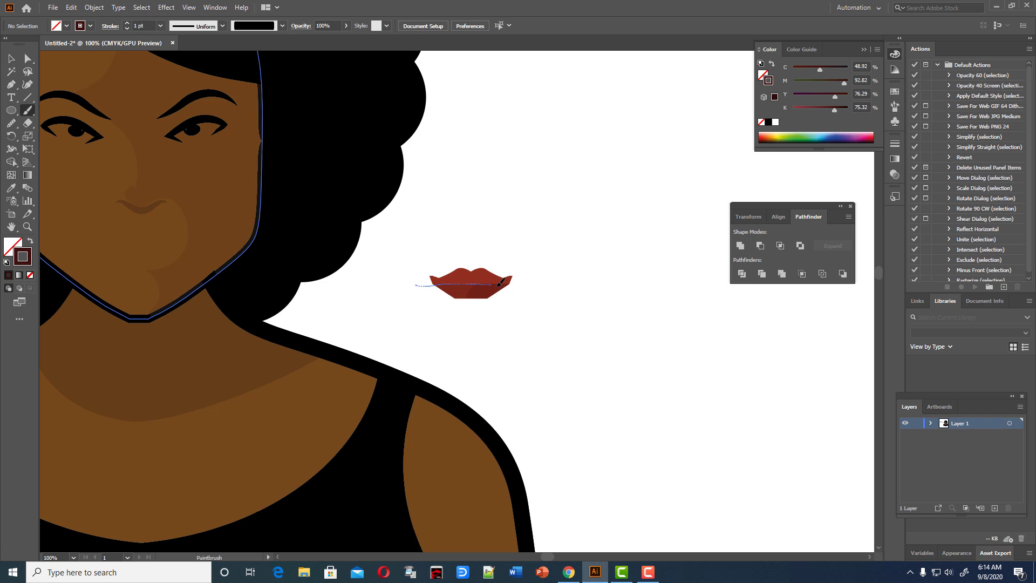
{"action": "left_click_drag", "start_coordinate": [525, 287], "coordinate": [528, 286]}
- Set the new lip line's stroke weight to 0.25 pt
{"action": "key", "text": "v"}
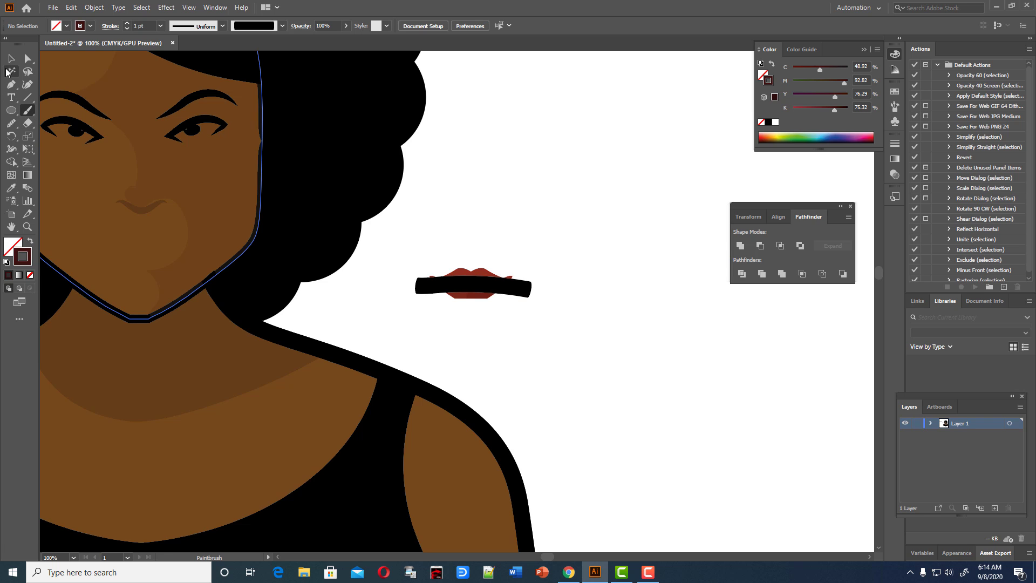
{"action": "left_click", "coordinate": [446, 303]}
{"action": "left_click", "coordinate": [478, 289]}
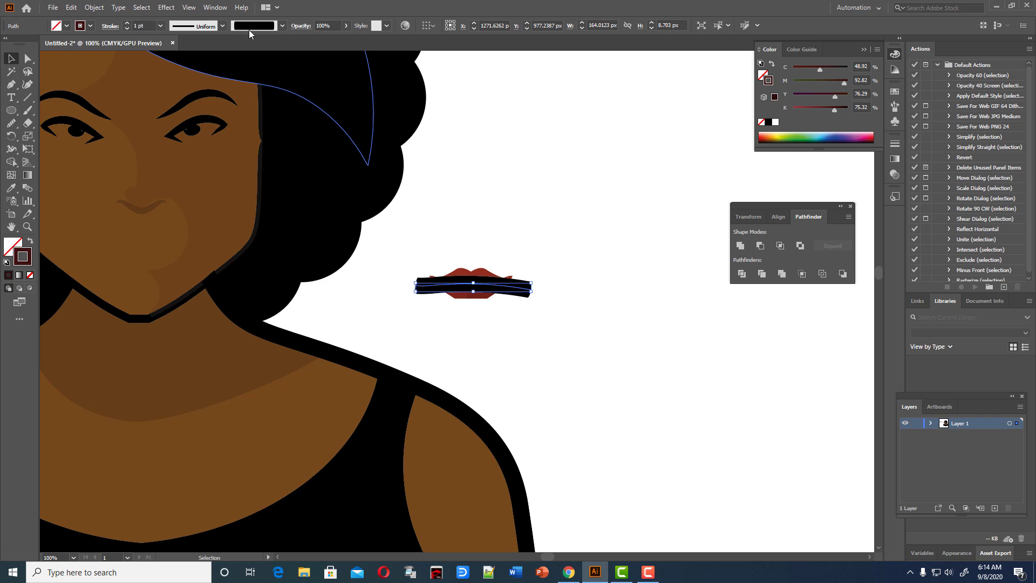
{"action": "left_click", "coordinate": [160, 25]}
{"action": "left_click", "coordinate": [179, 38]}
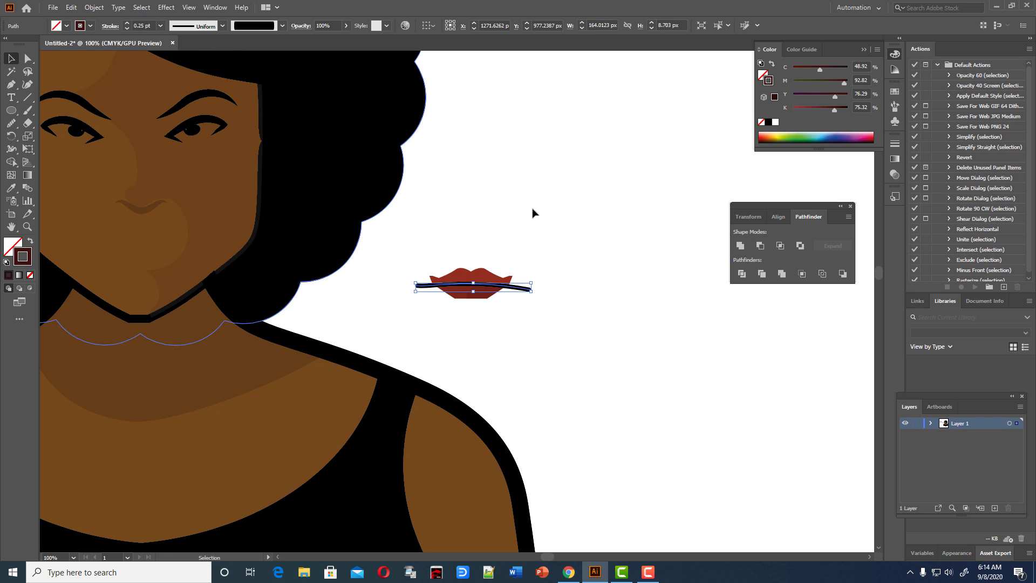
{"action": "left_click", "coordinate": [559, 219]}
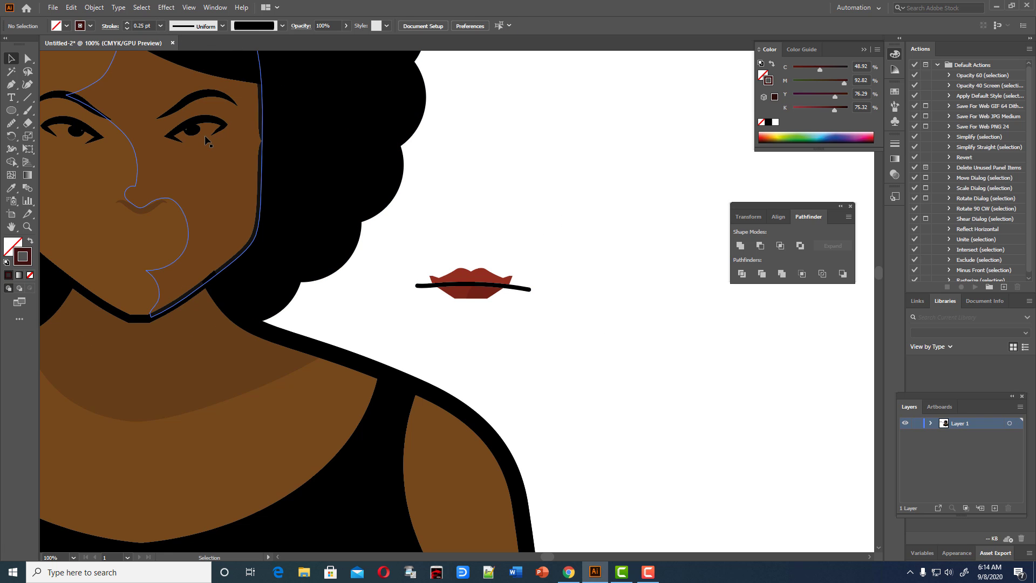
{"action": "key", "text": "ctrl+equal"}
{"action": "key", "text": "ctrl+equal"}
{"action": "key", "text": "ctrl+equal"}
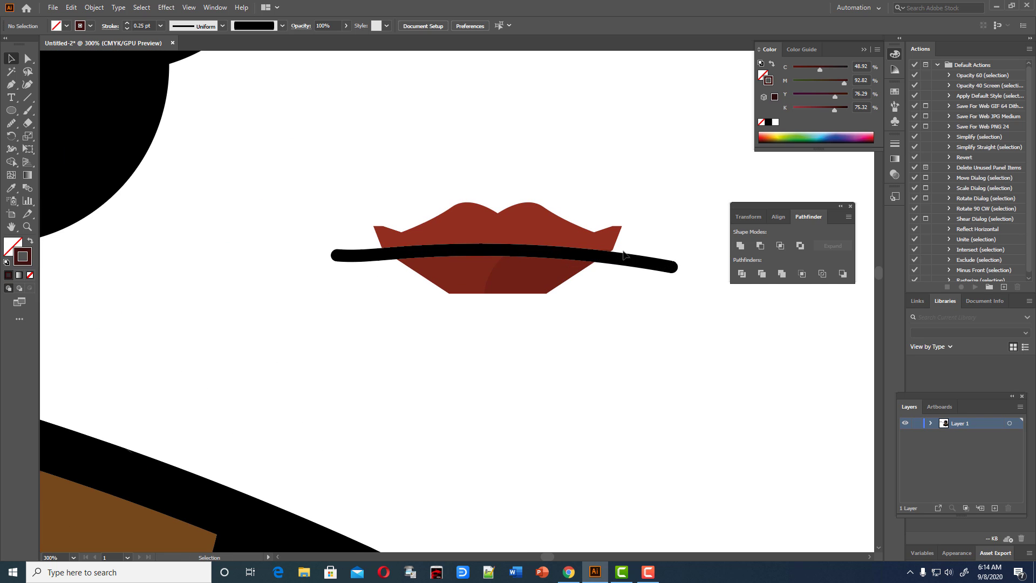
- Reshape and lengthen the dark lip line with the Curvature tool, centring its bend
{"action": "left_click", "coordinate": [625, 254]}
{"action": "left_click", "coordinate": [28, 85]}
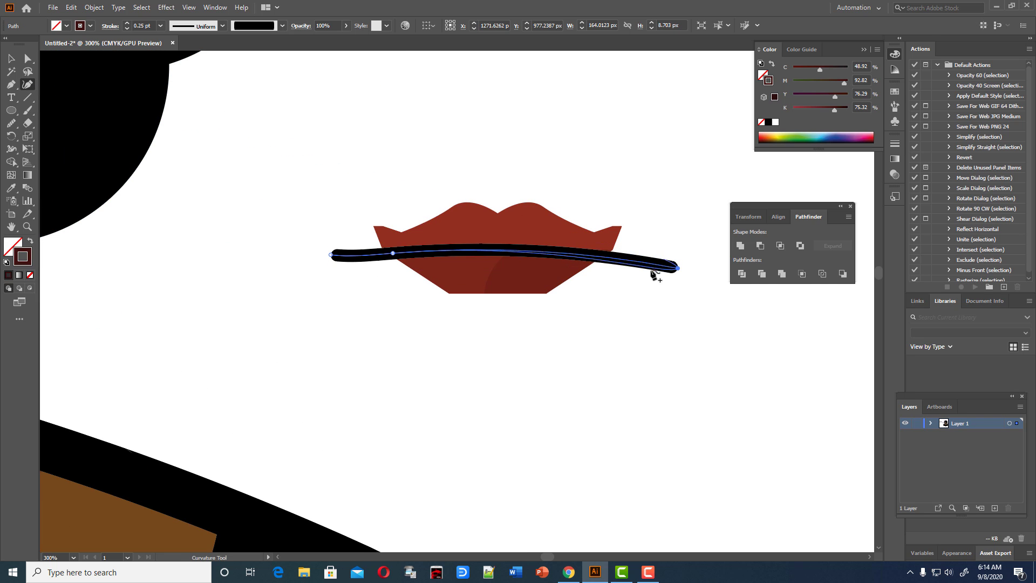
{"action": "left_click_drag", "start_coordinate": [677, 268], "coordinate": [682, 254]}
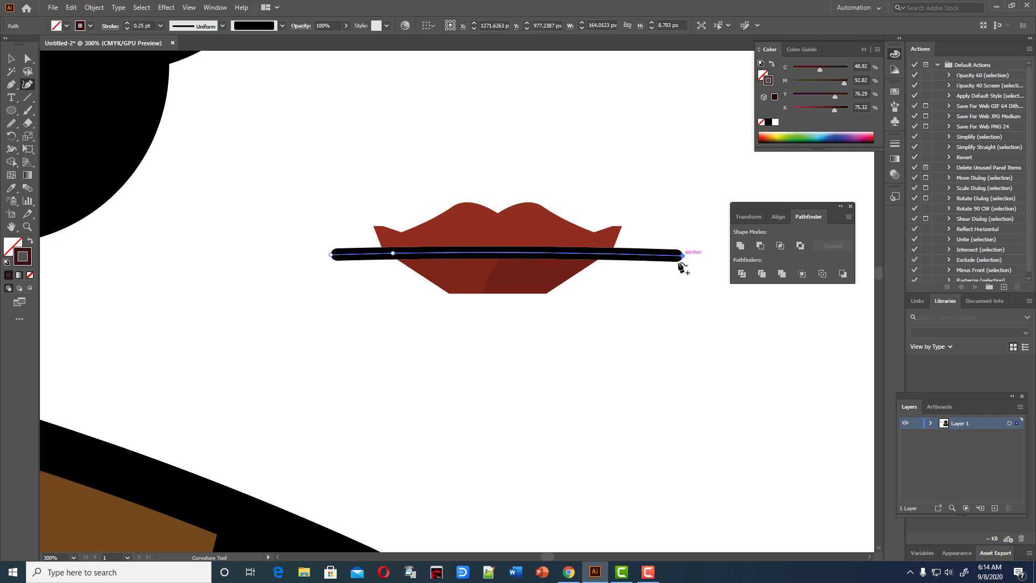
{"action": "left_click_drag", "start_coordinate": [331, 254], "coordinate": [313, 257]}
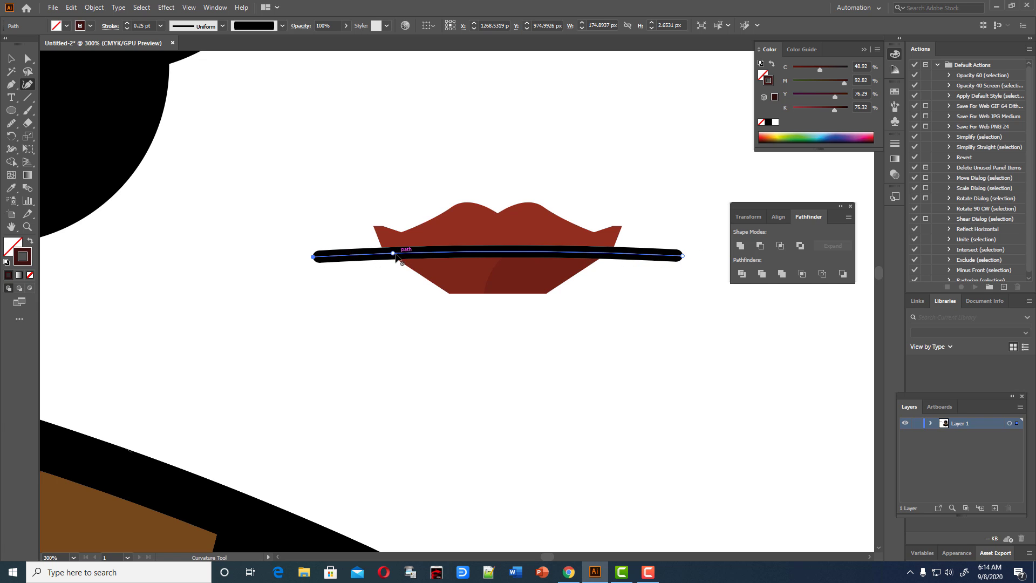
{"action": "left_click_drag", "start_coordinate": [395, 254], "coordinate": [405, 254]}
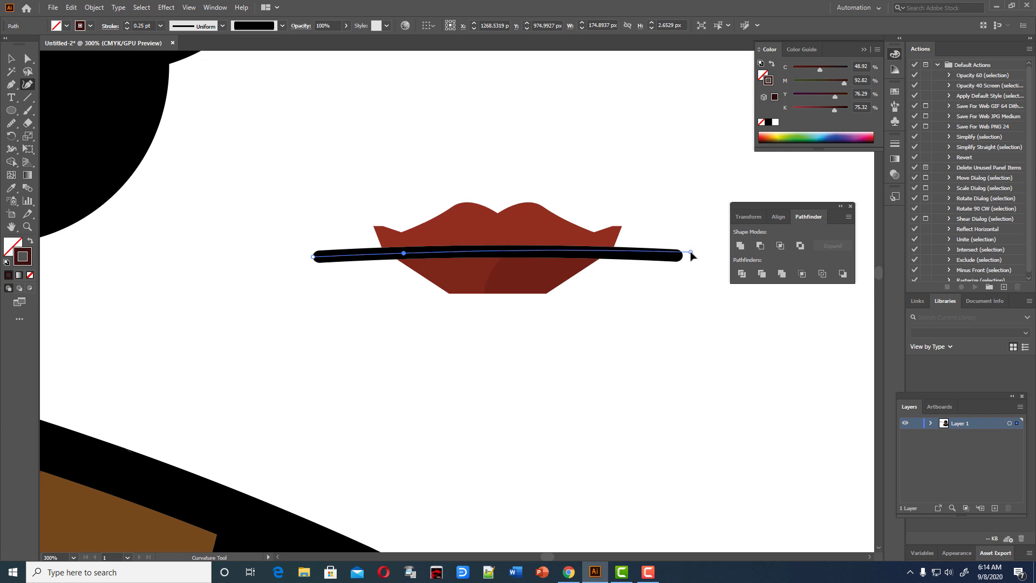
{"action": "left_click_drag", "start_coordinate": [692, 253], "coordinate": [691, 252]}
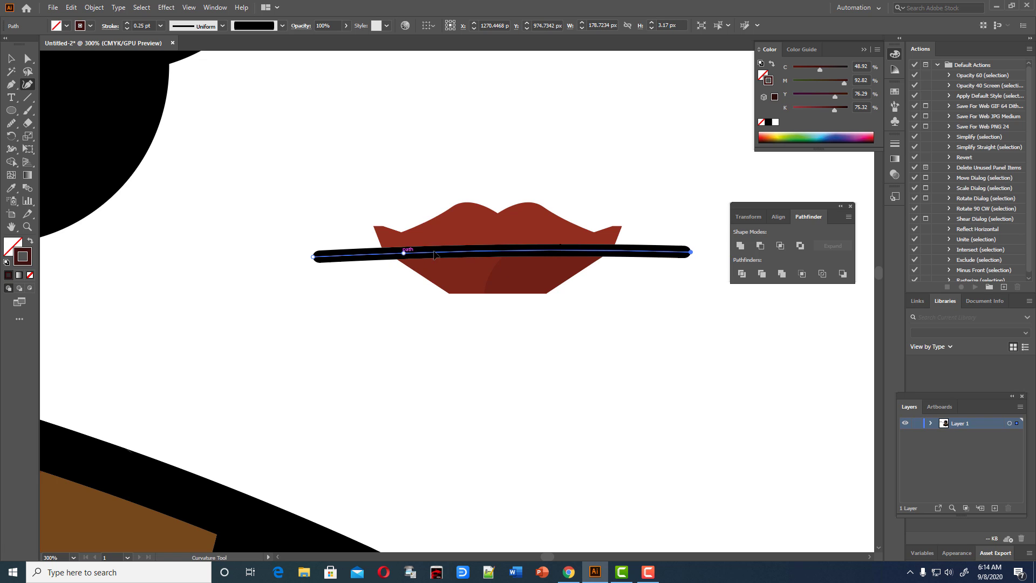
{"action": "left_click_drag", "start_coordinate": [434, 254], "coordinate": [490, 251]}
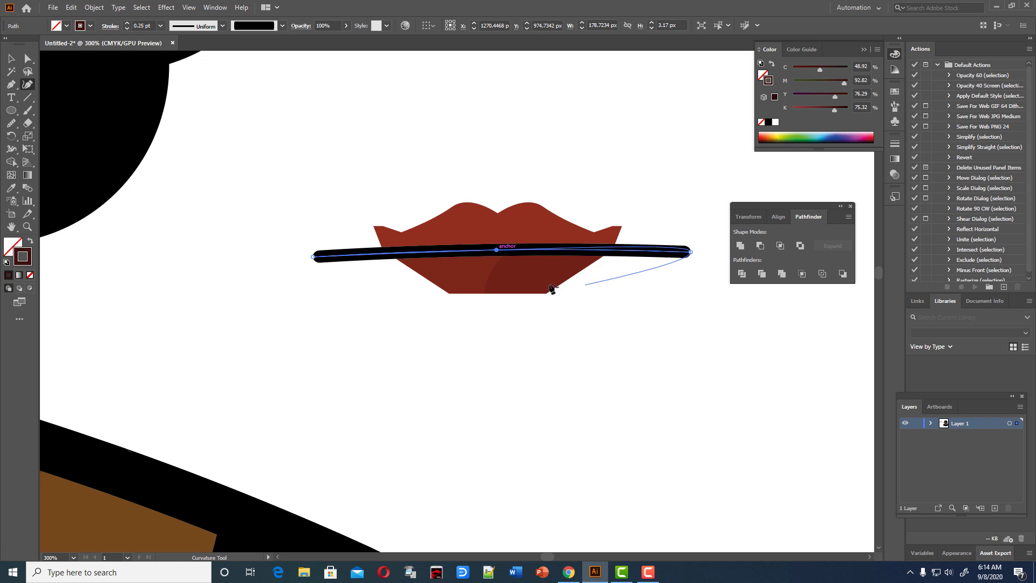
- Send the dark line backward behind the lips, then bring it forward again
{"action": "key", "text": "v"}
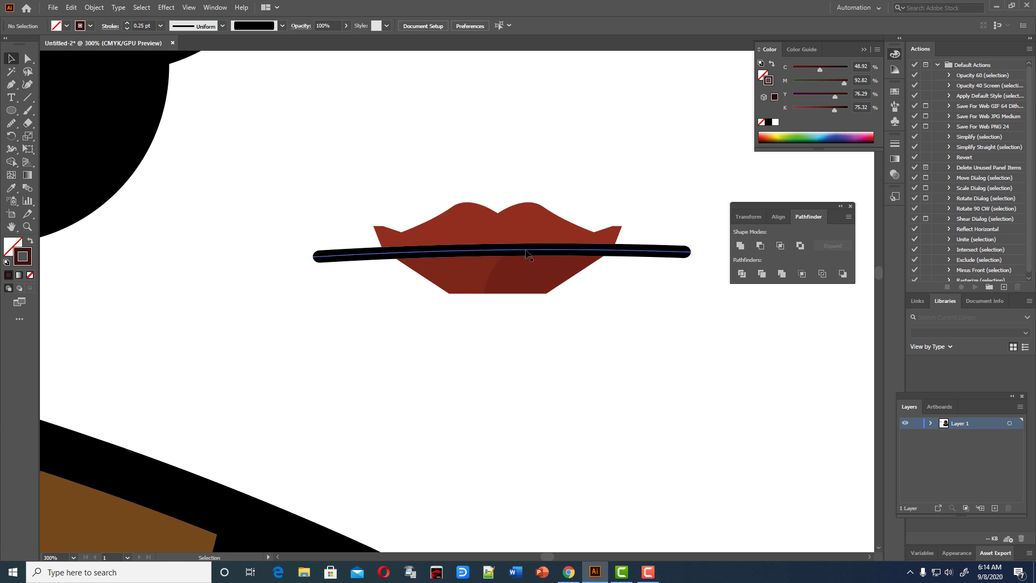
{"action": "left_click", "coordinate": [527, 254]}
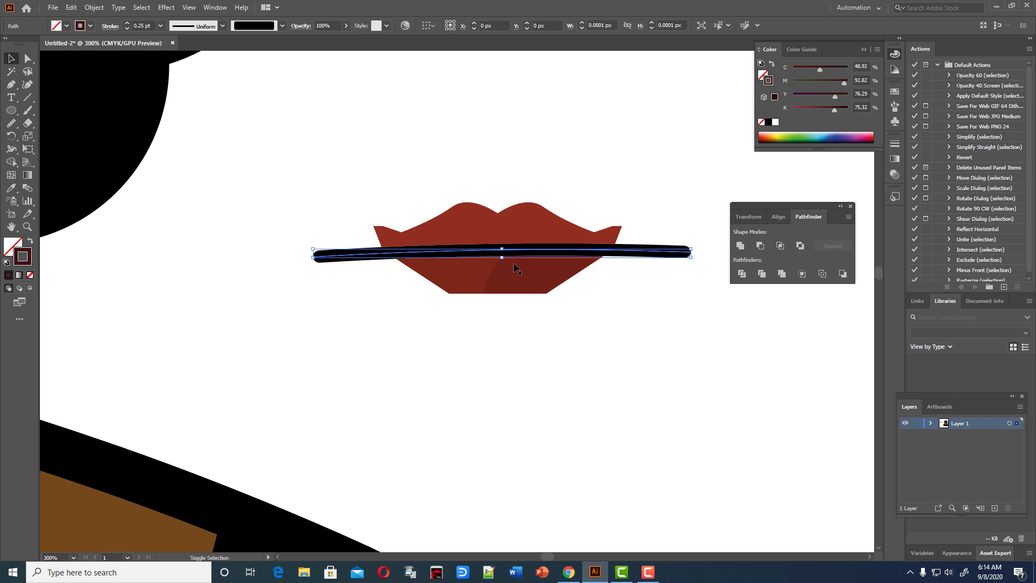
{"action": "left_click", "coordinate": [489, 277], "text": "shift"}
{"action": "left_click", "coordinate": [631, 283]}
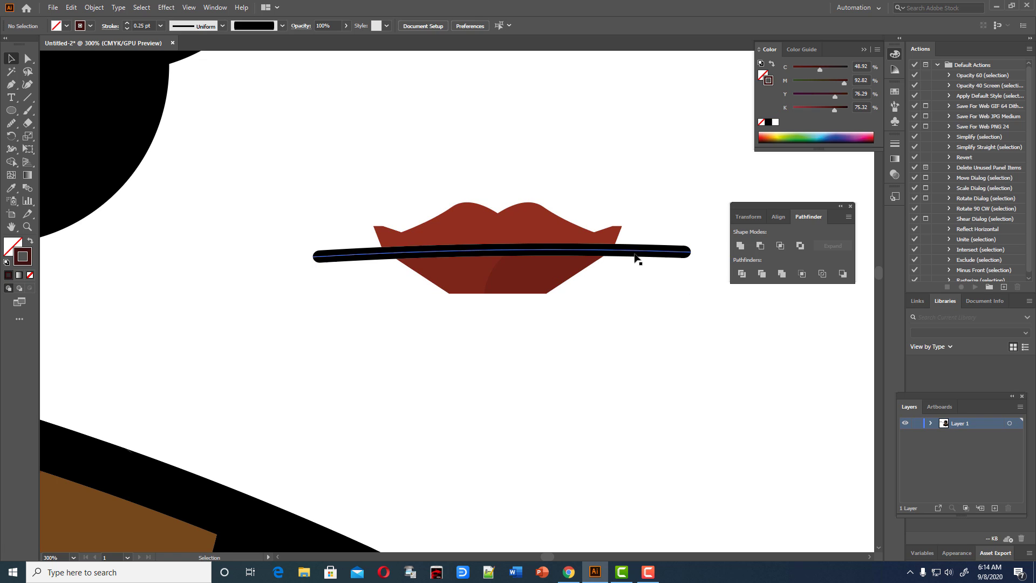
{"action": "left_click", "coordinate": [642, 254]}
{"action": "key", "text": "ctrl+bracketleft"}
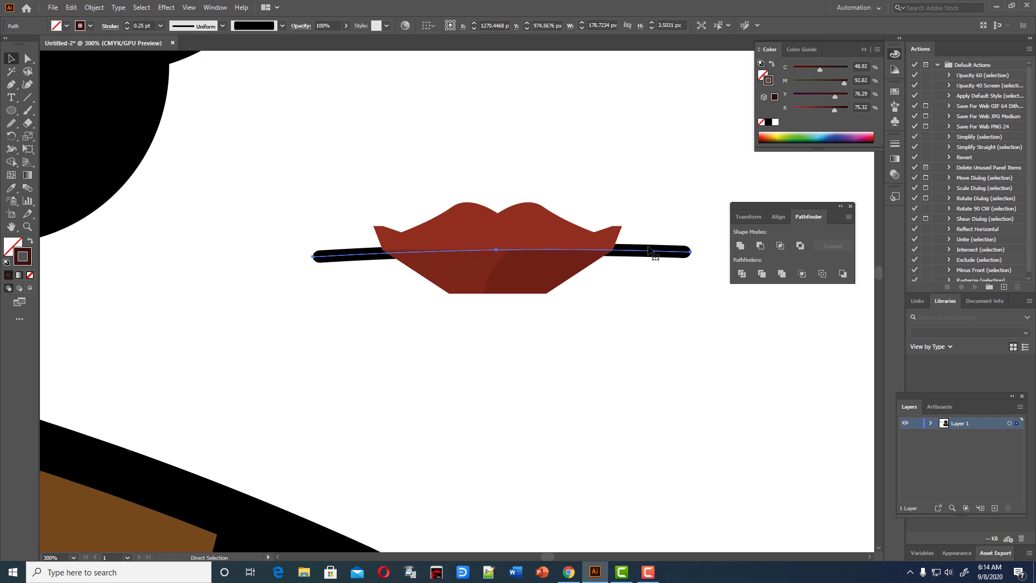
{"action": "key", "text": "ctrl+bracketright"}
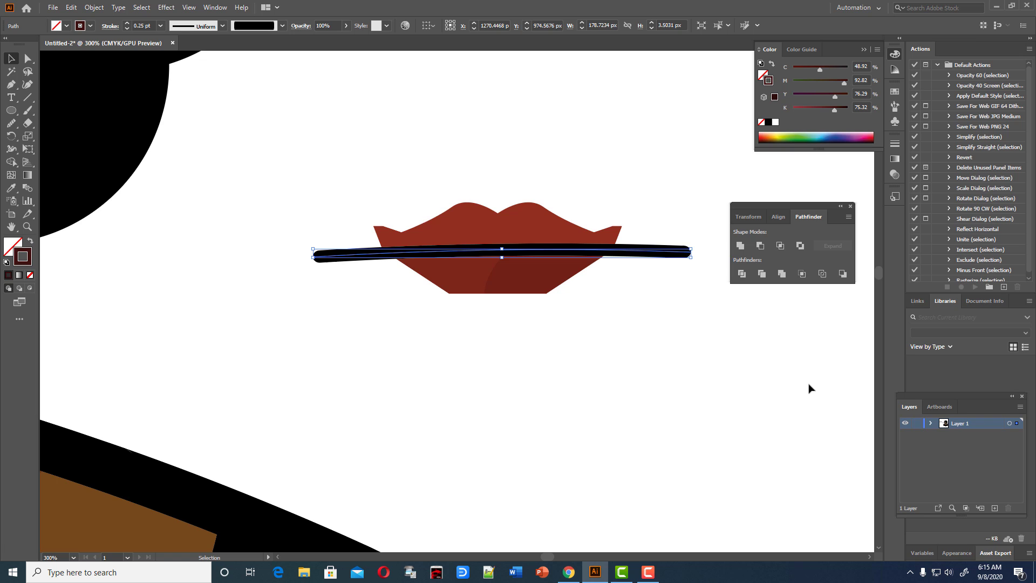
- Delete the old mouth line and draw a straight 2 pt Pen line between the lip corners
{"action": "key", "text": "Delete"}
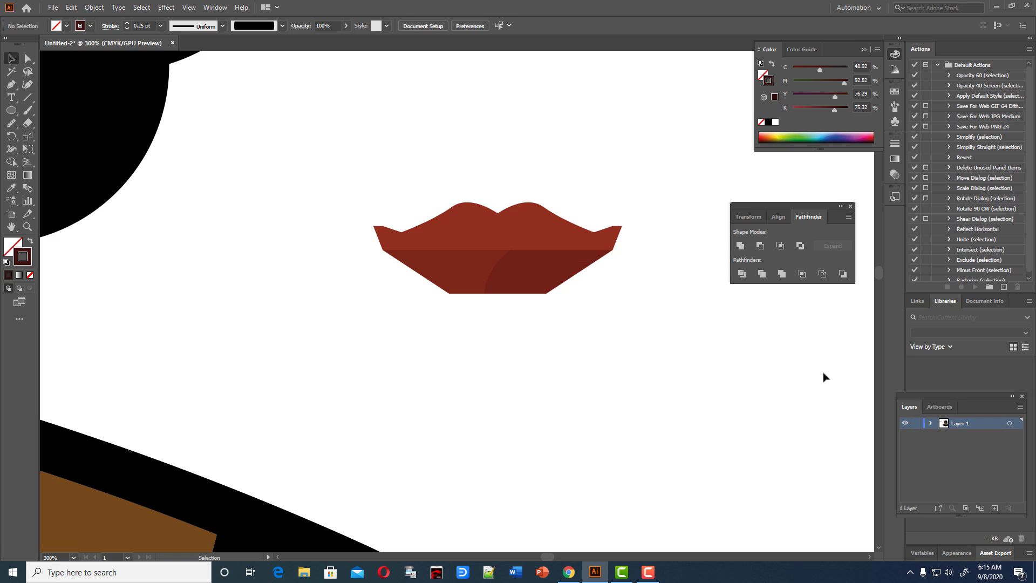
{"action": "left_click_drag", "start_coordinate": [11, 84], "coordinate": [63, 86]}
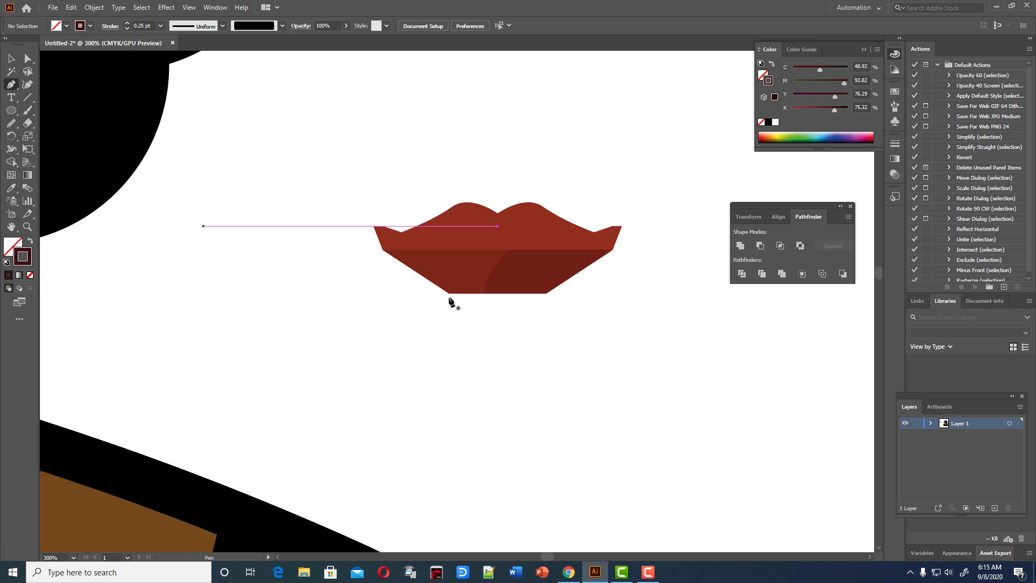
{"action": "left_click", "coordinate": [383, 250]}
{"action": "left_click", "coordinate": [613, 250]}
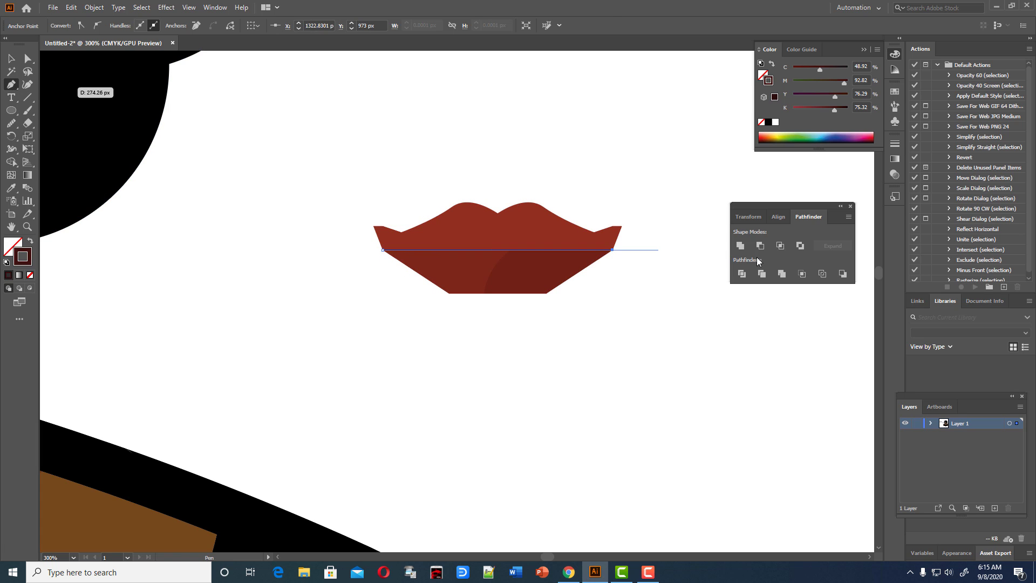
{"action": "key", "text": "shift+grave"}
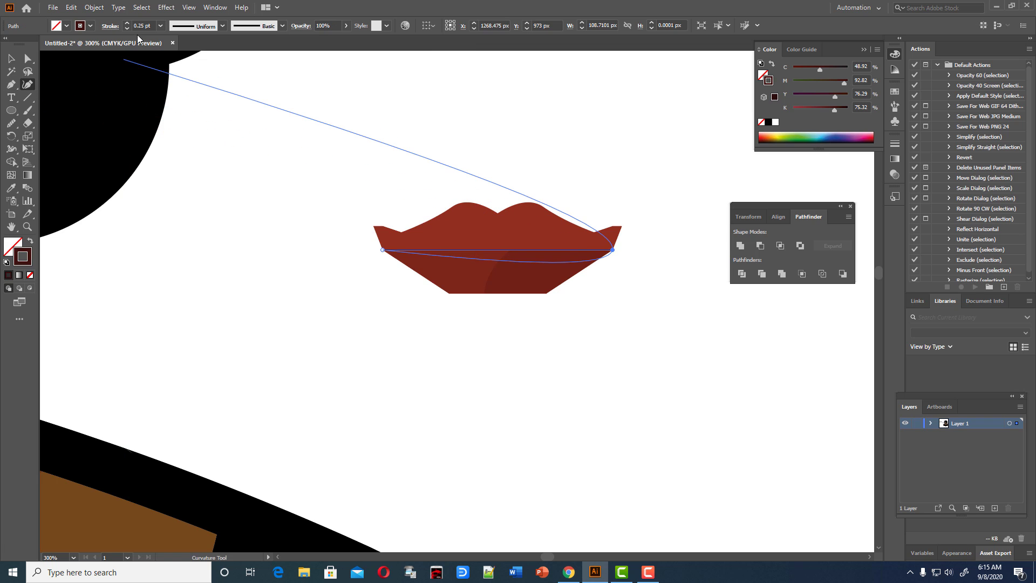
{"action": "type", "text": "2"}
{"action": "key", "text": "Return"}
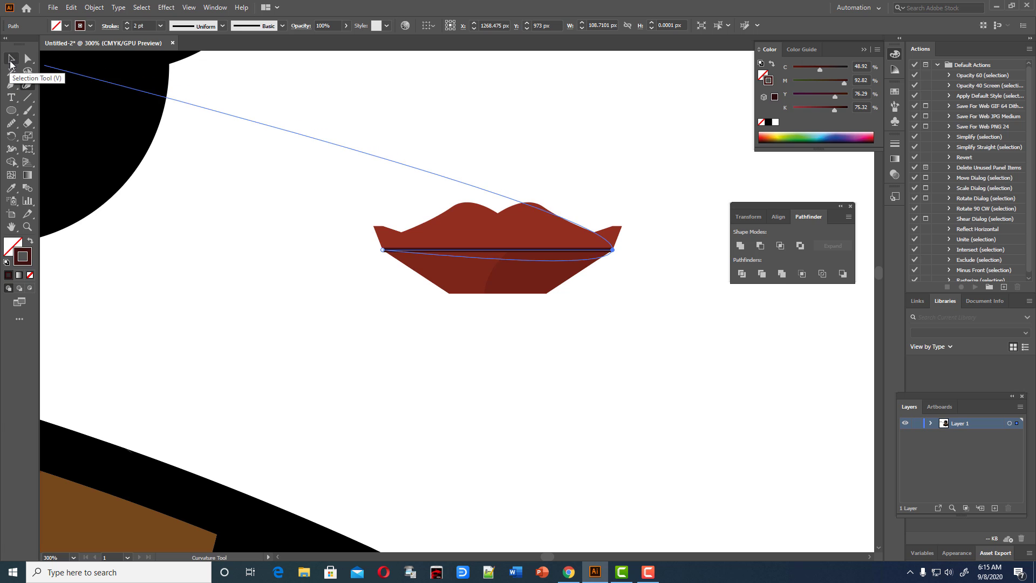
{"action": "left_click", "coordinate": [222, 25]}
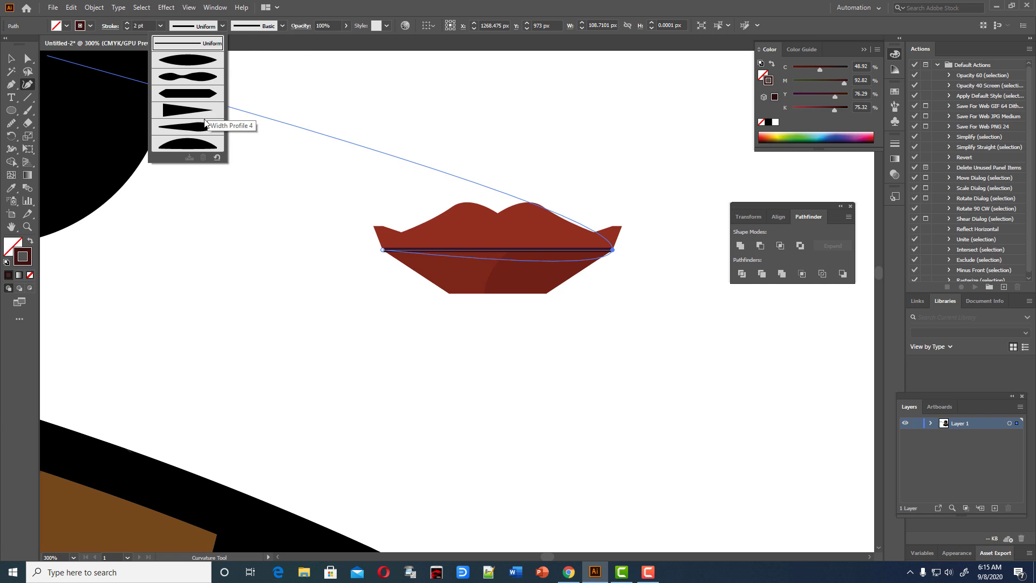
- Apply a bulging width profile and try the 5 pt. Oval and 5 pt. Round brushes
{"action": "left_click", "coordinate": [194, 82]}
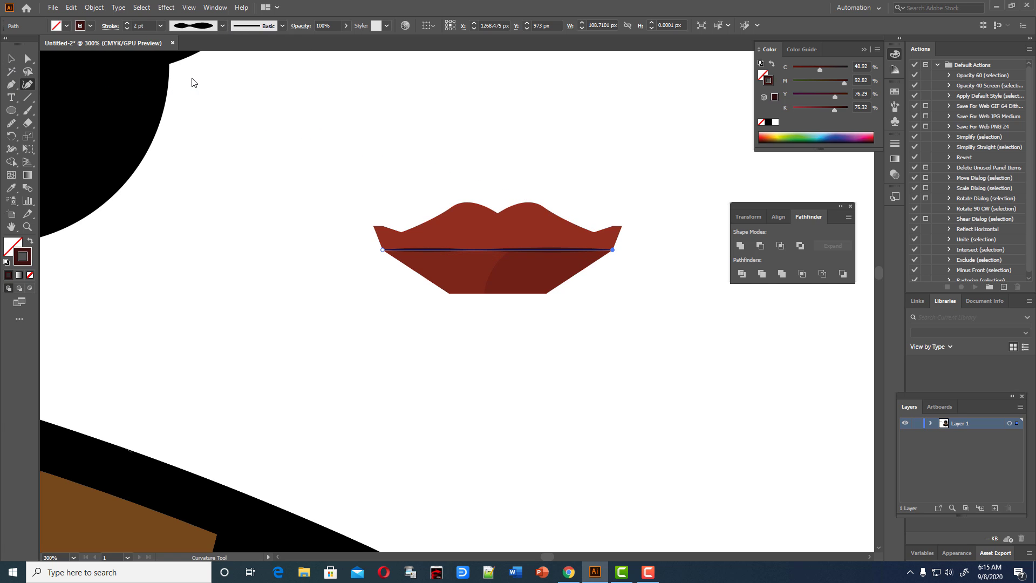
{"action": "left_click", "coordinate": [282, 27]}
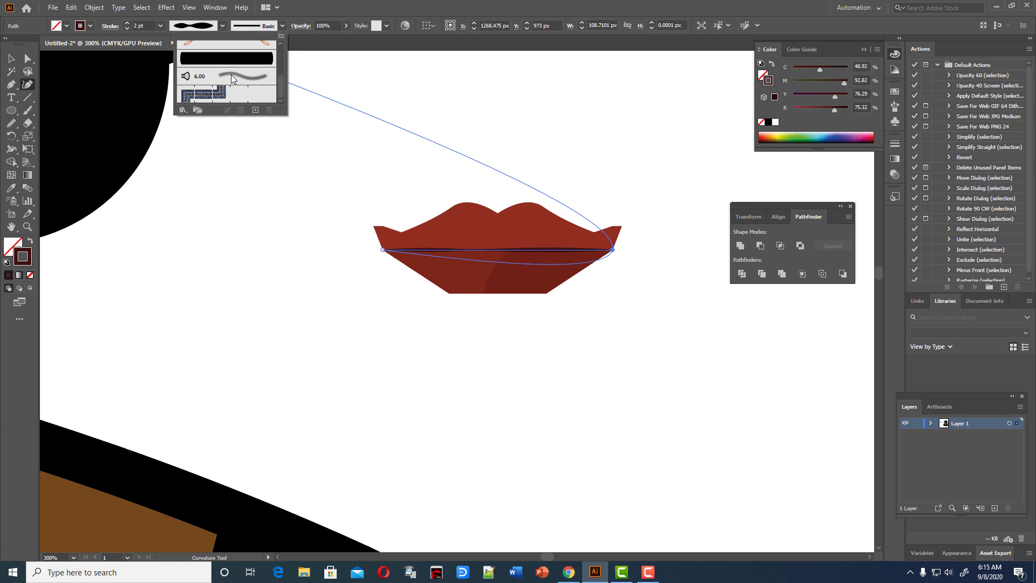
{"action": "scroll", "coordinate": [231, 76], "scroll_direction": "down", "scroll_amount": 2}
{"action": "scroll", "coordinate": [230, 69], "scroll_direction": "up", "scroll_amount": 1}
{"action": "scroll", "coordinate": [229, 73], "scroll_direction": "up", "scroll_amount": 1}
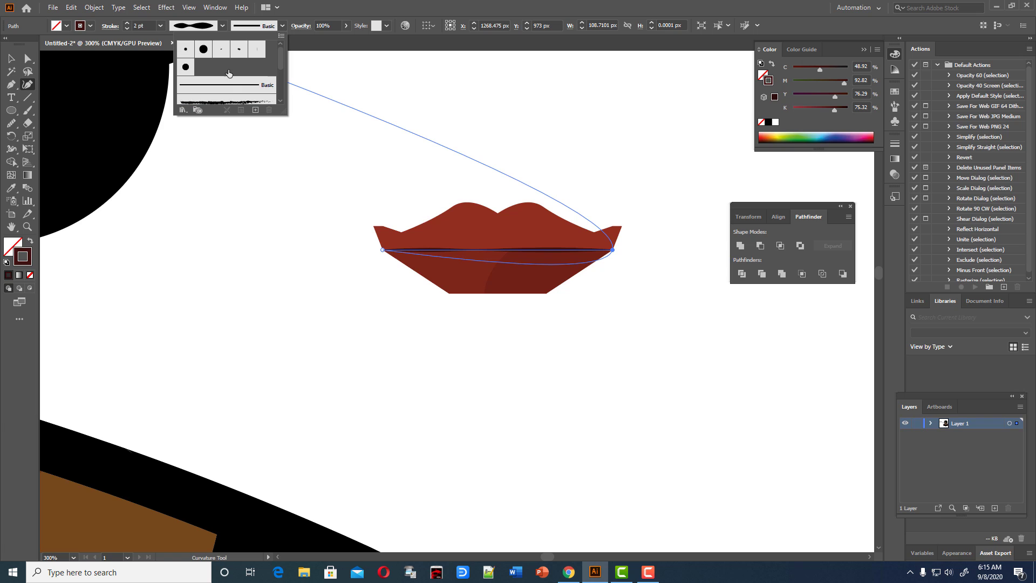
{"action": "left_click", "coordinate": [239, 49]}
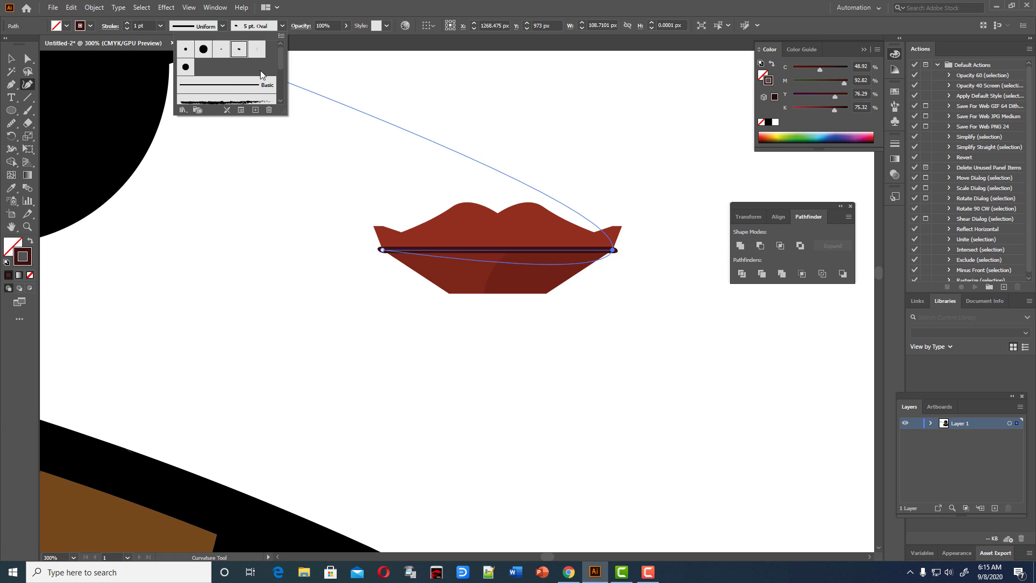
{"action": "left_click", "coordinate": [186, 51]}
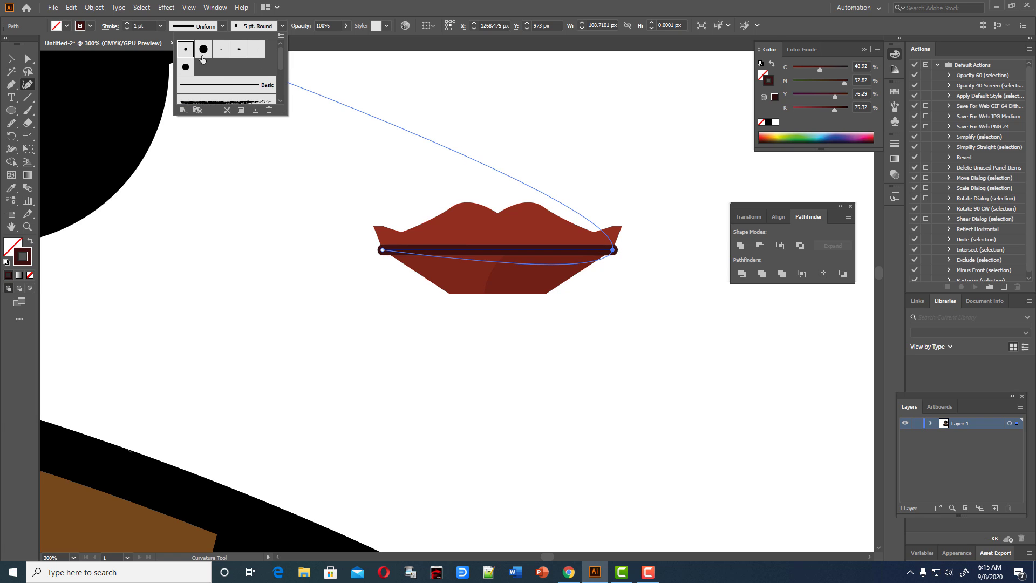
- Apply the wavy width profile, return to the Basic brush, and set a 4 pt stroke
{"action": "left_click", "coordinate": [220, 26]}
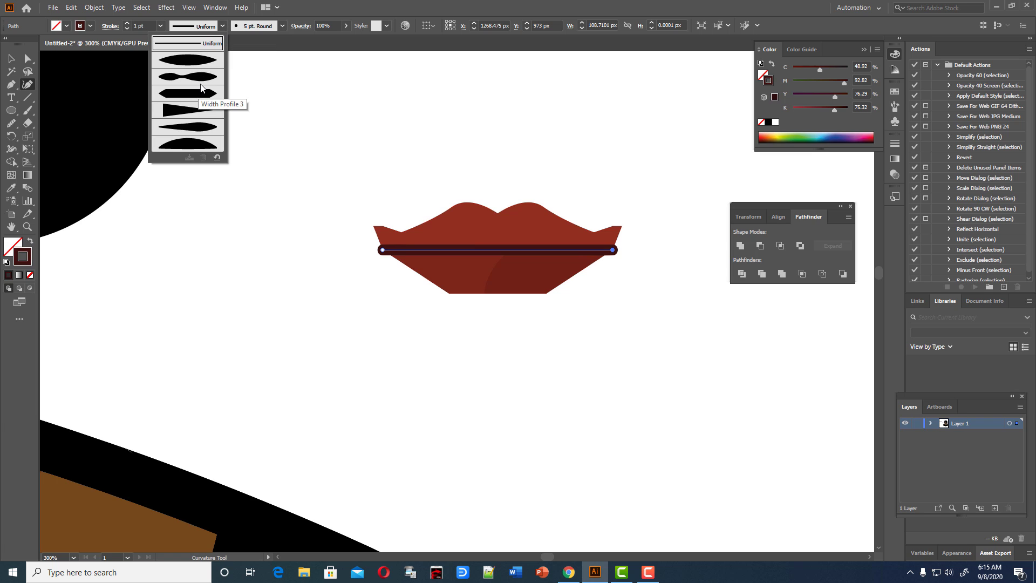
{"action": "left_click", "coordinate": [195, 81]}
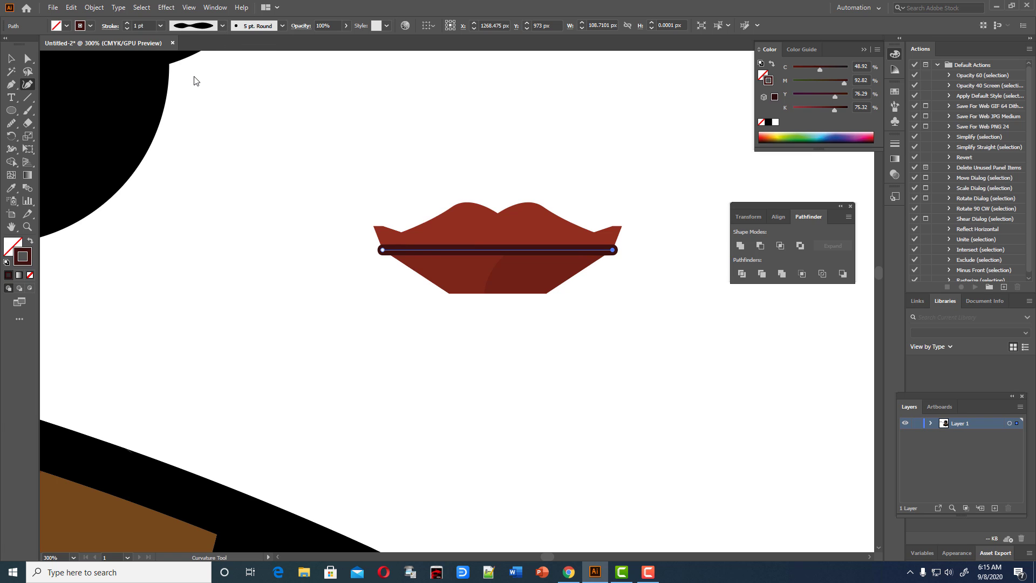
{"action": "left_click", "coordinate": [282, 26]}
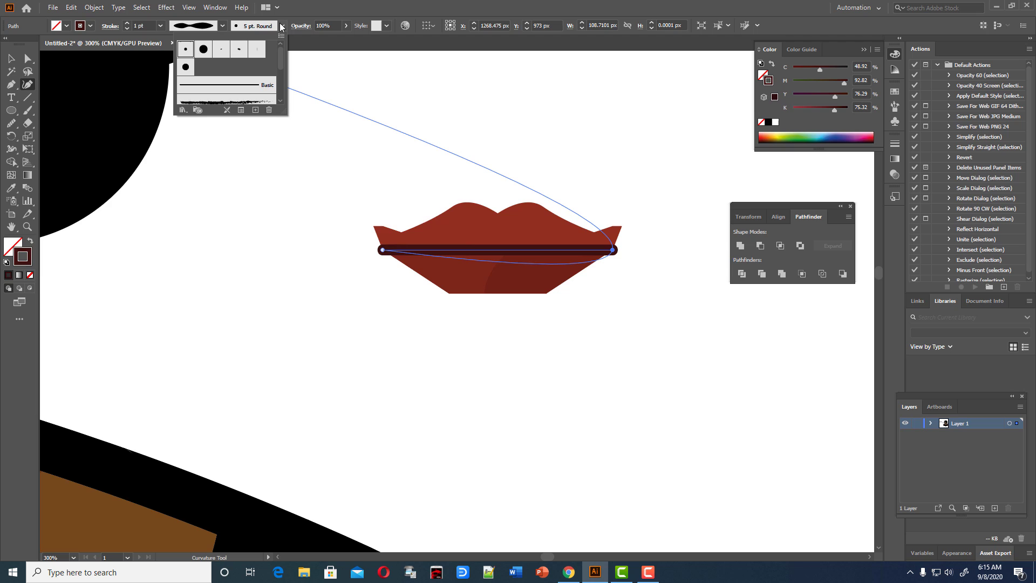
{"action": "left_click", "coordinate": [248, 85]}
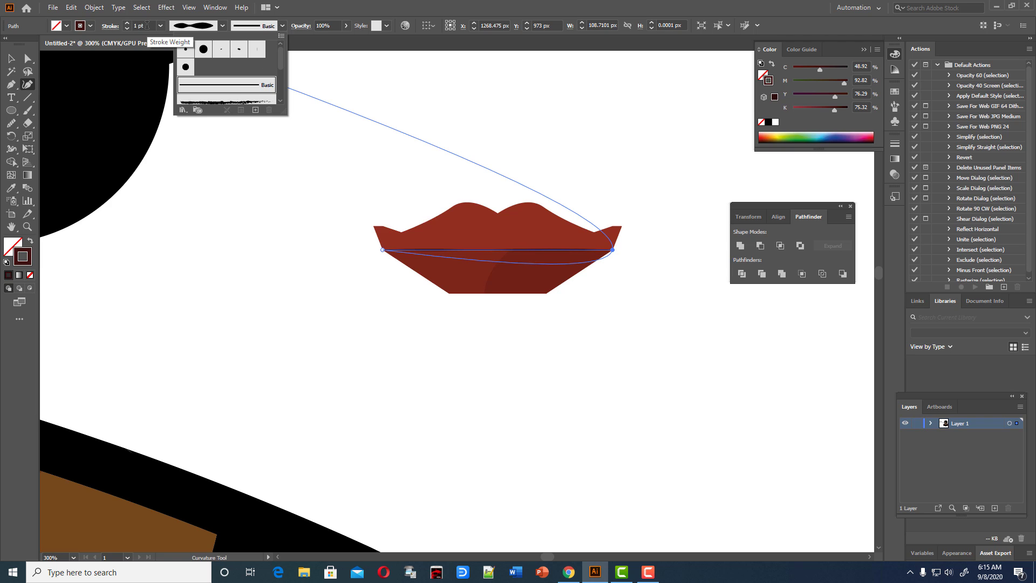
{"action": "left_click", "coordinate": [141, 26]}
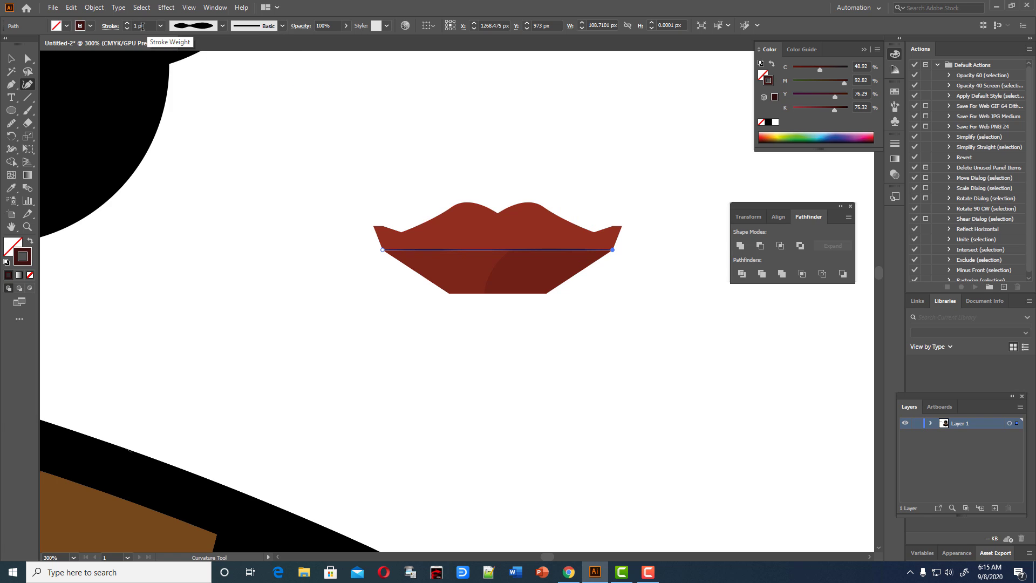
{"action": "scroll", "coordinate": [141, 26], "scroll_direction": "up", "scroll_amount": 3}
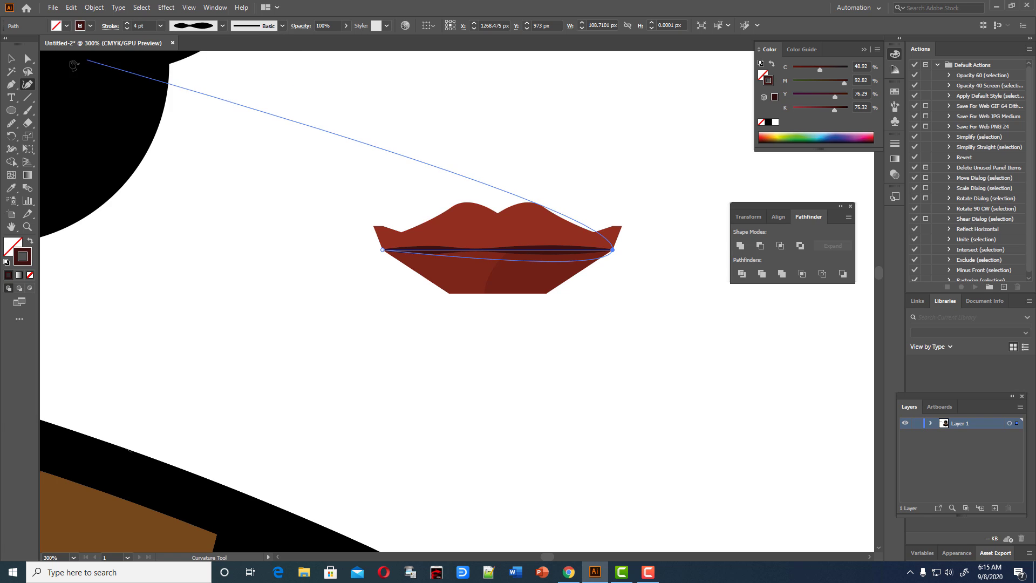
{"action": "left_click", "coordinate": [12, 60]}
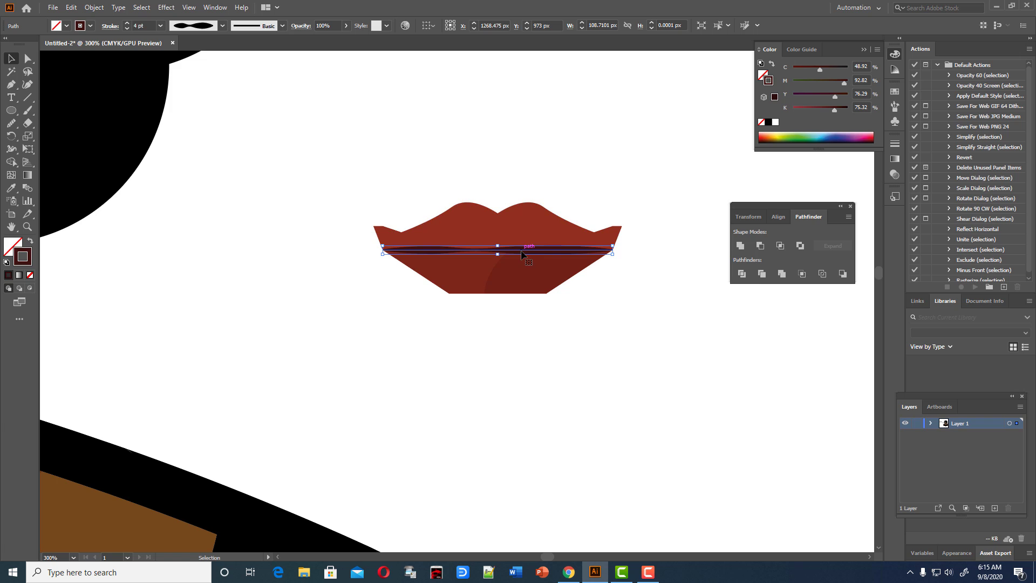
- Nudge the line's middle anchor right, then drag the line out to the lower-left canvas
{"action": "left_click", "coordinate": [27, 85]}
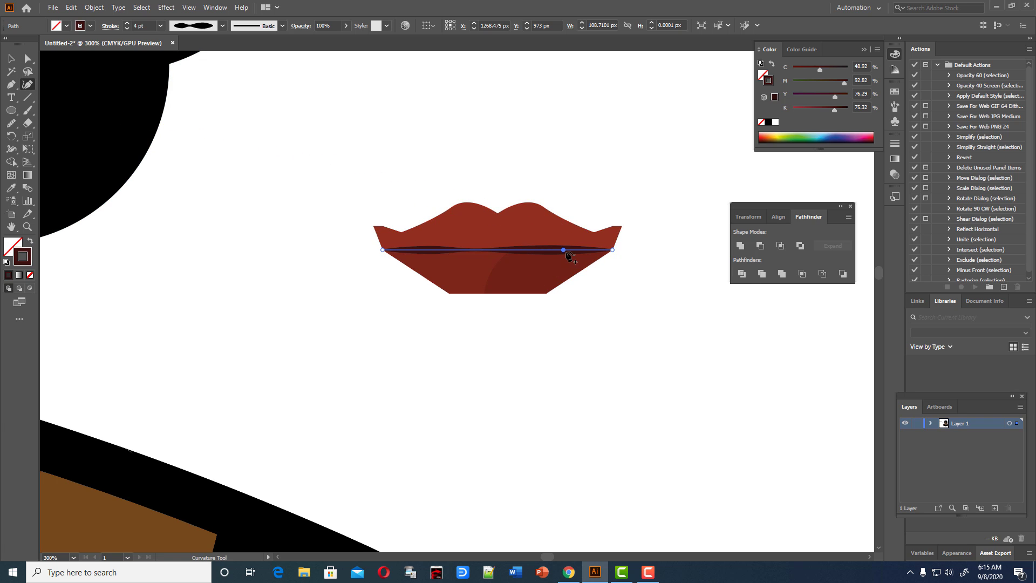
{"action": "left_click_drag", "start_coordinate": [565, 251], "coordinate": [571, 250]}
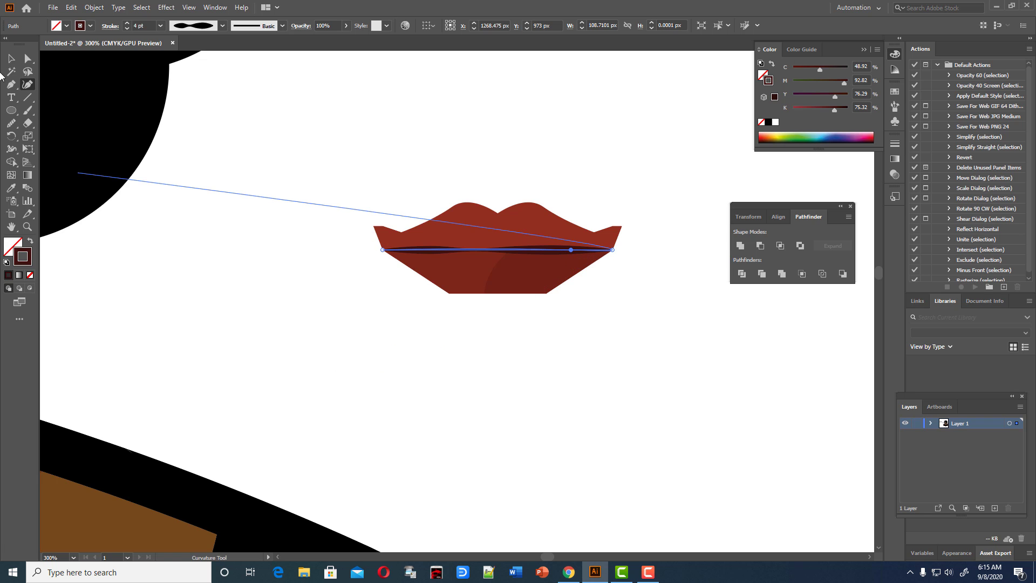
{"action": "left_click", "coordinate": [10, 58]}
{"action": "left_click", "coordinate": [614, 263]}
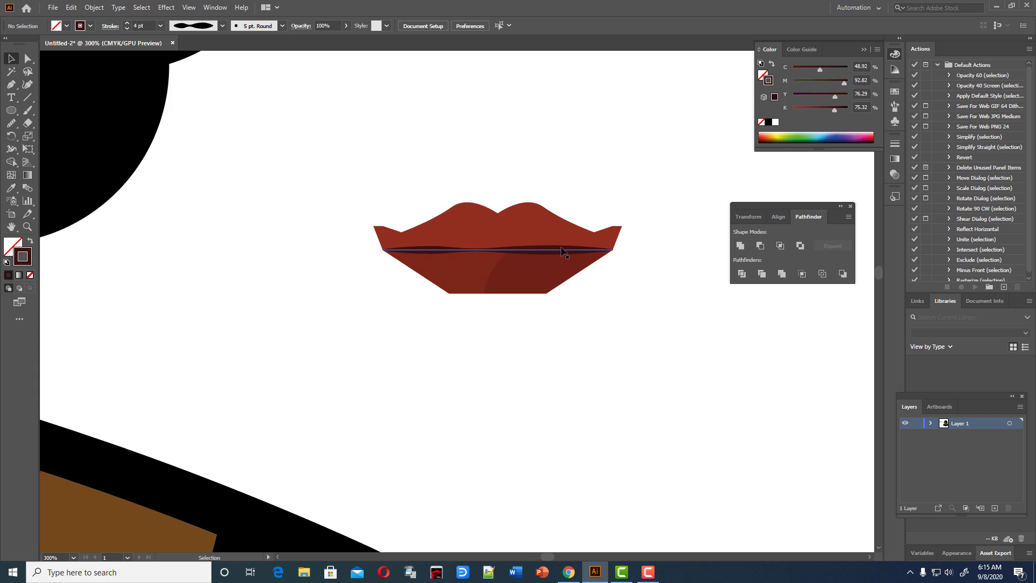
{"action": "left_click_drag", "start_coordinate": [565, 250], "coordinate": [315, 331]}
{"action": "scroll", "coordinate": [407, 312], "scroll_direction": "down", "scroll_amount": 2}
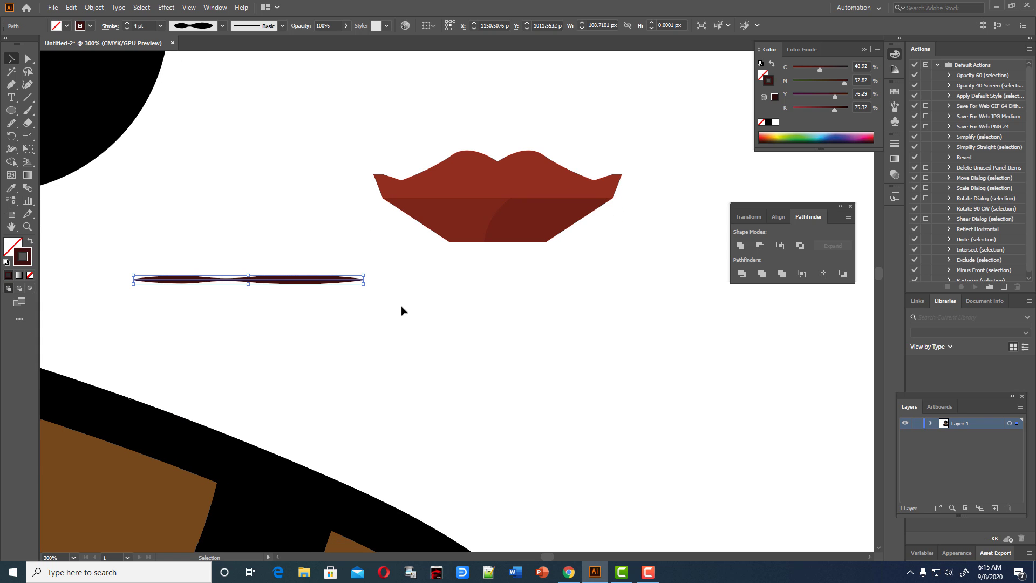
- Expand the width-profile line into a filled shape and erase its right part
{"action": "left_click", "coordinate": [94, 8]}
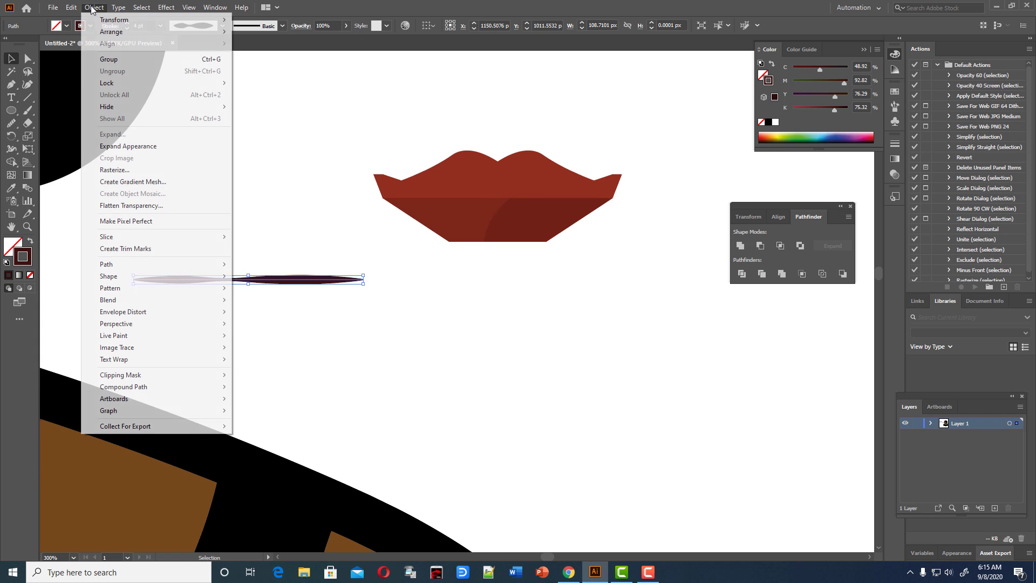
{"action": "left_click", "coordinate": [149, 147]}
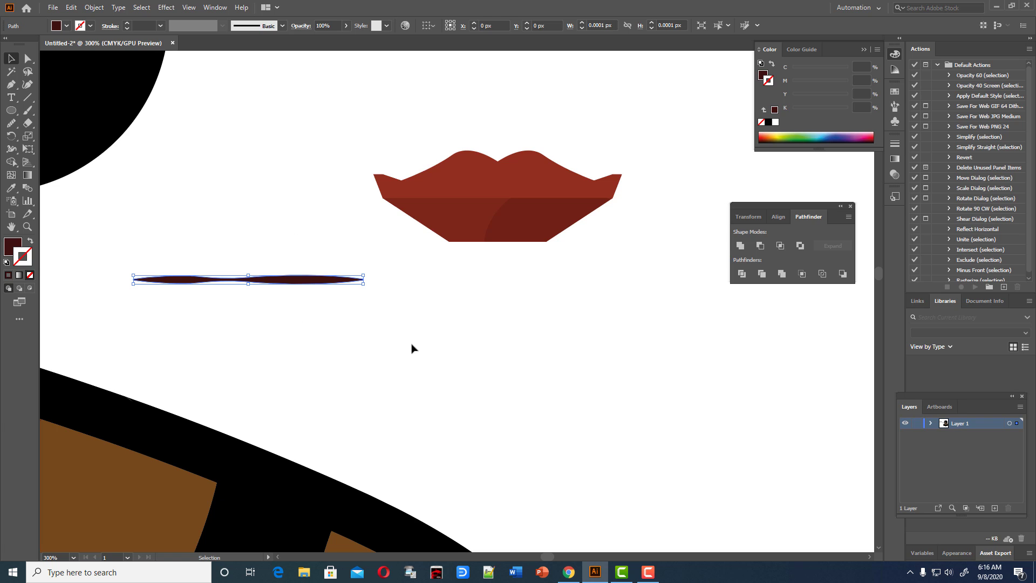
{"action": "left_click", "coordinate": [28, 123]}
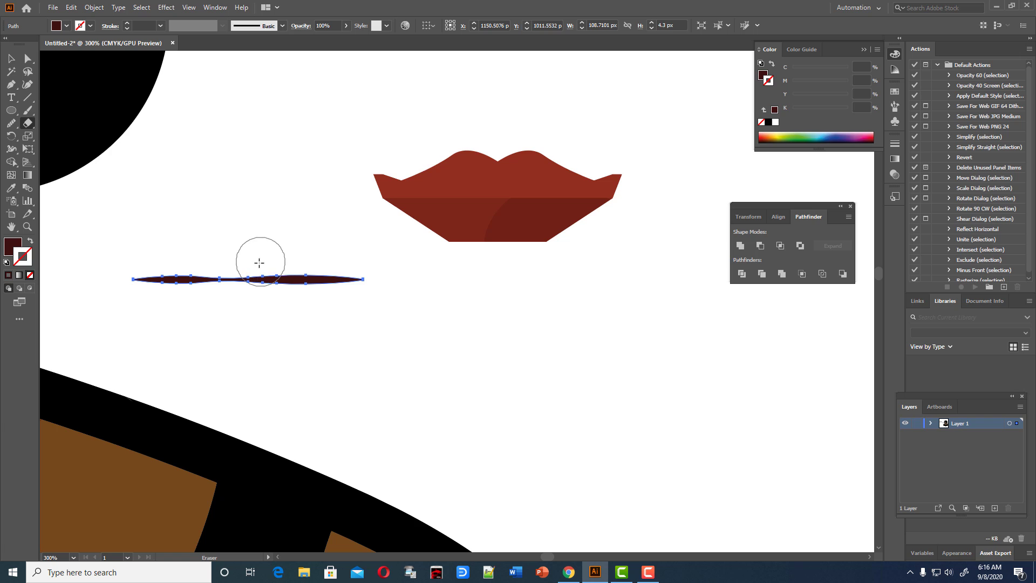
{"action": "left_click_drag", "start_coordinate": [240, 279], "coordinate": [367, 279]}
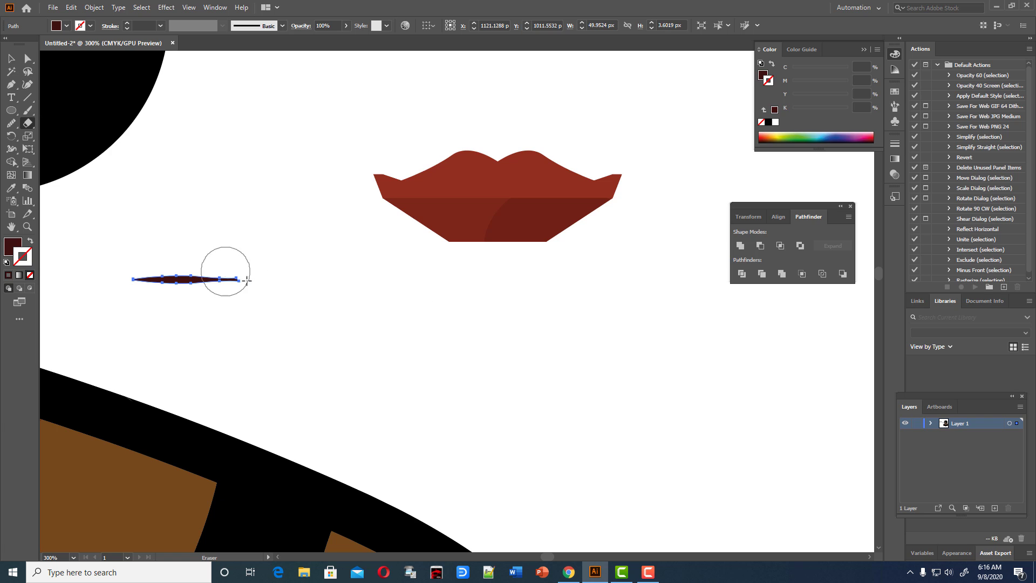
{"action": "left_click", "coordinate": [11, 59]}
{"action": "left_click", "coordinate": [218, 176]}
{"action": "left_click", "coordinate": [223, 280]}
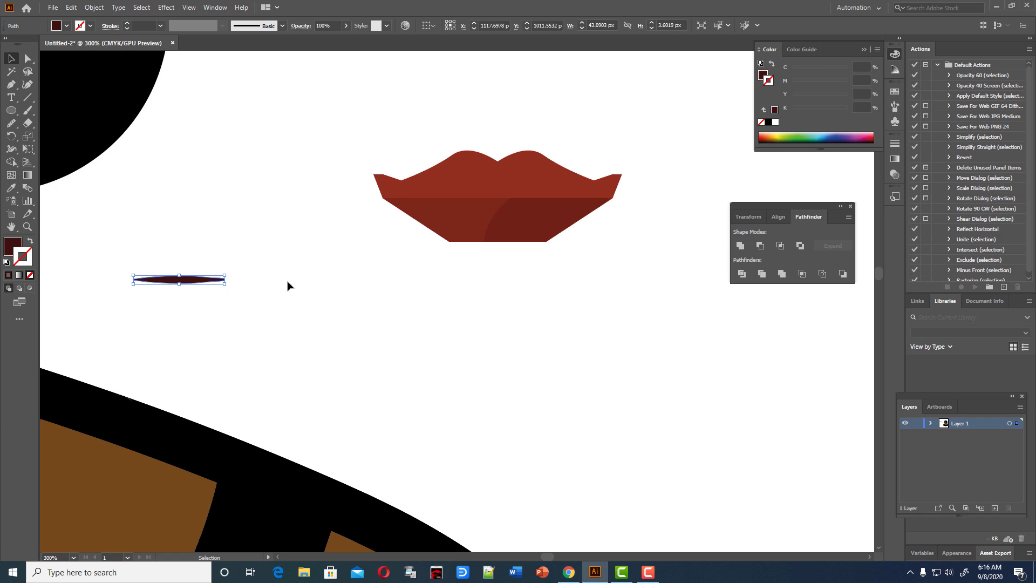
- Remove the shortened crease shape's right-end anchor with the Delete Anchor Point tool
{"action": "left_click", "coordinate": [28, 85]}
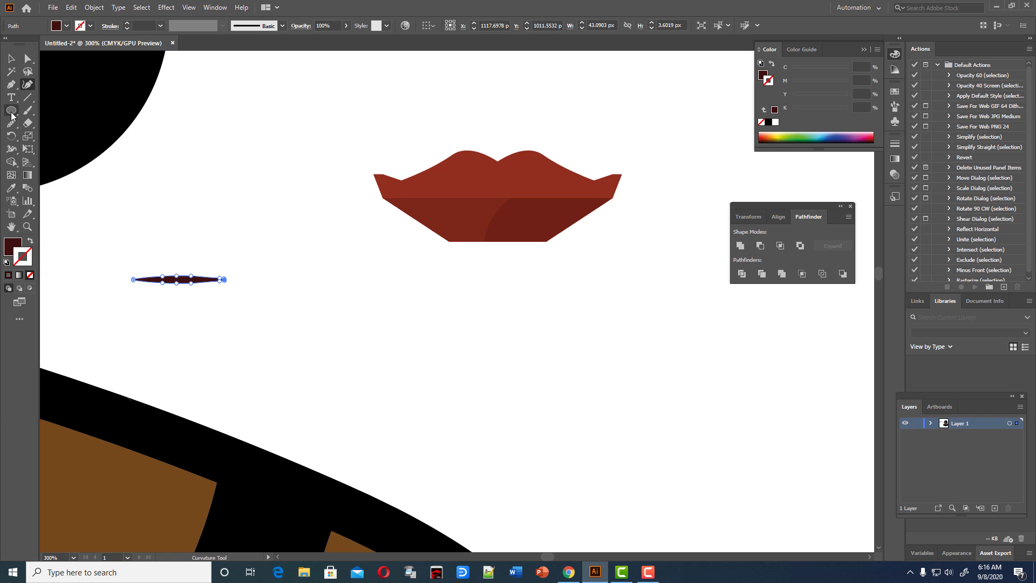
{"action": "right_click", "coordinate": [11, 84]}
{"action": "left_click", "coordinate": [67, 111]}
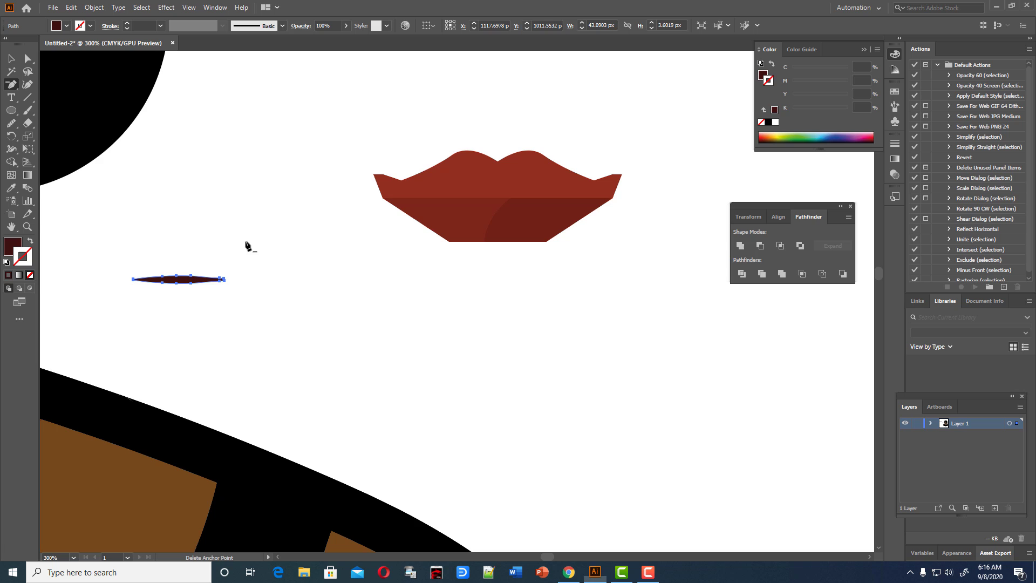
{"action": "left_click", "coordinate": [226, 280]}
{"action": "left_click", "coordinate": [610, 301]}
{"action": "left_click", "coordinate": [221, 280]}
{"action": "left_click", "coordinate": [11, 57]}
{"action": "left_click", "coordinate": [261, 233]}
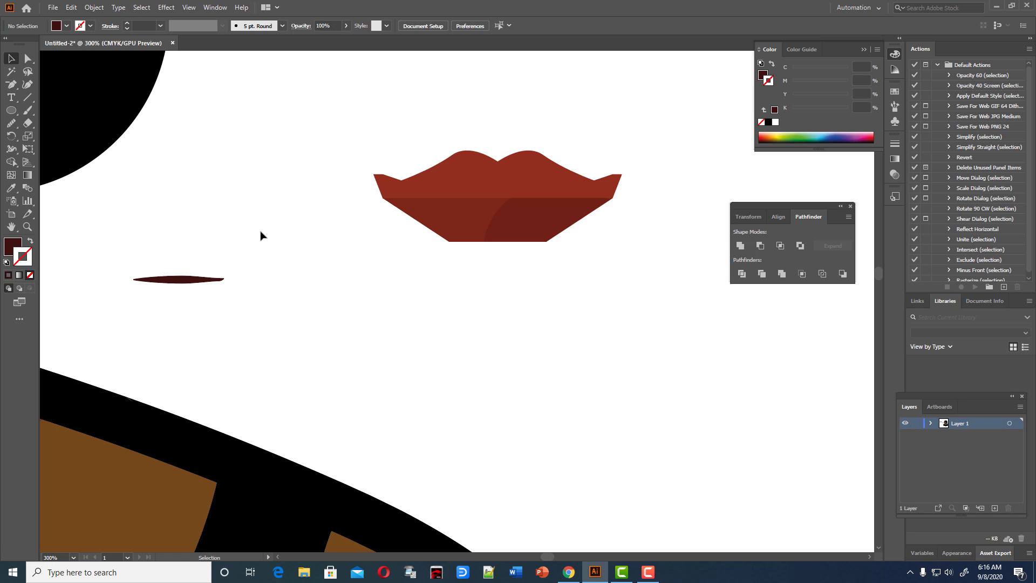
- Delete another extra anchor and move the crease onto the lips' left corner
{"action": "left_click", "coordinate": [222, 280]}
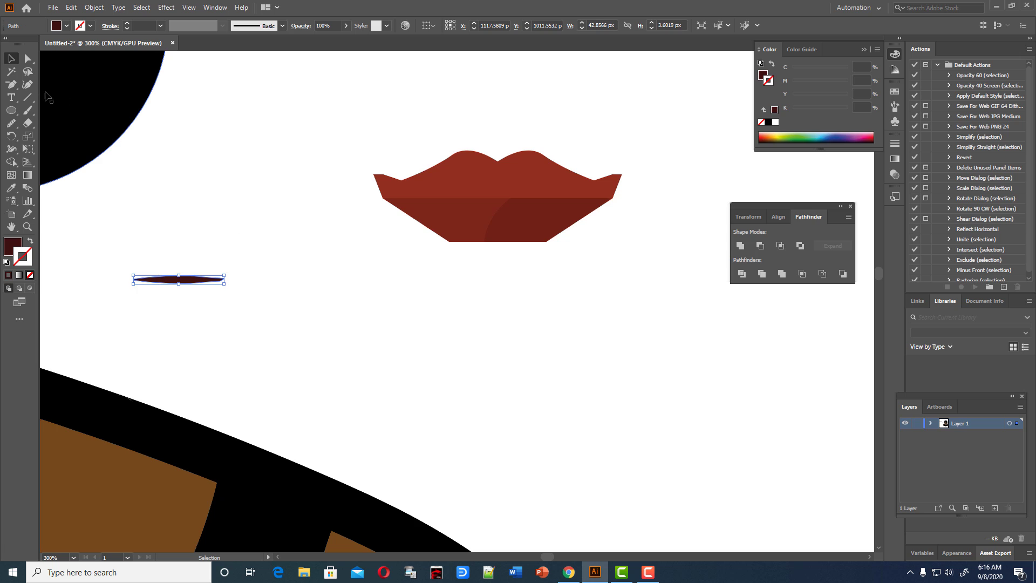
{"action": "left_click", "coordinate": [11, 84]}
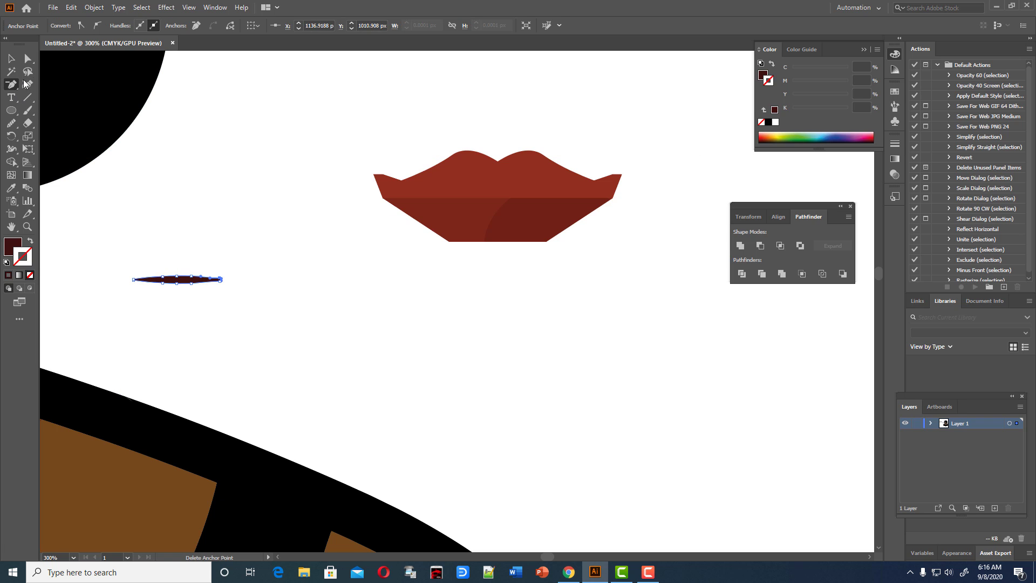
{"action": "left_click", "coordinate": [11, 57]}
{"action": "left_click", "coordinate": [171, 246]}
{"action": "left_click_drag", "start_coordinate": [180, 280], "coordinate": [429, 197]}
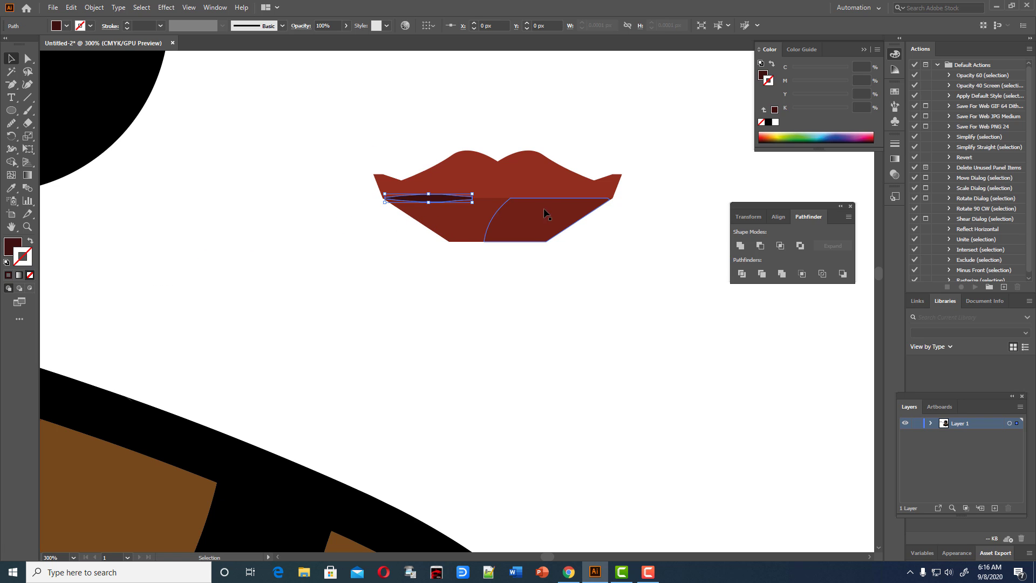
- Make a vertically reflected copy of the crease and move it to the lips' right end
{"action": "left_click", "coordinate": [451, 199]}
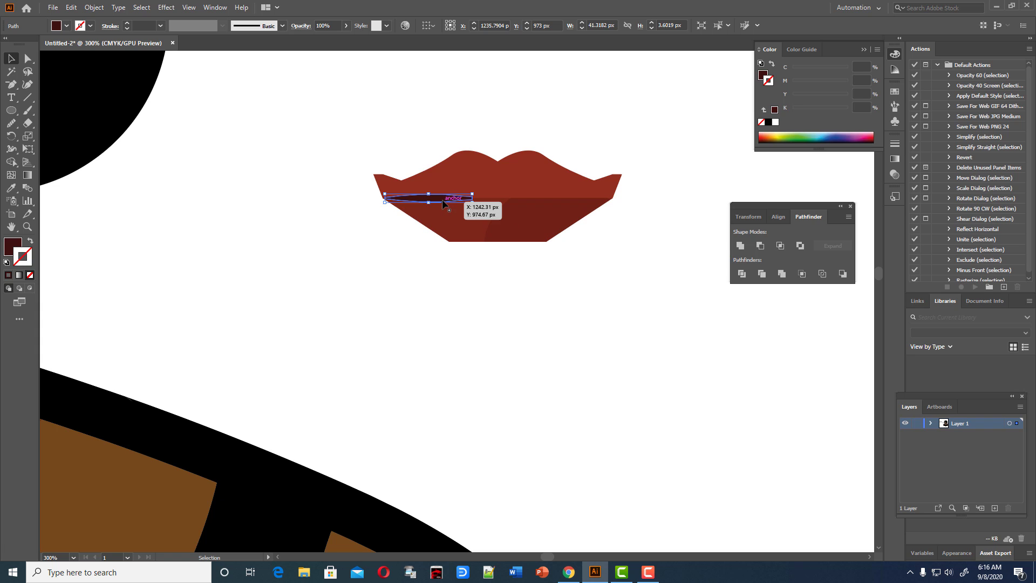
{"action": "left_click_drag", "start_coordinate": [444, 204], "coordinate": [445, 202]}
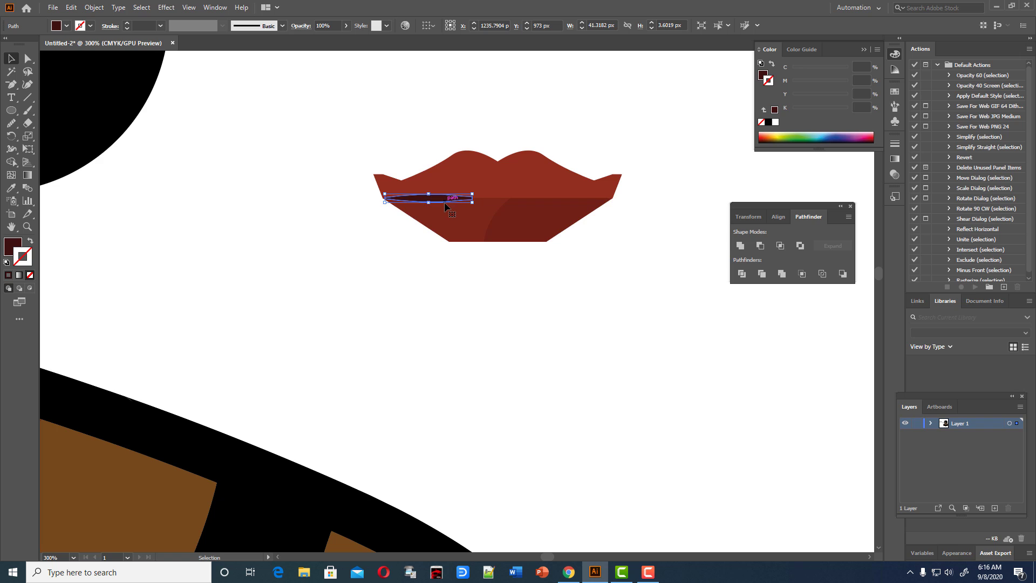
{"action": "right_click", "coordinate": [456, 203]}
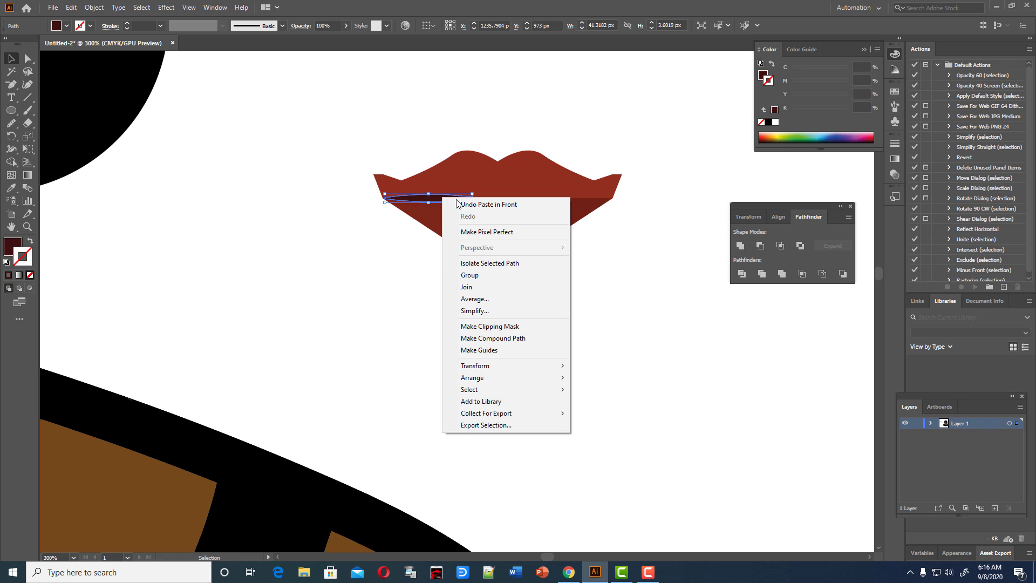
{"action": "mouse_move", "coordinate": [475, 366]}
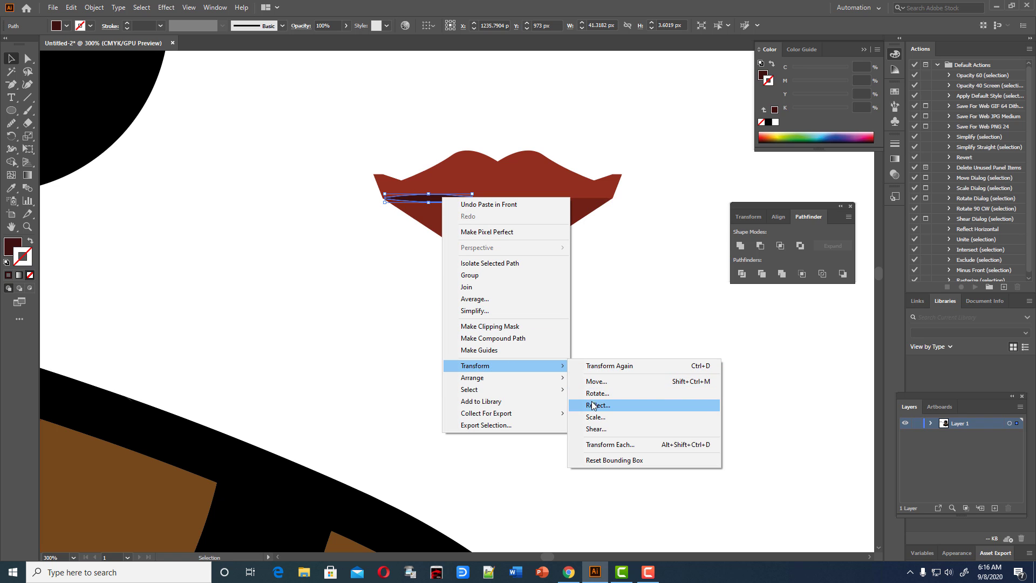
{"action": "left_click", "coordinate": [592, 405]}
{"action": "left_click", "coordinate": [519, 351]}
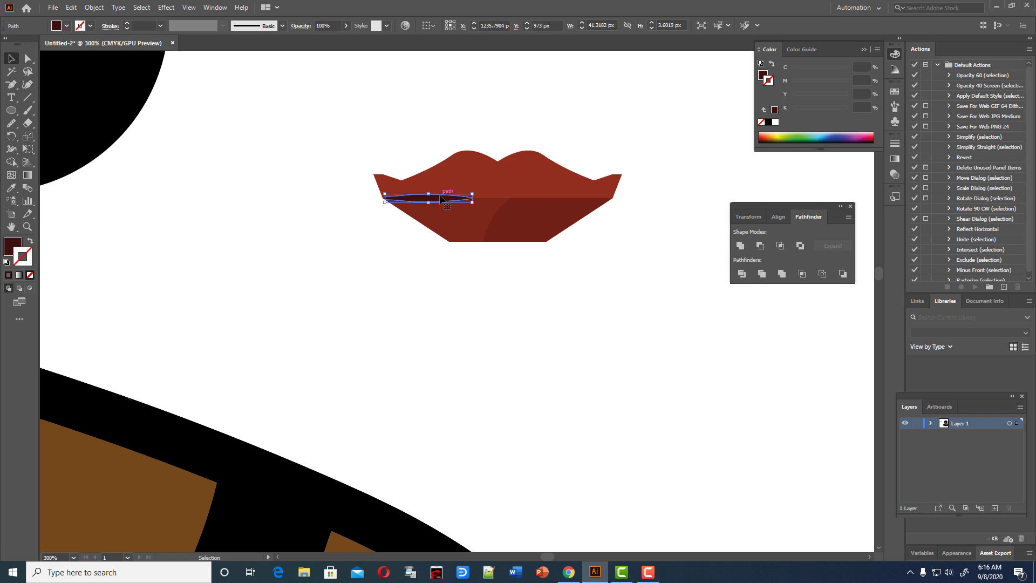
{"action": "left_click_drag", "start_coordinate": [441, 199], "coordinate": [581, 199]}
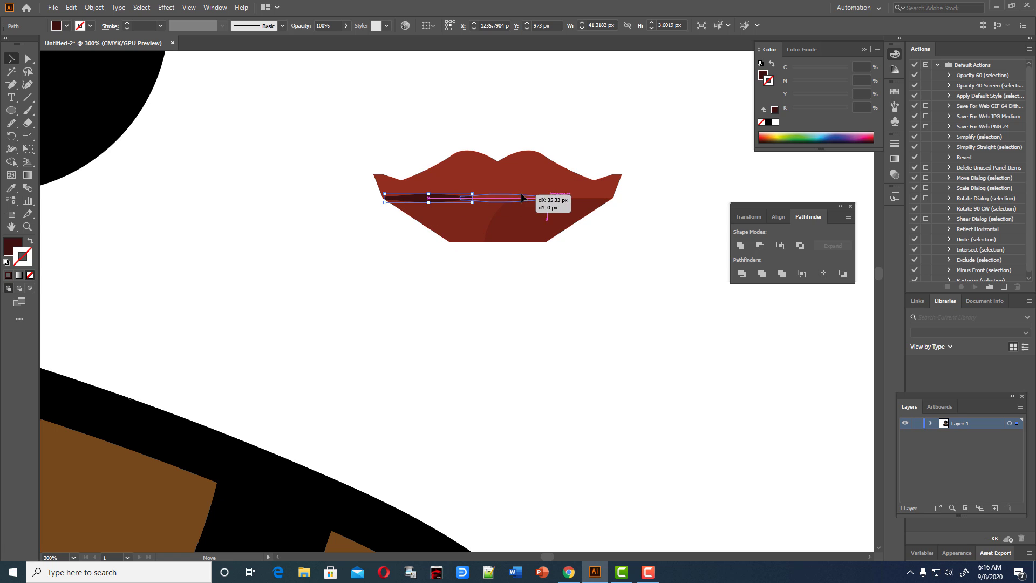
{"action": "left_click", "coordinate": [642, 232]}
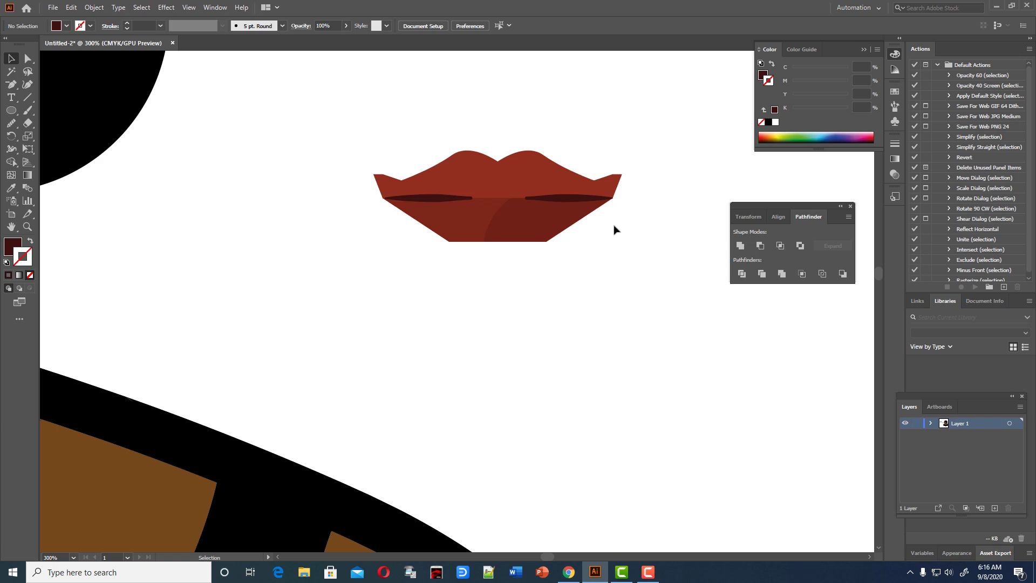
- Shorten both the left and right creases toward the lip corners
{"action": "left_click", "coordinate": [464, 199]}
{"action": "left_click_drag", "start_coordinate": [473, 198], "coordinate": [452, 200]}
{"action": "left_click", "coordinate": [527, 199]}
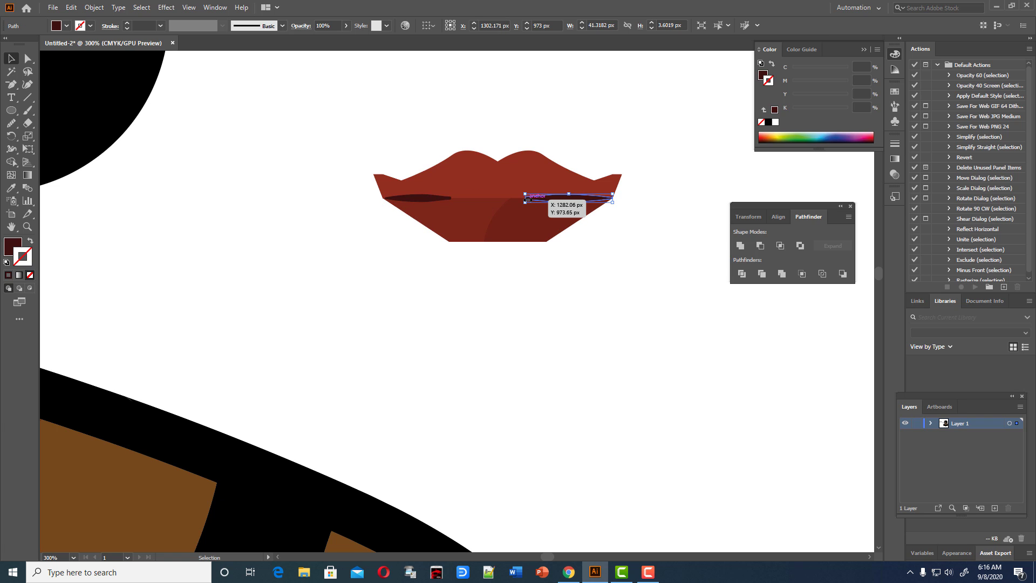
{"action": "left_click_drag", "start_coordinate": [527, 199], "coordinate": [548, 199]}
{"action": "left_click", "coordinate": [640, 238]}
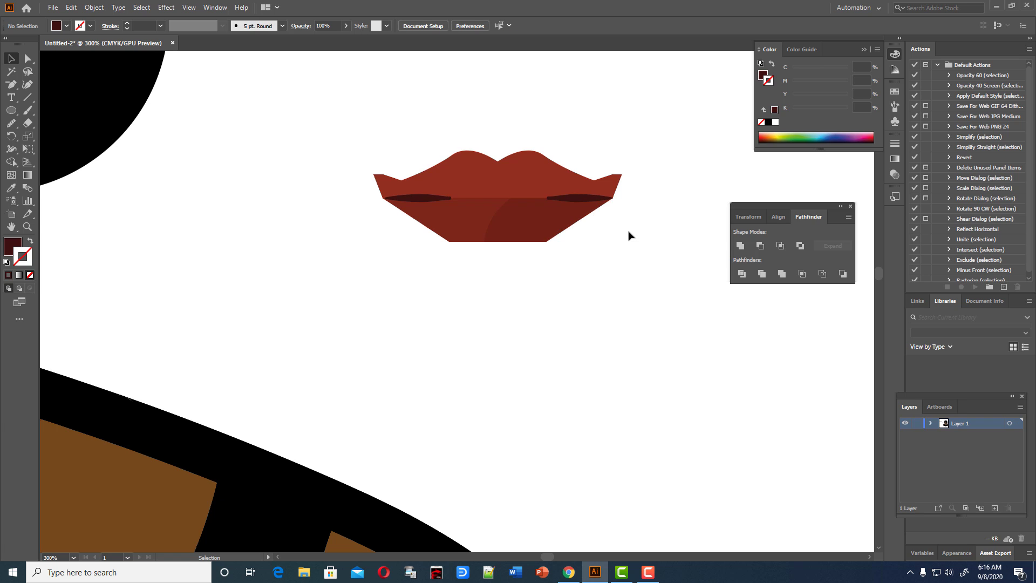
- Place a copy of the crease at the lips' centre and squash it thinner on the seam
{"action": "left_click_drag", "start_coordinate": [579, 203], "coordinate": [504, 204]}
{"action": "key", "text": "a"}
{"action": "key", "text": "v"}
{"action": "key", "text": "ctrl+equal"}
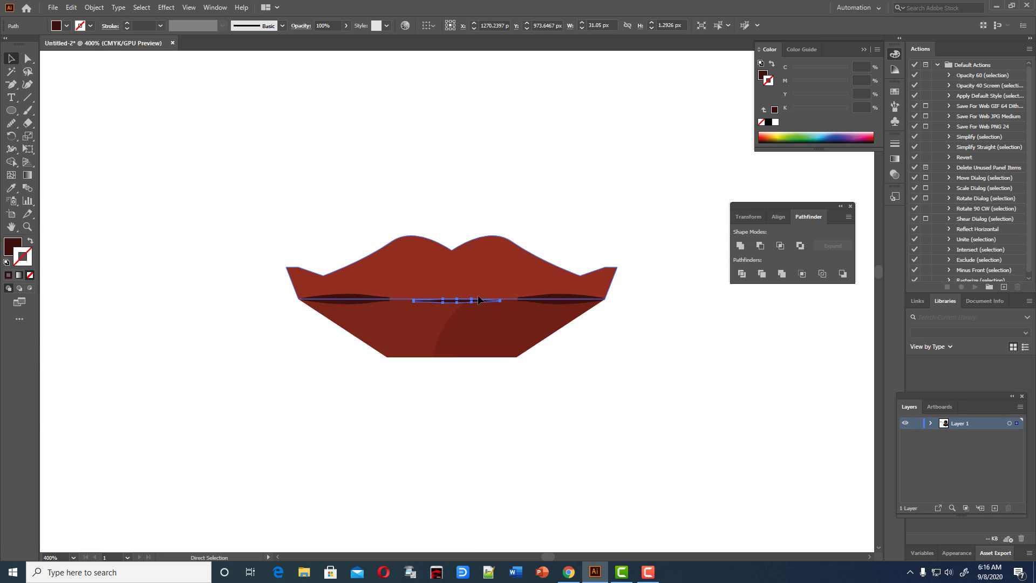
{"action": "key", "text": "ctrl+equal"}
{"action": "key", "text": "ctrl+equal"}
{"action": "key", "text": "ctrl+equal"}
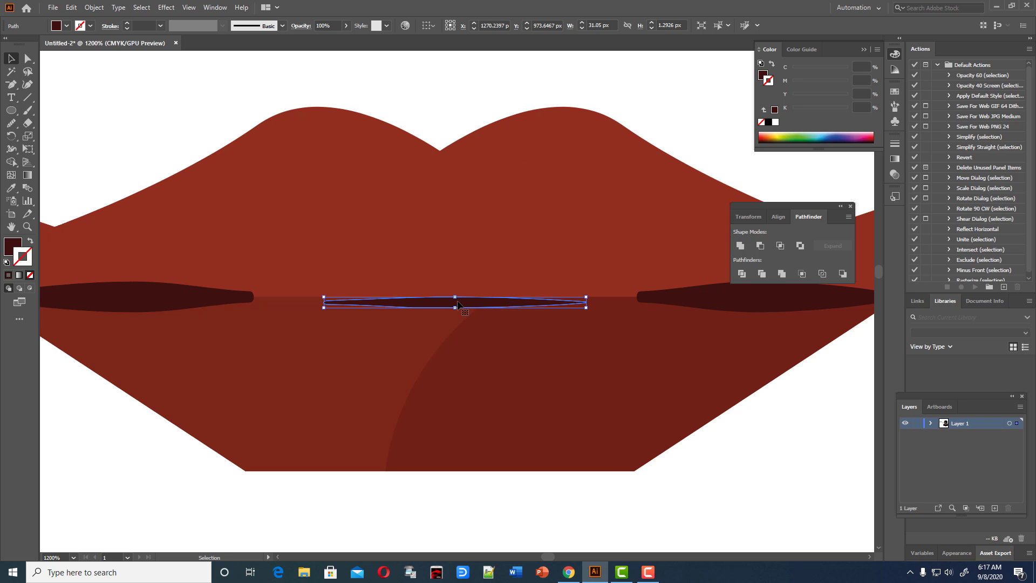
{"action": "left_click_drag", "start_coordinate": [456, 301], "coordinate": [457, 291]}
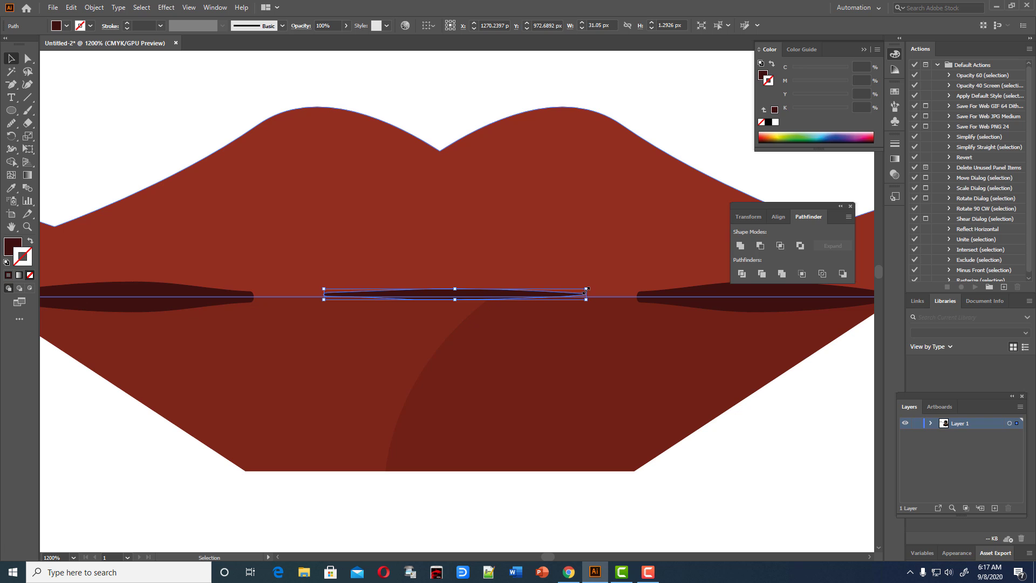
{"action": "left_click_drag", "start_coordinate": [587, 289], "coordinate": [584, 293]}
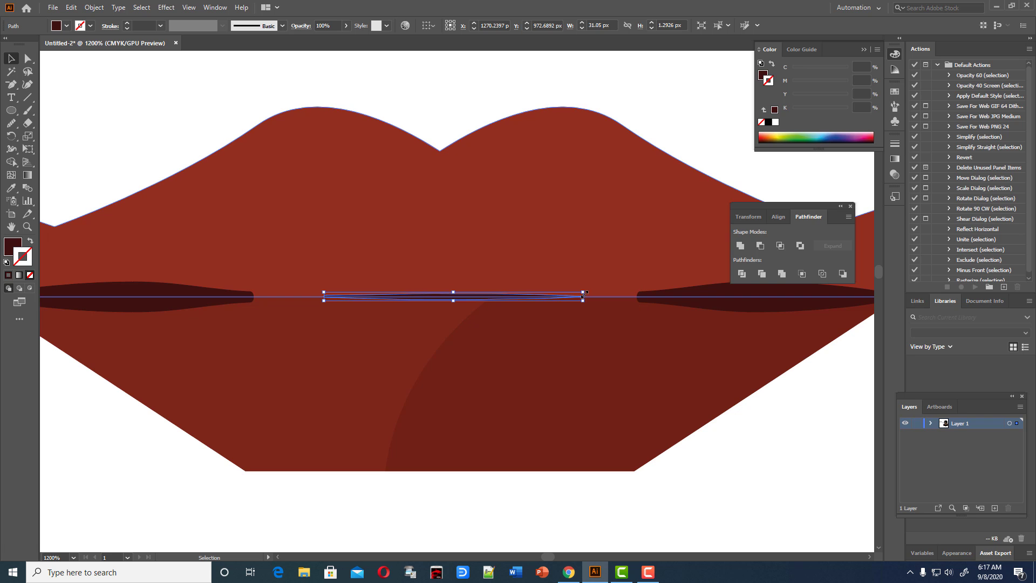
- Flatten the right and left creases down to about 1.31 px tall
{"action": "left_click", "coordinate": [737, 305]}
{"action": "scroll", "coordinate": [630, 540], "scroll_direction": "up", "scroll_amount": 1}
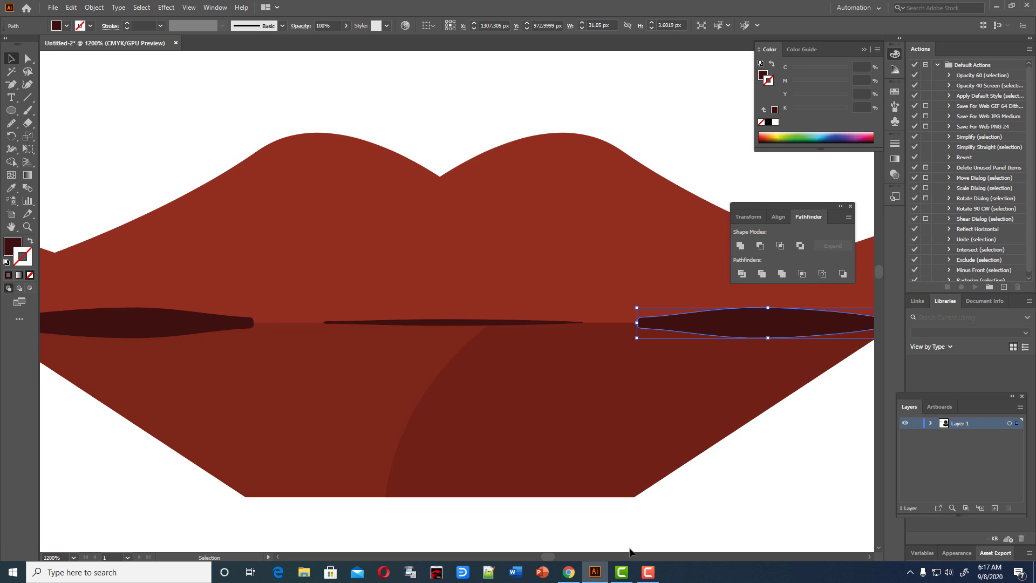
{"action": "left_click_drag", "start_coordinate": [553, 554], "coordinate": [550, 555]}
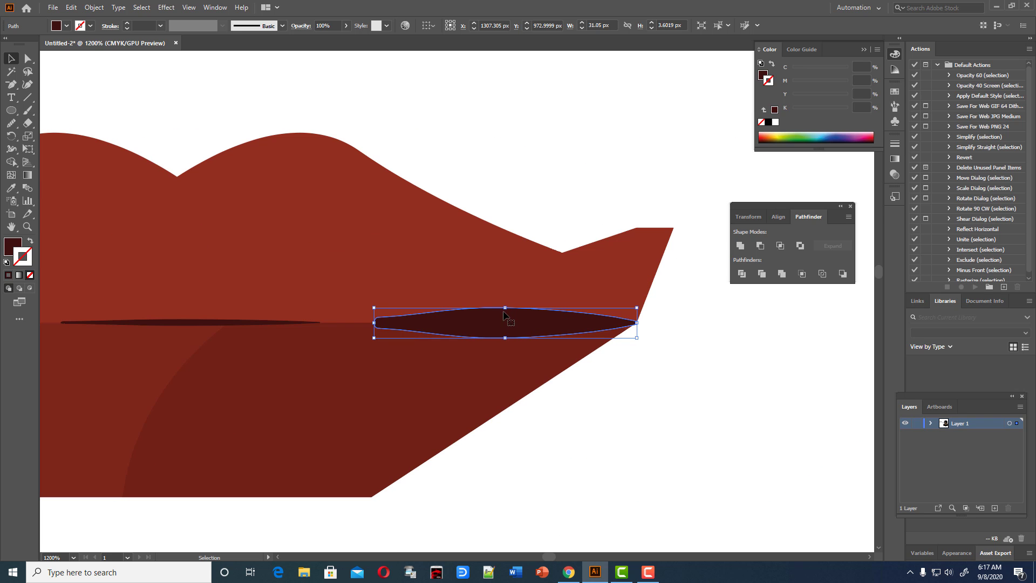
{"action": "left_click_drag", "start_coordinate": [505, 309], "coordinate": [506, 319]}
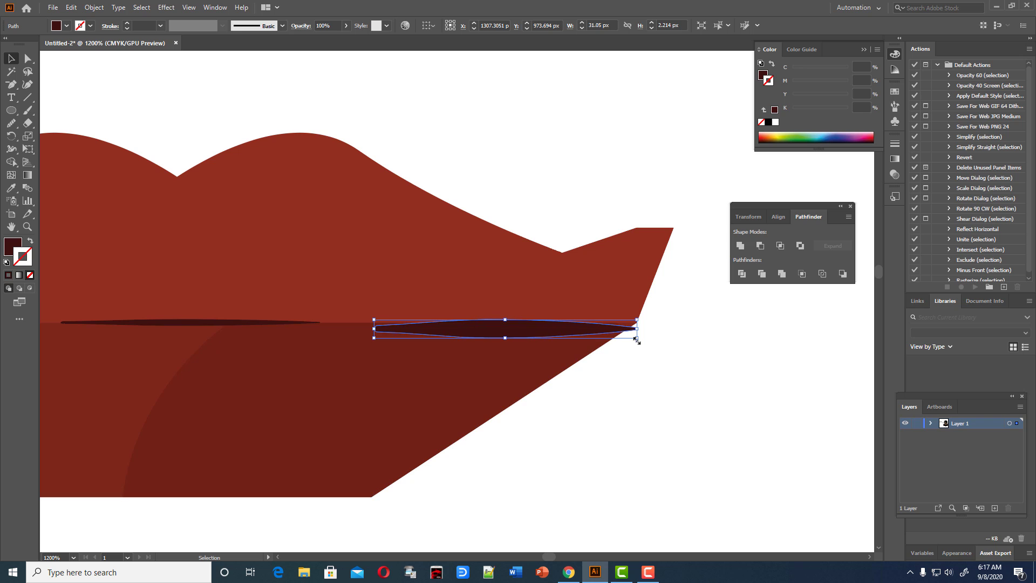
{"action": "left_click_drag", "start_coordinate": [637, 340], "coordinate": [630, 329]}
{"action": "left_click", "coordinate": [711, 427]}
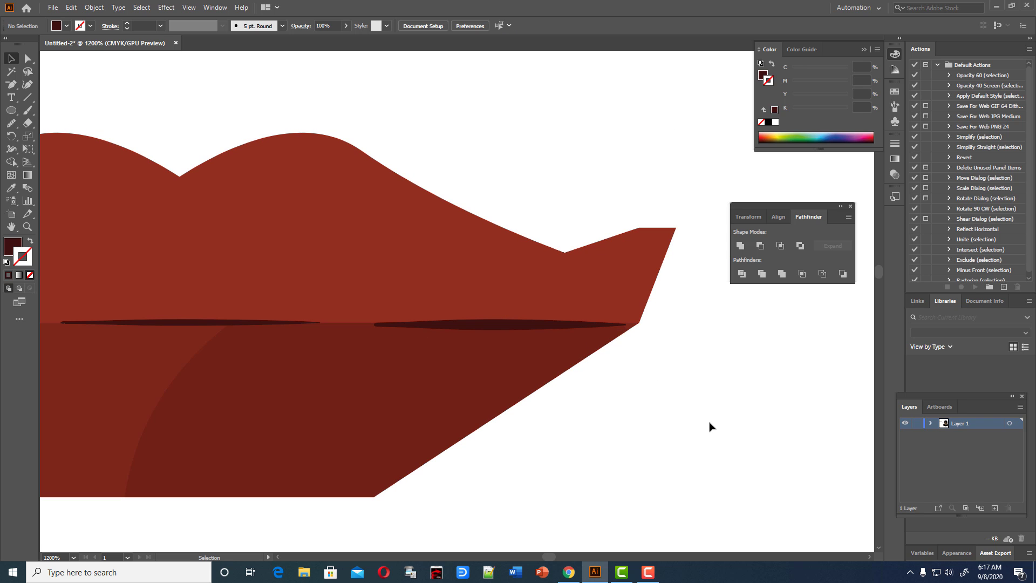
{"action": "left_click_drag", "start_coordinate": [549, 556], "coordinate": [549, 574]}
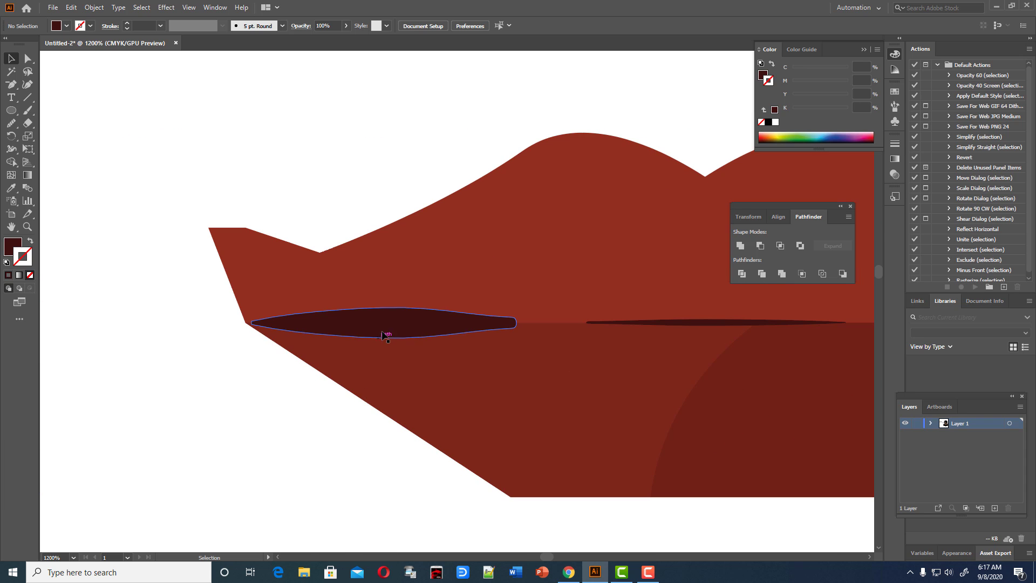
{"action": "left_click", "coordinate": [384, 324]}
{"action": "mouse_move", "coordinate": [385, 312]}
{"action": "left_mouse_down"}
{"action": "mouse_move", "coordinate": [403, 329]}
{"action": "mouse_move", "coordinate": [530, 322]}
{"action": "mouse_move", "coordinate": [517, 331]}
{"action": "left_mouse_up"}
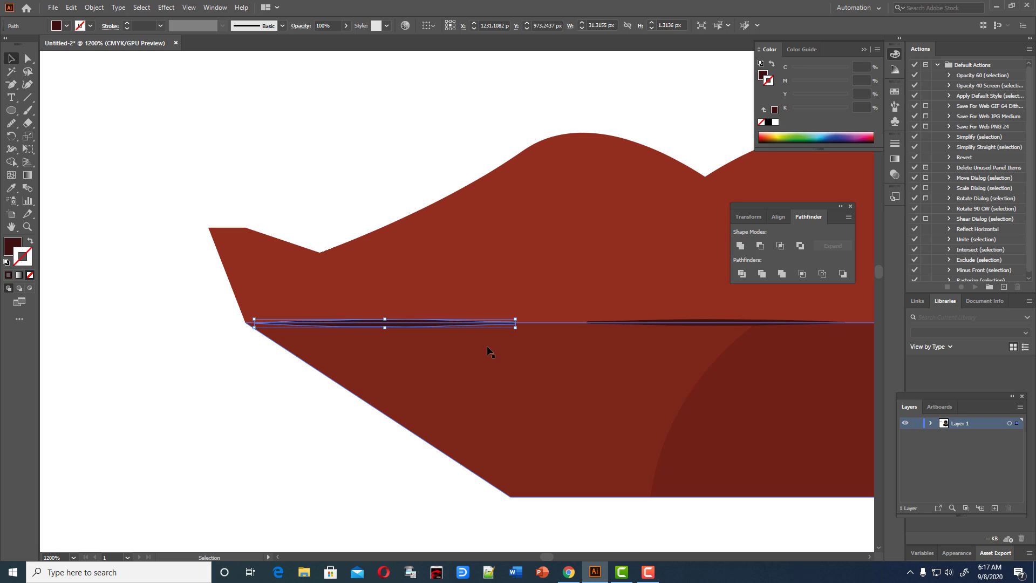
- Marquee-select and group all lip shapes, then place the group below the woman's nose
{"action": "left_click", "coordinate": [284, 457]}
{"action": "key", "text": "ctrl+minus"}
{"action": "key", "text": "ctrl+minus"}
{"action": "key", "text": "ctrl+minus"}
{"action": "key", "text": "ctrl+minus"}
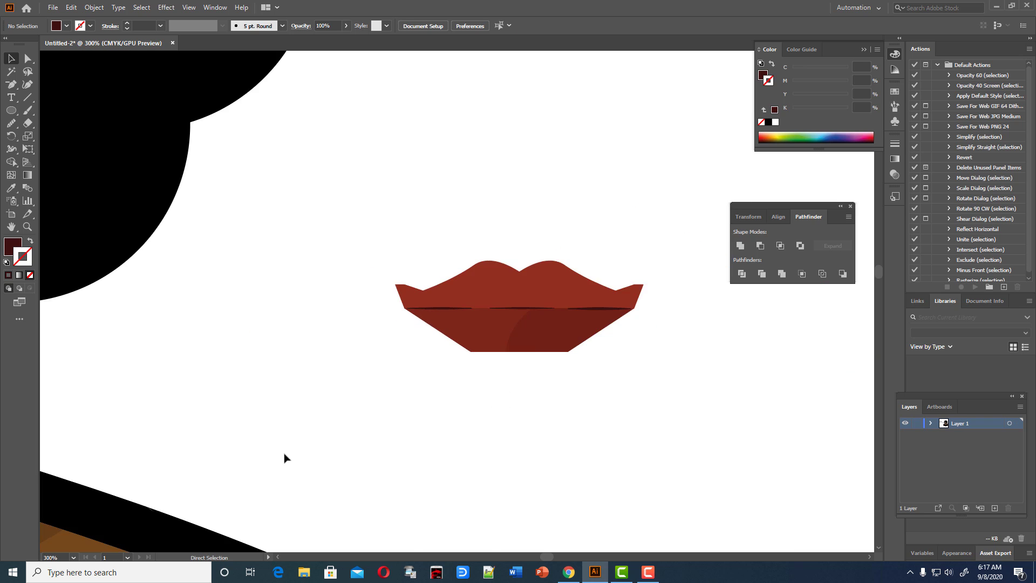
{"action": "key", "text": "ctrl+minus"}
{"action": "key", "text": "ctrl+minus"}
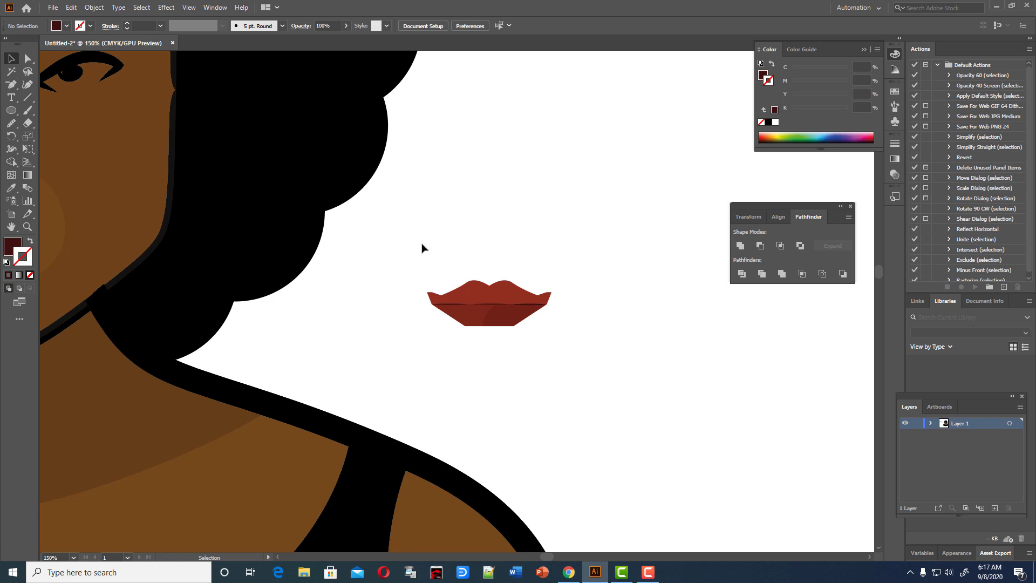
{"action": "left_click_drag", "start_coordinate": [422, 248], "coordinate": [665, 366]}
{"action": "key", "text": "a"}
{"action": "key", "text": "v"}
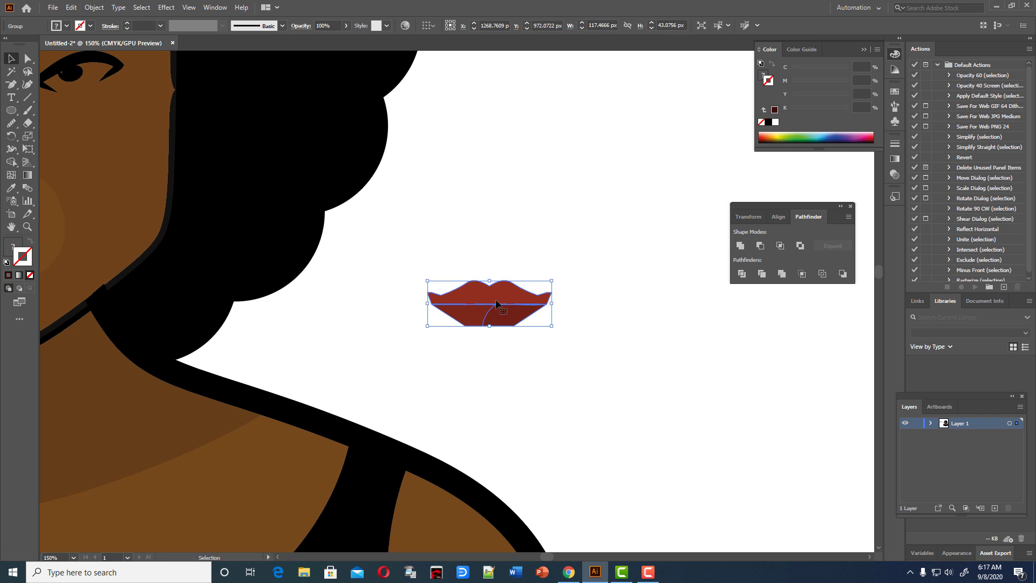
{"action": "left_click_drag", "start_coordinate": [497, 304], "coordinate": [80, 248]}
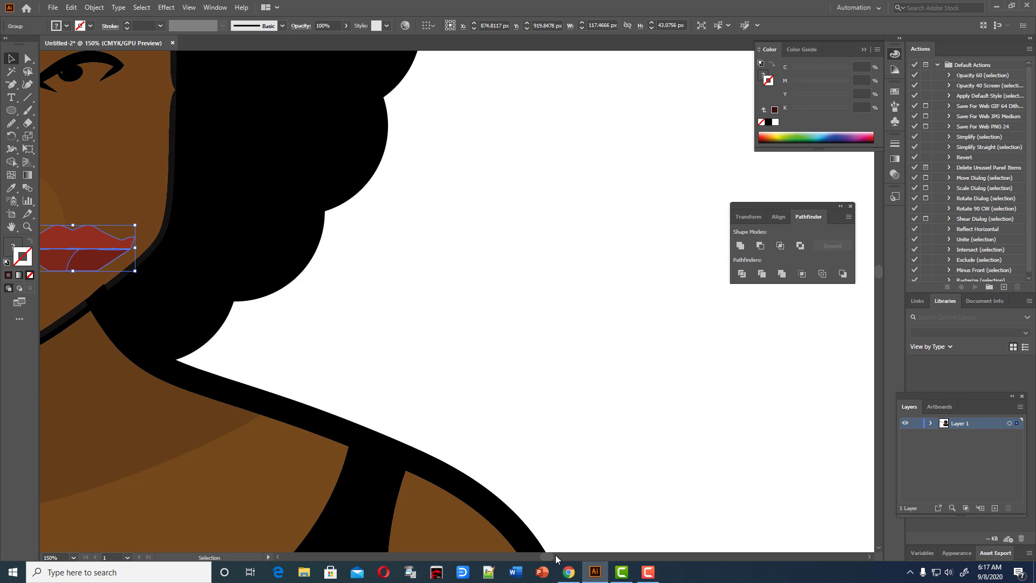
{"action": "left_click_drag", "start_coordinate": [556, 555], "coordinate": [533, 556]}
{"action": "left_click_drag", "start_coordinate": [481, 250], "coordinate": [425, 247]}
- Narrow the face shape slightly from both its left and right sides
{"action": "left_click", "coordinate": [738, 361]}
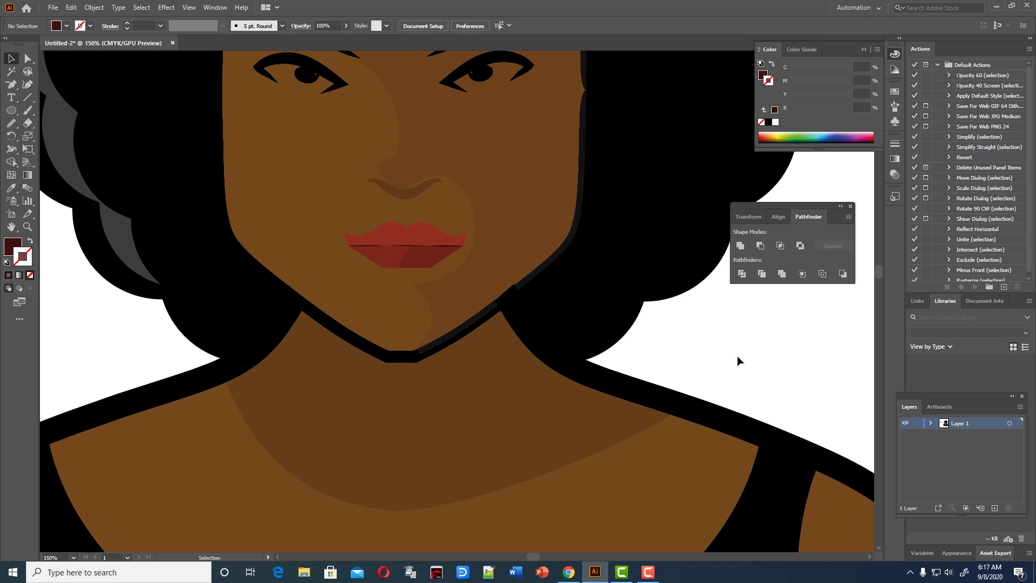
{"action": "key", "text": "ctrl+minus"}
{"action": "key", "text": "ctrl+minus"}
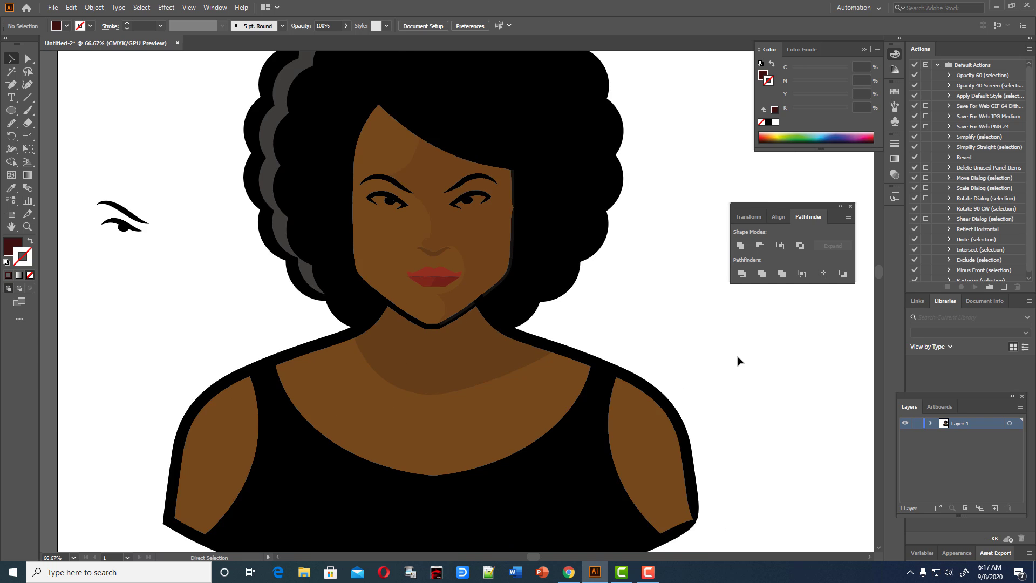
{"action": "key", "text": "ctrl+minus"}
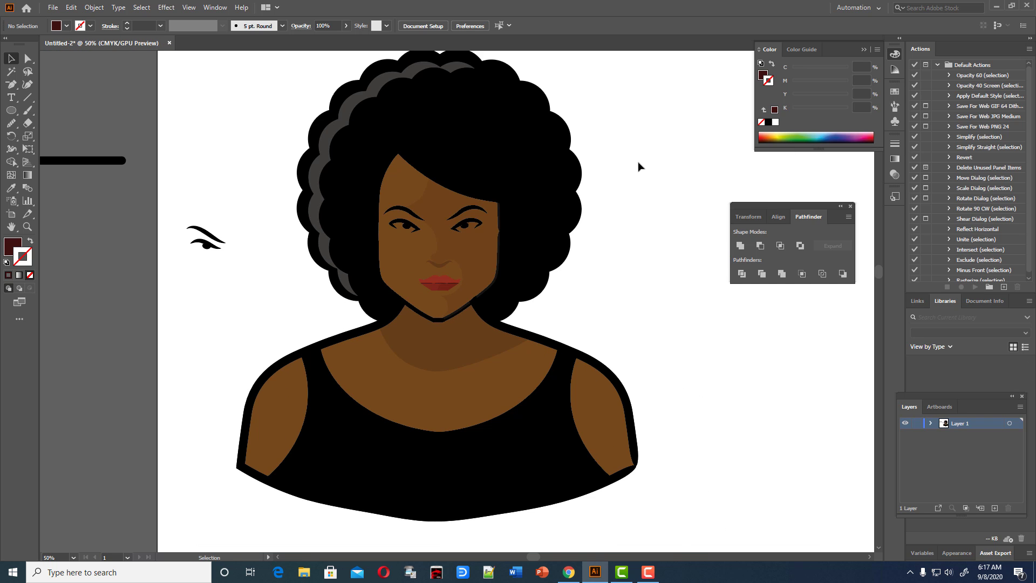
{"action": "left_click", "coordinate": [376, 227]}
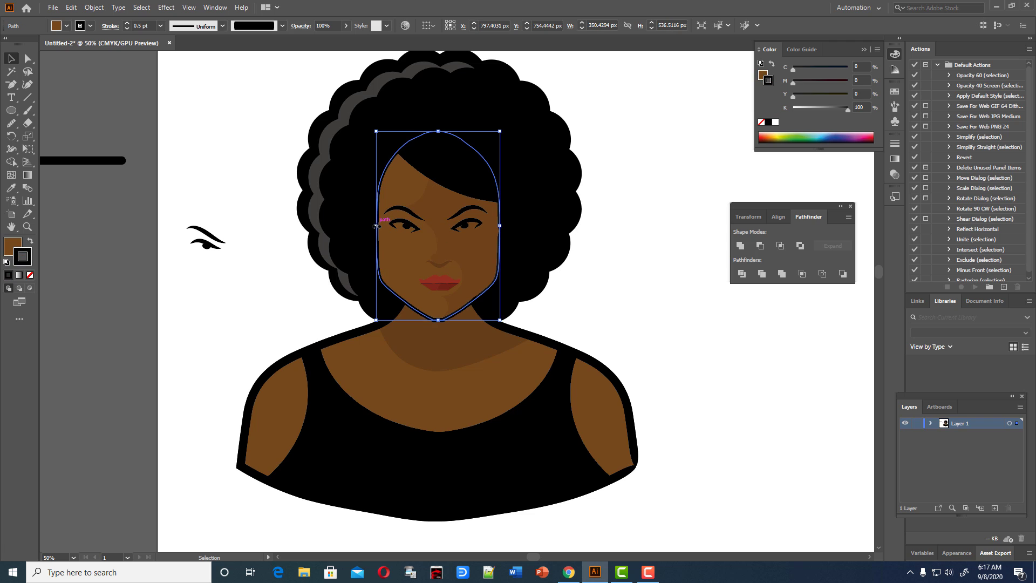
{"action": "left_click_drag", "start_coordinate": [376, 227], "coordinate": [379, 227]}
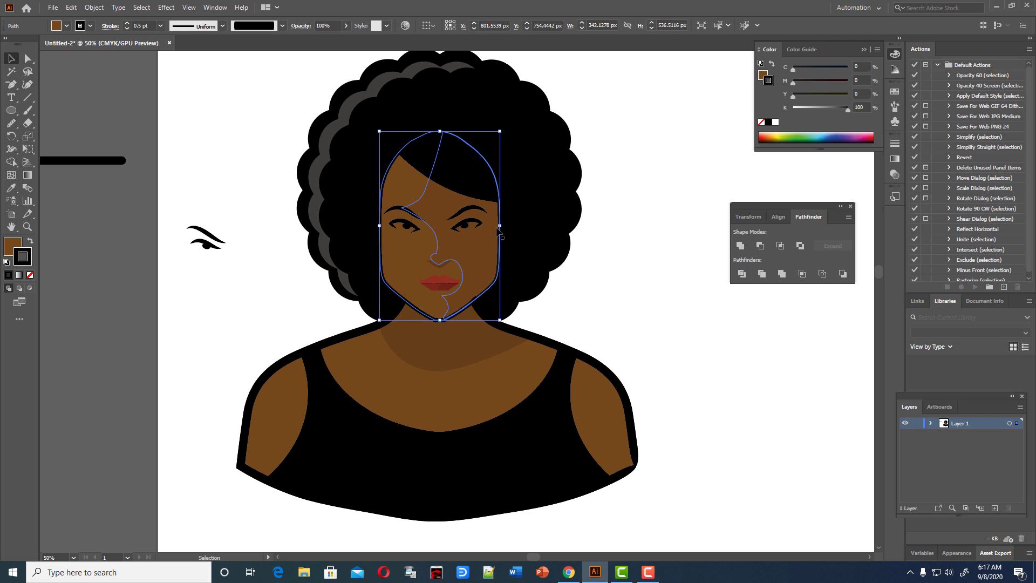
{"action": "left_click_drag", "start_coordinate": [497, 228], "coordinate": [494, 228]}
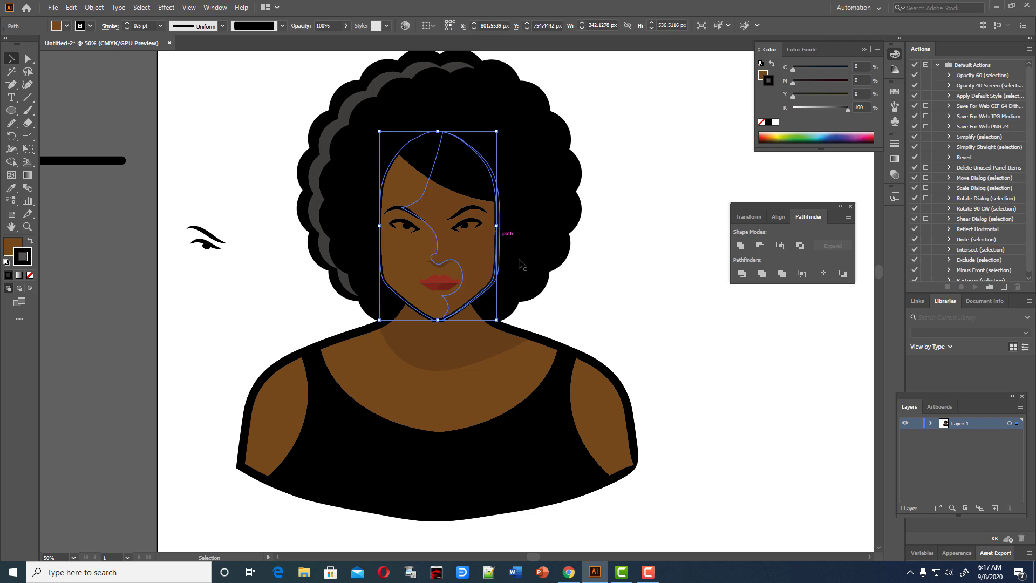
{"action": "left_click", "coordinate": [621, 339]}
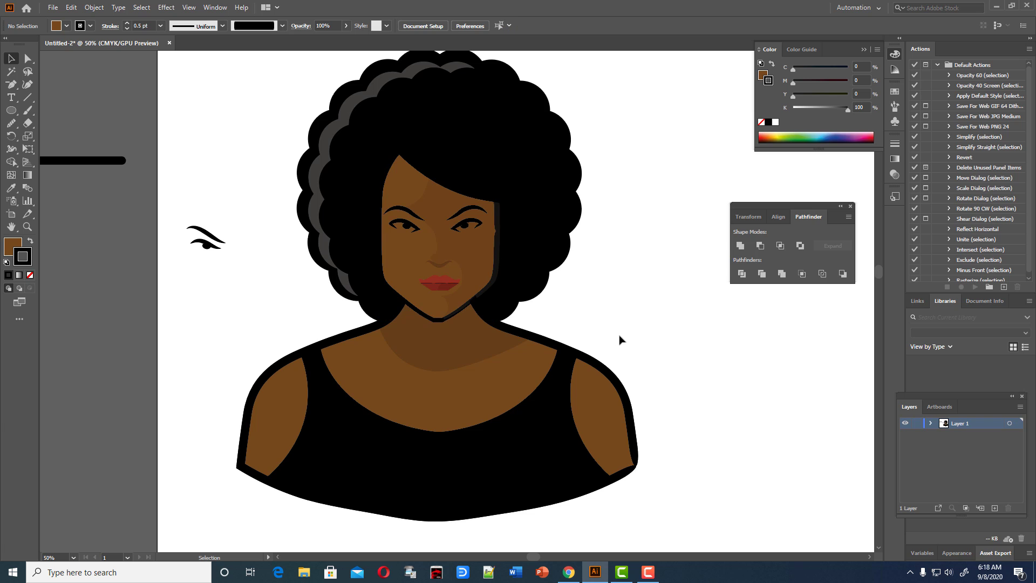
- Nudge the hair fringe over the forehead slightly to the left
{"action": "left_click", "coordinate": [501, 270]}
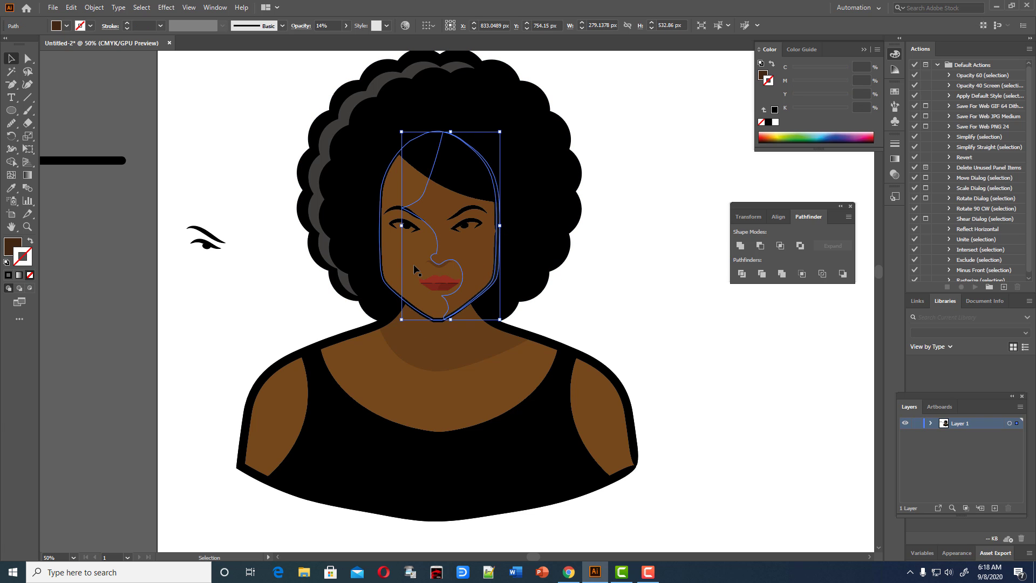
{"action": "key", "text": "shift+Left"}
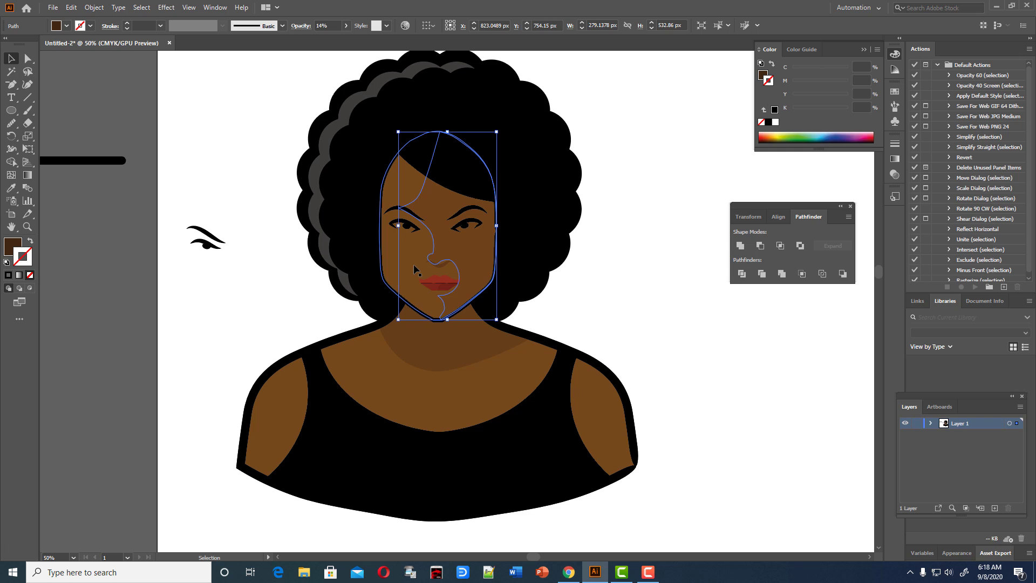
{"action": "left_click", "coordinate": [609, 311]}
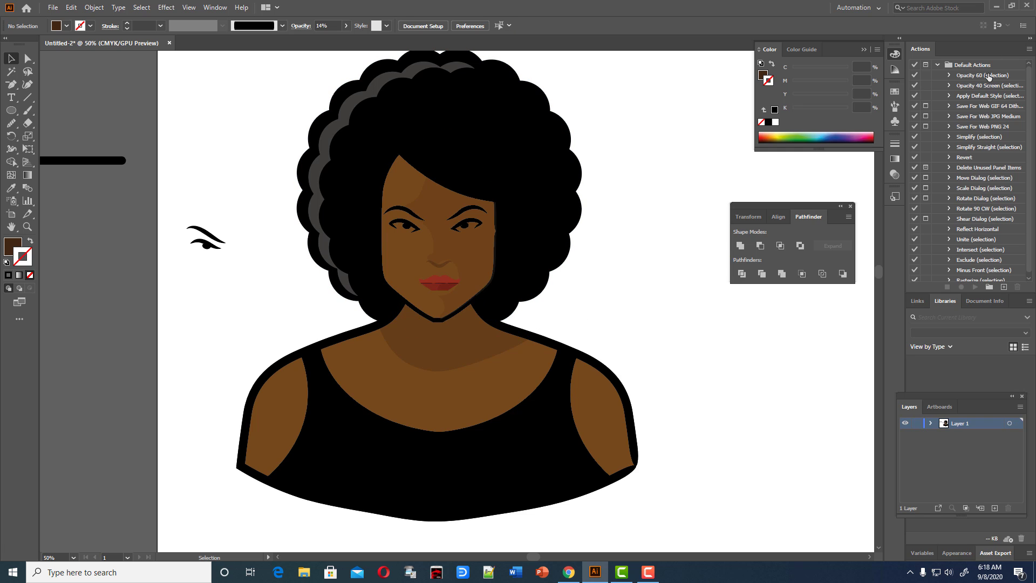
- Delete the leftover eyebrow group and the black bar to the left of the portrait
{"action": "left_click_drag", "start_coordinate": [128, 213], "coordinate": [241, 346]}
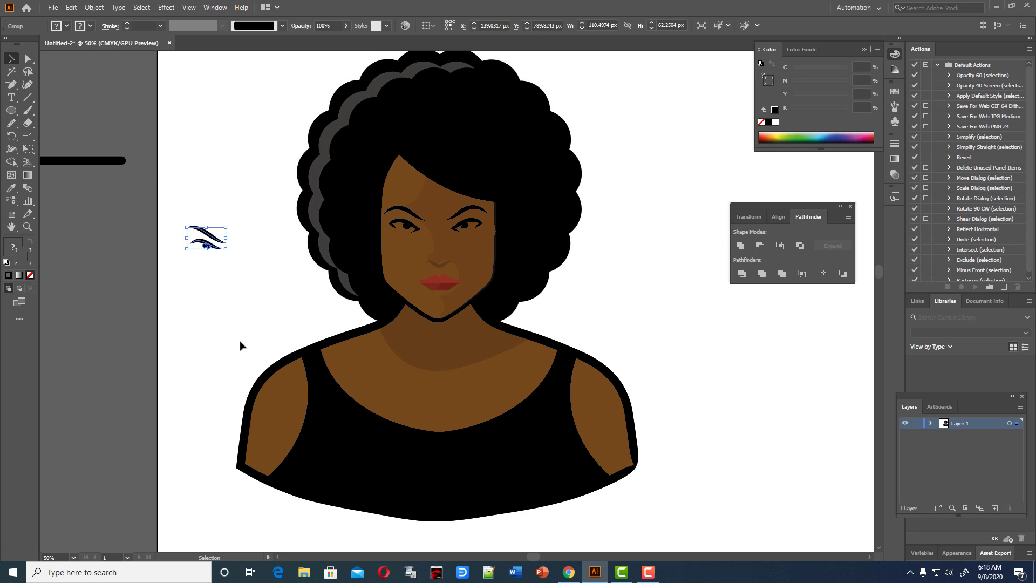
{"action": "key", "text": "Delete"}
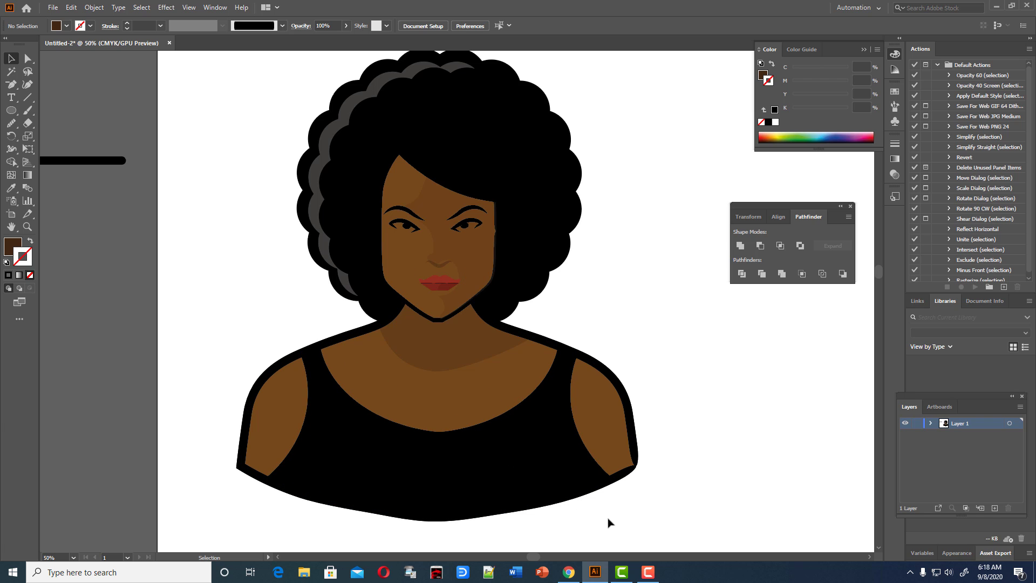
{"action": "left_click", "coordinate": [76, 161]}
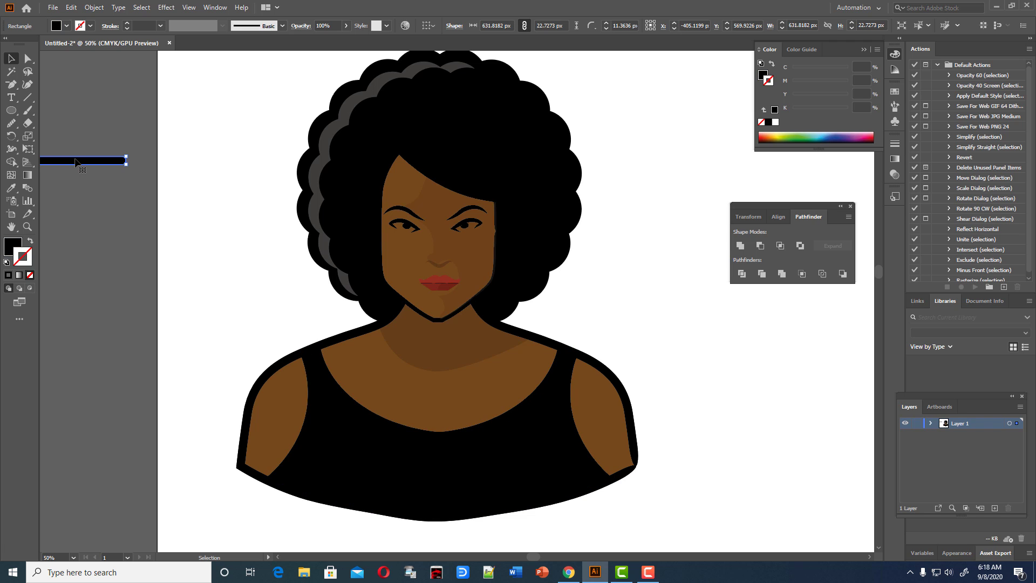
{"action": "key", "text": "Delete"}
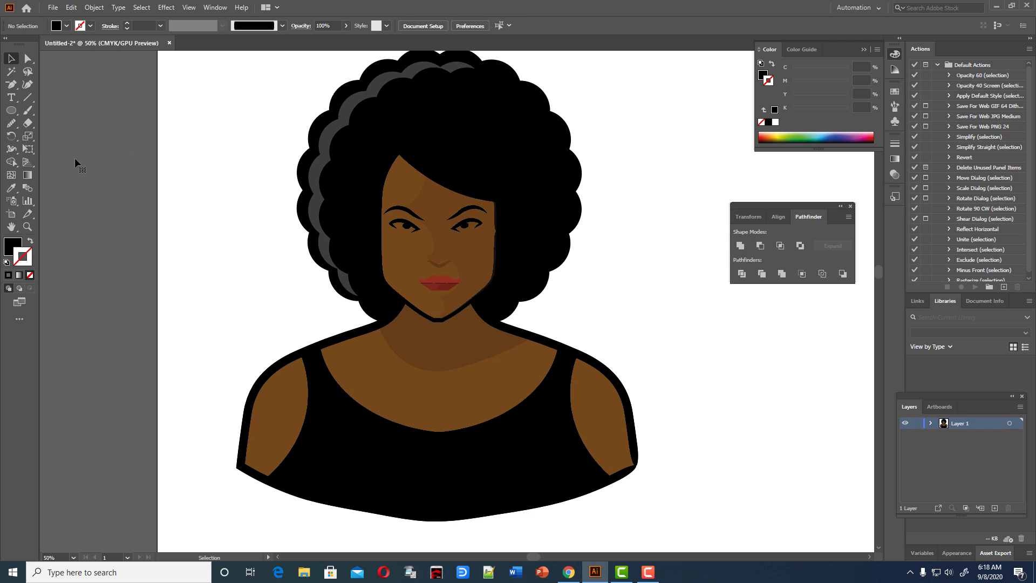
{"action": "scroll", "coordinate": [428, 469], "scroll_direction": "up", "scroll_amount": 1}
- Select all the artwork and move the portrait toward the artboard centre
{"action": "key", "text": "ctrl+minus"}
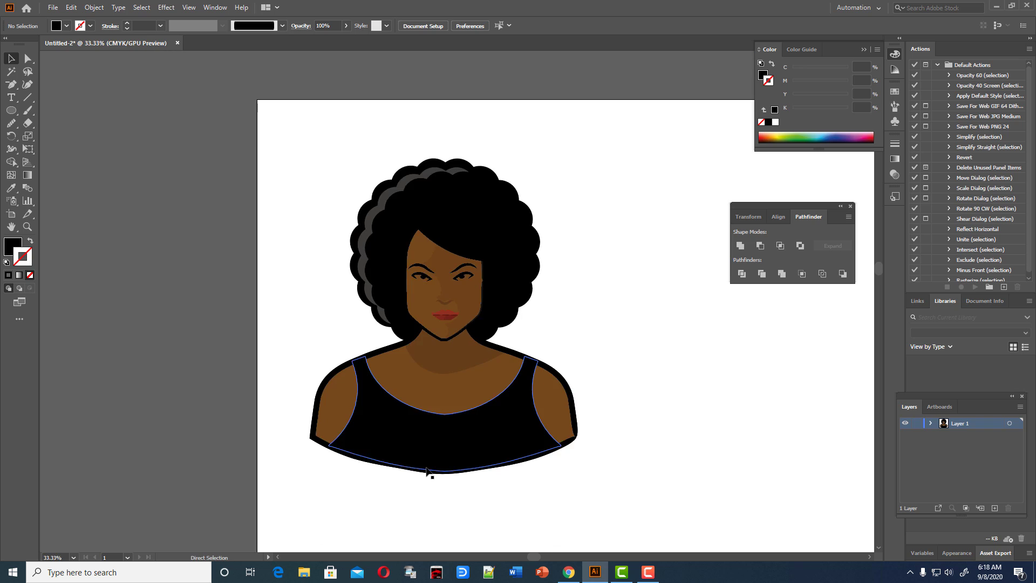
{"action": "key", "text": "ctrl+minus"}
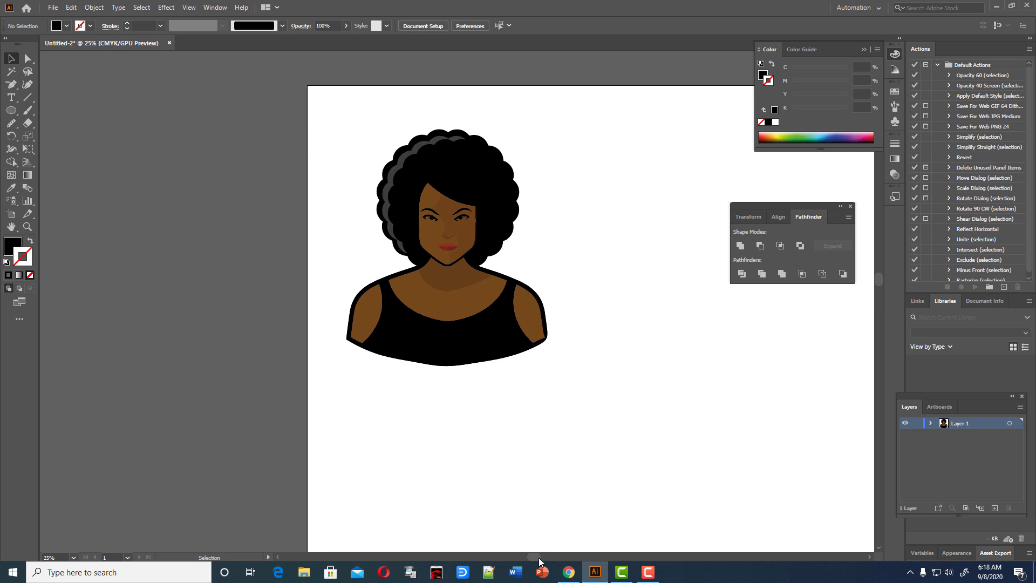
{"action": "left_click_drag", "start_coordinate": [535, 557], "coordinate": [554, 556]}
{"action": "key", "text": "ctrl+a"}
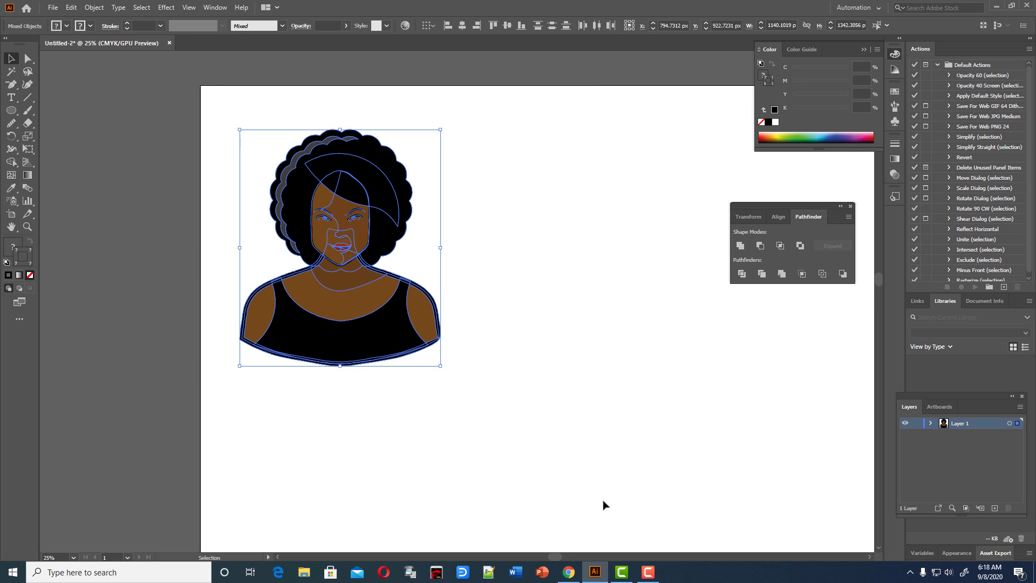
{"action": "key", "text": "ctrl+minus"}
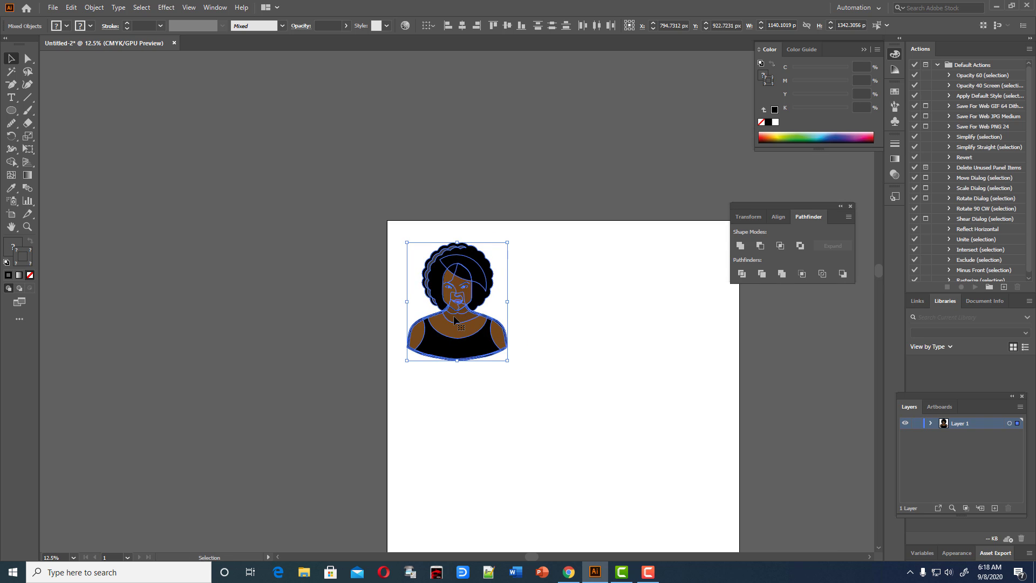
{"action": "left_click_drag", "start_coordinate": [453, 322], "coordinate": [566, 430]}
{"action": "scroll", "coordinate": [706, 497], "scroll_direction": "down", "scroll_amount": 3}
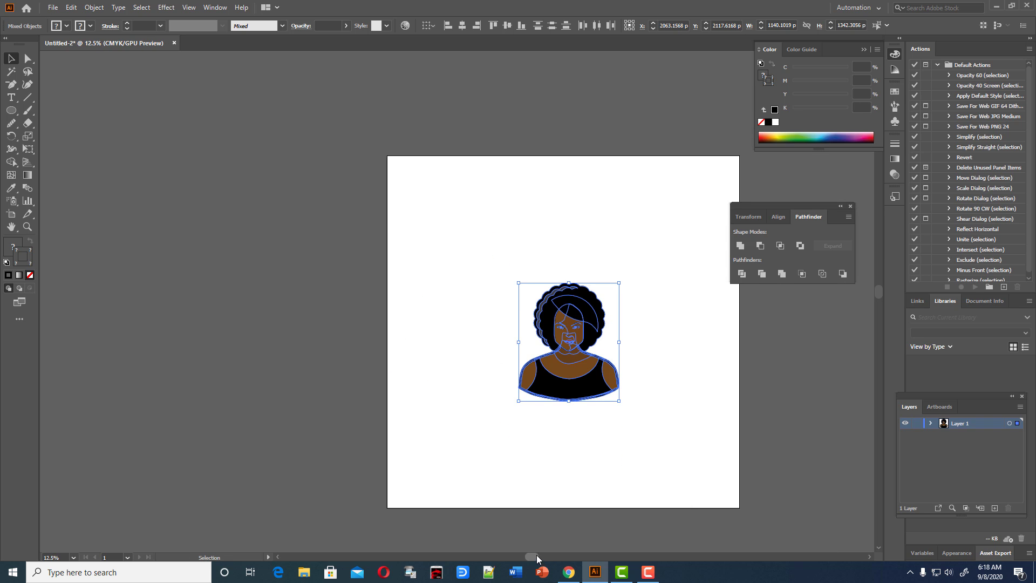
{"action": "left_click_drag", "start_coordinate": [537, 555], "coordinate": [566, 553]}
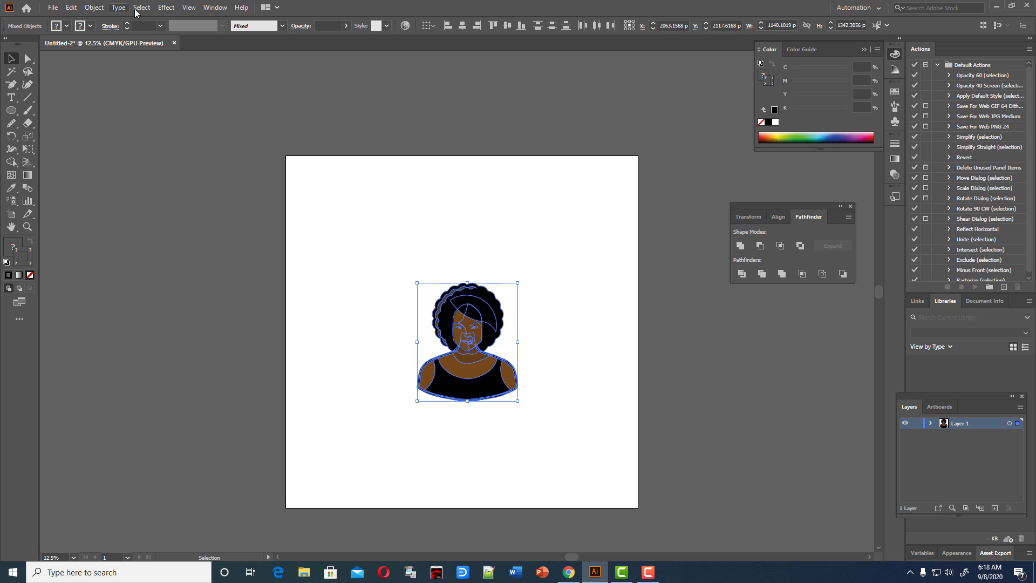
- Expand the portrait's appearance, then scale it up from the top-right corner
{"action": "left_click", "coordinate": [94, 7]}
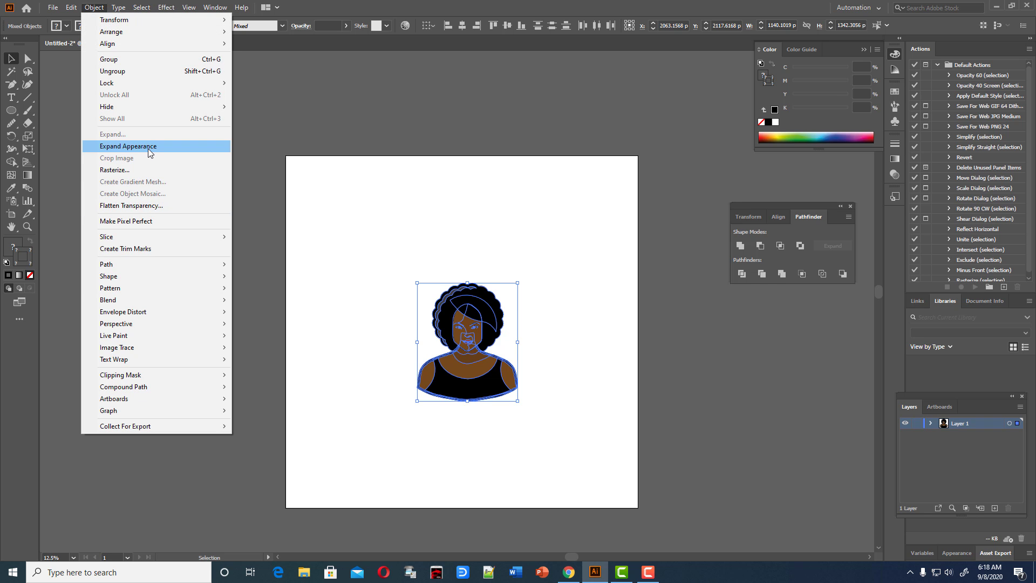
{"action": "left_click", "coordinate": [148, 147]}
{"action": "left_click", "coordinate": [354, 255]}
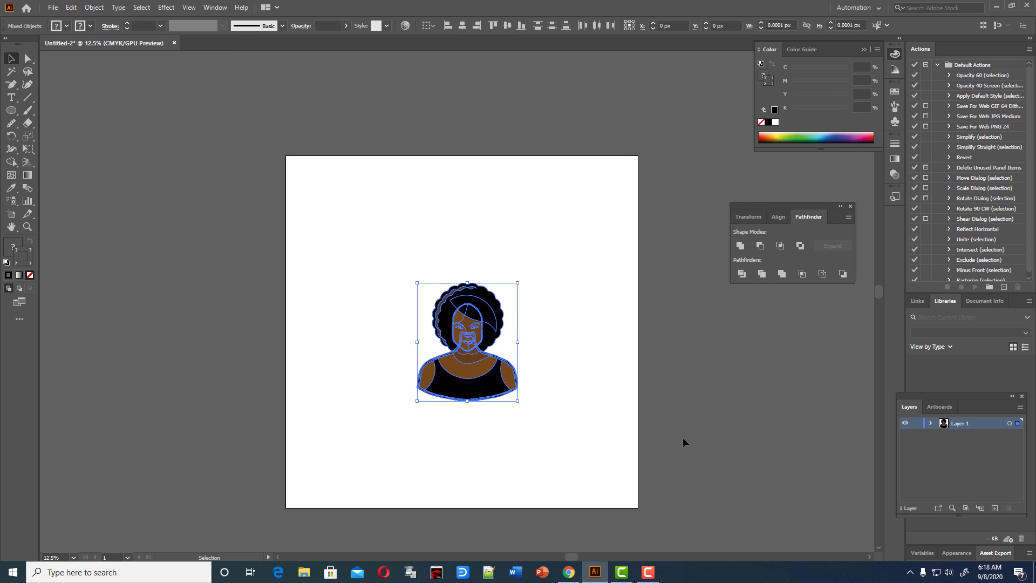
{"action": "left_click", "coordinate": [415, 340]}
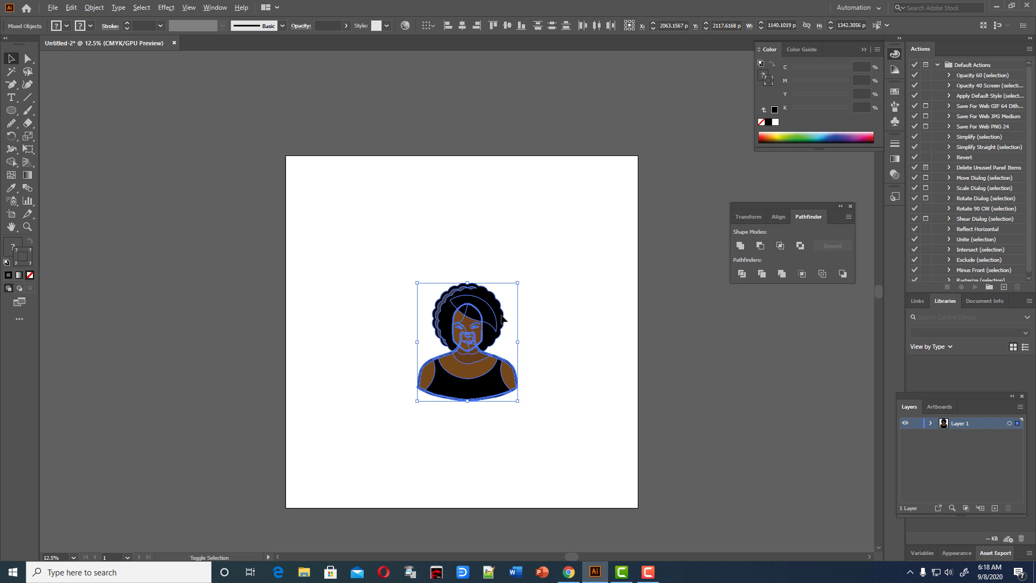
{"action": "left_click_drag", "start_coordinate": [517, 282], "coordinate": [575, 206]}
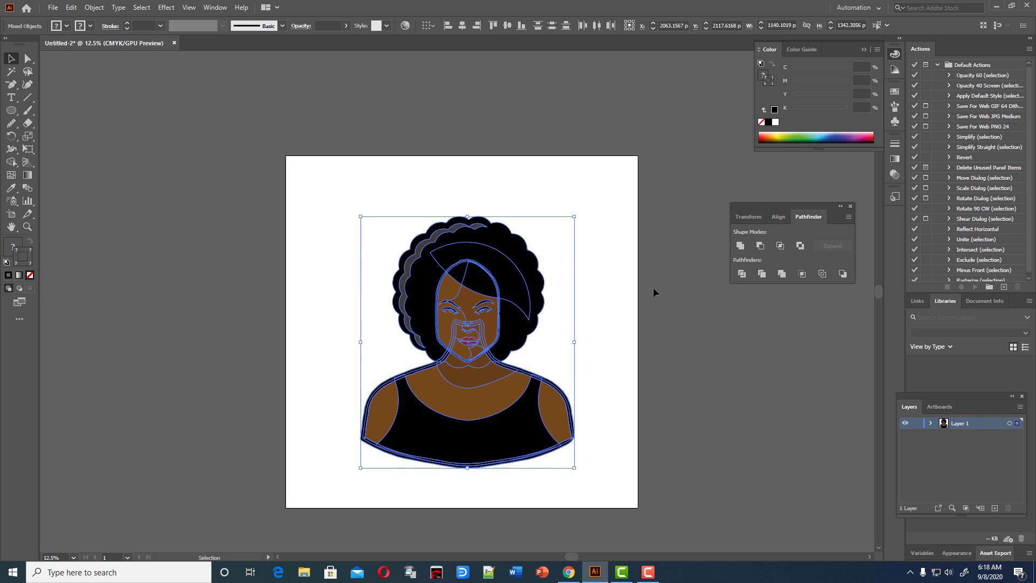
- Scale the whole portrait up again to roughly 2708 × 3188 px
{"action": "left_click", "coordinate": [653, 287]}
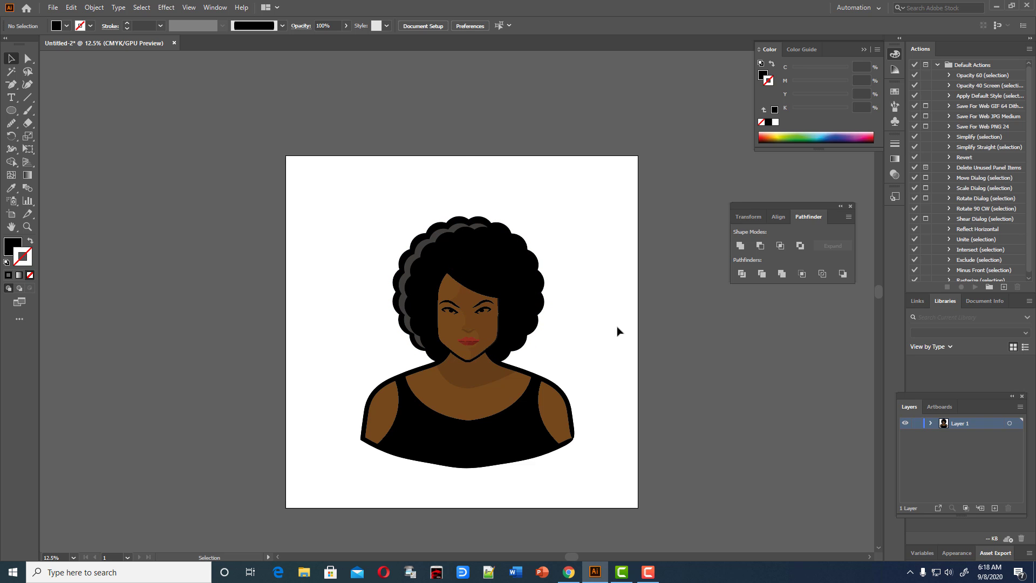
{"action": "left_click_drag", "start_coordinate": [331, 190], "coordinate": [596, 509]}
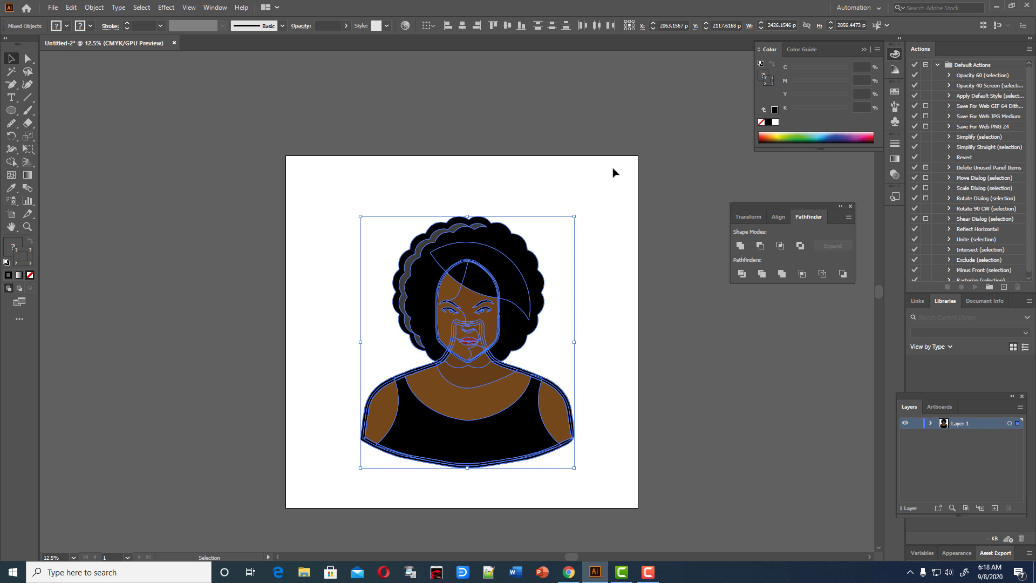
{"action": "left_click_drag", "start_coordinate": [574, 216], "coordinate": [586, 200]}
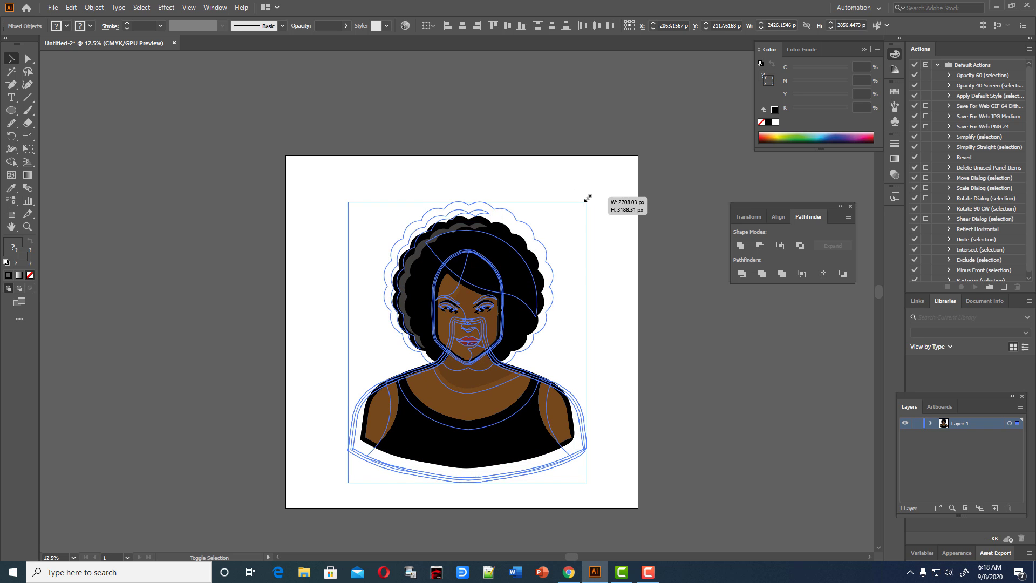
{"action": "left_click", "coordinate": [612, 218]}
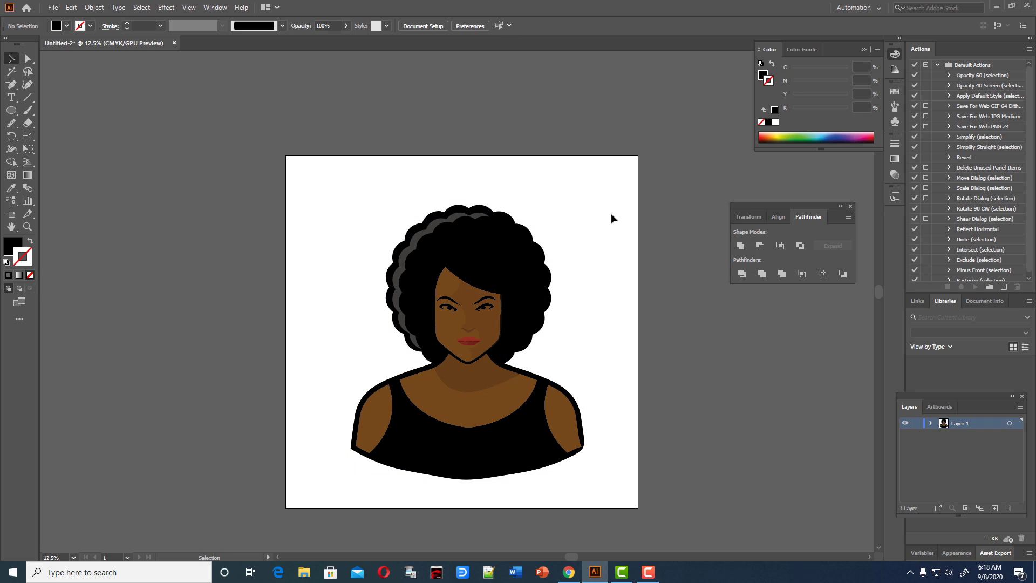